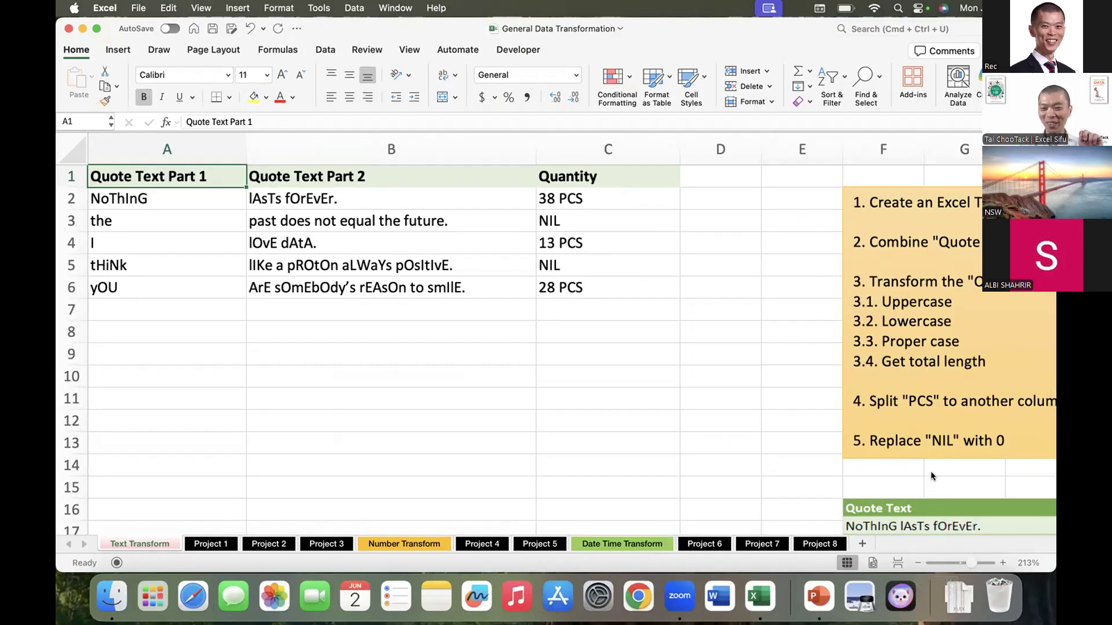
{"action": "left_click", "coordinate": [609, 292]}
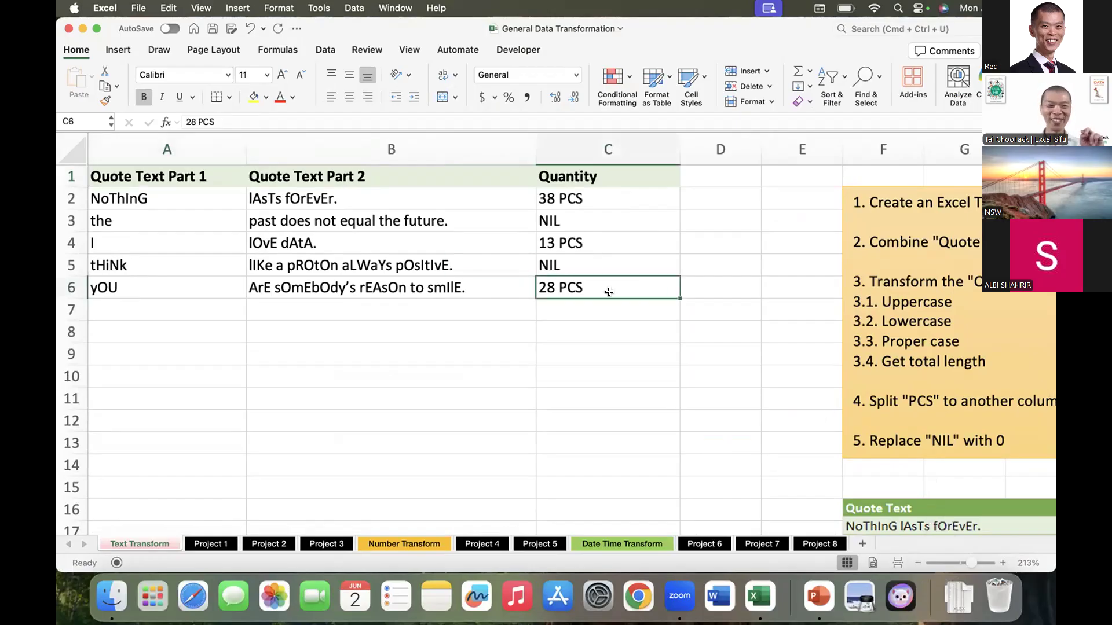
{"action": "left_click", "coordinate": [144, 170]}
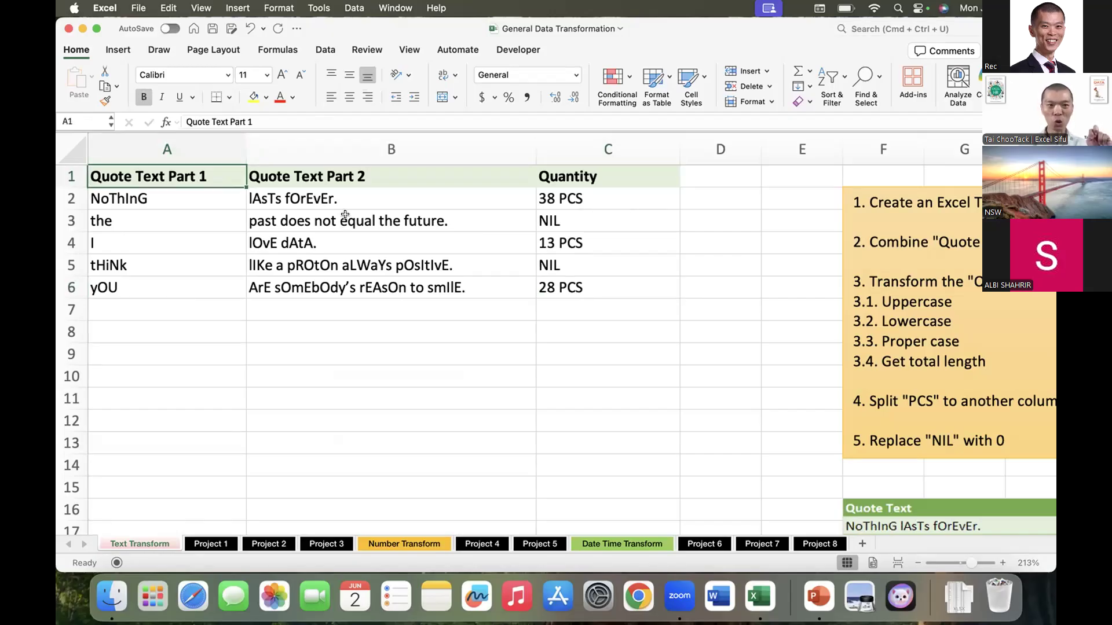
Start a Power Query import from an Excel workbook and choose the local file General Data Transformation.xlsx as its source.
{"action": "left_click", "coordinate": [328, 48]}
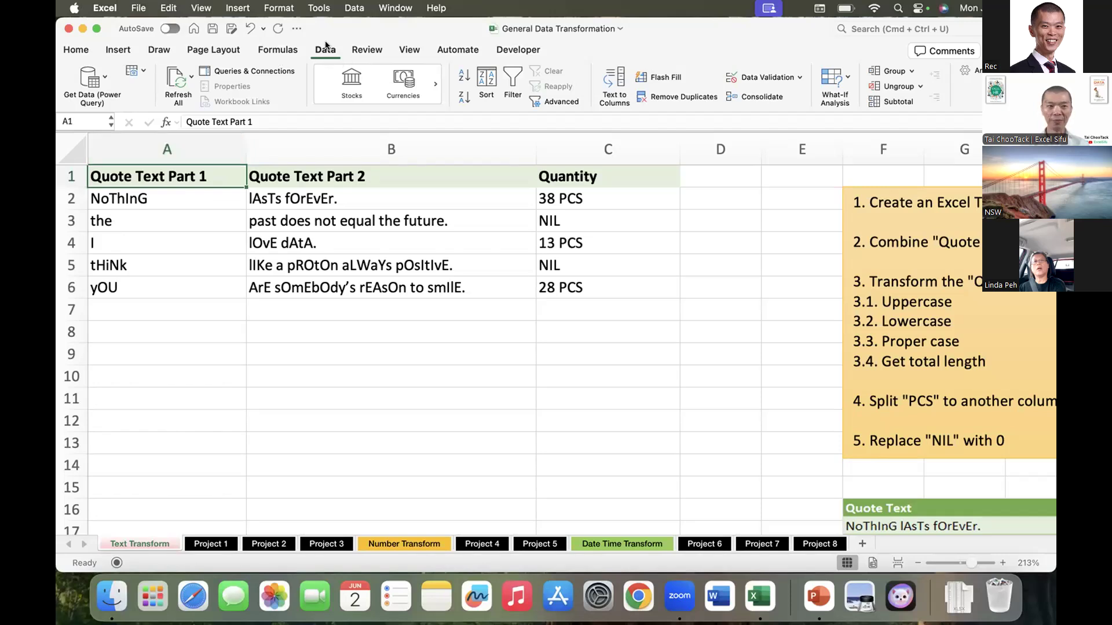
{"action": "left_click", "coordinate": [87, 80]}
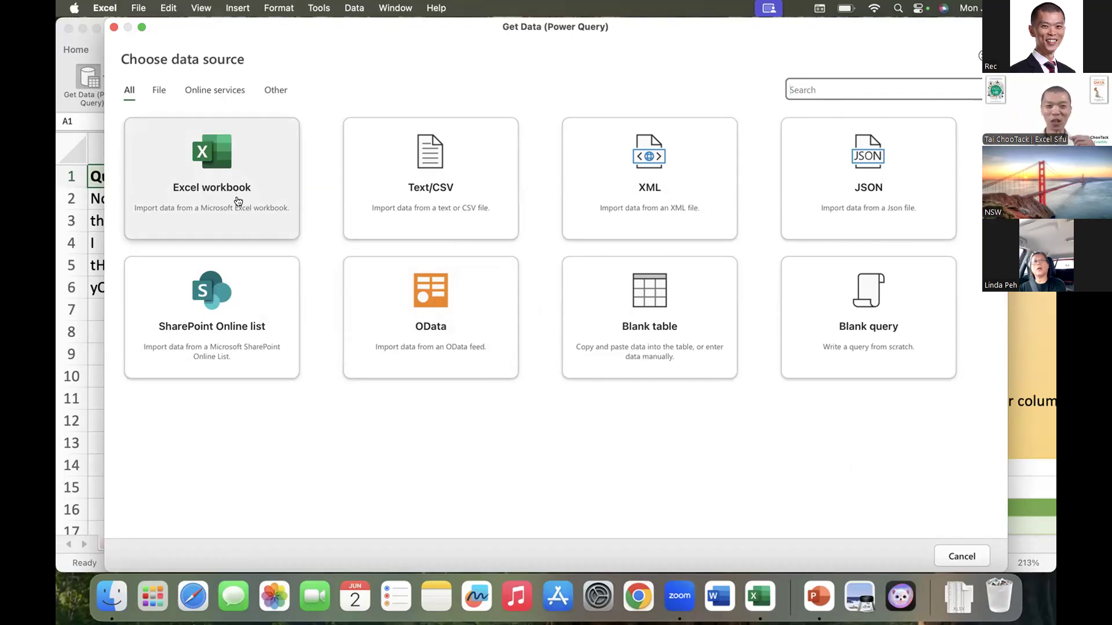
{"action": "left_click", "coordinate": [228, 193]}
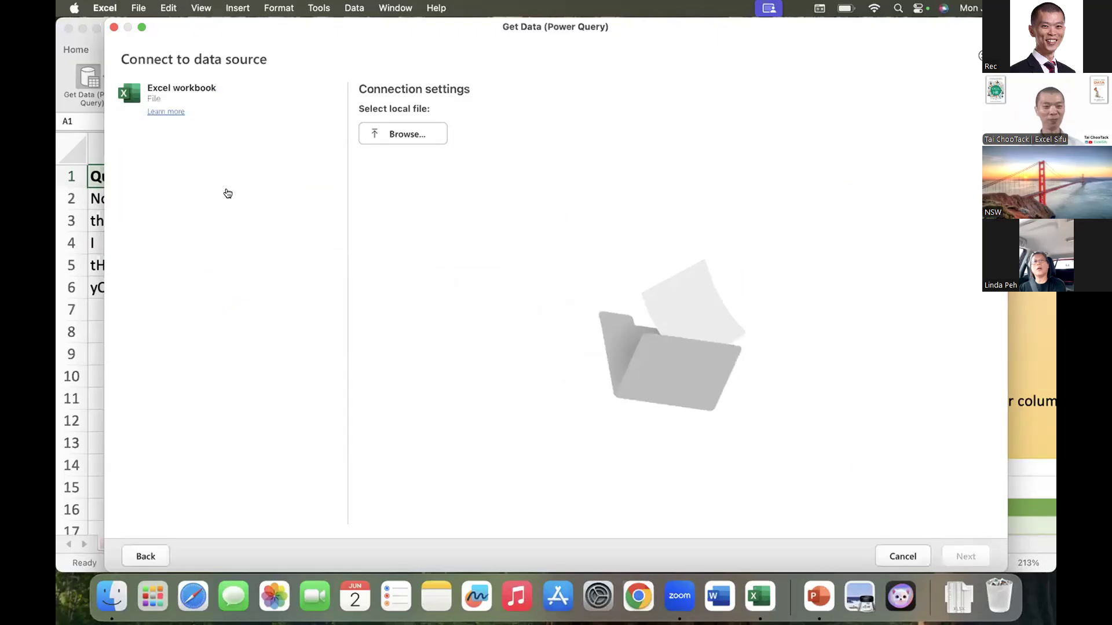
{"action": "left_click", "coordinate": [389, 135]}
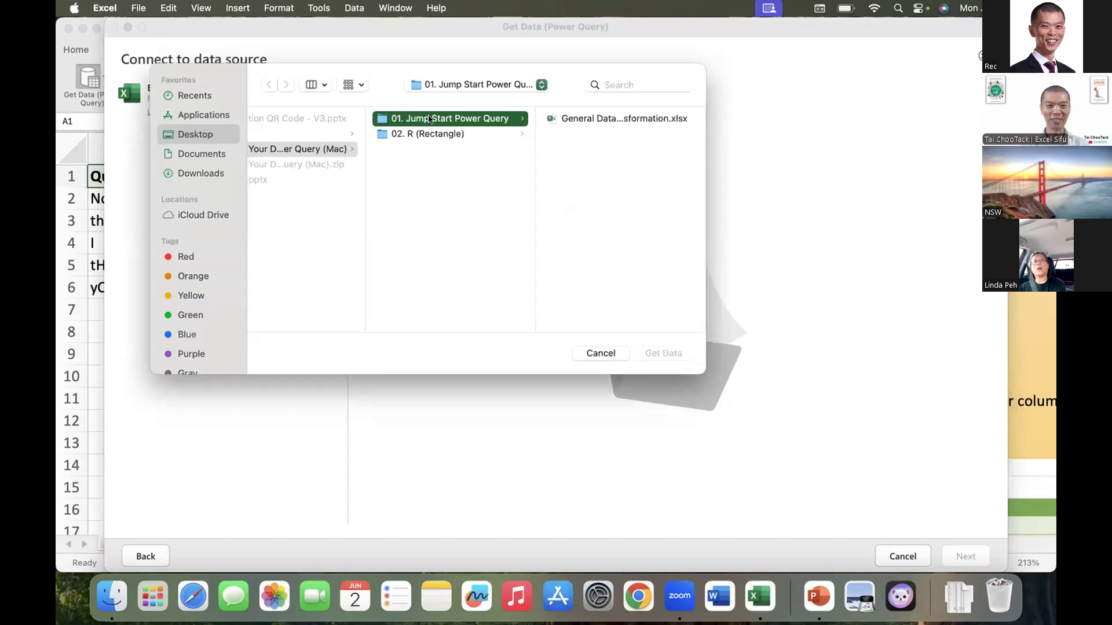
{"action": "left_click", "coordinate": [575, 117]}
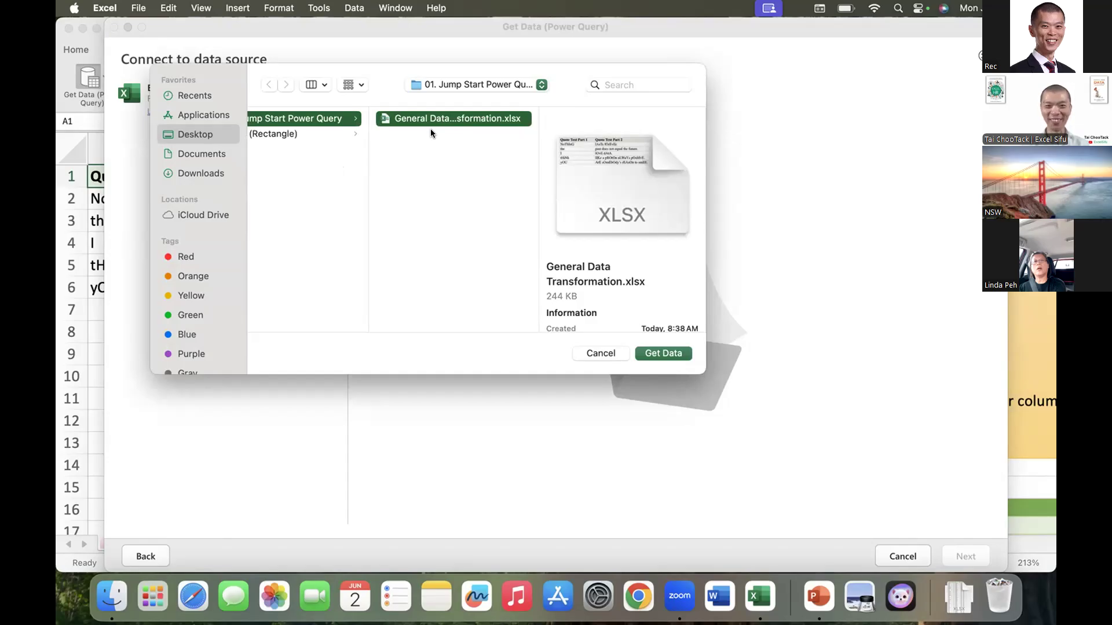
{"action": "left_click", "coordinate": [661, 351]}
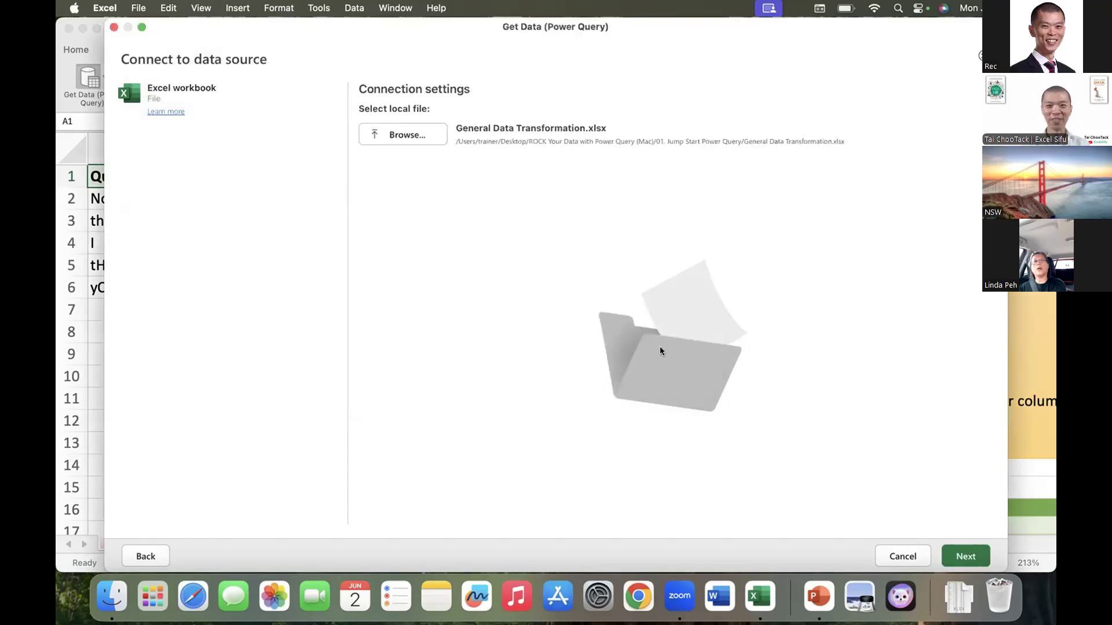
Shrink and reposition the data import window, and continue to the workbook's list of sheets.
{"action": "left_click_drag", "start_coordinate": [1007, 20], "coordinate": [851, 169]}
{"action": "left_click_drag", "start_coordinate": [749, 168], "coordinate": [701, 67]}
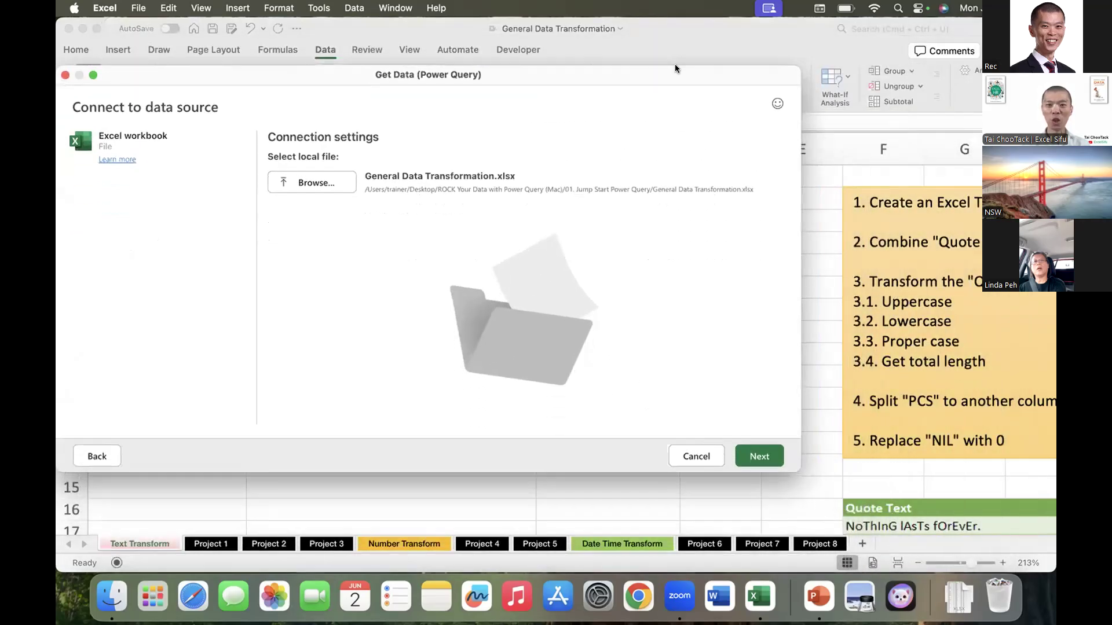
{"action": "left_click", "coordinate": [754, 457]}
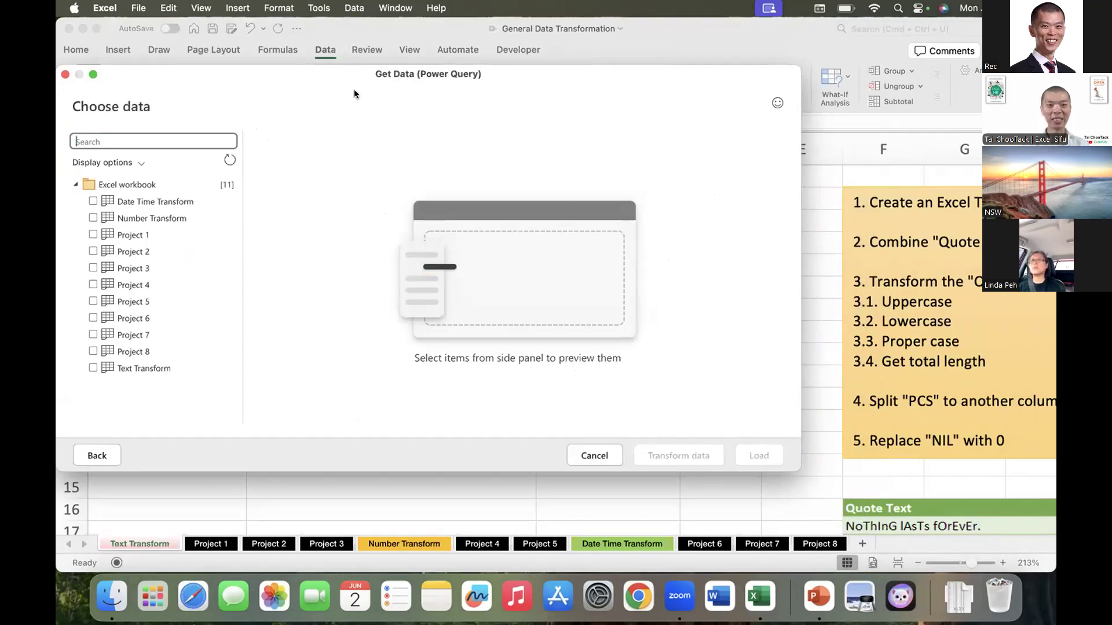
Select the Text Transform sheet and load it into the Power Query Editor for transformation.
{"action": "left_click_drag", "start_coordinate": [332, 72], "coordinate": [373, 81]}
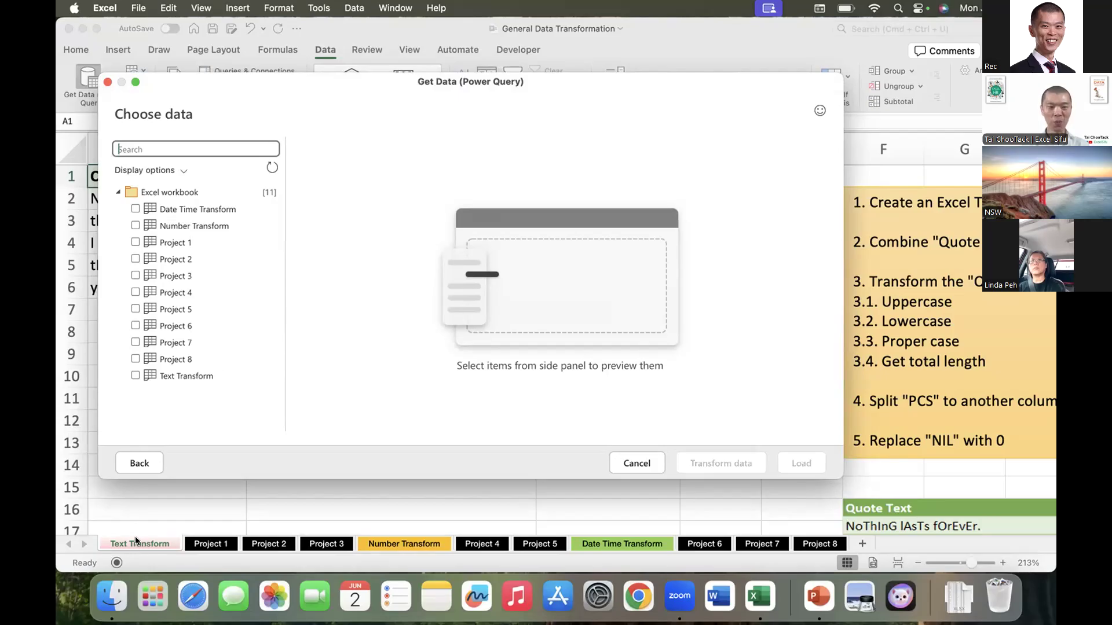
{"action": "left_click", "coordinate": [174, 377]}
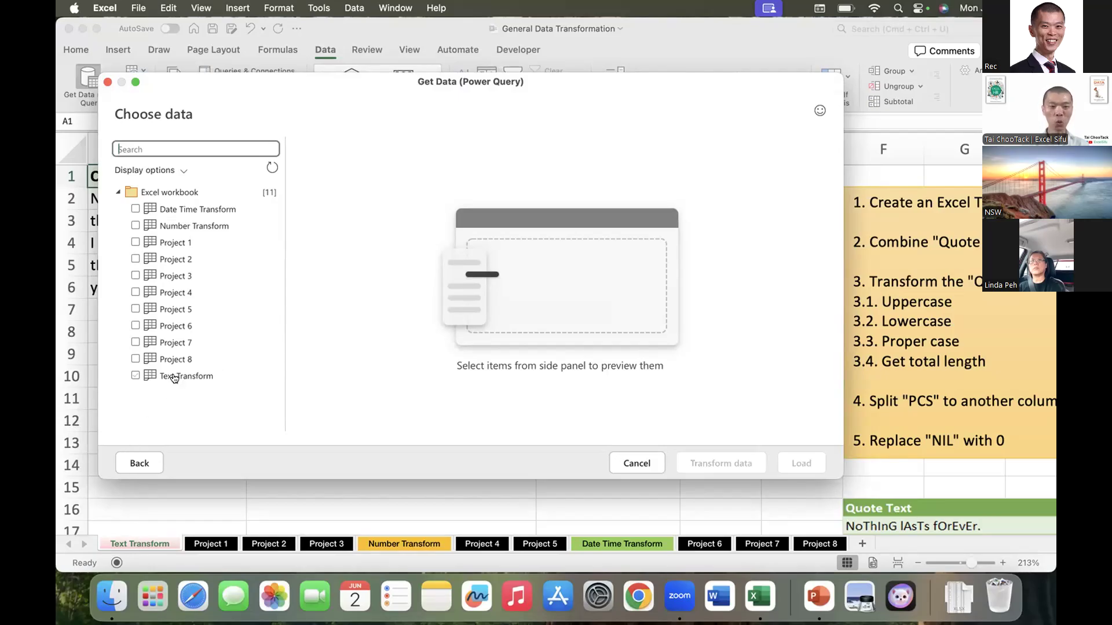
{"action": "left_click", "coordinate": [174, 377]}
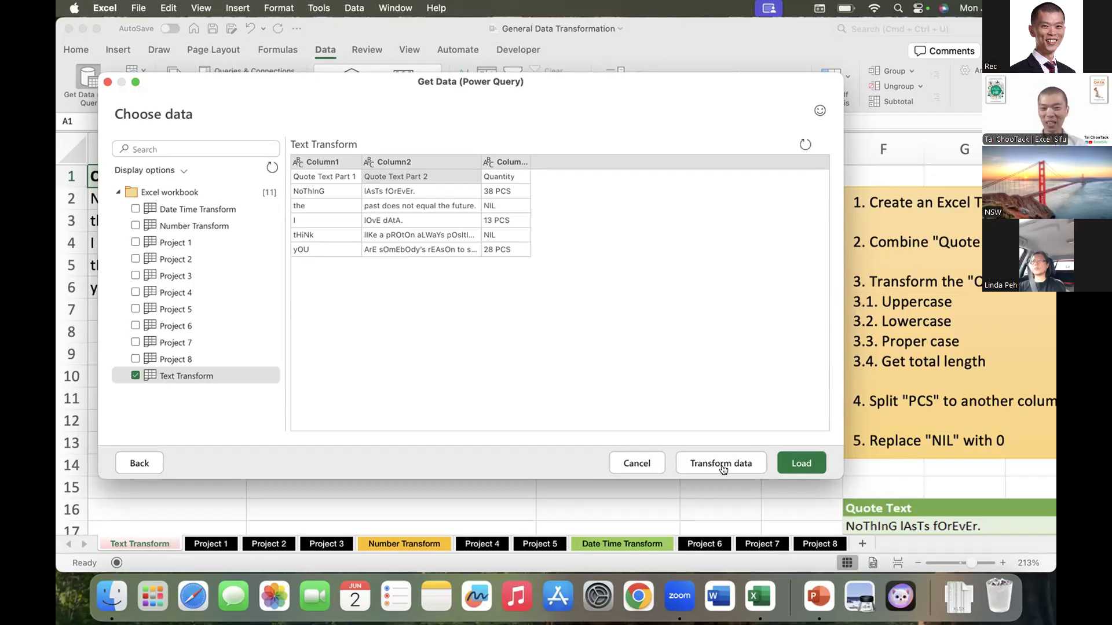
{"action": "left_click", "coordinate": [724, 469]}
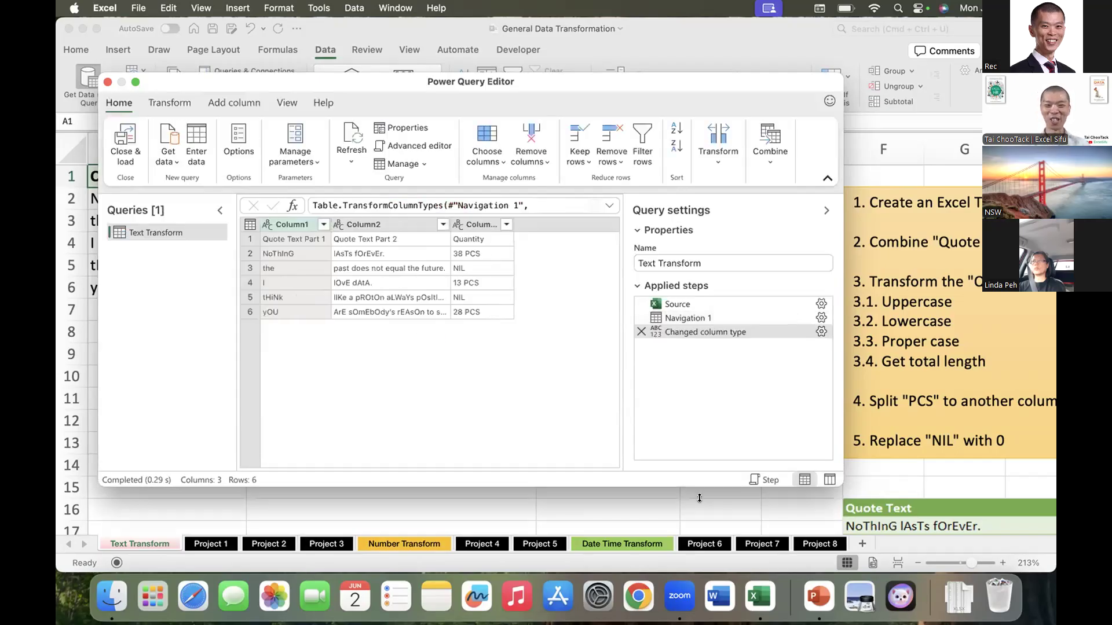
{"action": "left_click_drag", "start_coordinate": [575, 86], "coordinate": [561, 73]}
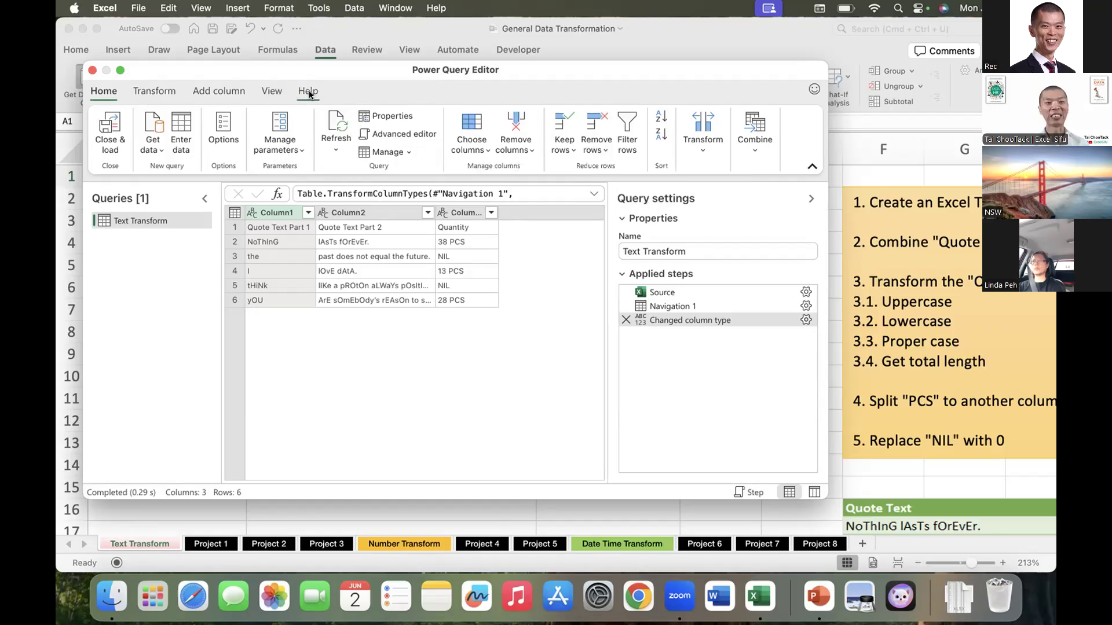
{"action": "left_click", "coordinate": [155, 91]}
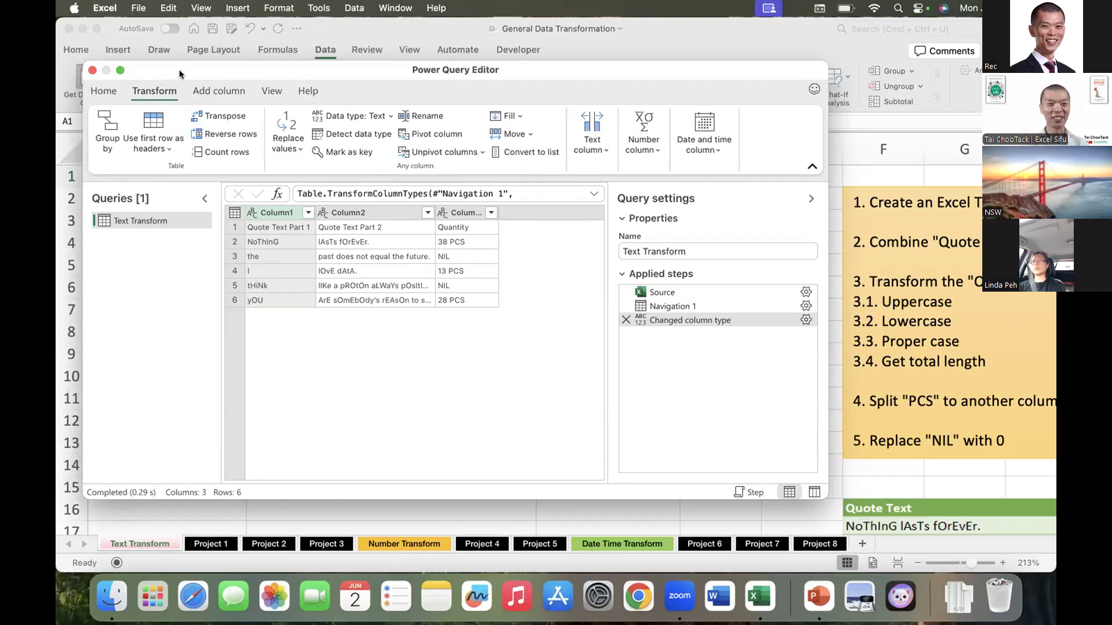
{"action": "left_click_drag", "start_coordinate": [179, 68], "coordinate": [193, 80]}
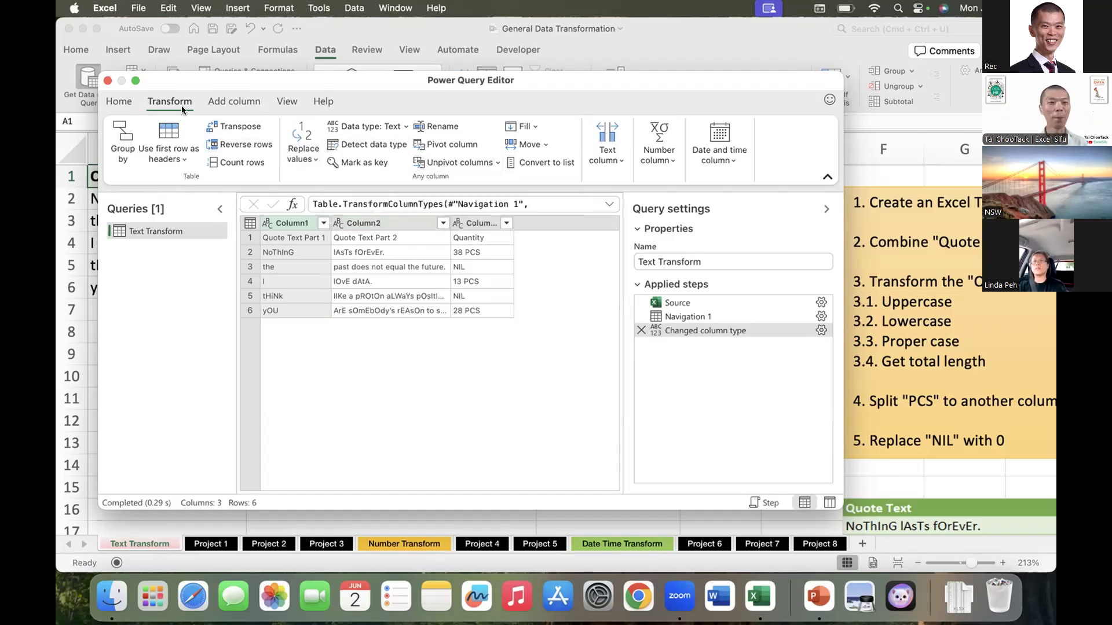
{"action": "left_click", "coordinate": [231, 101]}
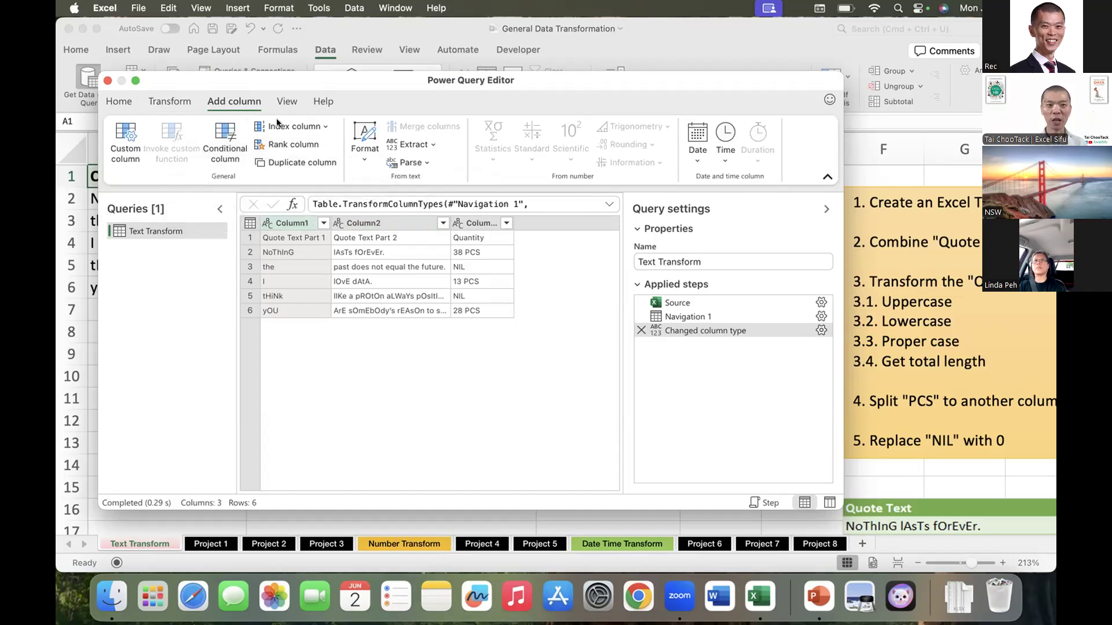
Hide and redisplay the query settings pane several times, leaving it shown.
{"action": "left_click", "coordinate": [287, 102]}
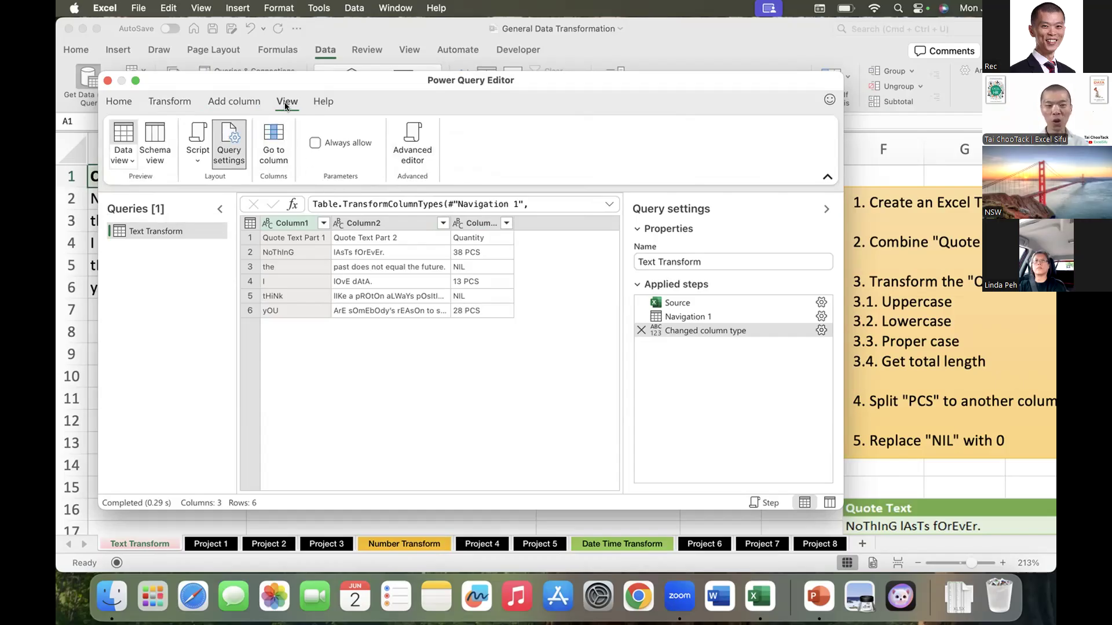
{"action": "left_click", "coordinate": [229, 142]}
{"action": "left_click", "coordinate": [229, 142]}
{"action": "left_click", "coordinate": [229, 143]}
{"action": "left_click", "coordinate": [227, 140]}
{"action": "left_click", "coordinate": [227, 140]}
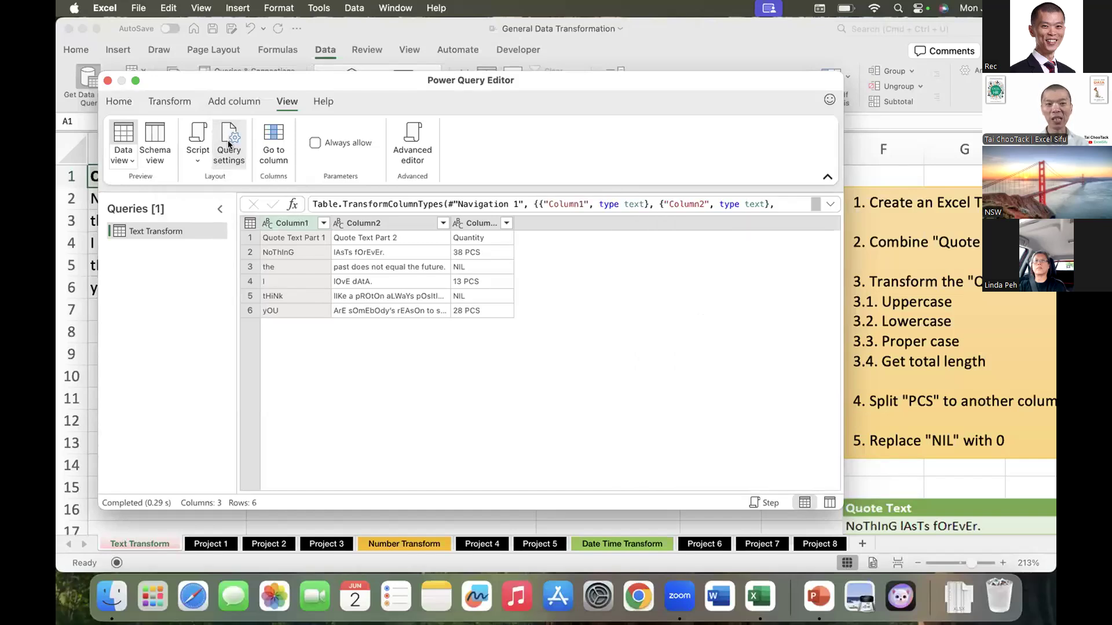
{"action": "left_click", "coordinate": [229, 143]}
{"action": "left_click", "coordinate": [229, 143]}
{"action": "left_click", "coordinate": [229, 144]}
{"action": "left_click", "coordinate": [229, 144]}
{"action": "left_click", "coordinate": [229, 144]}
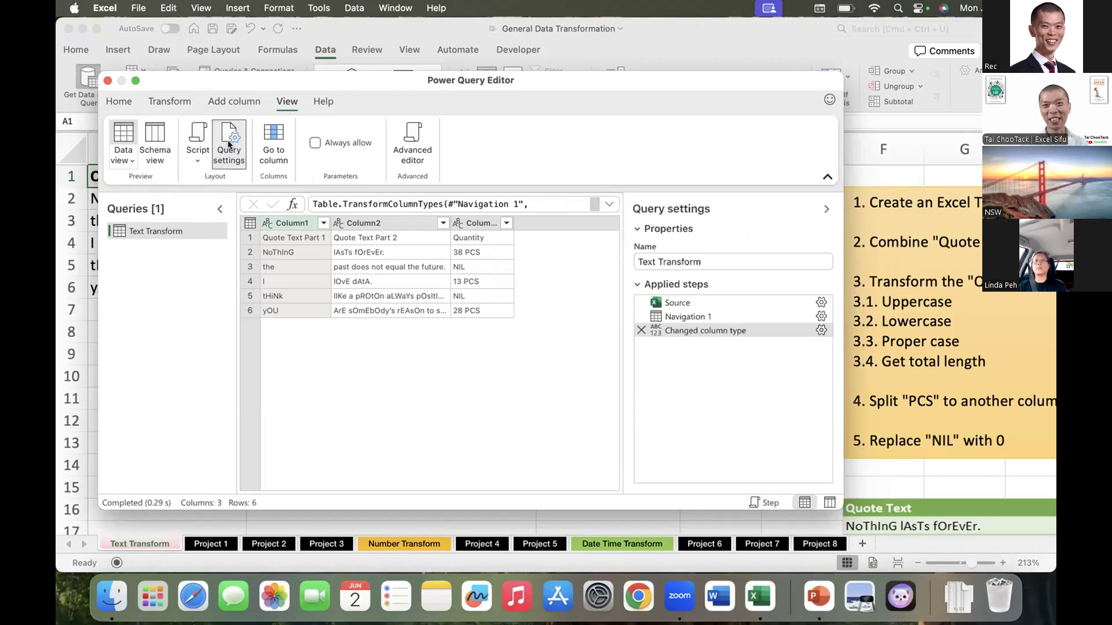
{"action": "left_click", "coordinate": [229, 144]}
{"action": "left_click", "coordinate": [229, 144]}
{"action": "left_click", "coordinate": [229, 143]}
{"action": "left_click", "coordinate": [229, 144]}
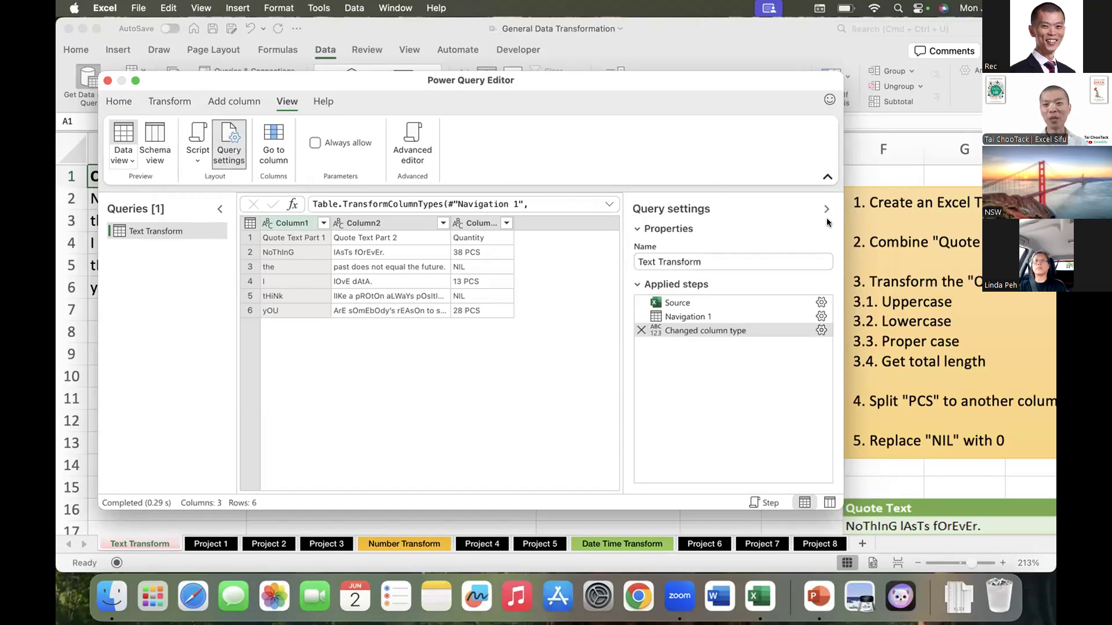
Collapse the query settings pane to its narrow strip, toggle its visibility, and restore it to full width.
{"action": "left_click", "coordinate": [822, 206]}
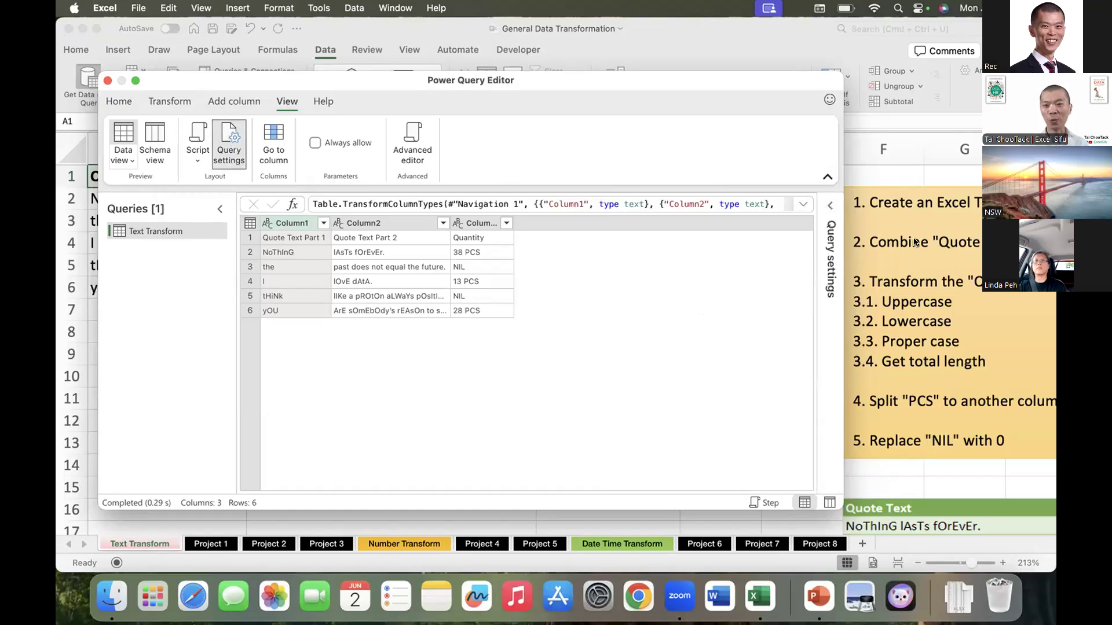
{"action": "left_click", "coordinate": [828, 205]}
{"action": "left_click", "coordinate": [826, 207]}
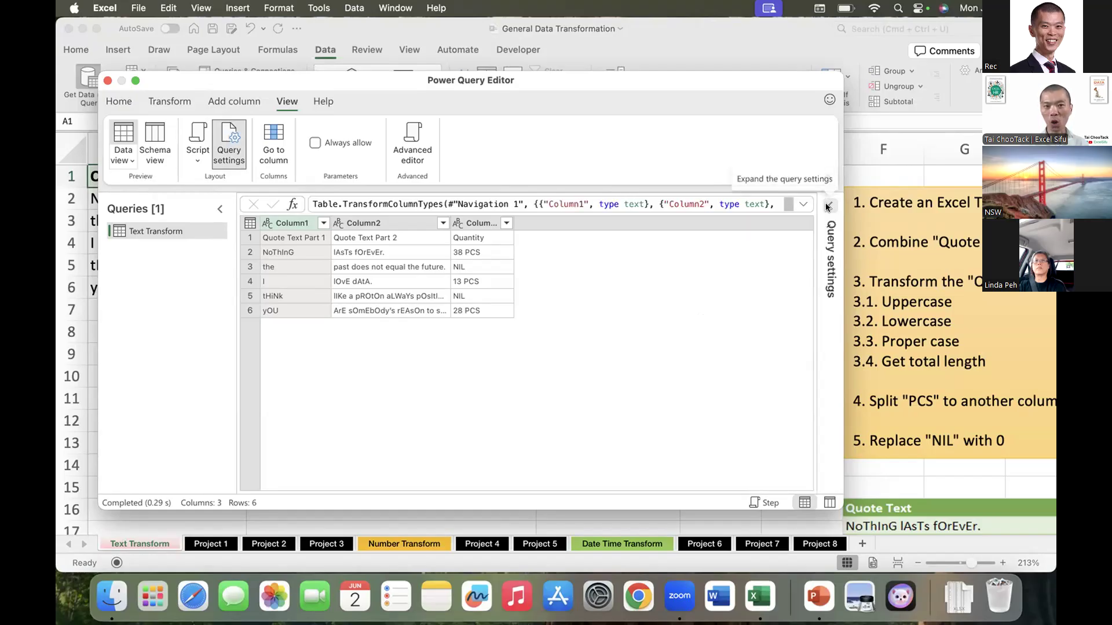
{"action": "left_click", "coordinate": [229, 139]}
{"action": "left_click", "coordinate": [230, 139]}
{"action": "left_click", "coordinate": [229, 139]}
{"action": "left_click", "coordinate": [229, 139]}
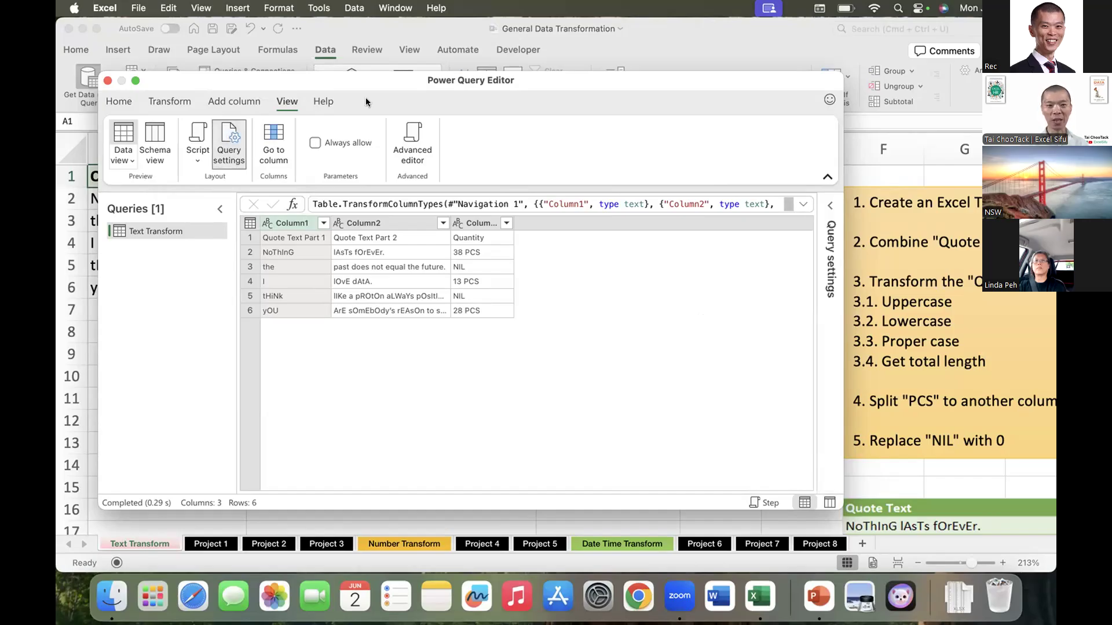
{"action": "left_click", "coordinate": [830, 206]}
{"action": "left_click", "coordinate": [220, 131]}
{"action": "left_click", "coordinate": [220, 130]}
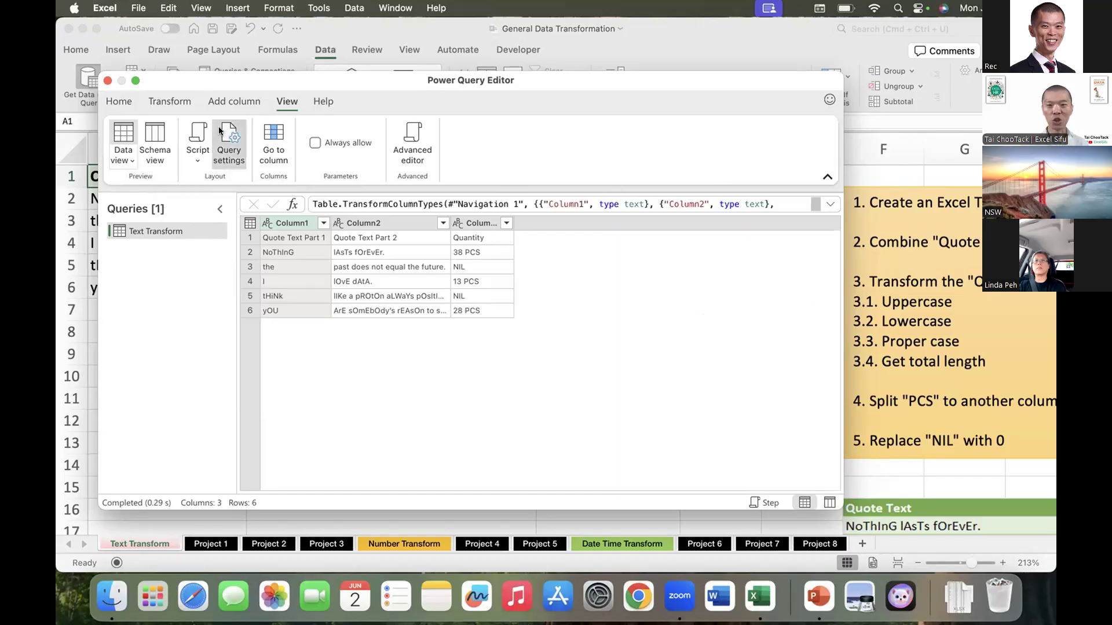
{"action": "left_click", "coordinate": [220, 131]}
{"action": "left_click", "coordinate": [220, 131]}
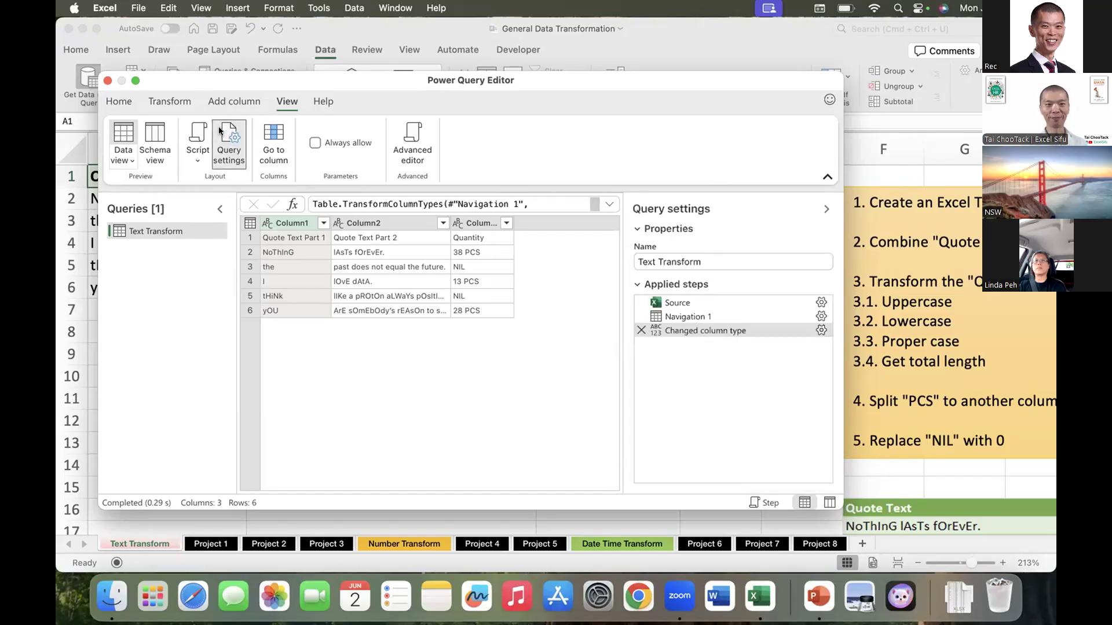
Open the Power Query keyboard shortcuts help article and read through its Windows and macOS shortcut tables.
{"action": "left_click", "coordinate": [324, 103]}
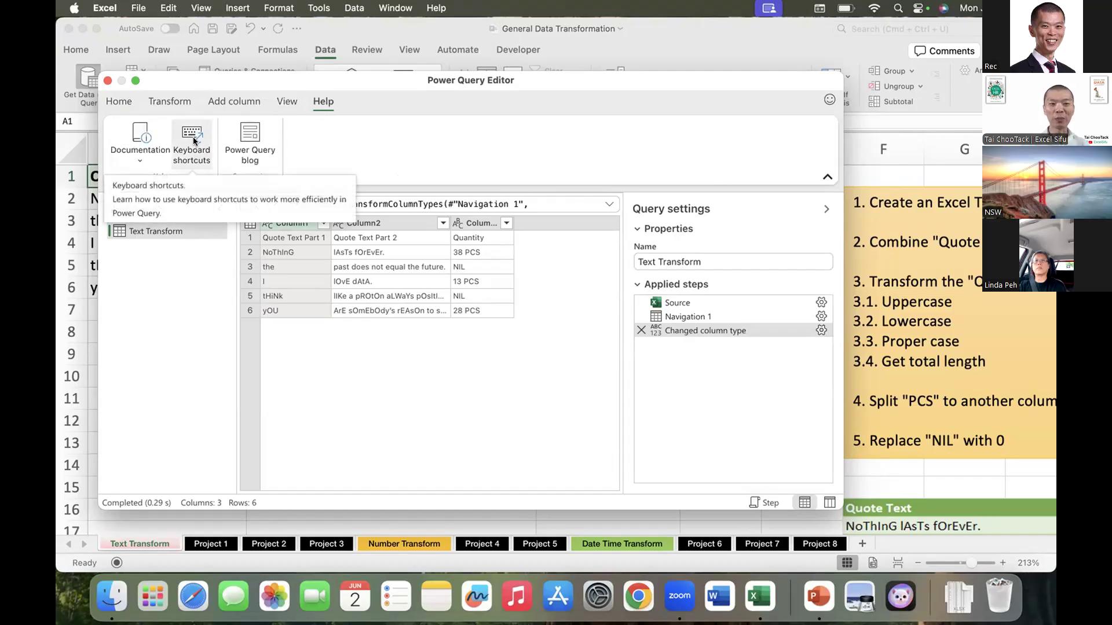
{"action": "left_click", "coordinate": [253, 159]}
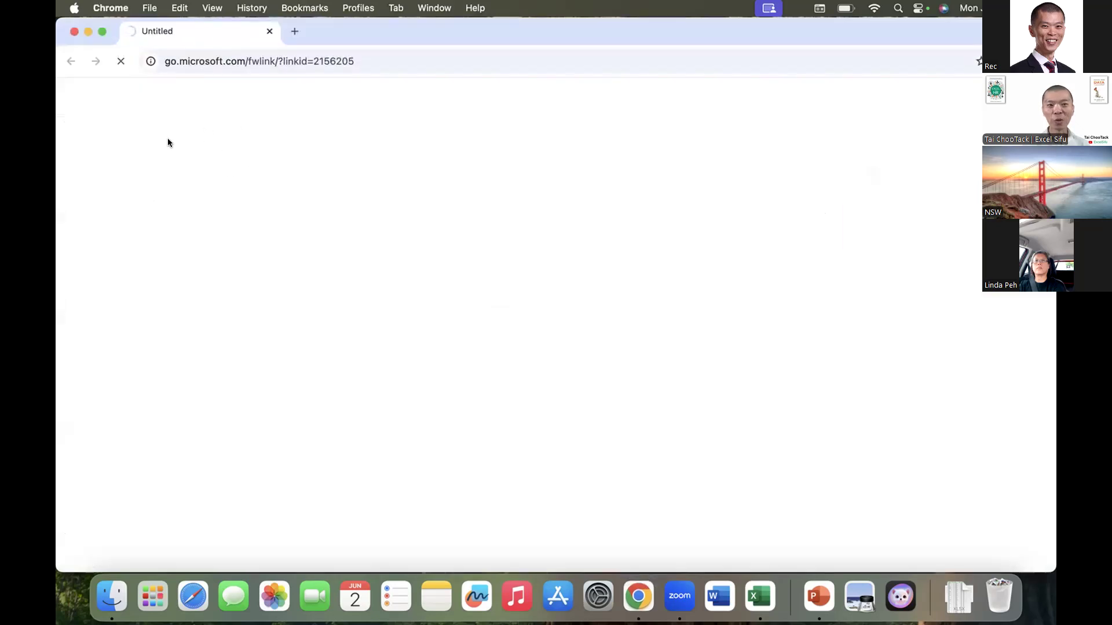
{"action": "scroll", "coordinate": [435, 317], "scroll_direction": "down", "scroll_amount": 3}
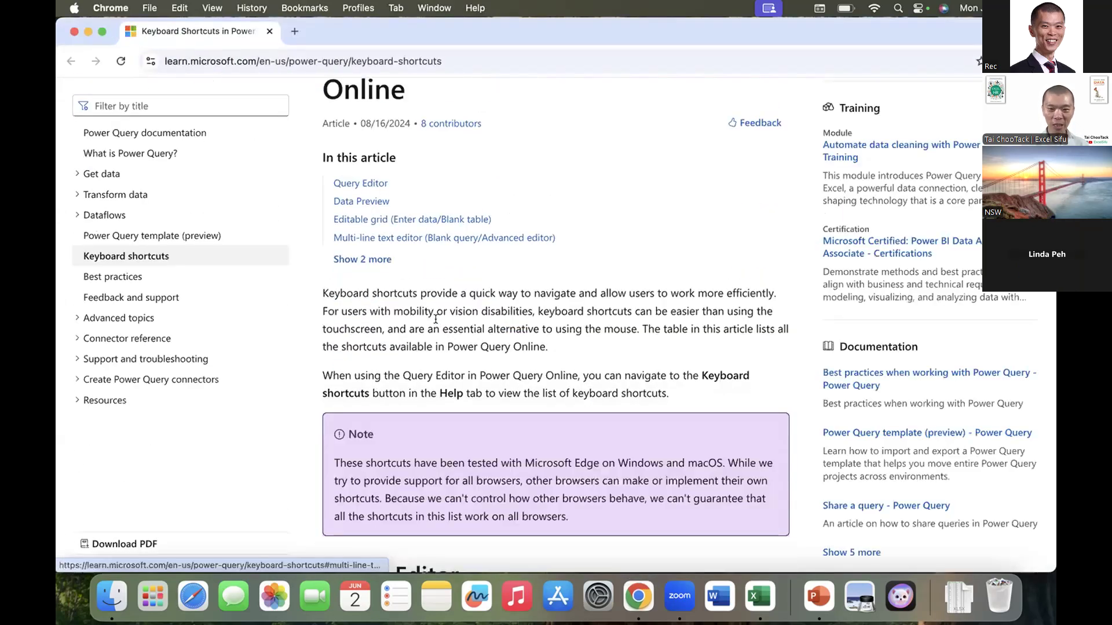
{"action": "scroll", "coordinate": [435, 319], "scroll_direction": "down", "scroll_amount": 5}
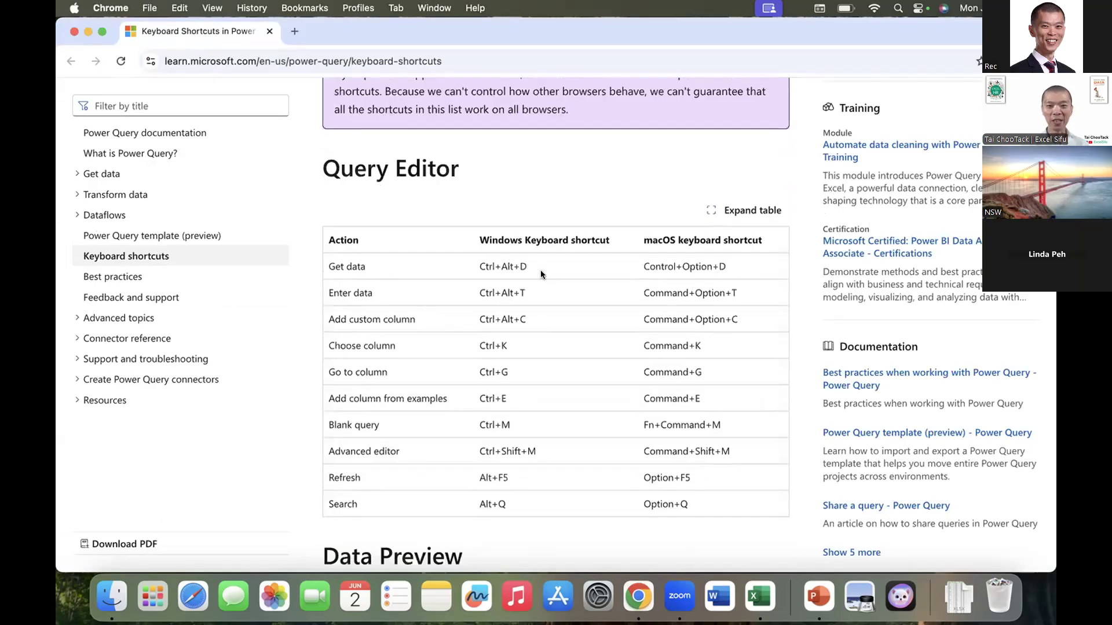
{"action": "scroll", "coordinate": [690, 262], "scroll_direction": "down", "scroll_amount": 2}
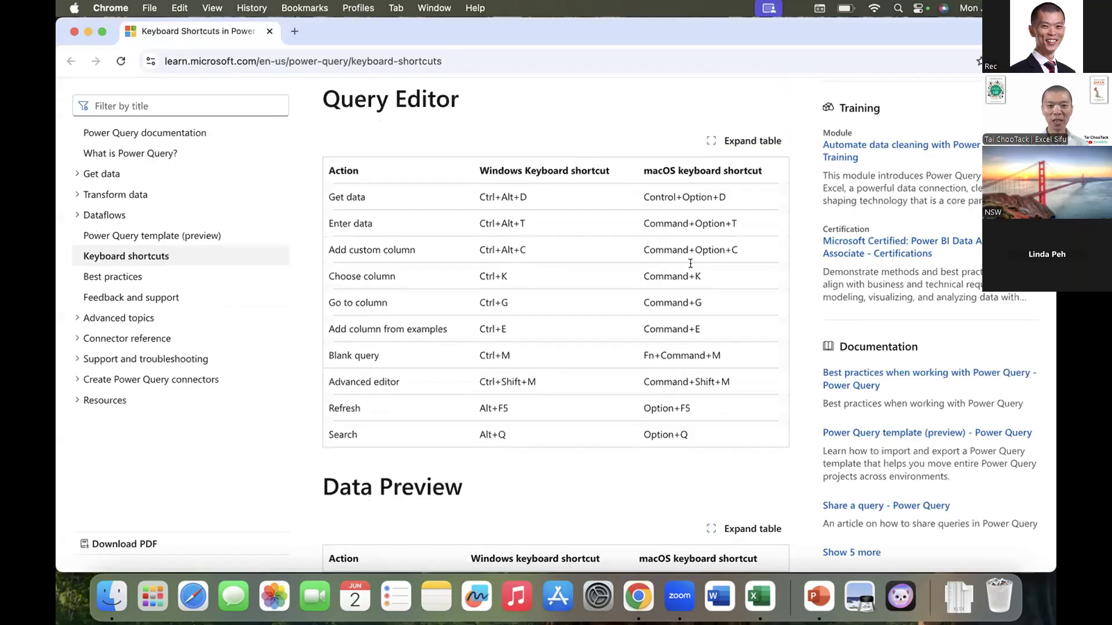
{"action": "scroll", "coordinate": [572, 267], "scroll_direction": "down", "scroll_amount": 5}
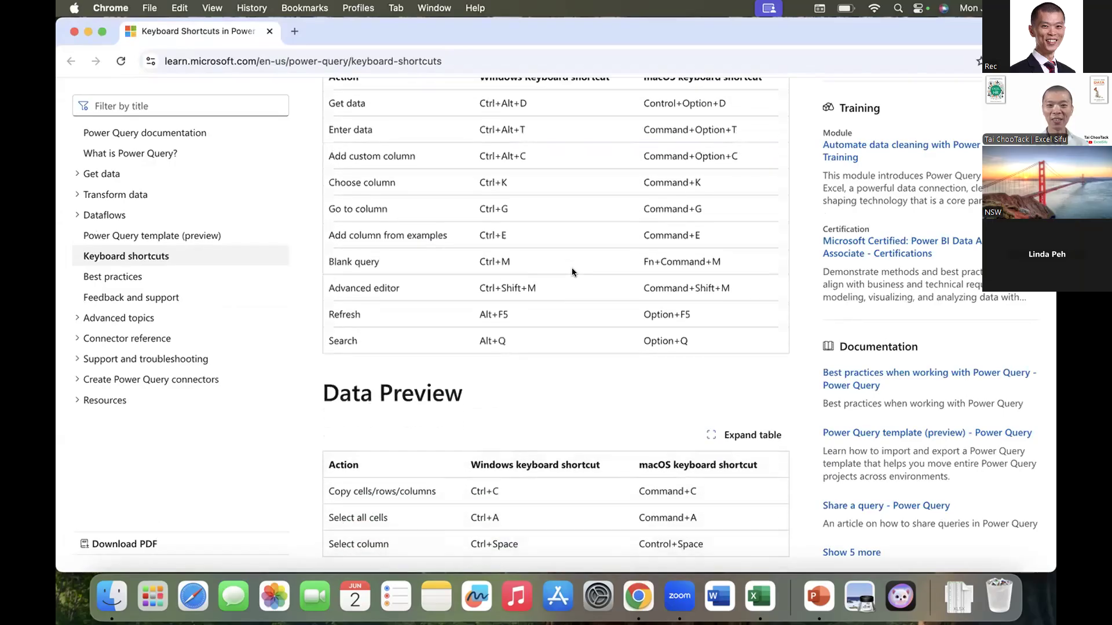
{"action": "scroll", "coordinate": [571, 268], "scroll_direction": "down", "scroll_amount": 6}
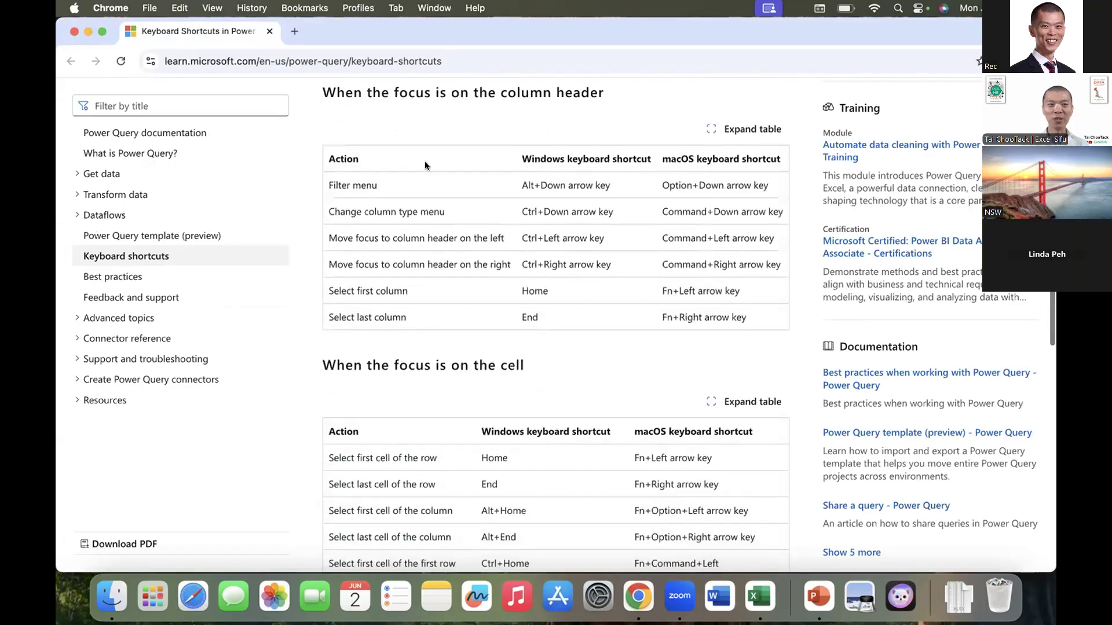
{"action": "scroll", "coordinate": [438, 272], "scroll_direction": "down", "scroll_amount": 5}
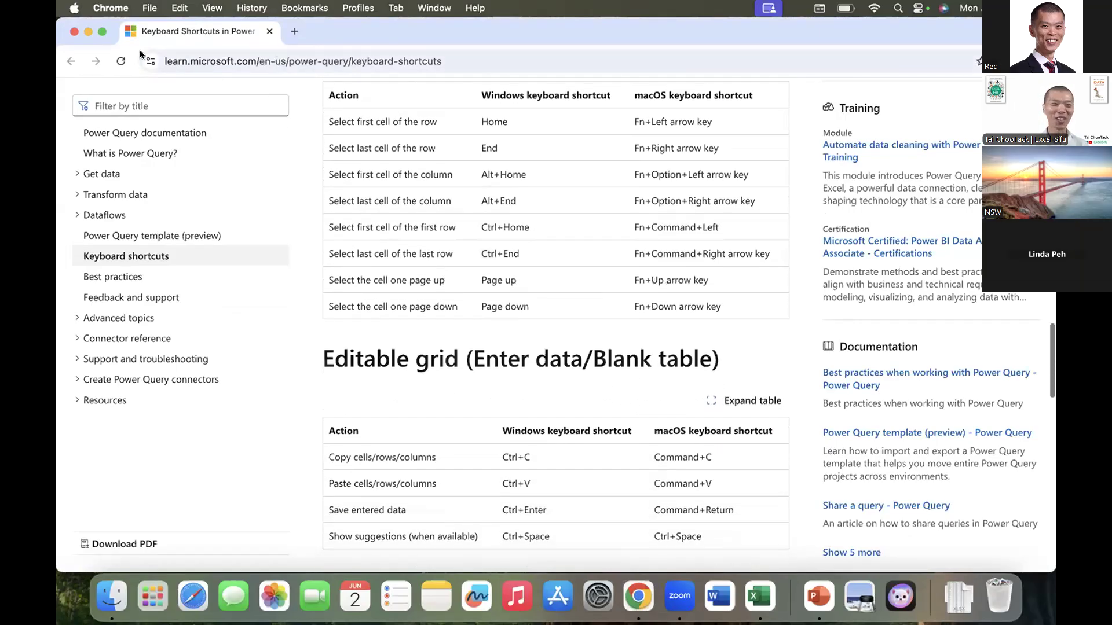
Minimize the shortcuts help article, close the Power Query Editor and discard the changes.
{"action": "left_click", "coordinate": [88, 32]}
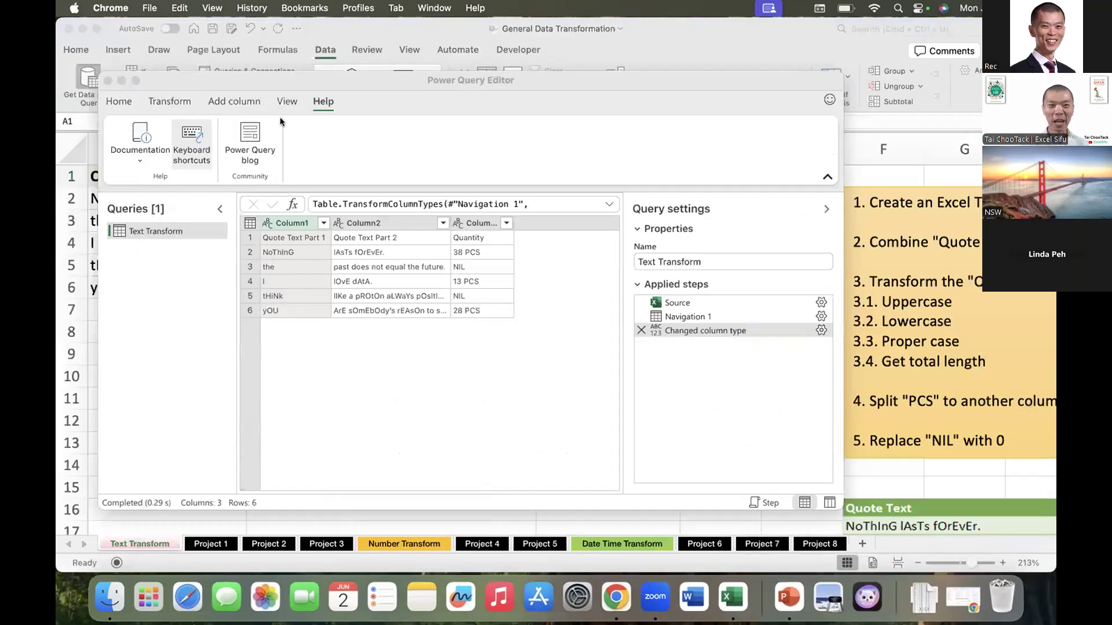
{"action": "left_click", "coordinate": [173, 97]}
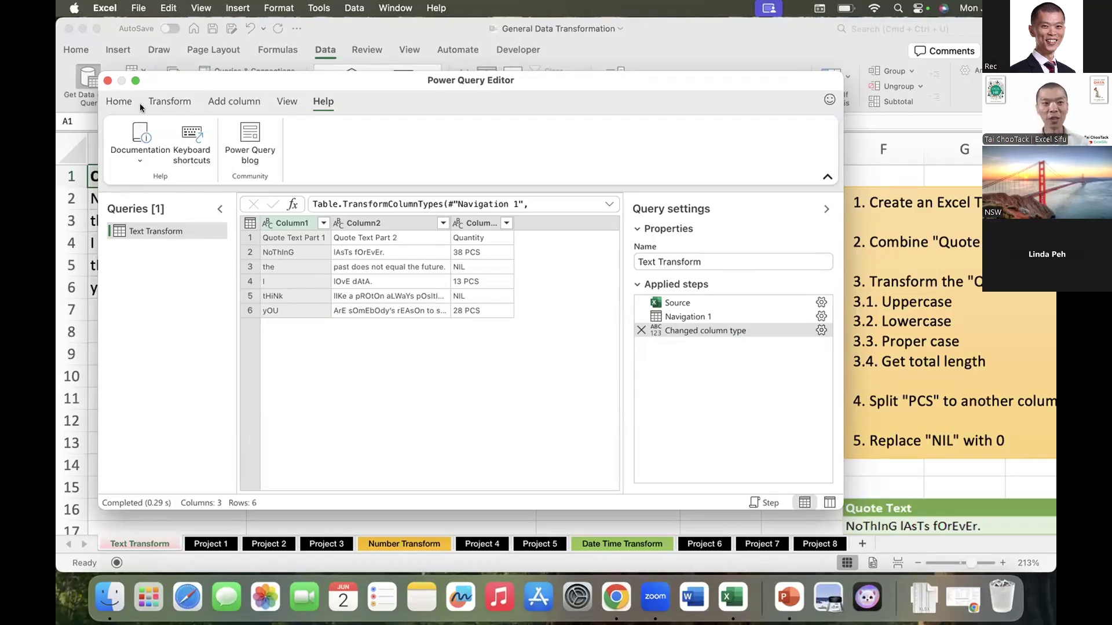
{"action": "left_click", "coordinate": [107, 81]}
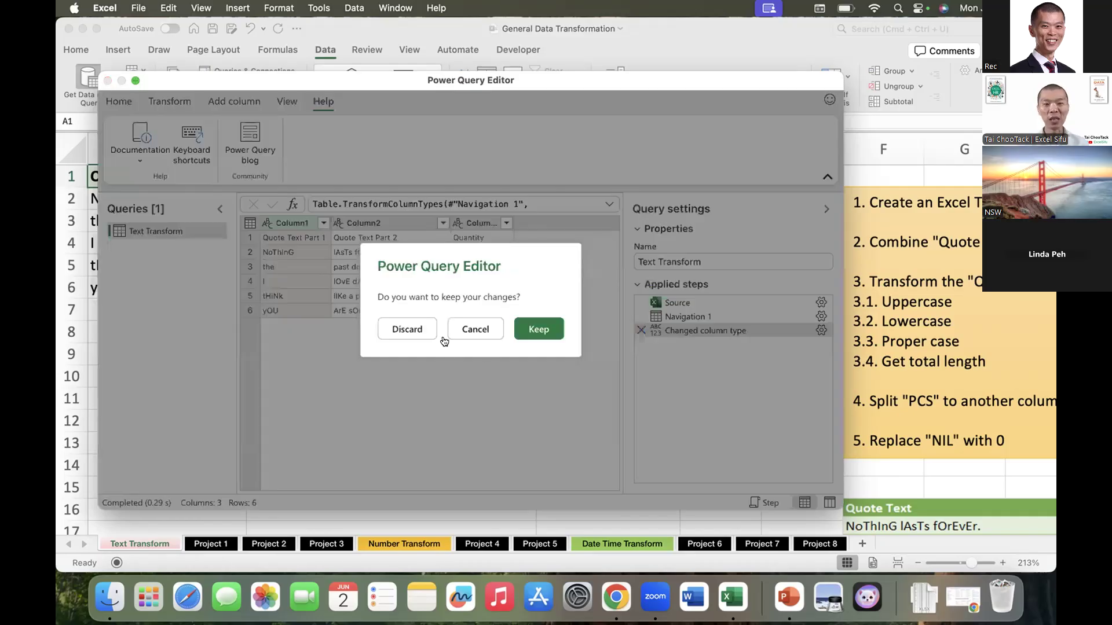
{"action": "left_click", "coordinate": [411, 328]}
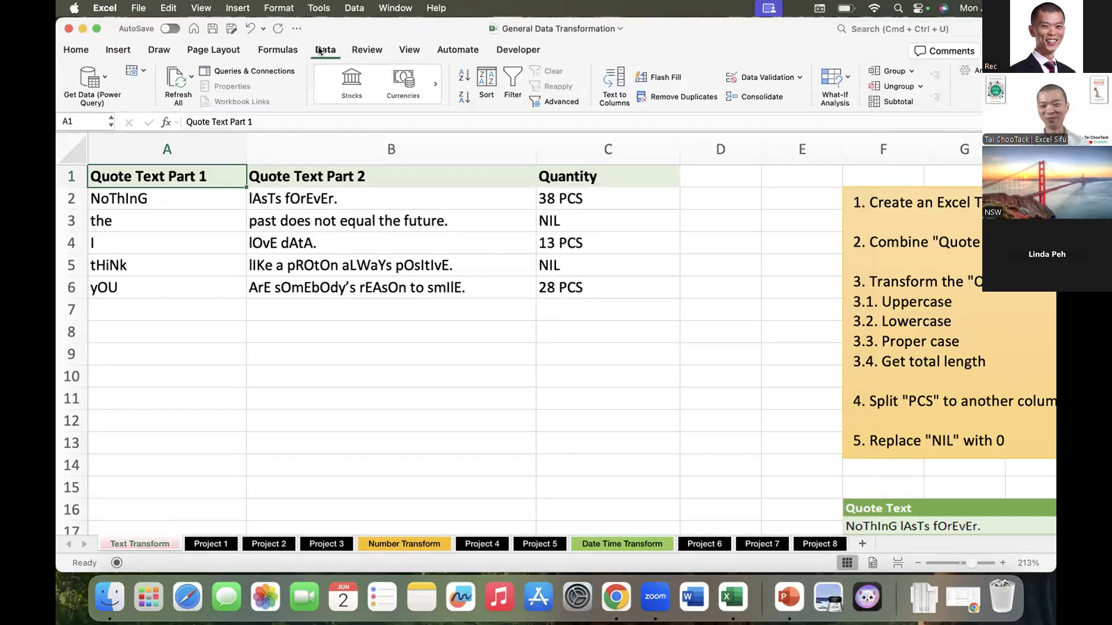
Start an Excel workbook import with General Data Transformation.xlsx from the 01. Jump Start Power Query folder as source, and shrink the import window.
{"action": "left_click", "coordinate": [90, 80]}
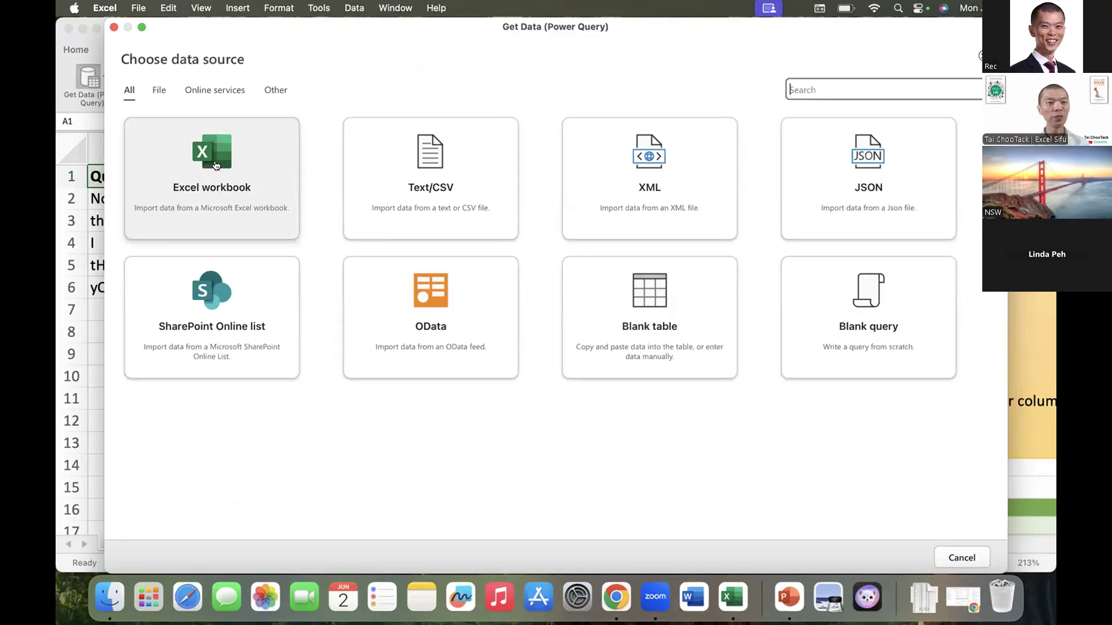
{"action": "left_click", "coordinate": [215, 166]}
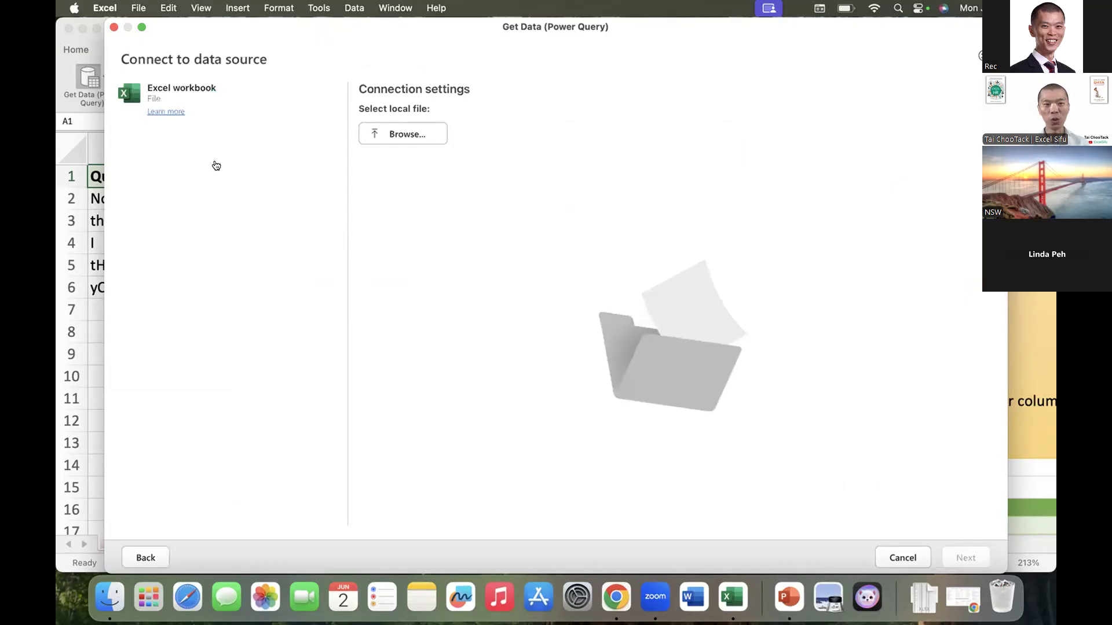
{"action": "left_click", "coordinate": [393, 134]}
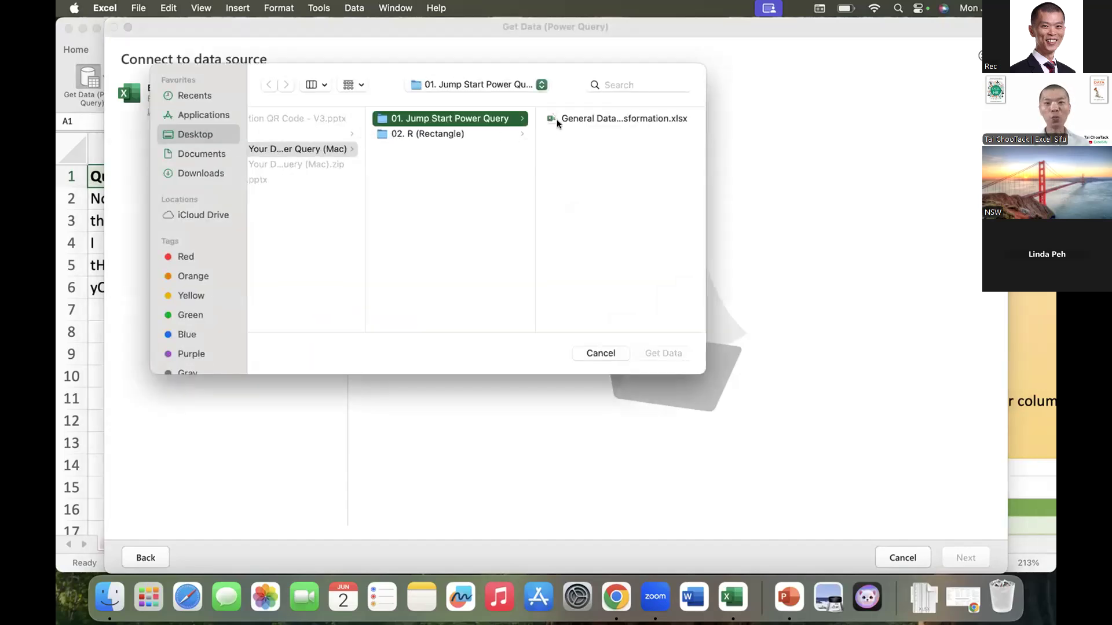
{"action": "left_click", "coordinate": [557, 120]}
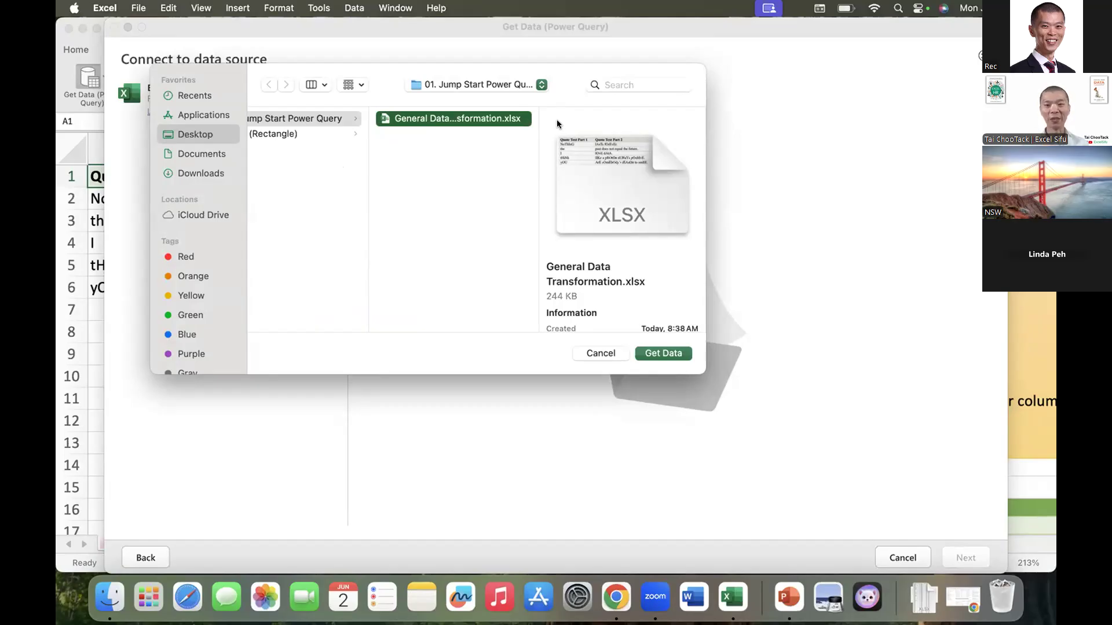
{"action": "left_click", "coordinate": [653, 353]}
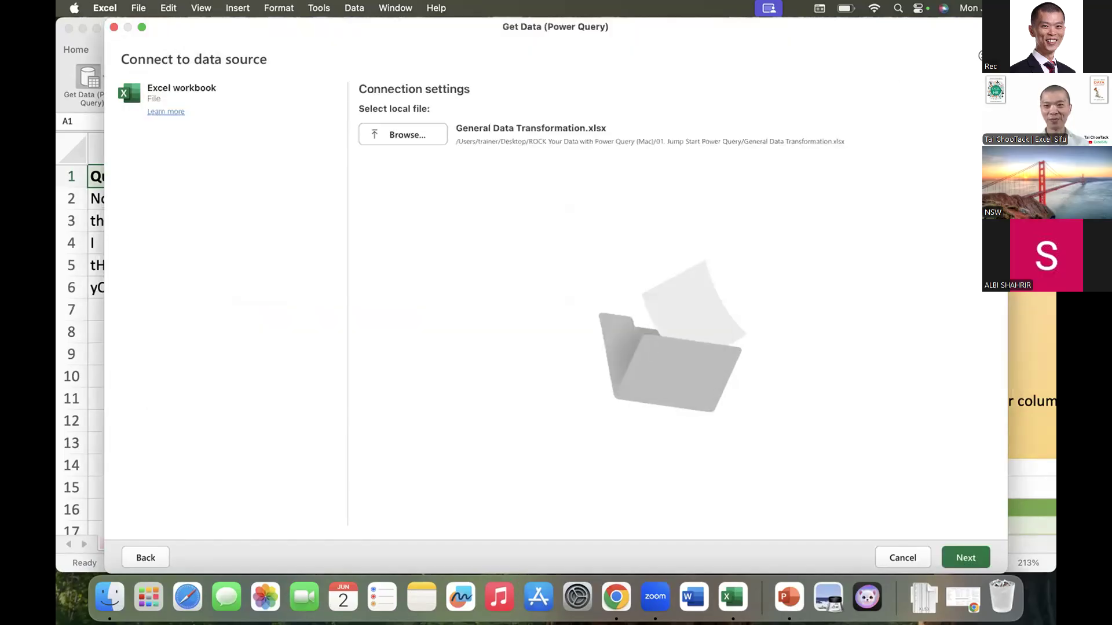
{"action": "left_click_drag", "start_coordinate": [1007, 19], "coordinate": [673, 52]}
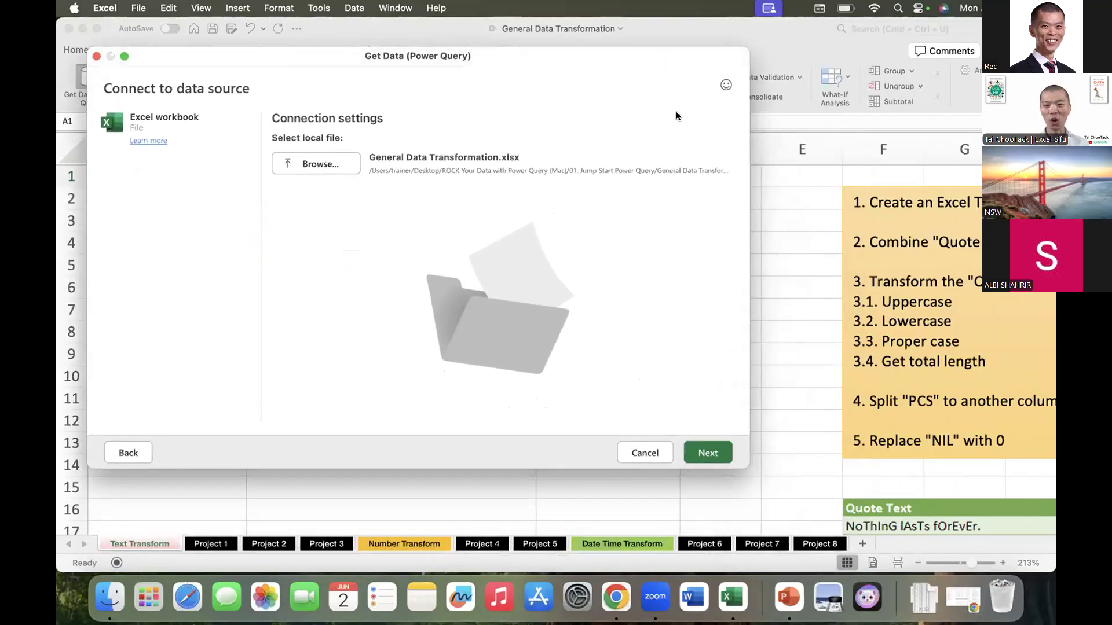
Continue to the workbook's sheet list, select Text Transform and open it for transforming in the Power Query Editor.
{"action": "left_click", "coordinate": [708, 455]}
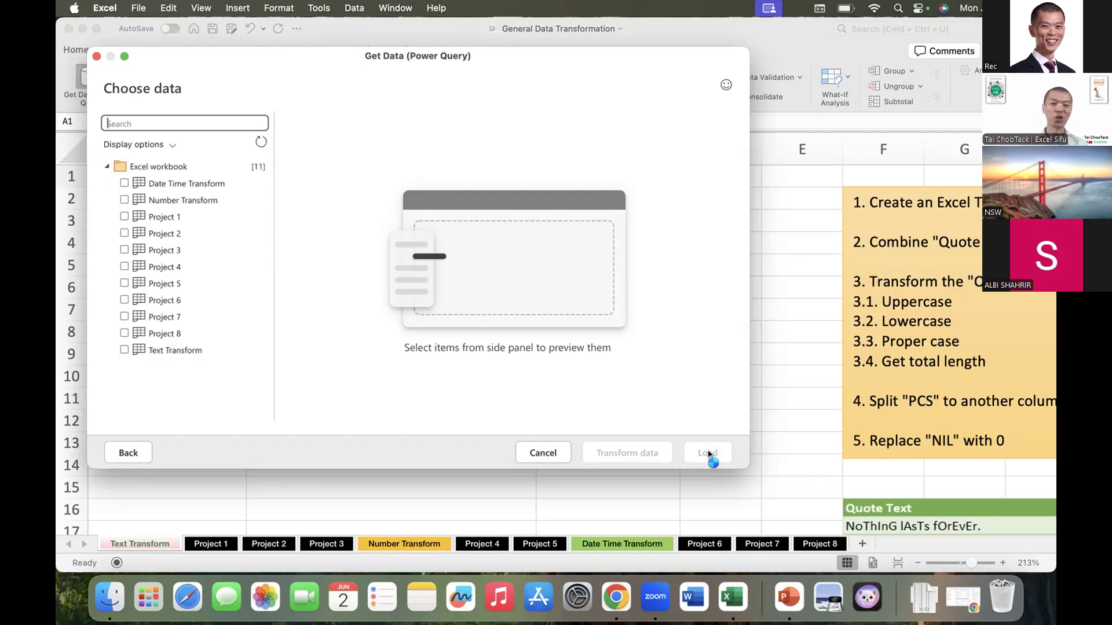
{"action": "left_click", "coordinate": [123, 348]}
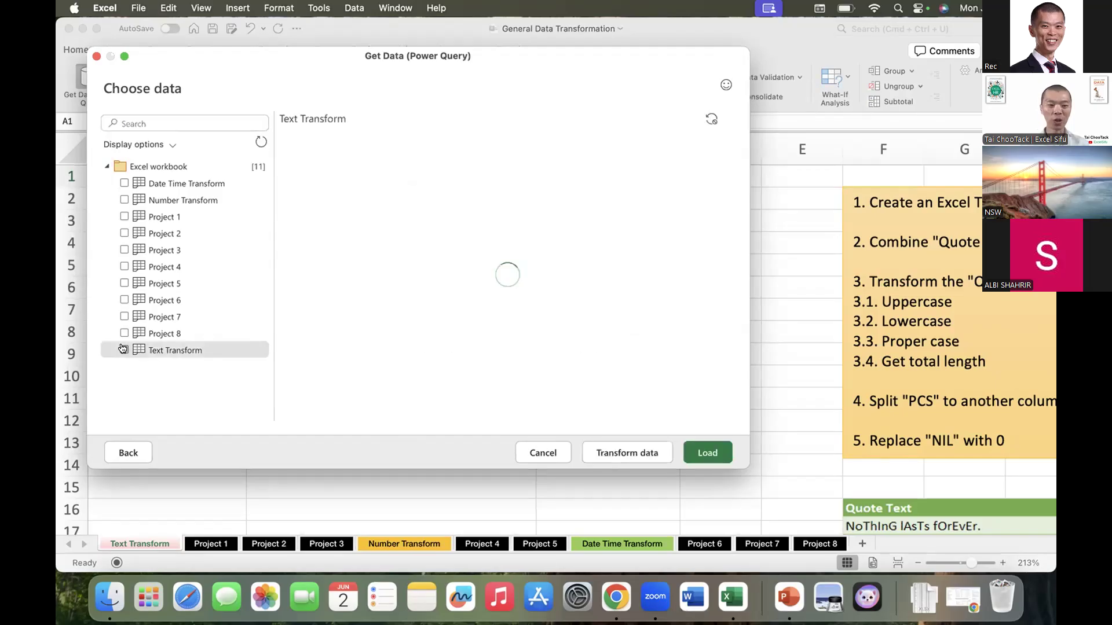
{"action": "left_click", "coordinate": [124, 350]}
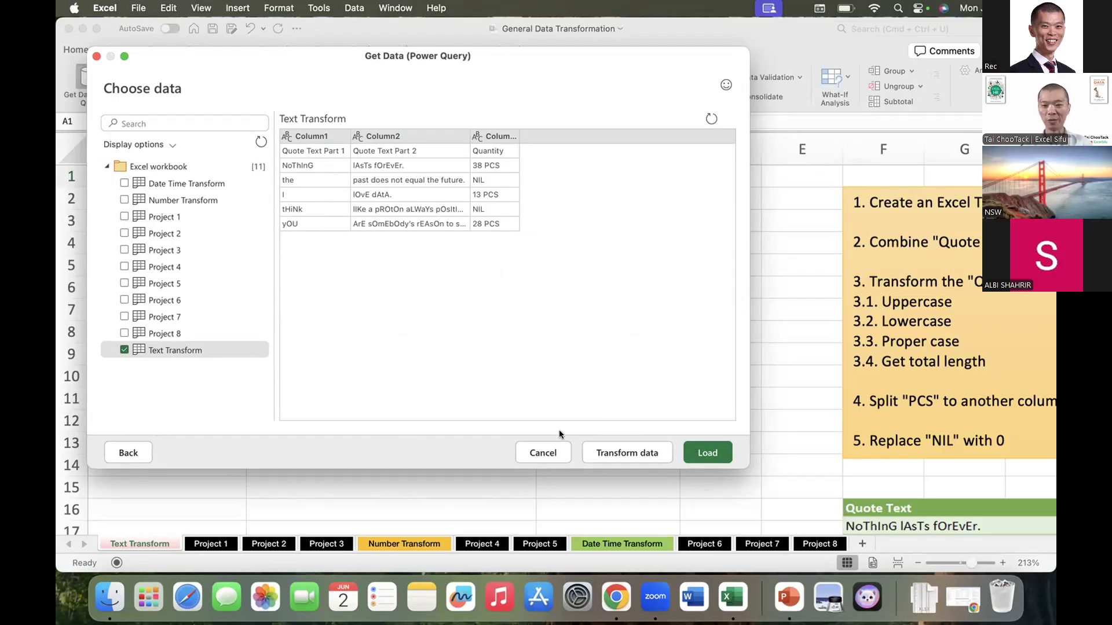
{"action": "left_click", "coordinate": [631, 455]}
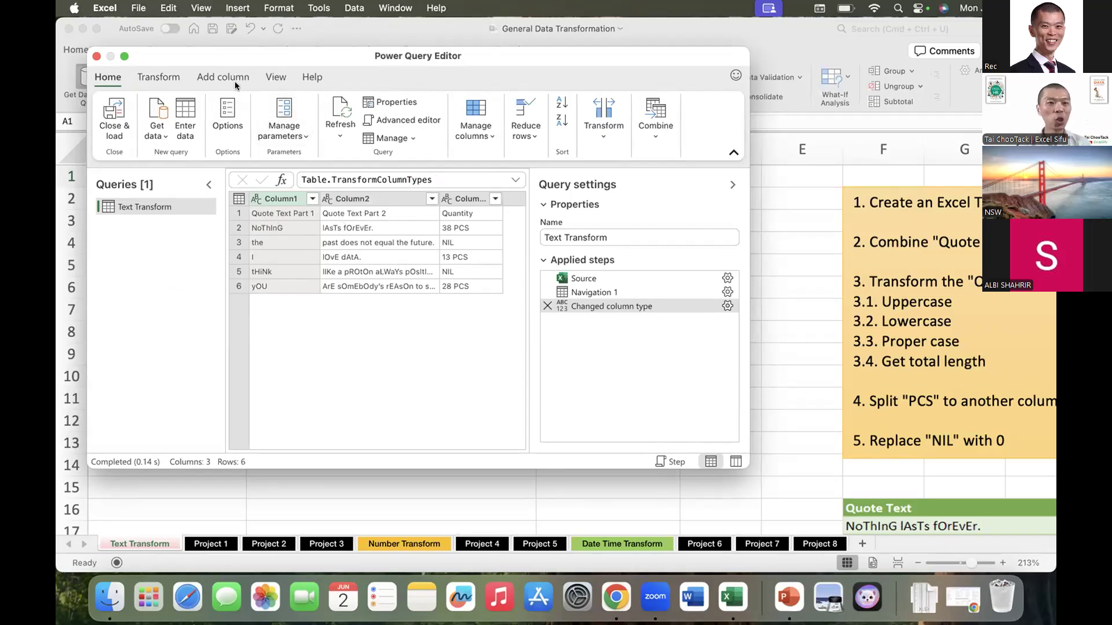
Promote the first row of the Text Transform query to column headers.
{"action": "left_click", "coordinate": [158, 77]}
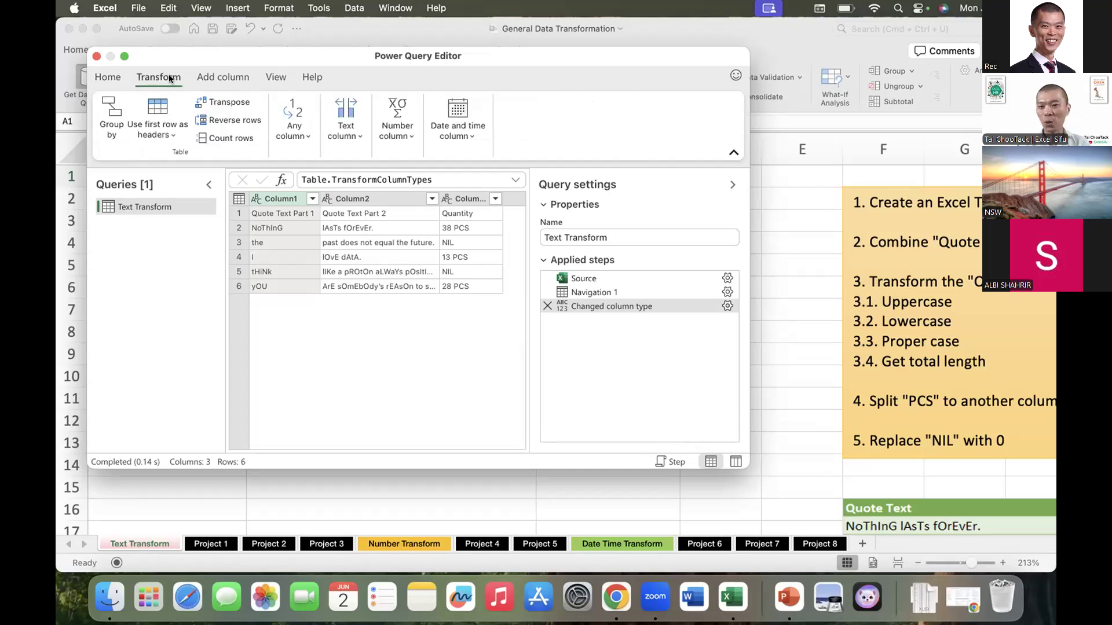
{"action": "left_click", "coordinate": [157, 105]}
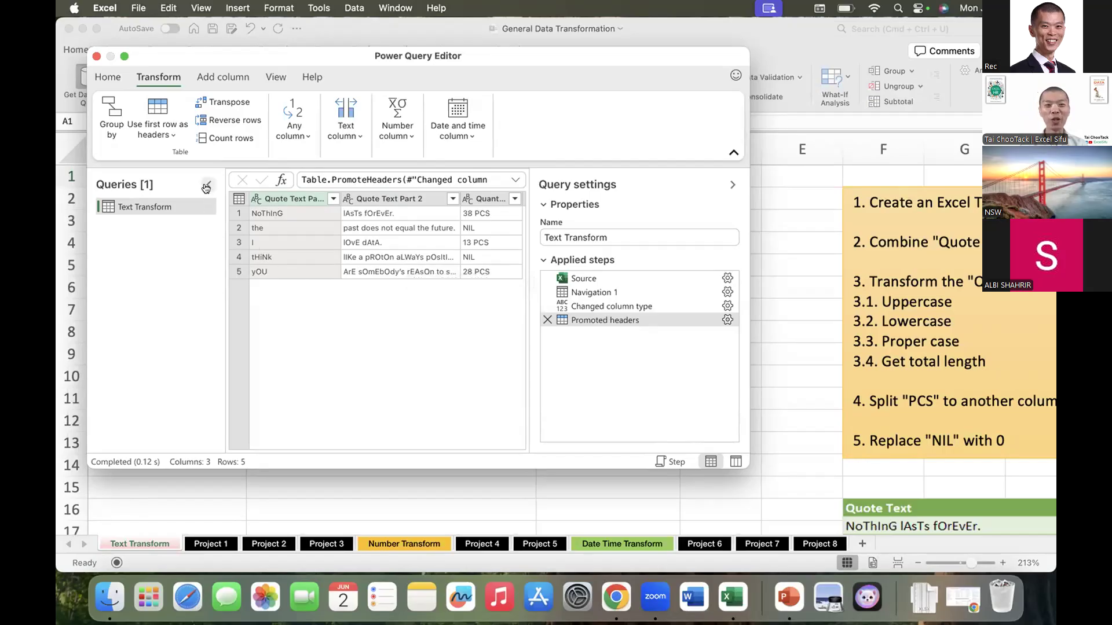
Narrow the query settings pane and collapse the queries pane to give the data preview more room.
{"action": "mouse_move", "coordinate": [224, 228]}
{"action": "left_mouse_down"}
{"action": "mouse_move", "coordinate": [184, 231]}
{"action": "mouse_move", "coordinate": [223, 241]}
{"action": "left_mouse_up"}
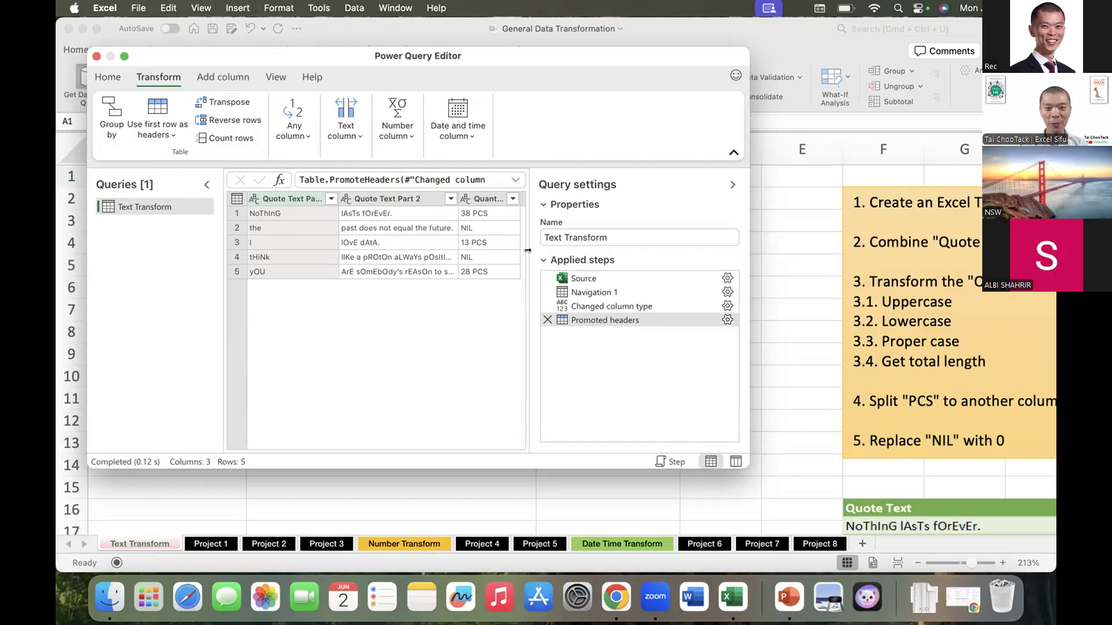
{"action": "left_click_drag", "start_coordinate": [528, 250], "coordinate": [646, 249]}
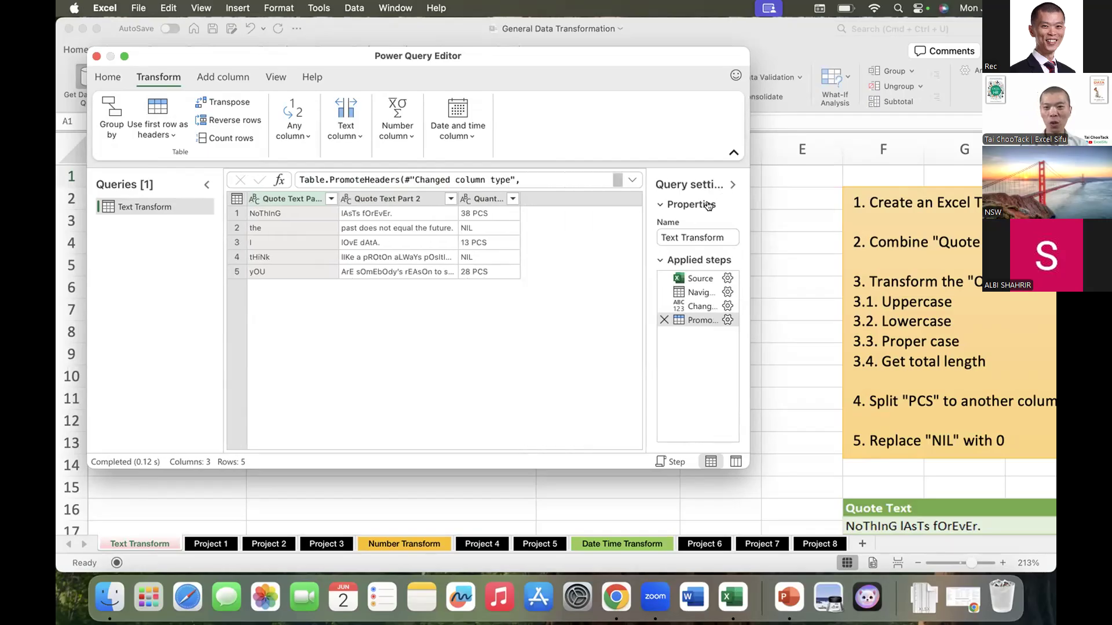
{"action": "left_click", "coordinate": [205, 185]}
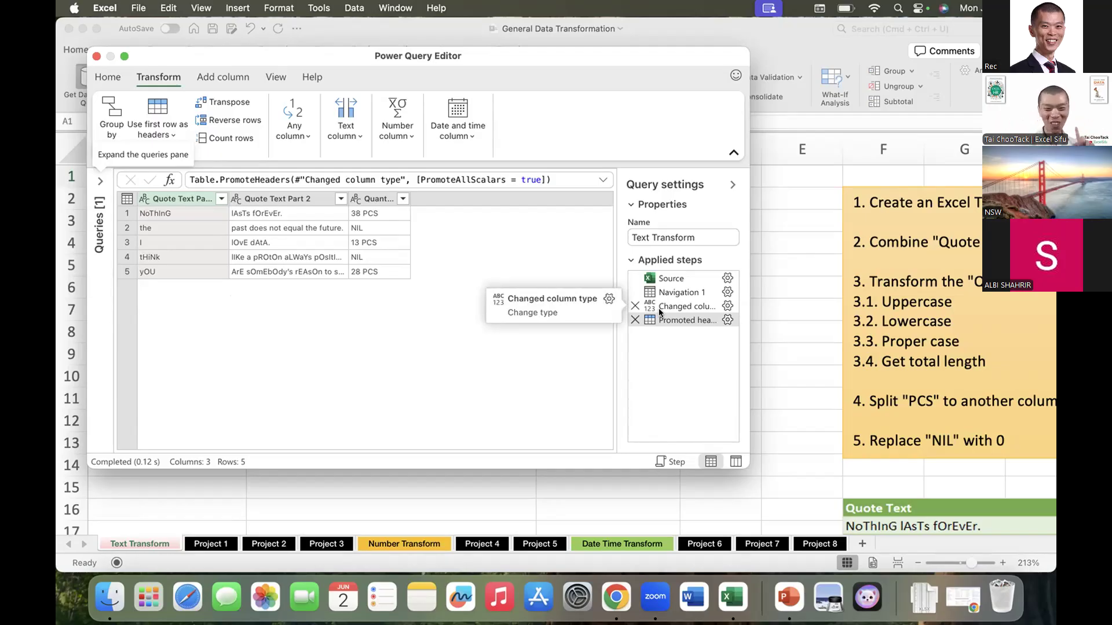
Convert the text in the Quote Text Part 1 column to UPPERCASE.
{"action": "right_click", "coordinate": [176, 200]}
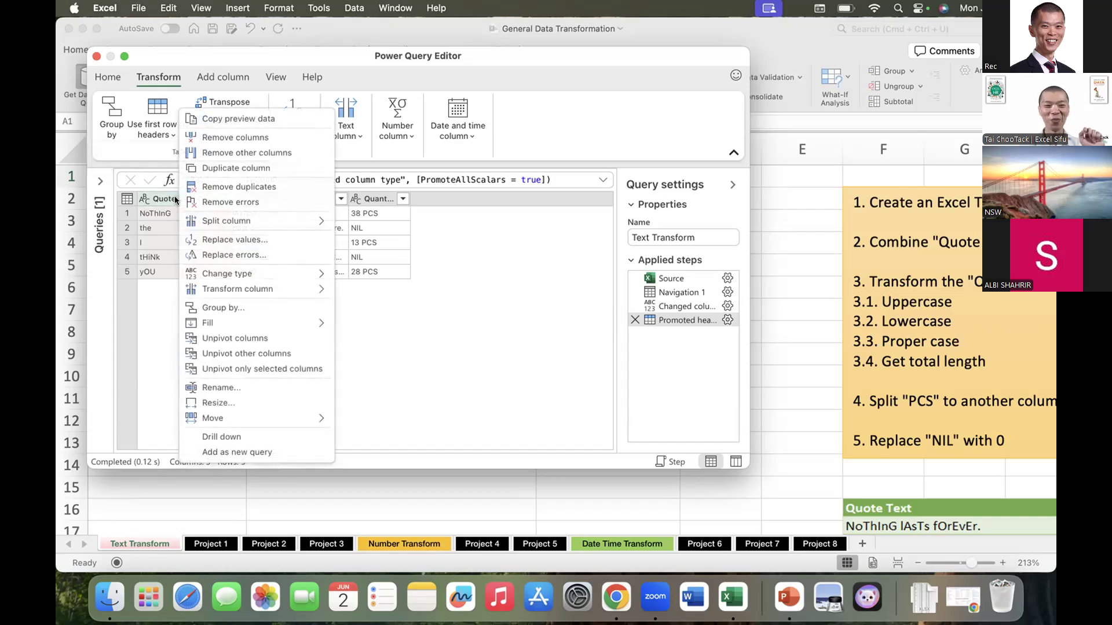
{"action": "mouse_move", "coordinate": [202, 290]}
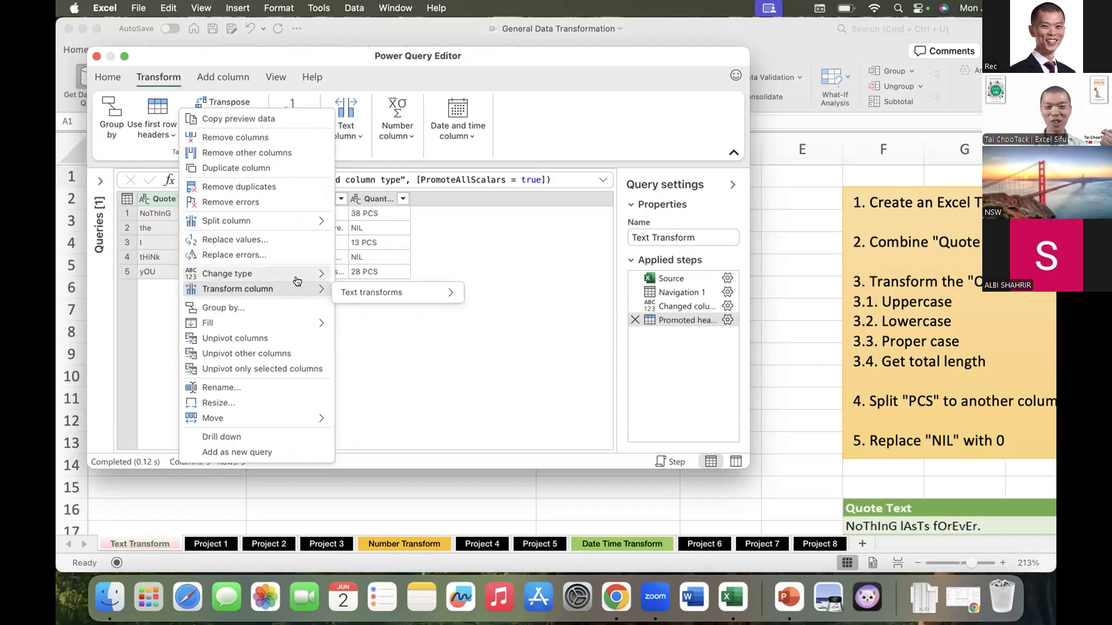
{"action": "mouse_move", "coordinate": [359, 295]}
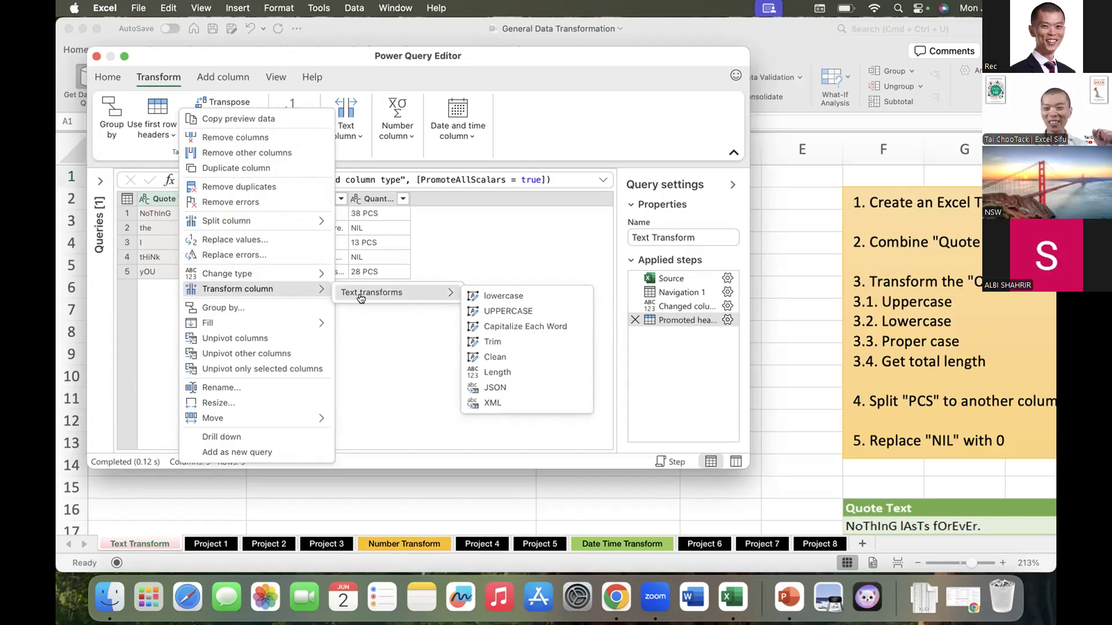
{"action": "left_click", "coordinate": [504, 312]}
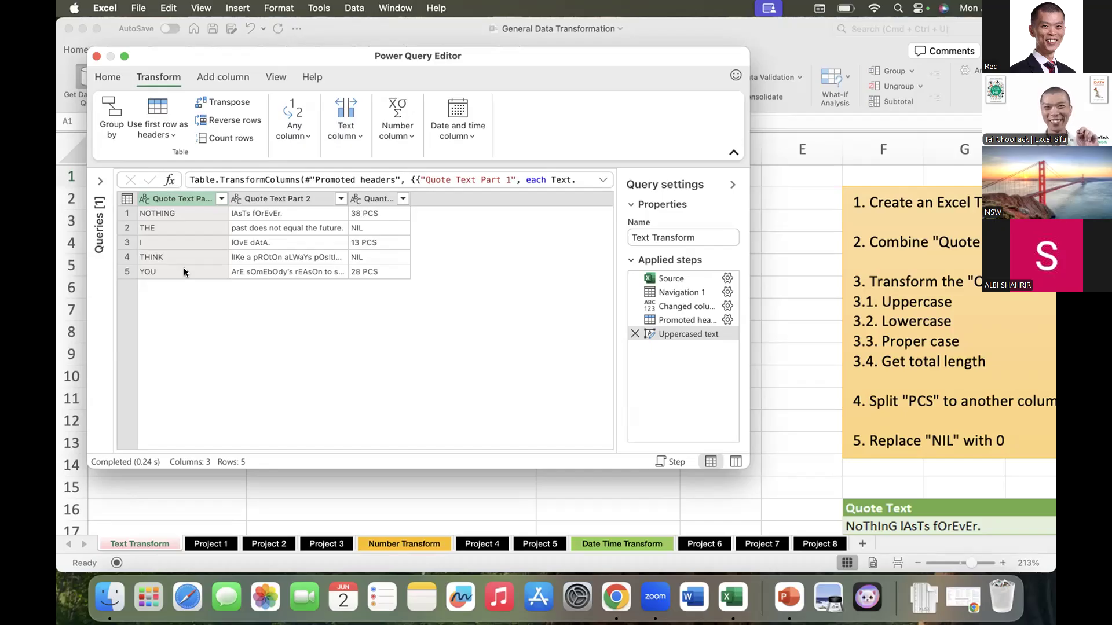
Examine which text transforms are available for the Quote Text Part 1 column, without applying any.
{"action": "right_click", "coordinate": [175, 196]}
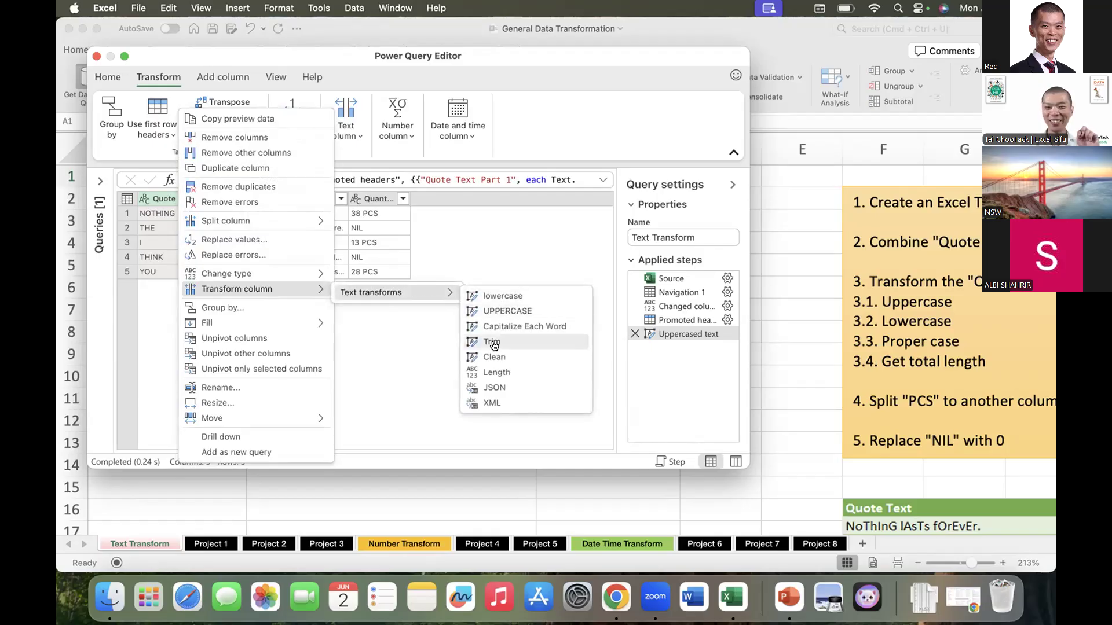
{"action": "left_click", "coordinate": [387, 345]}
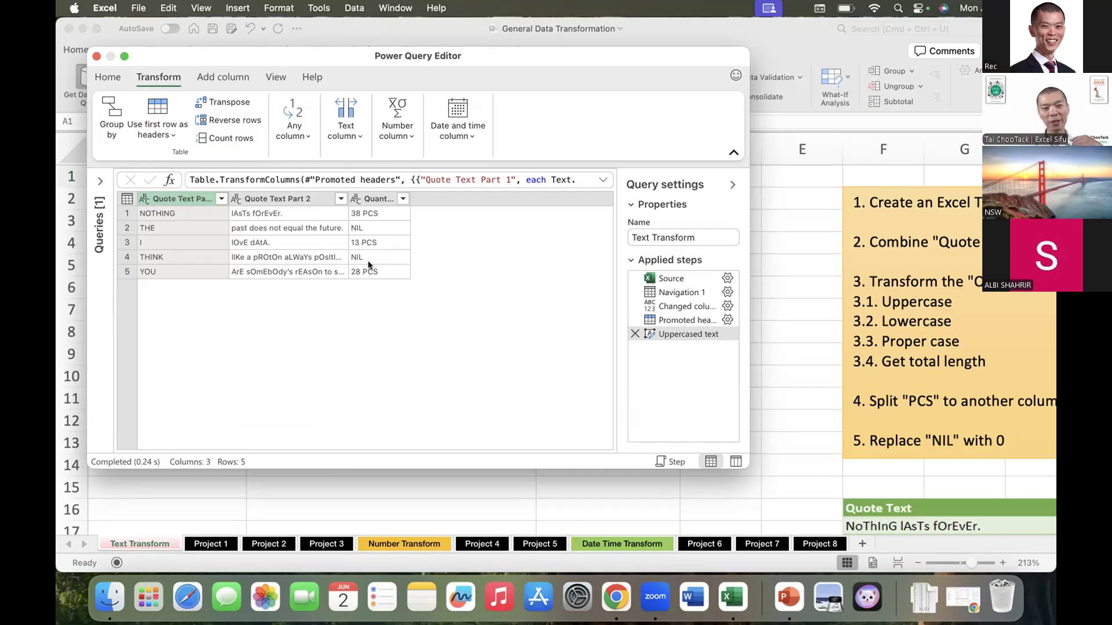
{"action": "right_click", "coordinate": [171, 195]}
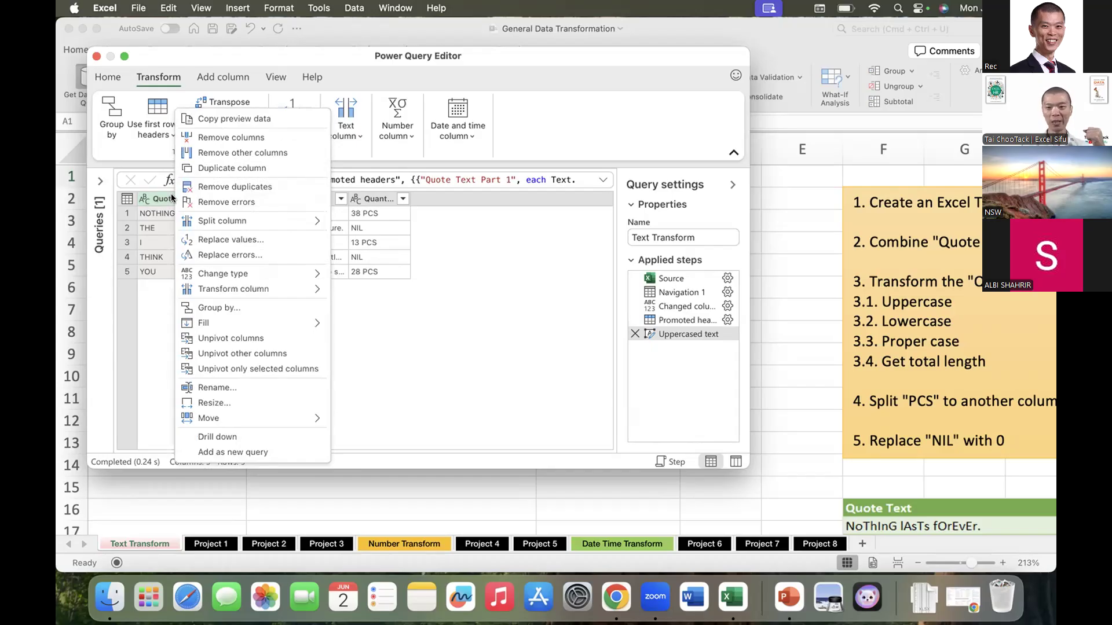
{"action": "mouse_move", "coordinate": [218, 289]}
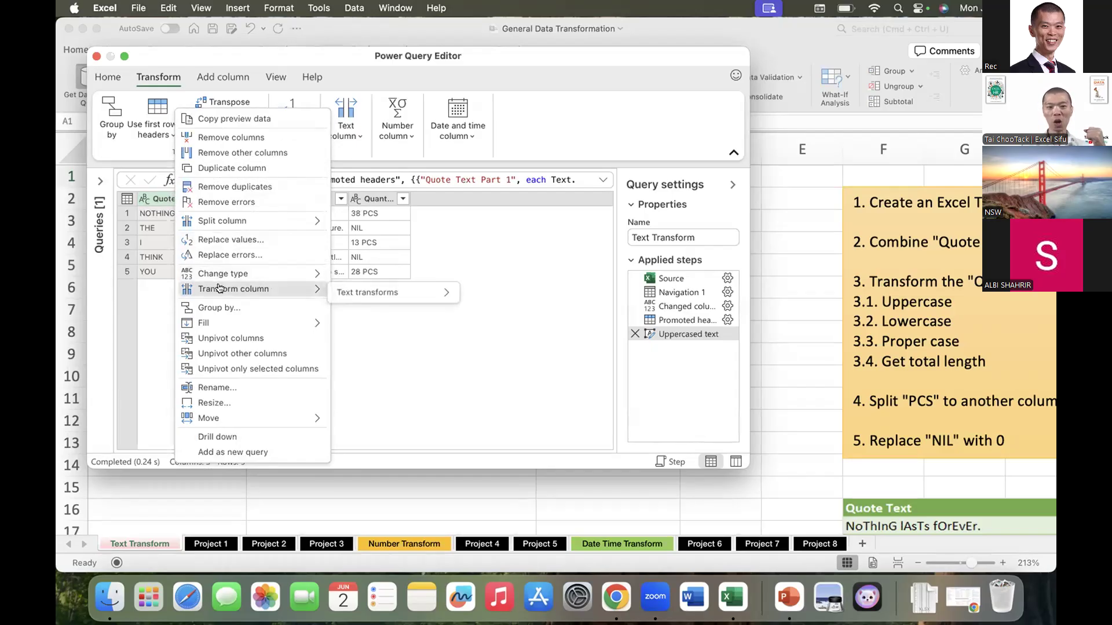
{"action": "mouse_move", "coordinate": [359, 293]}
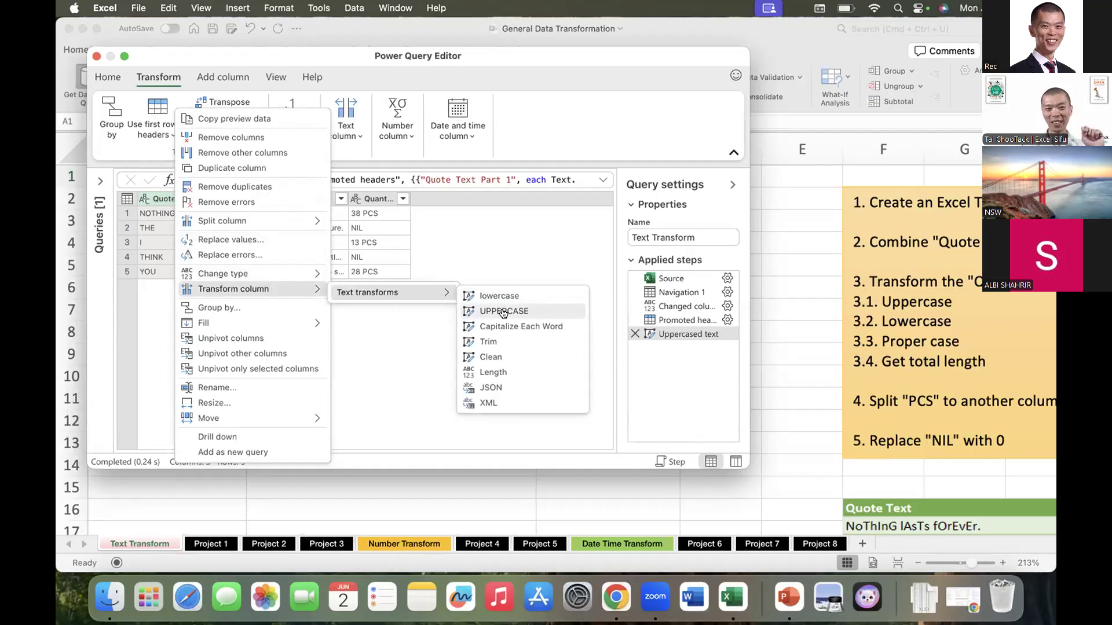
{"action": "left_click", "coordinate": [161, 222]}
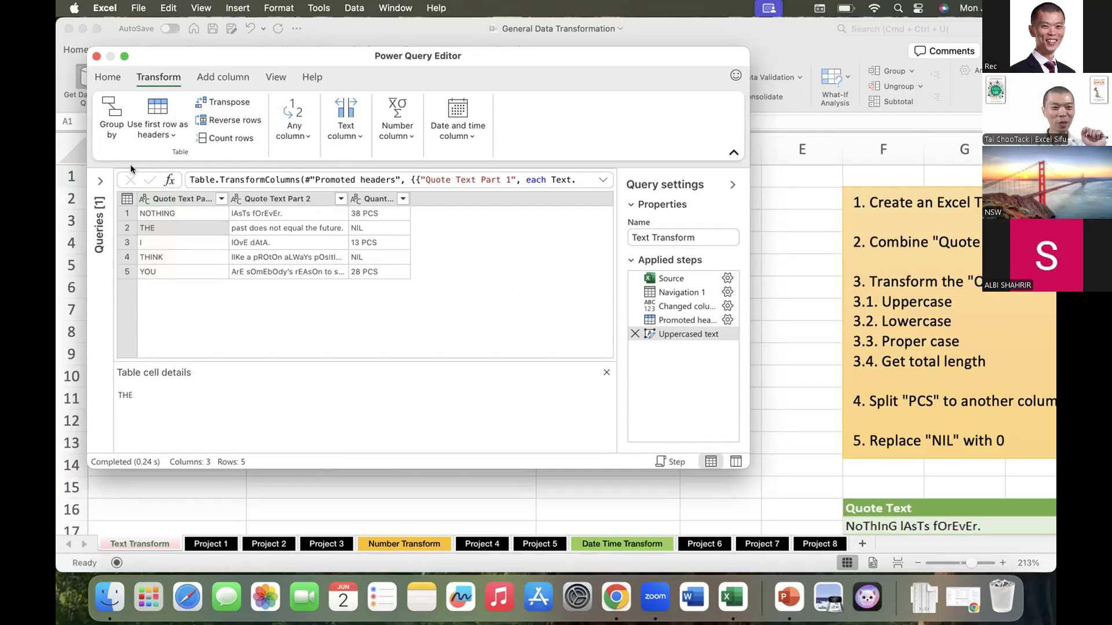
{"action": "key", "text": "ctrl+a"}
{"action": "mouse_move", "coordinate": [222, 188]}
{"action": "left_mouse_down"}
{"action": "mouse_move", "coordinate": [142, 187]}
{"action": "mouse_move", "coordinate": [229, 185]}
{"action": "mouse_move", "coordinate": [214, 179]}
{"action": "left_mouse_up"}
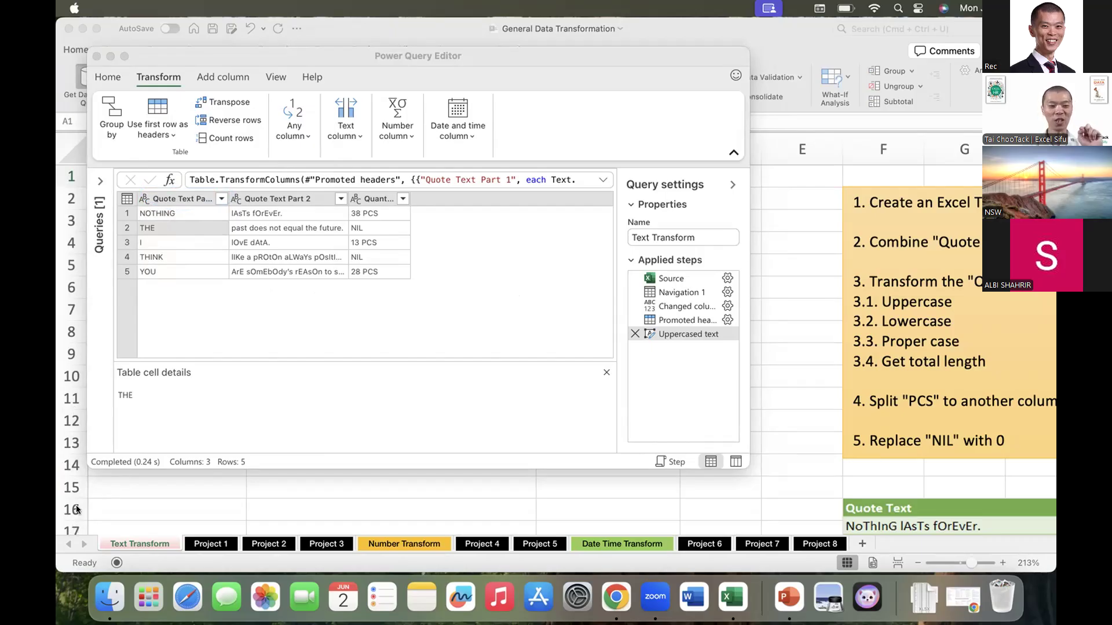
{"action": "left_click", "coordinate": [175, 200]}
{"action": "right_click", "coordinate": [176, 200]}
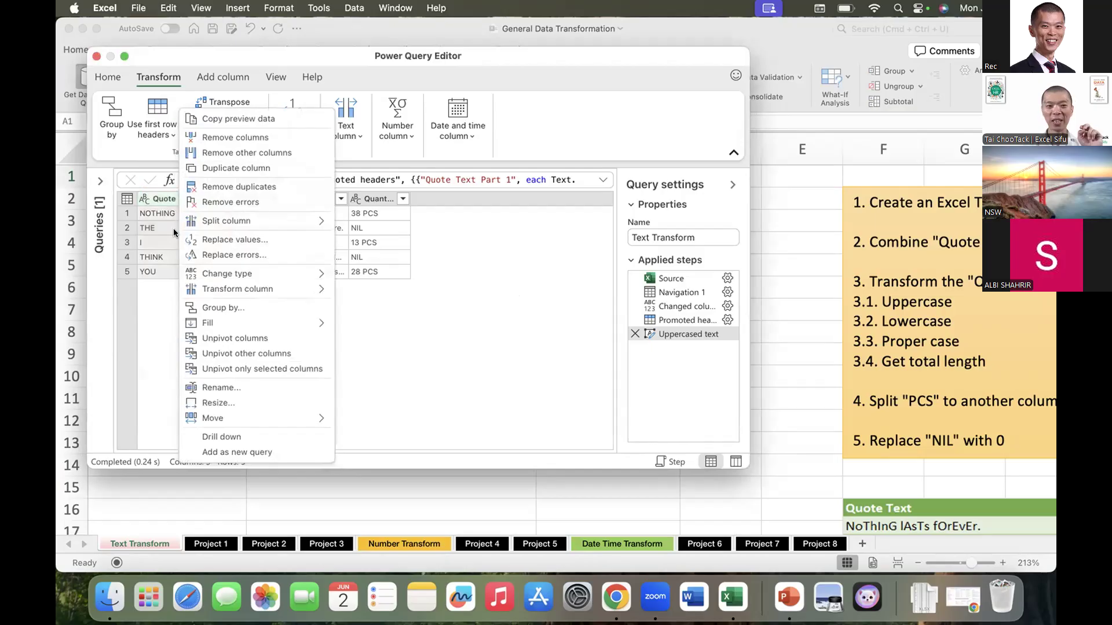
{"action": "mouse_move", "coordinate": [224, 289]}
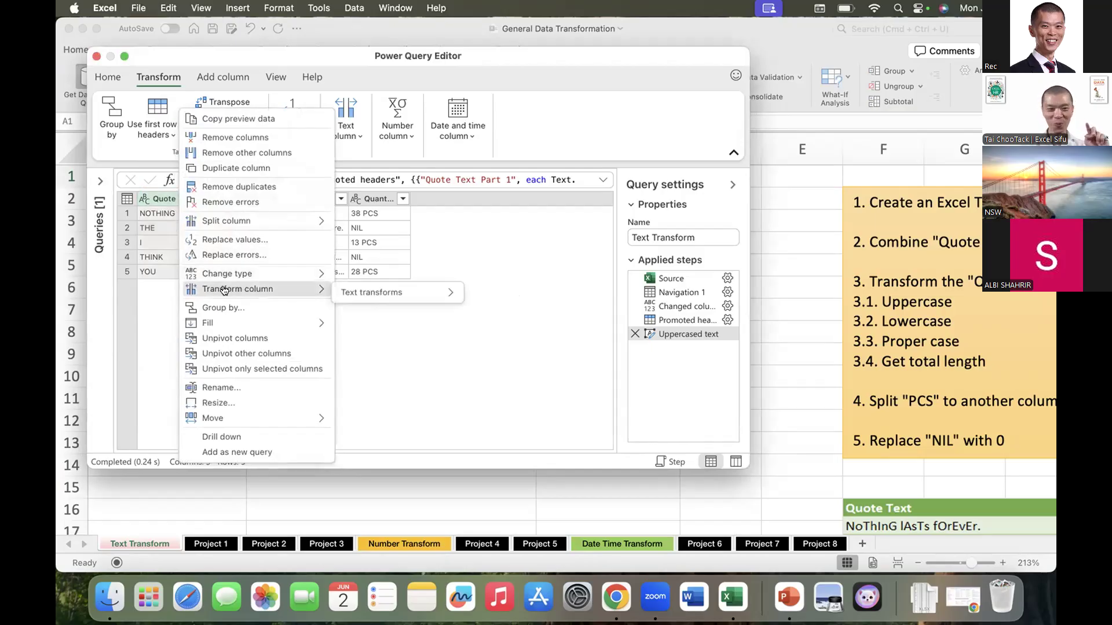
{"action": "left_click", "coordinate": [158, 218]}
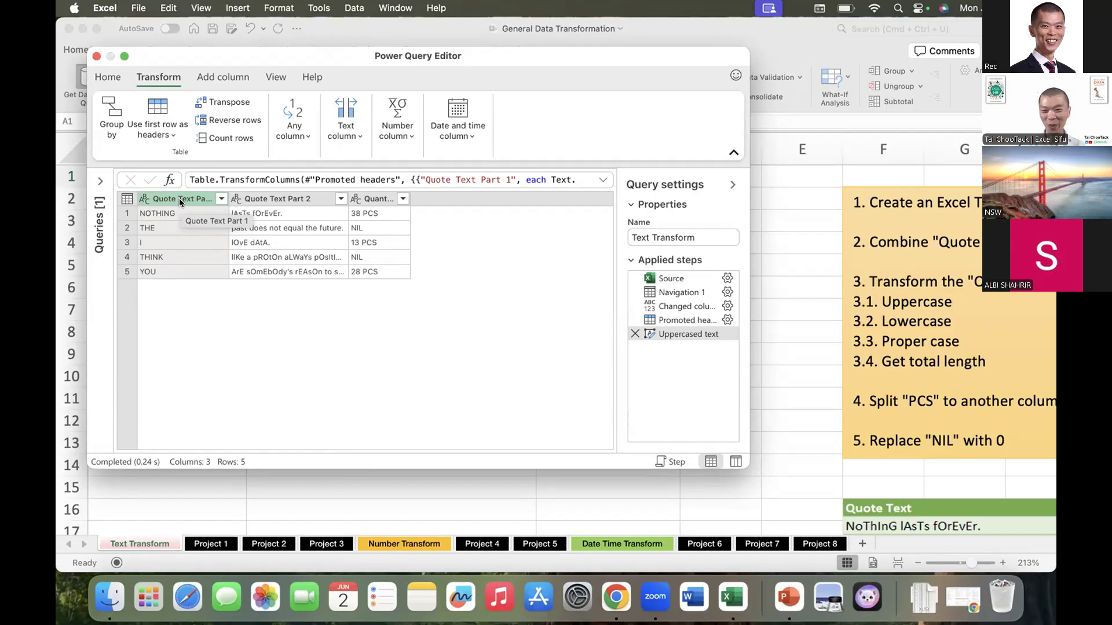
Look over the text transforms offered by the Quote Text Part 1 column's own commands, applying none of them.
{"action": "right_click", "coordinate": [179, 199]}
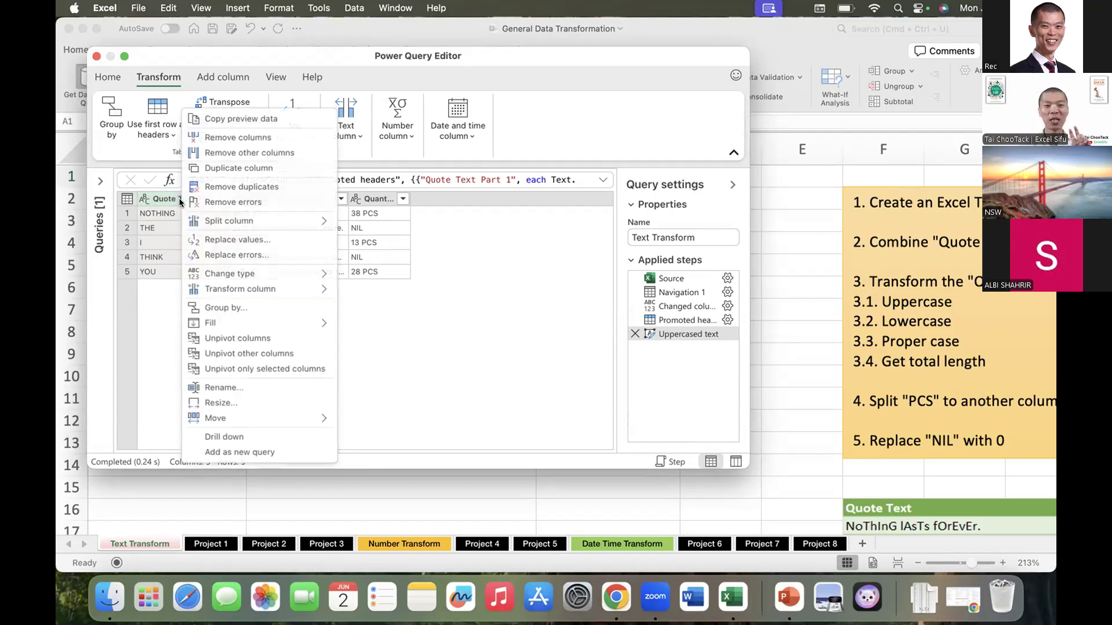
{"action": "mouse_move", "coordinate": [295, 289]}
{"action": "mouse_move", "coordinate": [372, 293]}
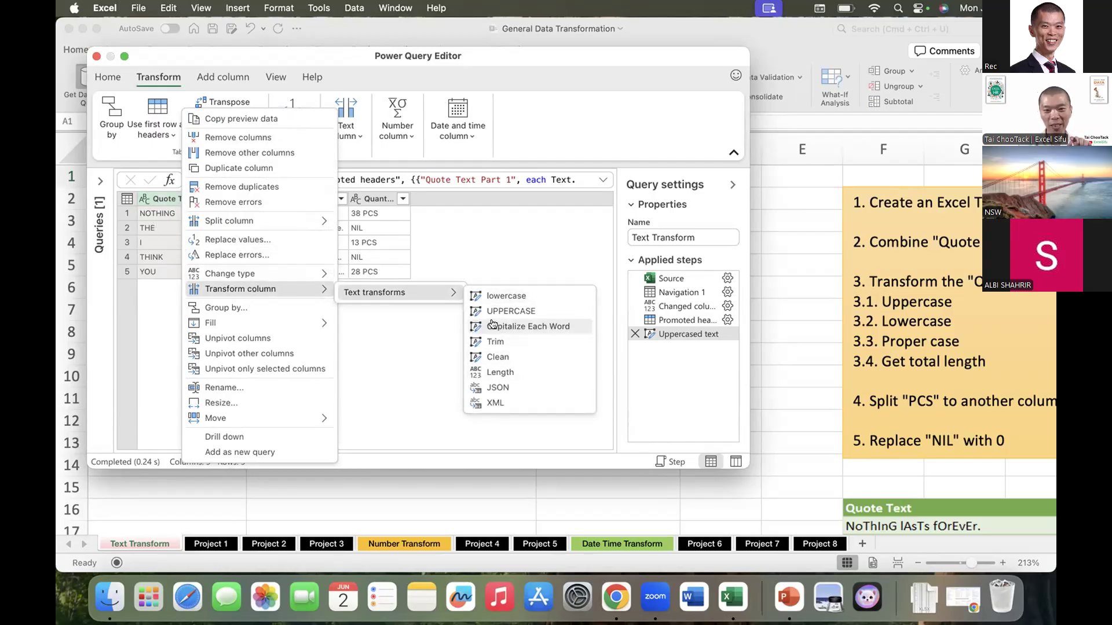
{"action": "left_click", "coordinate": [150, 235]}
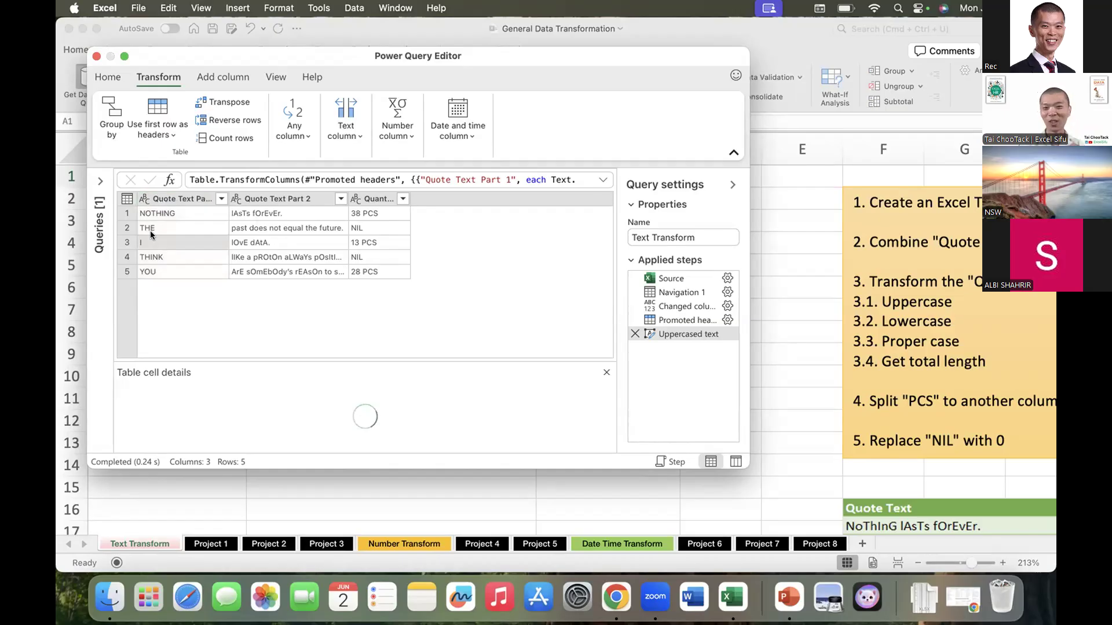
Move the Quote Text Part 2 column in front of the Quote Text Part 1 column.
{"action": "left_click", "coordinate": [297, 199]}
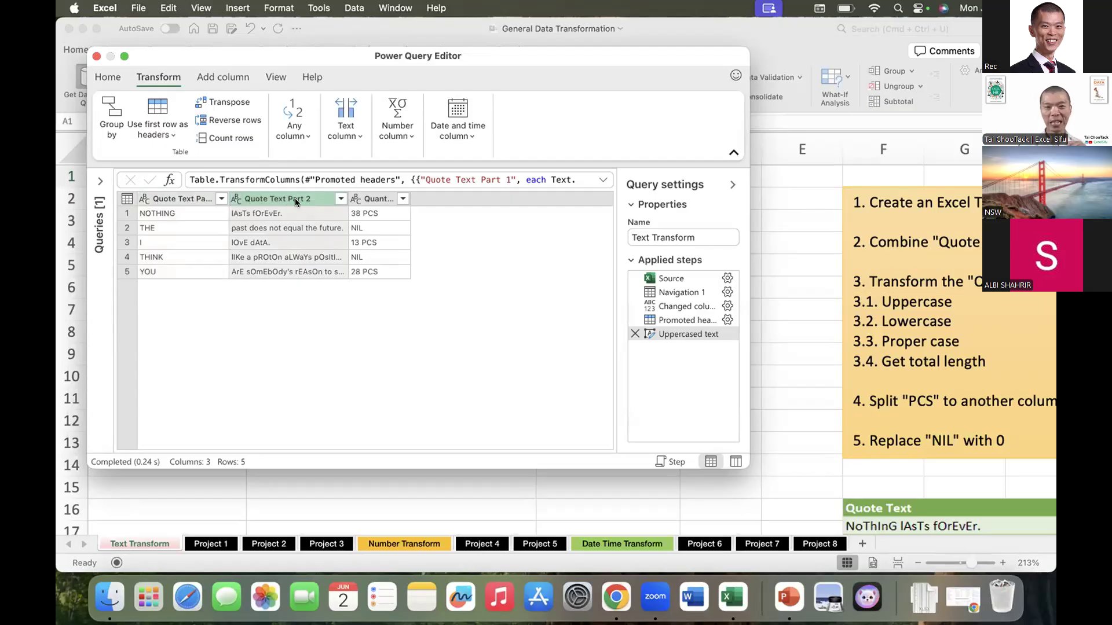
{"action": "left_click_drag", "start_coordinate": [298, 199], "coordinate": [180, 188]}
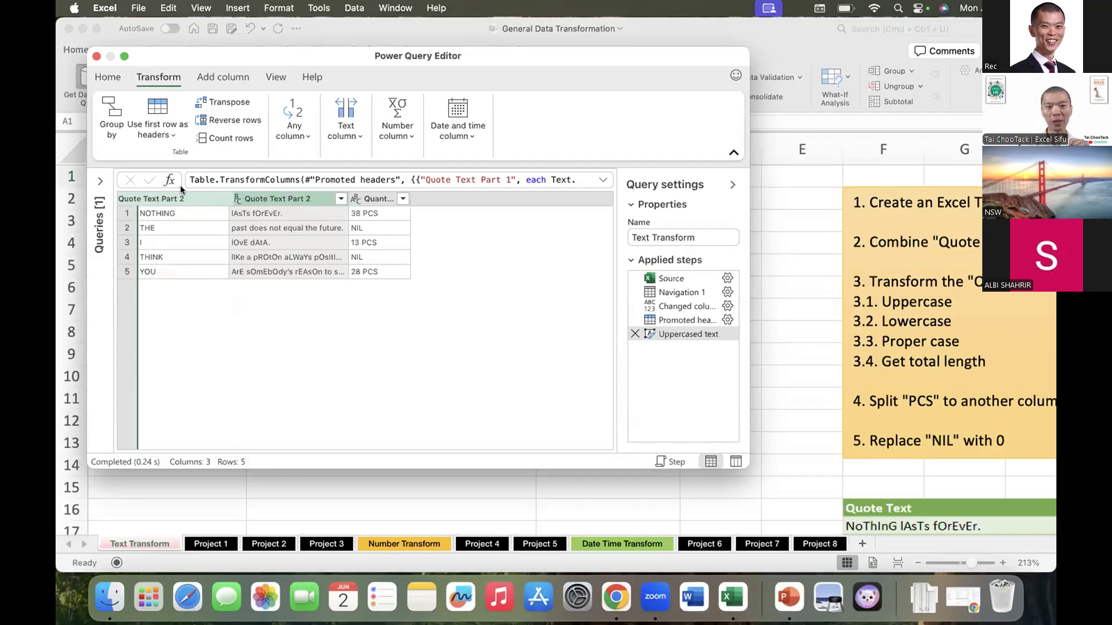
{"action": "left_click_drag", "start_coordinate": [180, 185], "coordinate": [180, 188]}
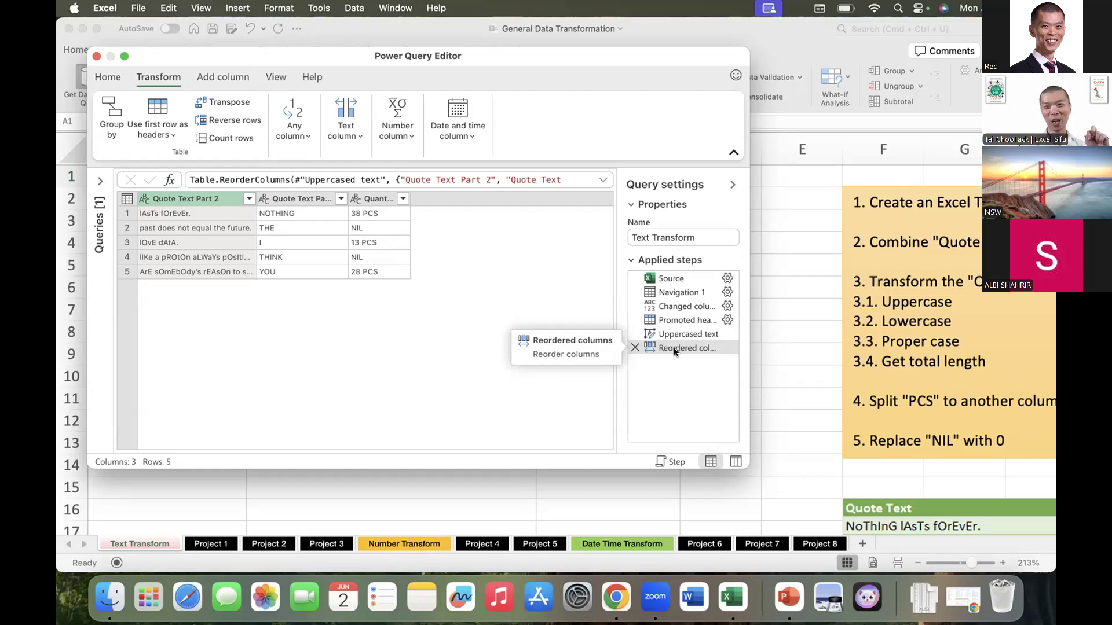
Remove all columns except Quantity from the Text Transform query.
{"action": "left_click", "coordinate": [372, 200]}
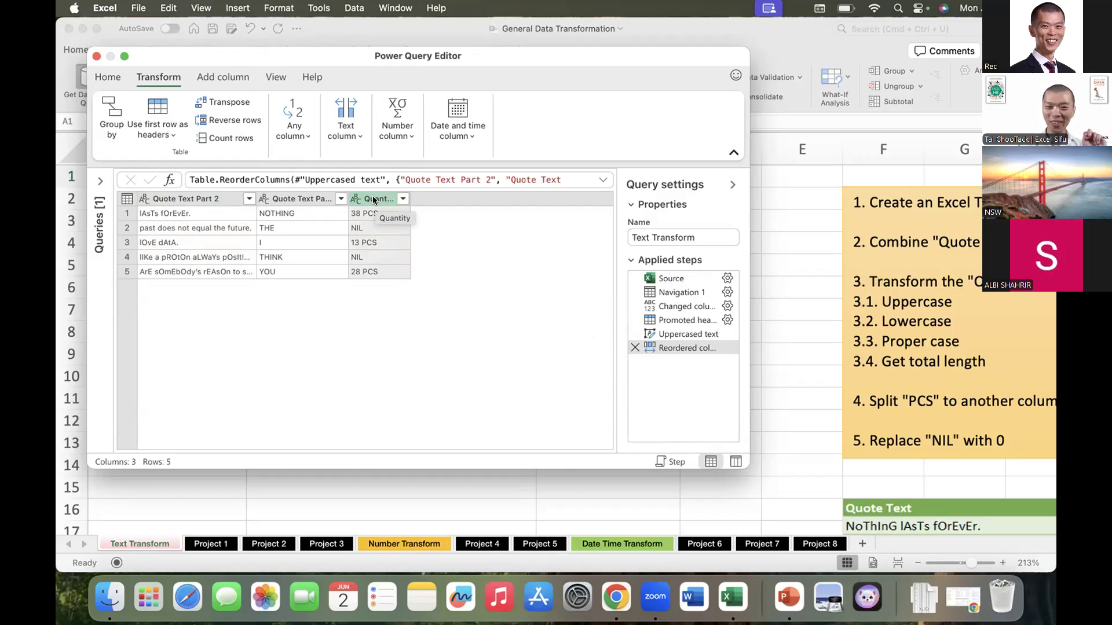
{"action": "right_click", "coordinate": [373, 199]}
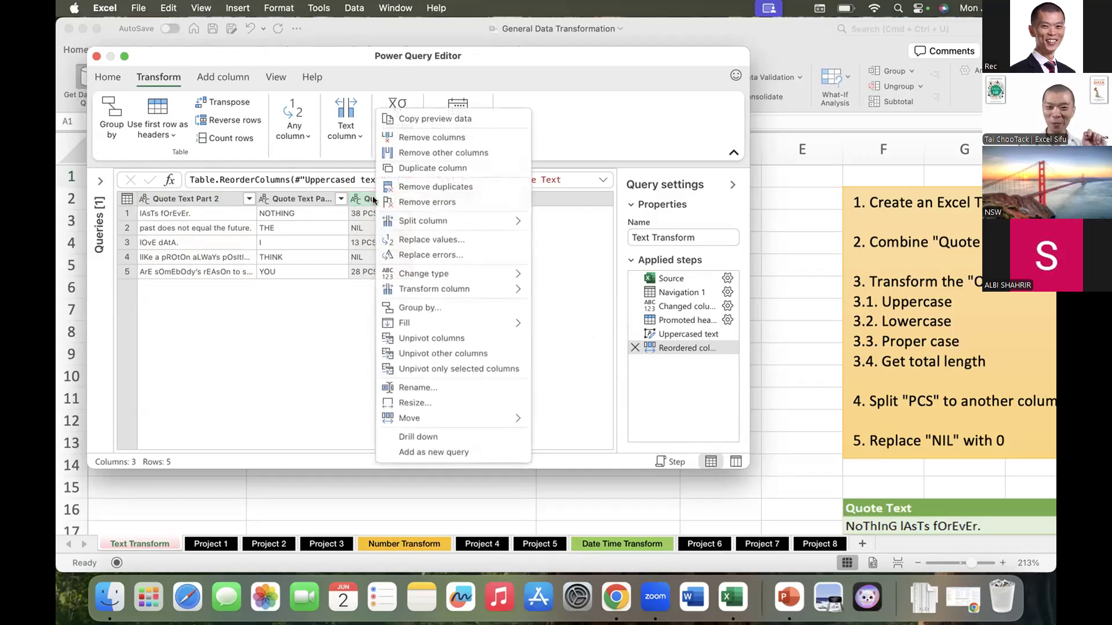
{"action": "left_click", "coordinate": [469, 153]}
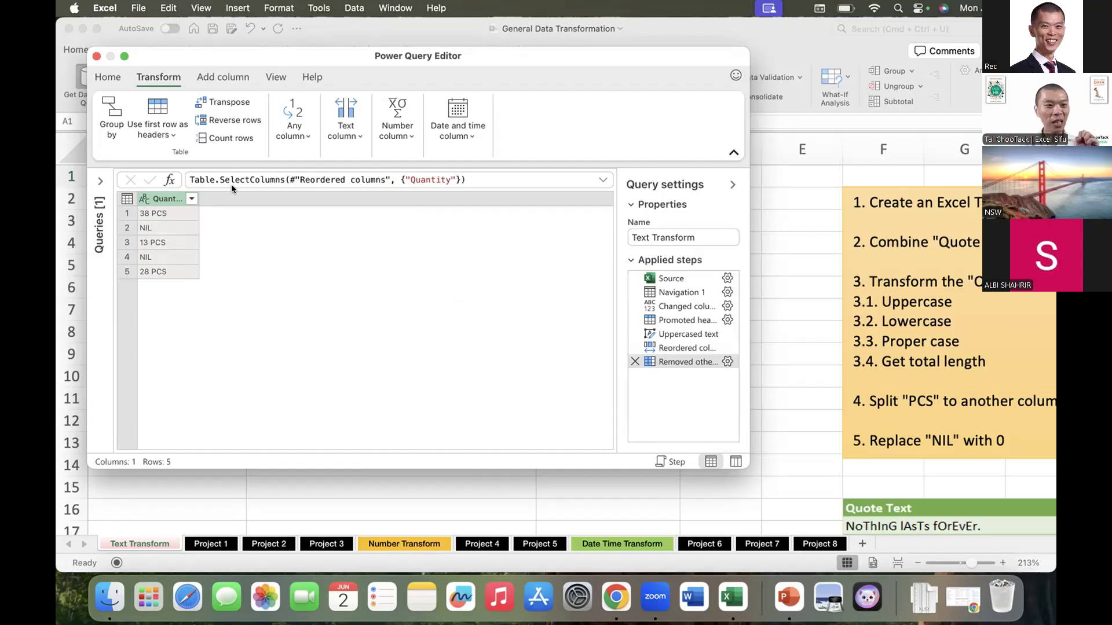
Widen the query settings pane and delete the Removed other columns step from the applied steps.
{"action": "left_click", "coordinate": [106, 78]}
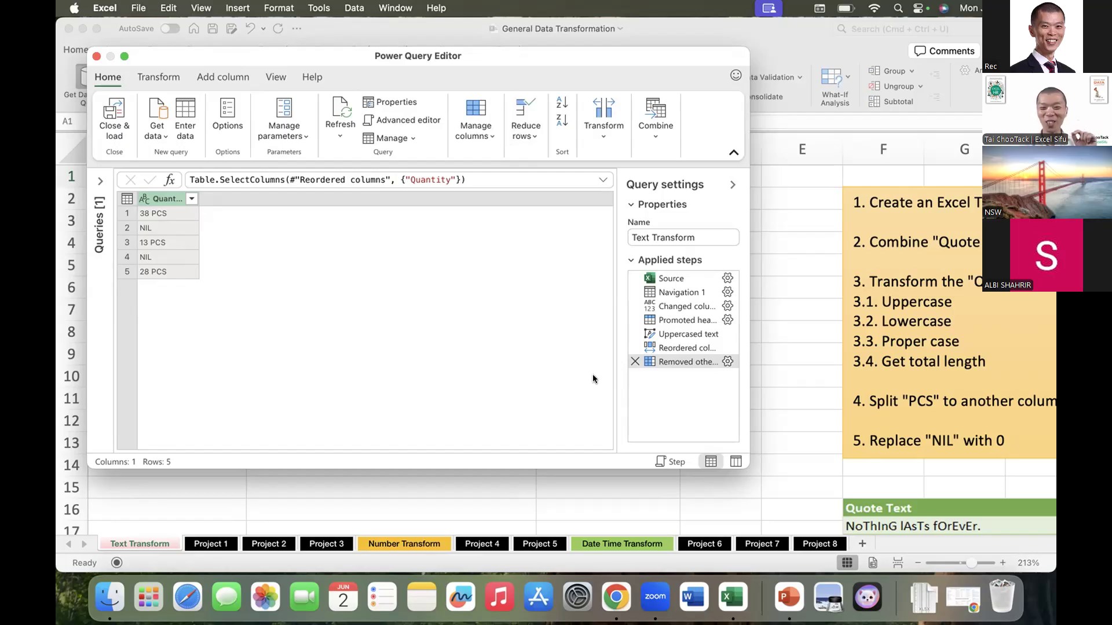
{"action": "left_click_drag", "start_coordinate": [612, 366], "coordinate": [559, 367]}
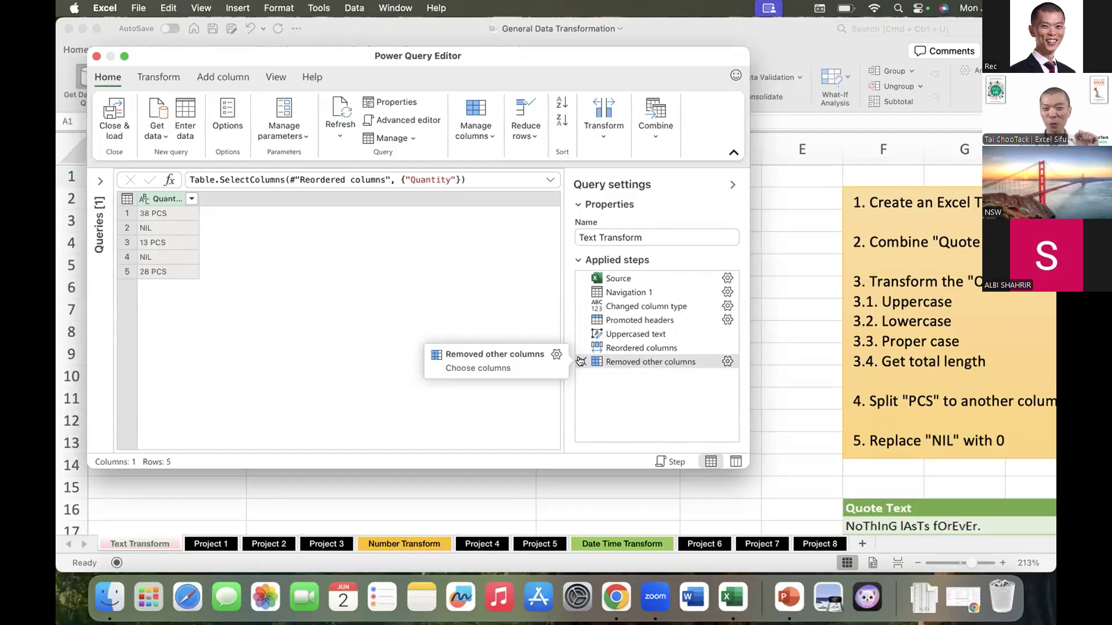
{"action": "left_click", "coordinate": [580, 361]}
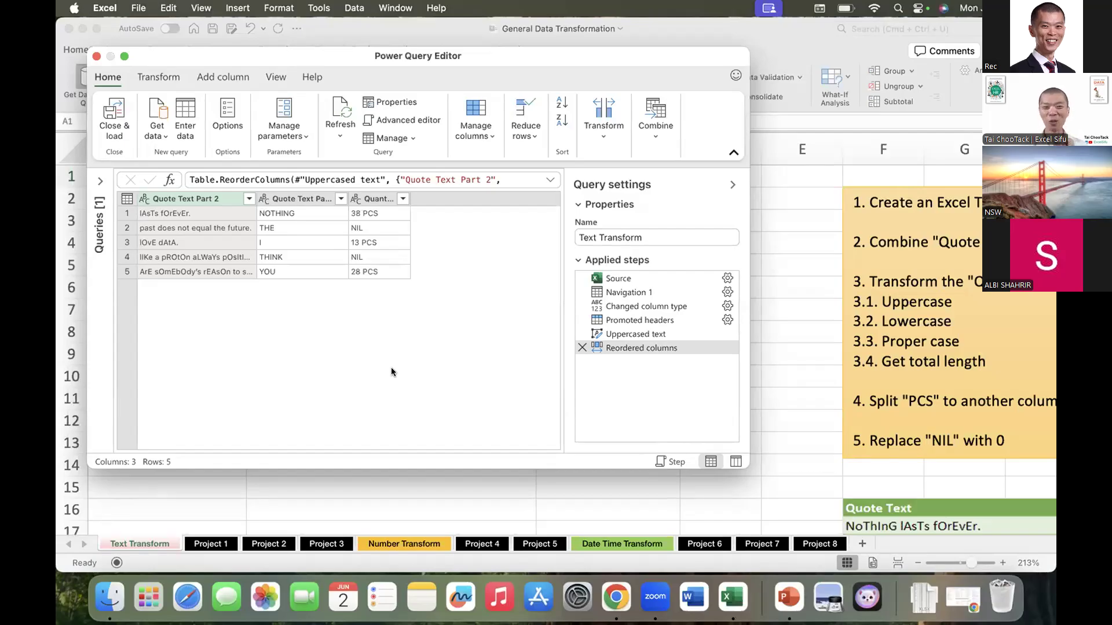
Remove the Quantity column from the Text Transform query.
{"action": "left_click", "coordinate": [375, 199]}
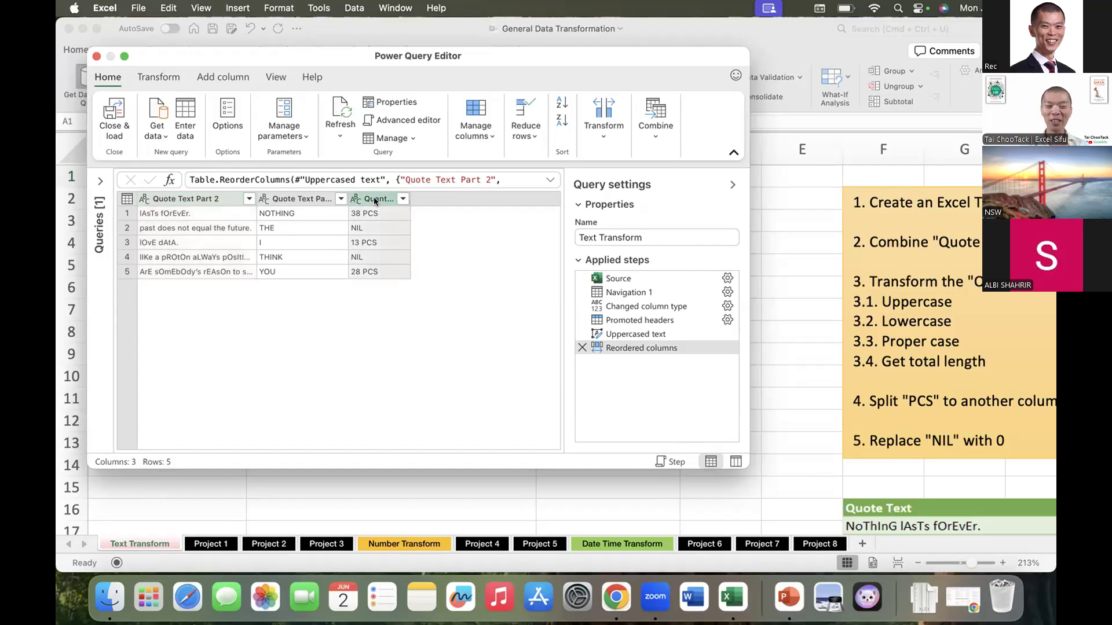
{"action": "right_click", "coordinate": [375, 201]}
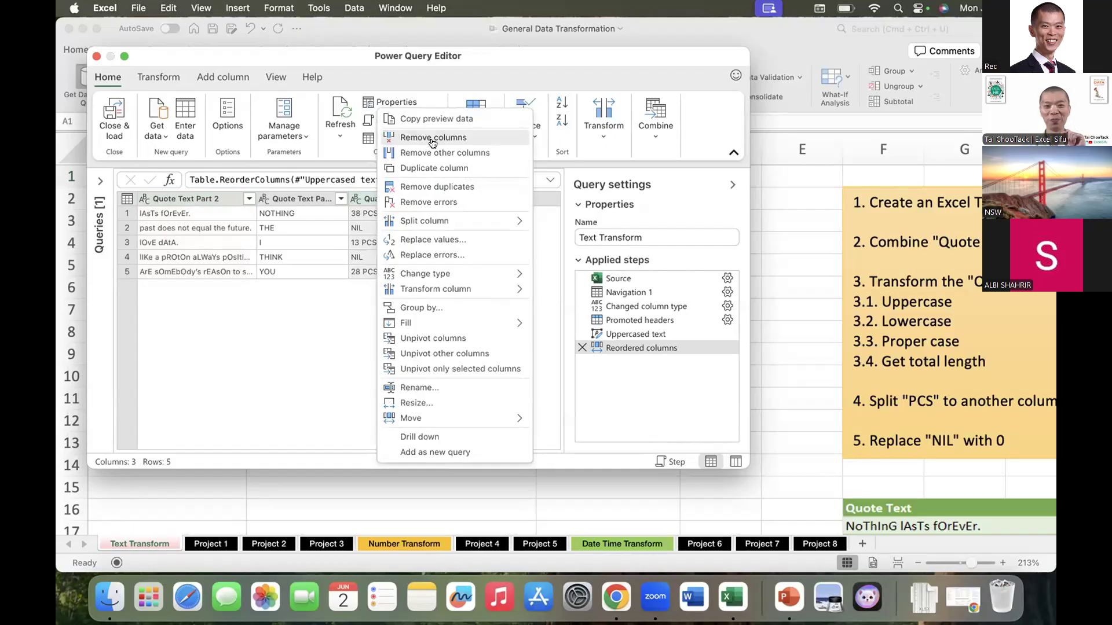
{"action": "left_click", "coordinate": [433, 139]}
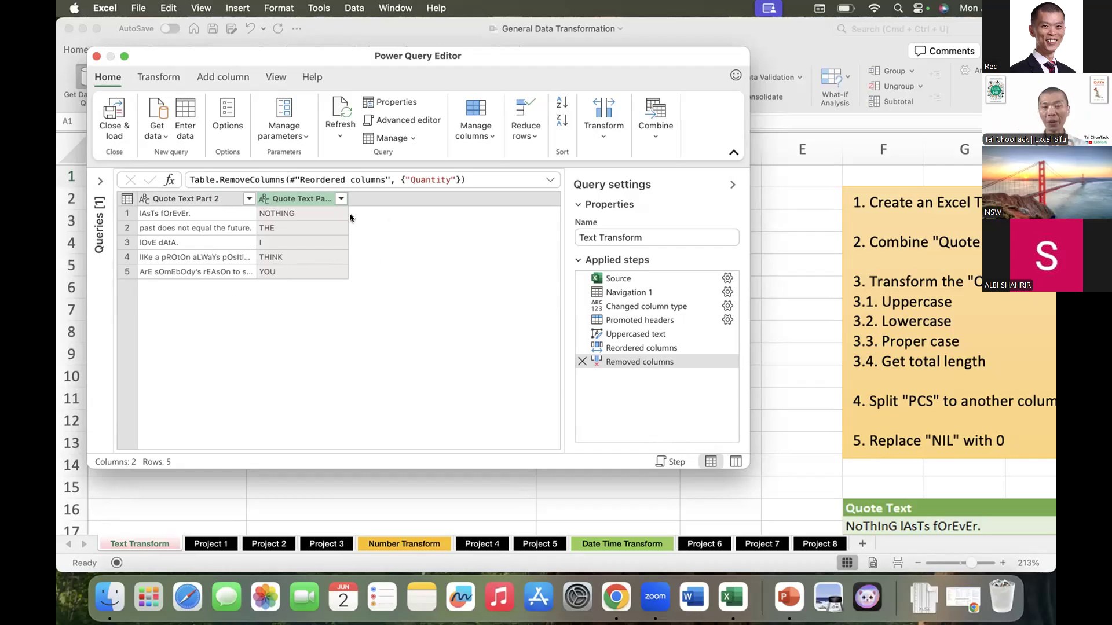
Go back through the applied steps Reordered columns, Uppercased text and Promoted headers to review the data at each stage.
{"action": "left_click", "coordinate": [652, 347]}
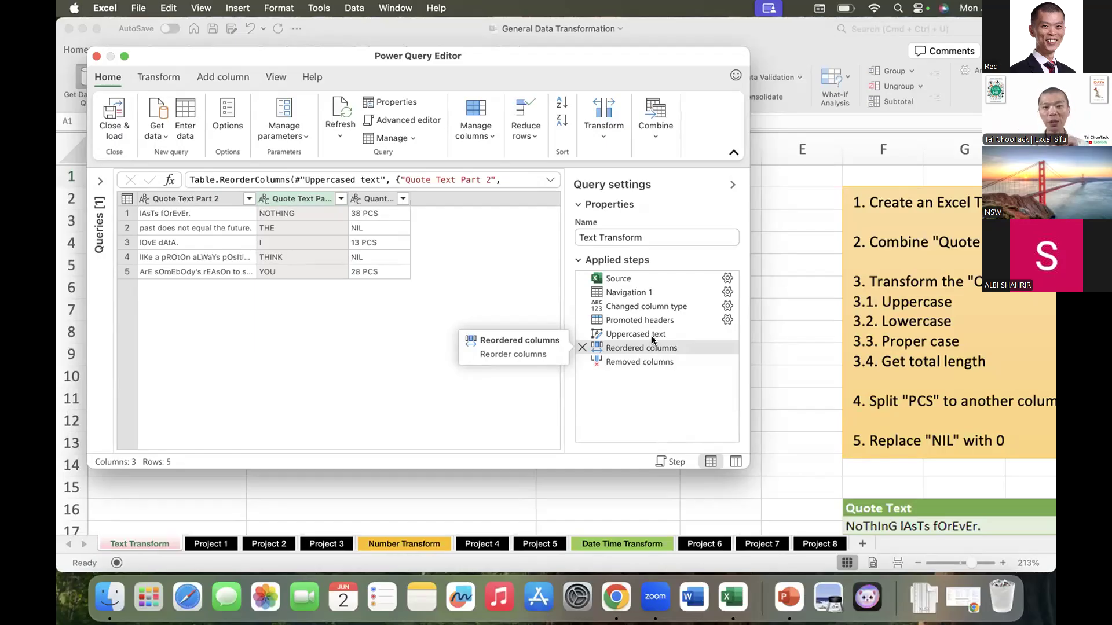
{"action": "left_click", "coordinate": [653, 334]}
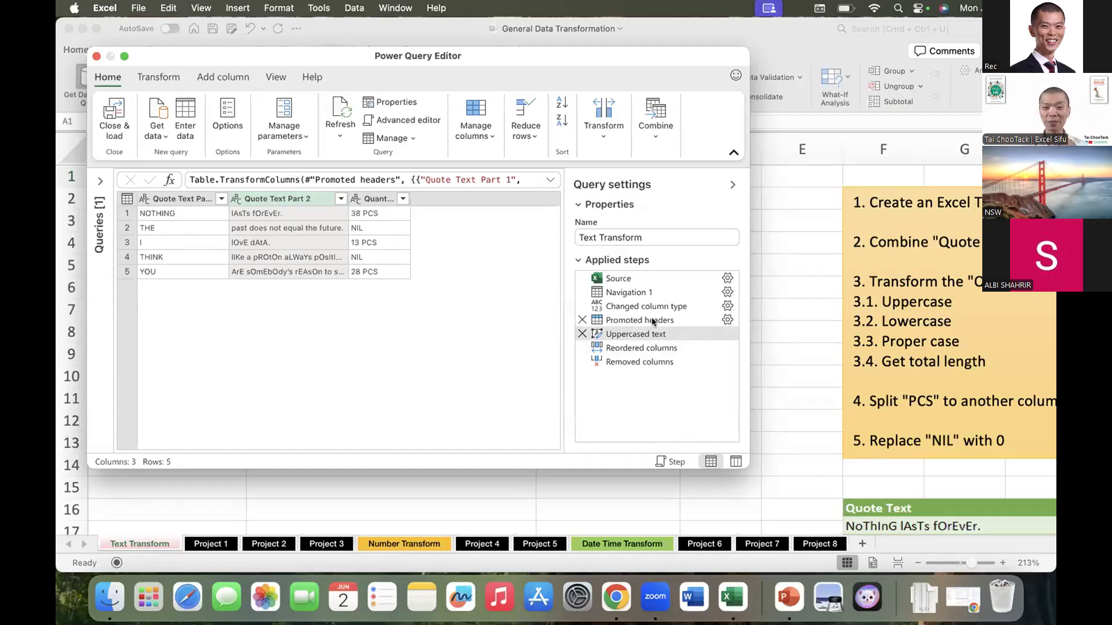
{"action": "left_click", "coordinate": [653, 322]}
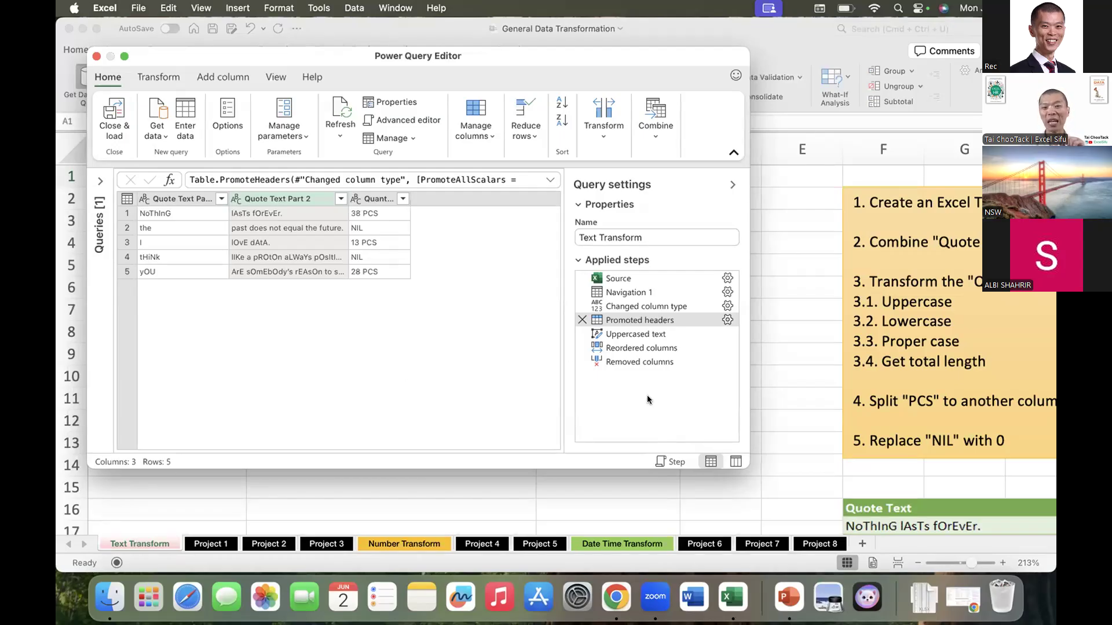
Delete the Removed columns, Reordered columns and Uppercased text steps, keeping the applied steps up to Promoted headers.
{"action": "mouse_move", "coordinate": [580, 364]}
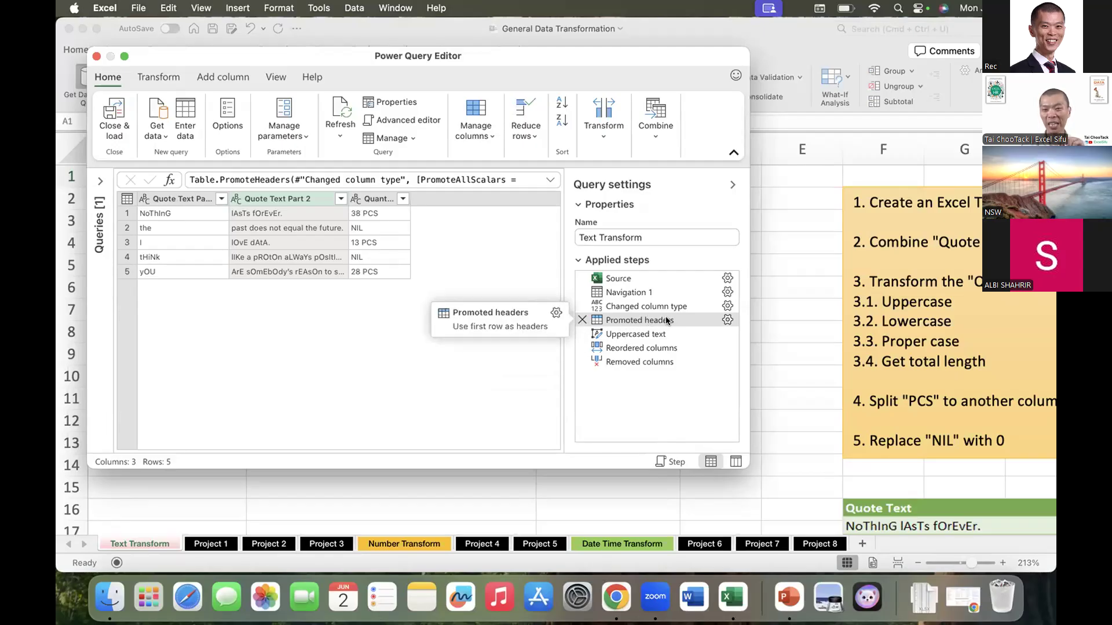
{"action": "left_click", "coordinate": [582, 363]}
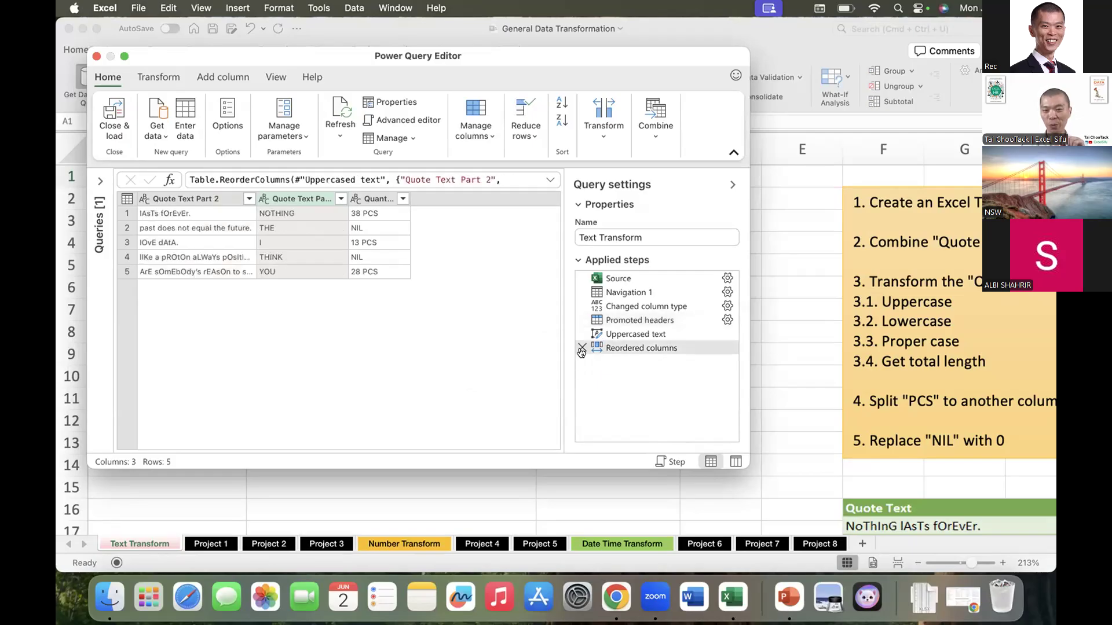
{"action": "left_click", "coordinate": [582, 349]}
{"action": "left_click", "coordinate": [582, 335]}
{"action": "mouse_move", "coordinate": [628, 319]}
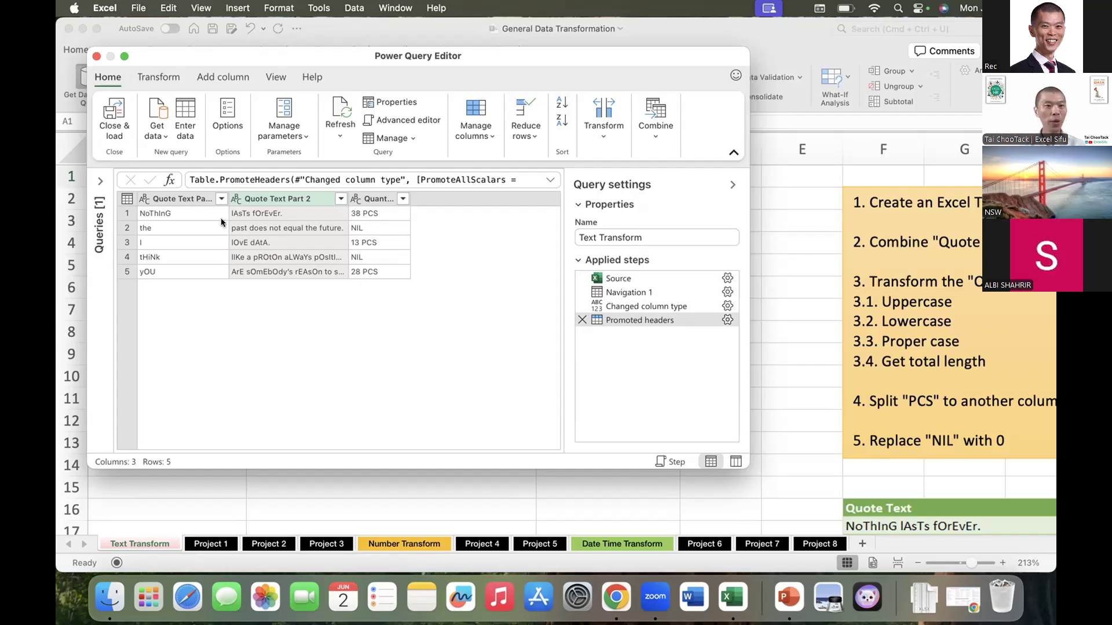
Select the Quote Text Part 1 and Quantity columns together, leaving out Quote Text Part 2.
{"action": "left_click", "coordinate": [182, 198]}
{"action": "left_click", "coordinate": [386, 198]}
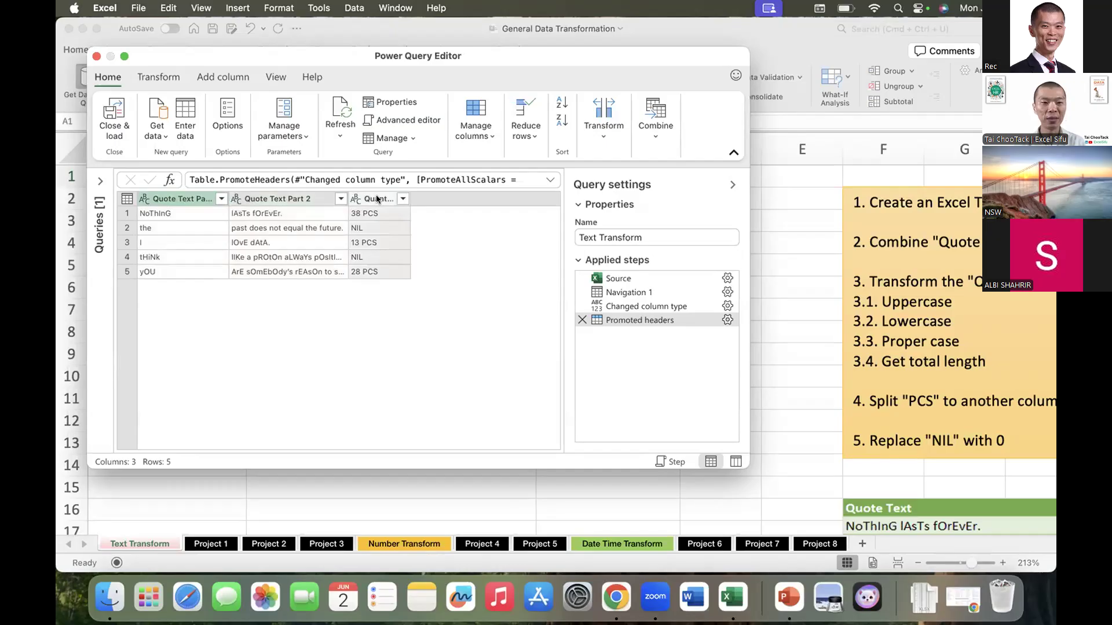
{"action": "left_click", "coordinate": [202, 197]}
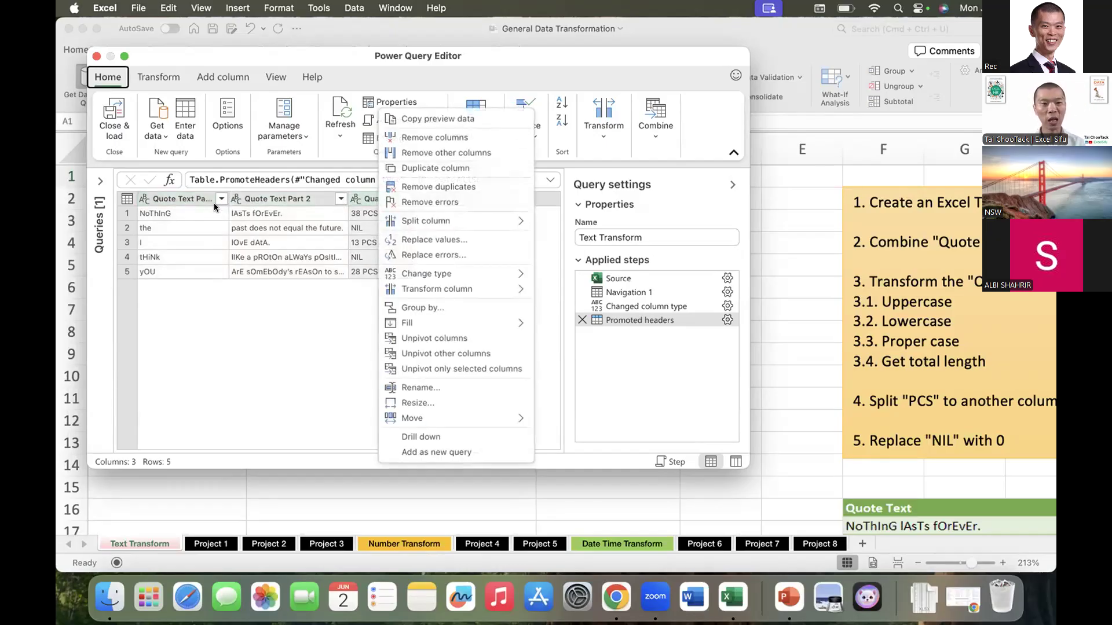
{"action": "left_click", "coordinate": [173, 199]}
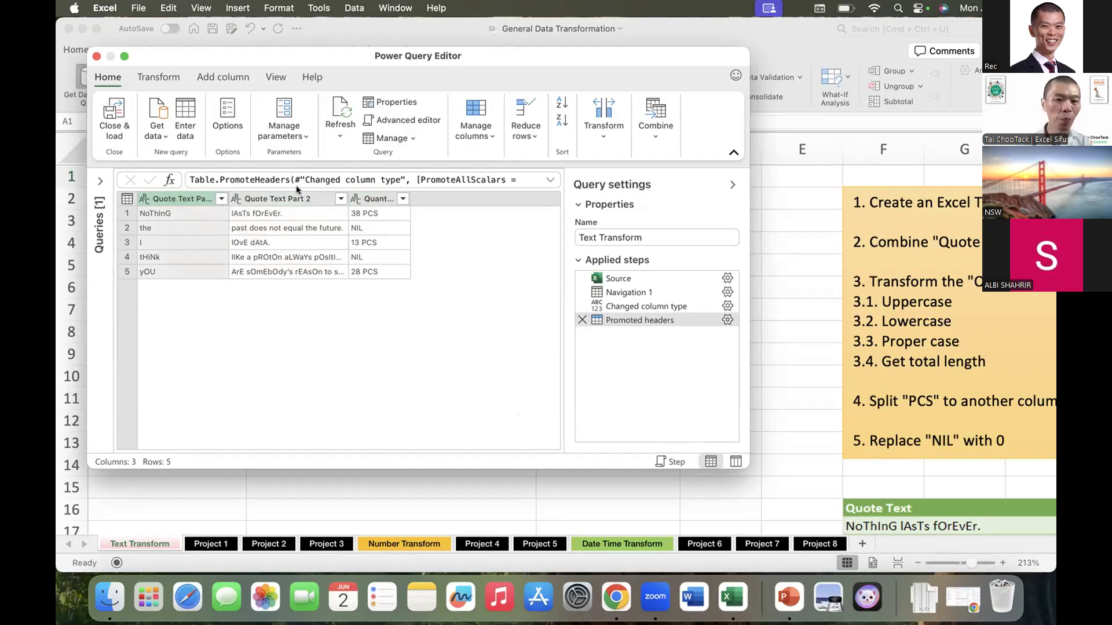
{"action": "left_click", "coordinate": [376, 199]}
Select the range of columns from Quote Text Part 1 through Quantity, and then clear the column selection.
{"action": "left_click", "coordinate": [209, 230]}
{"action": "left_click", "coordinate": [204, 198]}
{"action": "left_click", "coordinate": [378, 199], "text": "shift"}
{"action": "left_click", "coordinate": [284, 226]}
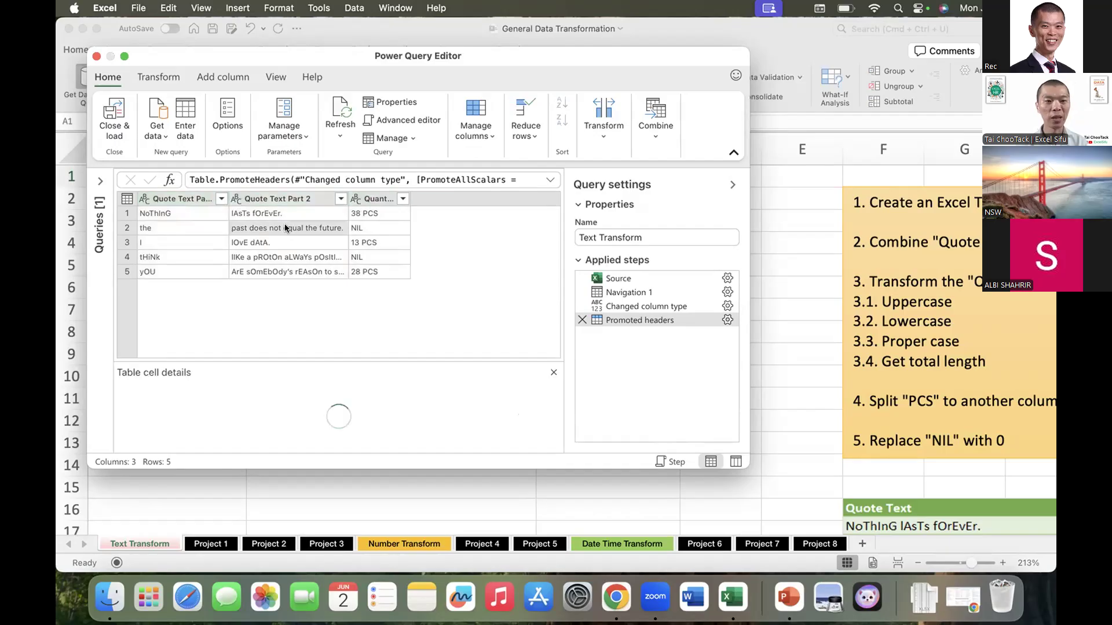
Practise selecting only the non-adjacent Quote Text Part 1 and Quantity columns, clearing the selection between the two rounds.
{"action": "left_click", "coordinate": [197, 212]}
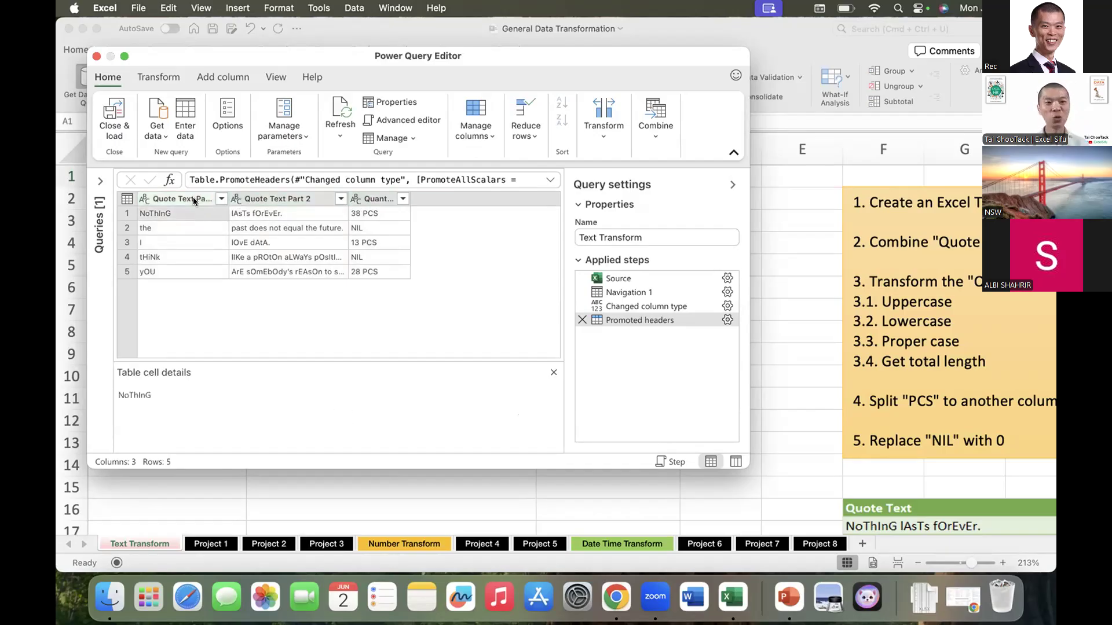
{"action": "left_click", "coordinate": [190, 194]}
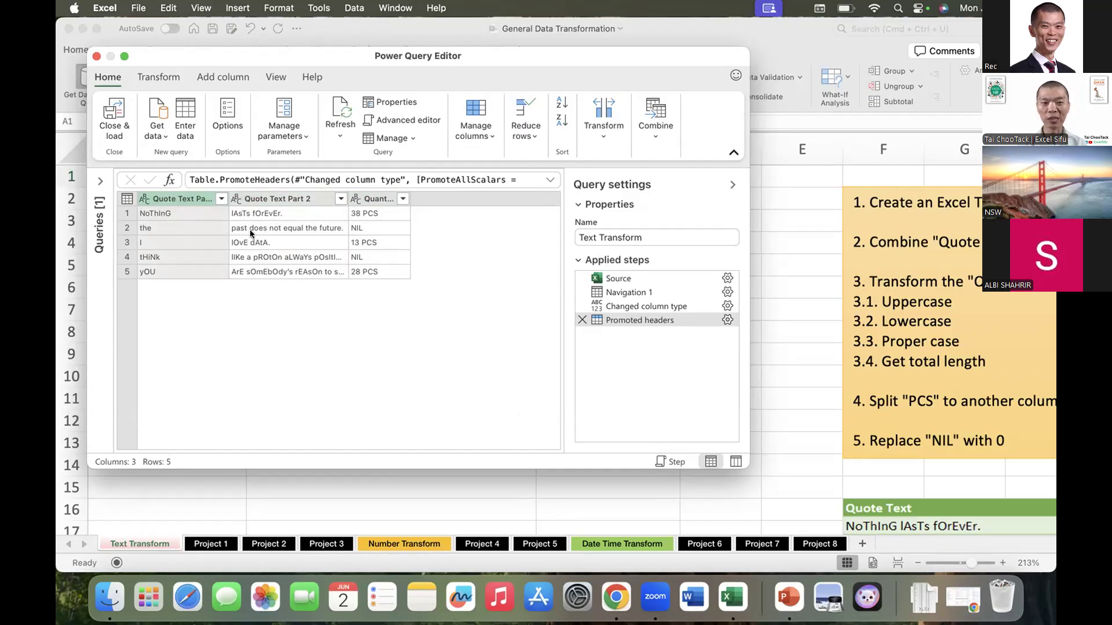
{"action": "left_click", "coordinate": [381, 198]}
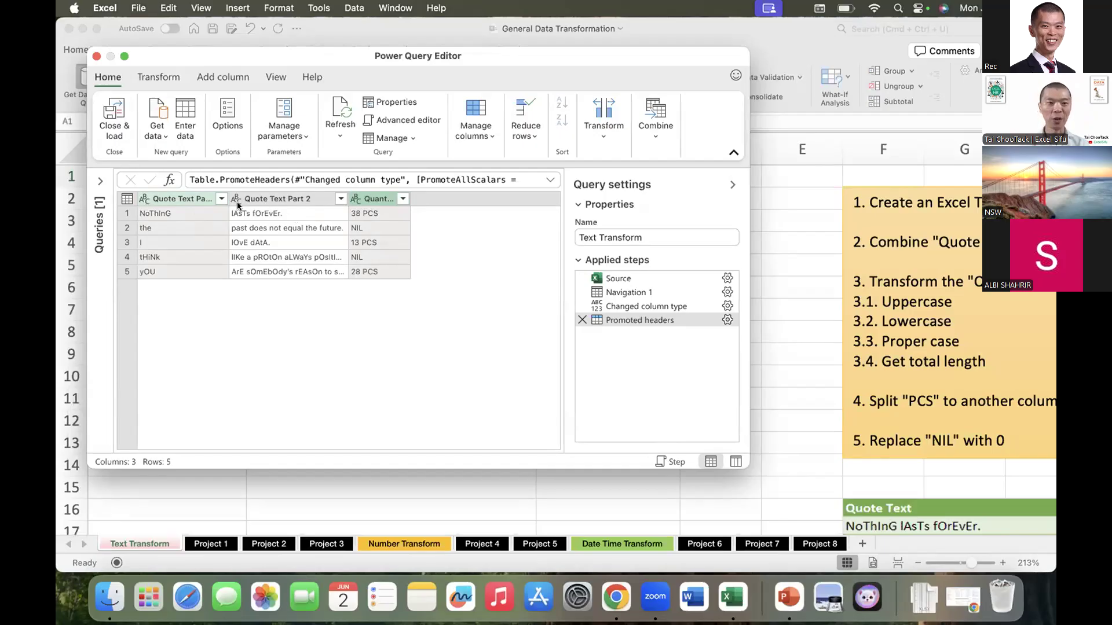
{"action": "left_click", "coordinate": [182, 214]}
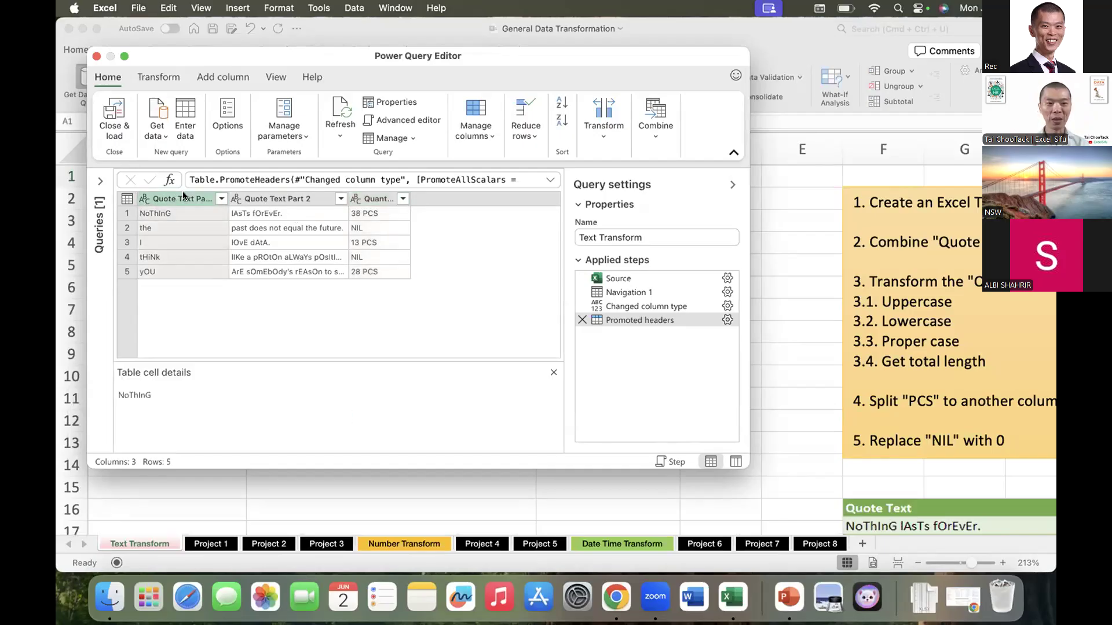
{"action": "left_click", "coordinate": [183, 196]}
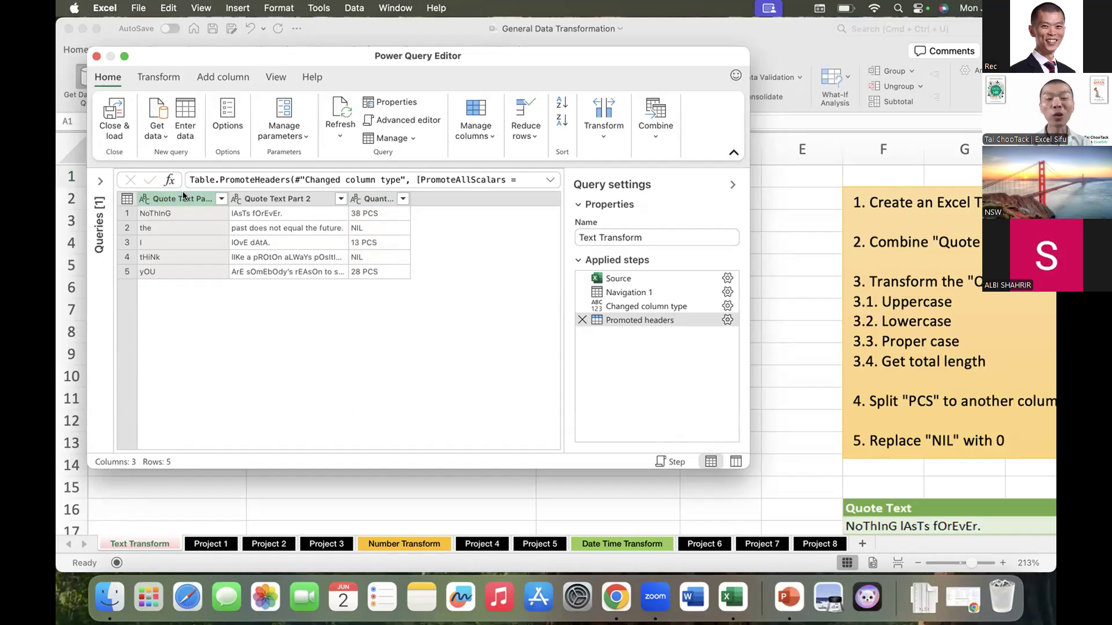
{"action": "left_click", "coordinate": [368, 199]}
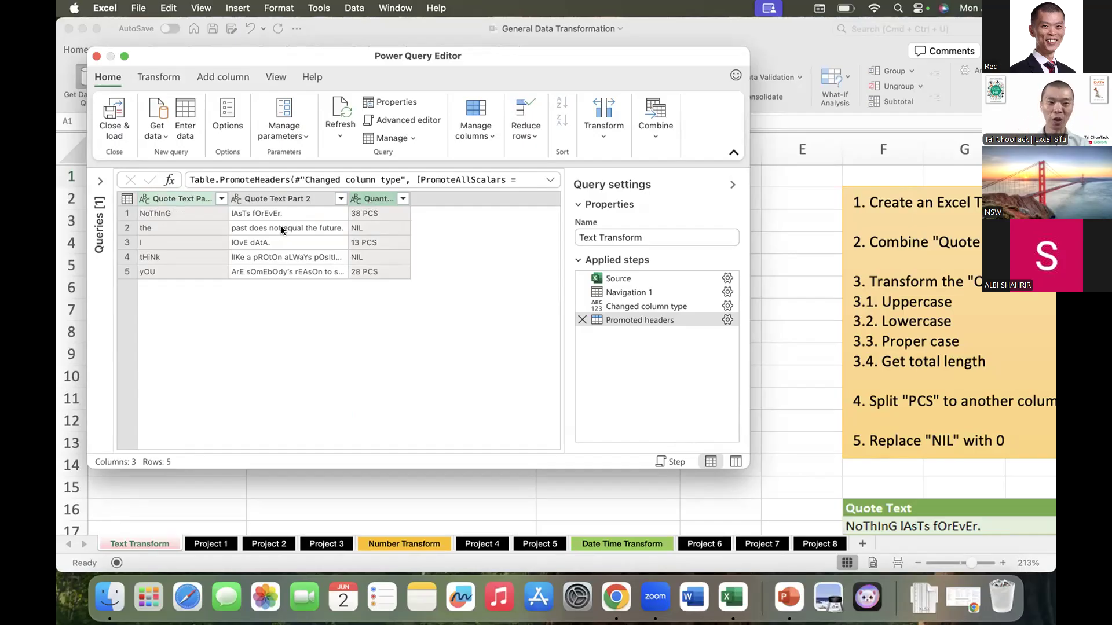
Select all three adjacent columns from Quote Text Part 1 through Quantity as one continuous range.
{"action": "left_click", "coordinate": [177, 198]}
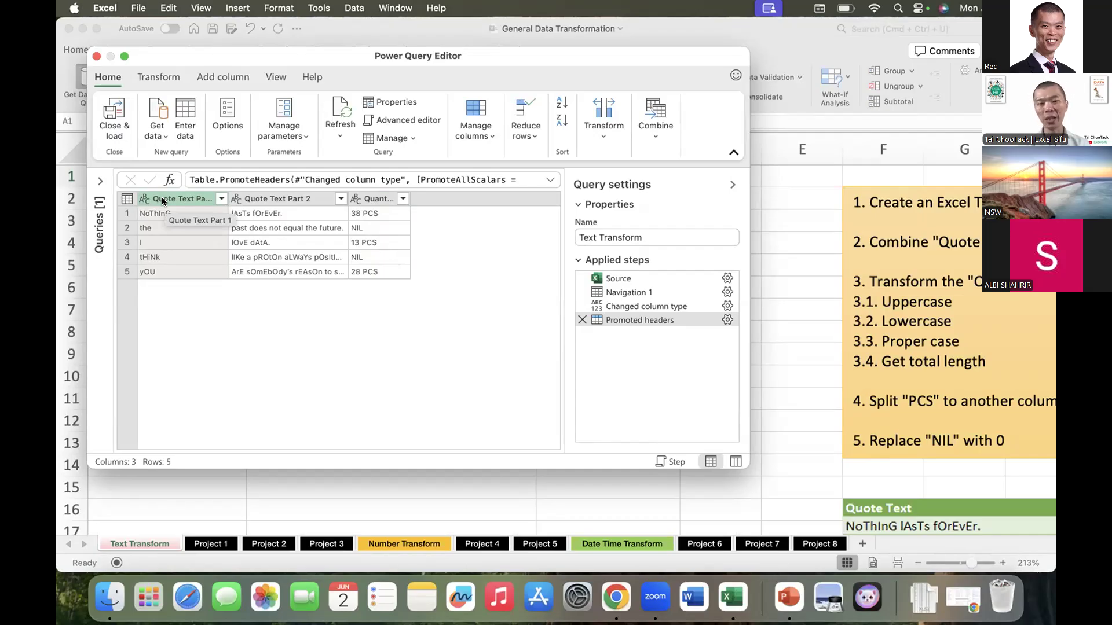
{"action": "left_click", "coordinate": [375, 199], "text": "shift"}
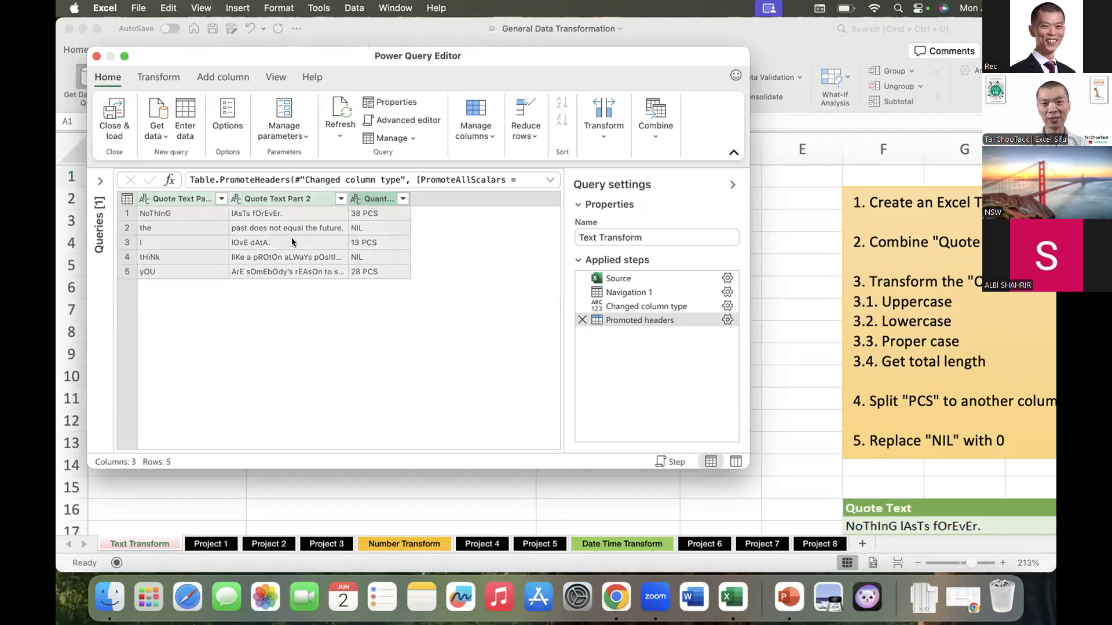
{"action": "left_click", "coordinate": [197, 199]}
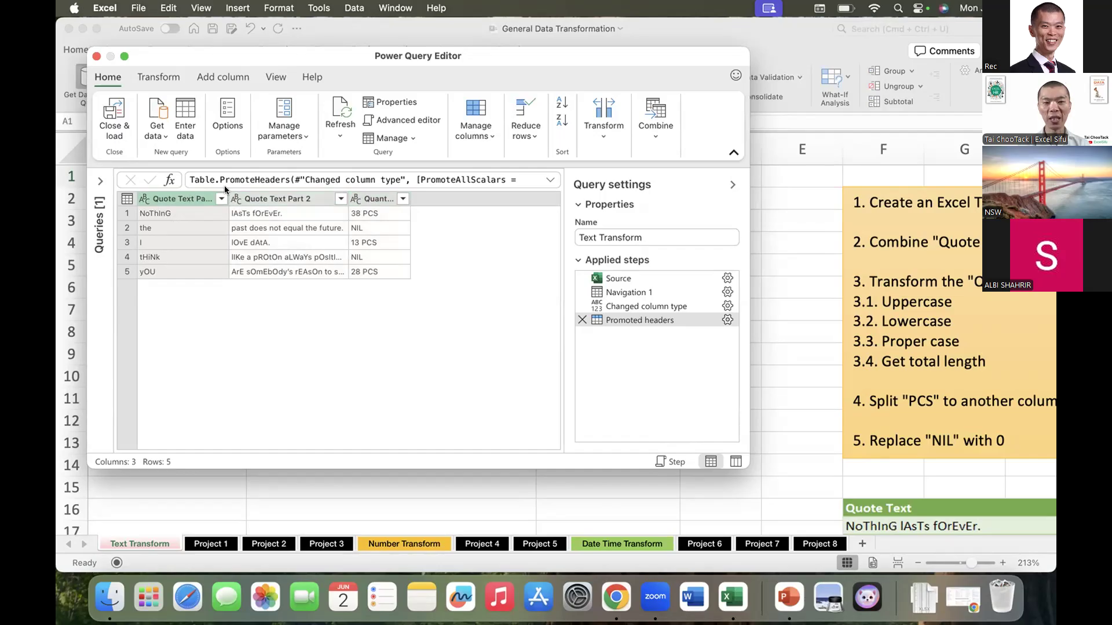
{"action": "left_click", "coordinate": [376, 198], "text": "shift"}
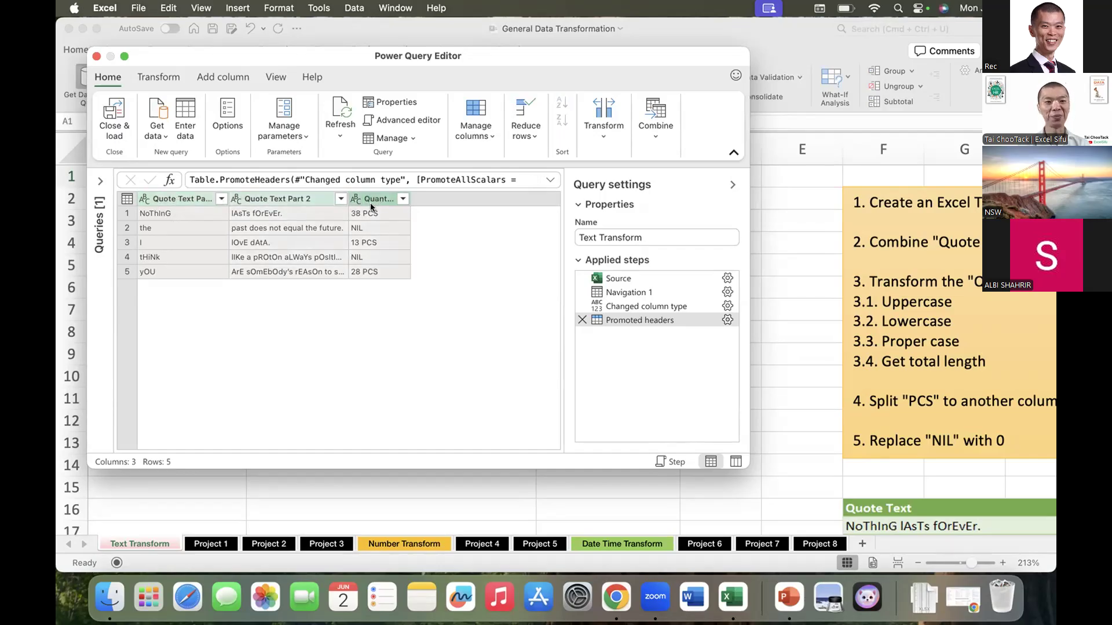
Merge the Quote Text Part 1 and Quote Text Part 2 columns with a Space separator into a column named Quote Text.
{"action": "left_click", "coordinate": [188, 200], "text": "shift"}
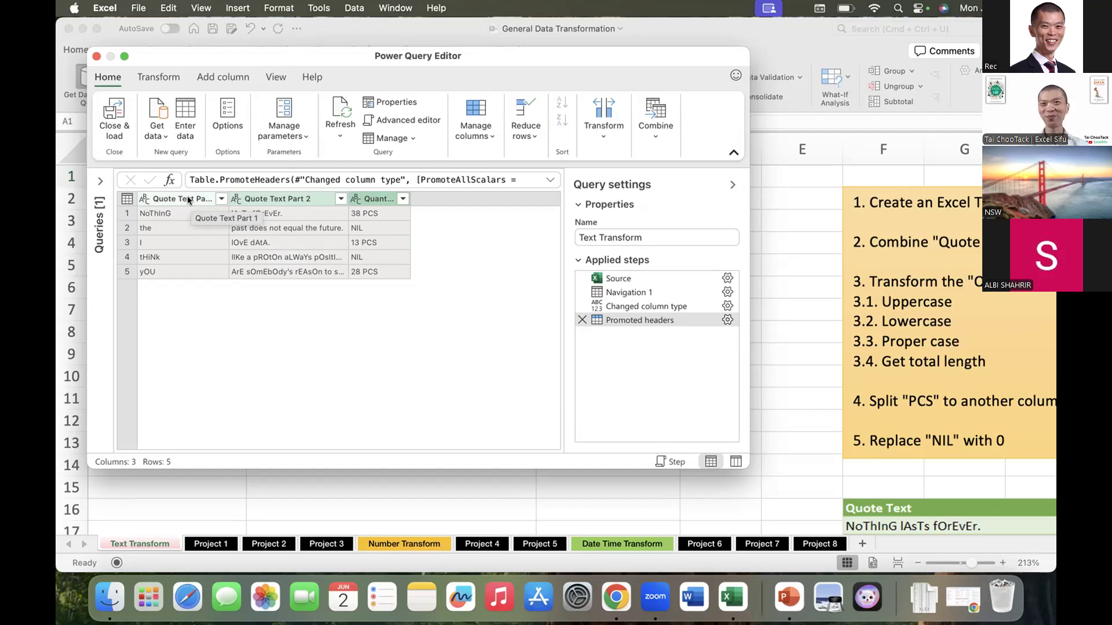
{"action": "left_click", "coordinate": [187, 200]}
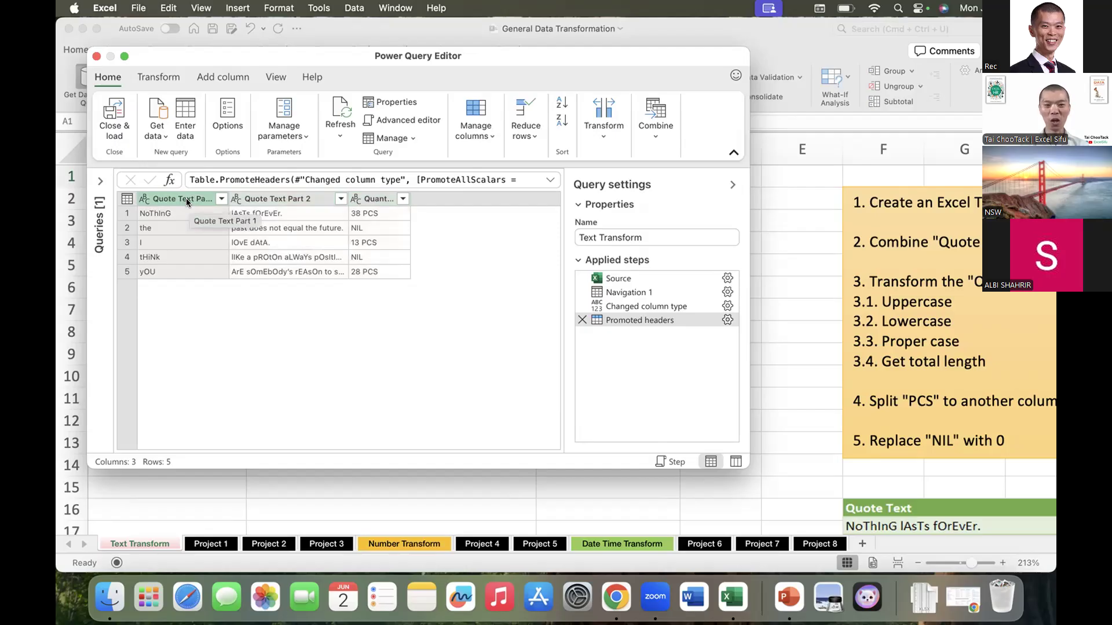
{"action": "left_click", "coordinate": [256, 199]}
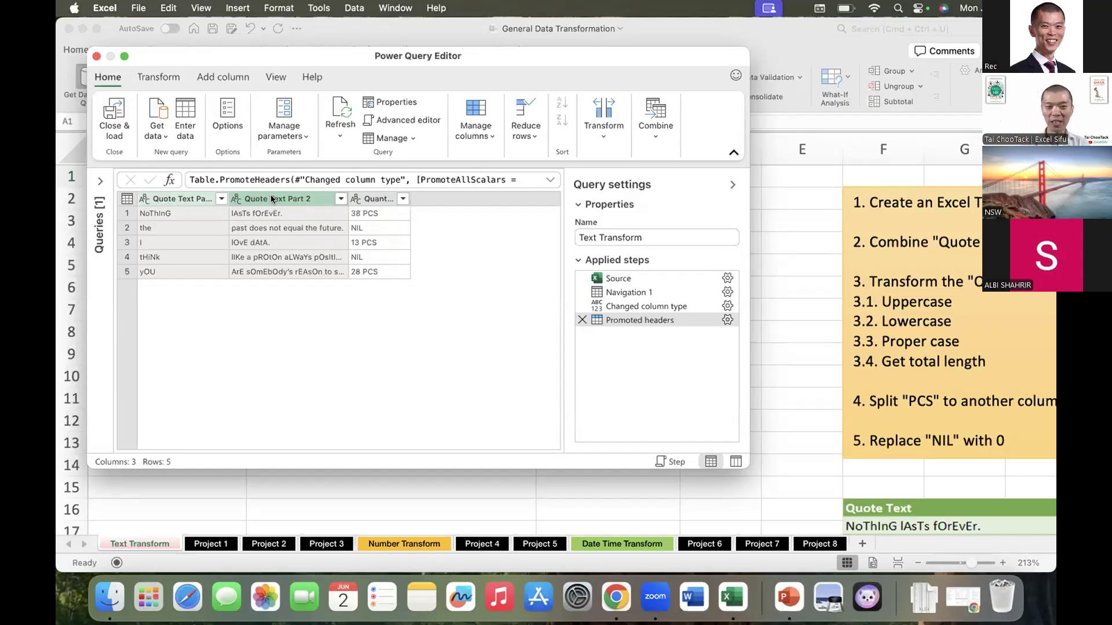
{"action": "right_click", "coordinate": [271, 199]}
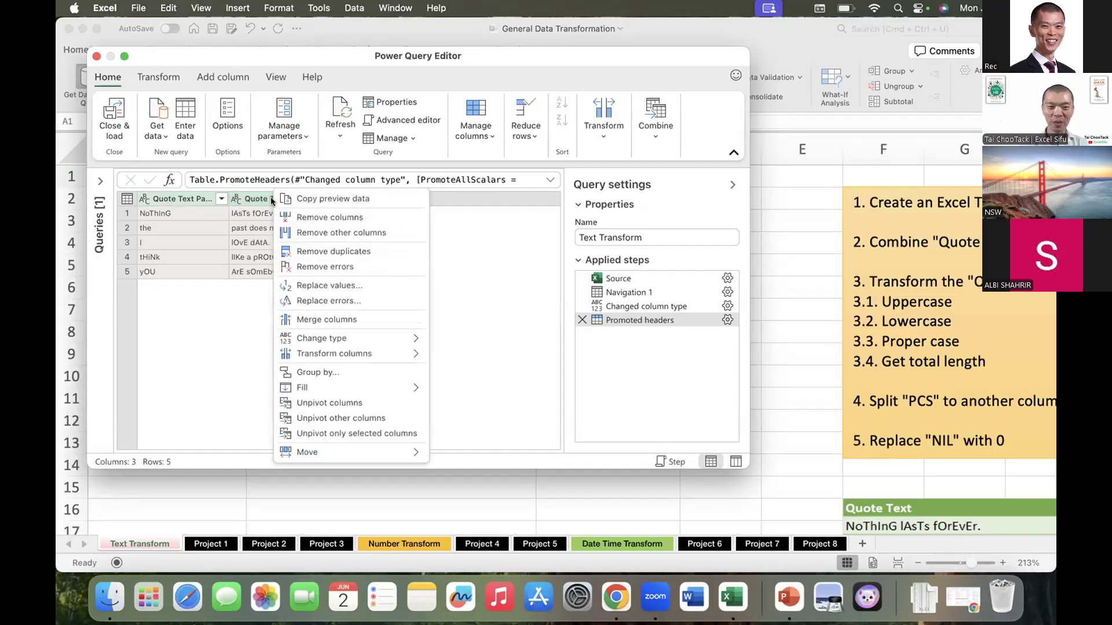
{"action": "left_click", "coordinate": [370, 320]}
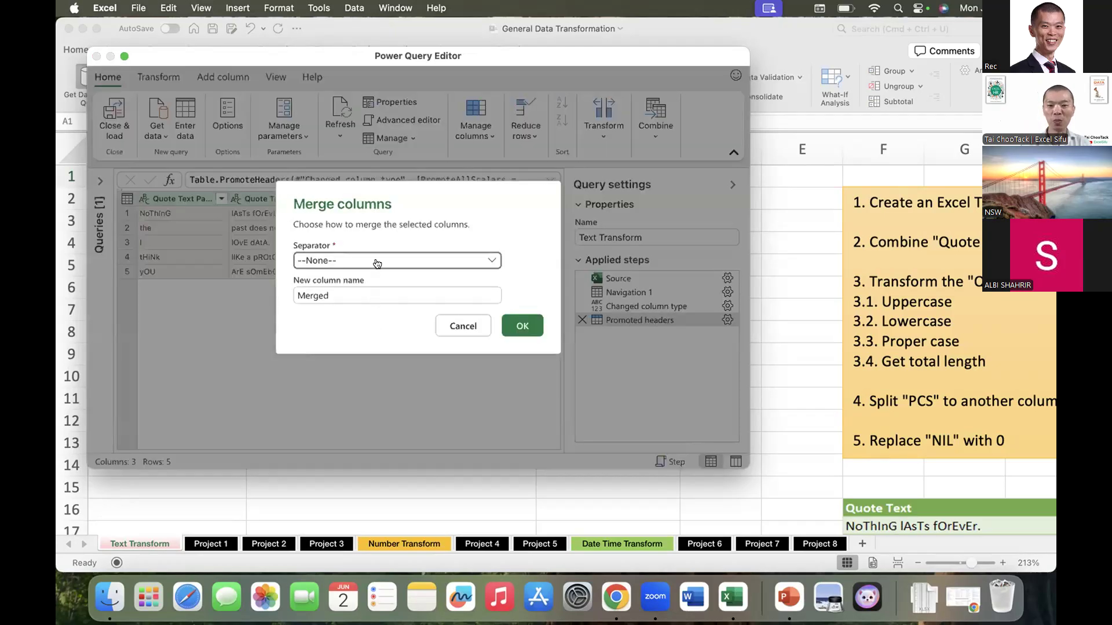
{"action": "left_click", "coordinate": [377, 264]}
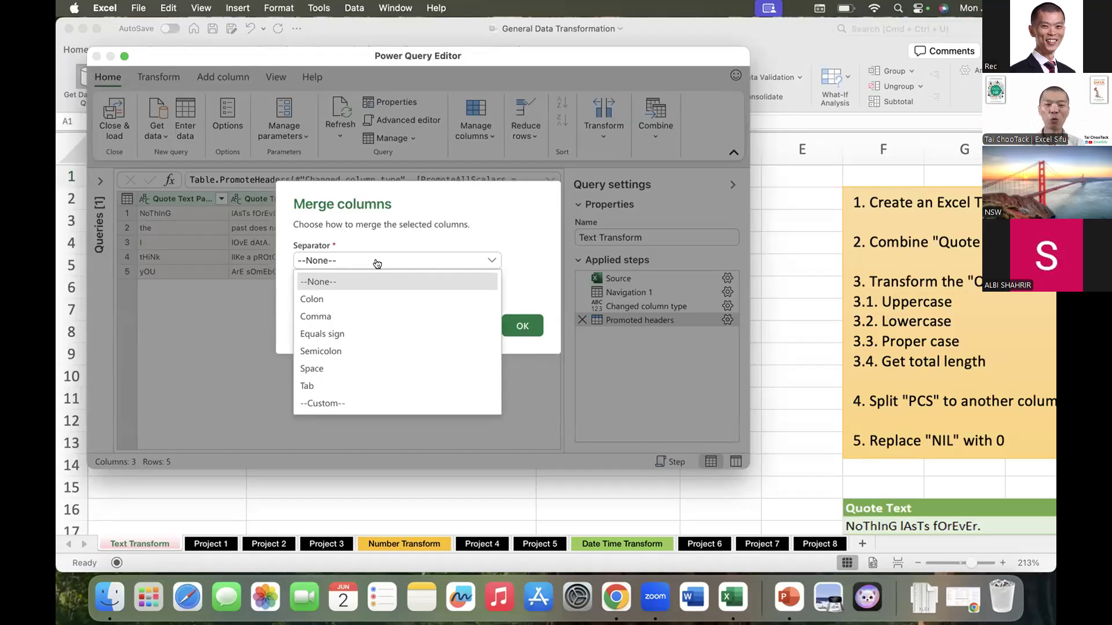
{"action": "left_click", "coordinate": [336, 371]}
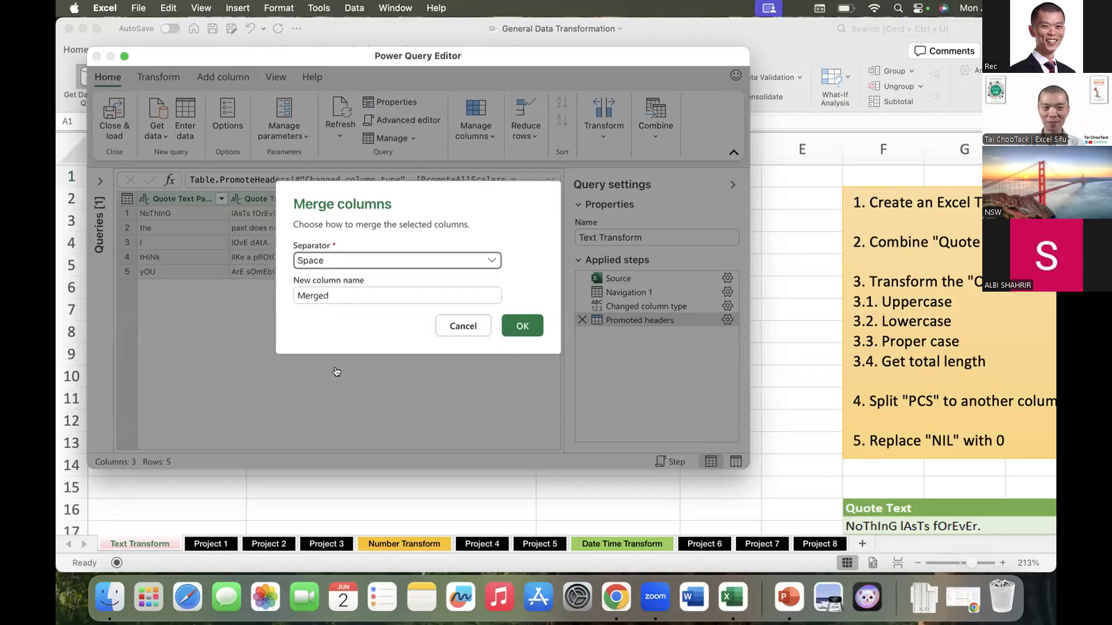
{"action": "double_click", "coordinate": [332, 294]}
{"action": "left_click_drag", "start_coordinate": [335, 293], "coordinate": [284, 289]}
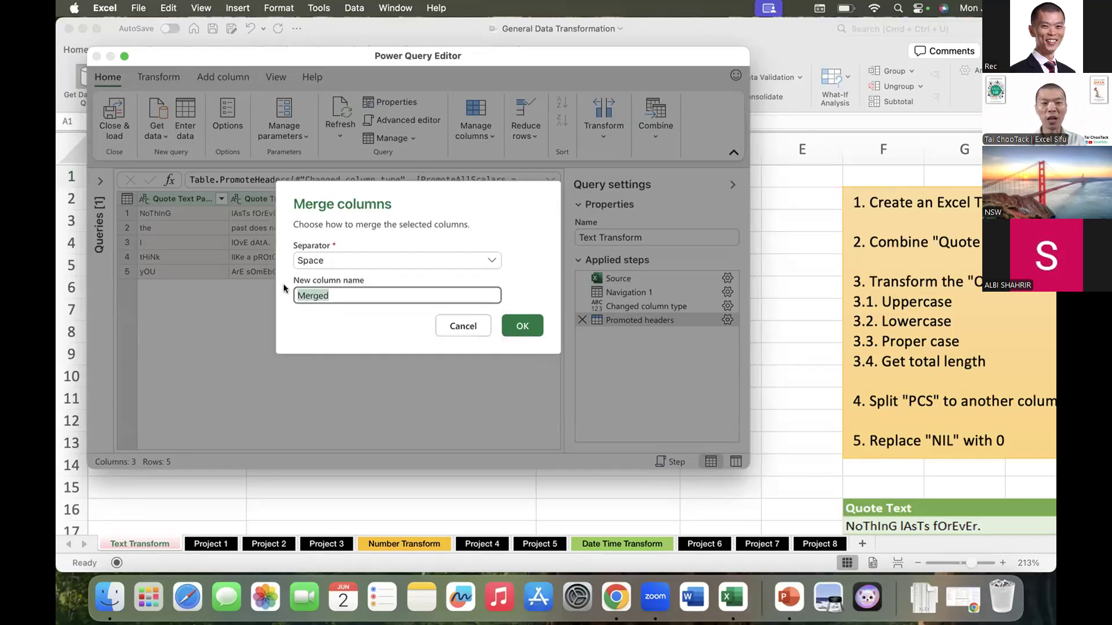
{"action": "type", "text": "Quote"}
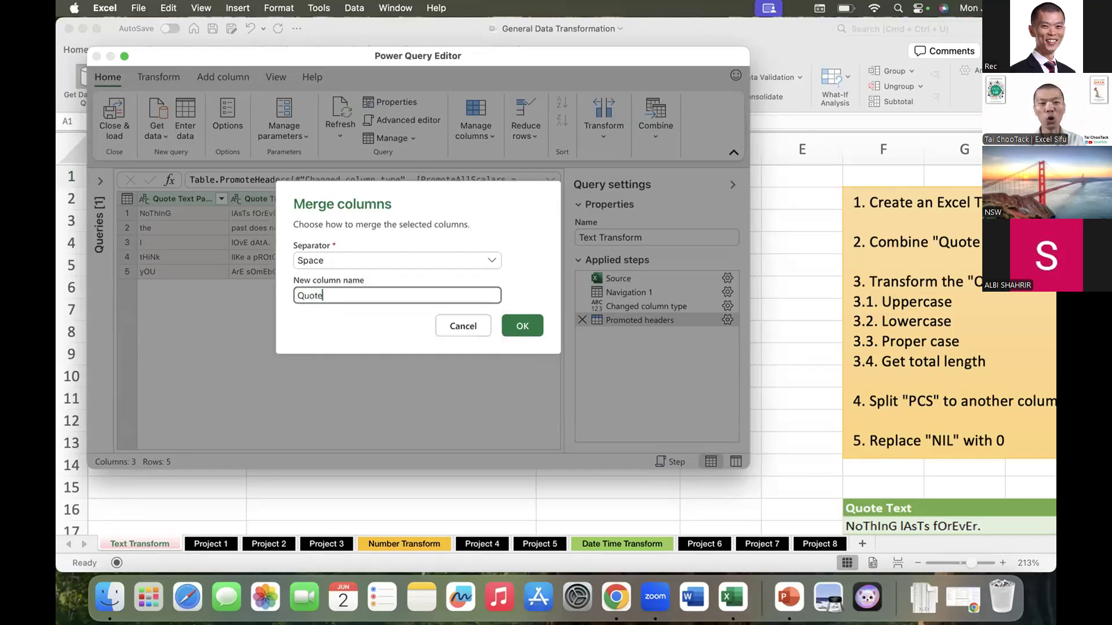
{"action": "type", "text": " Text"}
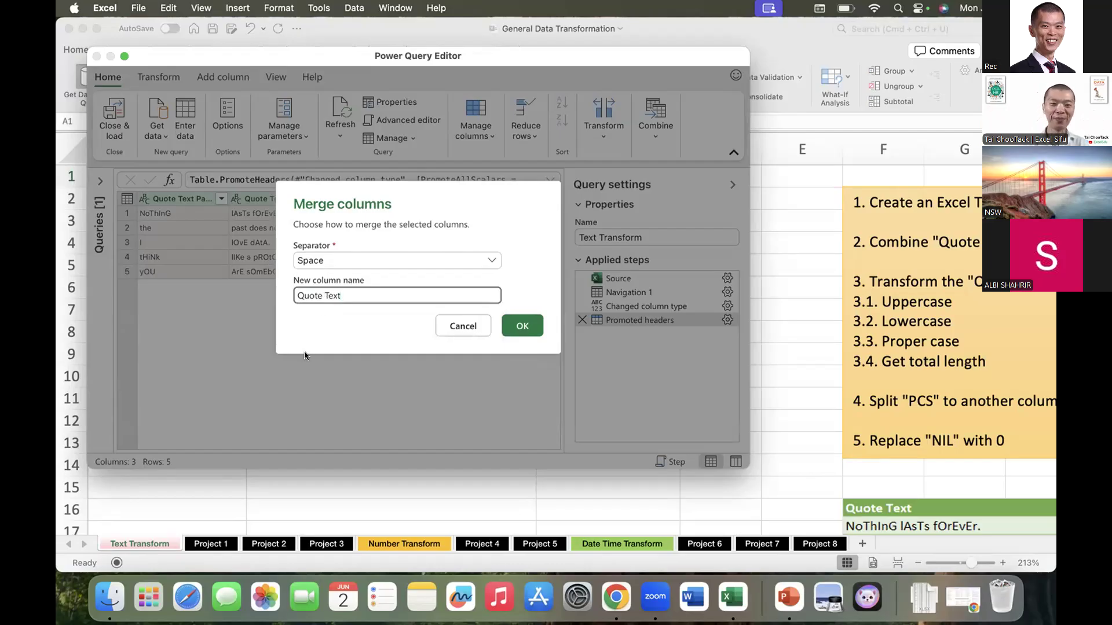
{"action": "left_click", "coordinate": [520, 326]}
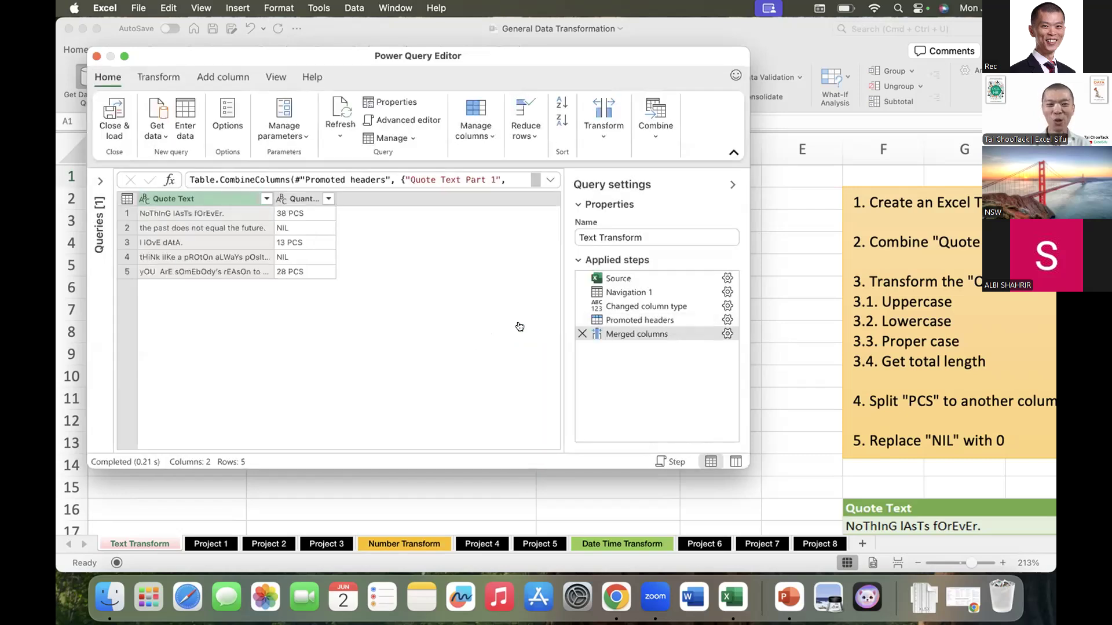
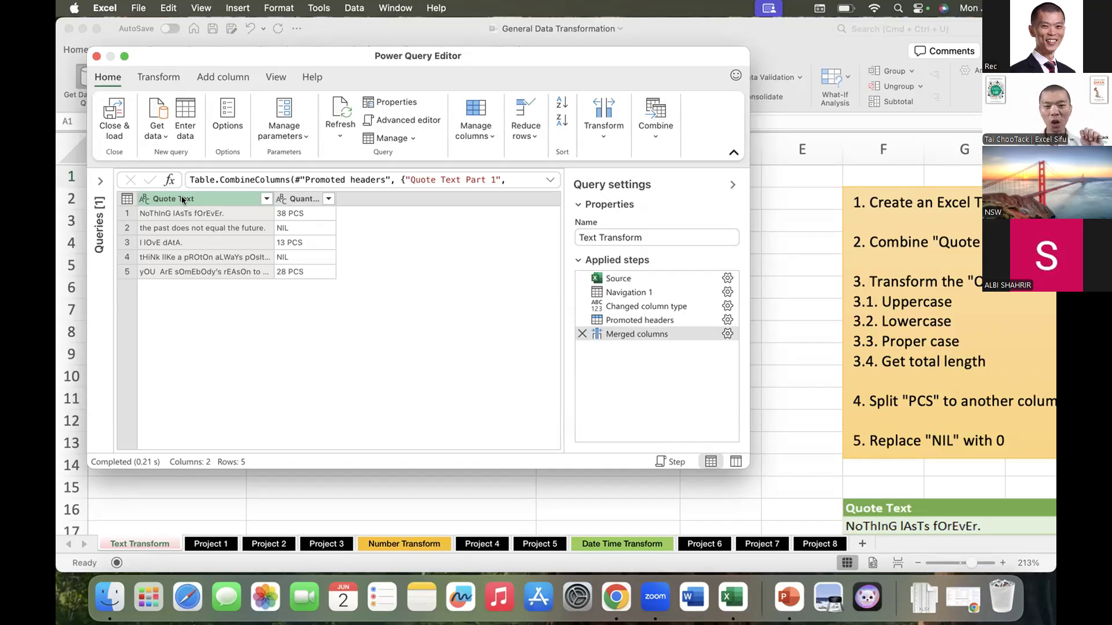
Duplicate the merged Quote Text column four times.
{"action": "right_click", "coordinate": [182, 199]}
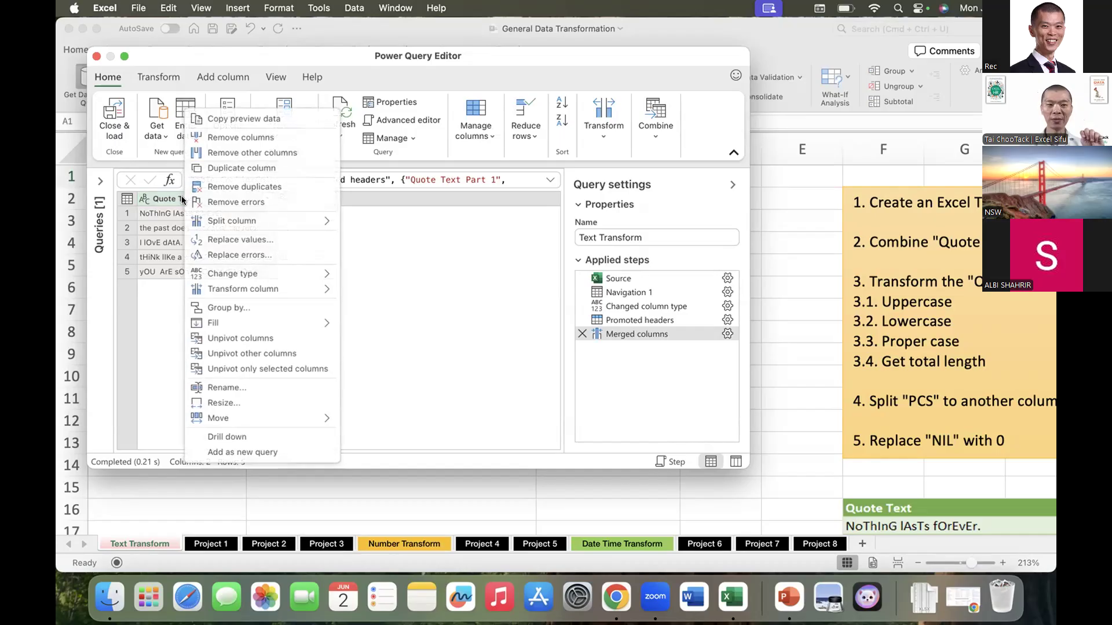
{"action": "left_click", "coordinate": [271, 169]}
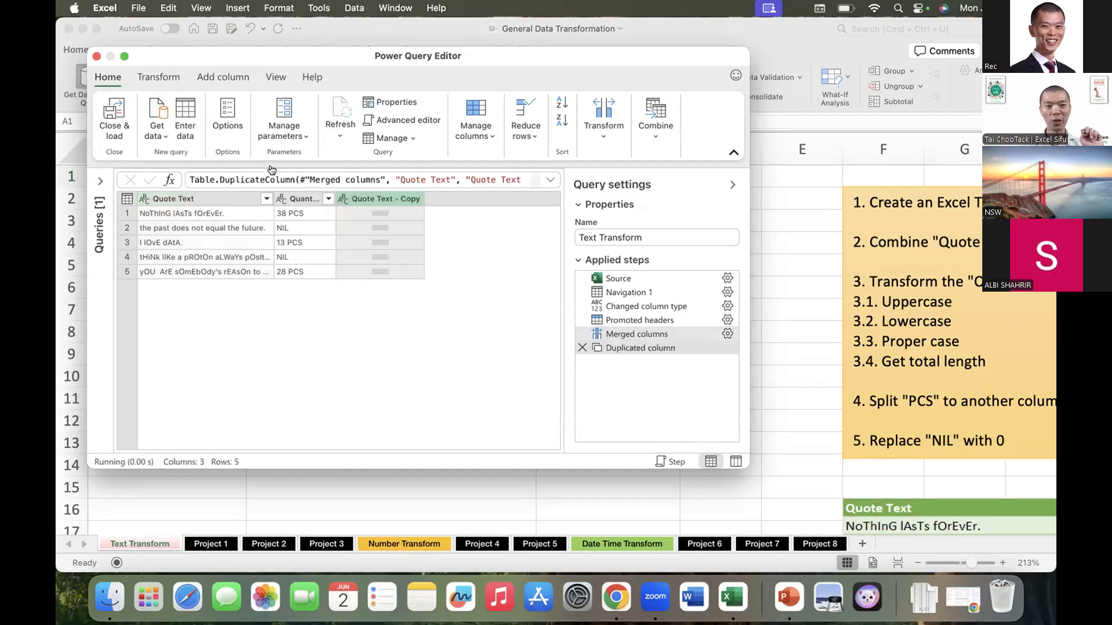
{"action": "right_click", "coordinate": [207, 202]}
{"action": "left_click", "coordinate": [217, 169]}
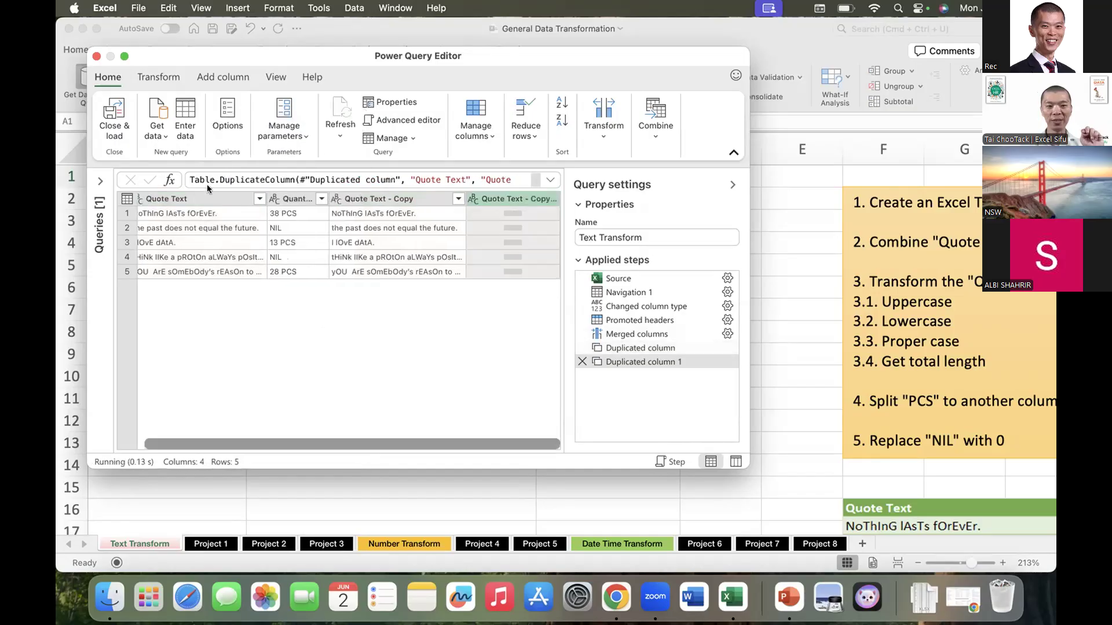
{"action": "right_click", "coordinate": [208, 199]}
{"action": "left_click", "coordinate": [231, 173]}
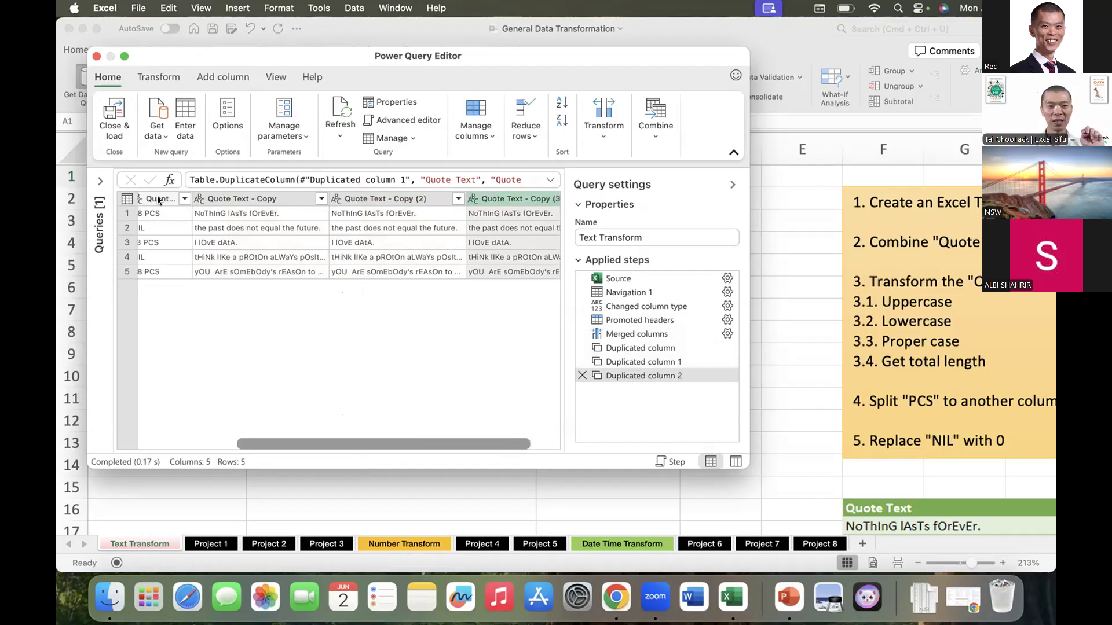
{"action": "scroll", "coordinate": [191, 203], "scroll_direction": "left", "scroll_amount": 5}
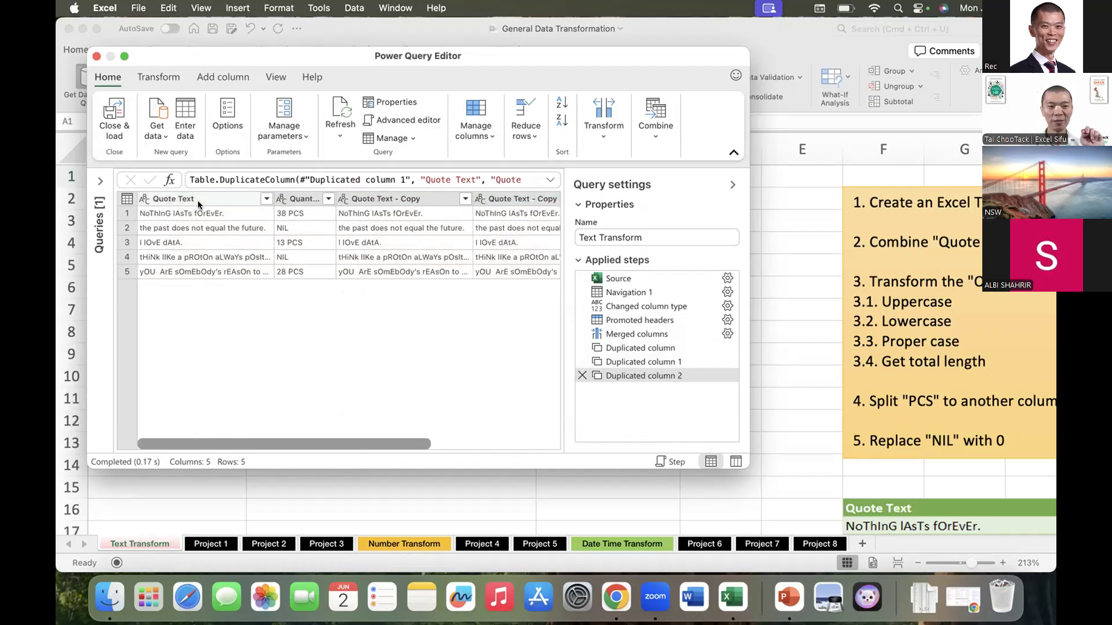
{"action": "right_click", "coordinate": [198, 204]}
{"action": "left_click", "coordinate": [230, 170]}
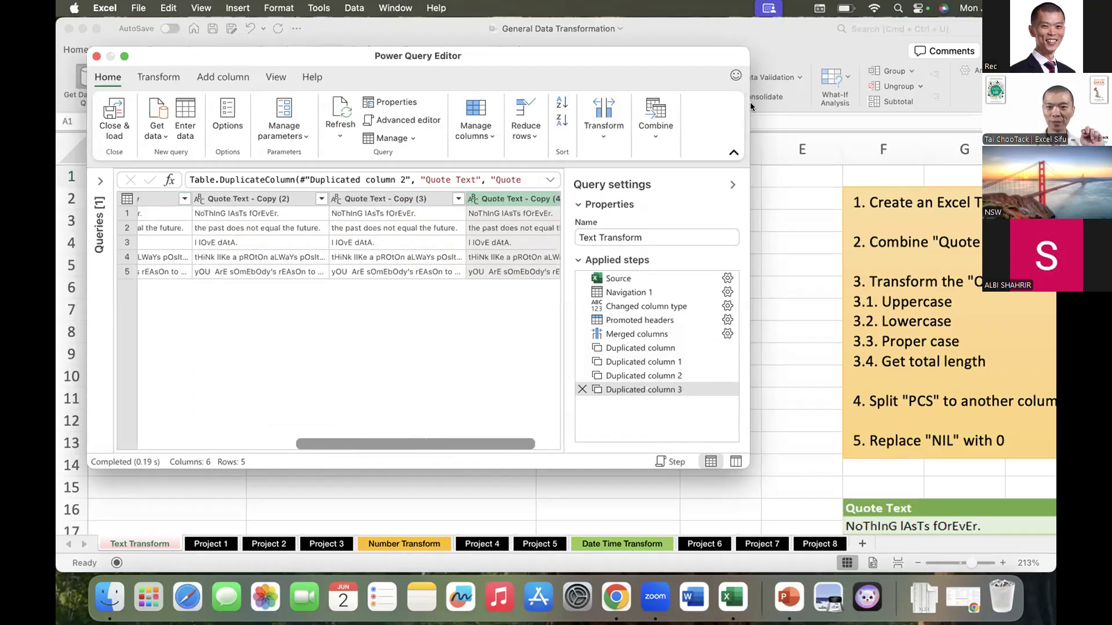
Widen the query editor window and rename the Quote Text - Copy column as UPPERCASE.
{"action": "left_click_drag", "start_coordinate": [747, 101], "coordinate": [968, 139]}
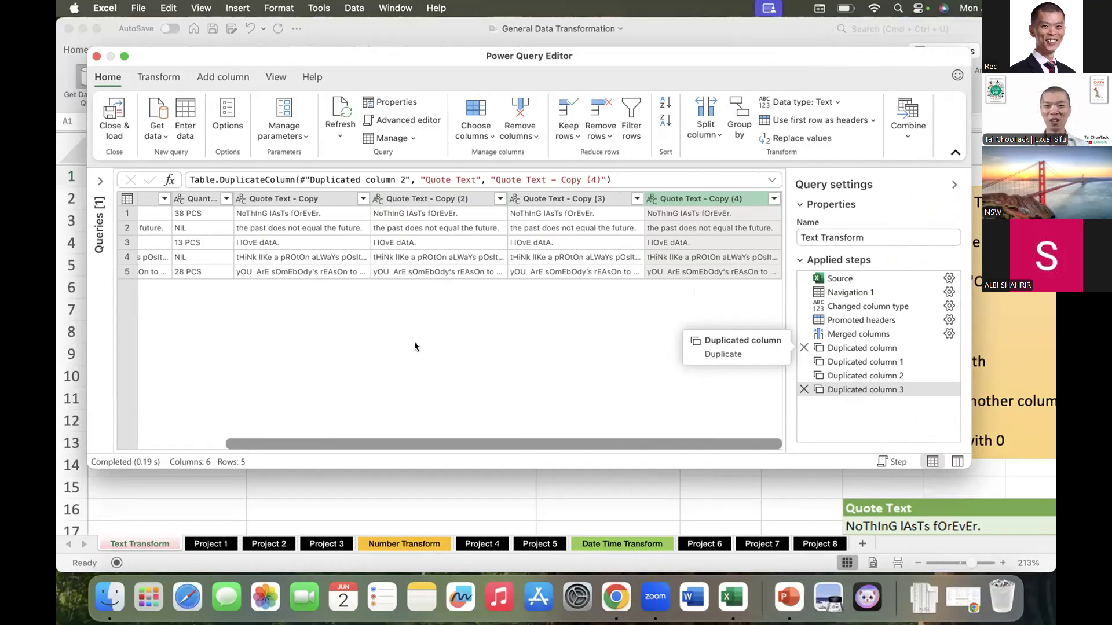
{"action": "double_click", "coordinate": [290, 199]}
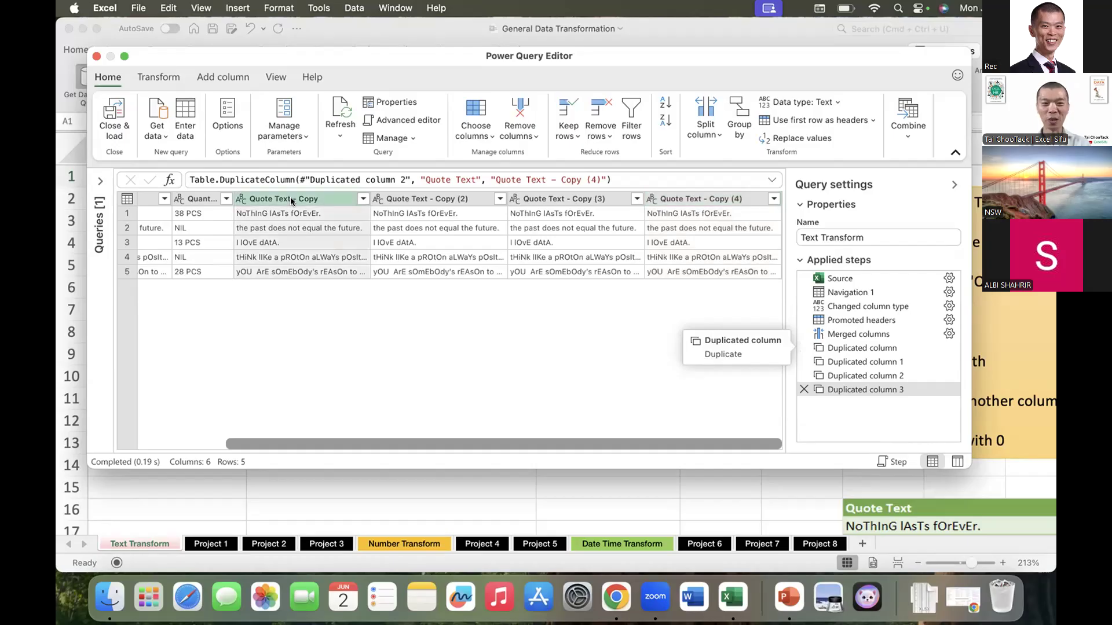
{"action": "left_click", "coordinate": [290, 199]}
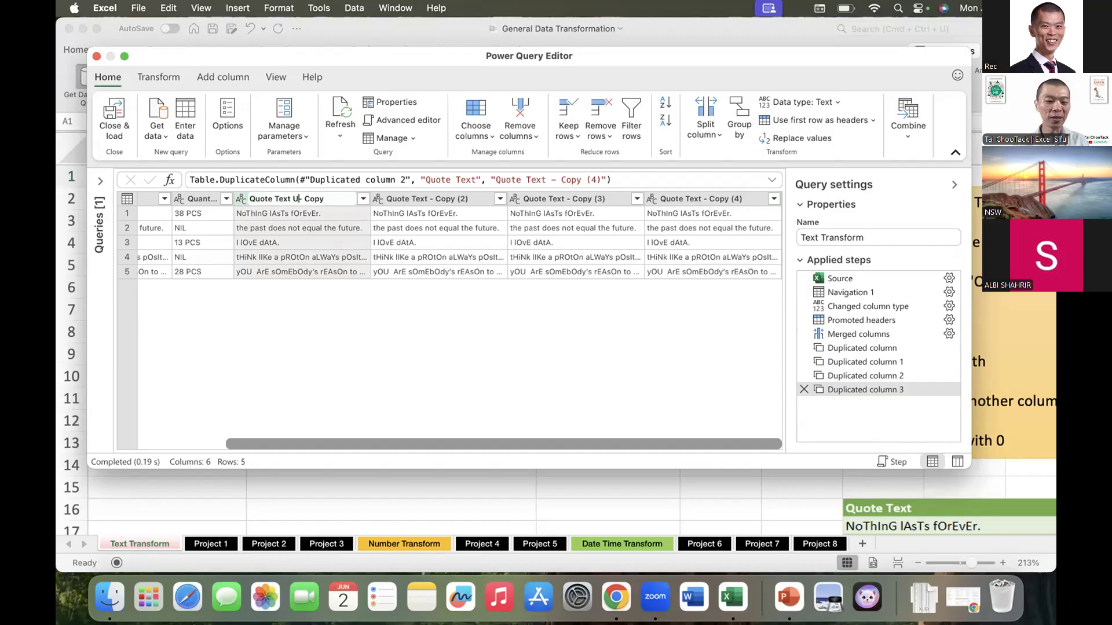
{"action": "key", "text": "super+a"}
{"action": "type", "text": "UPPPER"}
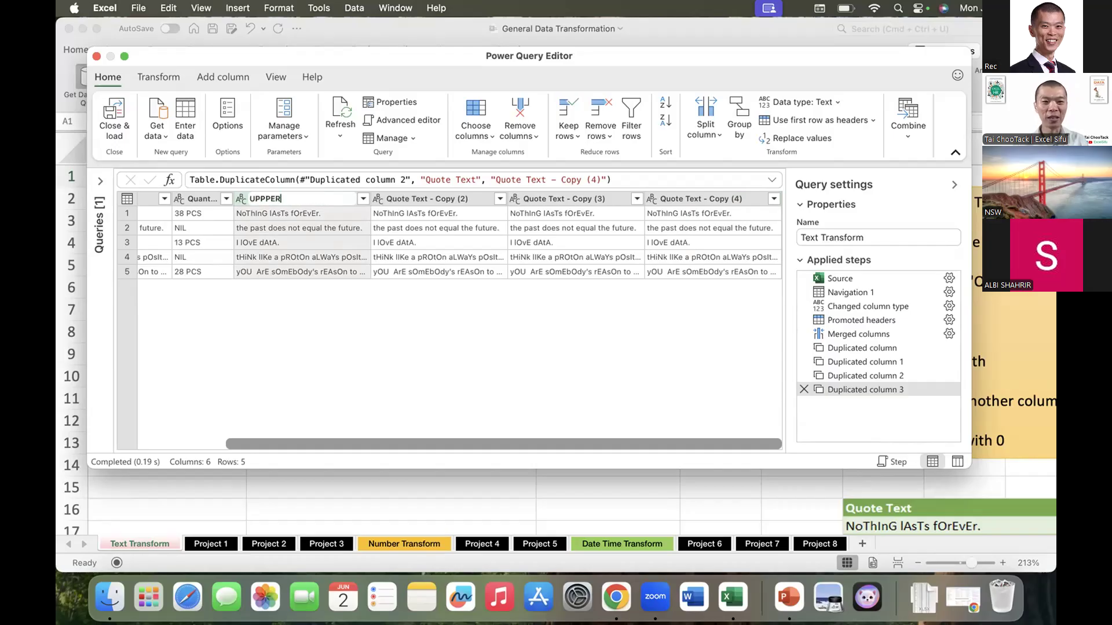
{"action": "type", "text": "CASE"}
{"action": "key", "text": "BackSpace"}
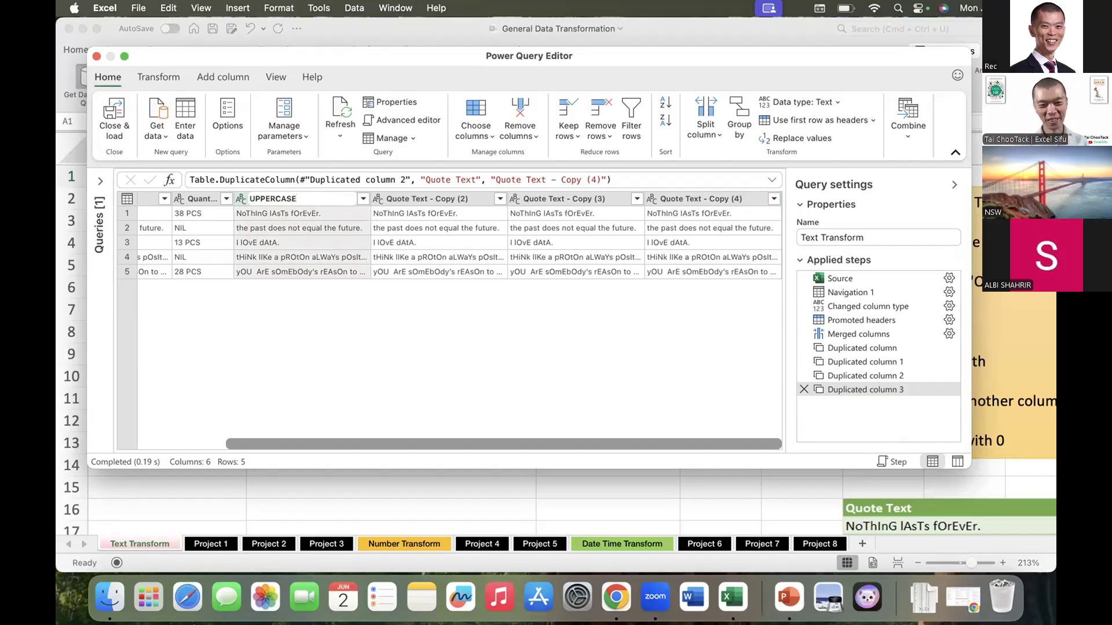
{"action": "key", "text": "Return"}
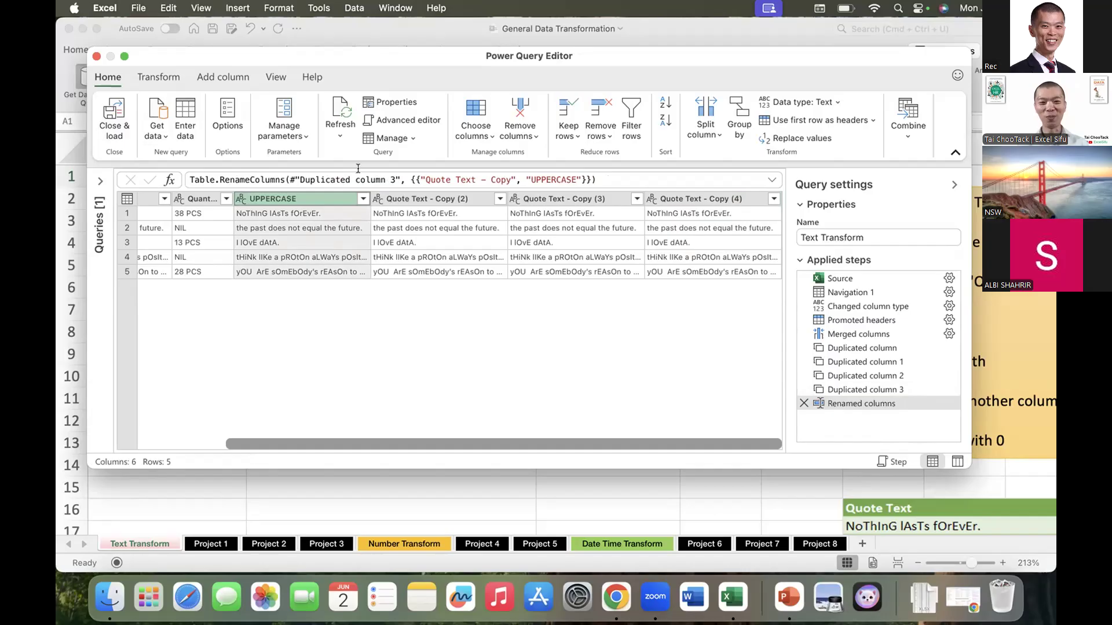
Rename the Quote Text copies (2), (3) and (4) as lowercase, Capitalize Each Word and Length respectively.
{"action": "double_click", "coordinate": [446, 199]}
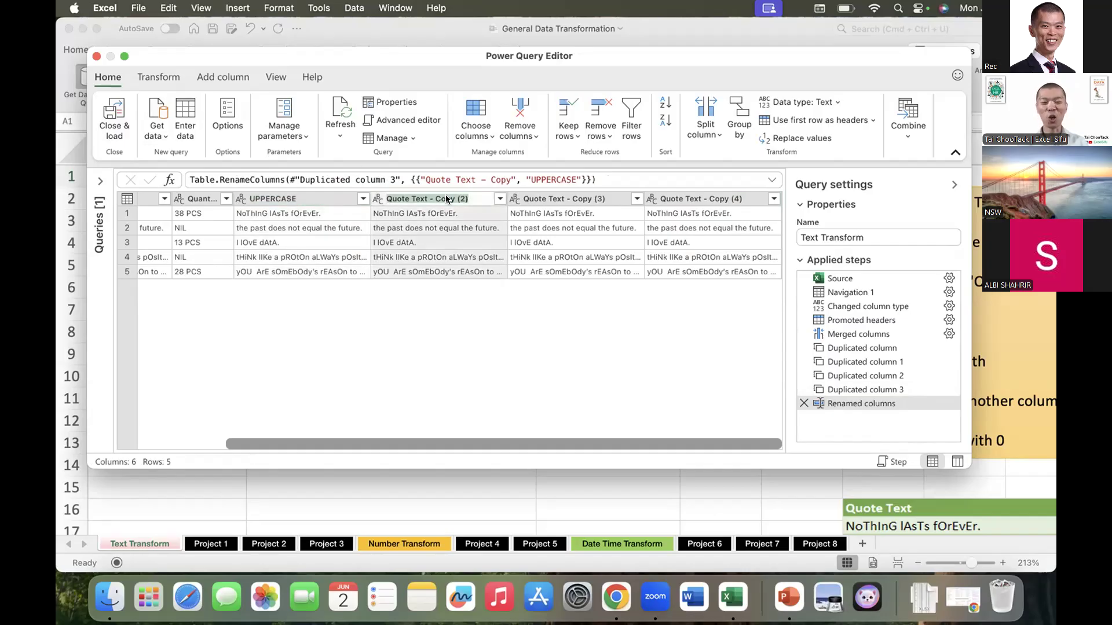
{"action": "type", "text": "lowercase"}
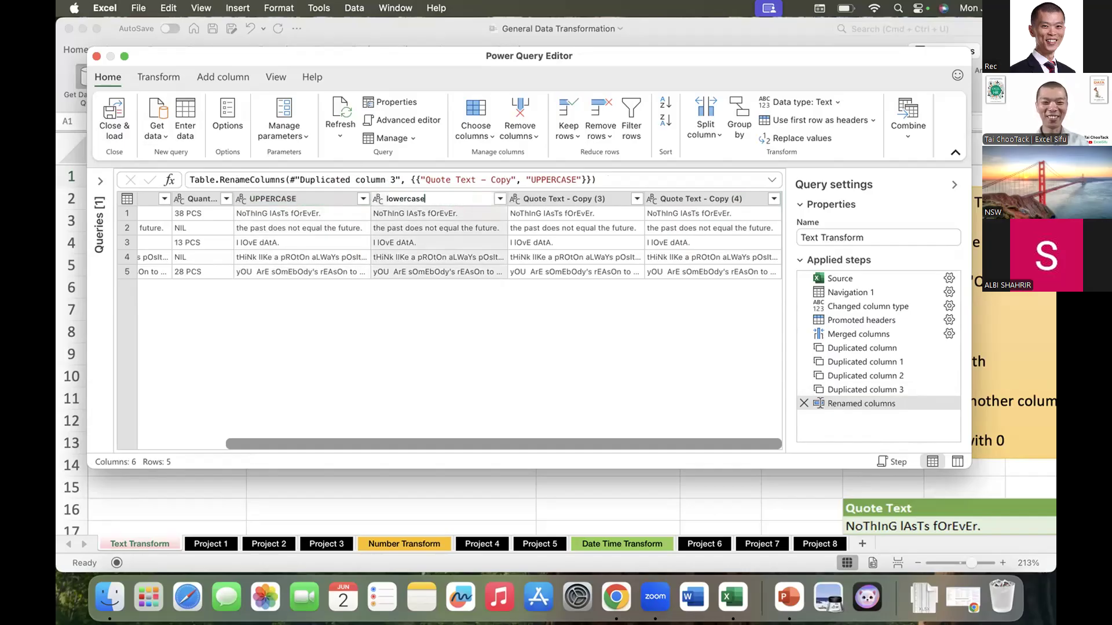
{"action": "key", "text": "Return"}
{"action": "double_click", "coordinate": [562, 195]}
{"action": "type", "text": "Capitalize Each Word"}
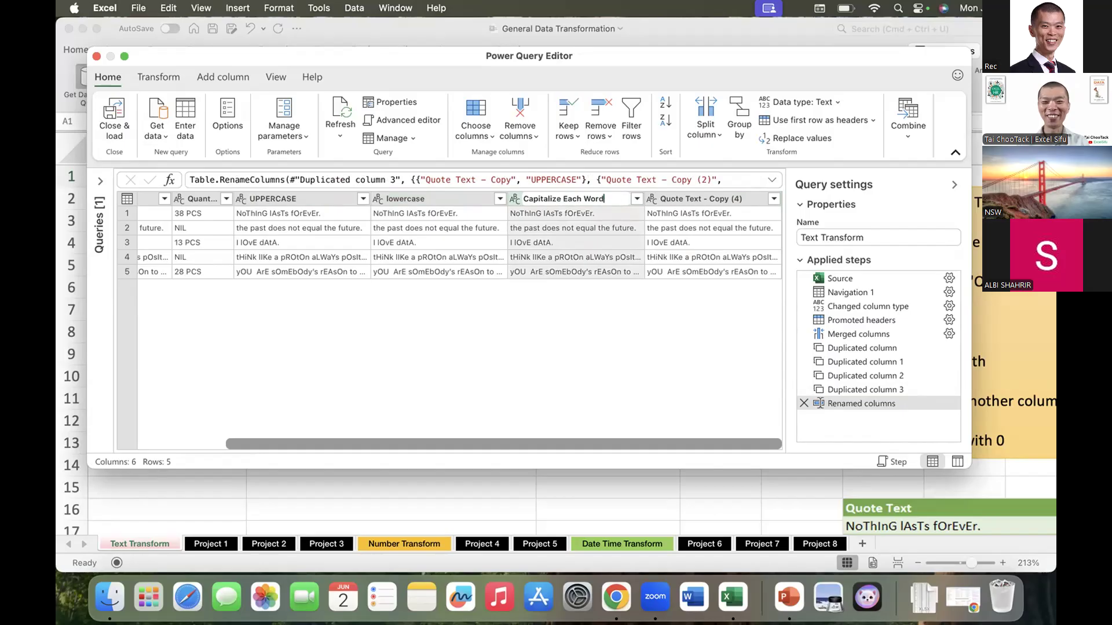
{"action": "key", "text": "Return"}
{"action": "double_click", "coordinate": [676, 197]}
{"action": "type", "text": "Length"}
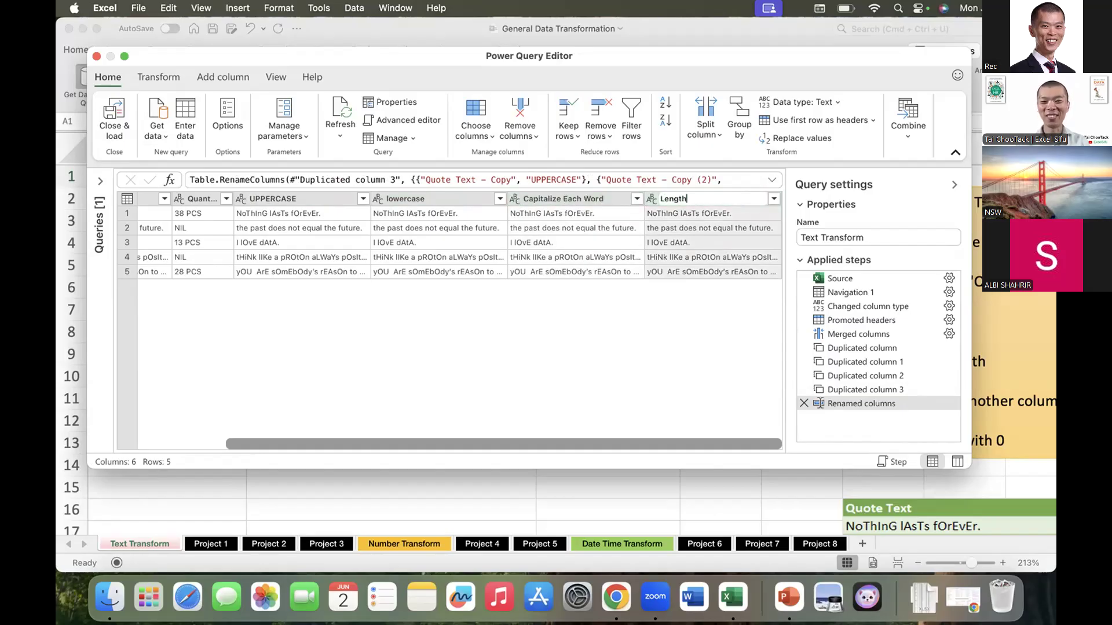
{"action": "key", "text": "Return"}
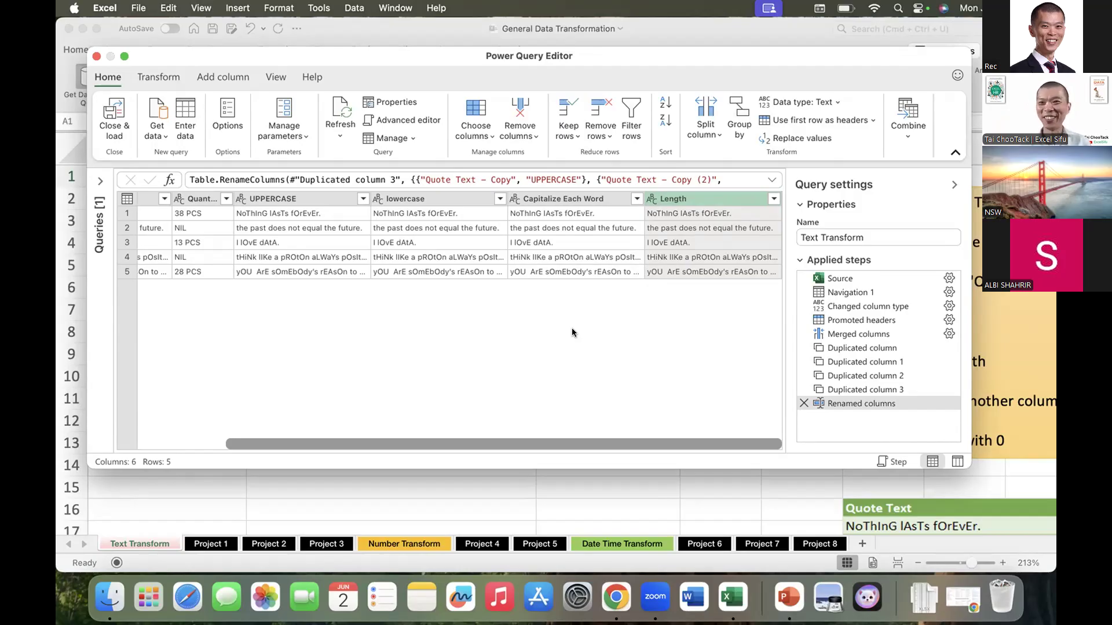
Transform the text in the UPPERCASE column to uppercase.
{"action": "left_click", "coordinate": [306, 199]}
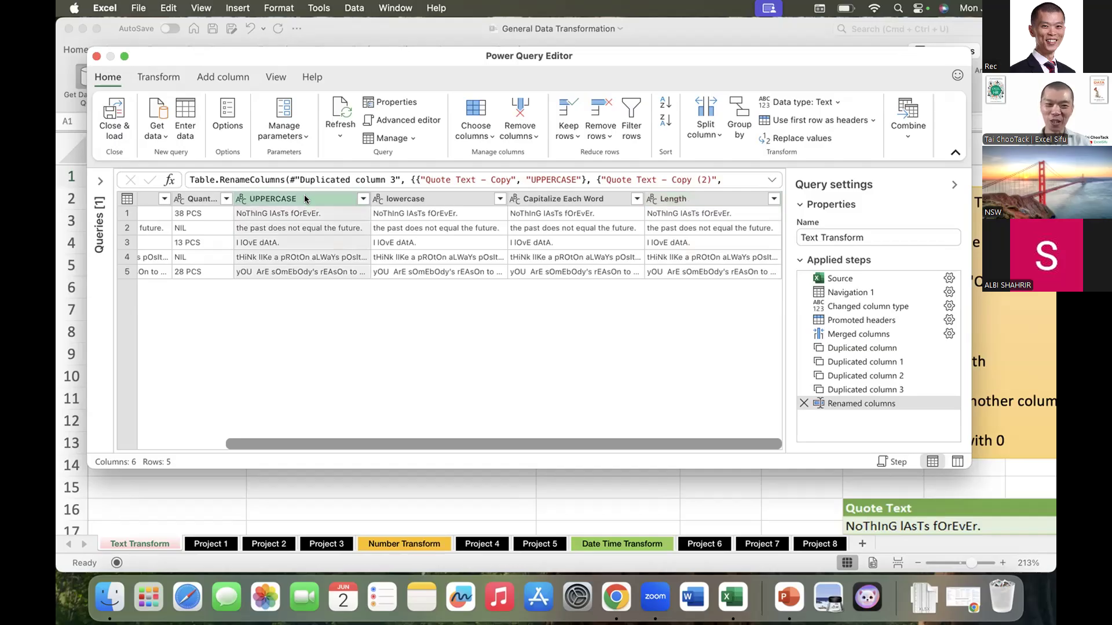
{"action": "right_click", "coordinate": [305, 199]}
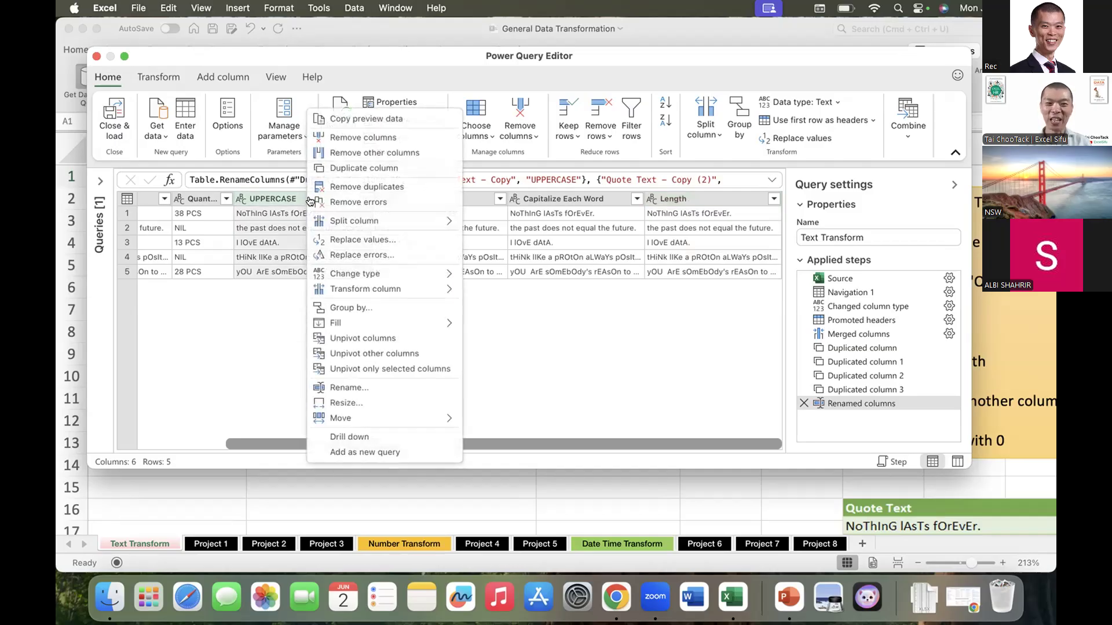
{"action": "mouse_move", "coordinate": [369, 288]}
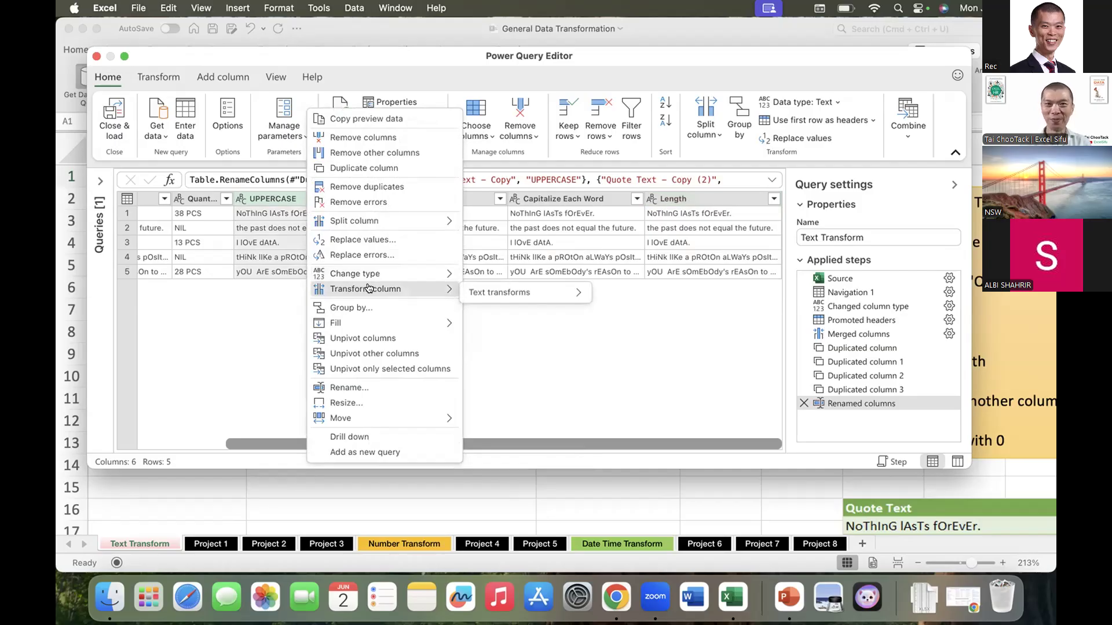
{"action": "mouse_move", "coordinate": [490, 296]}
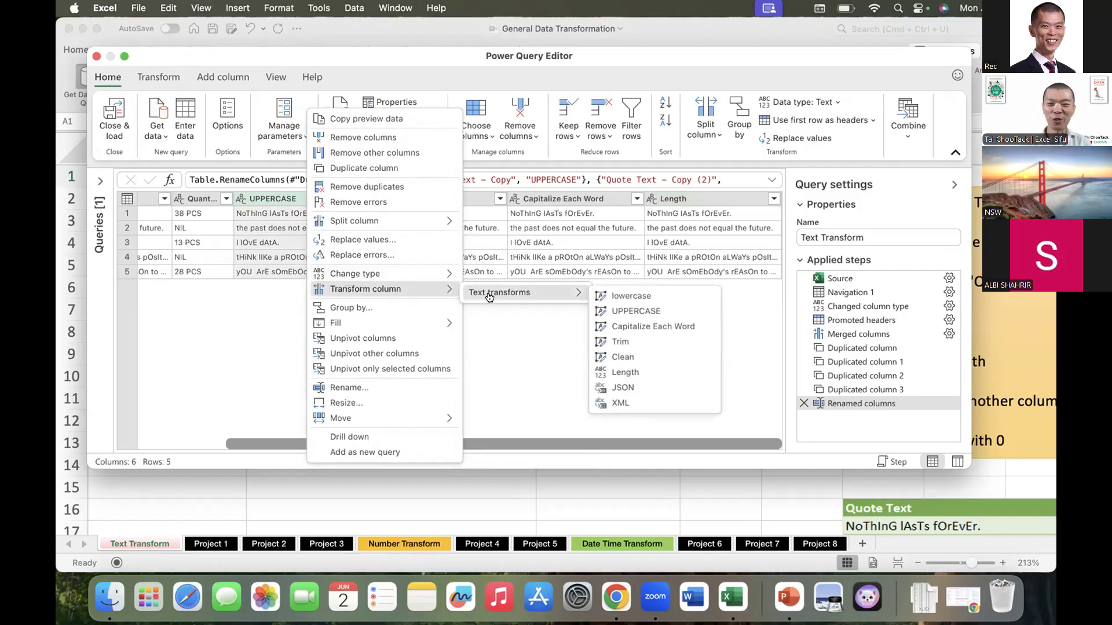
{"action": "left_click", "coordinate": [657, 316]}
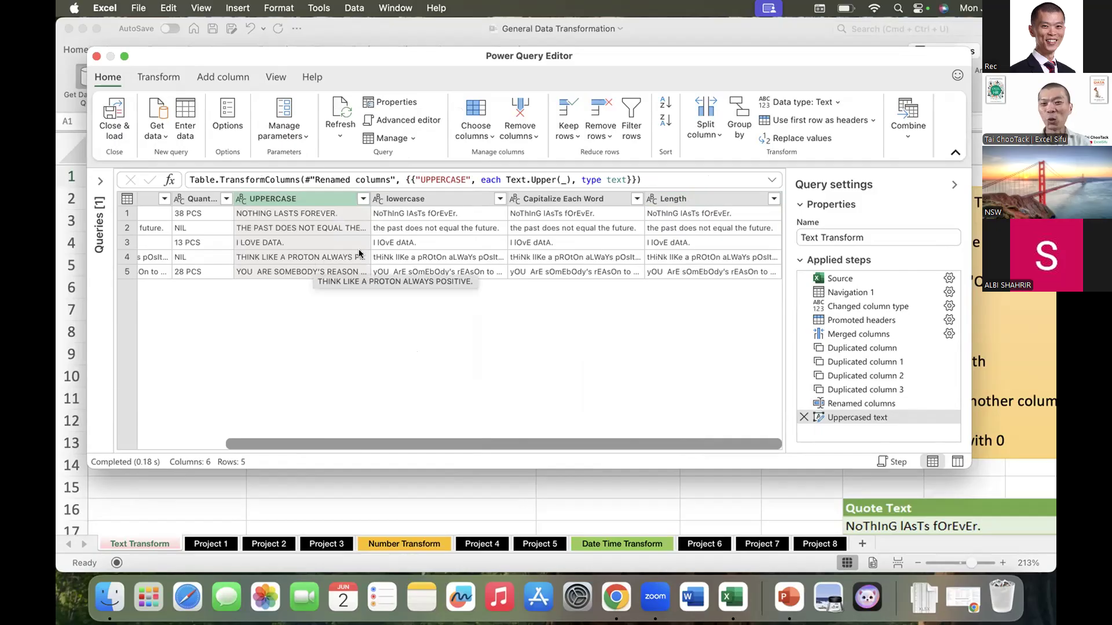
Transform the text in the lowercase column to lowercase.
{"action": "left_click", "coordinate": [426, 199]}
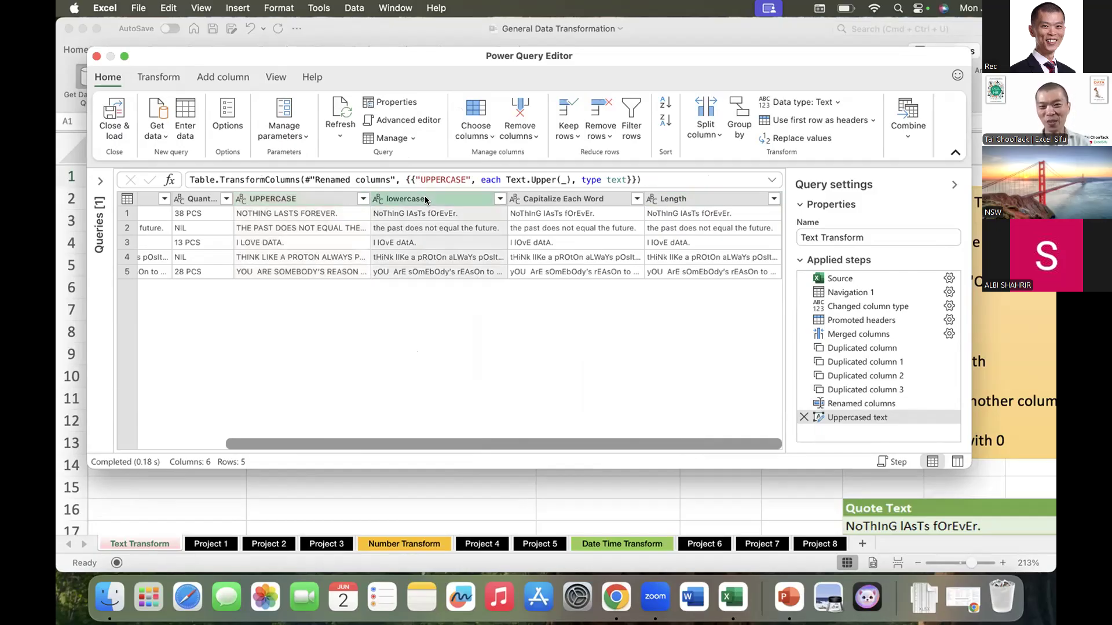
{"action": "right_click", "coordinate": [426, 200]}
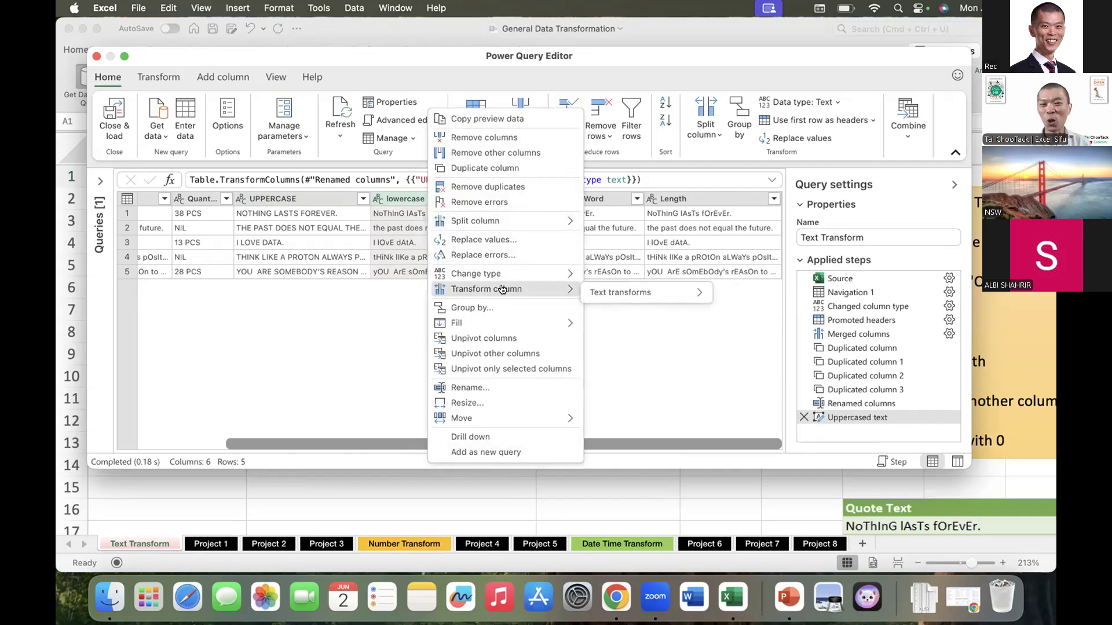
{"action": "mouse_move", "coordinate": [608, 294]}
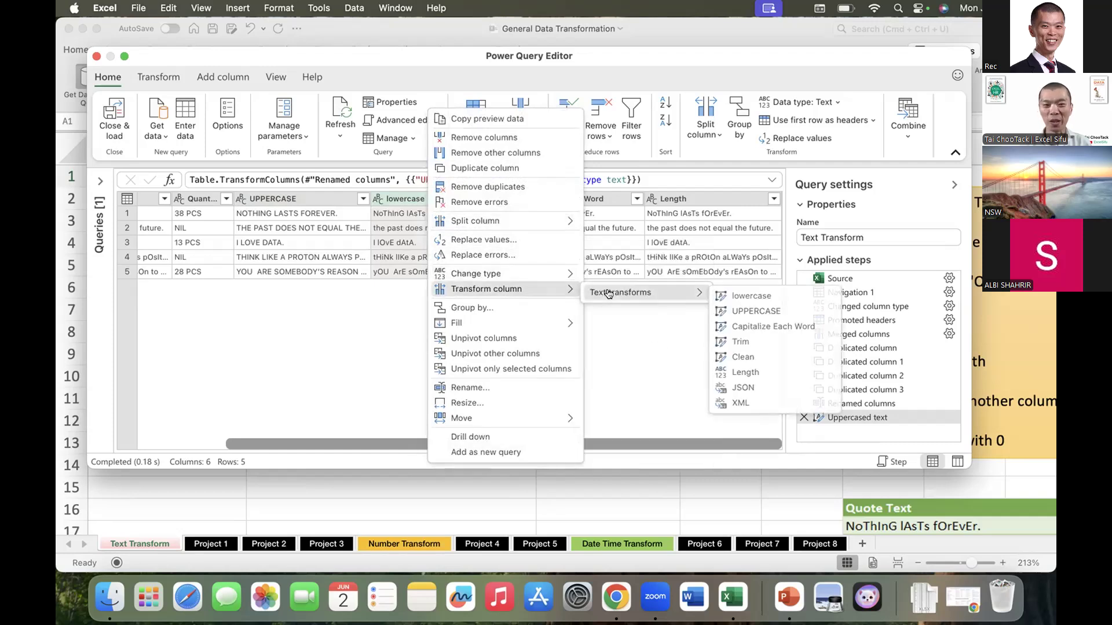
{"action": "left_click", "coordinate": [760, 297]}
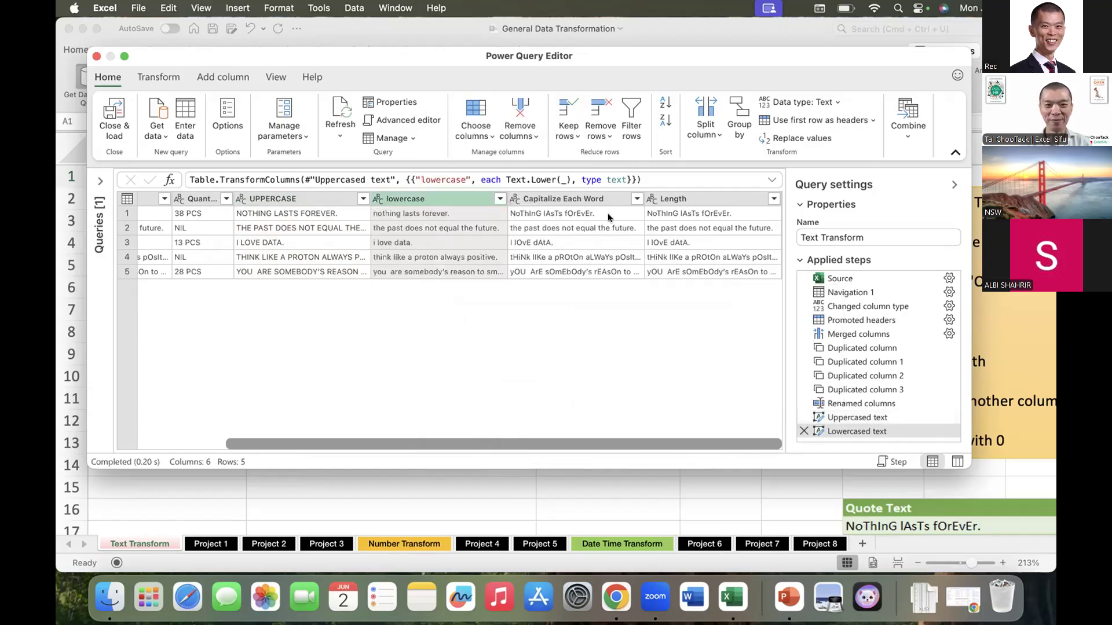
Apply the Capitalize Each Word text transform to the column of the same name.
{"action": "right_click", "coordinate": [578, 200]}
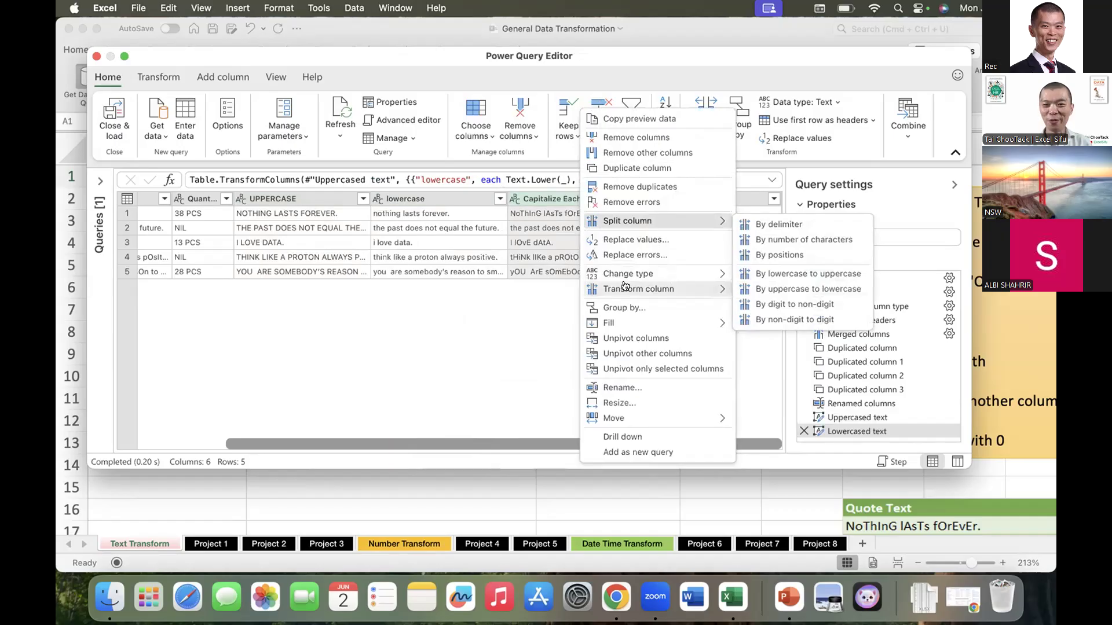
{"action": "mouse_move", "coordinate": [625, 286]}
{"action": "mouse_move", "coordinate": [782, 292]}
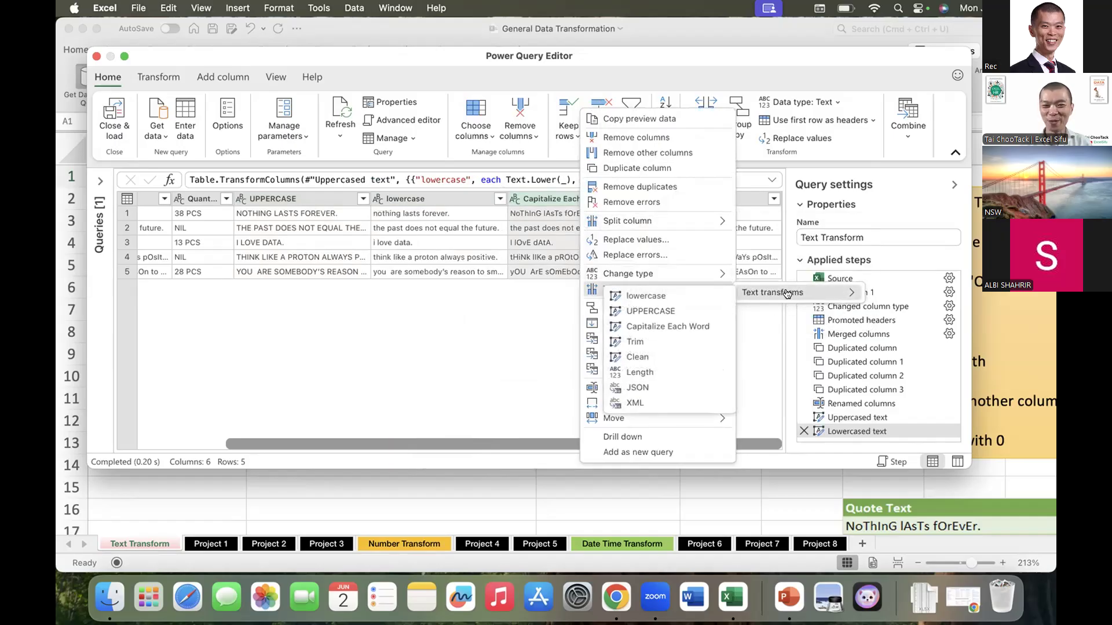
{"action": "left_click", "coordinate": [642, 326]}
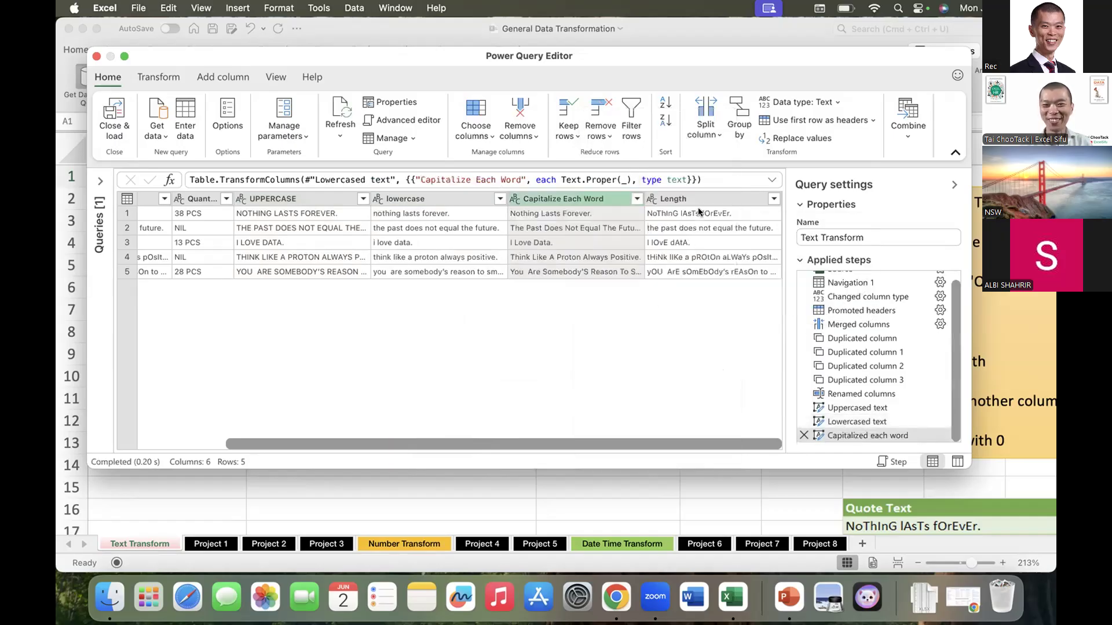
Convert the Length column to the text length of each quote.
{"action": "left_click", "coordinate": [692, 199]}
{"action": "right_click", "coordinate": [693, 199]}
{"action": "mouse_move", "coordinate": [754, 288]}
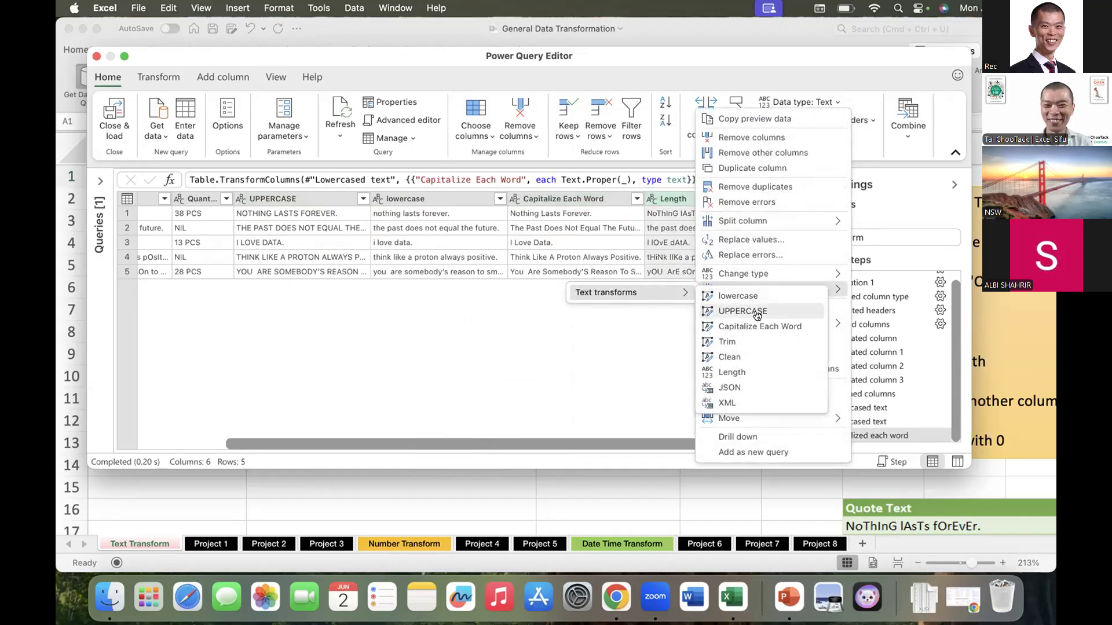
{"action": "left_click", "coordinate": [743, 373]}
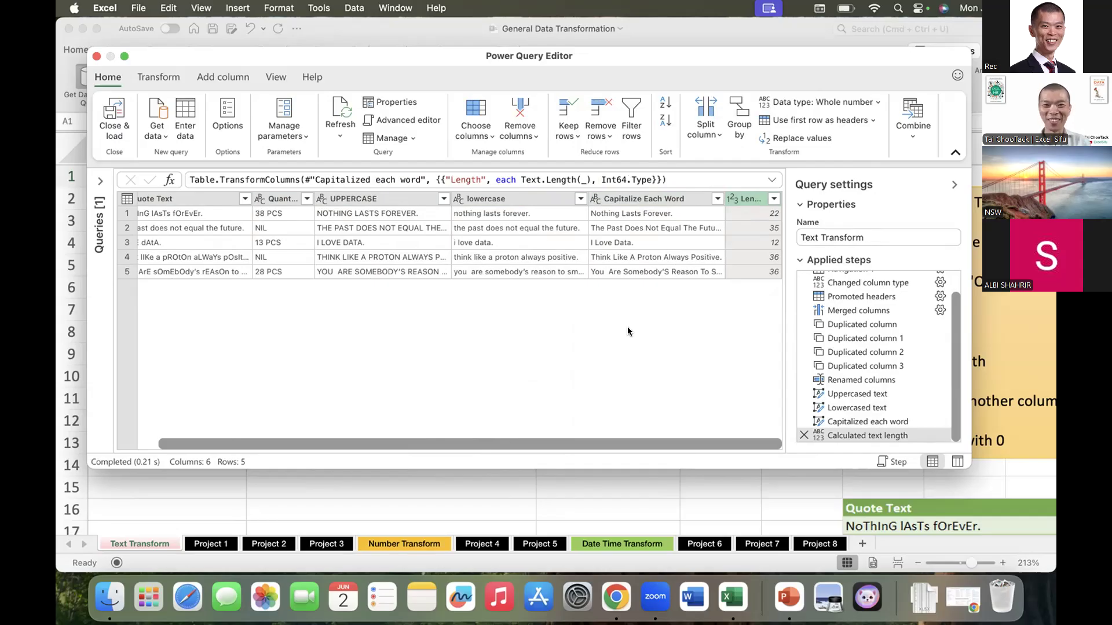
Close the query editor and load the transformed Text Transform table into a new worksheet.
{"action": "scroll", "coordinate": [628, 331], "scroll_direction": "left", "scroll_amount": 2}
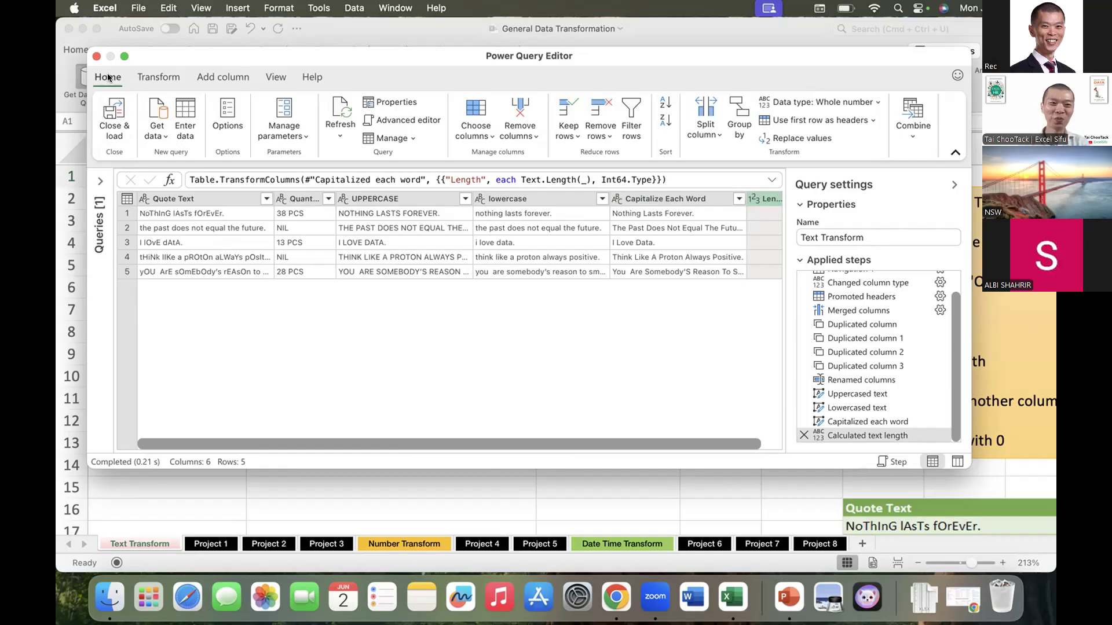
{"action": "left_click", "coordinate": [114, 110]}
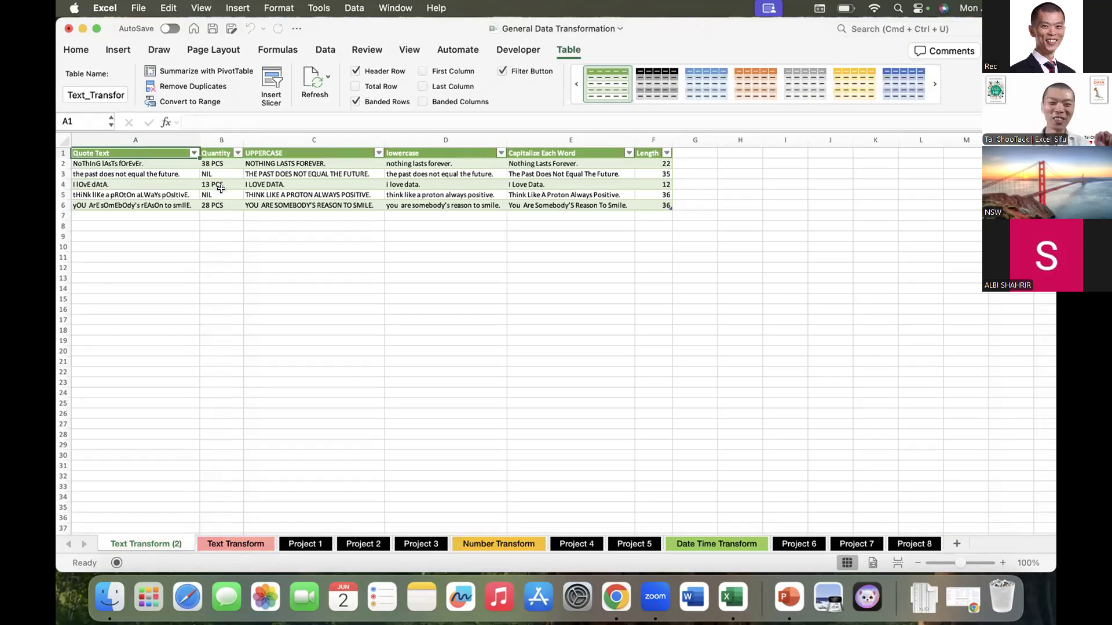
{"action": "scroll", "coordinate": [221, 186], "scroll_direction": "up", "scroll_amount": 5}
{"action": "scroll", "coordinate": [221, 188], "scroll_direction": "down", "scroll_amount": 3}
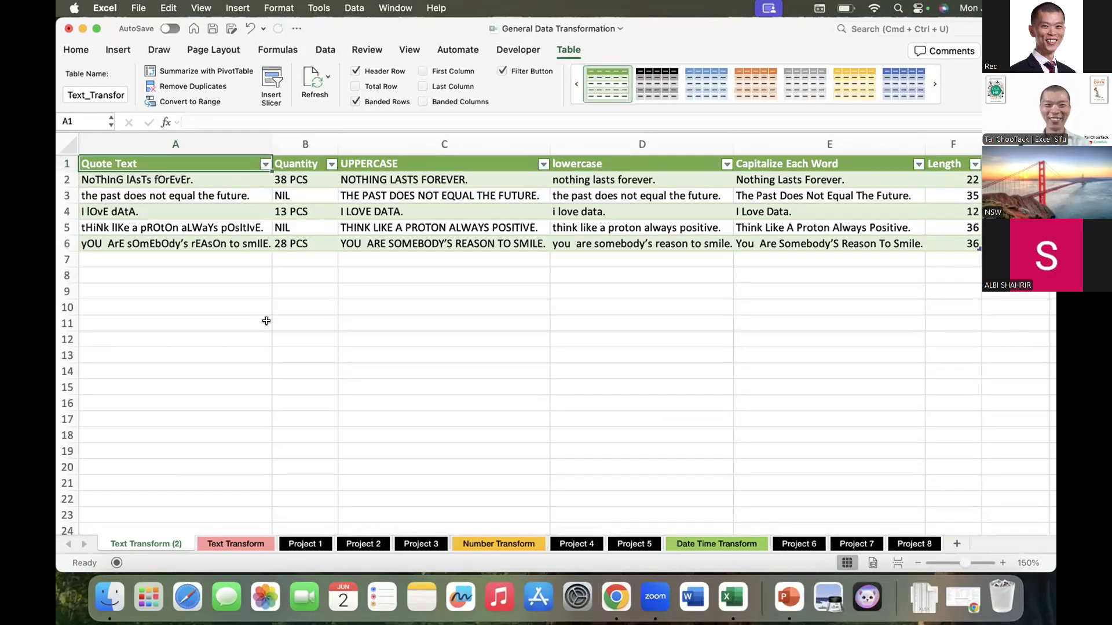
Check the source quote data on the Text Transform sheet and return to the Text Transform (2) results sheet.
{"action": "left_click", "coordinate": [325, 49]}
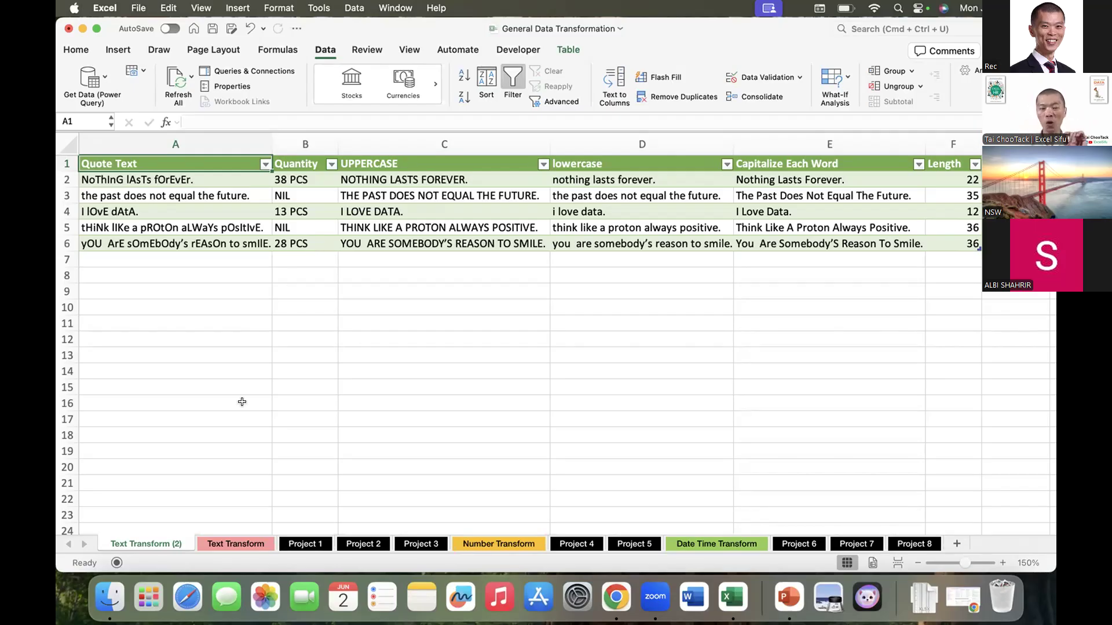
{"action": "left_click", "coordinate": [238, 544]}
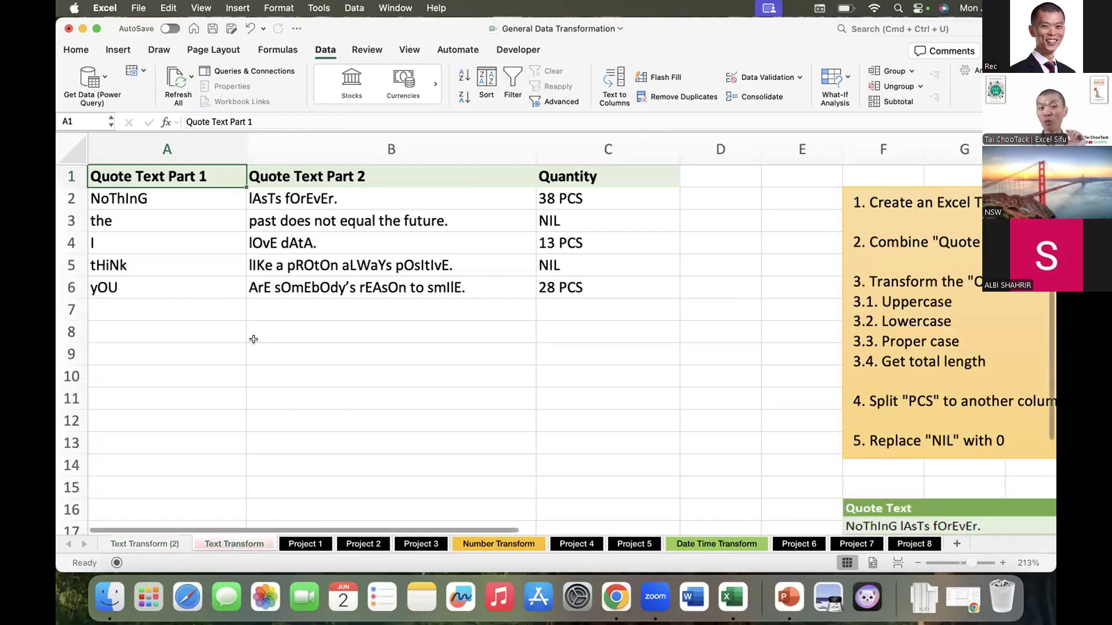
{"action": "left_click", "coordinate": [161, 543]}
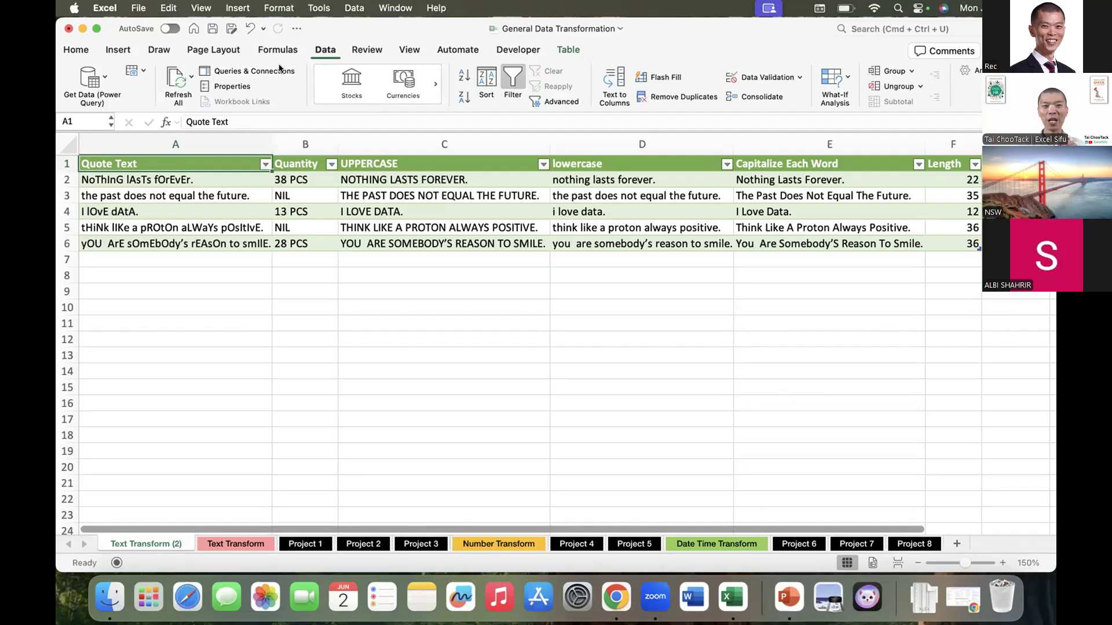
Inspect the Text Transform query in the workbook's queries and connections list, and close the list.
{"action": "left_click", "coordinate": [260, 70]}
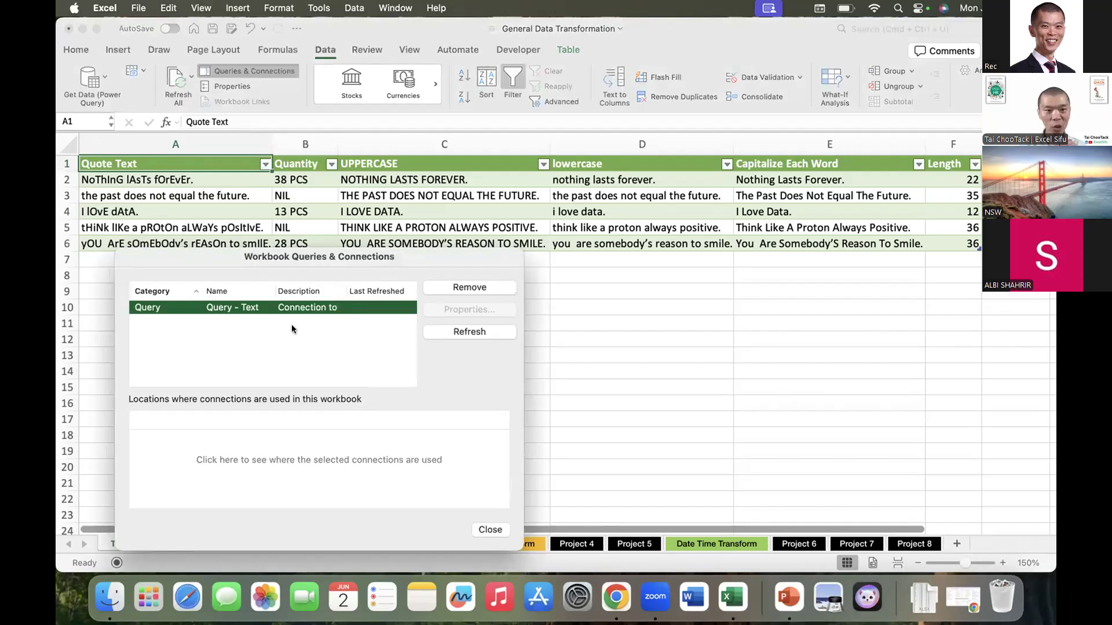
{"action": "right_click", "coordinate": [284, 309]}
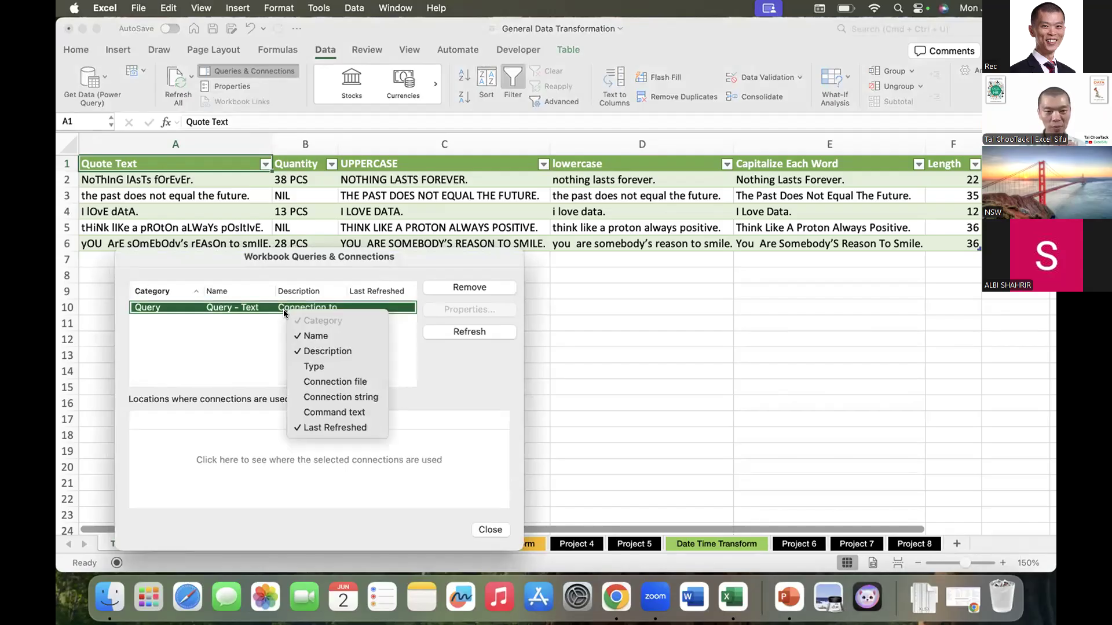
{"action": "left_click", "coordinate": [242, 330]}
{"action": "left_click", "coordinate": [492, 530]}
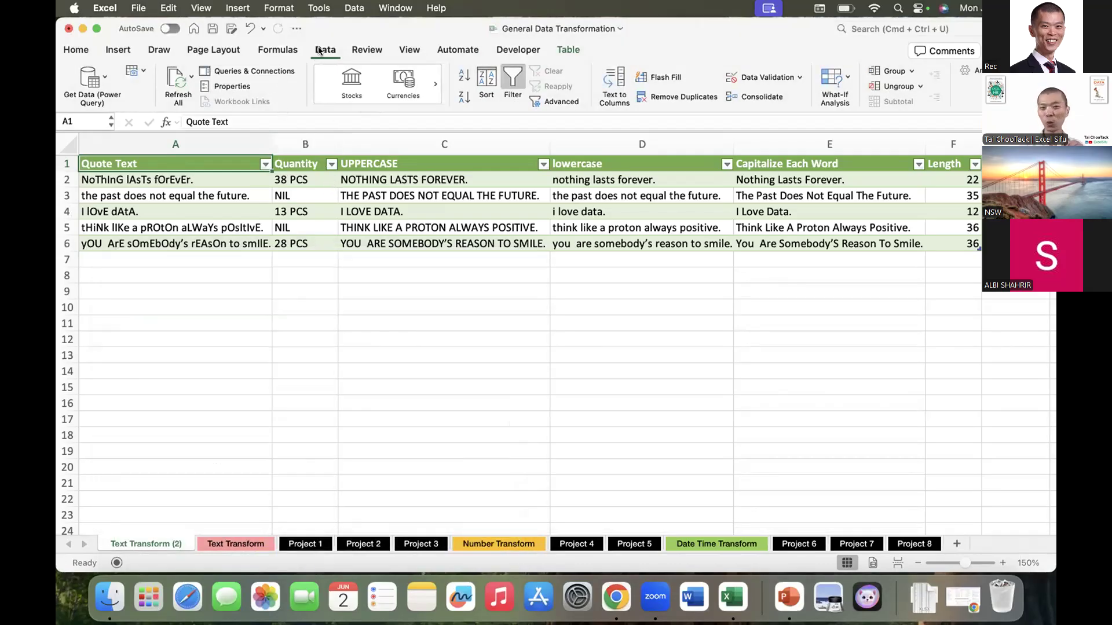
Launch the Power Query Editor to review the saved query and its applied steps, and close the editor.
{"action": "left_click", "coordinate": [105, 76]}
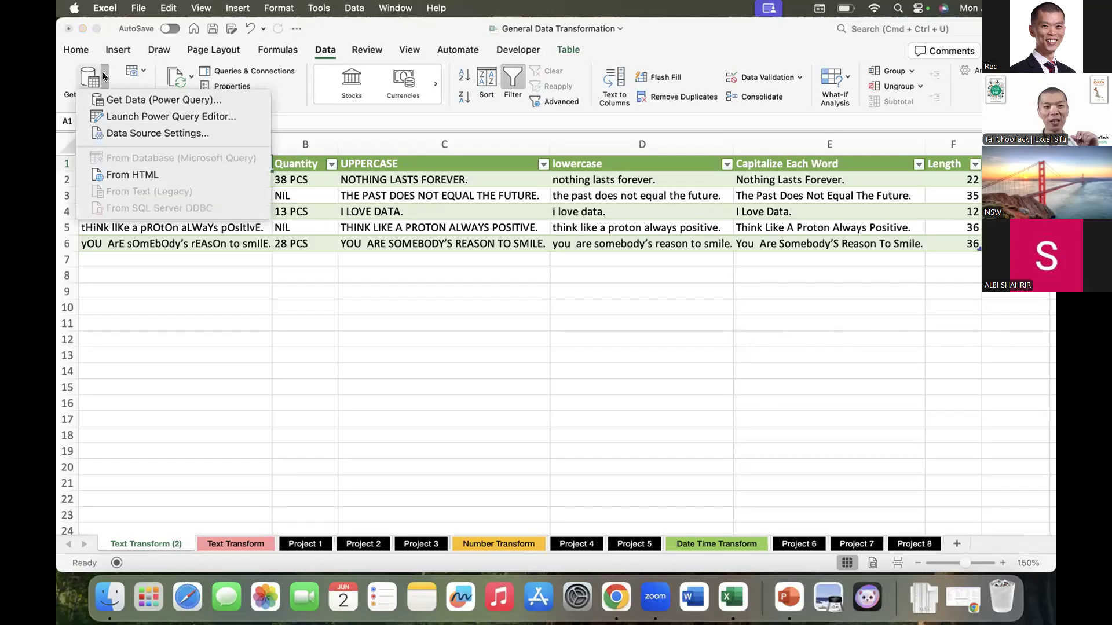
{"action": "left_click", "coordinate": [107, 116]}
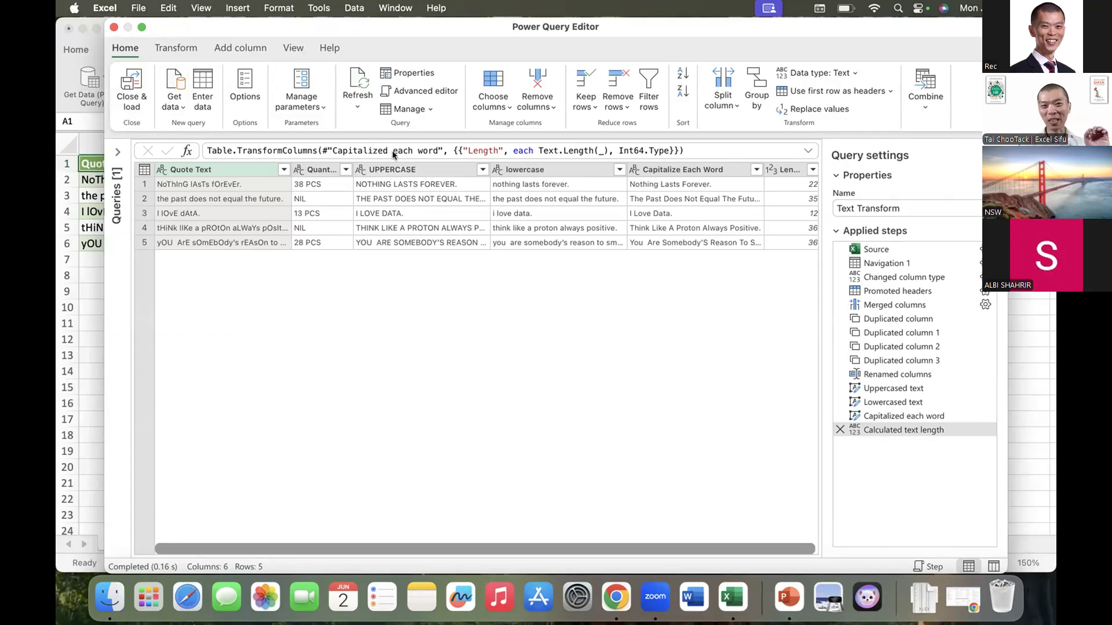
{"action": "mouse_move", "coordinate": [430, 34]}
{"action": "left_mouse_down"}
{"action": "mouse_move", "coordinate": [423, 41]}
{"action": "mouse_move", "coordinate": [438, 36]}
{"action": "left_mouse_up"}
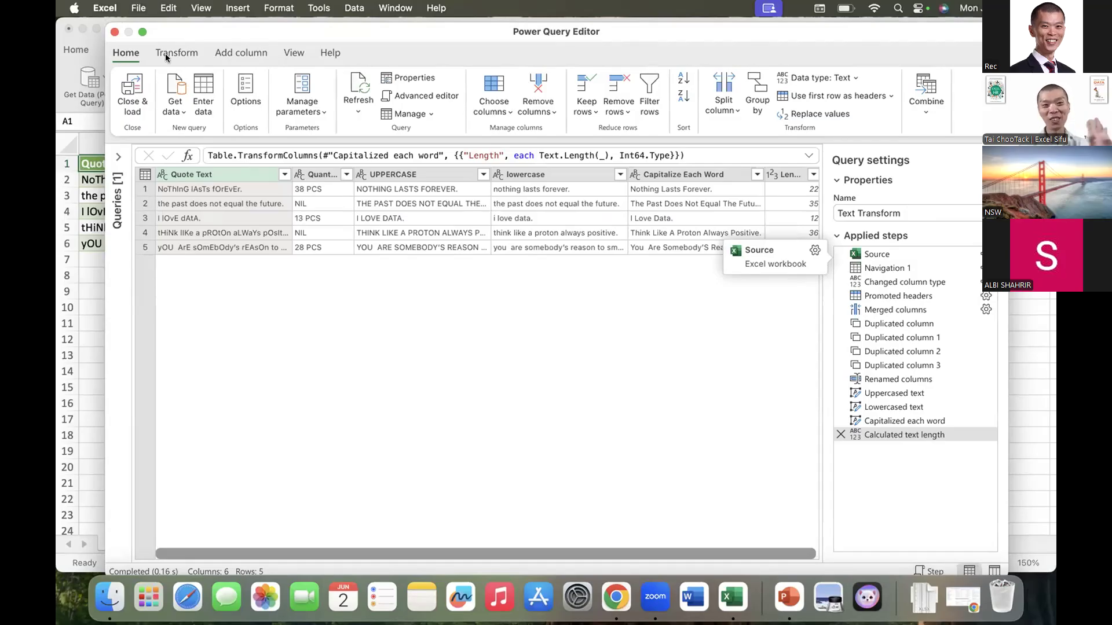
{"action": "left_click", "coordinate": [114, 32]}
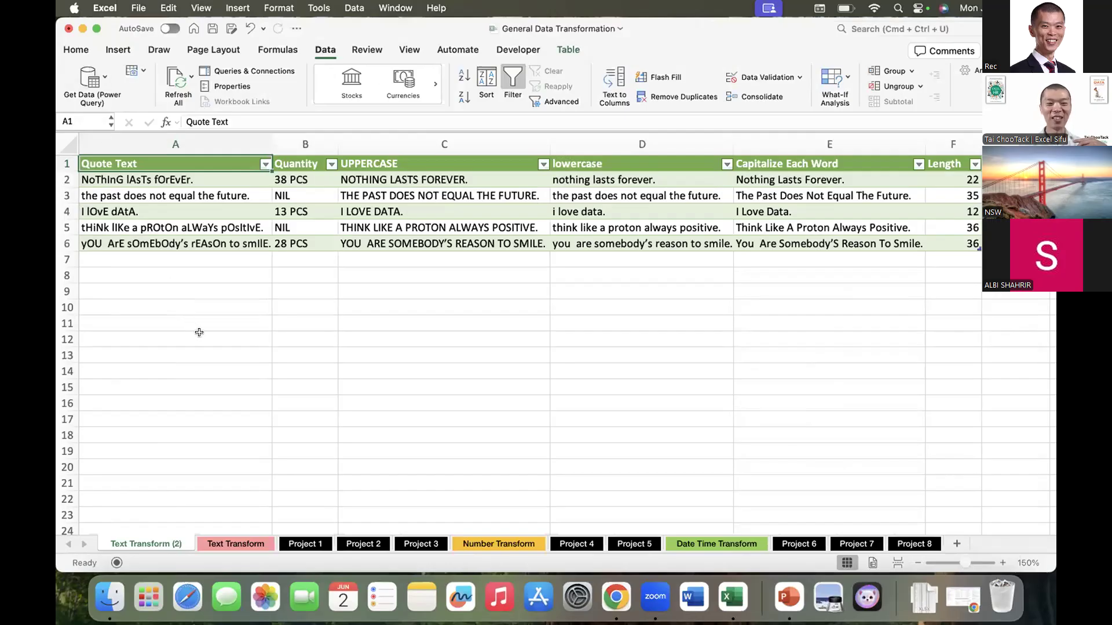
From empty cell A12, bring up the Power Query Editor again and close it.
{"action": "left_click", "coordinate": [200, 332]}
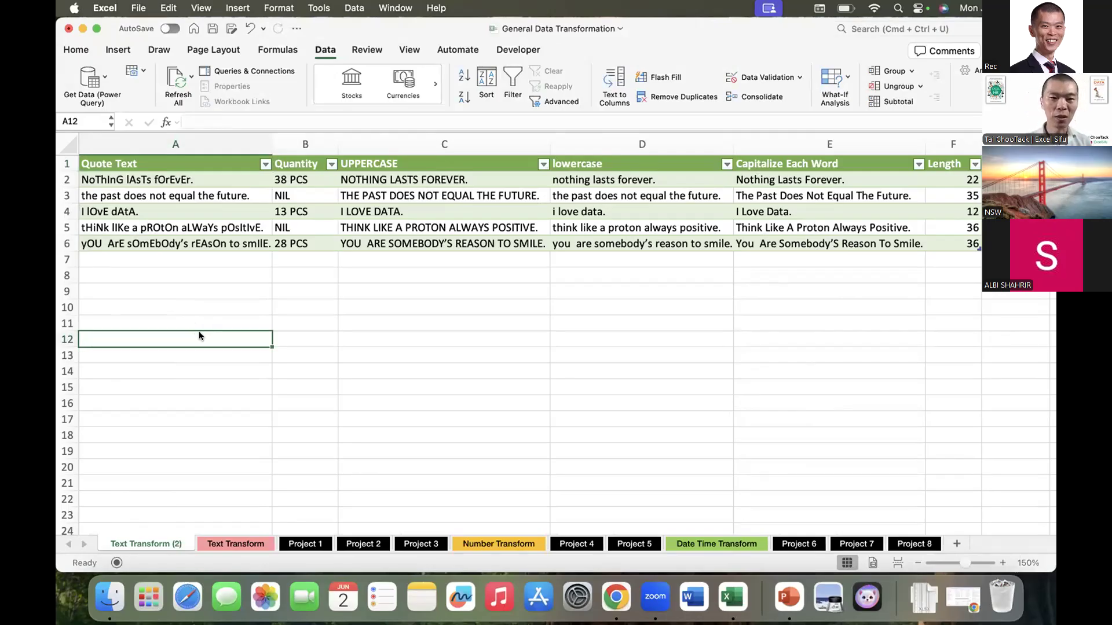
{"action": "key", "text": "super+o"}
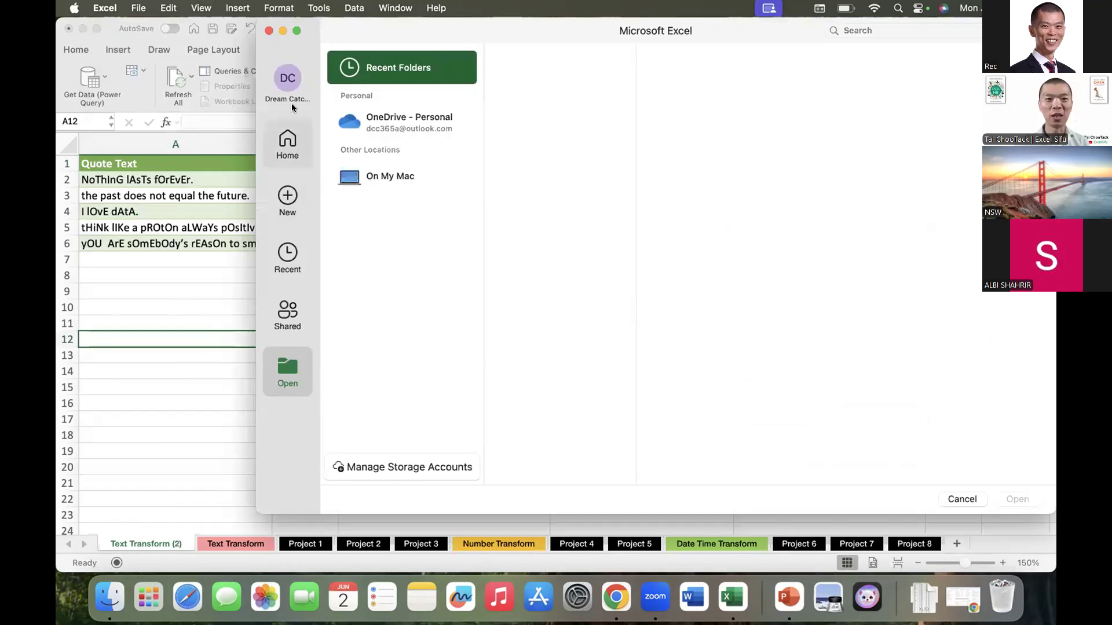
{"action": "left_click", "coordinate": [269, 30]}
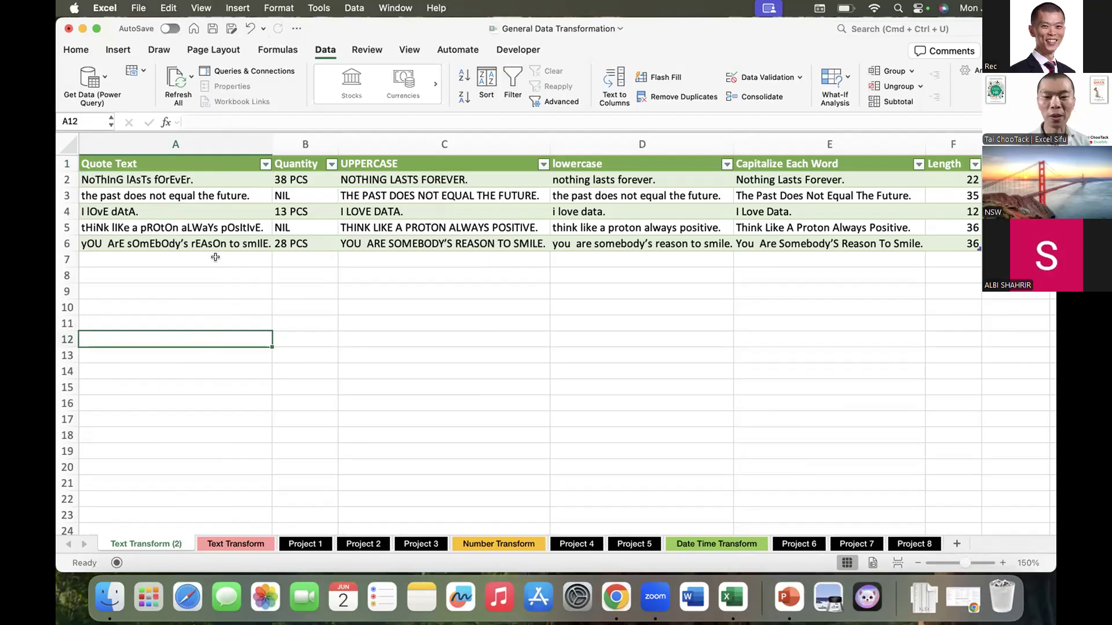
{"action": "key", "text": "XF86AudioRaiseVolume"}
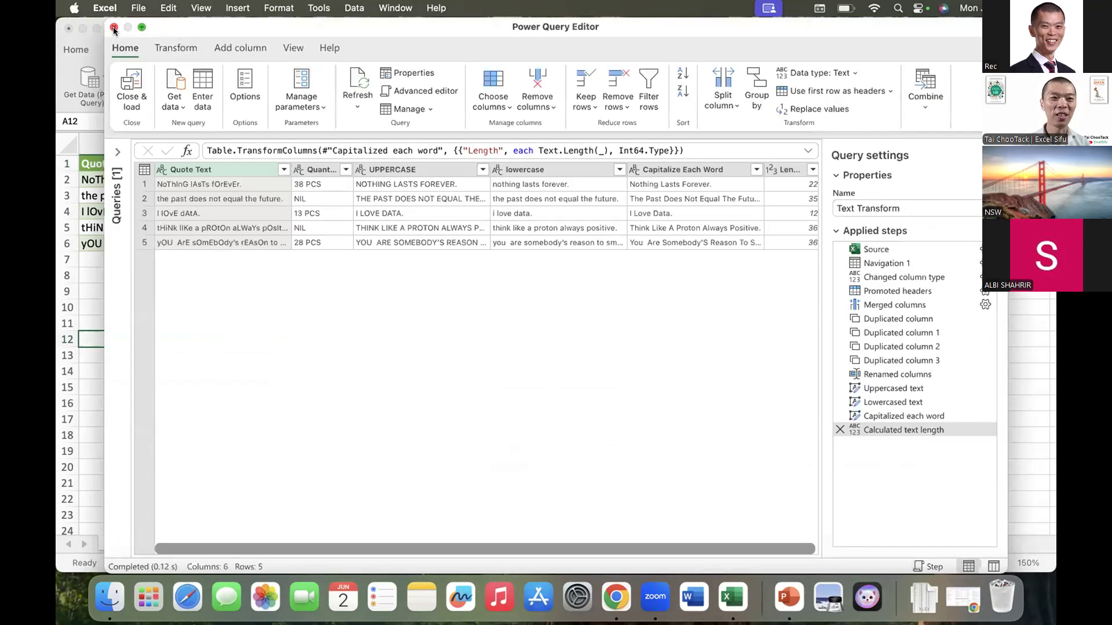
{"action": "left_click", "coordinate": [114, 28]}
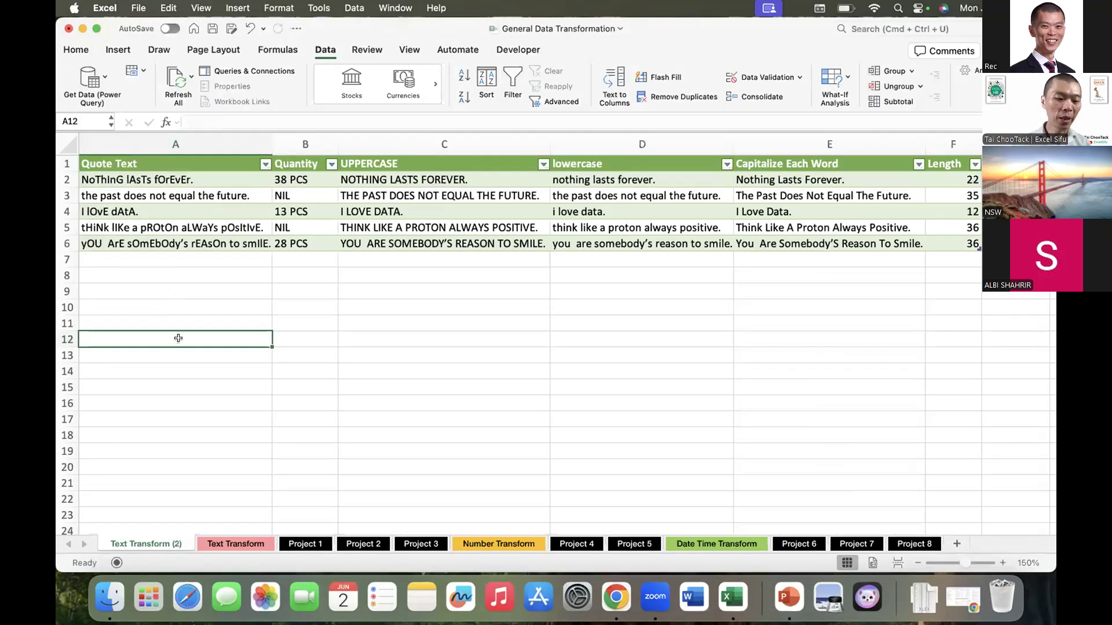
Note the Mac shortcut below the table by entering FN, OPTION and F12 in cells A12 to A14.
{"action": "type", "text": "FN"}
{"action": "key", "text": "Return"}
{"action": "type", "text": "OPTION"}
{"action": "key", "text": "Up"}
{"action": "type", "text": "F"}
{"action": "key", "text": "Escape"}
{"action": "key", "text": "Down"}
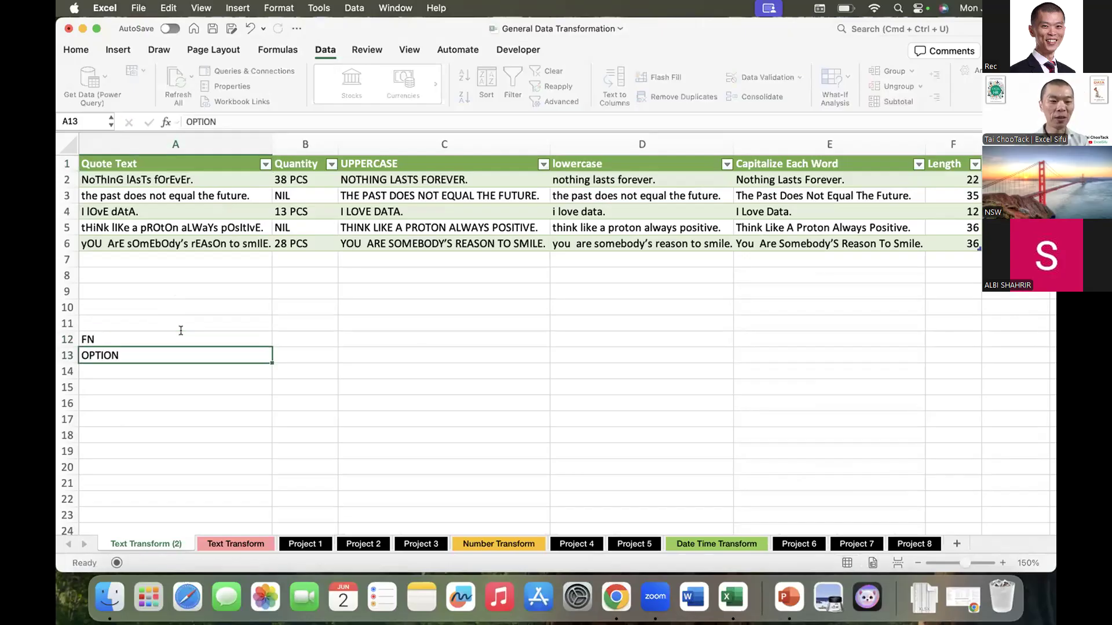
{"action": "key", "text": "Down"}
{"action": "type", "text": "F12"}
{"action": "key", "text": "Return"}
Note the Windows shortcut beside it by entering ALT and F12 in cells C12 and C13.
{"action": "key", "text": "Up"}
{"action": "key", "text": "Up"}
{"action": "key", "text": "Up"}
{"action": "key", "text": "Right"}
{"action": "key", "text": "Right"}
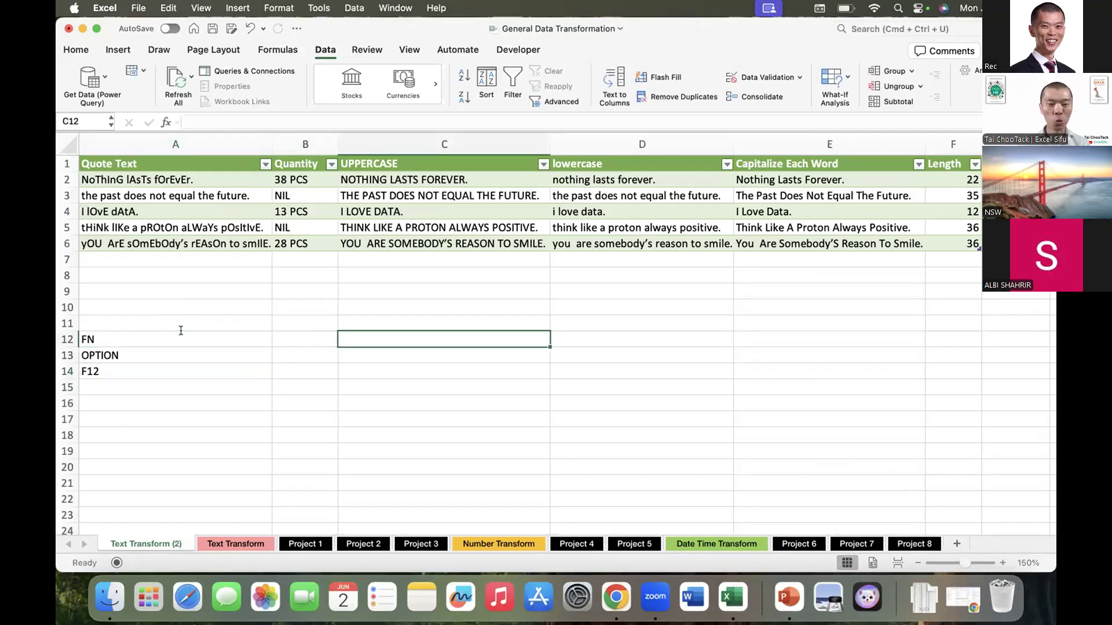
{"action": "type", "text": "ALT"}
{"action": "key", "text": "Return"}
{"action": "type", "text": "F12"}
{"action": "key", "text": "Return"}
{"action": "key", "text": "Up"}
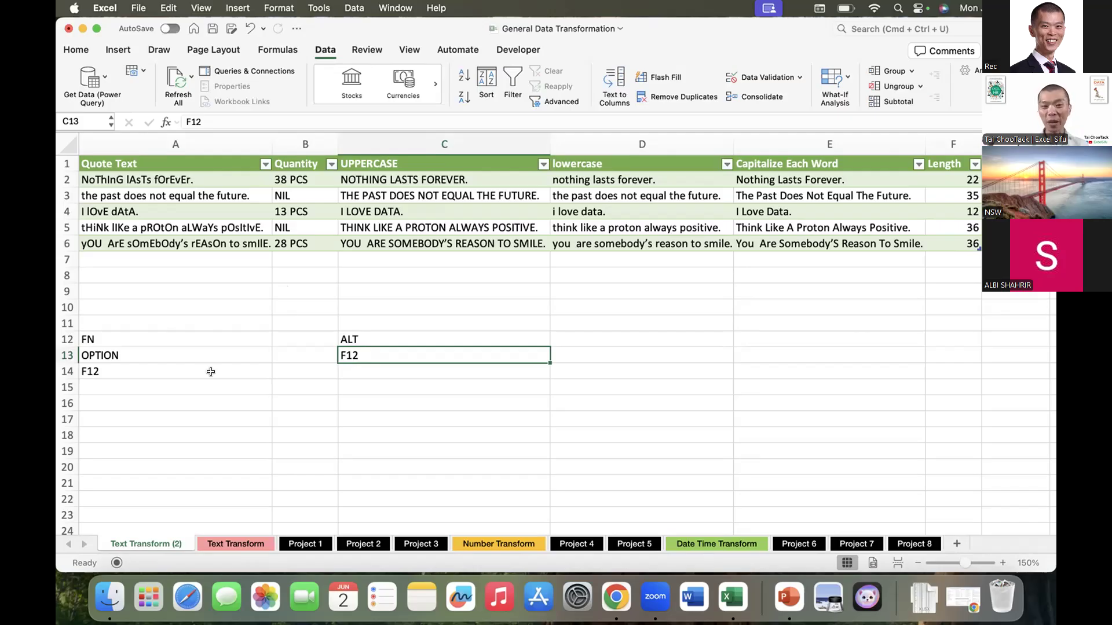
Select the shortcut notes in A12:A14, reopen the Power Query Editor and expand its Queries list.
{"action": "left_click_drag", "start_coordinate": [142, 339], "coordinate": [139, 361]}
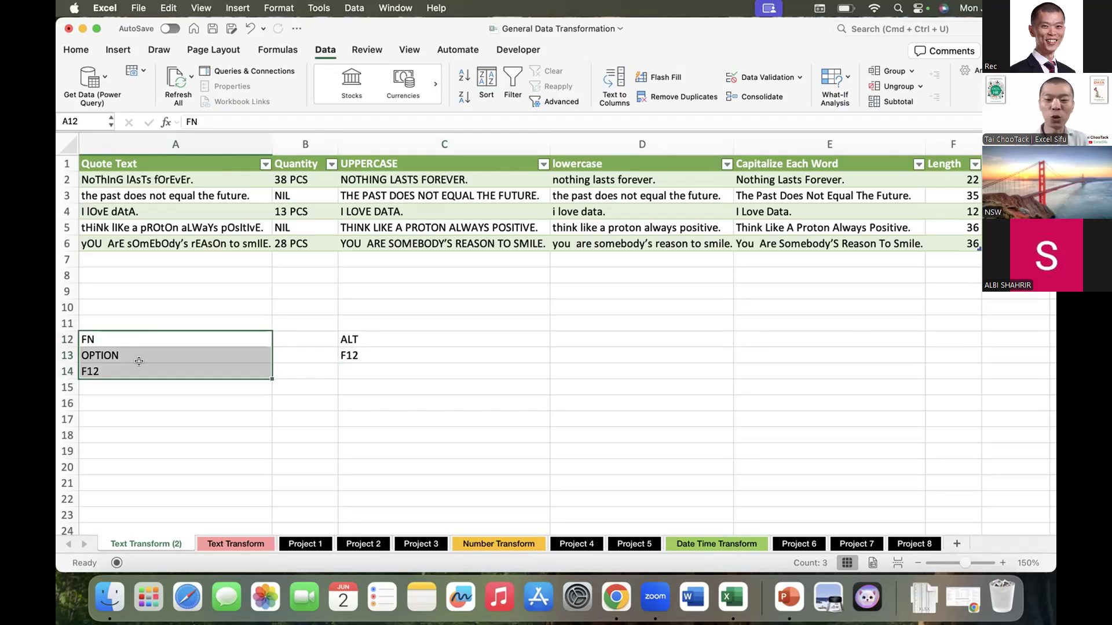
{"action": "key", "text": "alt+F12"}
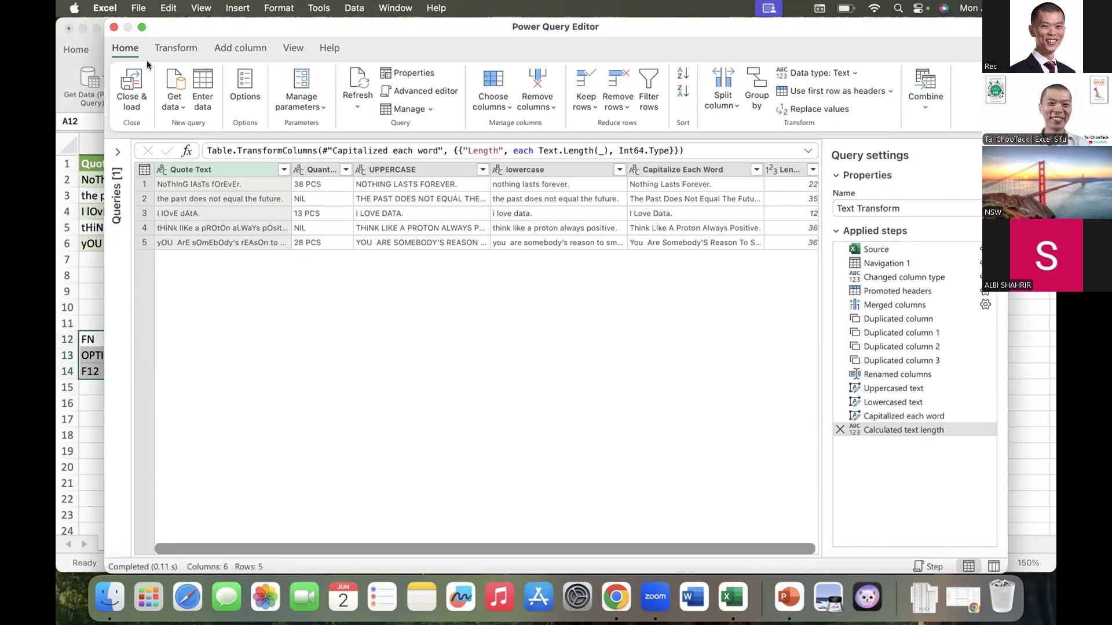
{"action": "left_click", "coordinate": [114, 27]}
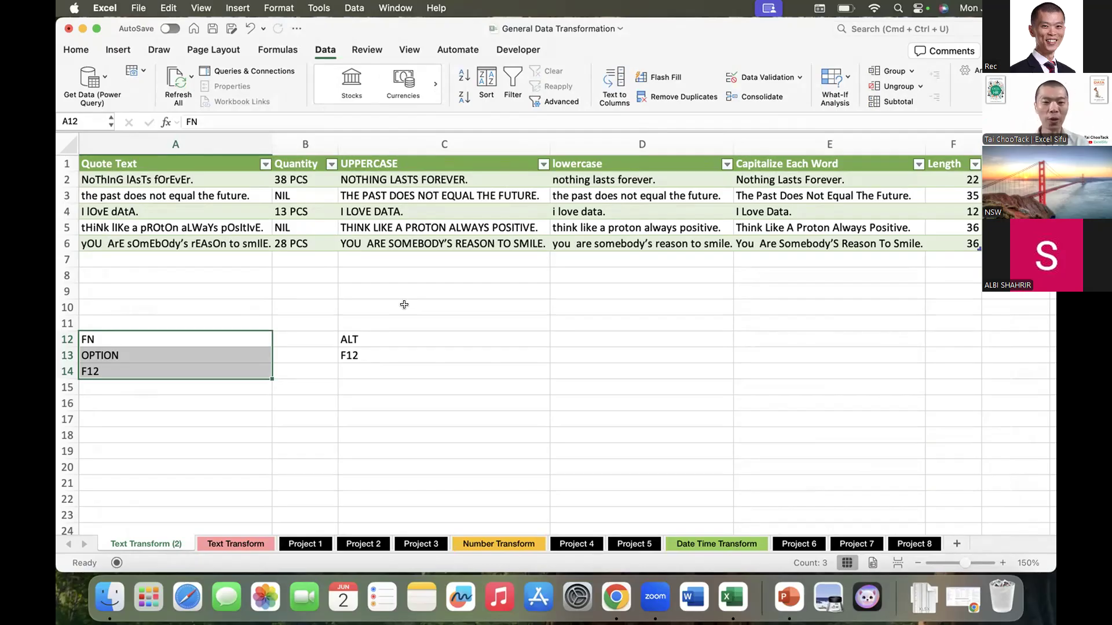
{"action": "key", "text": "alt+F12"}
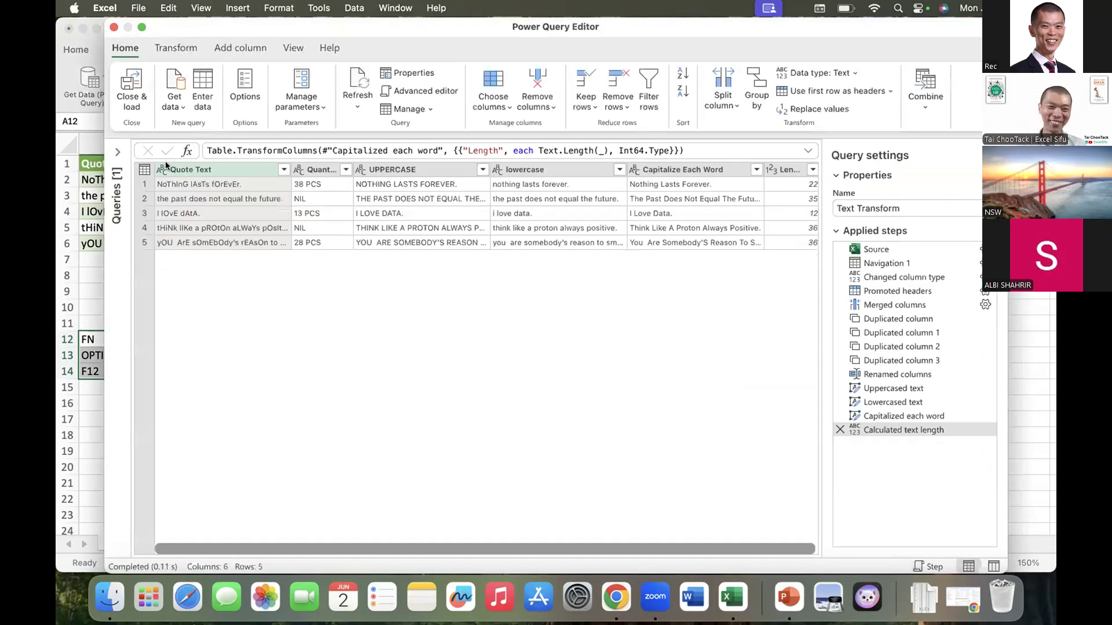
{"action": "left_click", "coordinate": [117, 152]}
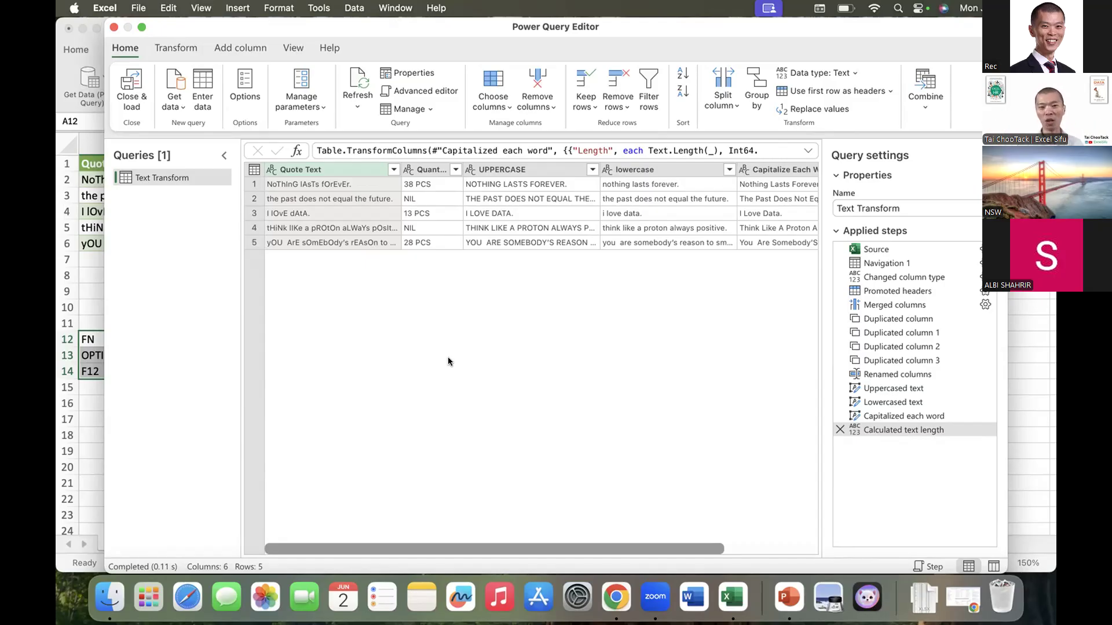
Split the Quantity column by delimiter, using Space as the separator.
{"action": "left_click", "coordinate": [431, 168]}
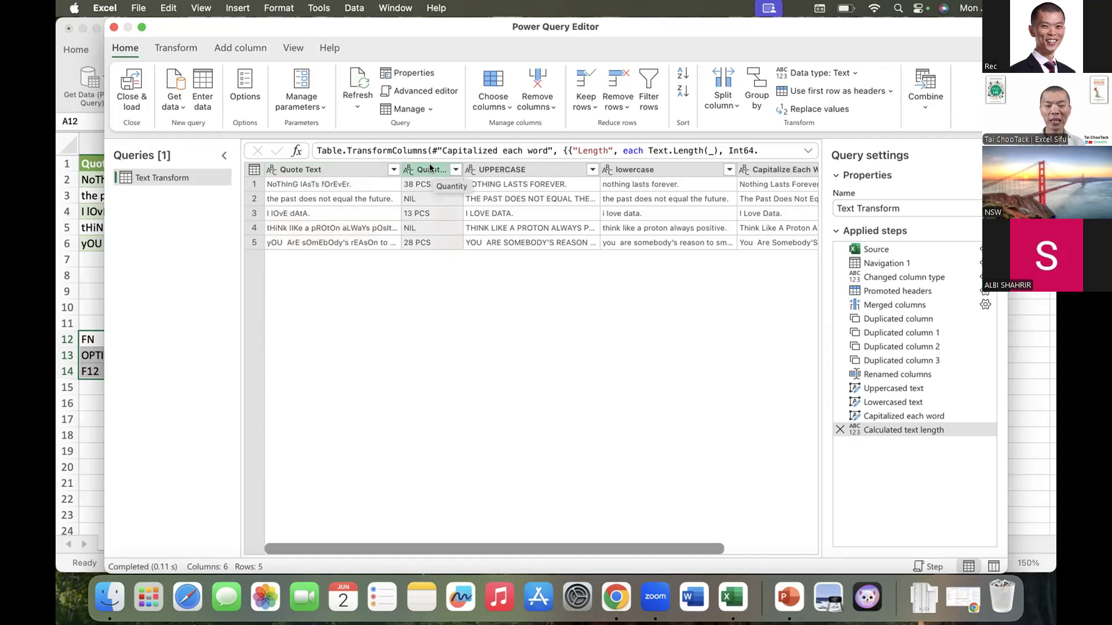
{"action": "right_click", "coordinate": [430, 168]}
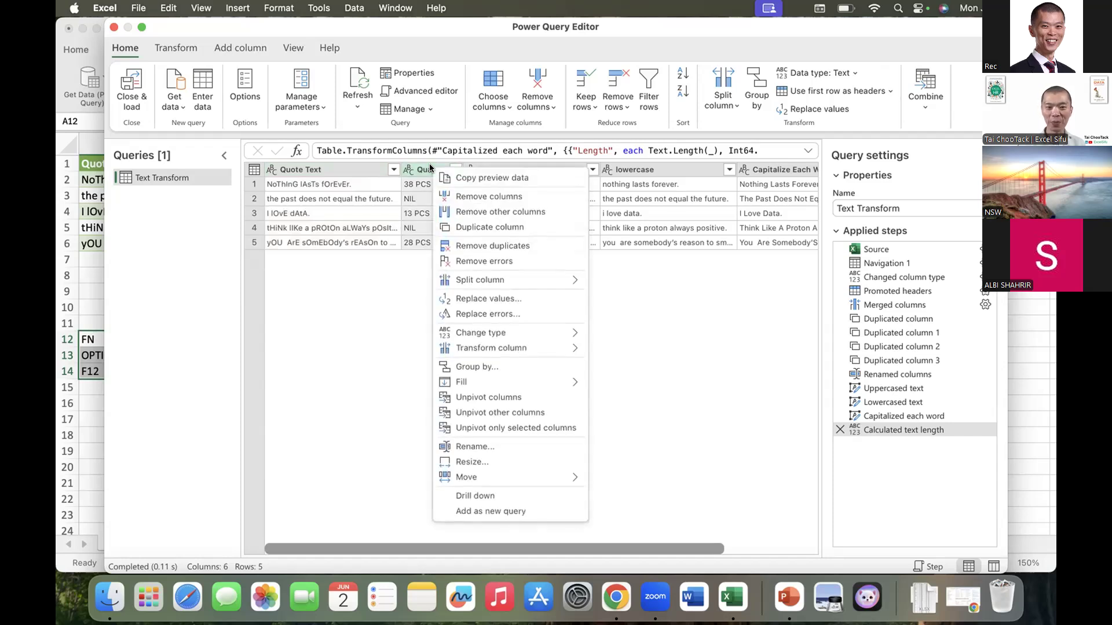
{"action": "mouse_move", "coordinate": [458, 284]}
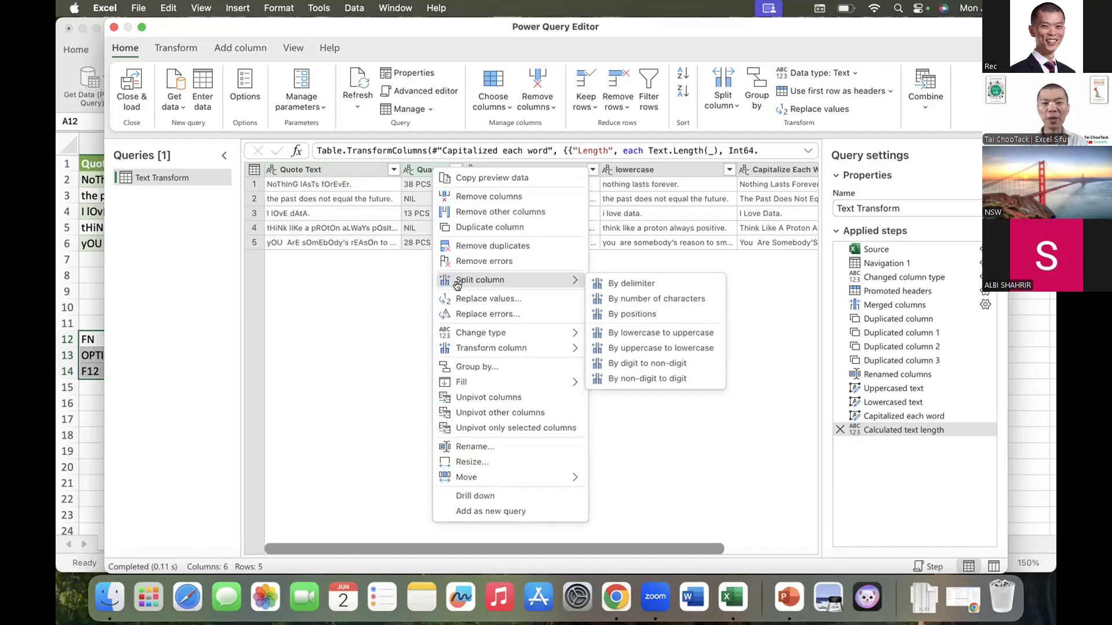
{"action": "left_click", "coordinate": [615, 284]}
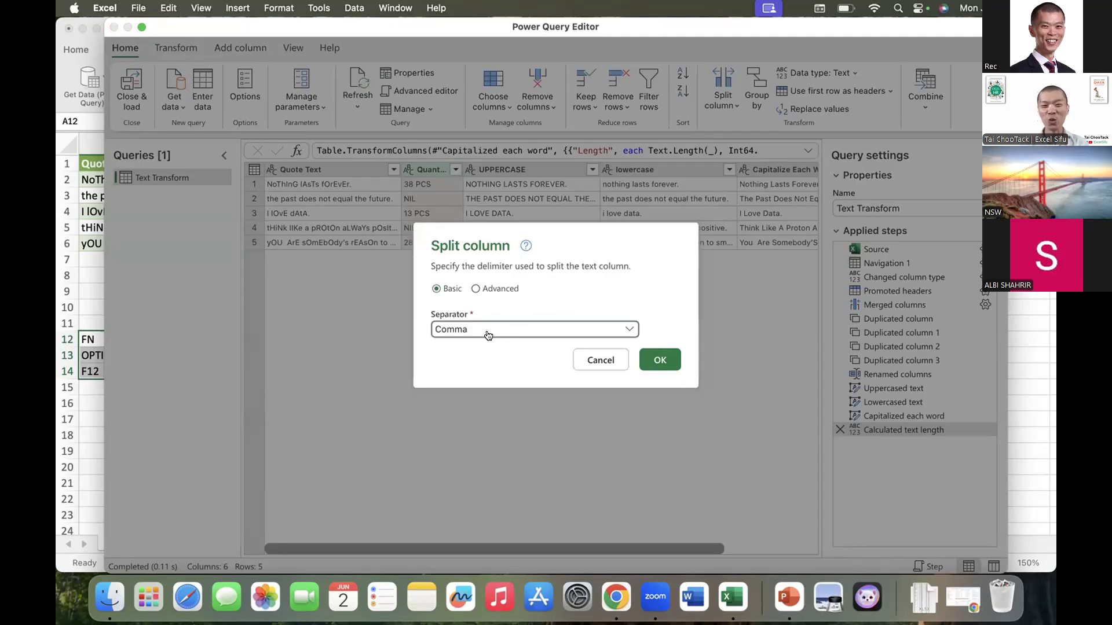
{"action": "left_click", "coordinate": [489, 335]}
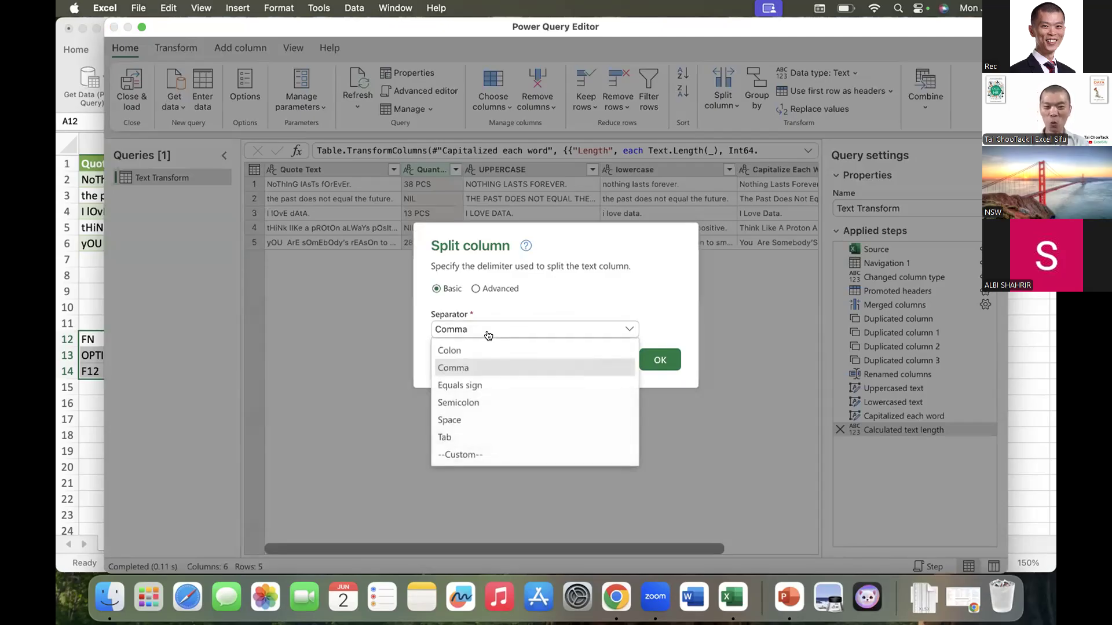
{"action": "left_click", "coordinate": [466, 419]}
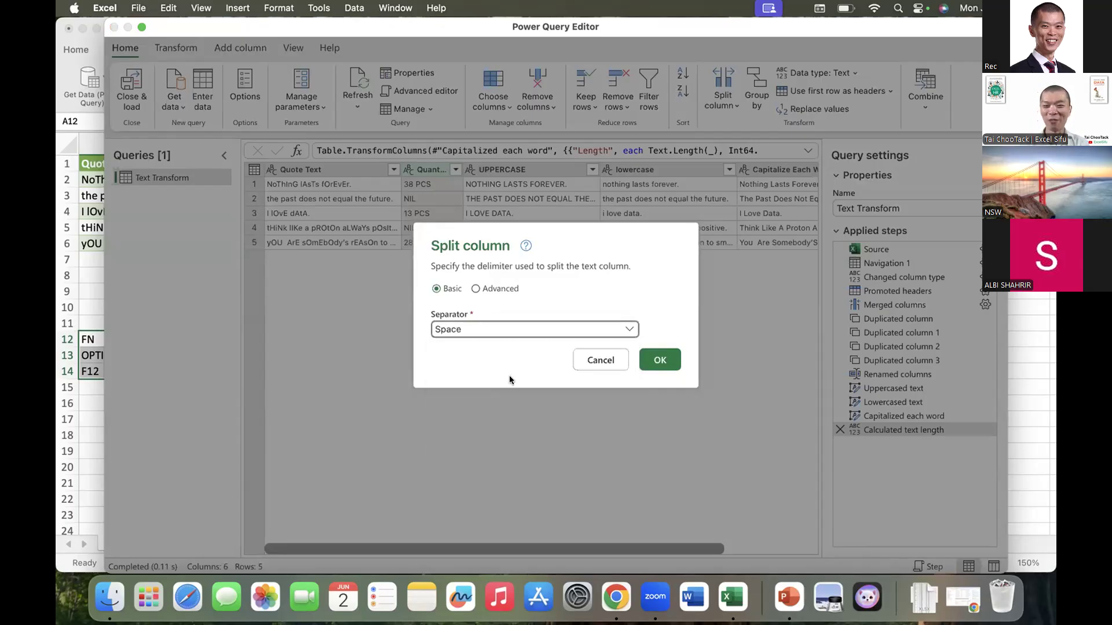
{"action": "left_click", "coordinate": [664, 361]}
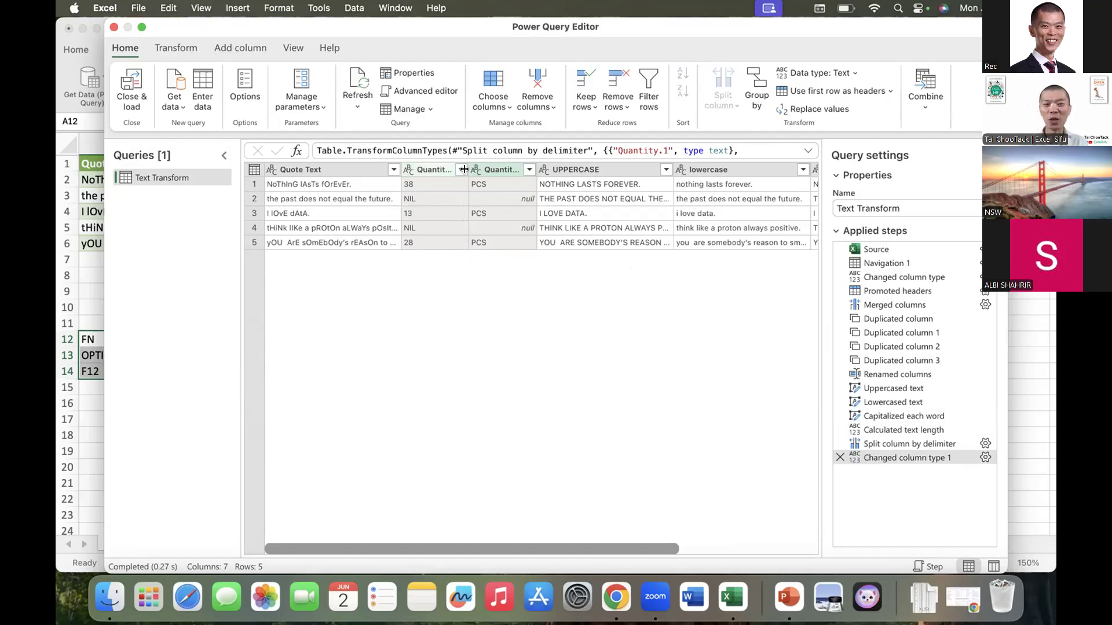
Widen the two split quantity columns and rename Quantity.1 as Quantity.
{"action": "left_click_drag", "start_coordinate": [464, 169], "coordinate": [508, 169]}
{"action": "double_click", "coordinate": [574, 162]}
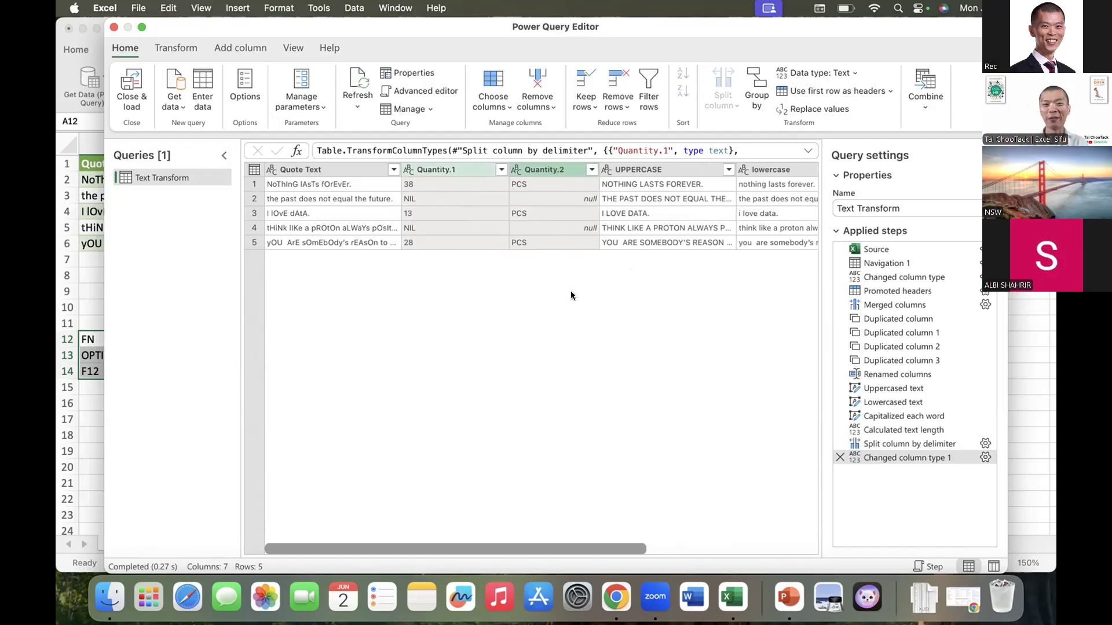
{"action": "left_click", "coordinate": [447, 168], "text": "shift"}
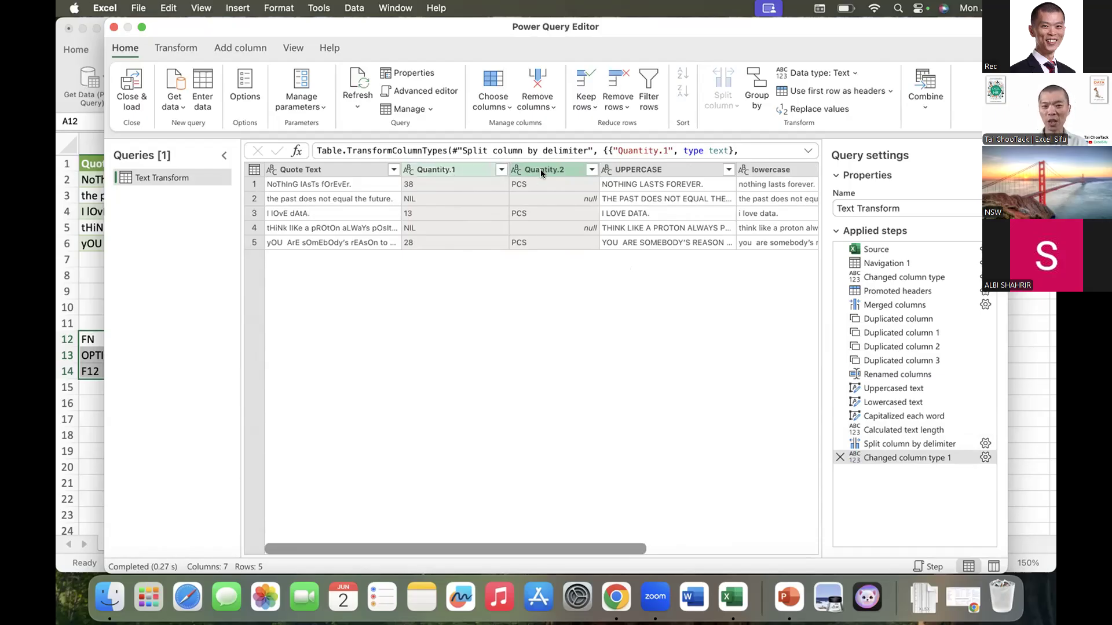
{"action": "left_click", "coordinate": [453, 166]}
{"action": "key", "text": "BackSpace"}
{"action": "key", "text": "BackSpace"}
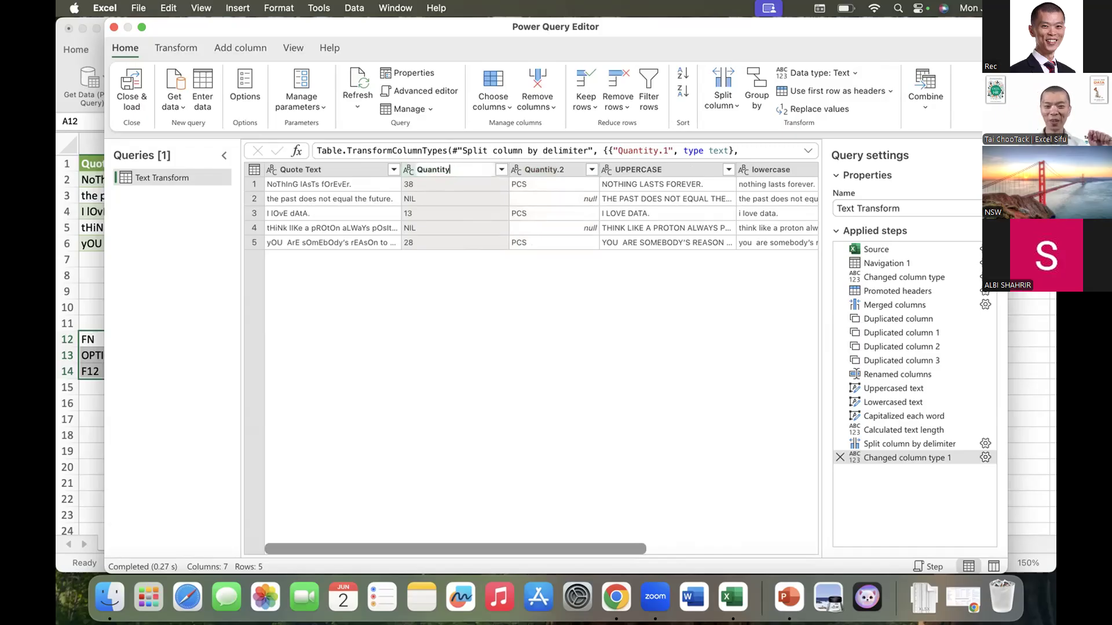
{"action": "key", "text": "Return"}
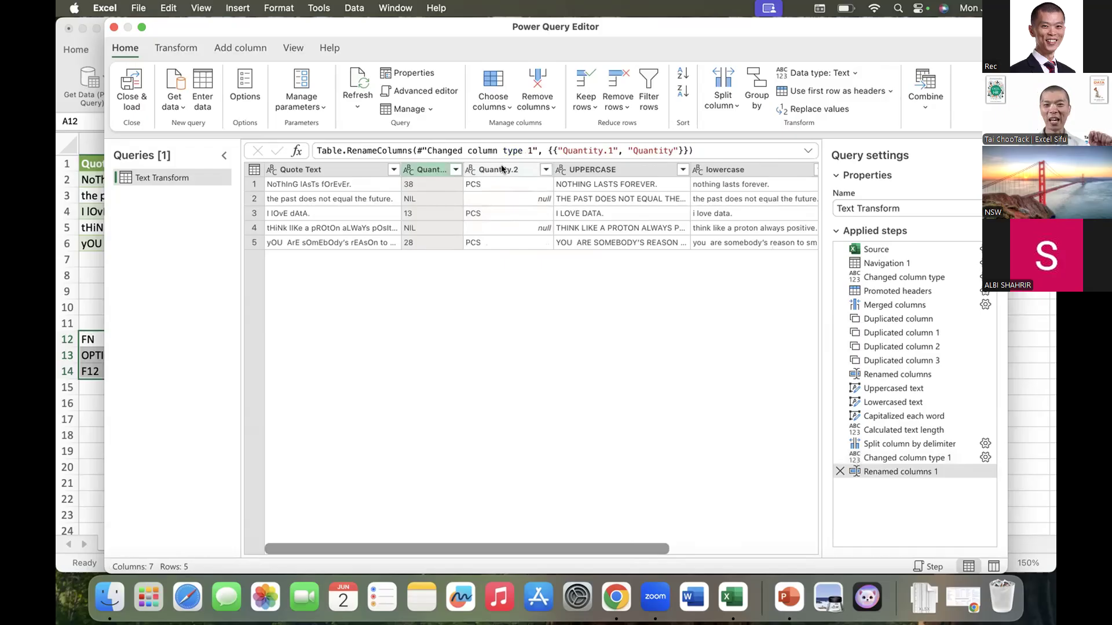
Rename the Quantity.2 column as UOM and widen the Quantity column to fit its header.
{"action": "double_click", "coordinate": [506, 171]}
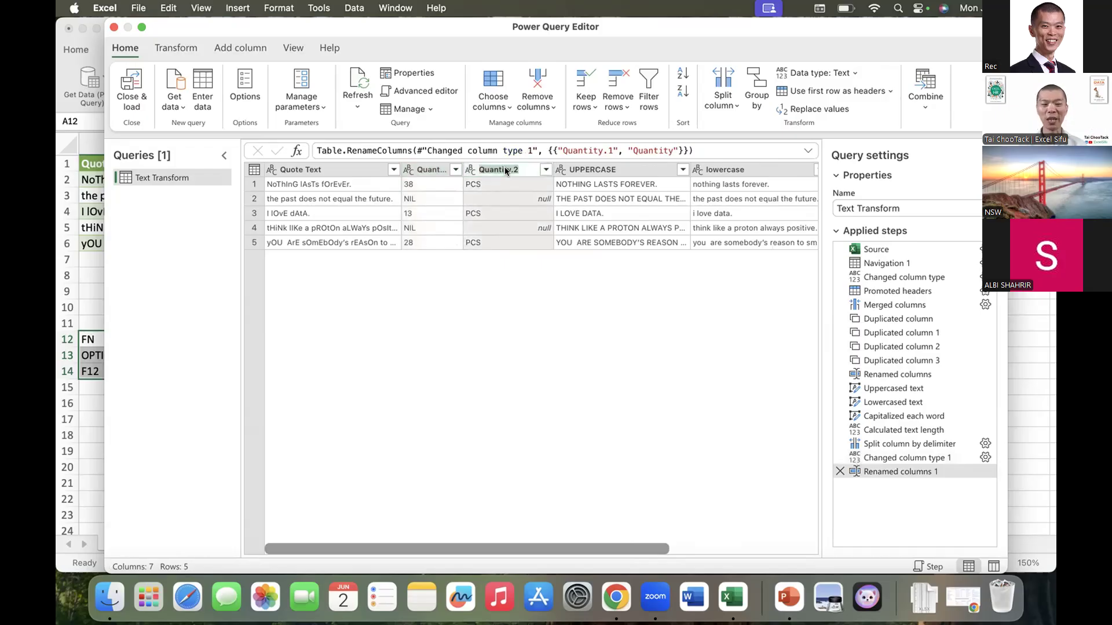
{"action": "type", "text": "Unit"}
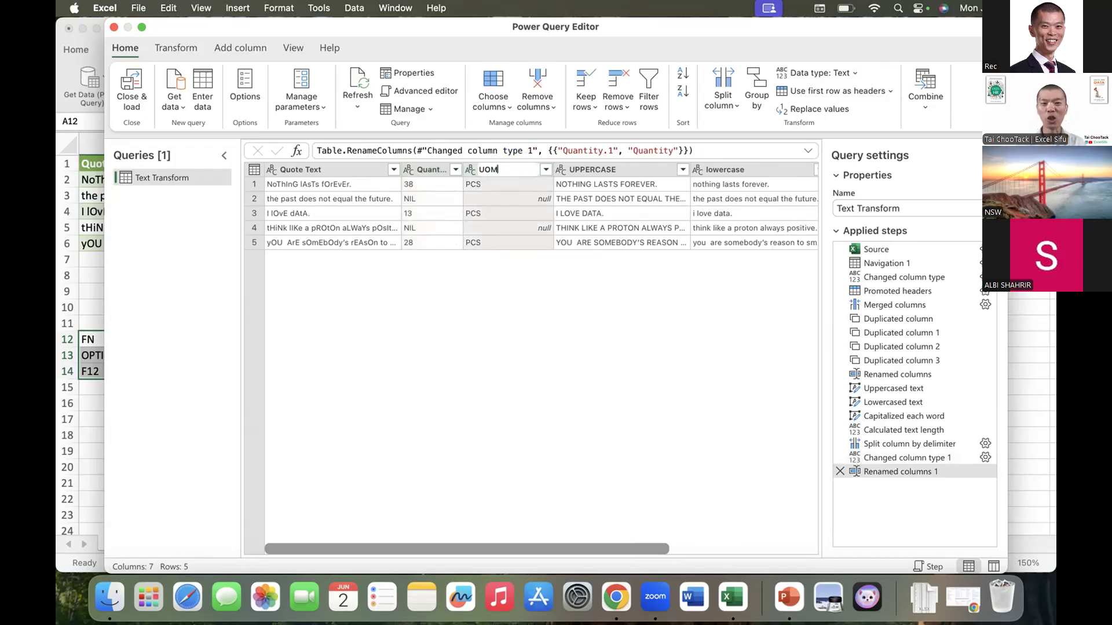
{"action": "key", "text": "Return"}
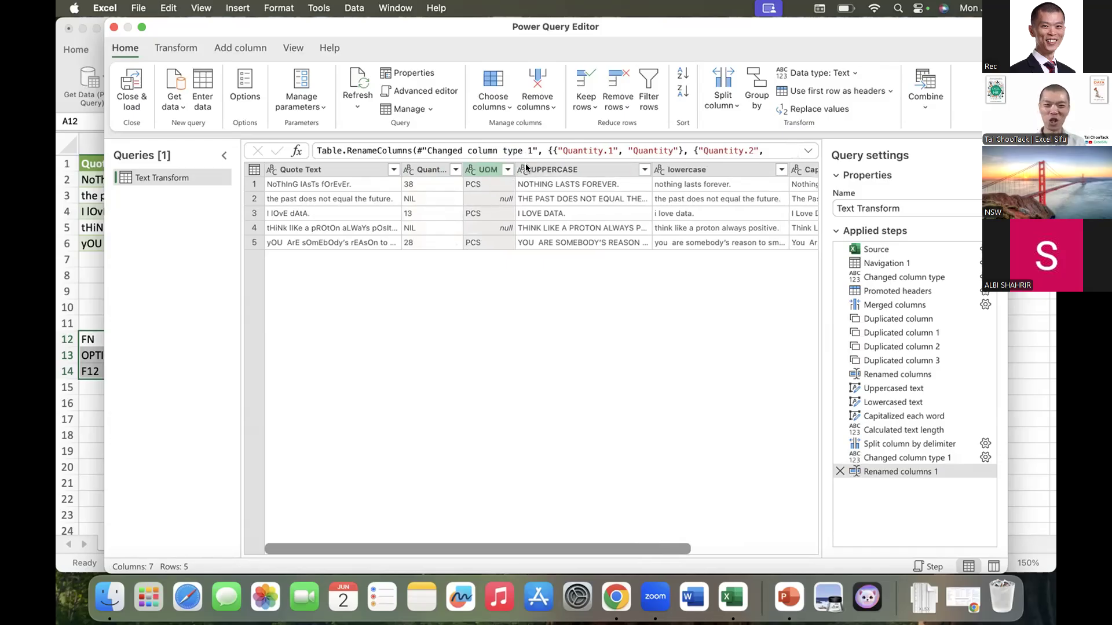
{"action": "double_click", "coordinate": [463, 169]}
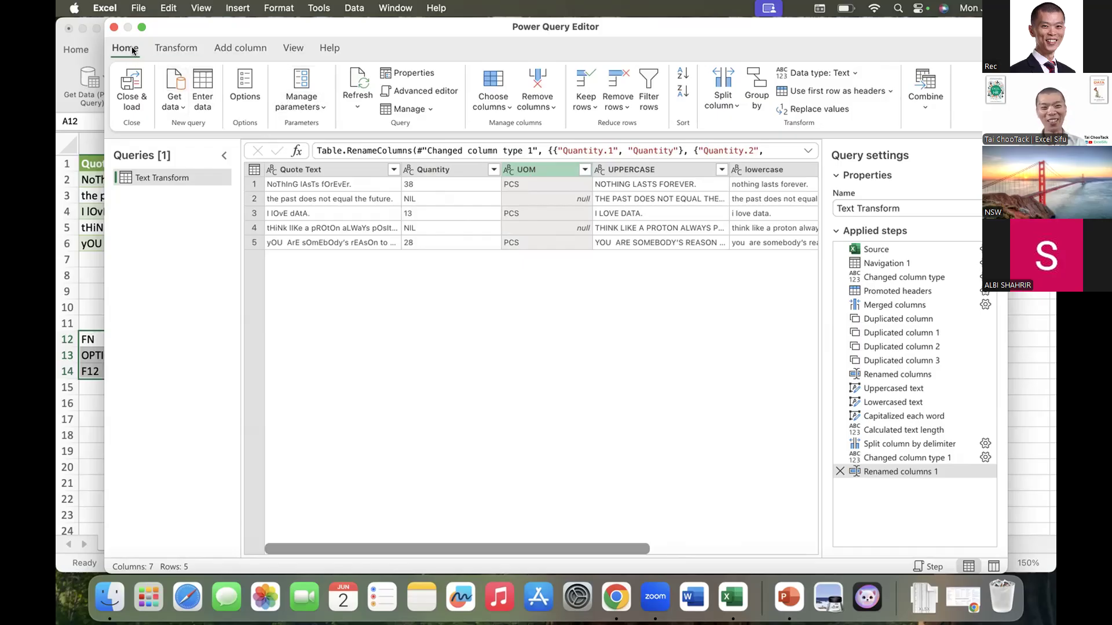
Close and load the query back to the sheet, and clear the shortcut notes in A12:C15.
{"action": "left_click", "coordinate": [133, 85]}
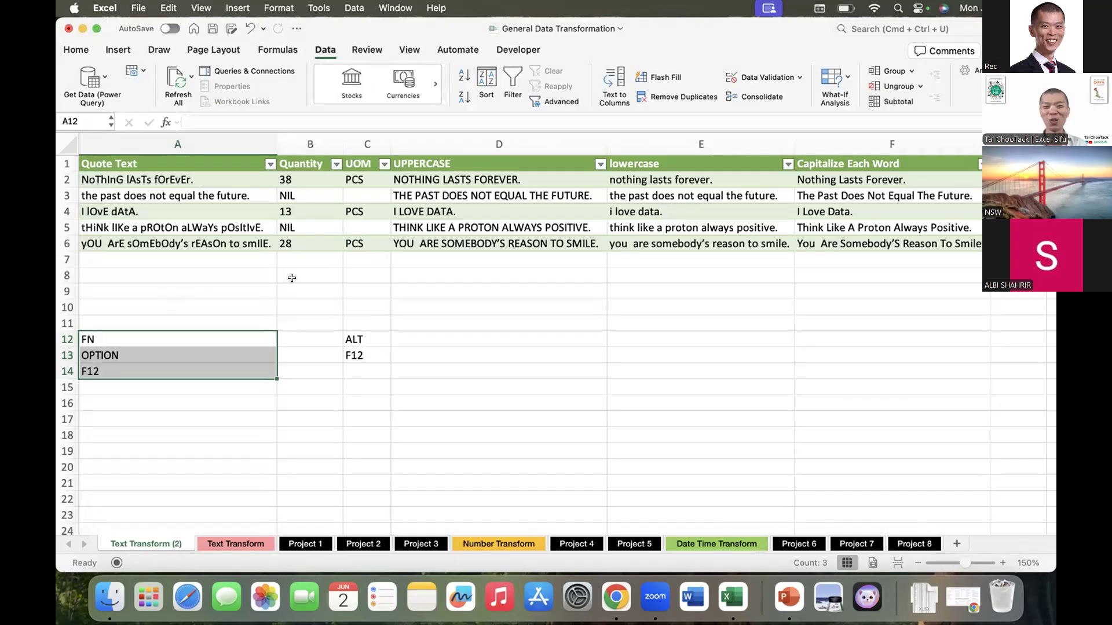
{"action": "left_click_drag", "start_coordinate": [314, 168], "coordinate": [357, 237]}
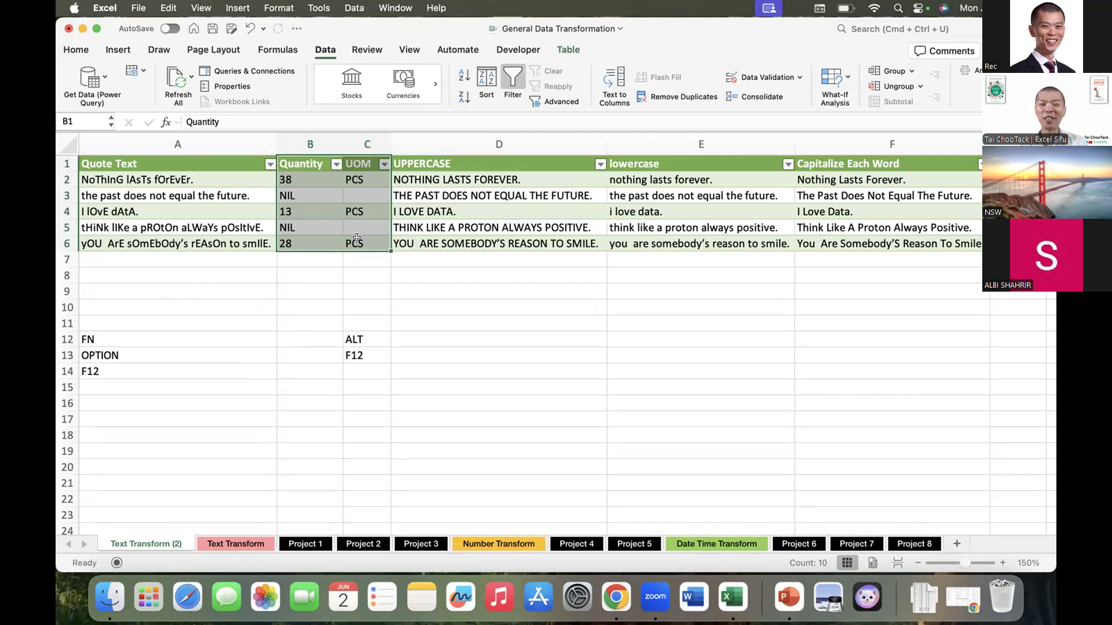
{"action": "left_click_drag", "start_coordinate": [127, 340], "coordinate": [336, 376]}
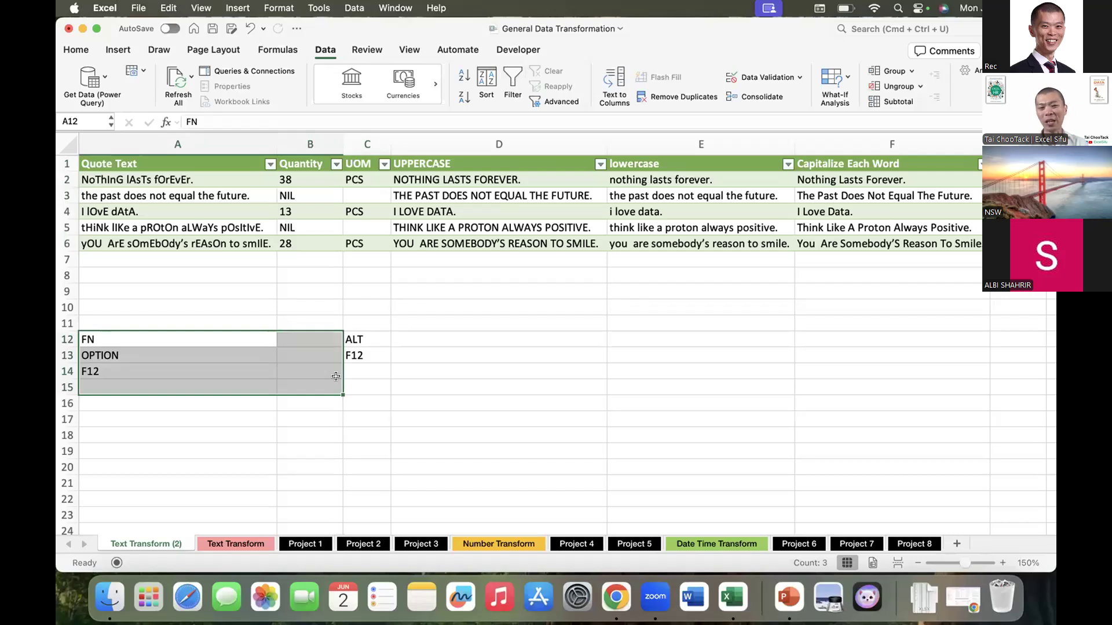
{"action": "key", "text": "shift+Right"}
{"action": "key", "text": "Delete"}
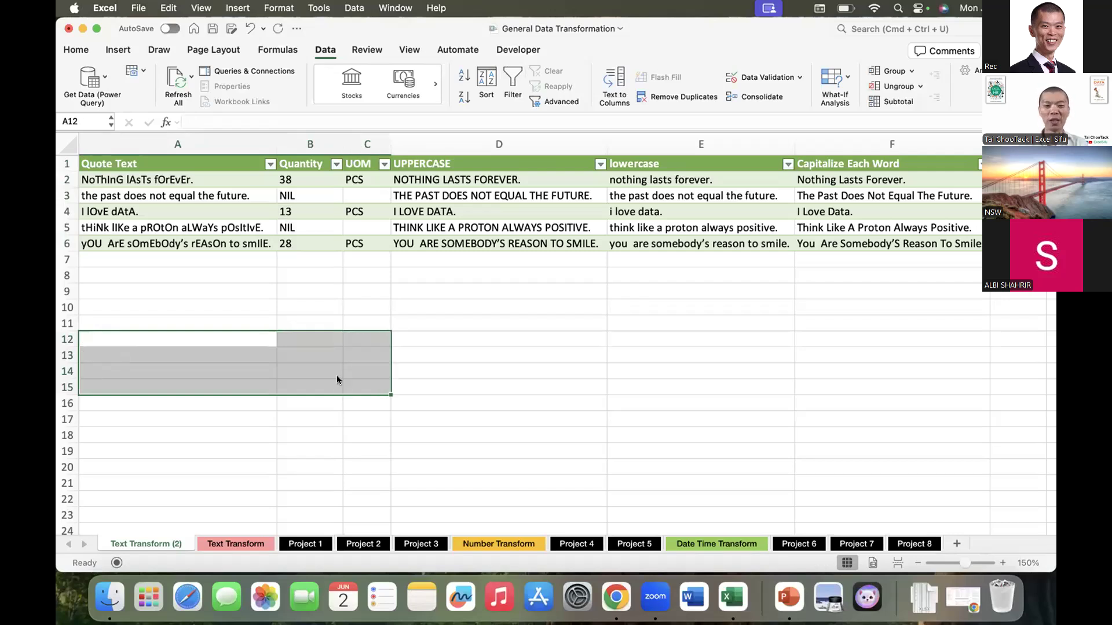
Total the table's Quantity column in cell B10 with =SUM(Text_Transform[Quantity]).
{"action": "left_click", "coordinate": [309, 306]}
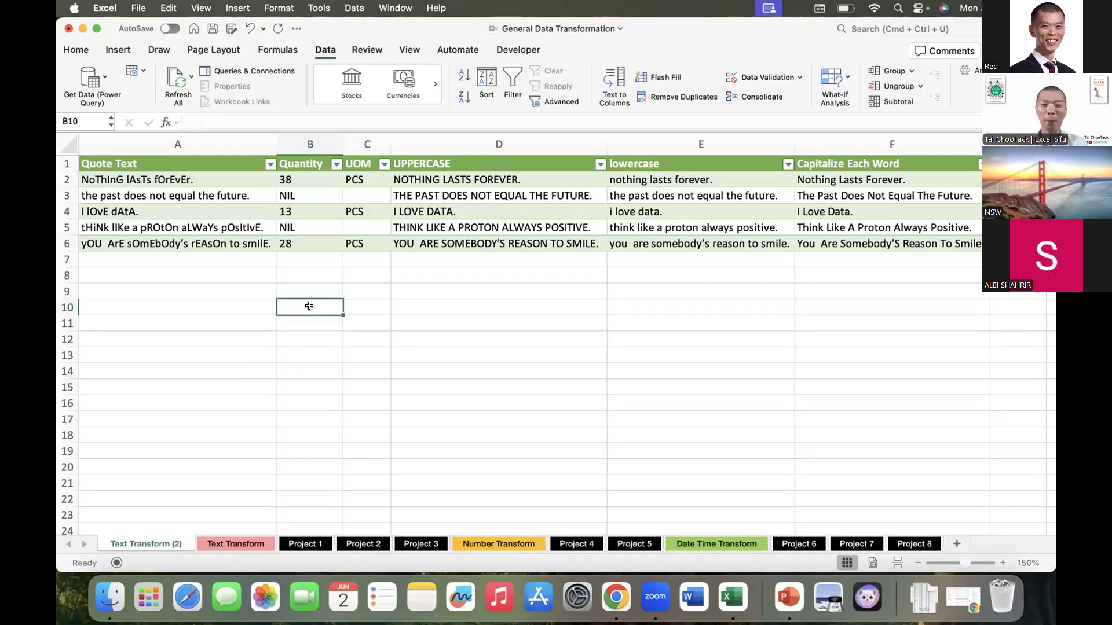
{"action": "type", "text": "="}
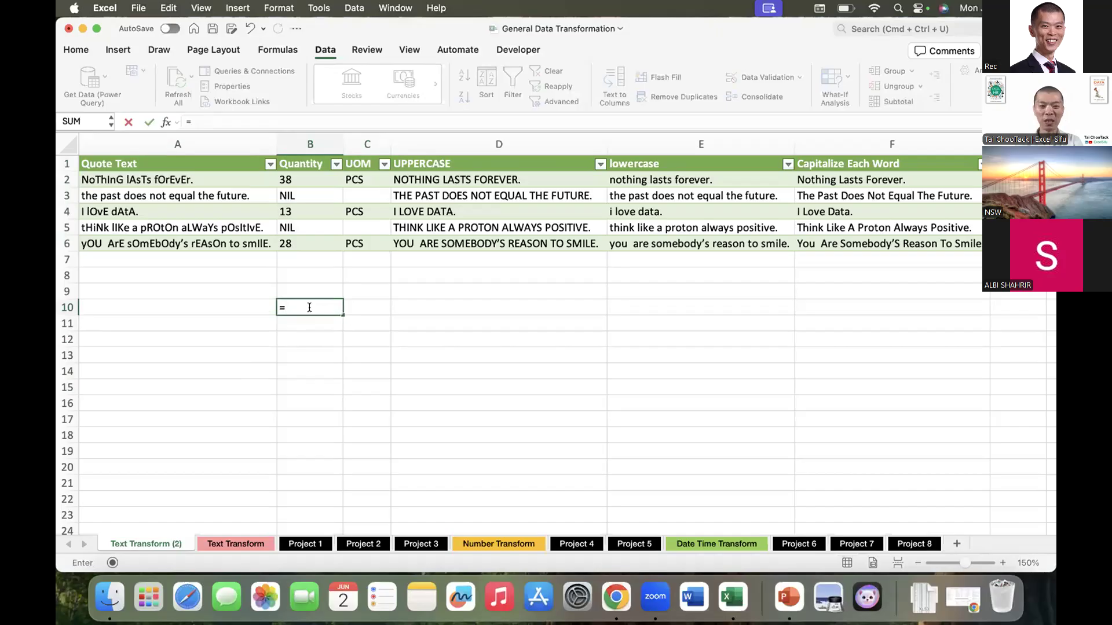
{"action": "type", "text": "sum"}
{"action": "key", "text": "Tab"}
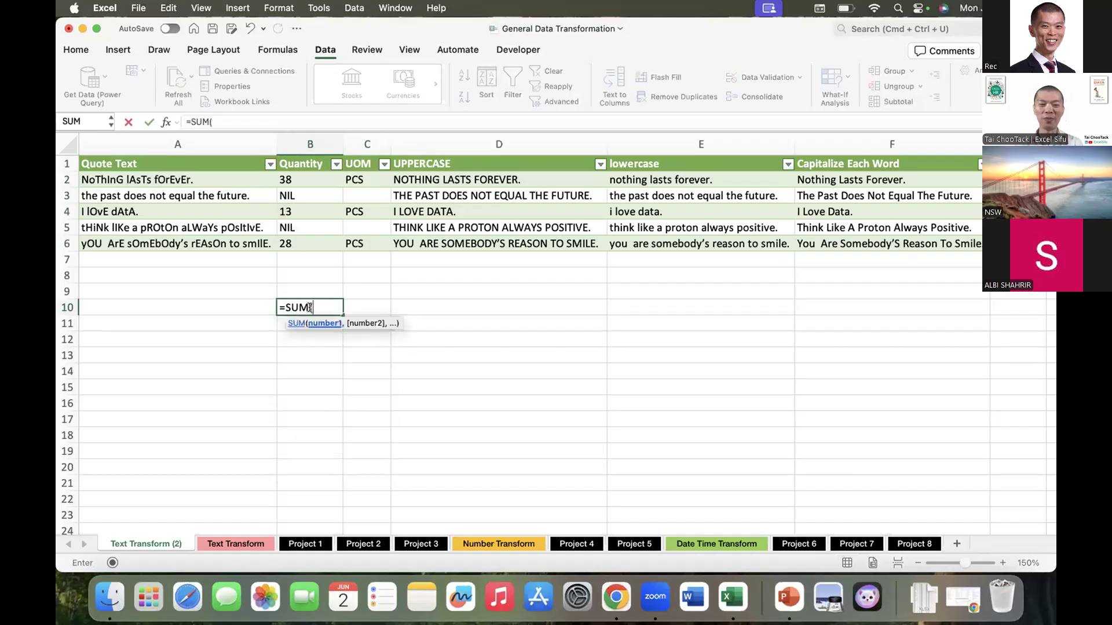
{"action": "left_click_drag", "start_coordinate": [293, 181], "coordinate": [293, 233]}
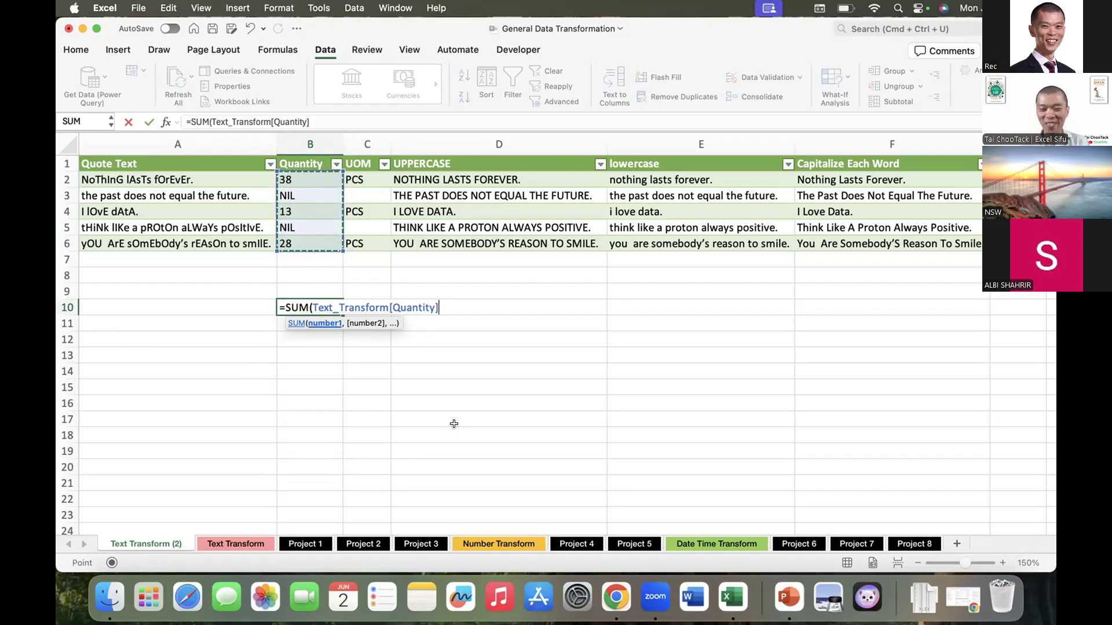
{"action": "key", "text": "Return"}
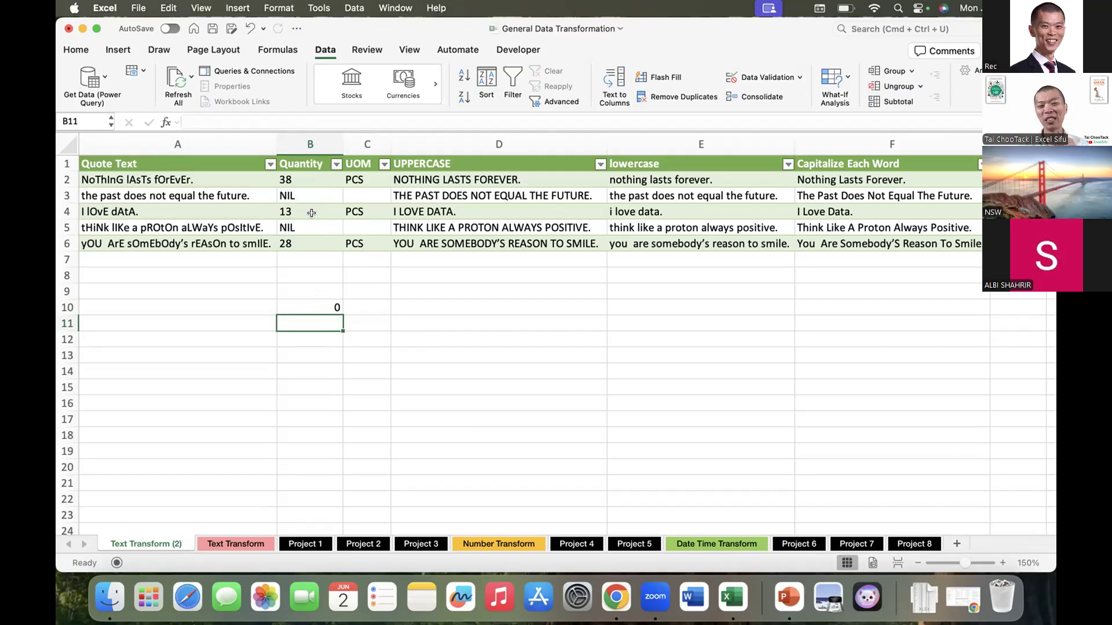
Examine the Quantity values in B2:B6 and the SUM formula in B10.
{"action": "left_click_drag", "start_coordinate": [308, 177], "coordinate": [302, 235]}
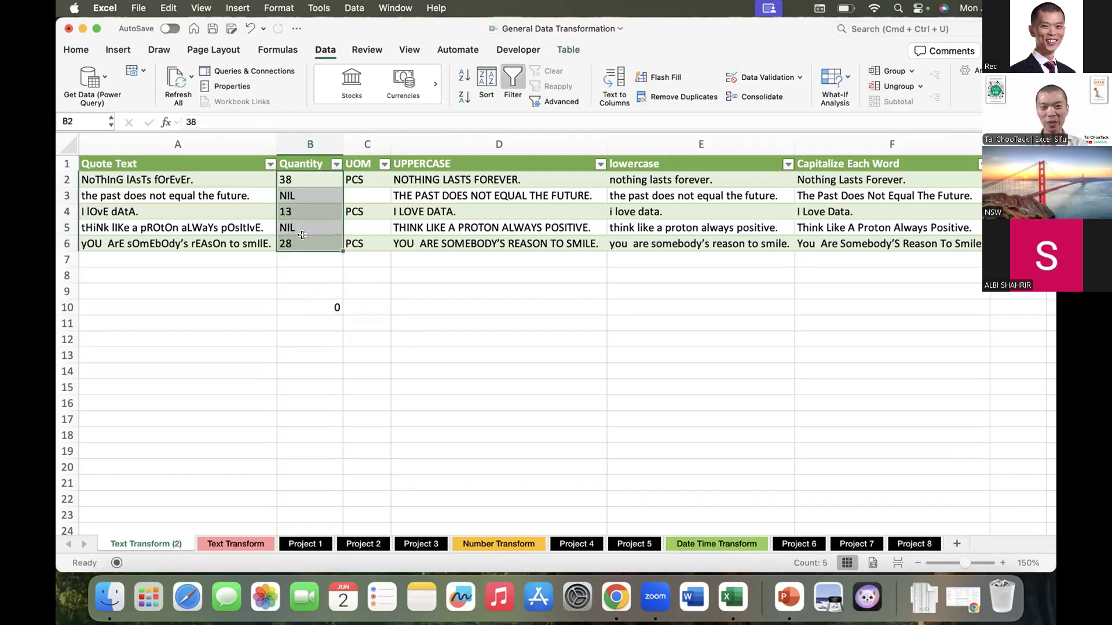
{"action": "double_click", "coordinate": [309, 307]}
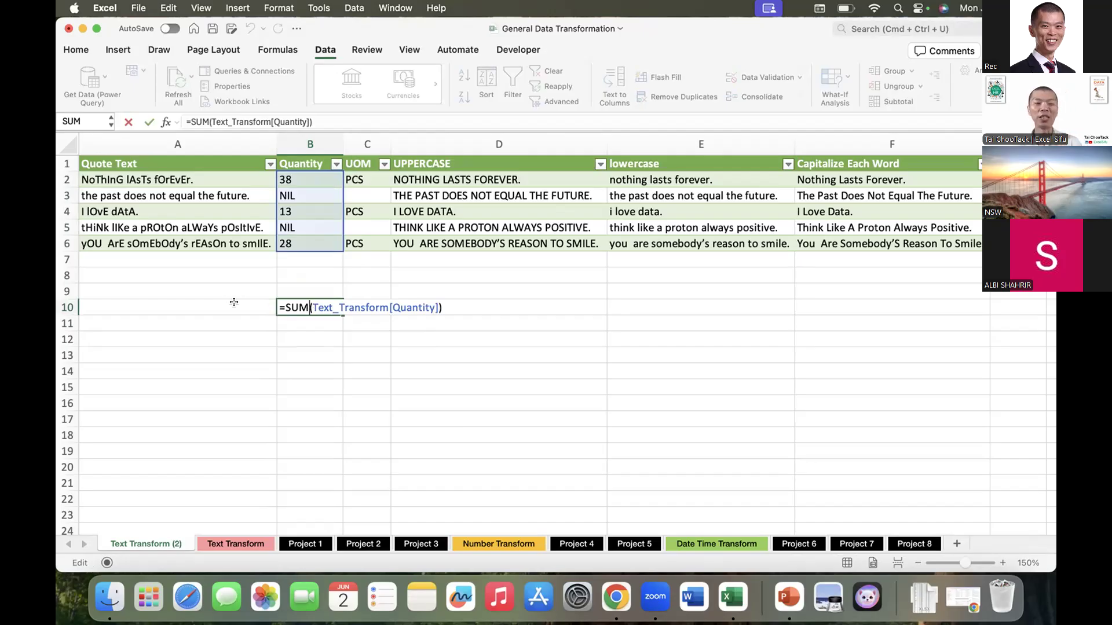
{"action": "type", "text": "`"}
Enter the note "PQ is strong typed" in cell A12 below the table.
{"action": "left_click", "coordinate": [215, 302]}
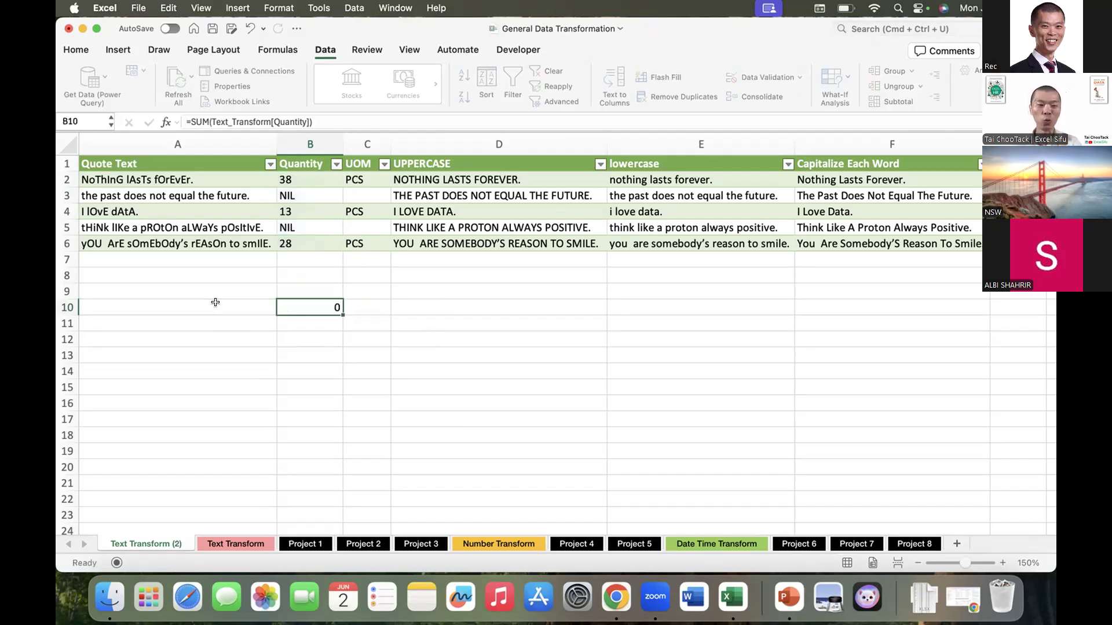
{"action": "key", "text": "Return"}
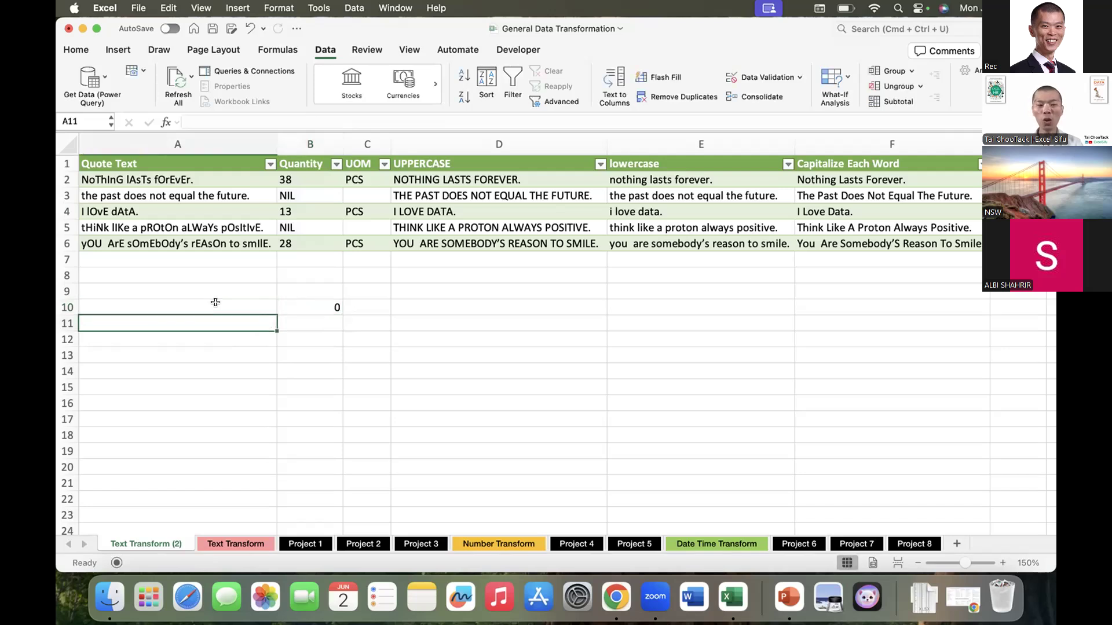
{"action": "key", "text": "Return"}
{"action": "type", "text": "Powr"}
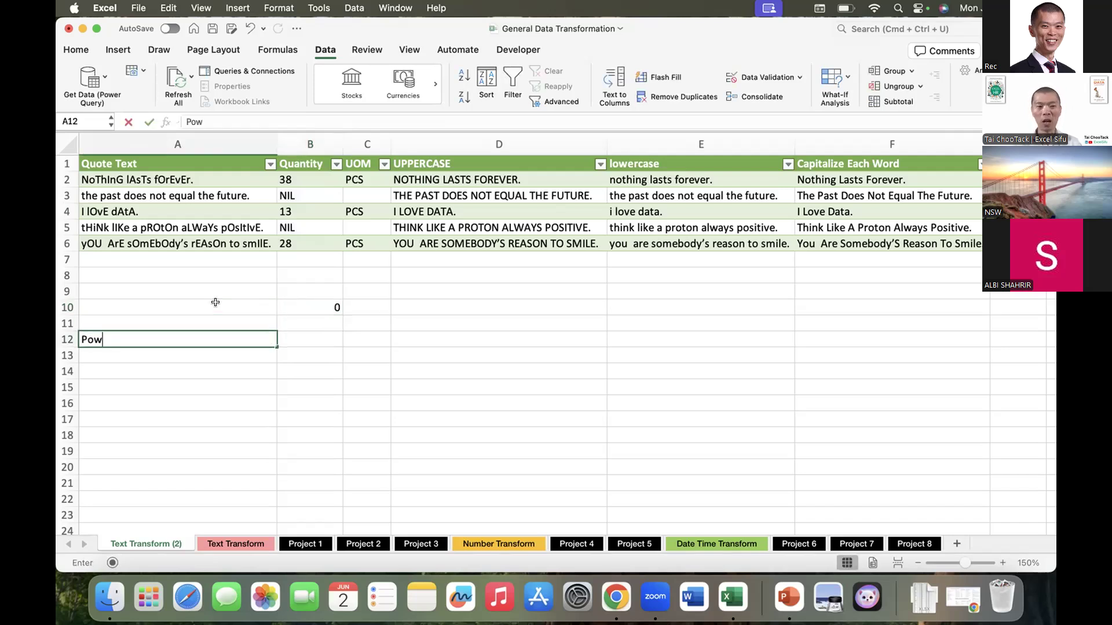
{"action": "key", "text": "BackSpace"}
{"action": "key", "text": "BackSpace"}
{"action": "key", "text": "BackSpace"}
{"action": "key", "text": "BackSpace"}
{"action": "key", "text": "BackSpace"}
{"action": "type", "text": "PQ is str"}
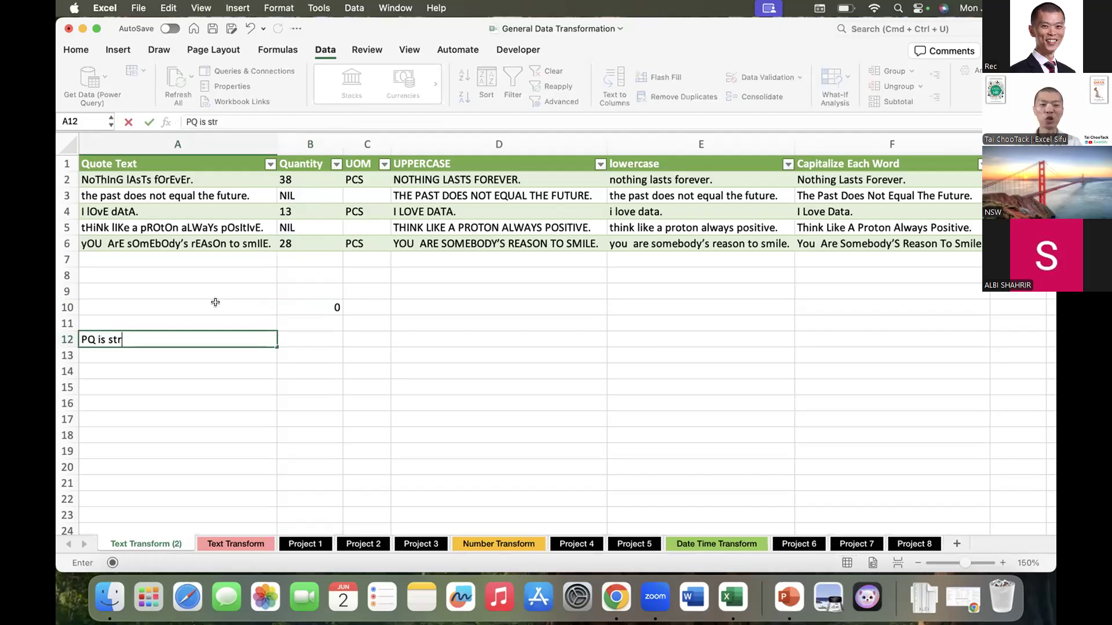
{"action": "type", "text": "ong typed"}
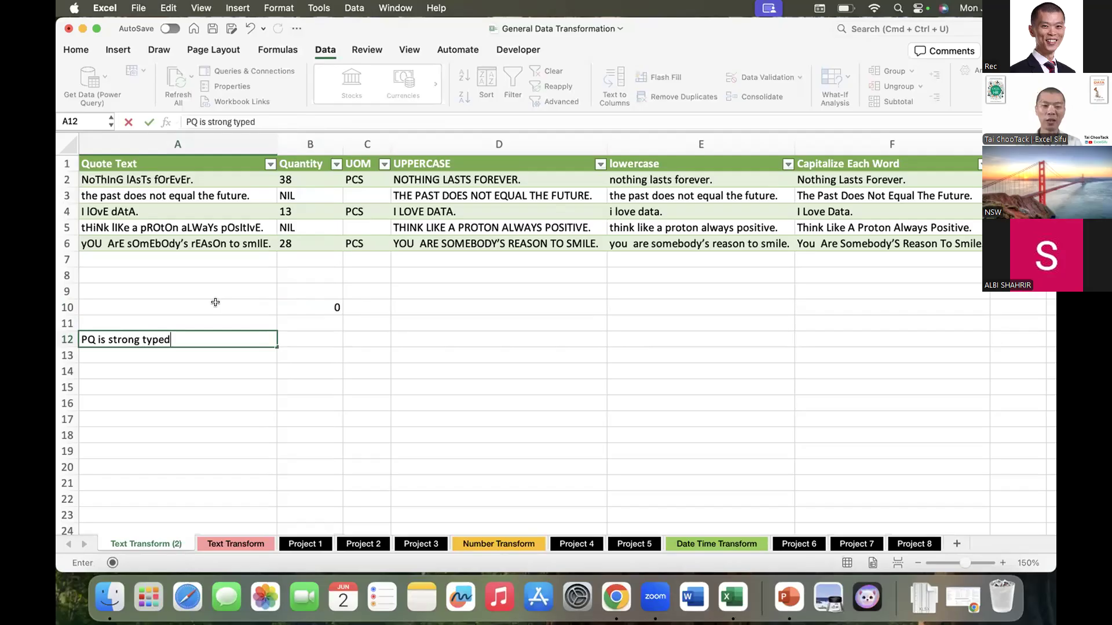
{"action": "key", "text": "Return"}
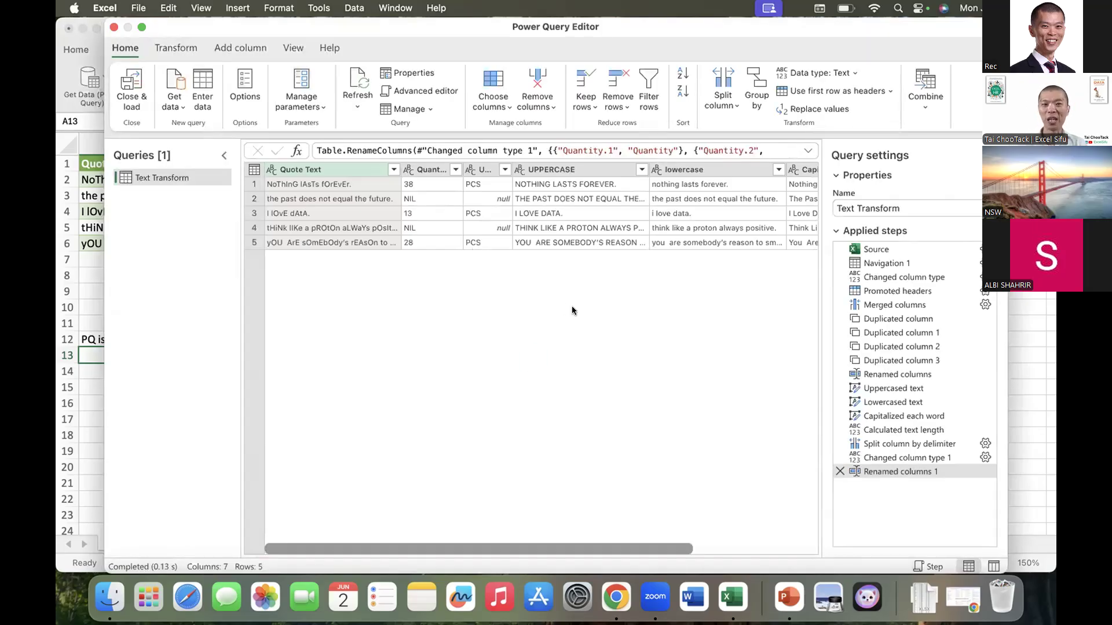
Set the Quantity column's data type to Whole number and inspect the cell details for row 2.
{"action": "left_click", "coordinate": [405, 171]}
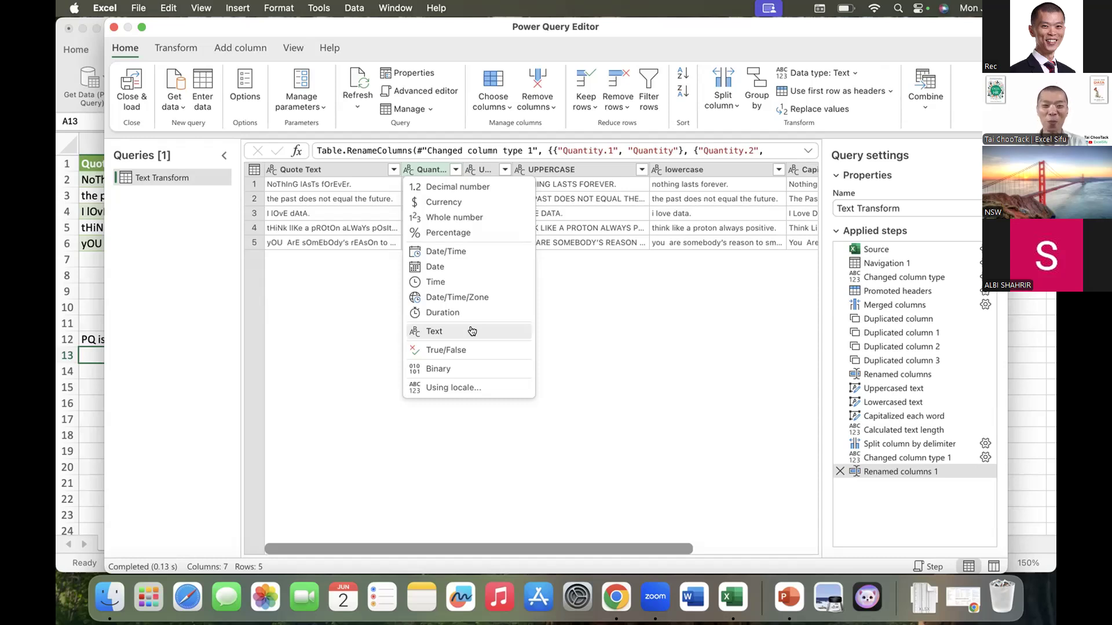
{"action": "left_click", "coordinate": [477, 218]}
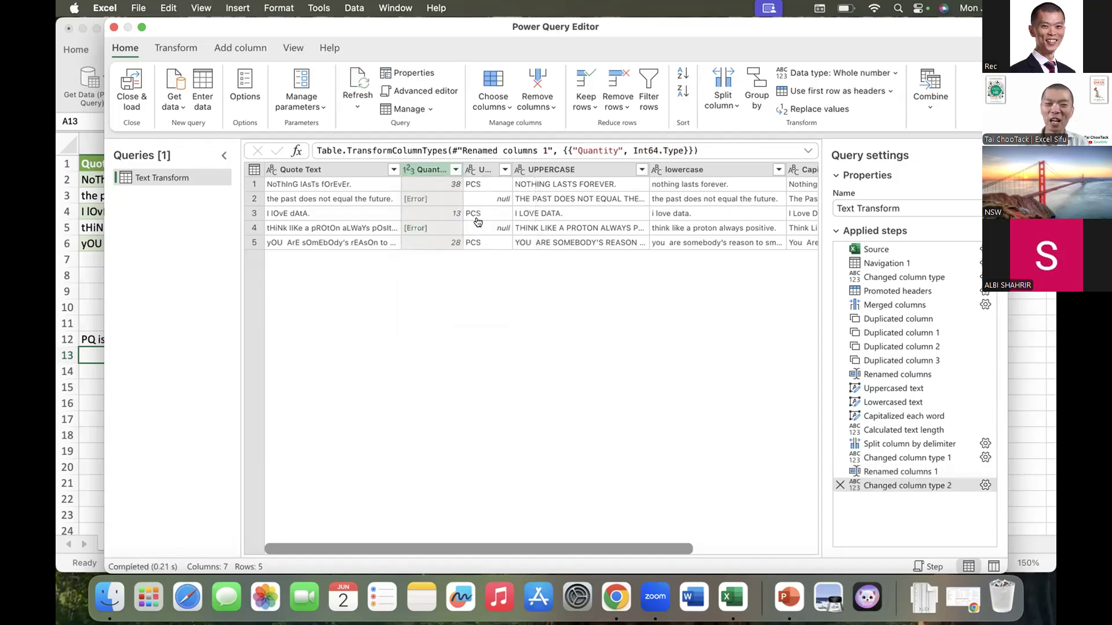
{"action": "left_click", "coordinate": [429, 199]}
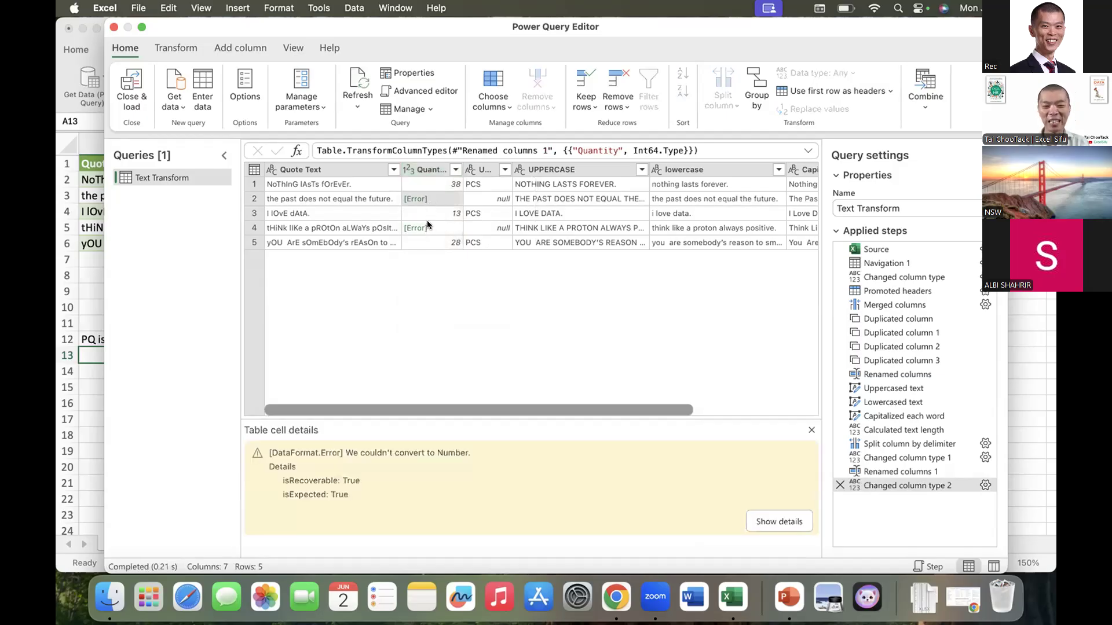
Inspect the error cells in the Quantity column and replace the column's errors with 0.
{"action": "left_click", "coordinate": [428, 226]}
{"action": "left_click", "coordinate": [429, 198]}
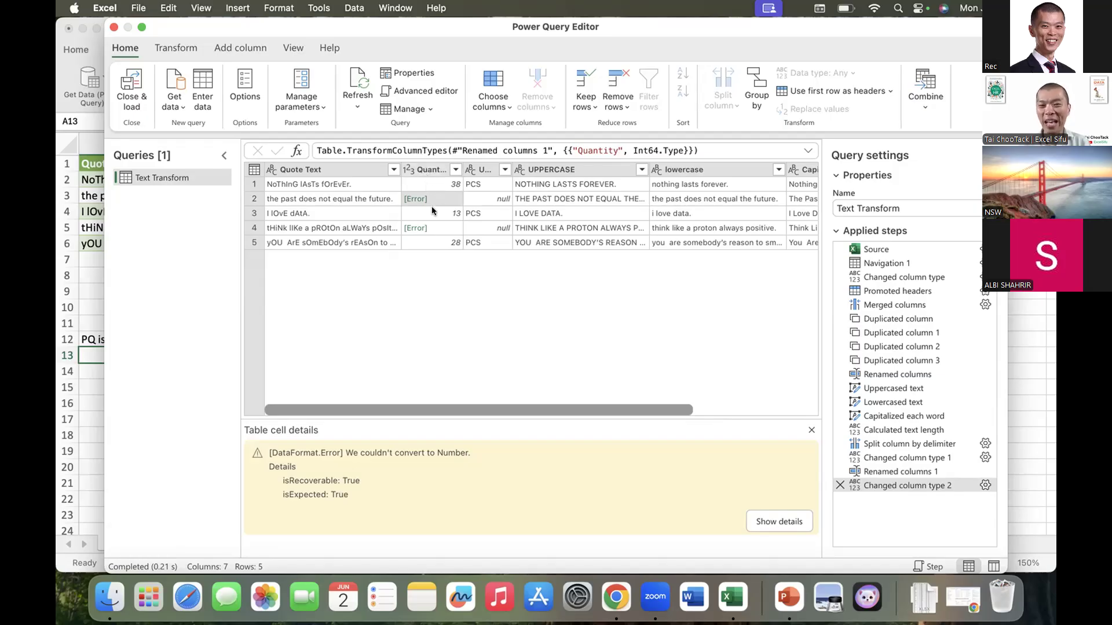
{"action": "right_click", "coordinate": [427, 169]}
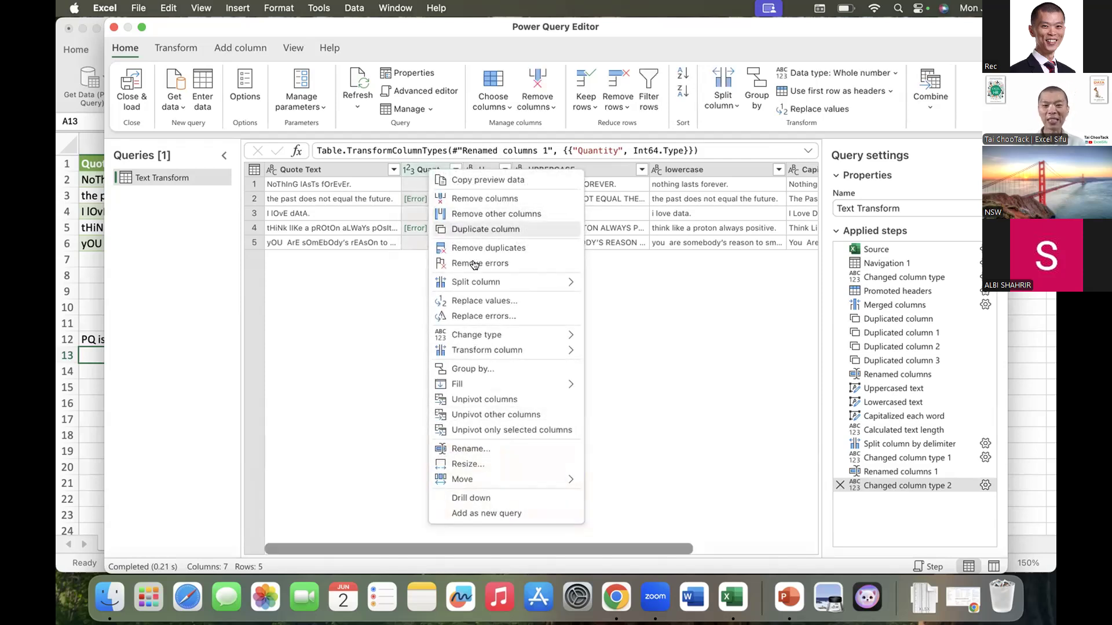
{"action": "left_click", "coordinate": [528, 322]}
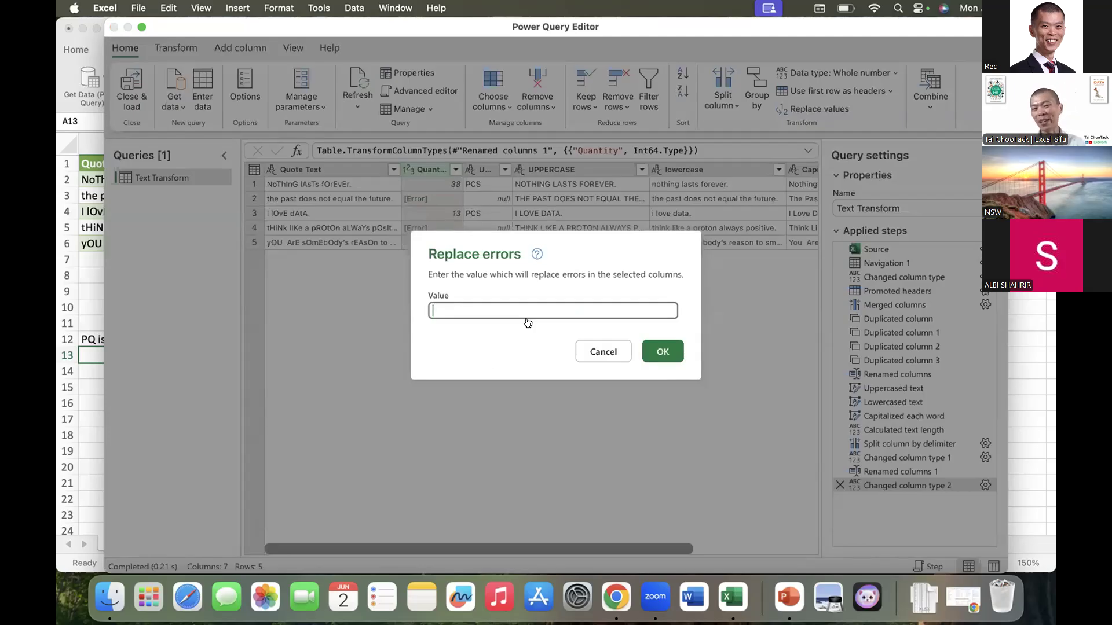
{"action": "type", "text": "0"}
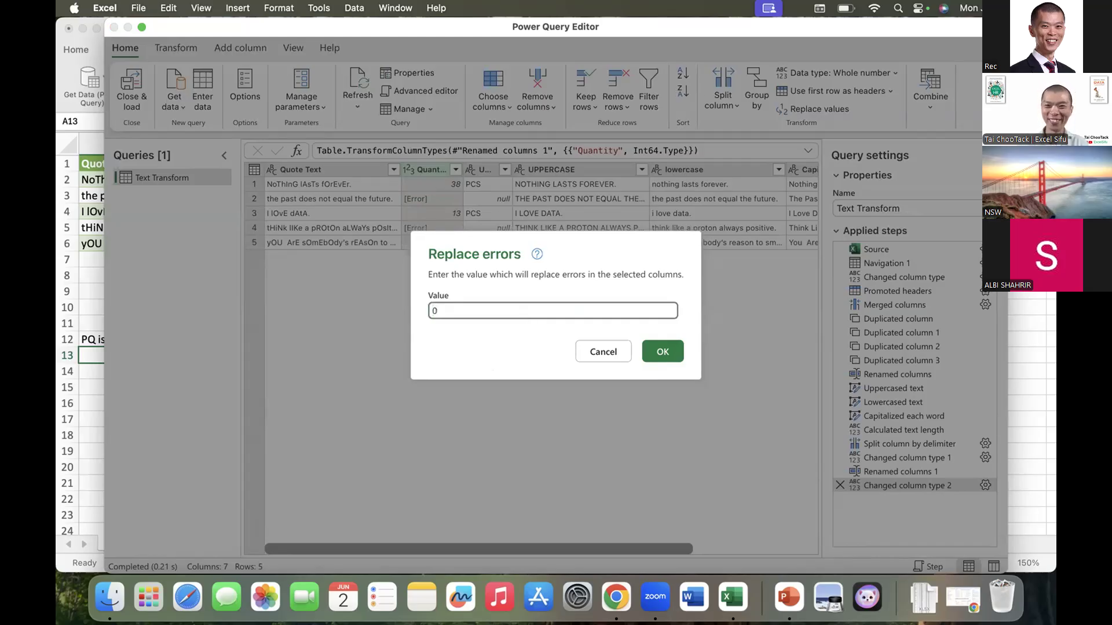
{"action": "left_click", "coordinate": [645, 347]}
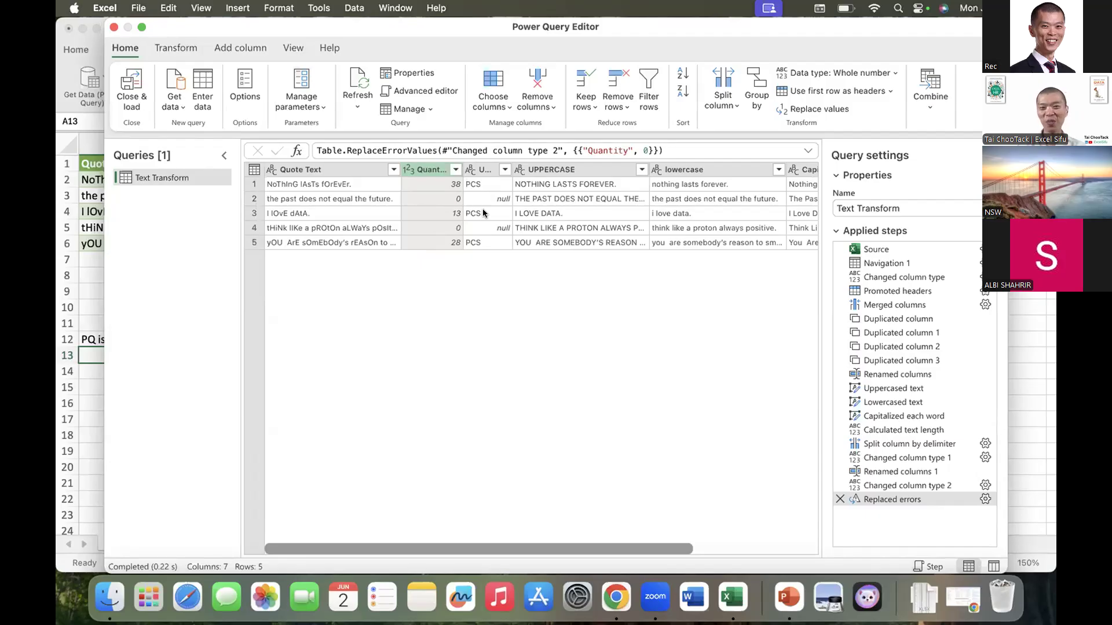
Move the Quantity and unit-of-measure columns to the end of the table and load the query back into the workbook.
{"action": "left_click", "coordinate": [484, 168], "text": "shift"}
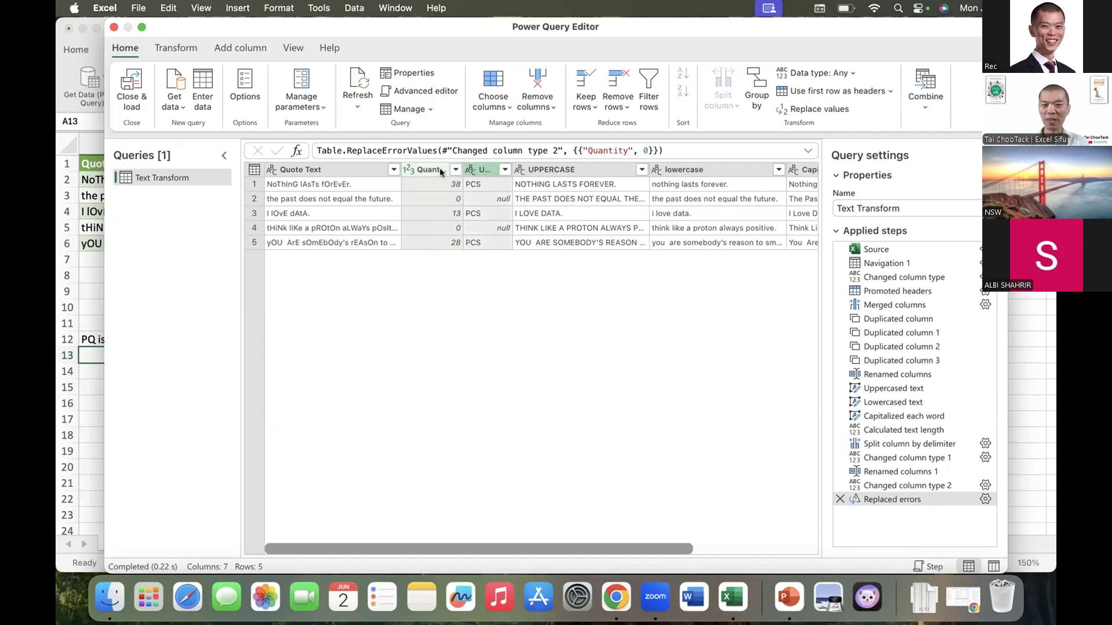
{"action": "right_click", "coordinate": [485, 168]}
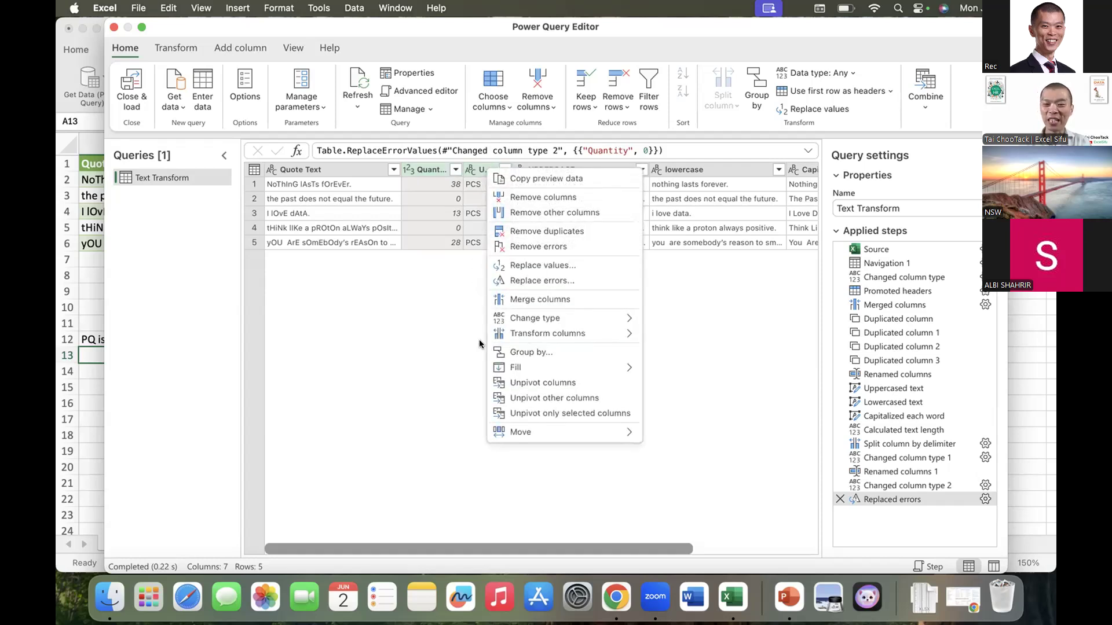
{"action": "mouse_move", "coordinate": [514, 431]}
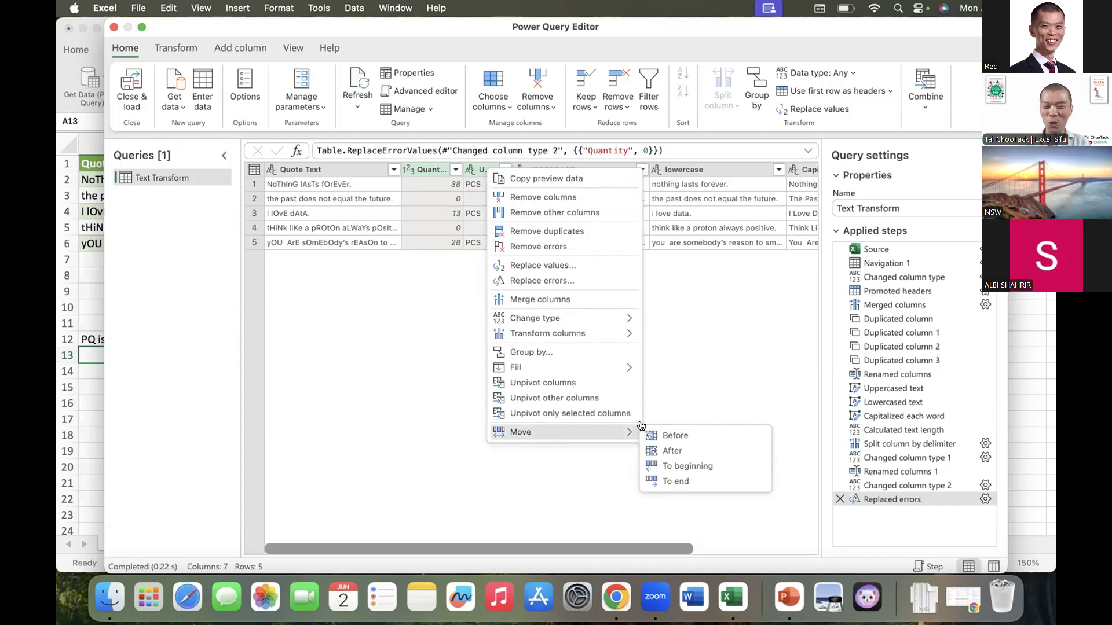
{"action": "left_click", "coordinate": [689, 481]}
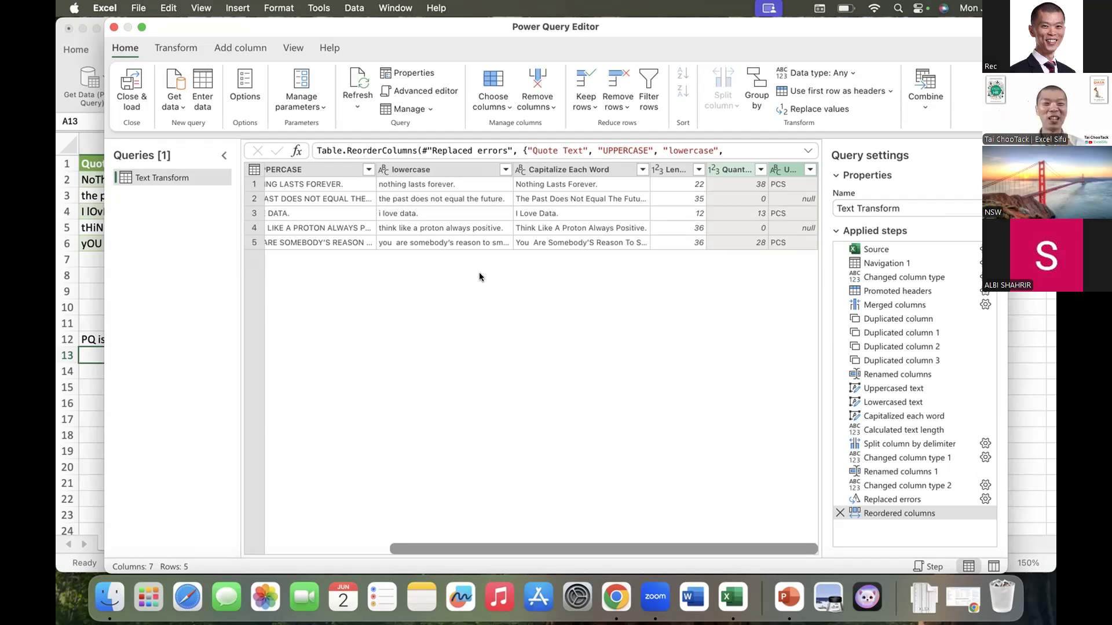
{"action": "left_click", "coordinate": [132, 80]}
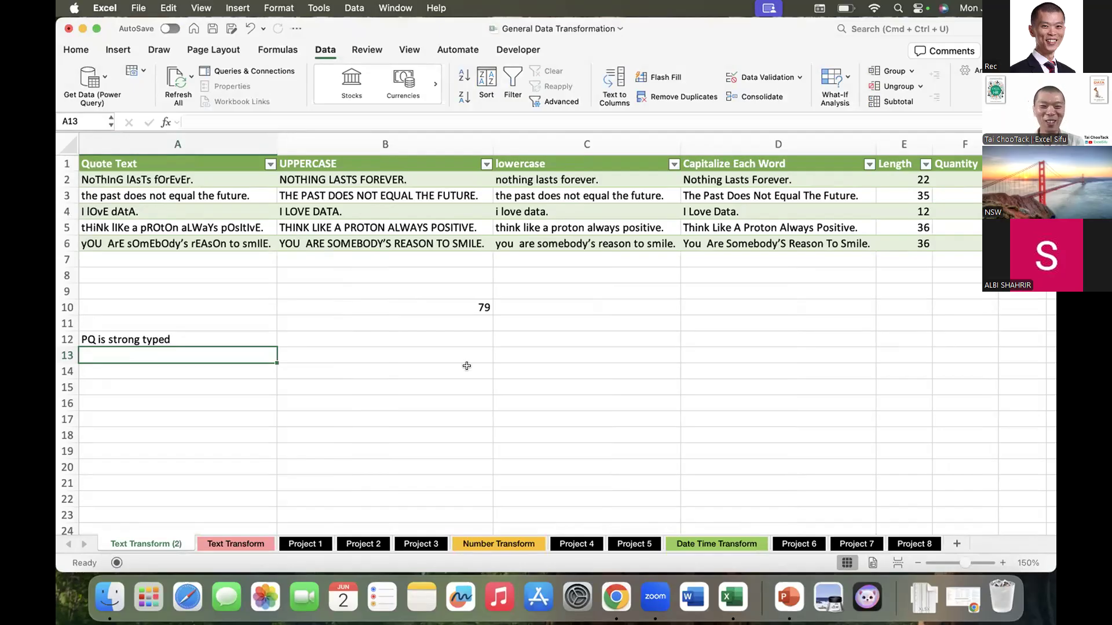
Examine the loaded Quantity values in F2:F6 and the SUM formula in B10.
{"action": "scroll", "coordinate": [545, 322], "scroll_direction": "right", "scroll_amount": 5}
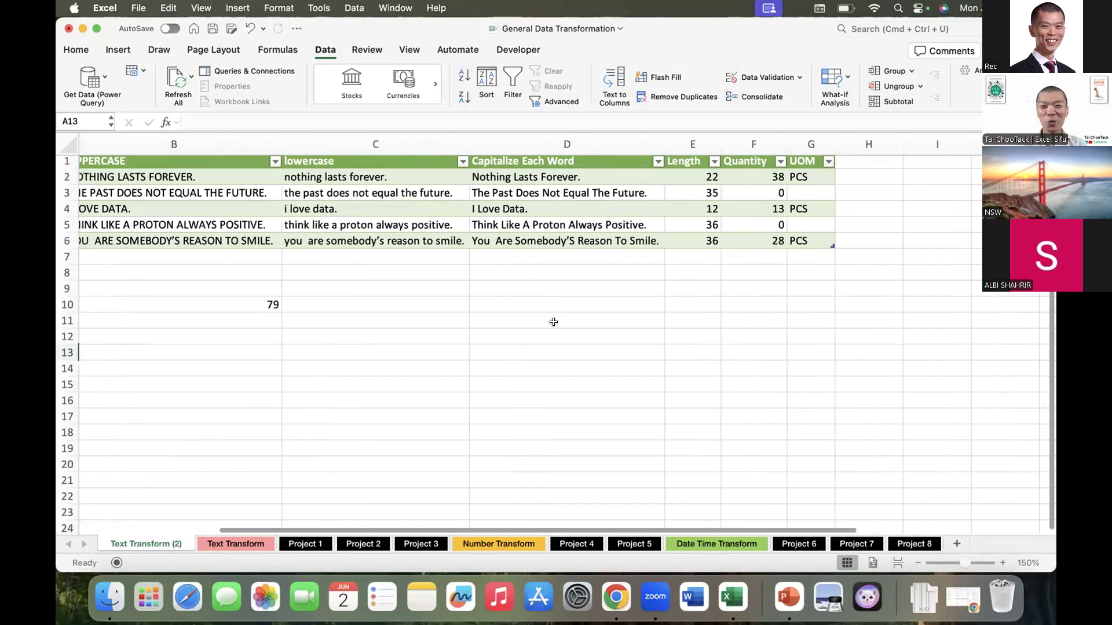
{"action": "left_click", "coordinate": [671, 181]}
{"action": "left_click_drag", "start_coordinate": [676, 192], "coordinate": [672, 244]}
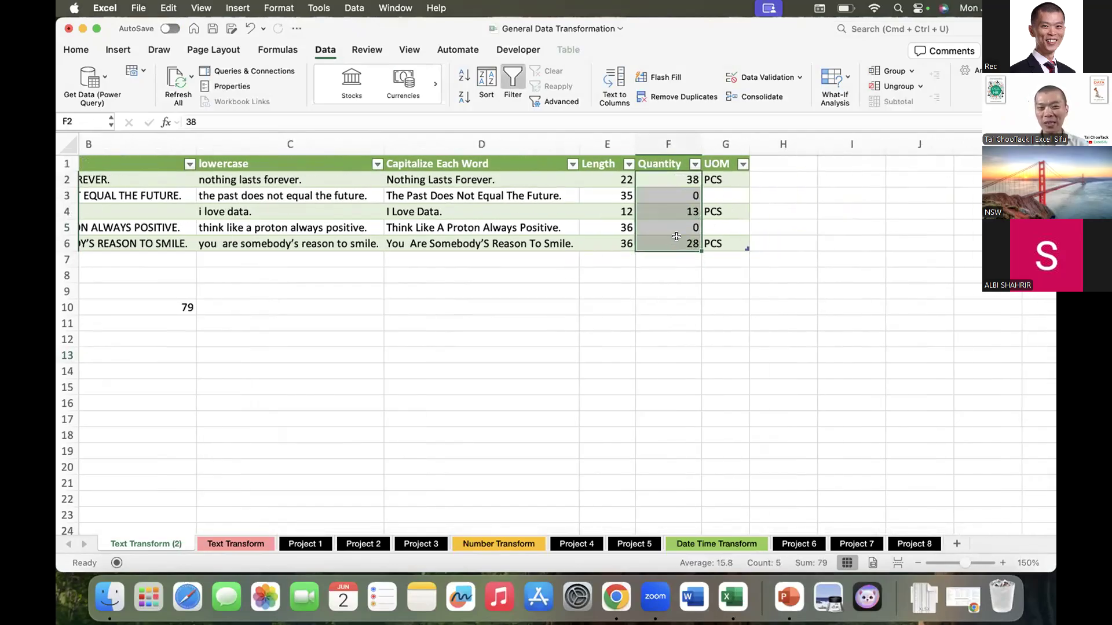
{"action": "double_click", "coordinate": [165, 305]}
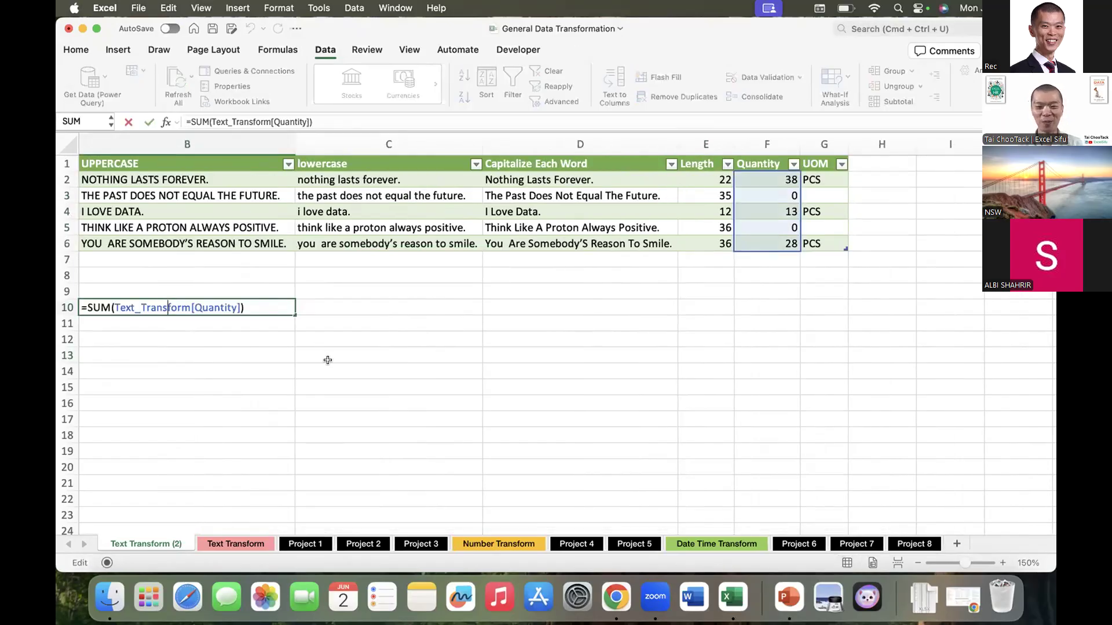
{"action": "key", "text": "Escape"}
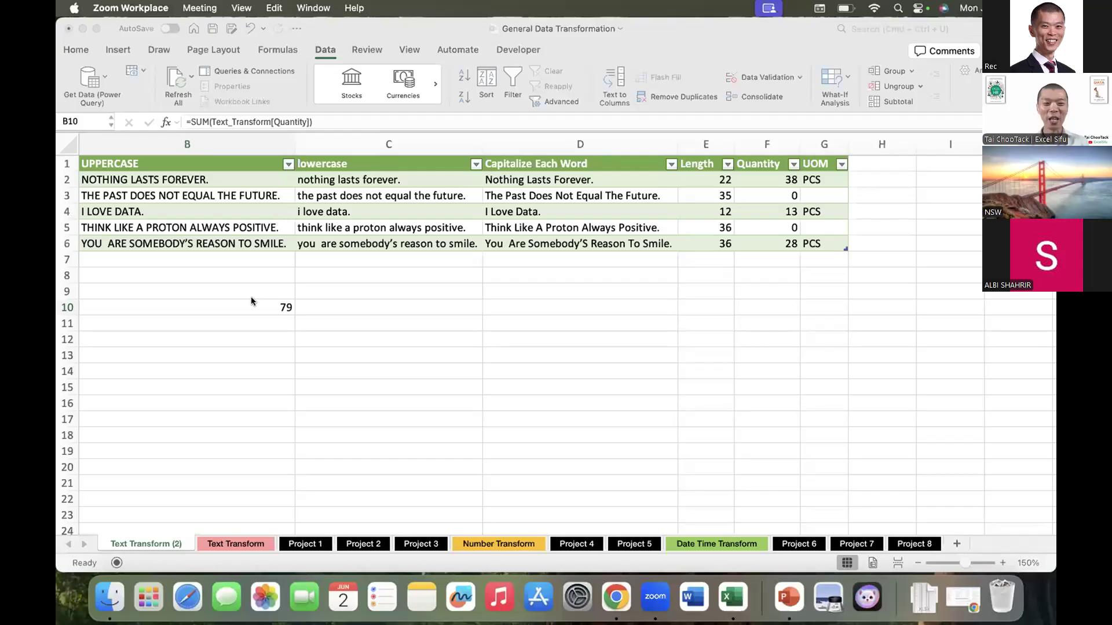
Add a source record in row 7 of the Text Transform sheet: "I LiKe", "To EaT Nasi LeMak" and "10 PACKETS".
{"action": "left_click", "coordinate": [241, 545]}
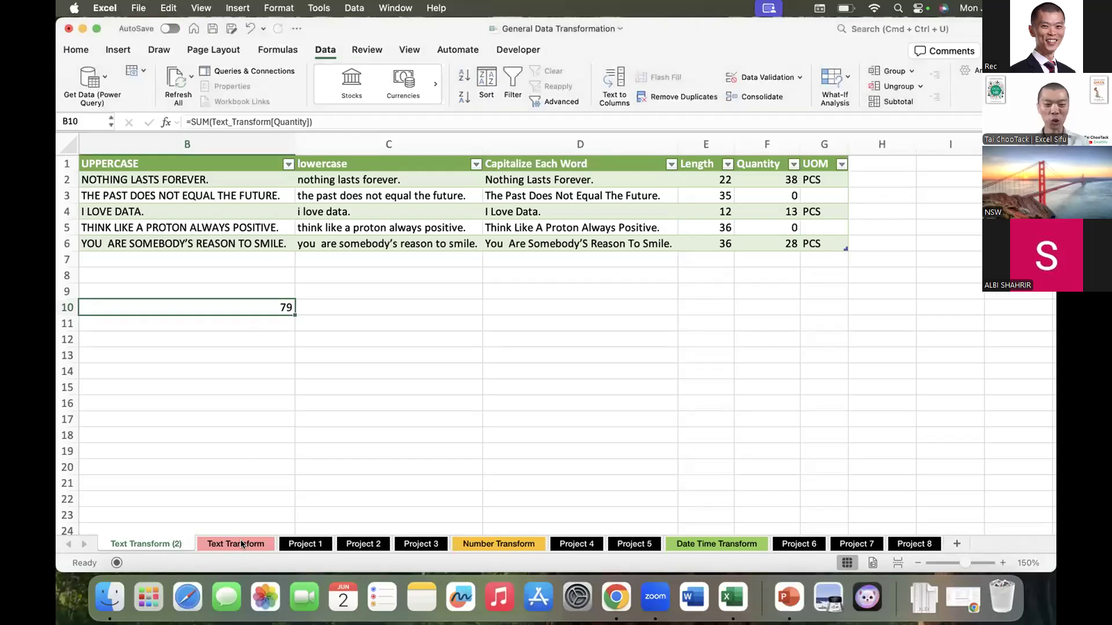
{"action": "left_click", "coordinate": [241, 544]}
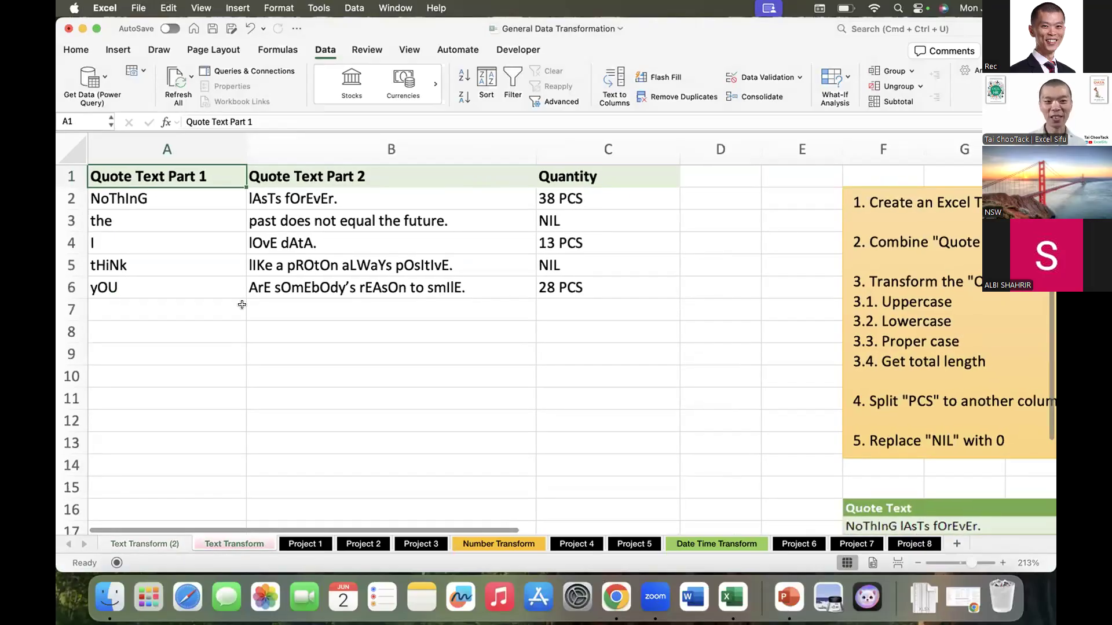
{"action": "left_click", "coordinate": [205, 304]}
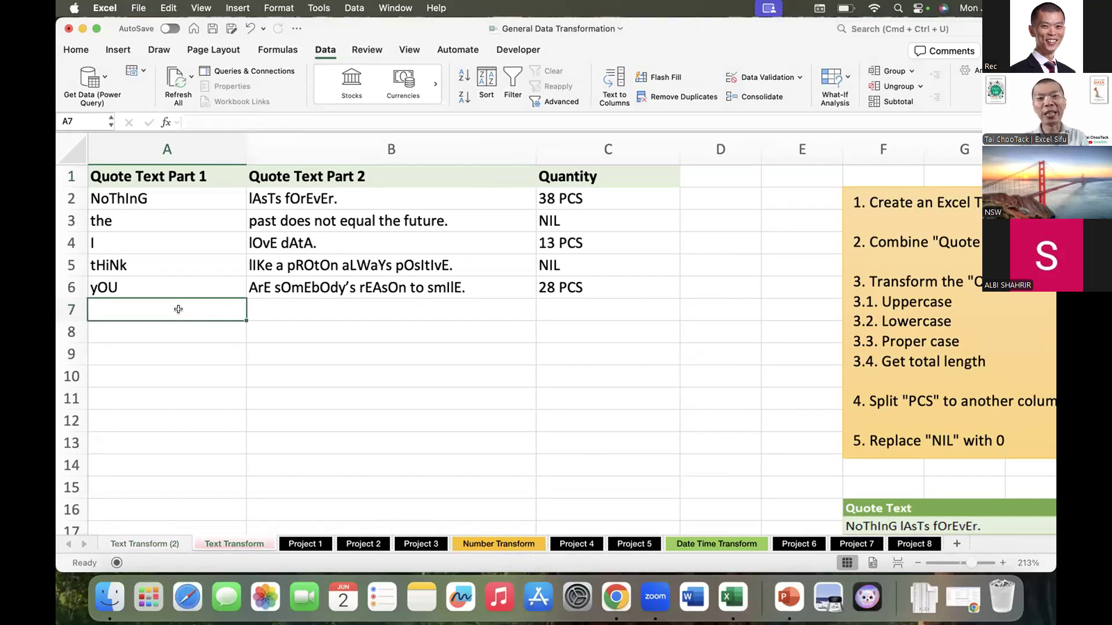
{"action": "type", "text": "I LiKe"}
{"action": "key", "text": "Tab"}
{"action": "type", "text": "To EaT "}
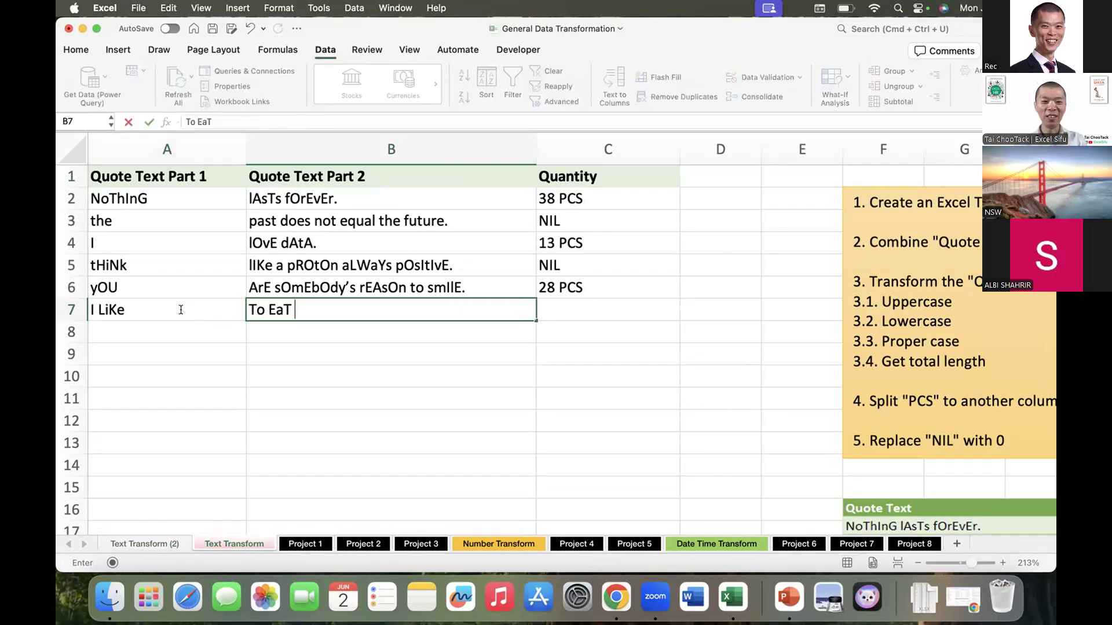
{"action": "type", "text": "Nasi LeMak"}
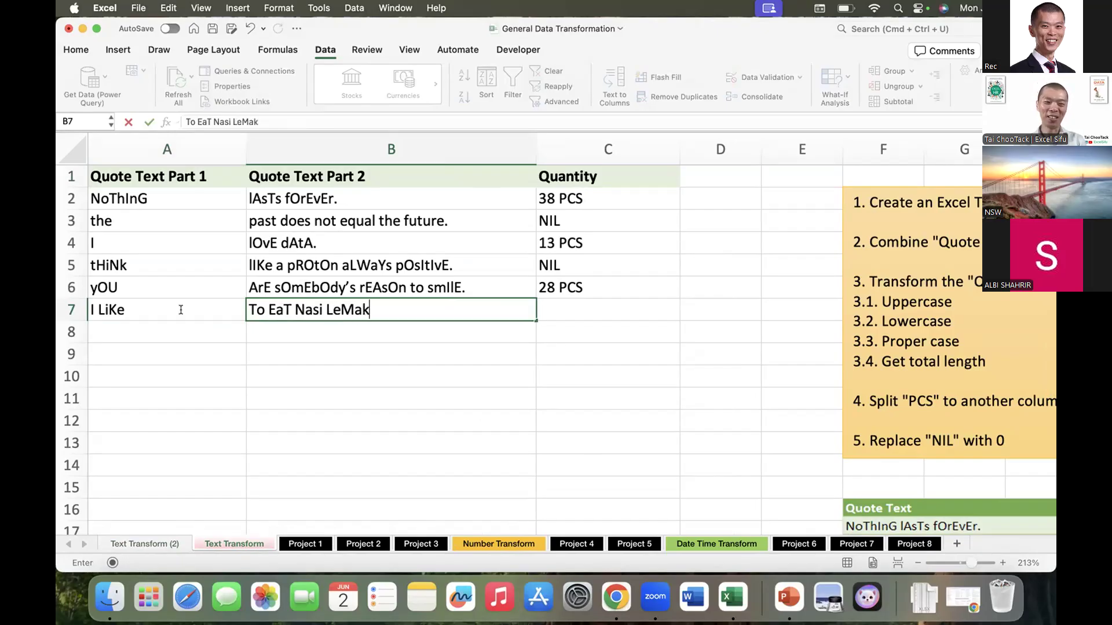
{"action": "key", "text": "Tab"}
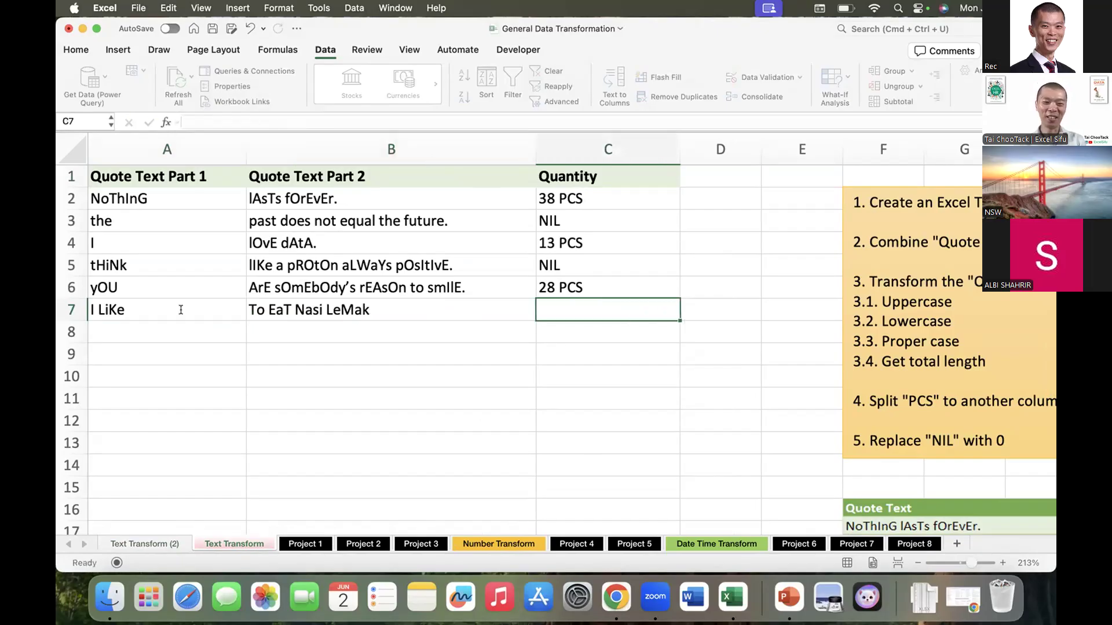
{"action": "type", "text": "10 PACKETS"}
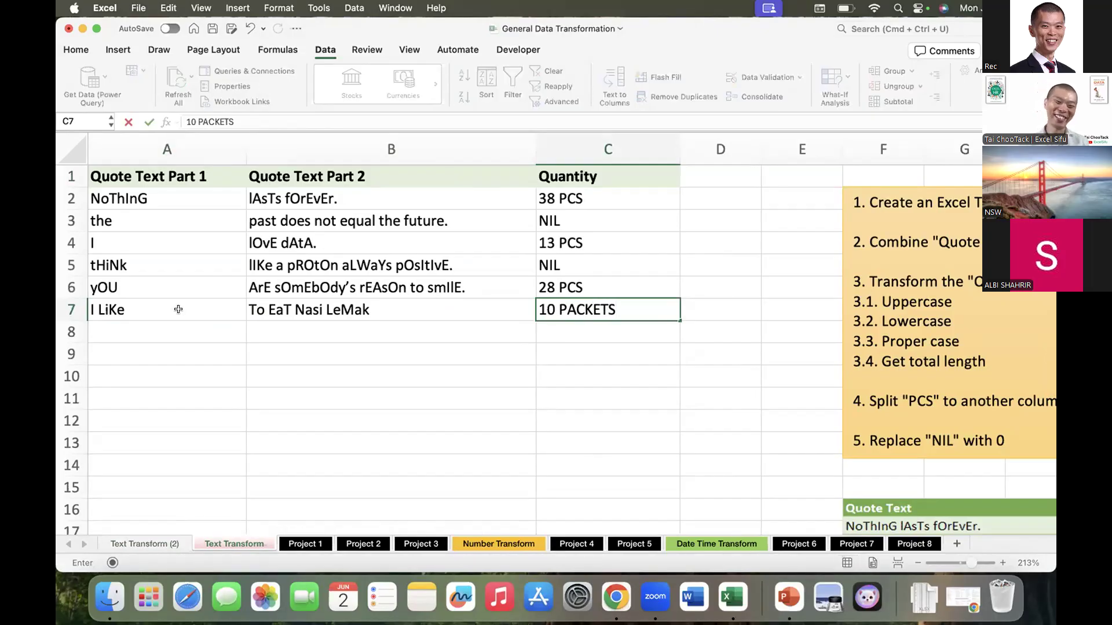
{"action": "key", "text": "Return"}
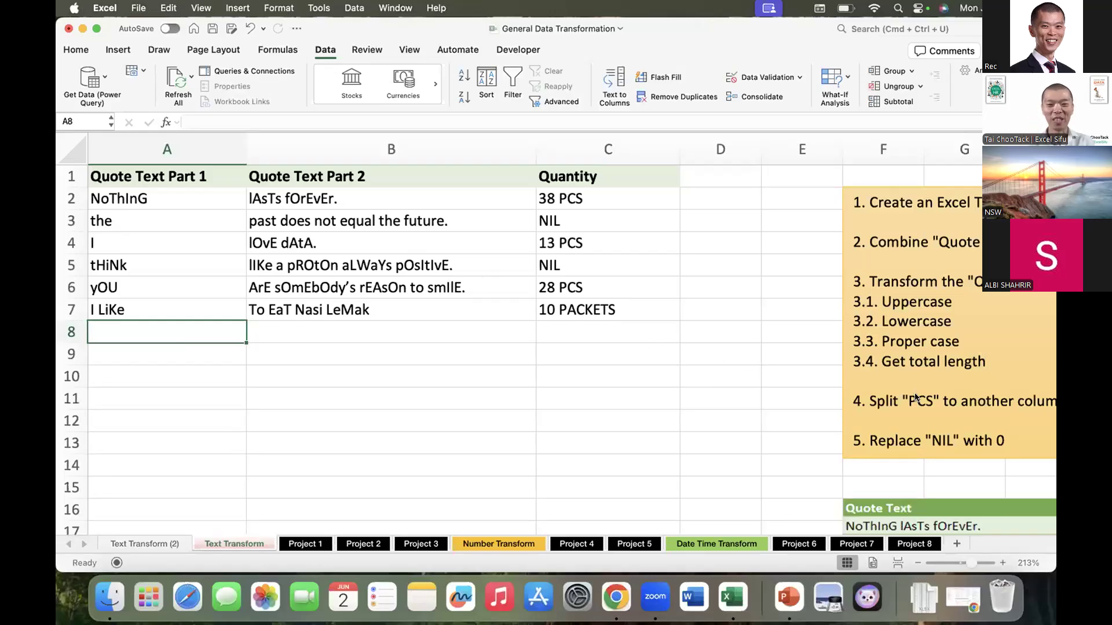
Refresh the query output table on the Text Transform (2) sheet to pull in the changed source data.
{"action": "left_click", "coordinate": [192, 304]}
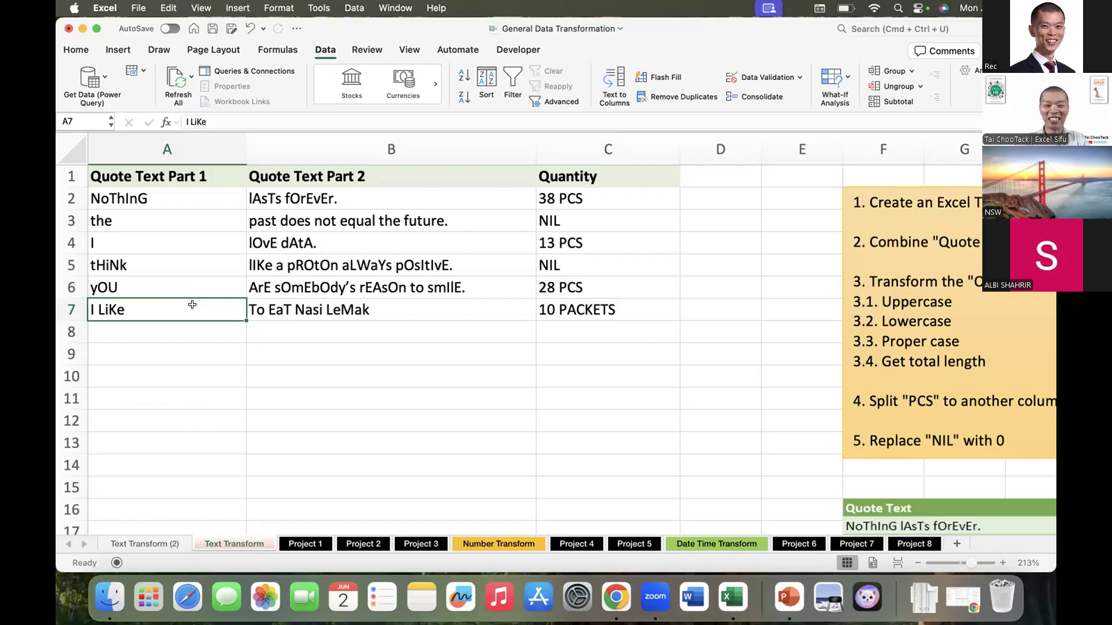
{"action": "left_click", "coordinate": [154, 545]}
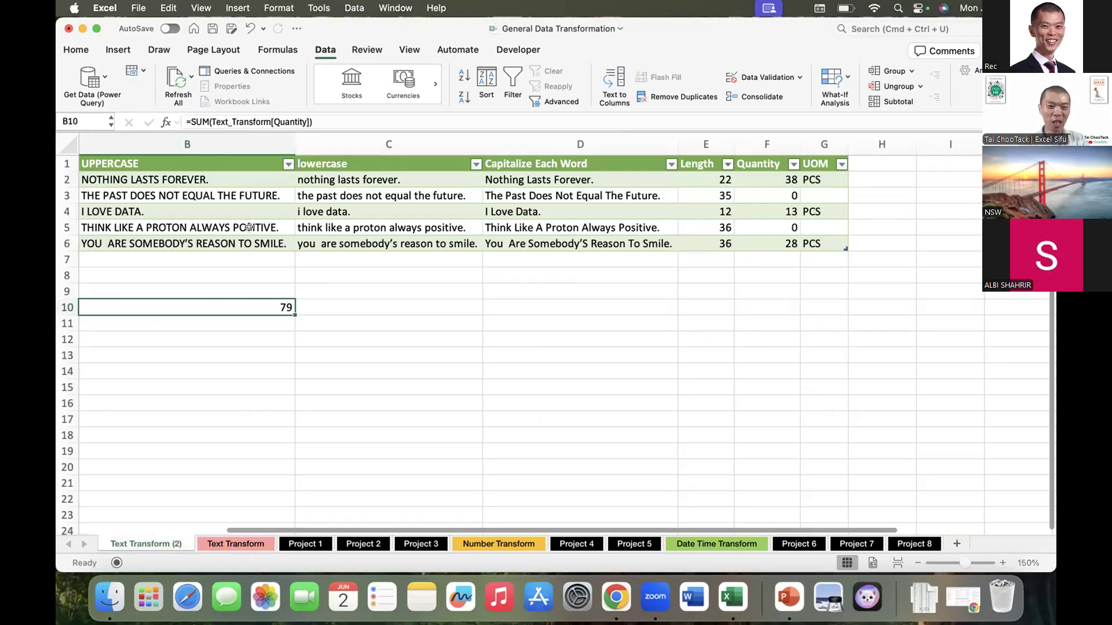
{"action": "scroll", "coordinate": [249, 227], "scroll_direction": "up", "scroll_amount": 10}
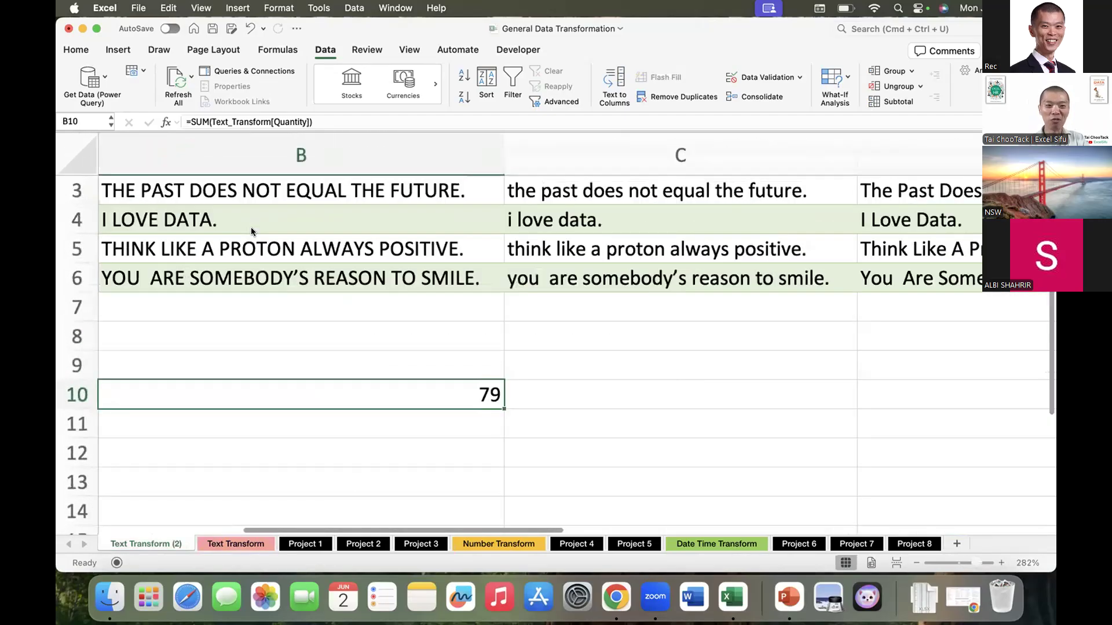
{"action": "scroll", "coordinate": [251, 232], "scroll_direction": "down", "scroll_amount": 8}
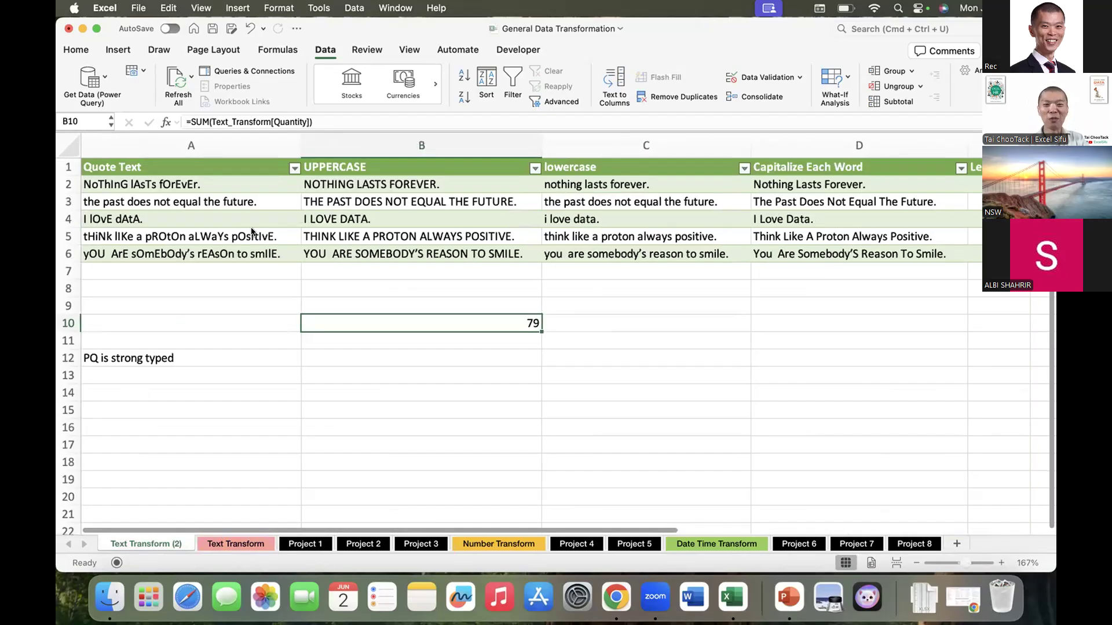
{"action": "left_click", "coordinate": [258, 233]}
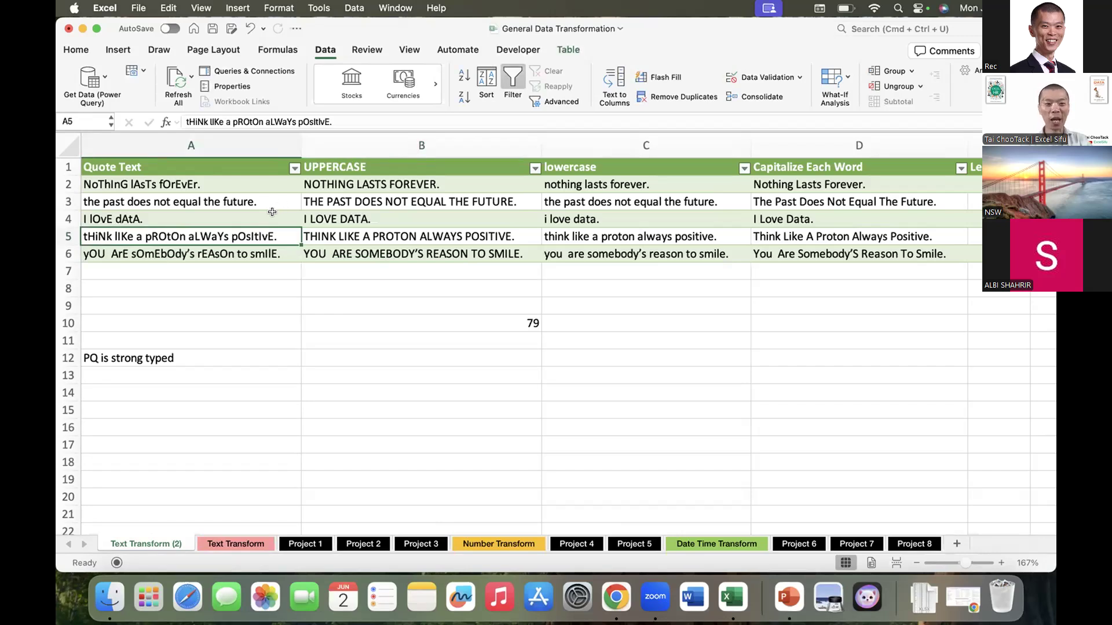
{"action": "right_click", "coordinate": [275, 216]}
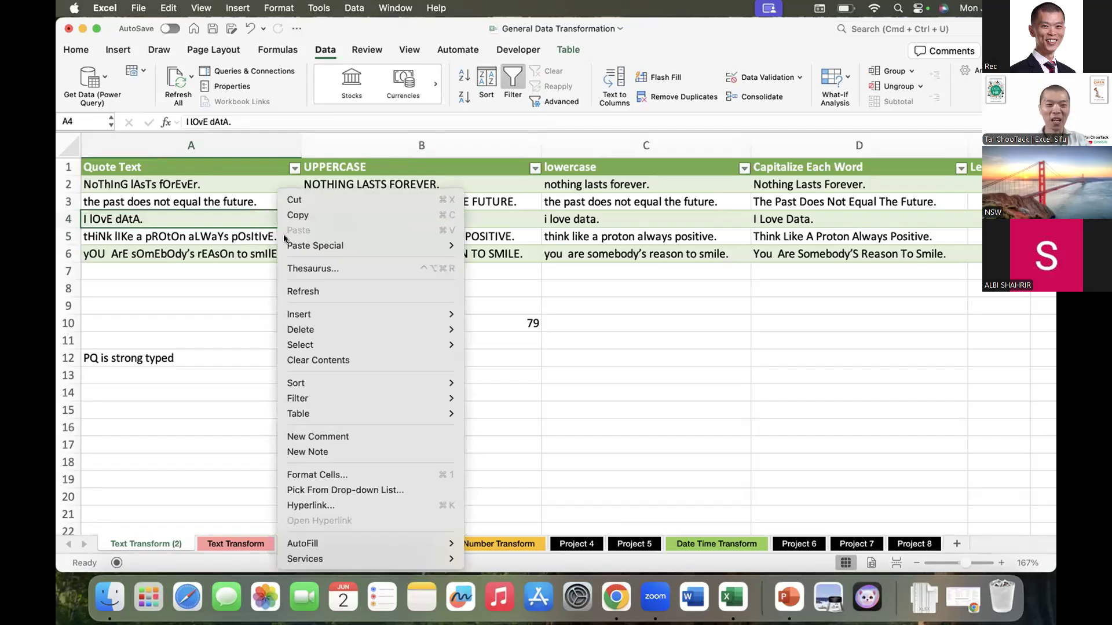
{"action": "left_click", "coordinate": [311, 290]}
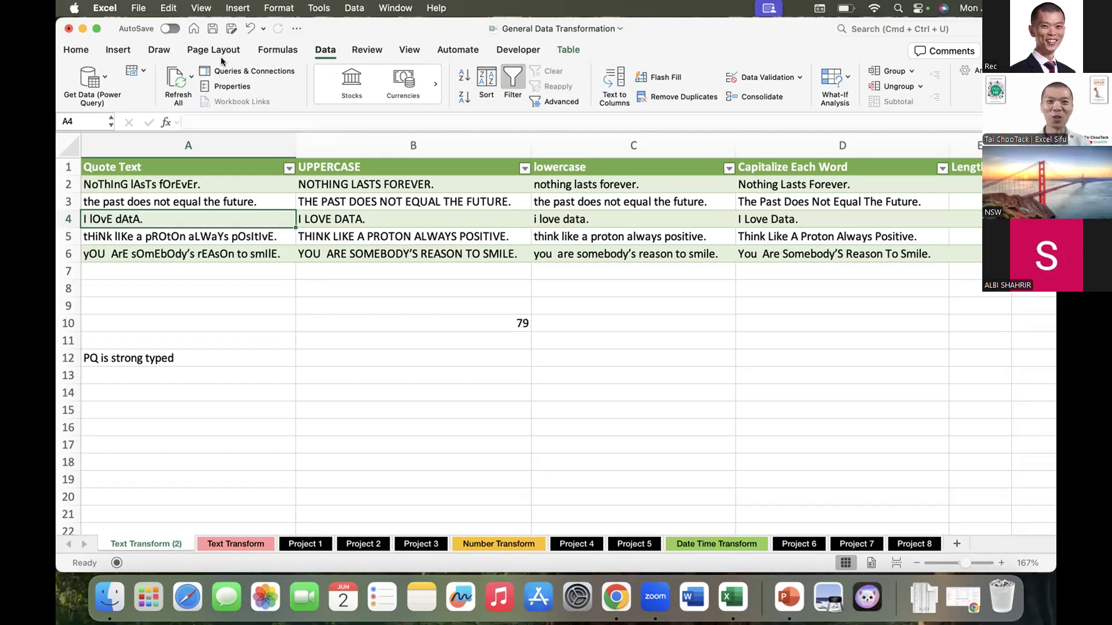
Try to save the workbook under its existing name without granting the requested folder access.
{"action": "left_click", "coordinate": [213, 28]}
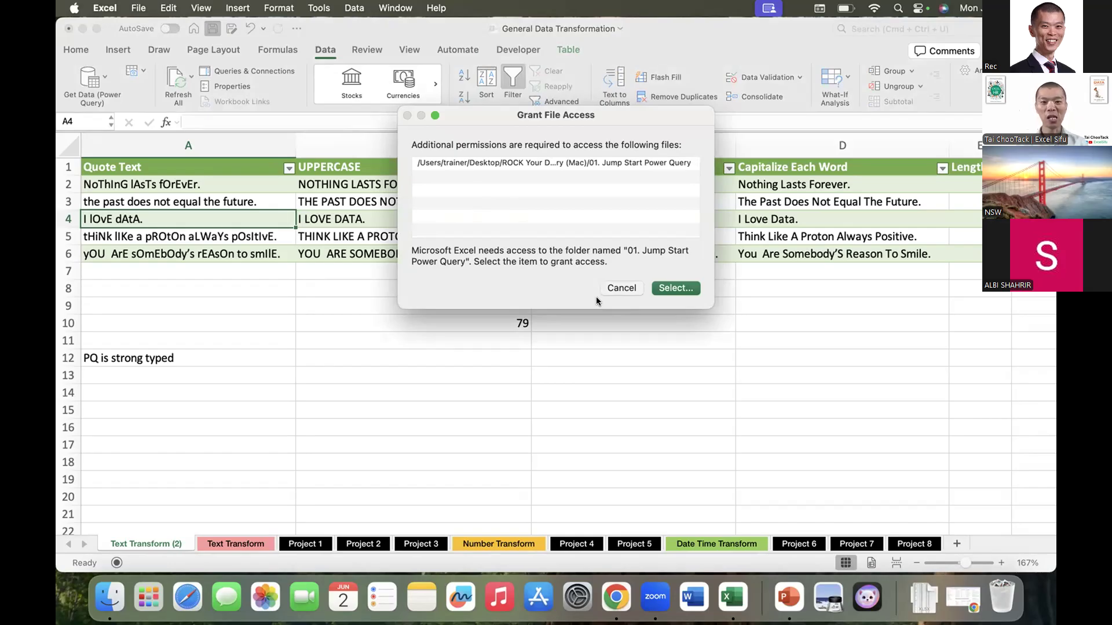
{"action": "key", "text": "Escape"}
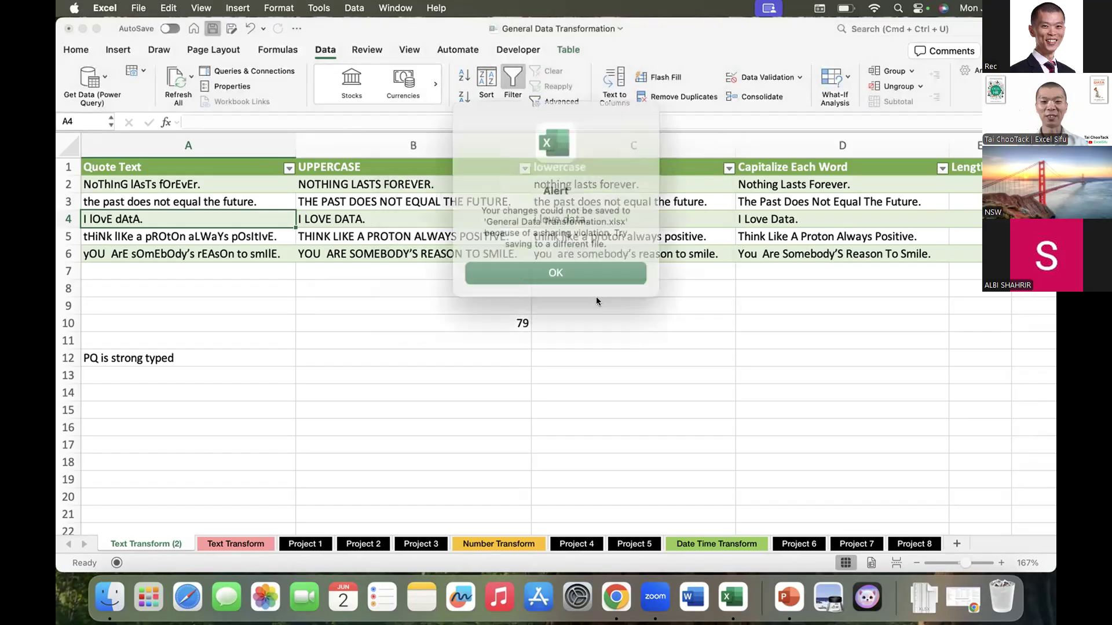
{"action": "left_click", "coordinate": [574, 259]}
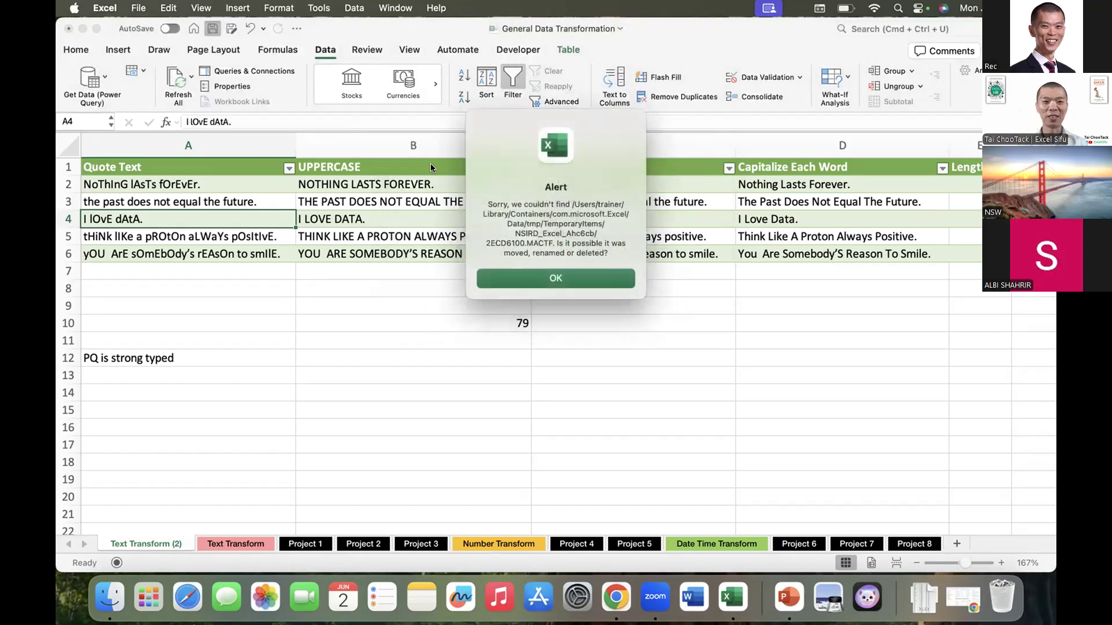
{"action": "key", "text": "Return"}
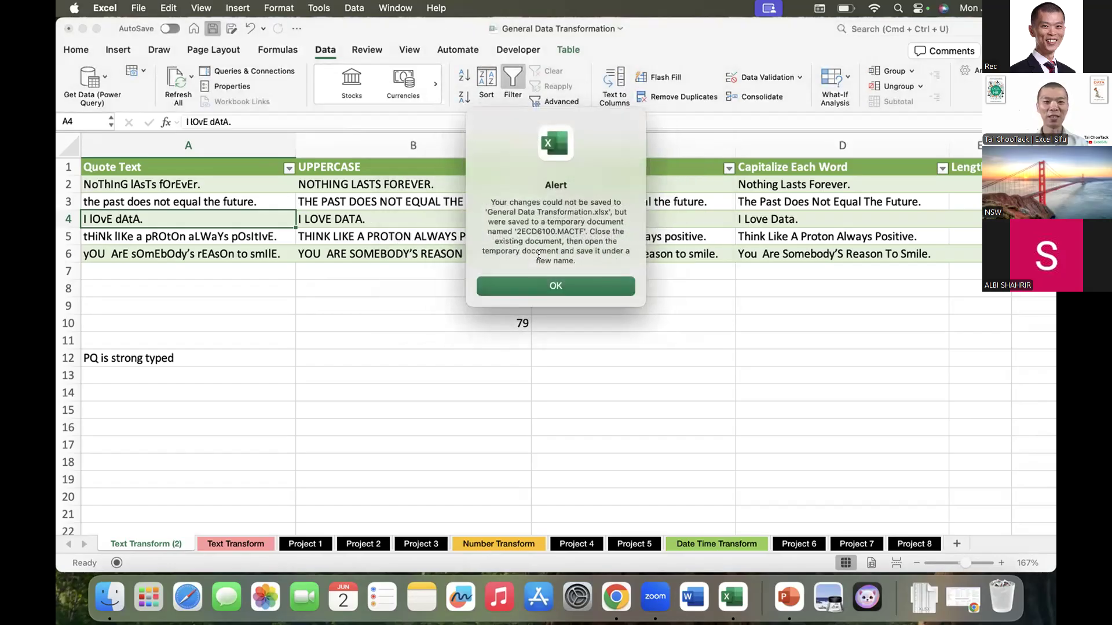
{"action": "left_click", "coordinate": [521, 282]}
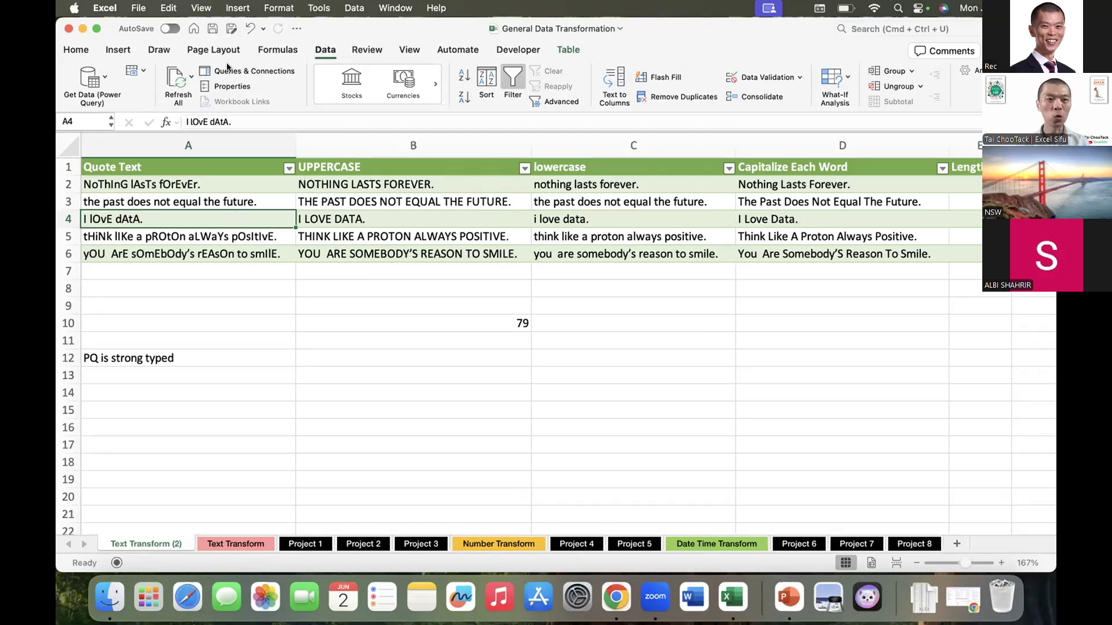
Try to save the workbook as "General Data Transformation 1" in the 01. Jump Start Power Query folder.
{"action": "left_click", "coordinate": [215, 27]}
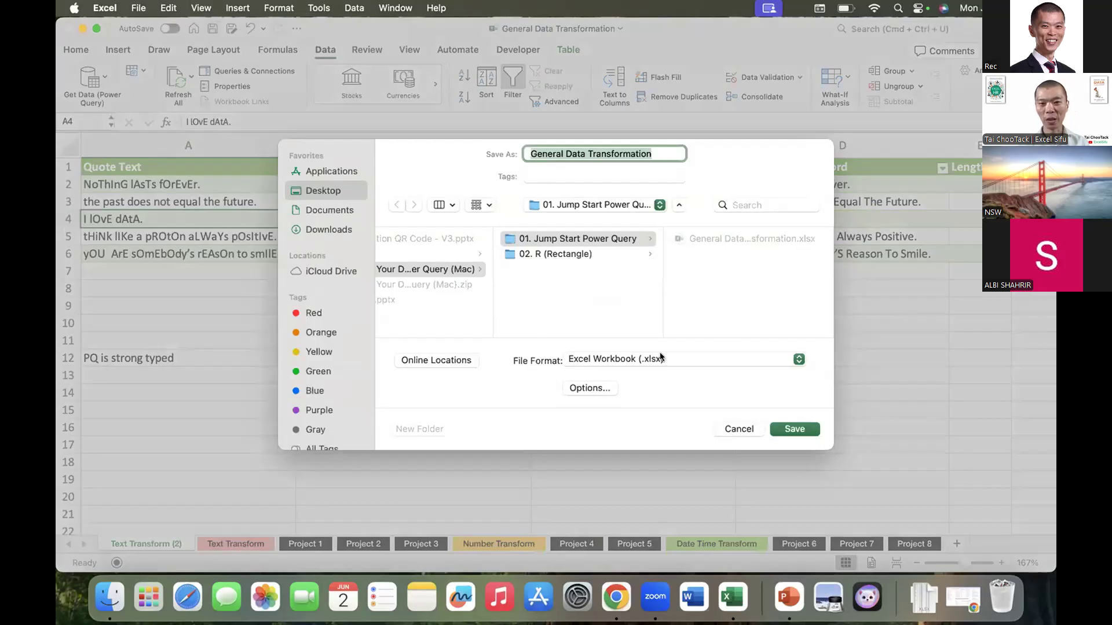
{"action": "left_click", "coordinate": [662, 152]}
{"action": "type", "text": "1"}
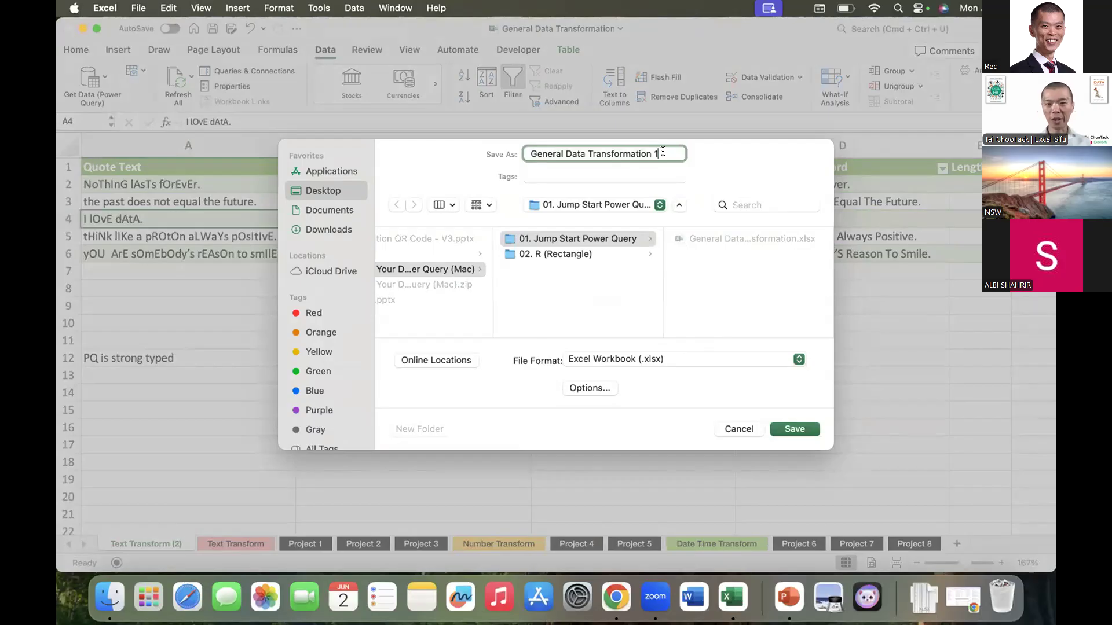
{"action": "key", "text": "Return"}
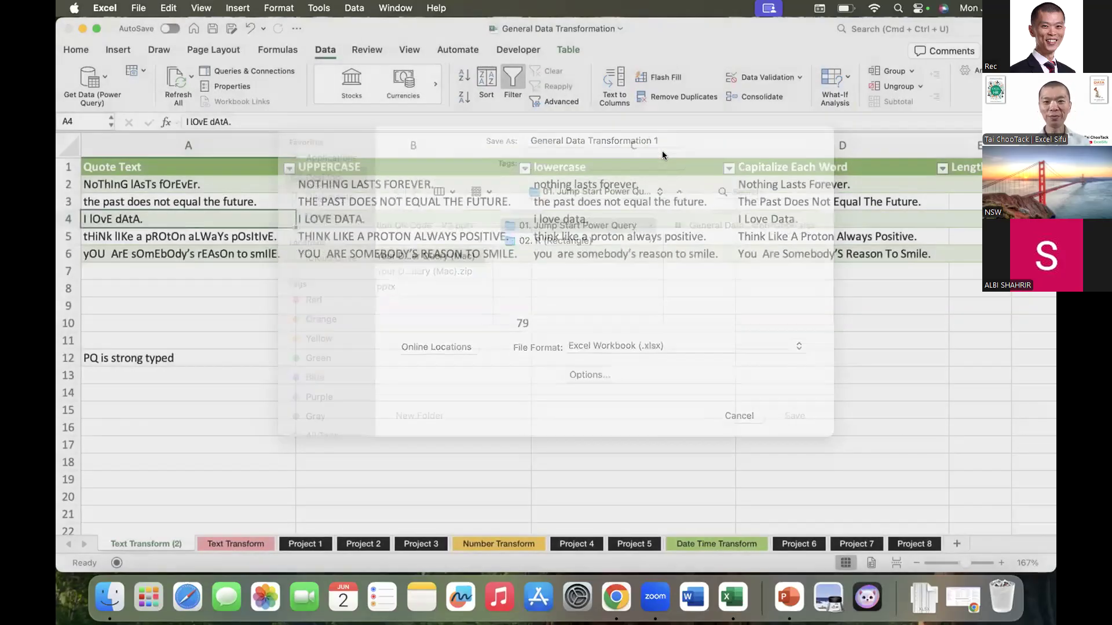
{"action": "left_click", "coordinate": [561, 264]}
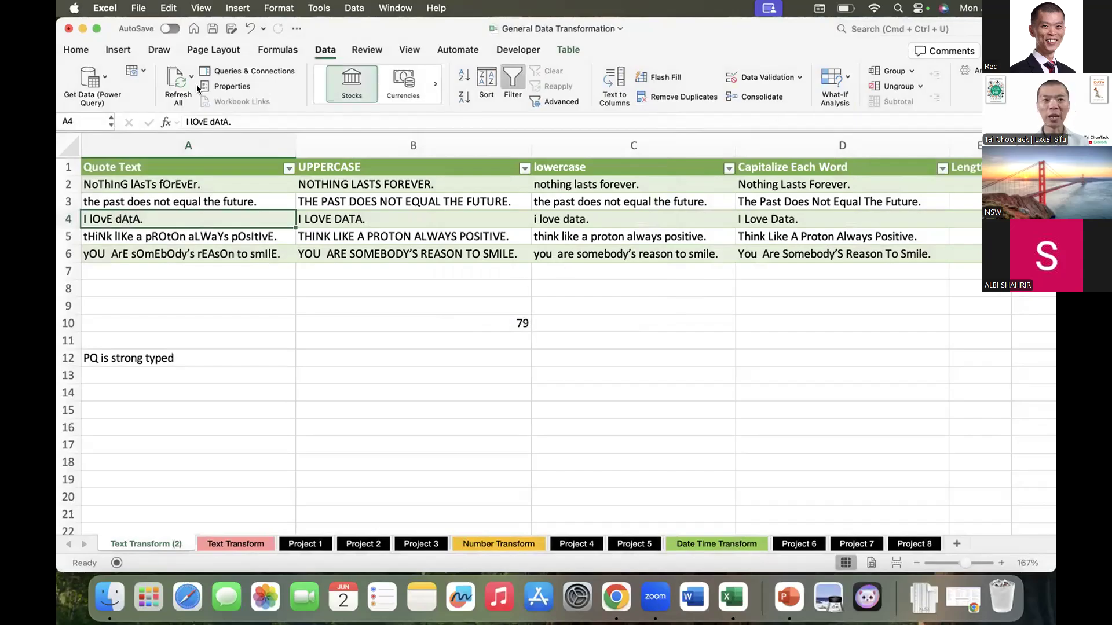
Switch to Finder and give the current user and everyone Read & Write permission on the 01. Jump Start Power Query folder.
{"action": "left_click", "coordinate": [82, 28]}
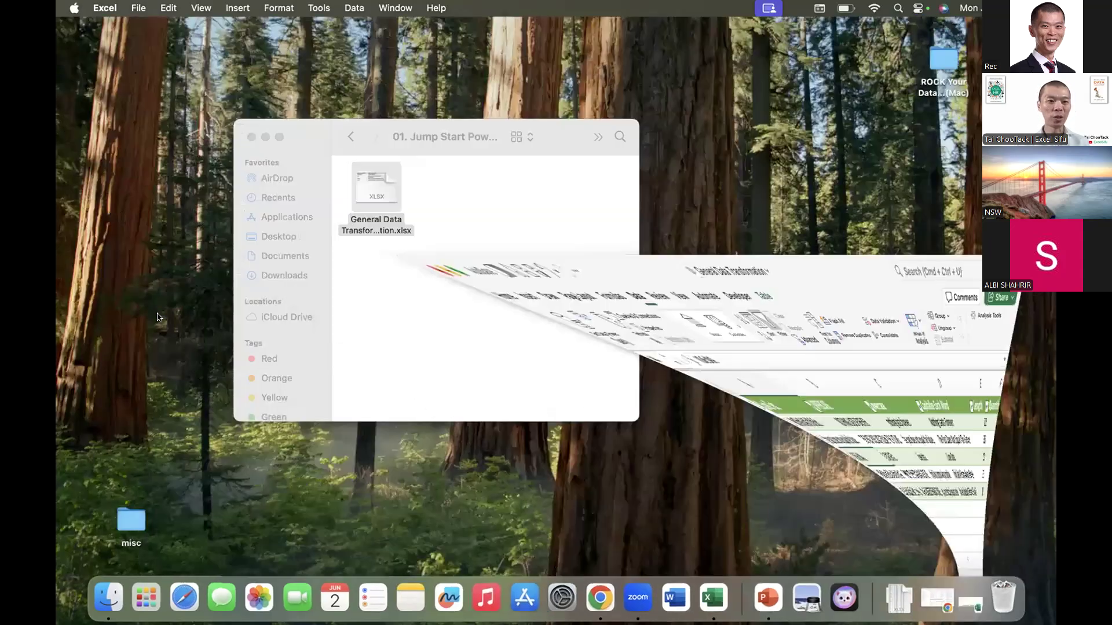
{"action": "left_click", "coordinate": [351, 139]}
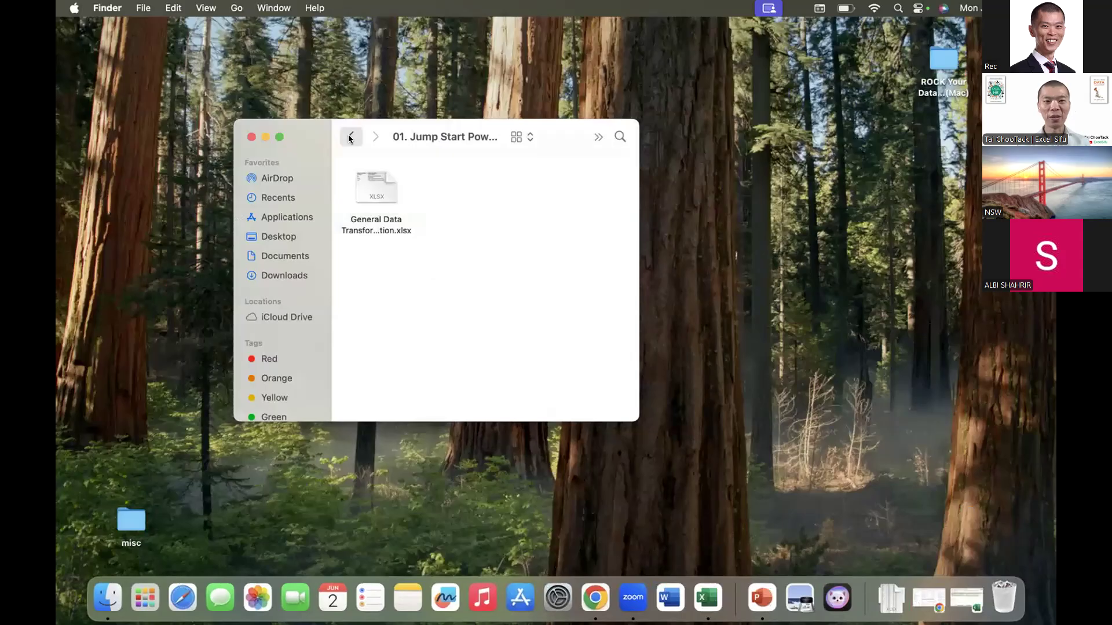
{"action": "right_click", "coordinate": [373, 201]}
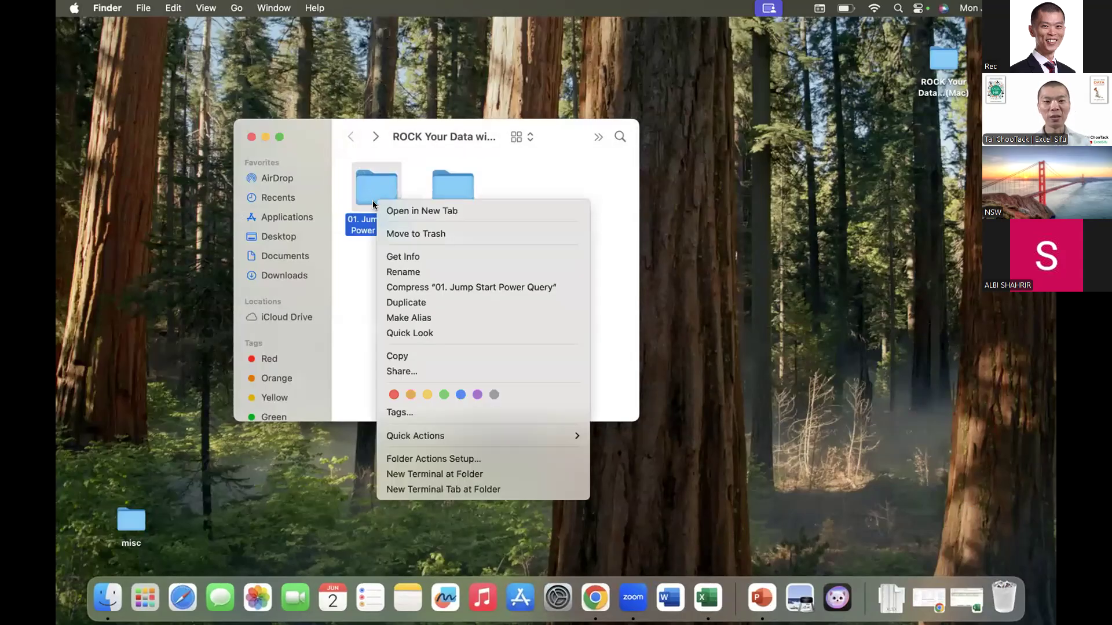
{"action": "left_click", "coordinate": [435, 255]}
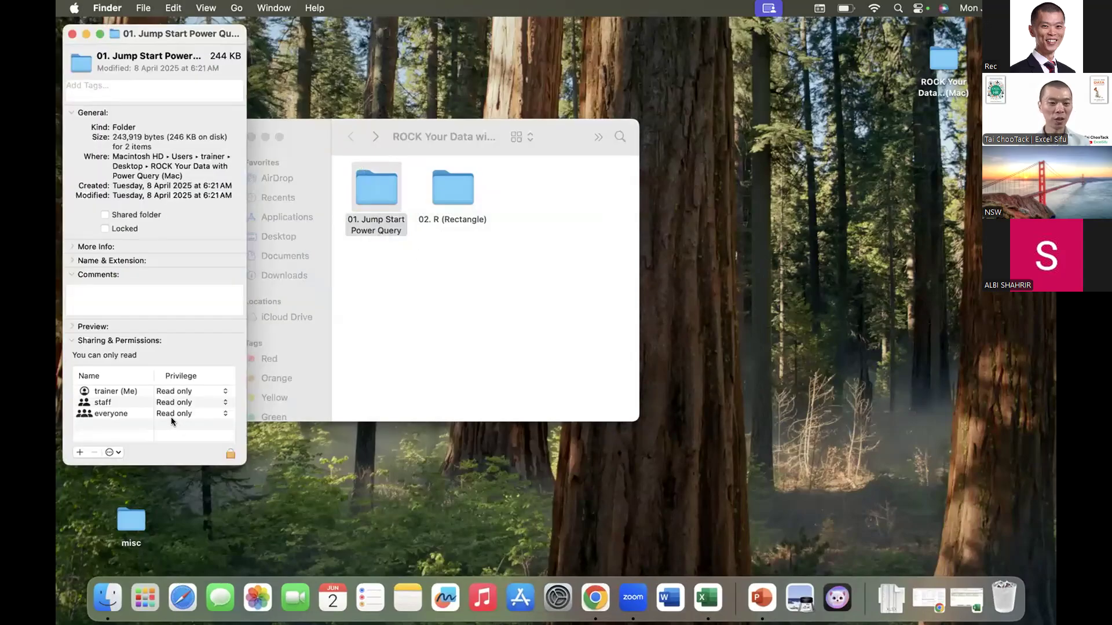
{"action": "left_click", "coordinate": [187, 391]}
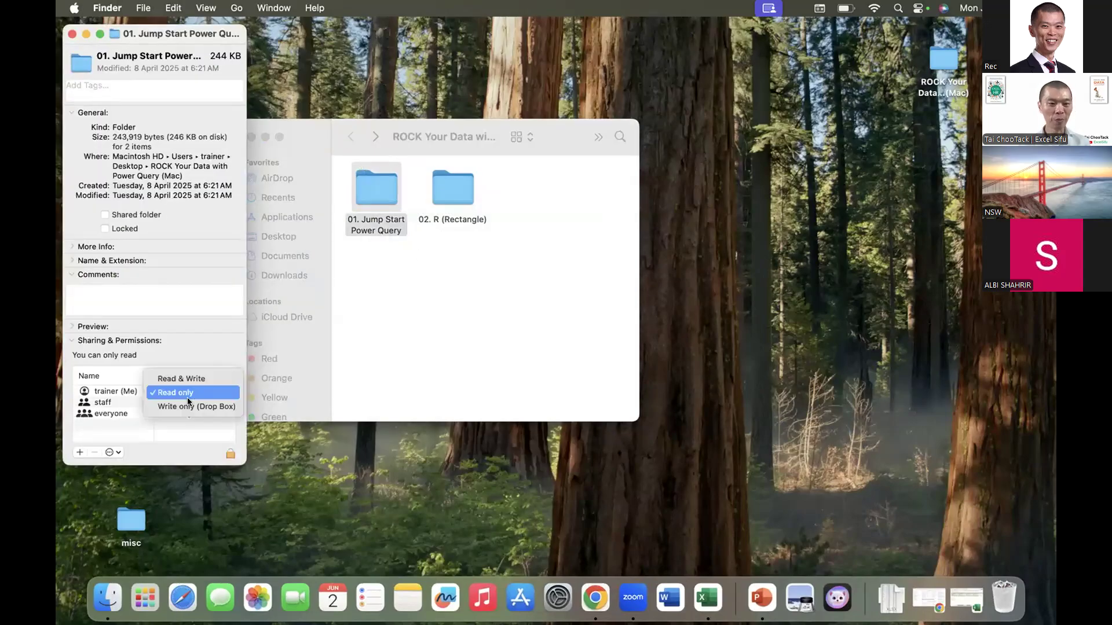
{"action": "key", "text": "Up"}
{"action": "key", "text": "Up"}
{"action": "key", "text": "Return"}
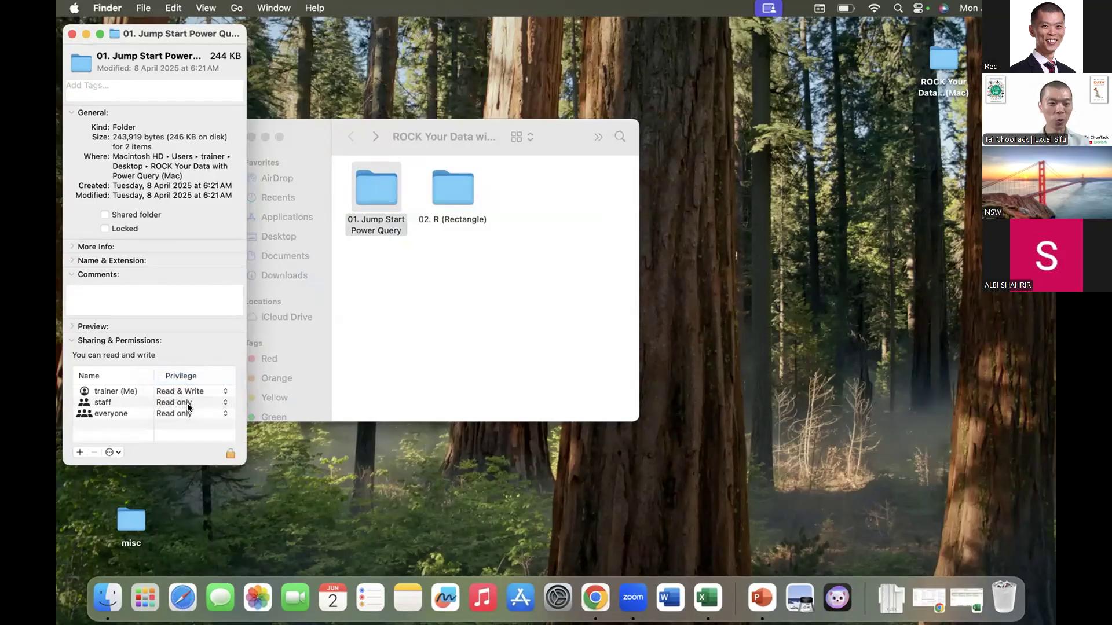
{"action": "left_click", "coordinate": [182, 414]}
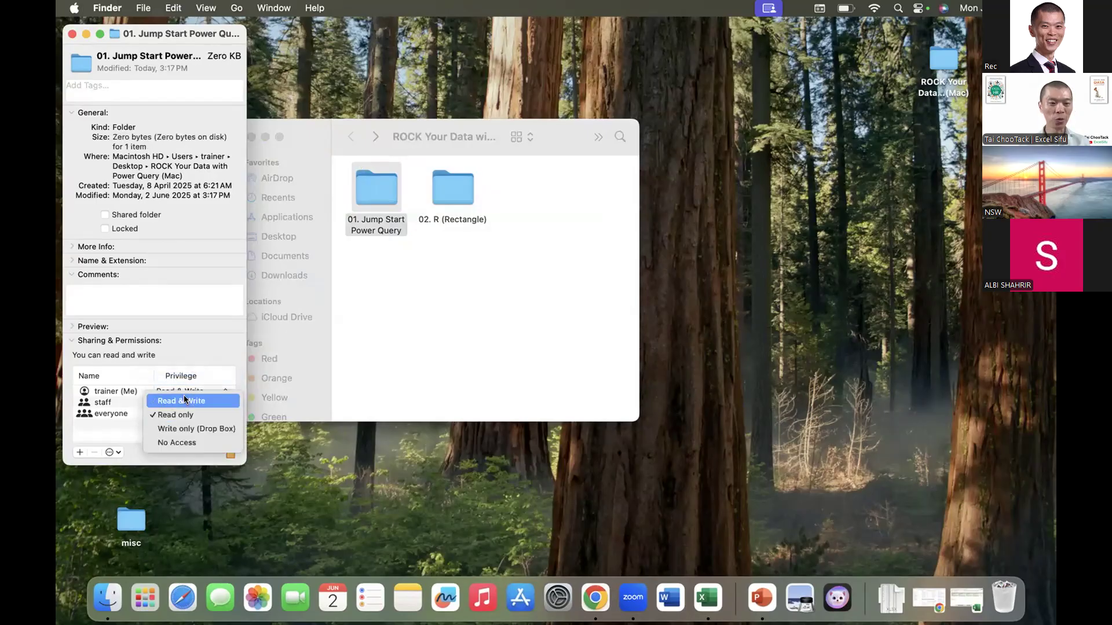
{"action": "left_click", "coordinate": [179, 402]}
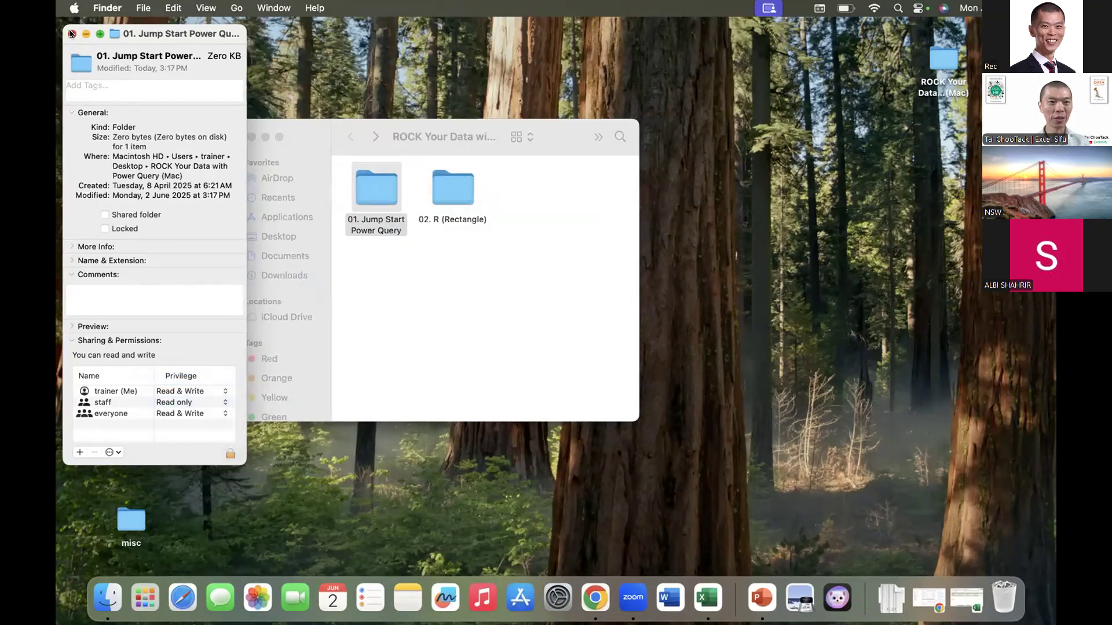
{"action": "left_click", "coordinate": [70, 34]}
Set the 02. R (Rectangle) folder's permissions to Read & Write for the current user and everyone.
{"action": "left_click", "coordinate": [463, 186]}
{"action": "right_click", "coordinate": [463, 187]}
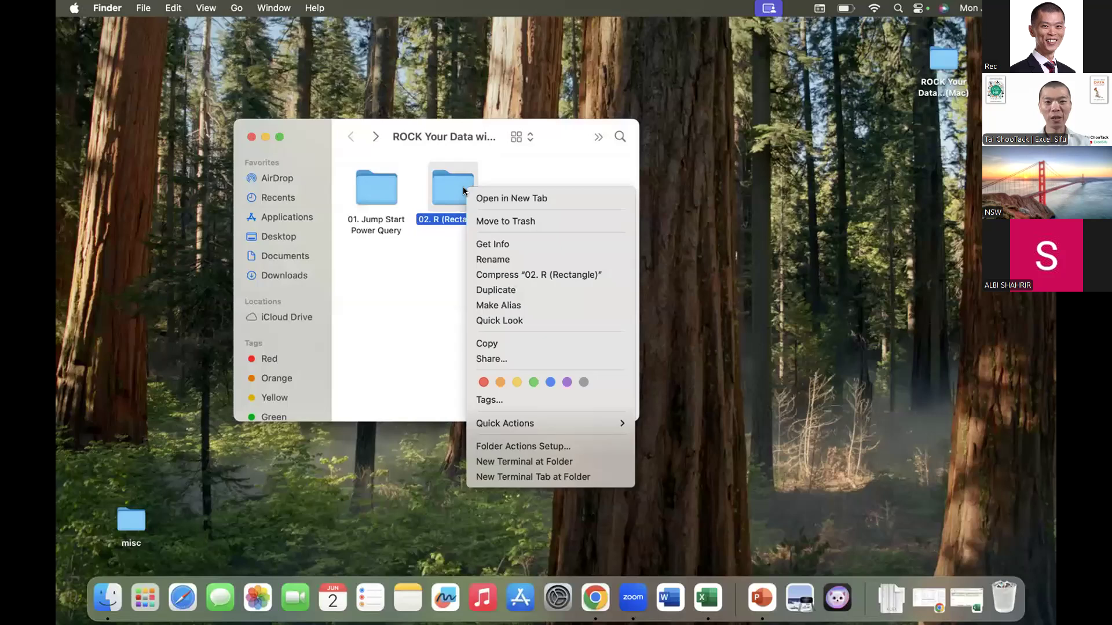
{"action": "left_click", "coordinate": [493, 244]}
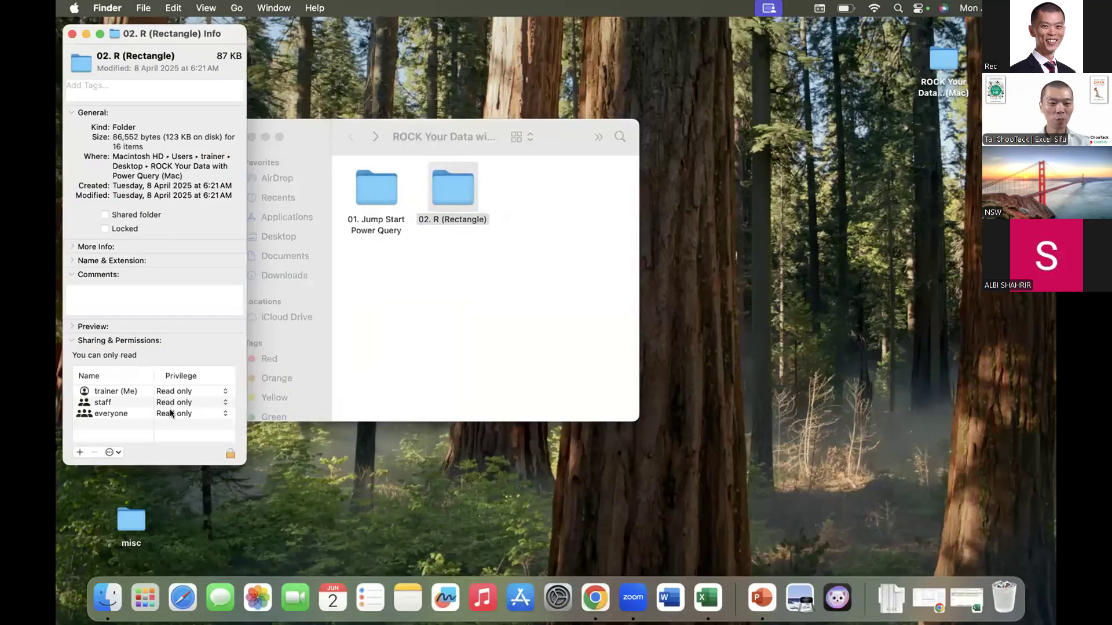
{"action": "left_click", "coordinate": [169, 410]}
{"action": "left_click", "coordinate": [184, 399]}
{"action": "left_click", "coordinate": [183, 393]}
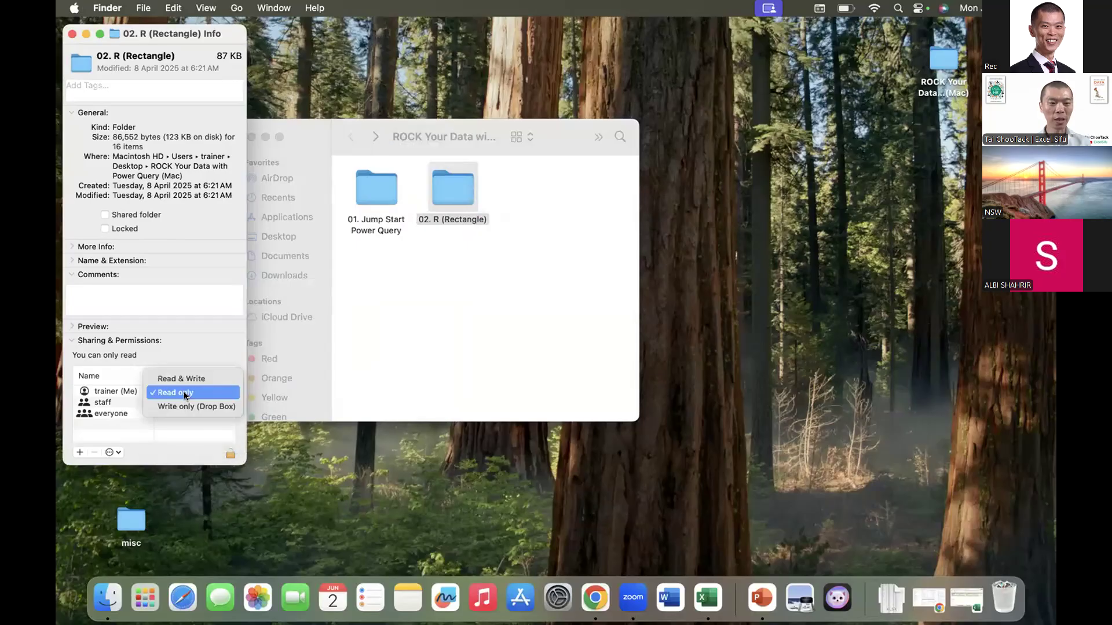
{"action": "left_click", "coordinate": [188, 380]}
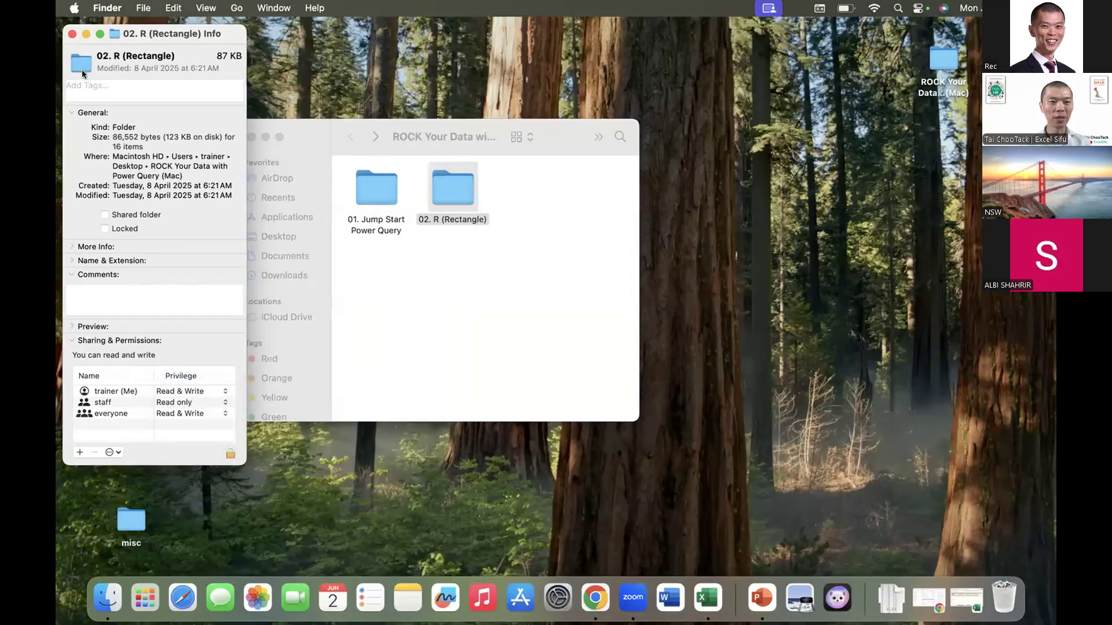
{"action": "left_click", "coordinate": [72, 34]}
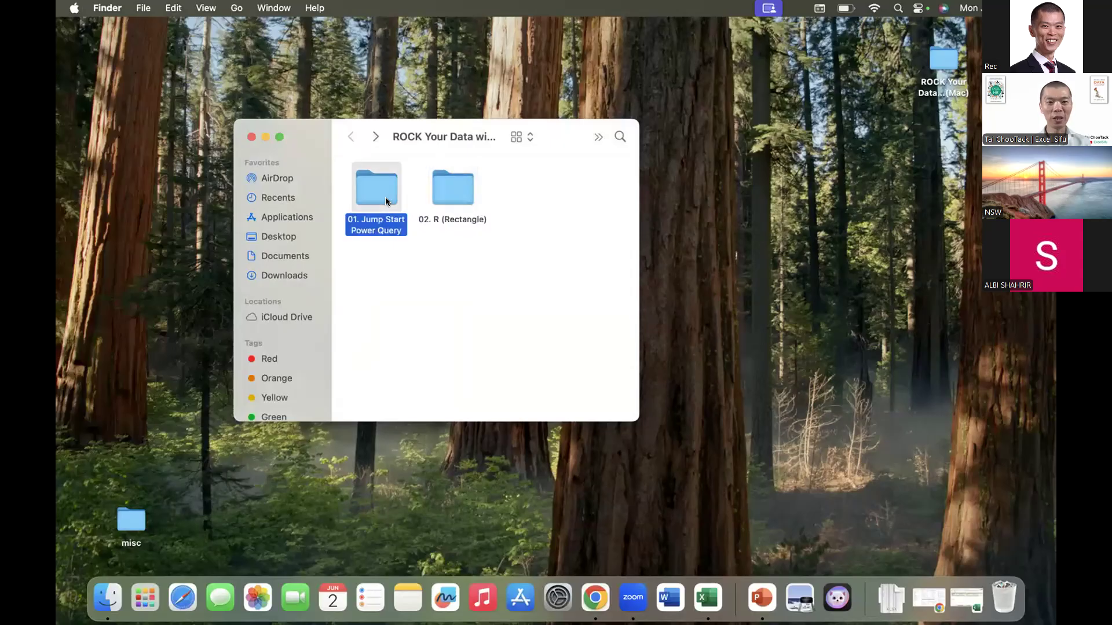
Check the contents of the 01. Jump Start Power Query folder and return to its parent folder.
{"action": "double_click", "coordinate": [385, 198]}
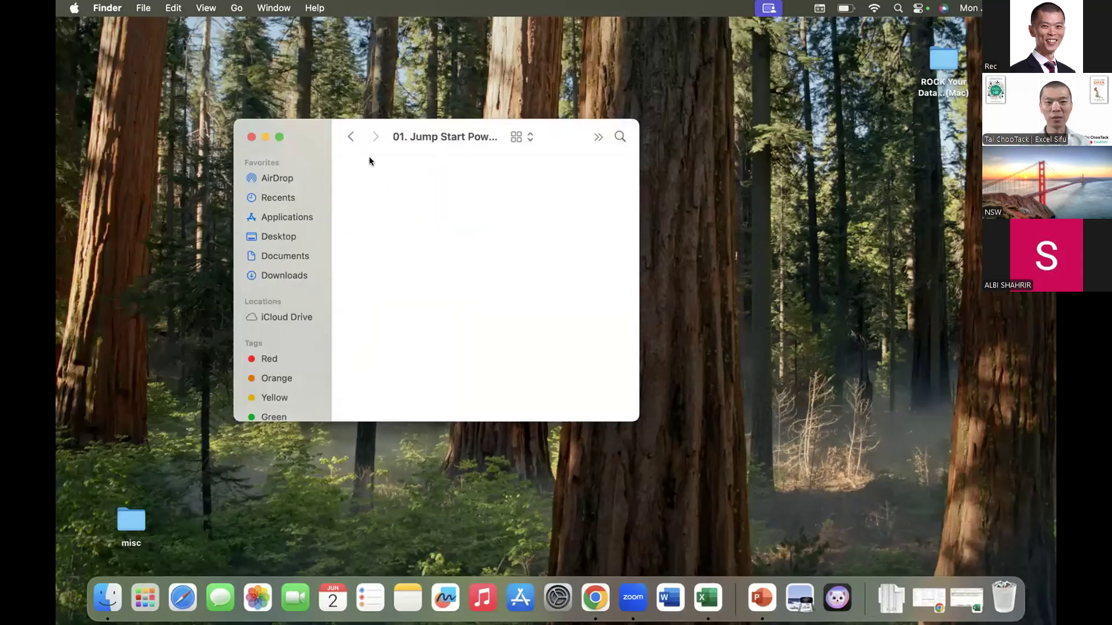
{"action": "left_click", "coordinate": [349, 139]}
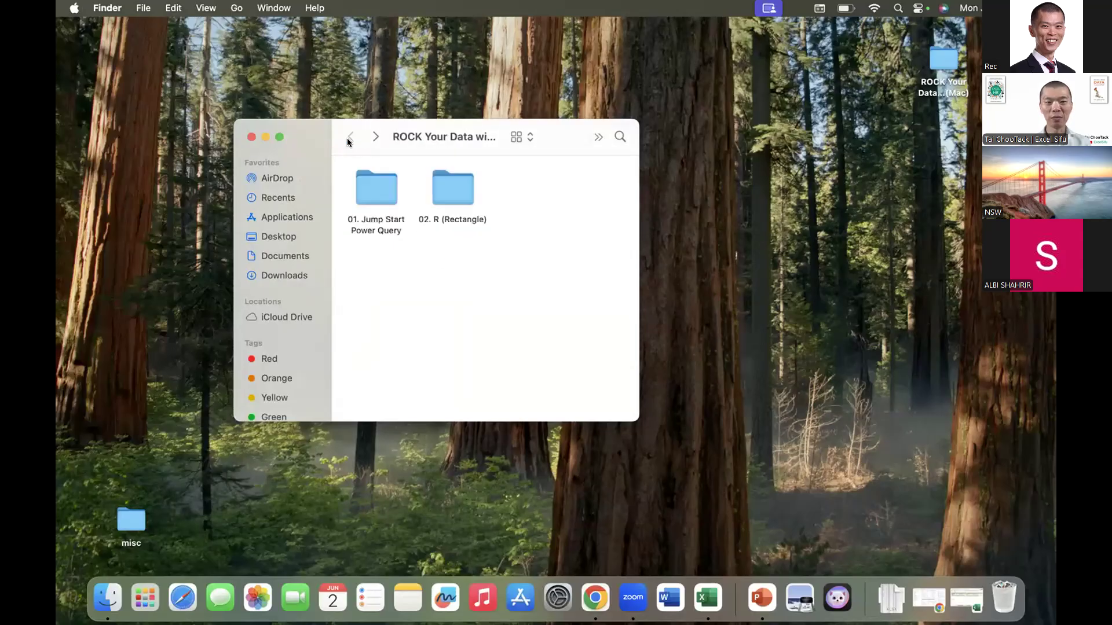
{"action": "double_click", "coordinate": [373, 232]}
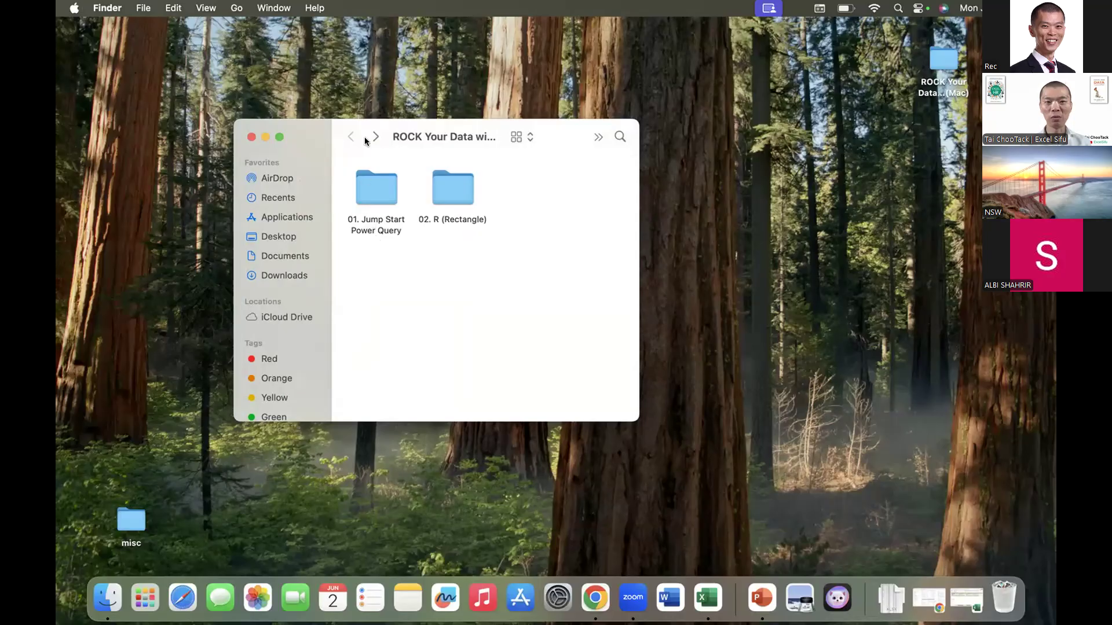
{"action": "right_click", "coordinate": [399, 260]}
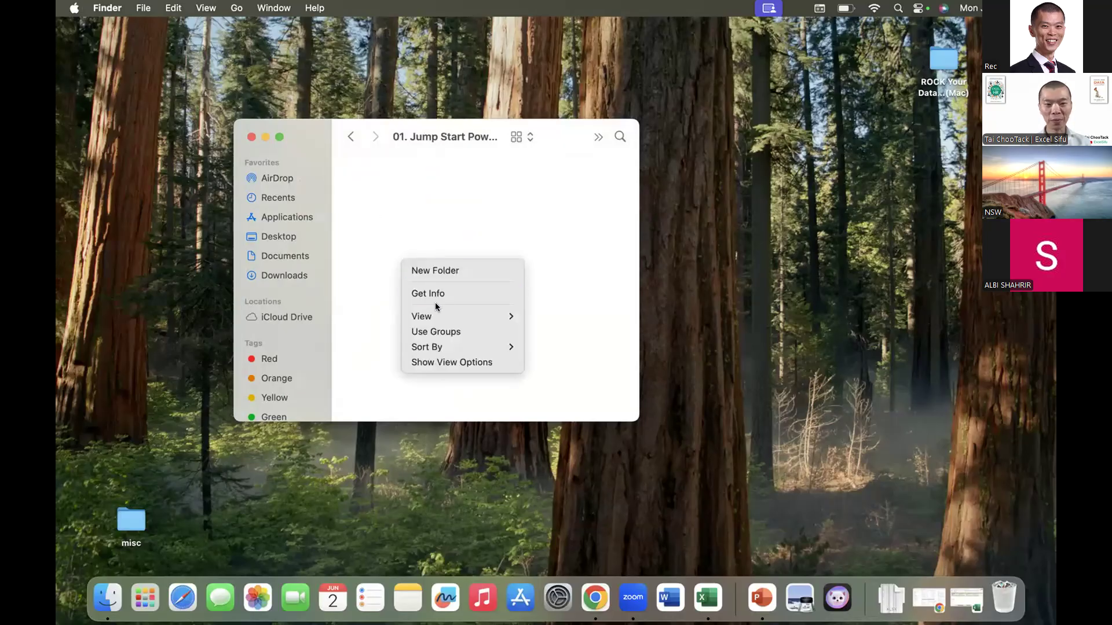
{"action": "left_click", "coordinate": [371, 258]}
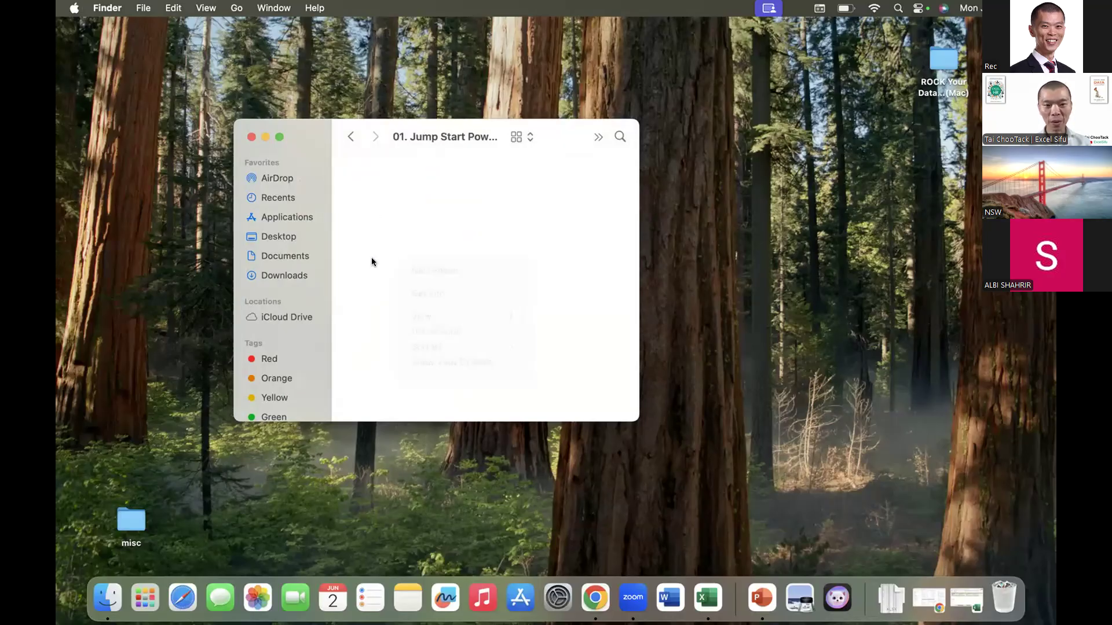
{"action": "left_click", "coordinate": [348, 136]}
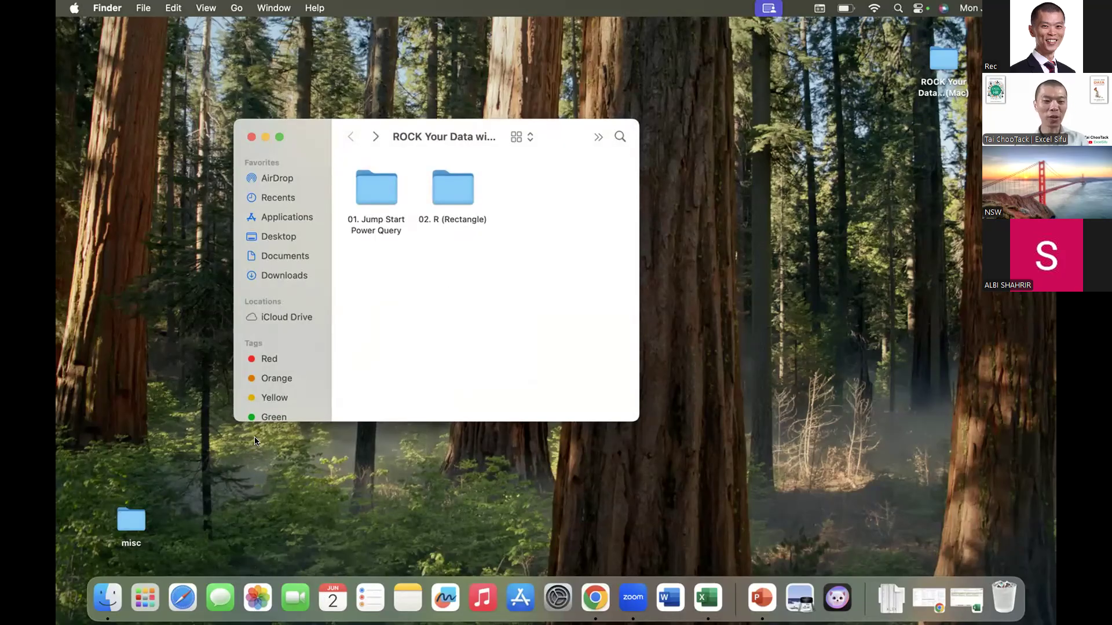
Switch back to Excel and save the workbook as "General Data Transformation 1" in the 01. Jump Start Power Query folder.
{"action": "key", "text": "super+Tab"}
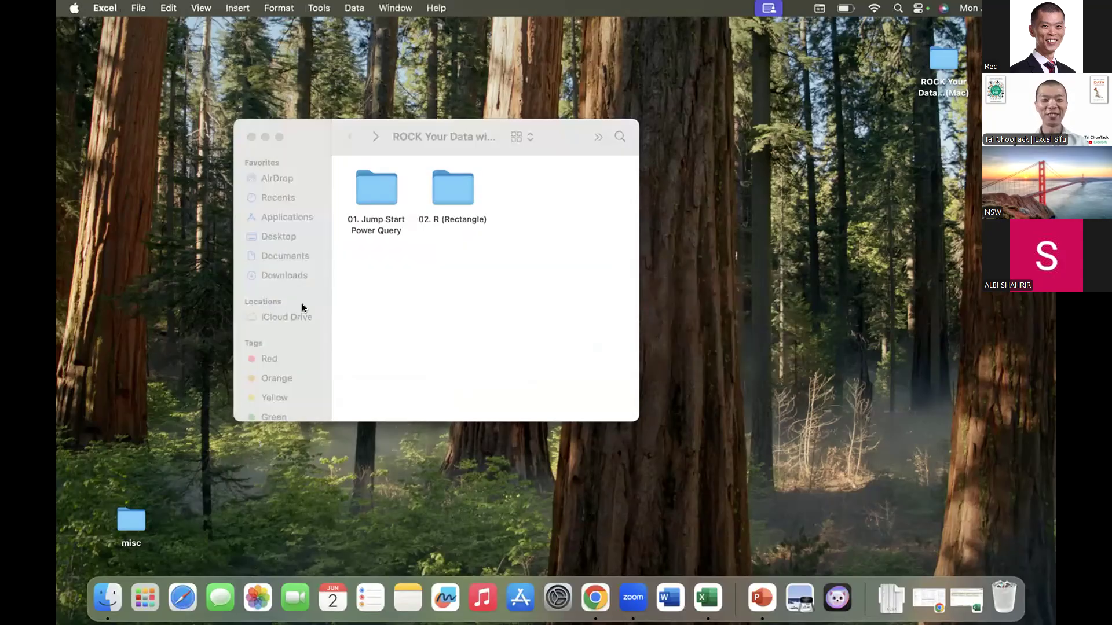
{"action": "key", "text": "super+Tab"}
{"action": "key", "text": "super+Tab"}
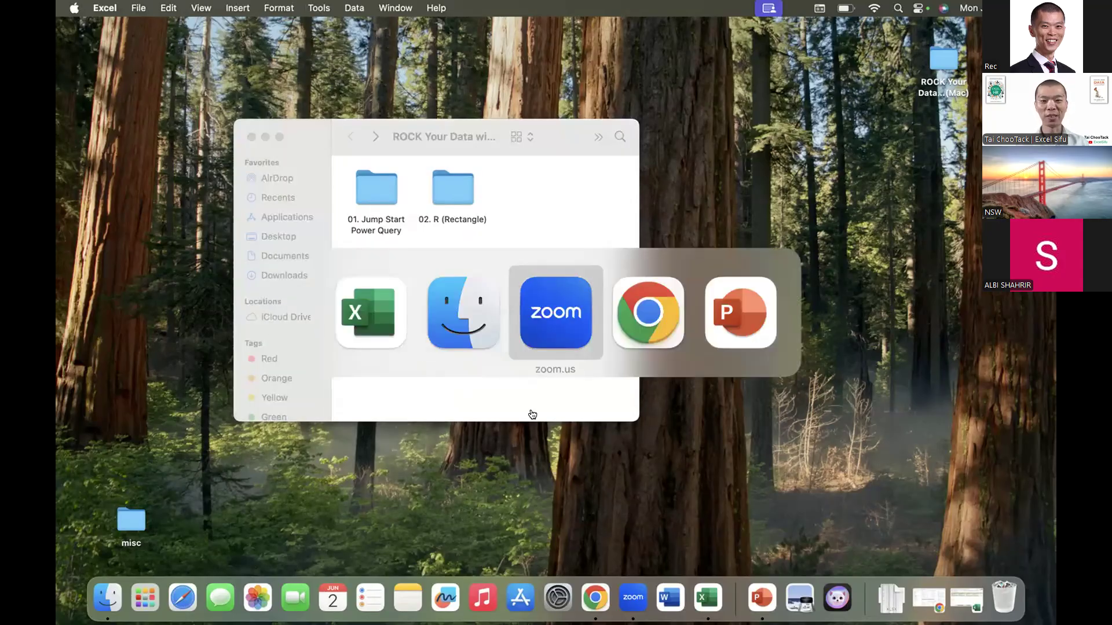
{"action": "key", "text": "super+Tab"}
{"action": "key", "text": "super+Tab"}
{"action": "key", "text": "super+Tab"}
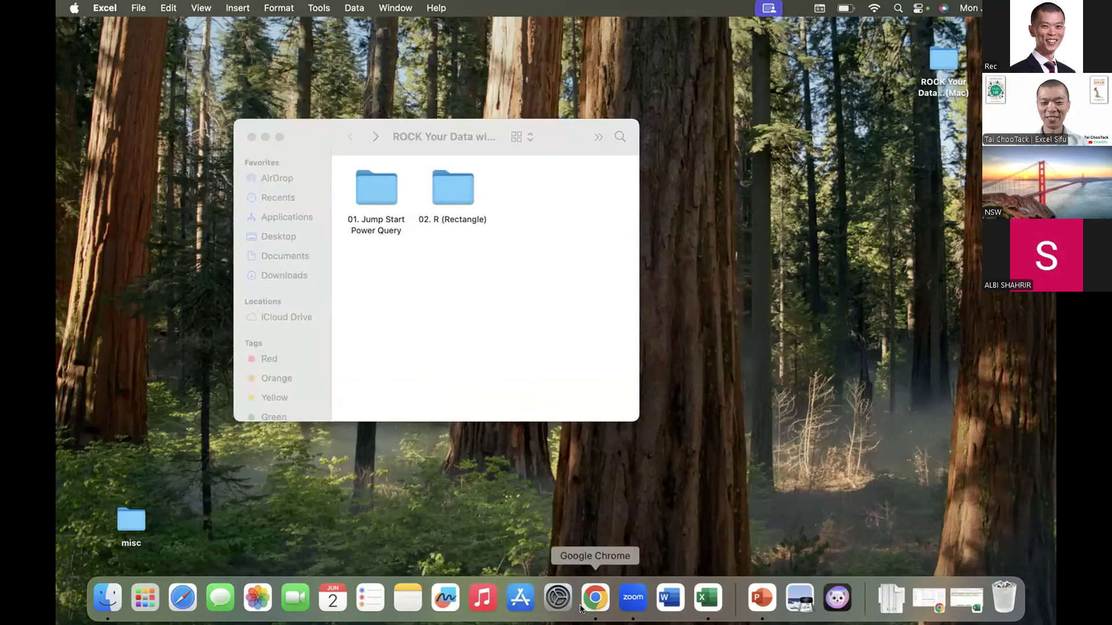
{"action": "left_click", "coordinate": [710, 602]}
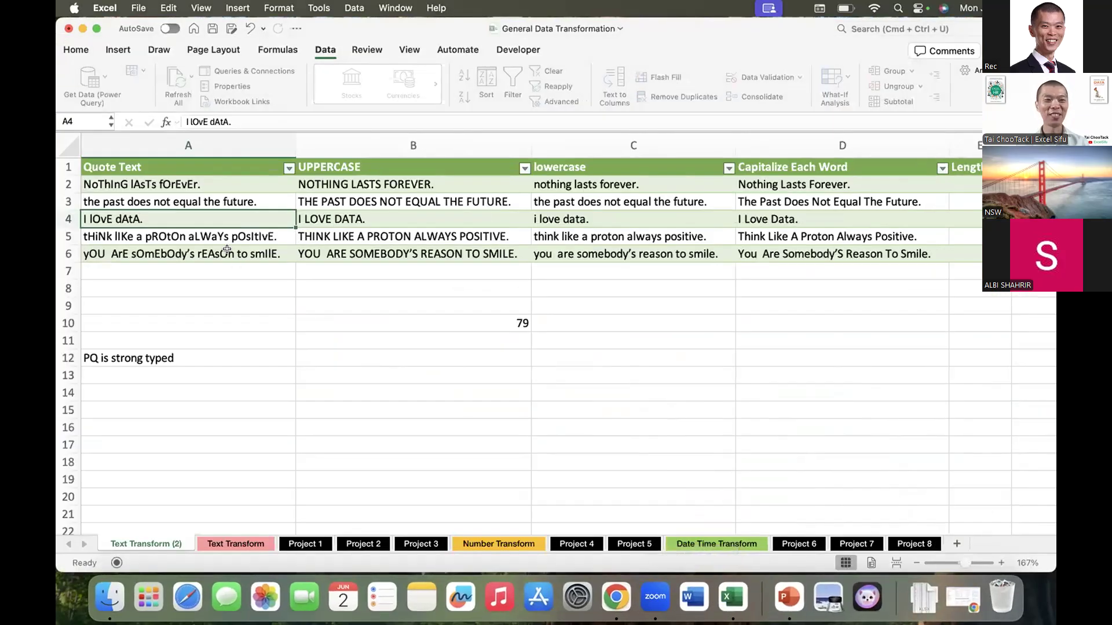
{"action": "left_click", "coordinate": [212, 28]}
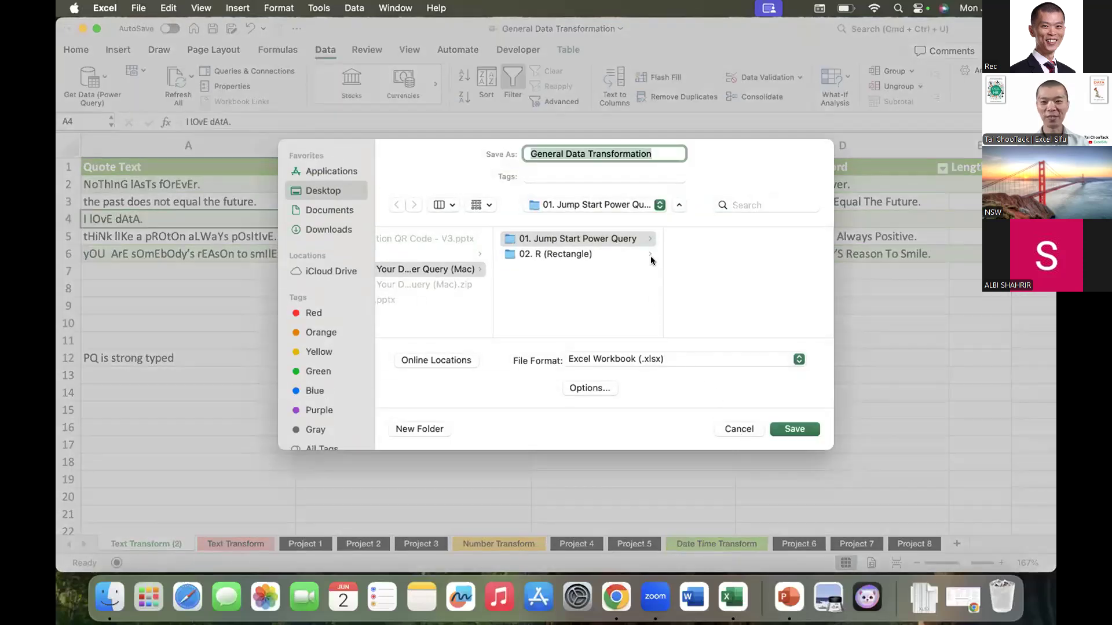
{"action": "left_click", "coordinate": [665, 154]}
{"action": "type", "text": "1"}
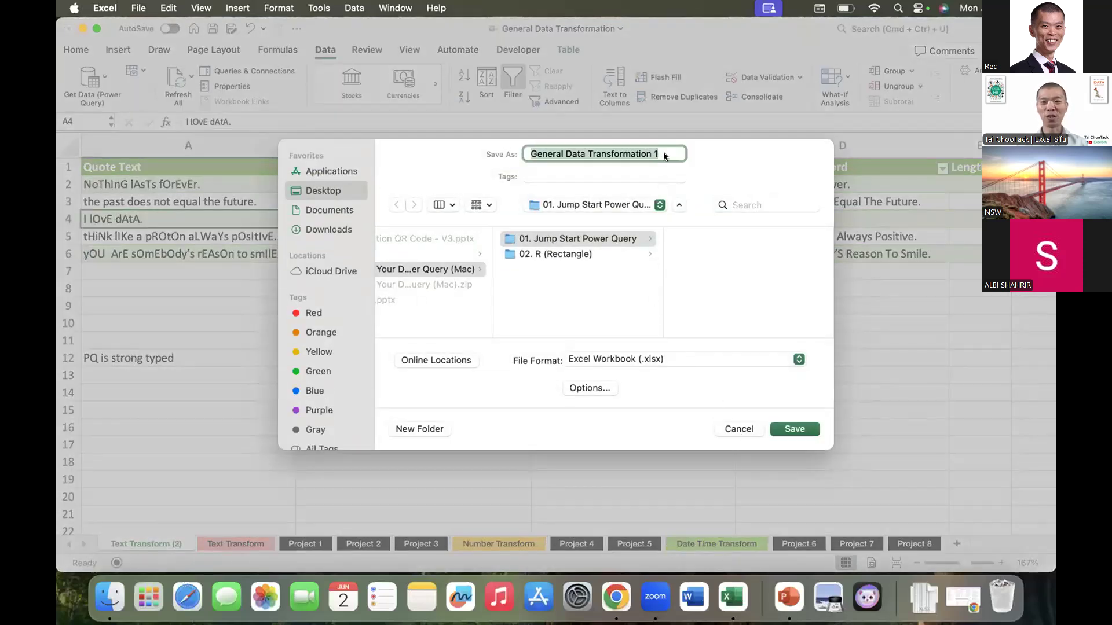
{"action": "key", "text": "Return"}
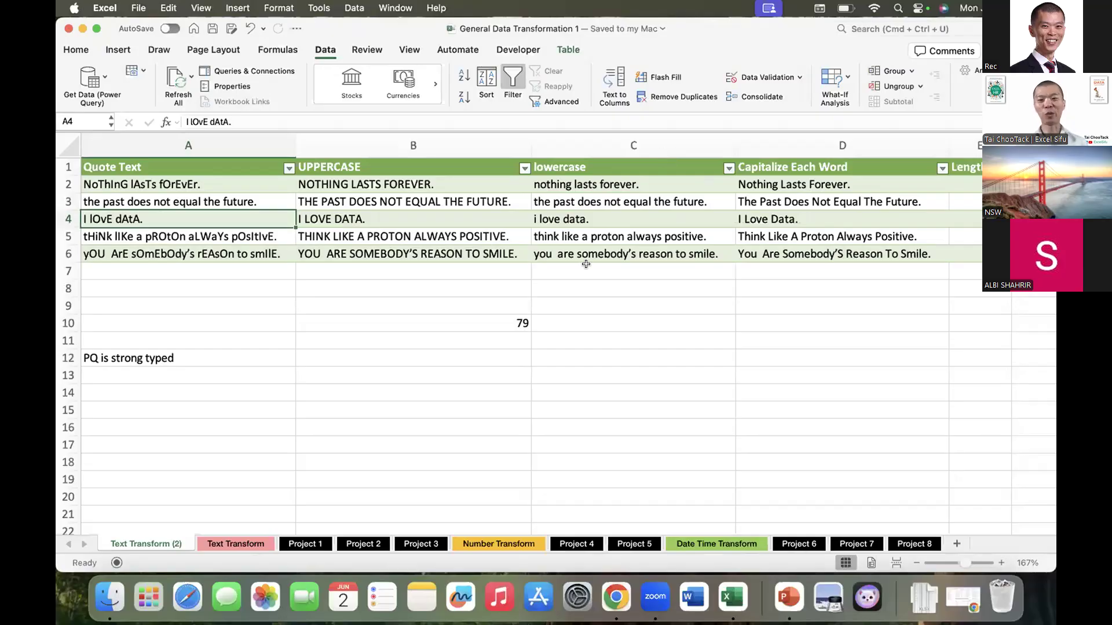
Try to refresh the query table on the Text Transform (2) sheet, and save the workbook.
{"action": "right_click", "coordinate": [341, 202]}
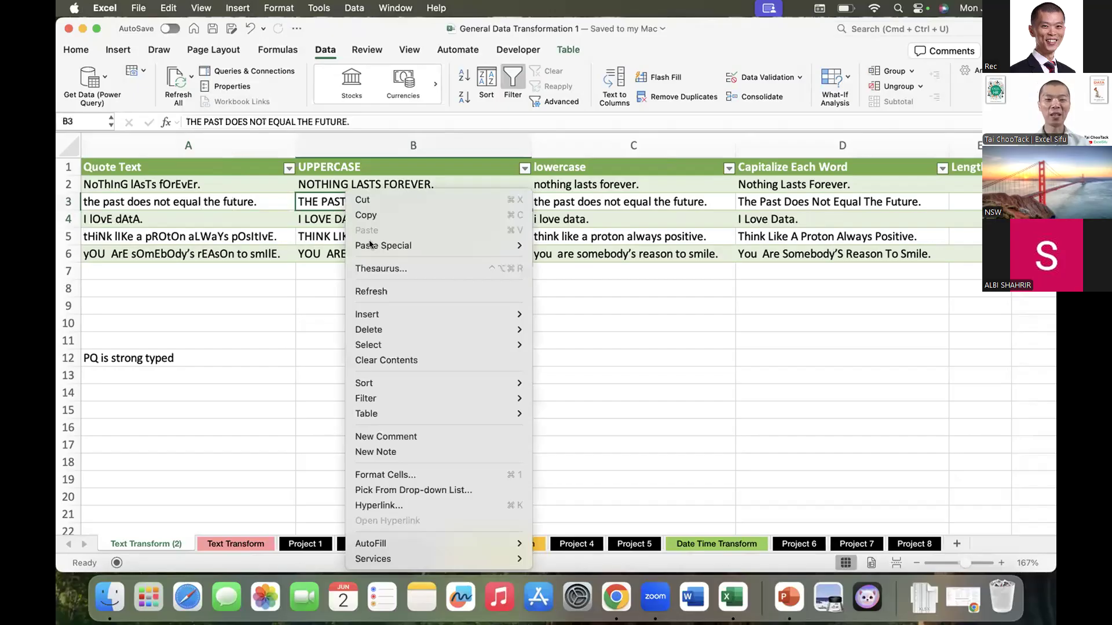
{"action": "left_click", "coordinate": [382, 292]}
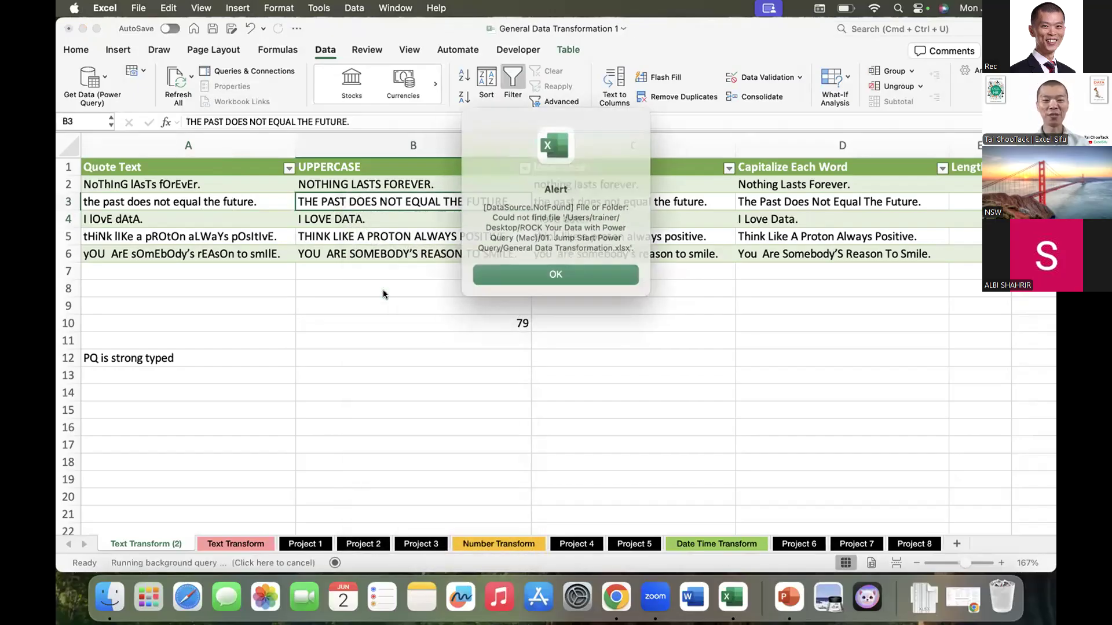
{"action": "left_click", "coordinate": [547, 273]}
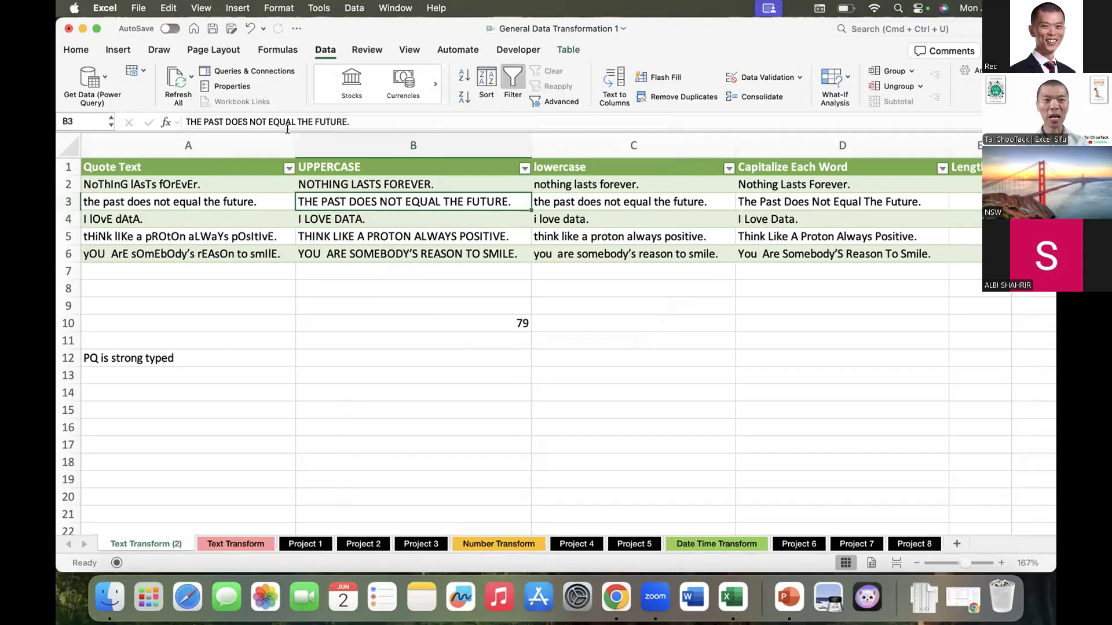
{"action": "left_click", "coordinate": [214, 29]}
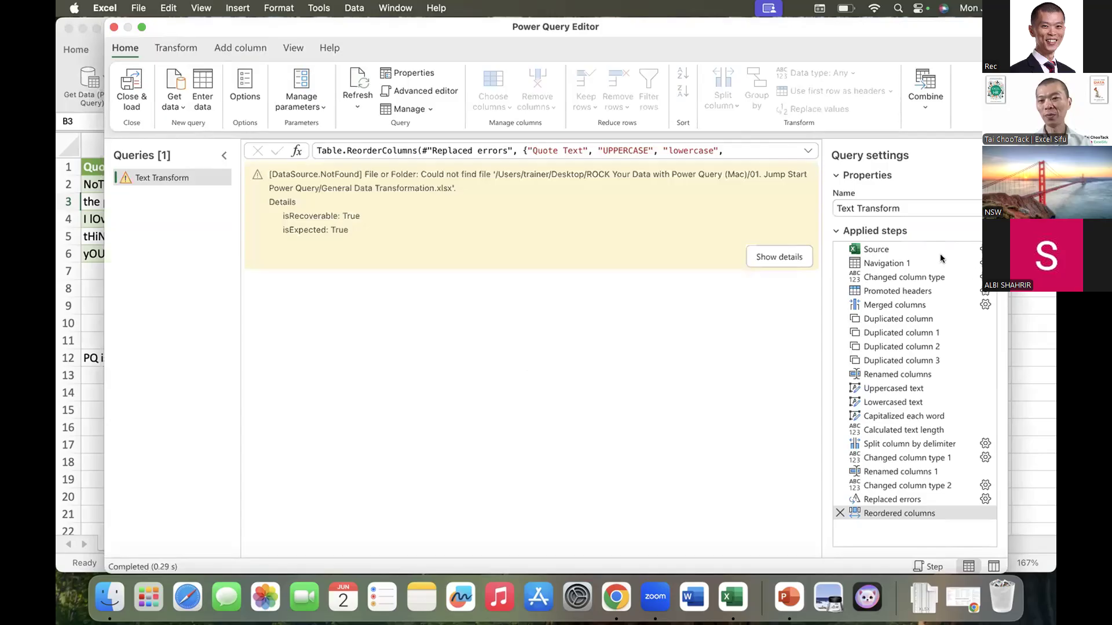
Repoint the Text Transform query's Source step to General Data Transformation 1.xlsx in the 01. Jump Start Power Query folder.
{"action": "left_click", "coordinate": [900, 249]}
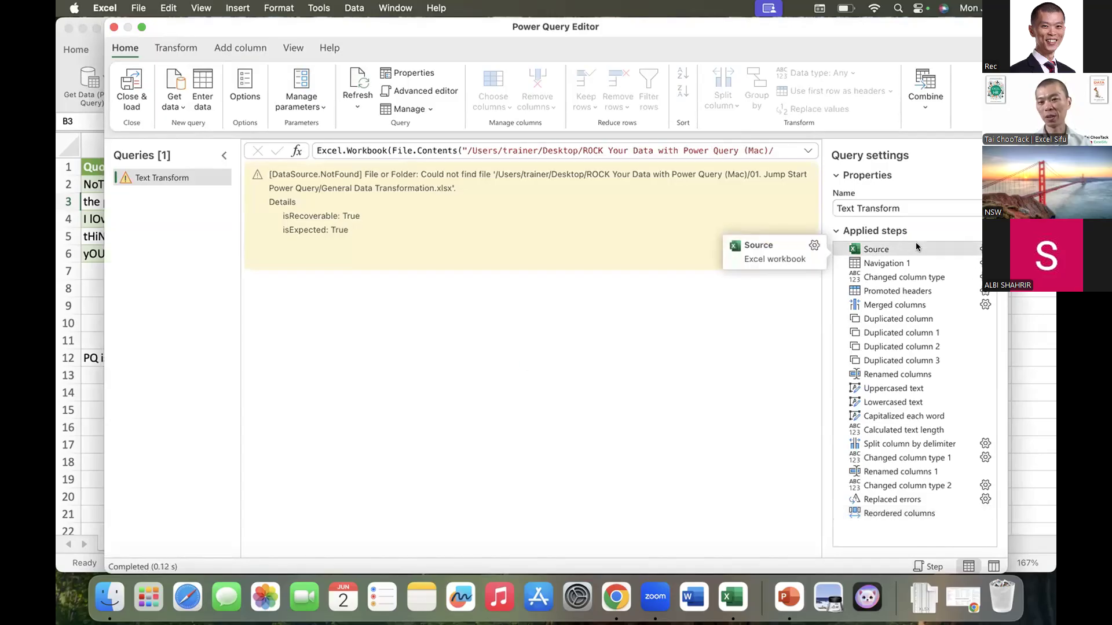
{"action": "left_click", "coordinate": [982, 250]}
{"action": "left_click", "coordinate": [356, 313]}
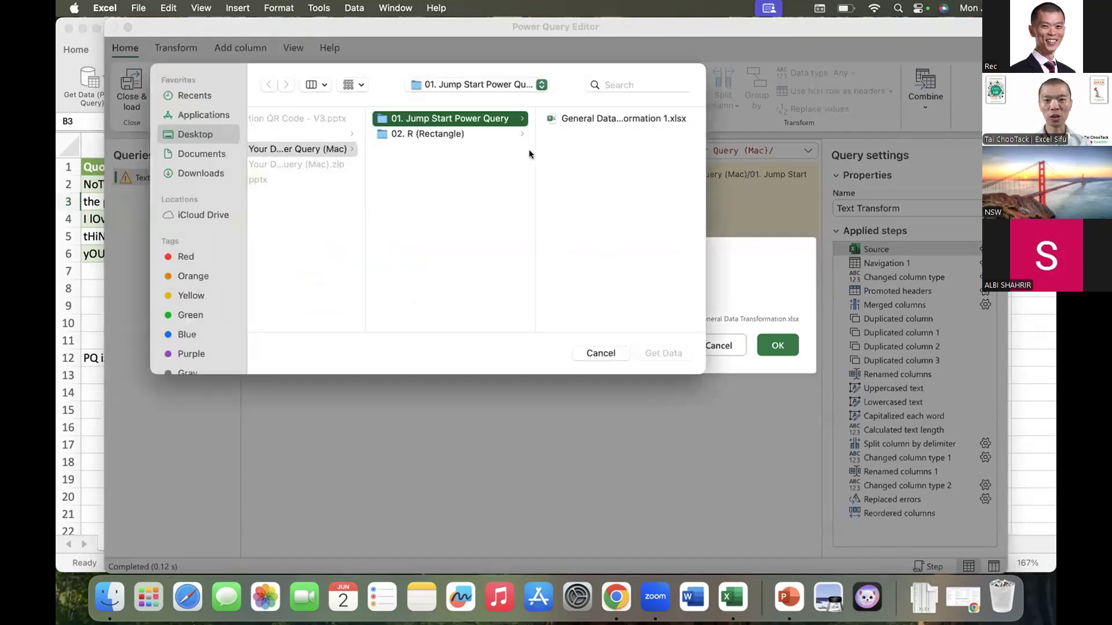
{"action": "left_click", "coordinate": [596, 118]}
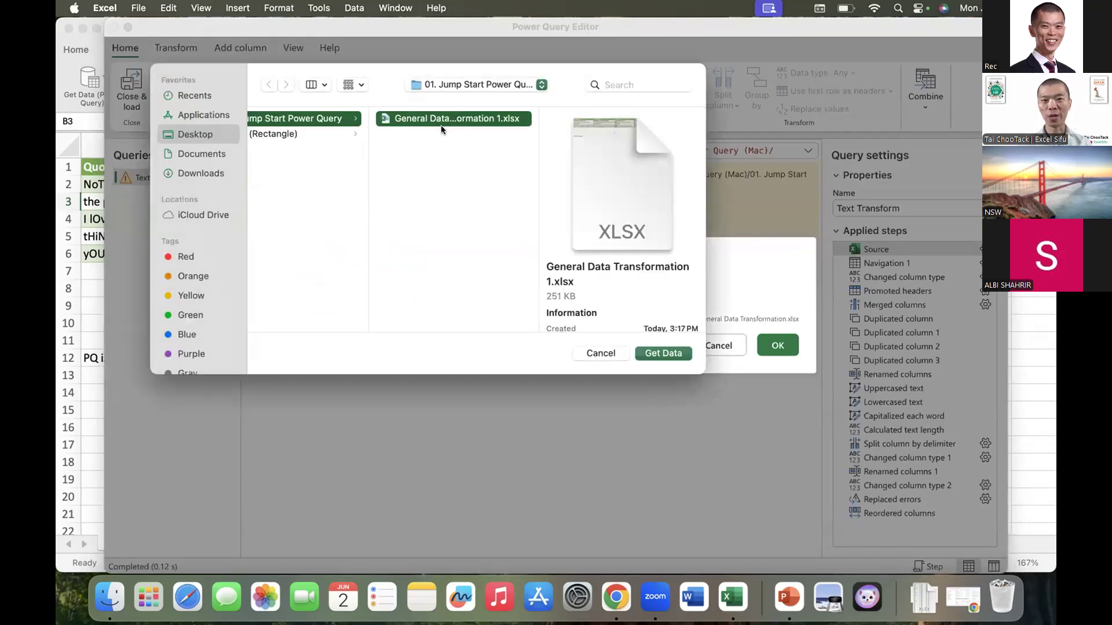
{"action": "left_click", "coordinate": [663, 353]}
{"action": "left_click", "coordinate": [778, 345]}
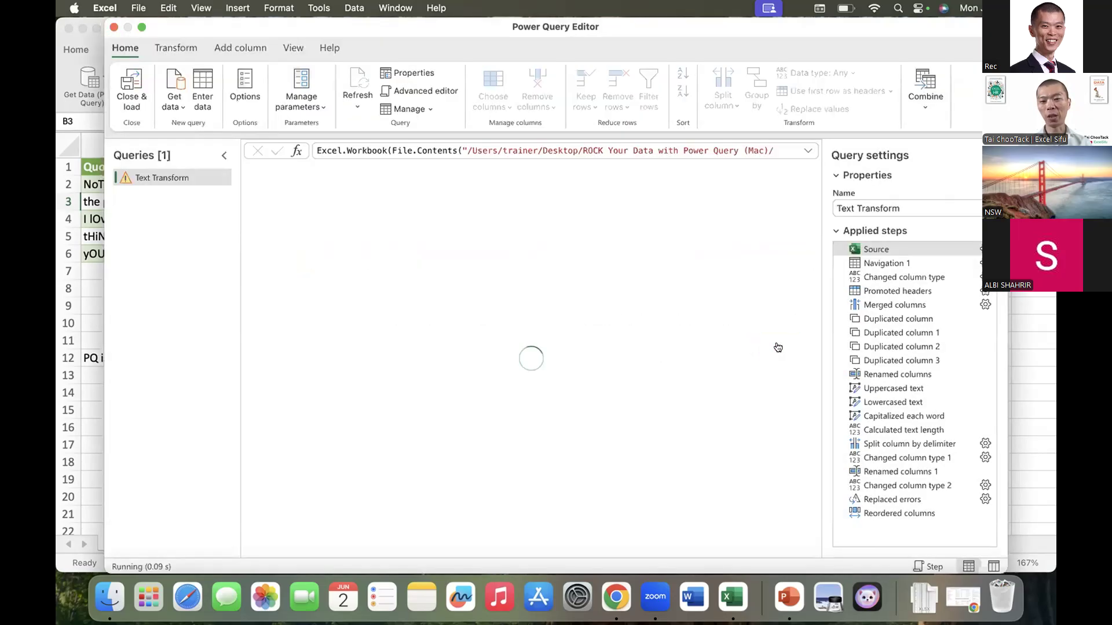
Check the query result at the Reordered columns step, and close and load the query to the worksheet.
{"action": "left_click", "coordinate": [892, 512]}
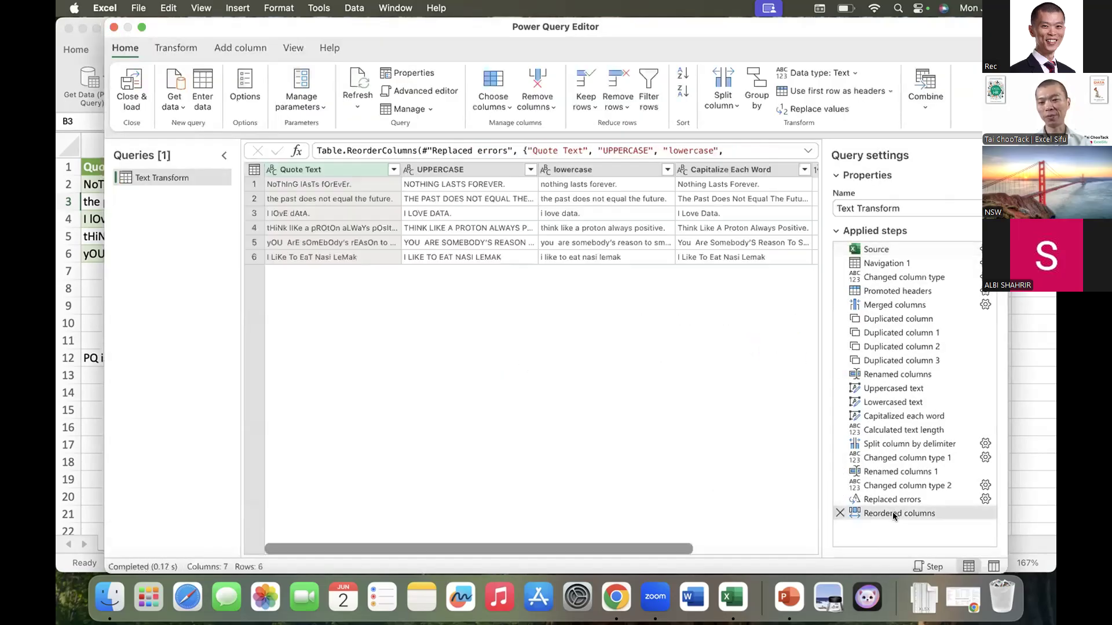
{"action": "left_click", "coordinate": [138, 81]}
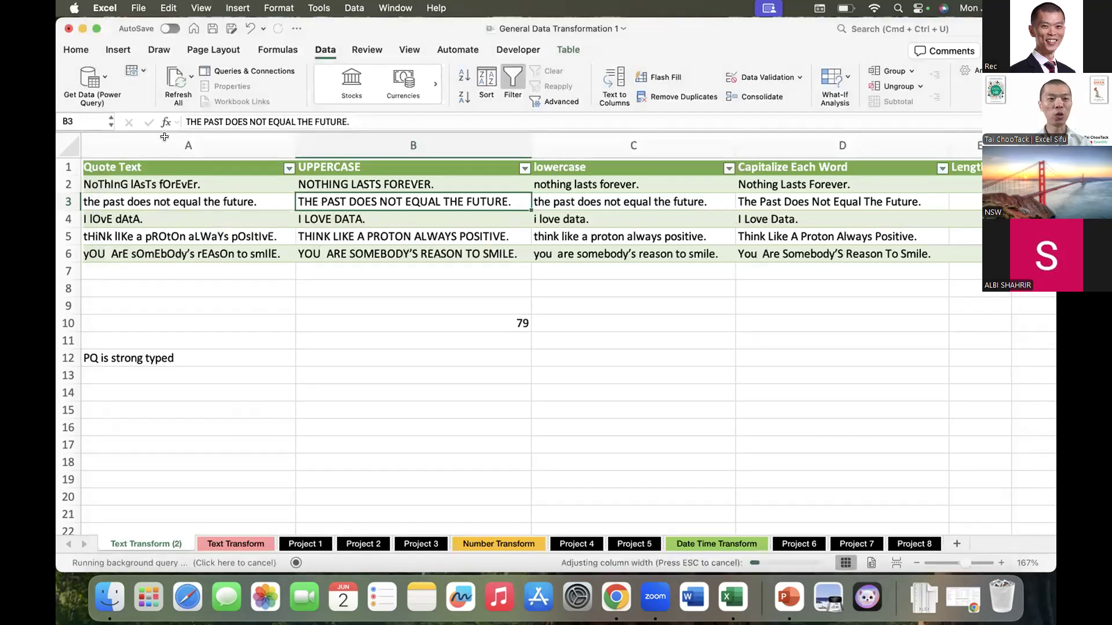
{"action": "left_click", "coordinate": [257, 221]}
{"action": "left_click", "coordinate": [226, 267]}
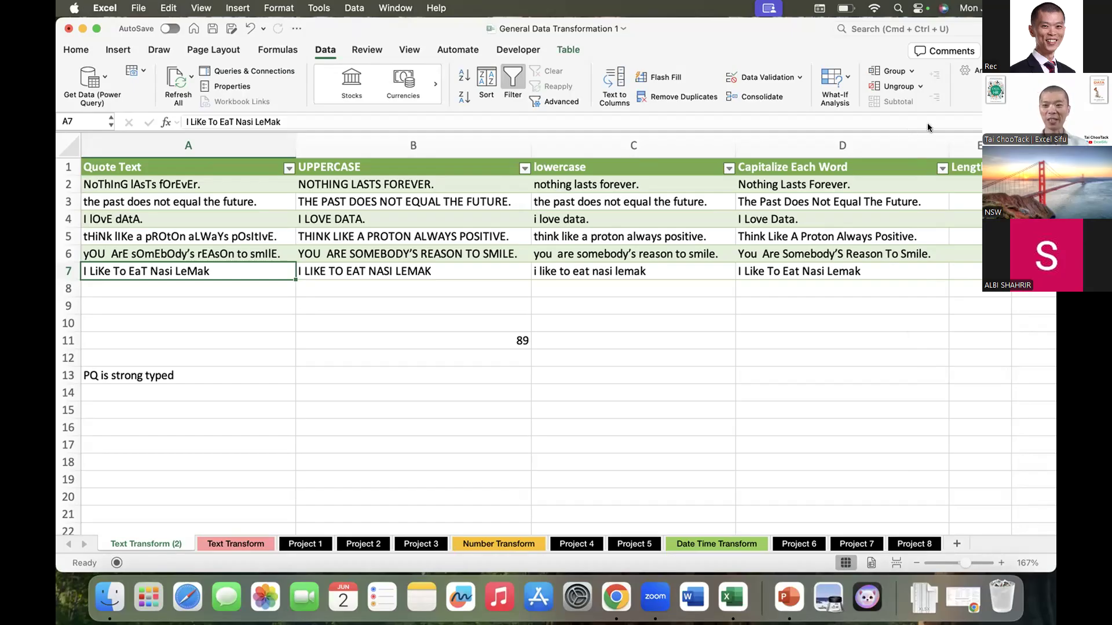
{"action": "left_click", "coordinate": [522, 193]}
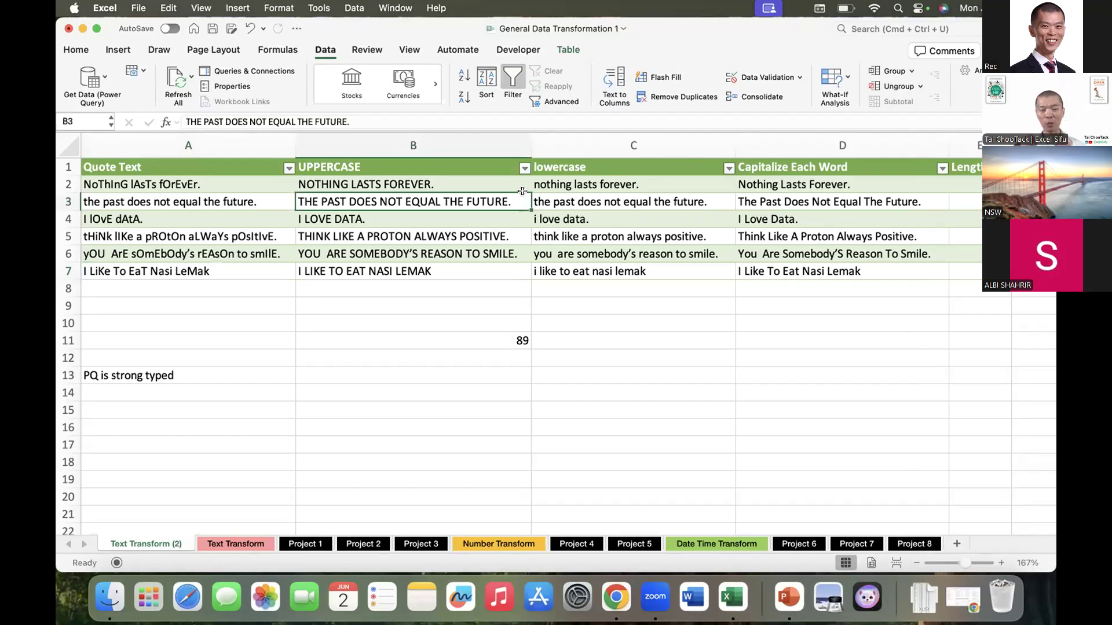
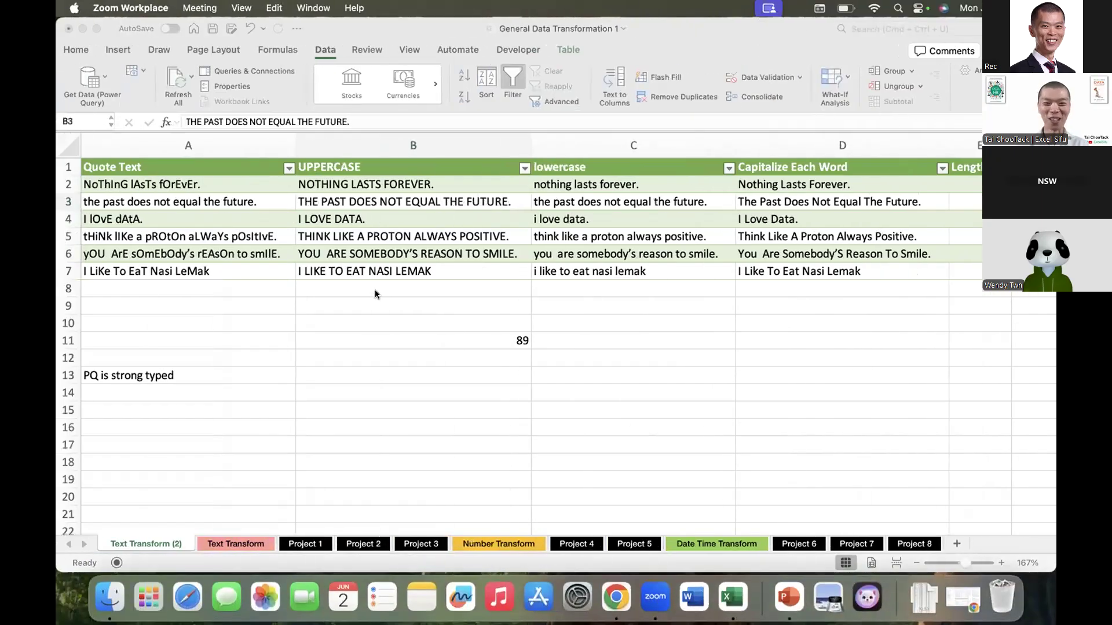
Close the General Data Transformation 1 workbook.
{"action": "left_click", "coordinate": [386, 295]}
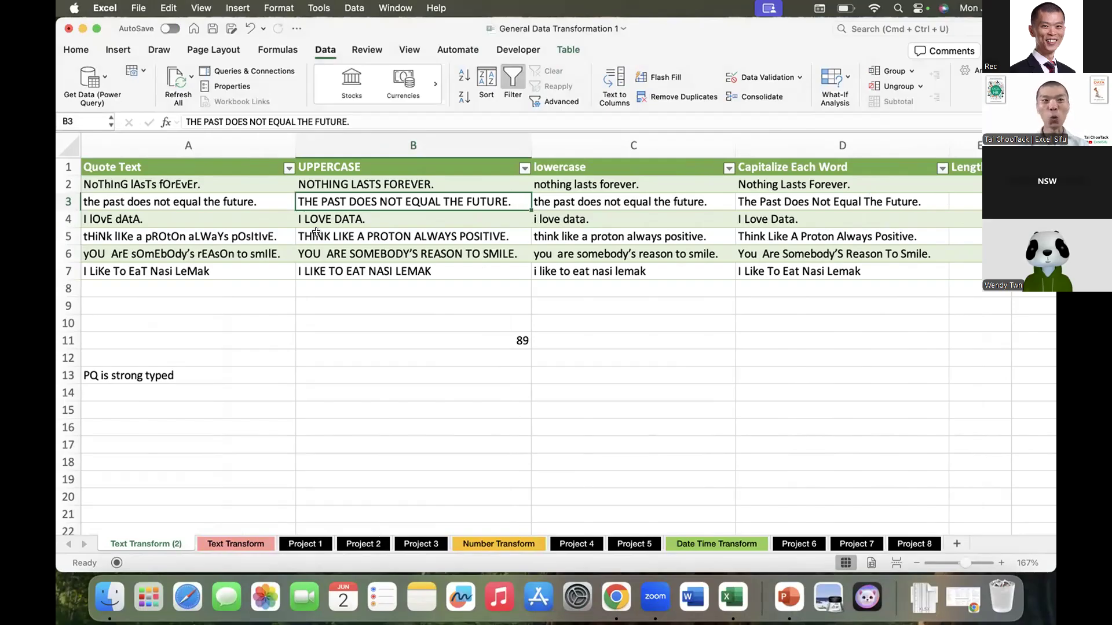
{"action": "left_click", "coordinate": [69, 28]}
{"action": "left_click", "coordinate": [537, 330]}
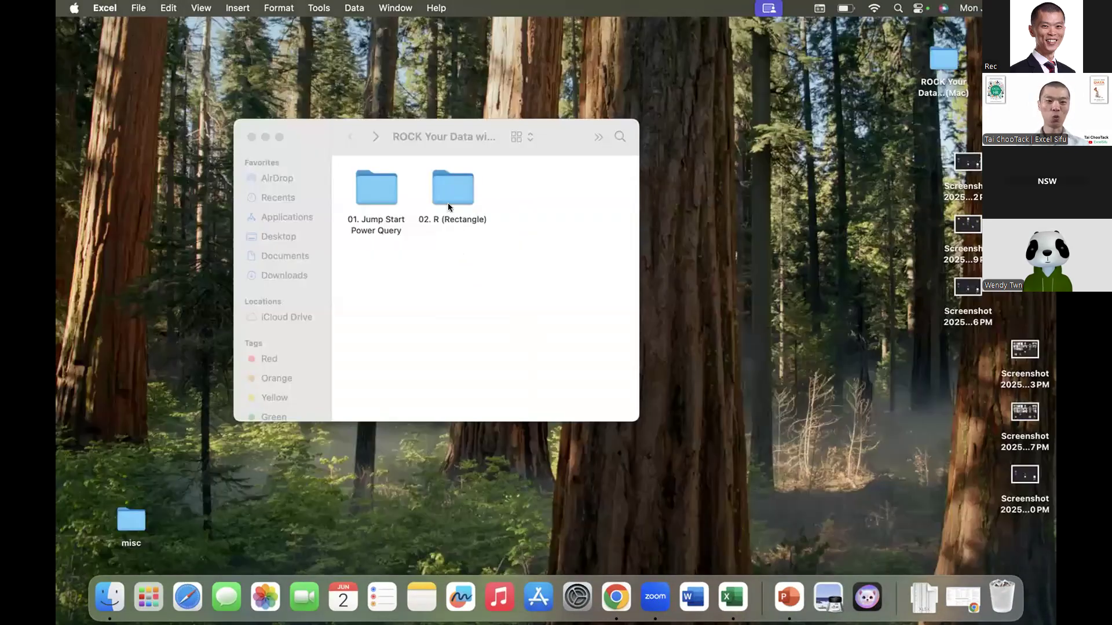
Open Team Score V1.csv from the Unpivot folder inside 02. R (Rectangle), and examine its year columns and name rows.
{"action": "left_click", "coordinate": [448, 191]}
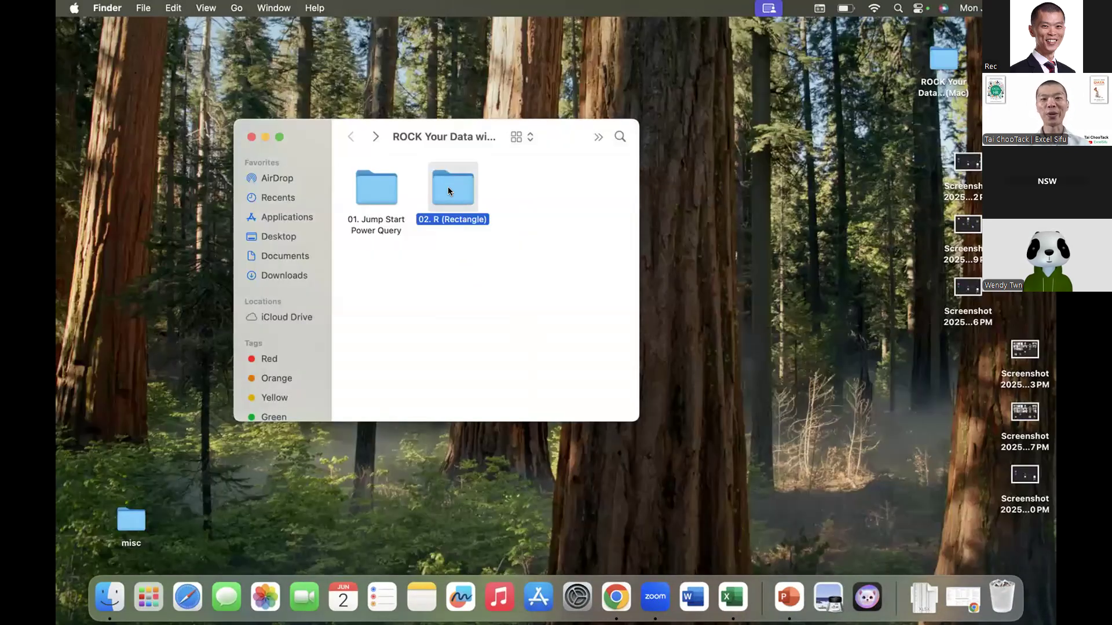
{"action": "double_click", "coordinate": [448, 190]}
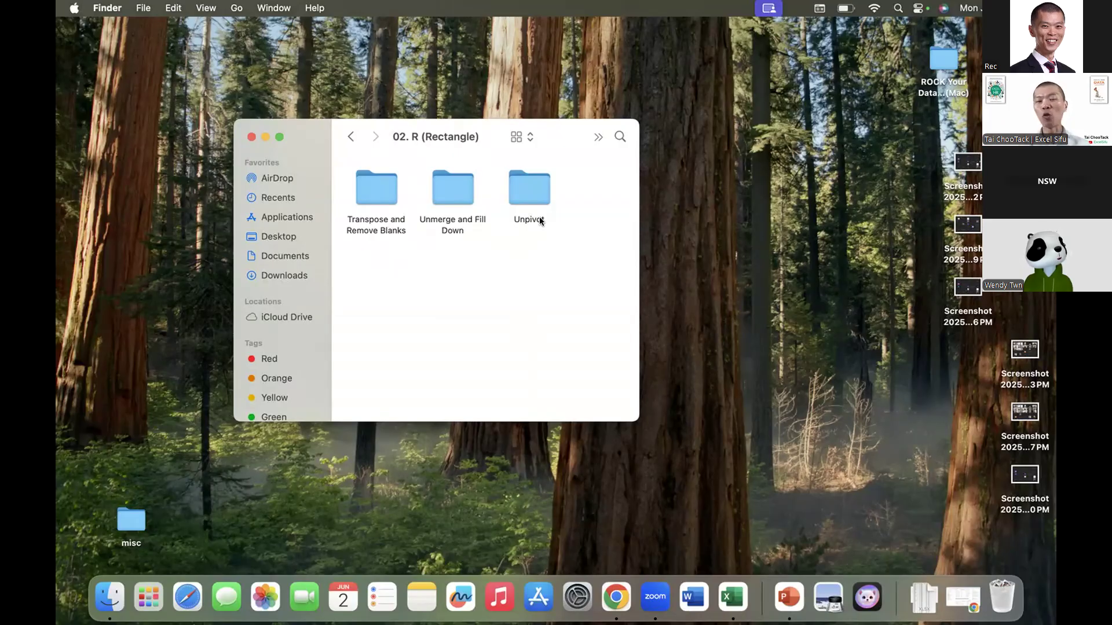
{"action": "double_click", "coordinate": [527, 188]}
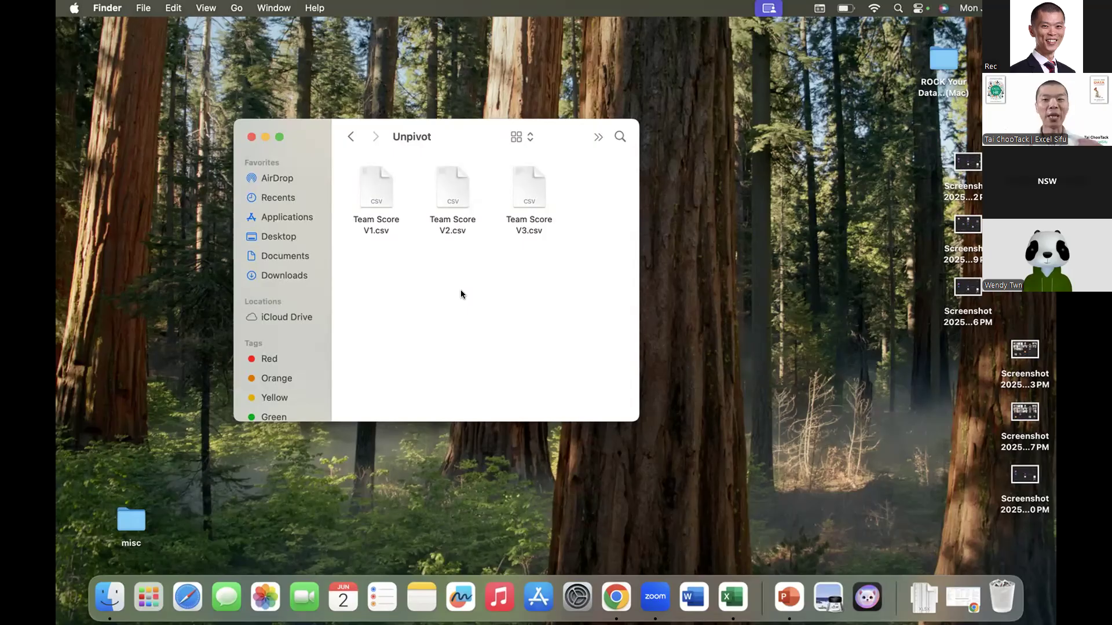
{"action": "double_click", "coordinate": [376, 188]}
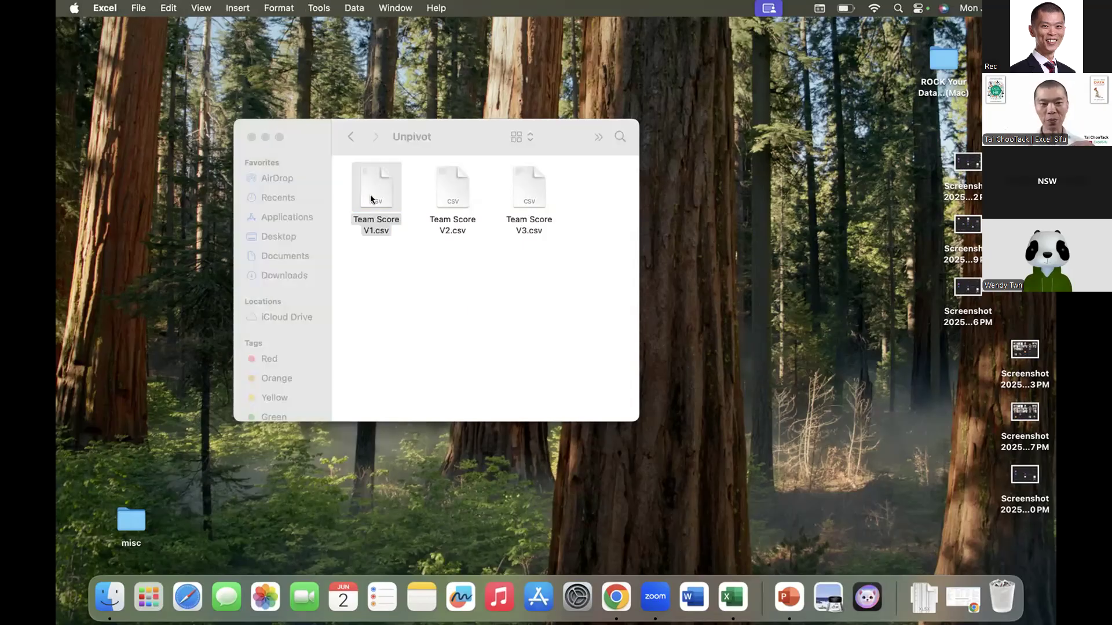
{"action": "scroll", "coordinate": [134, 198], "scroll_direction": "up", "scroll_amount": 10}
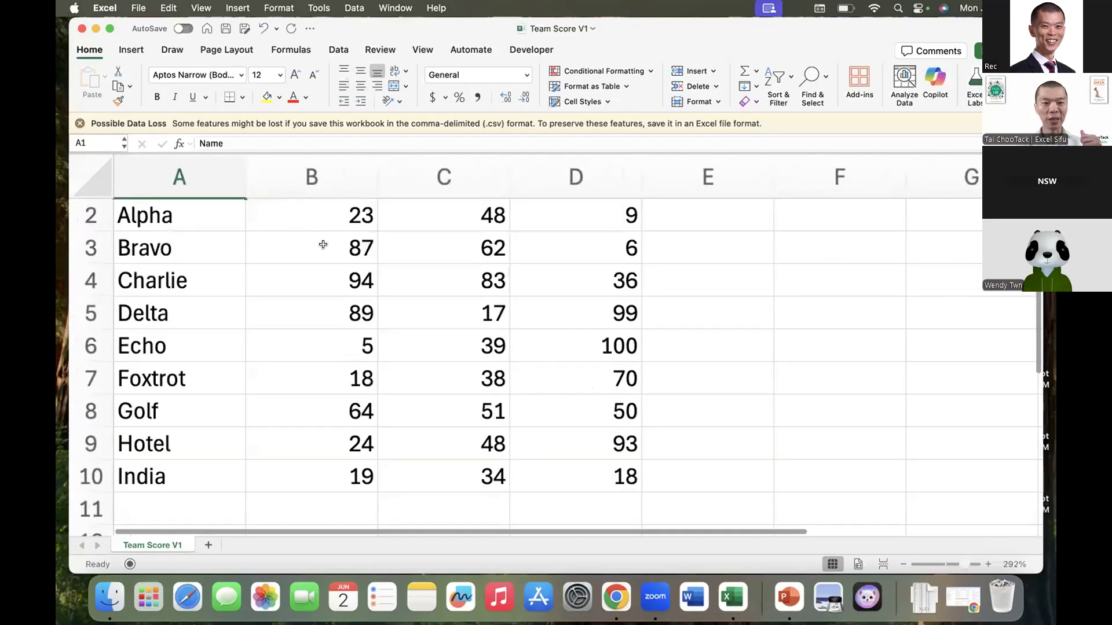
{"action": "scroll", "coordinate": [331, 342], "scroll_direction": "down", "scroll_amount": 5}
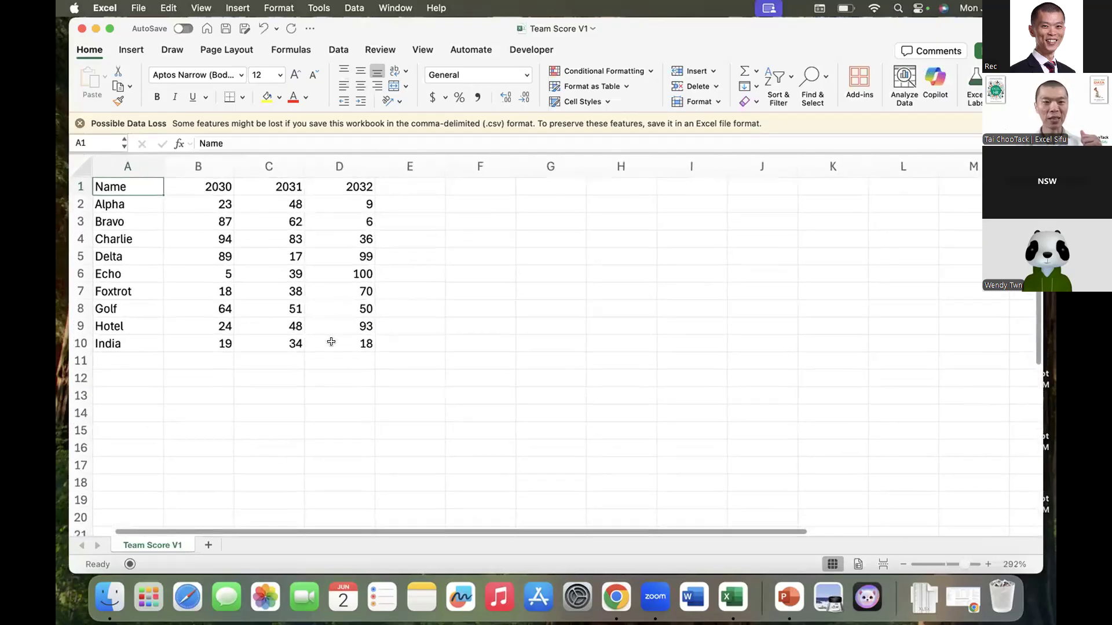
{"action": "left_click_drag", "start_coordinate": [213, 166], "coordinate": [341, 167]}
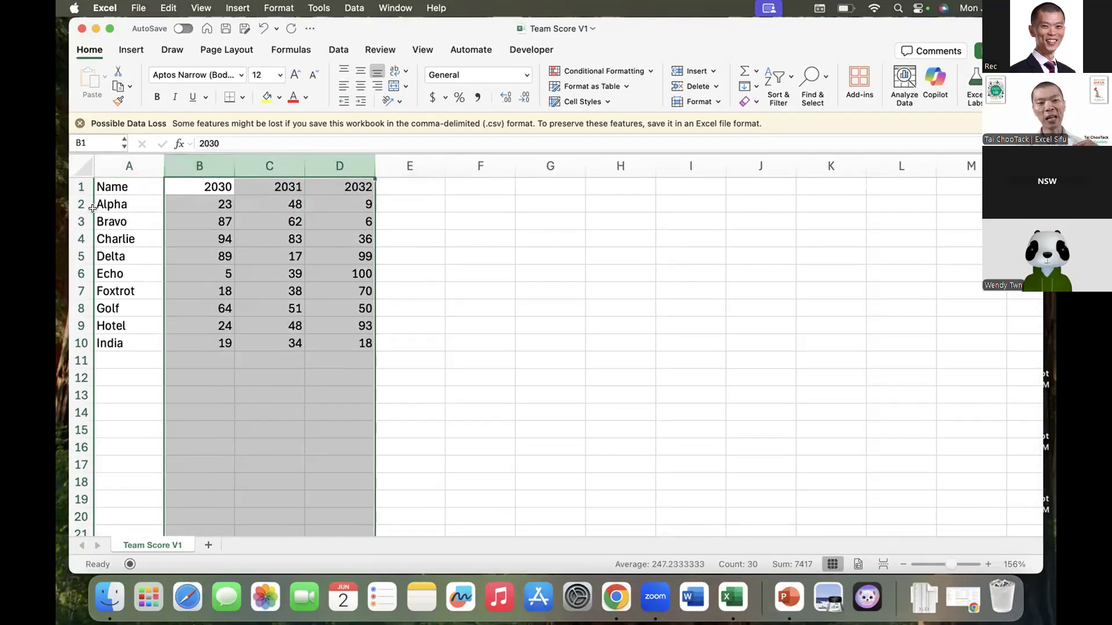
{"action": "left_click_drag", "start_coordinate": [86, 200], "coordinate": [67, 342]}
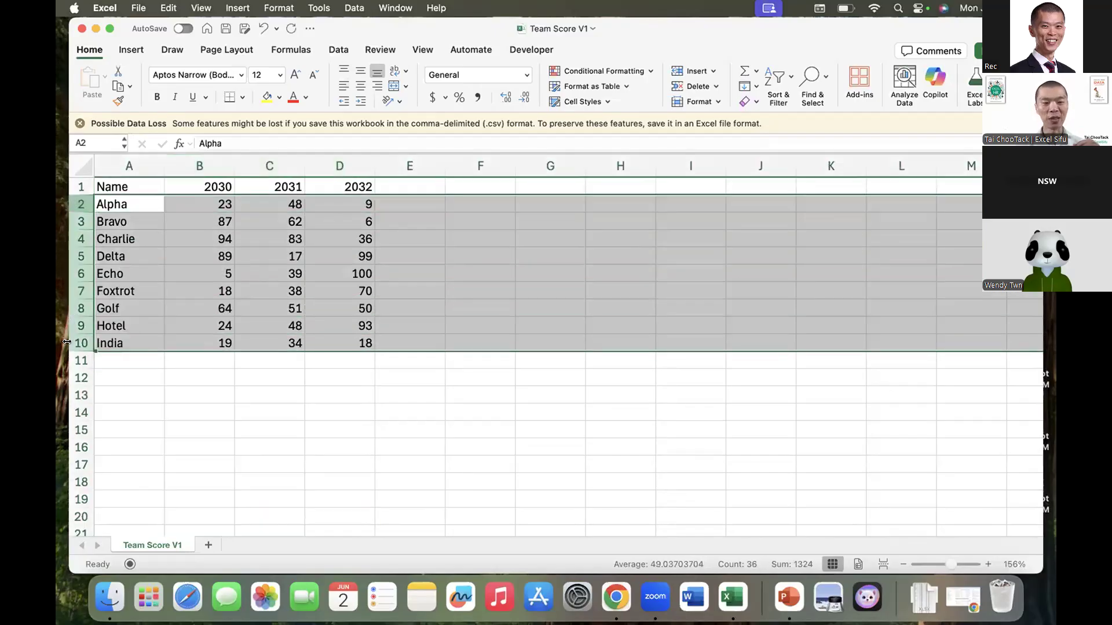
{"action": "left_click", "coordinate": [203, 162]}
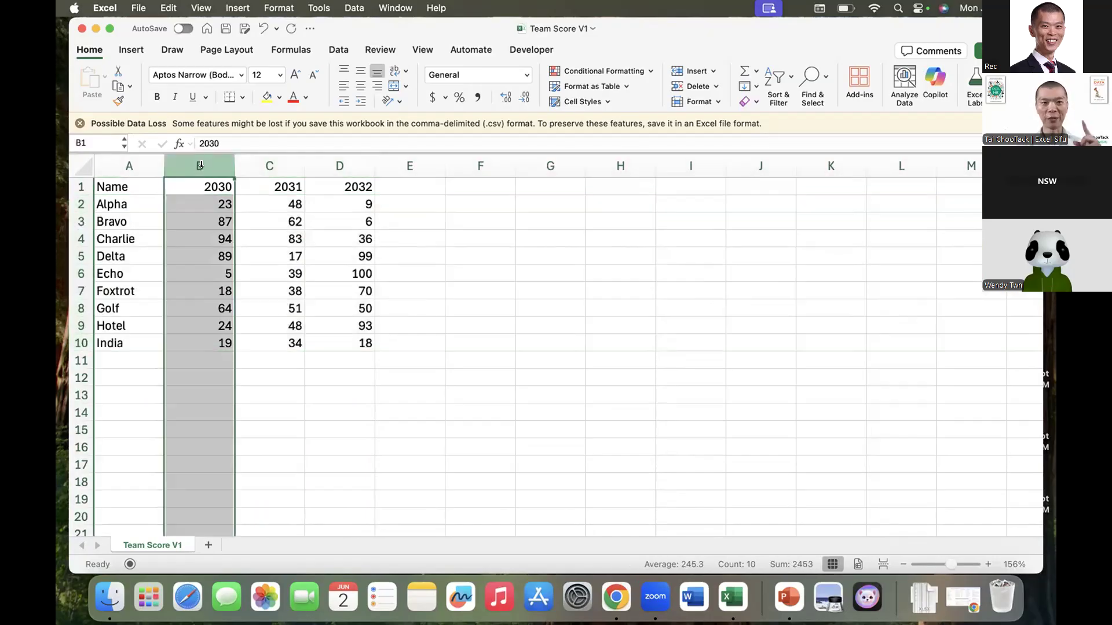
Enter "Reusability" in cell G4 and "Scalability" in cell G5 beside the team scores.
{"action": "left_click_drag", "start_coordinate": [201, 165], "coordinate": [525, 236]}
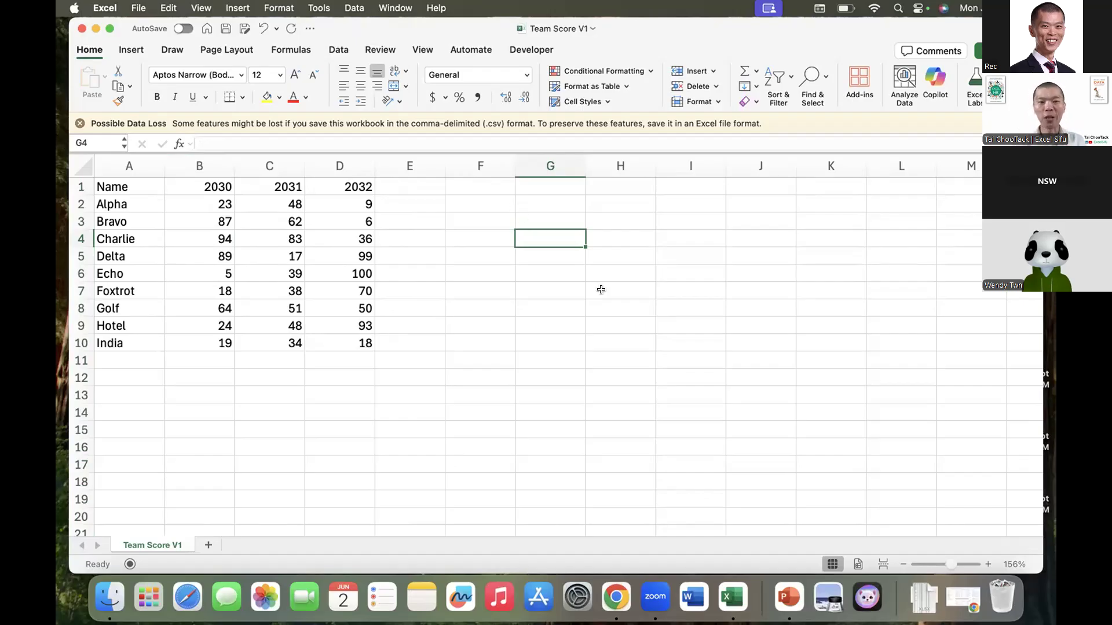
{"action": "type", "text": "Reusability"}
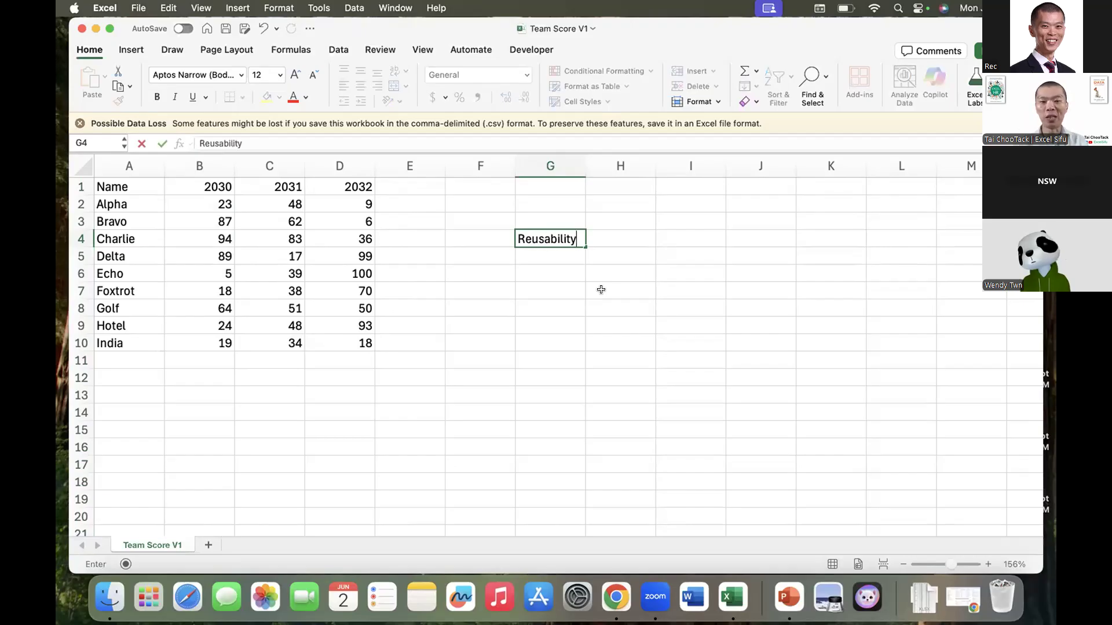
{"action": "key", "text": "Return"}
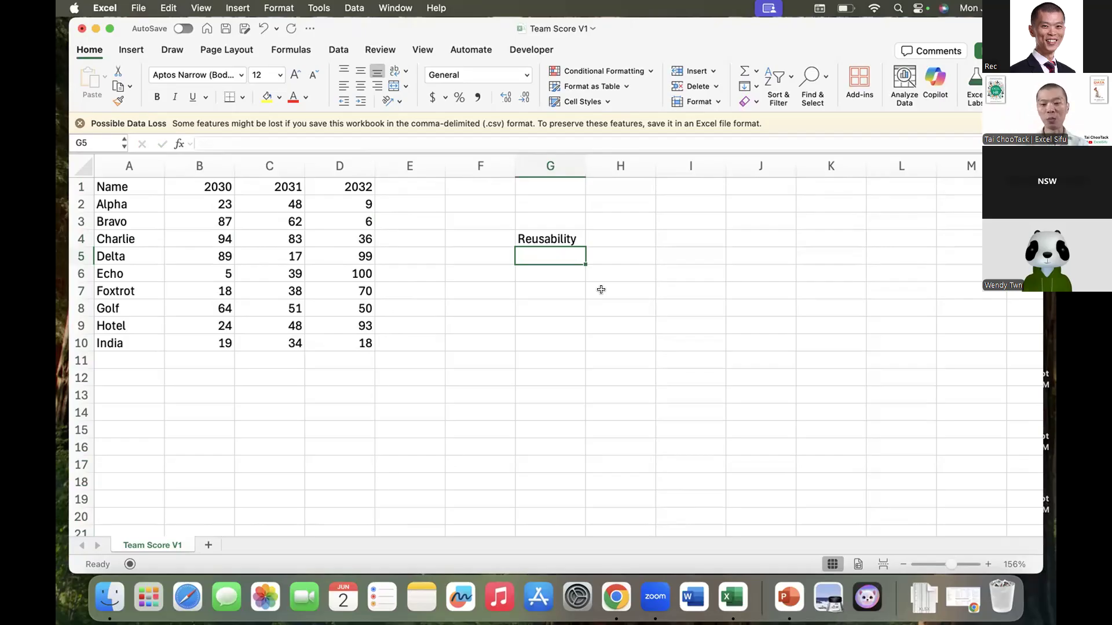
{"action": "type", "text": "S"}
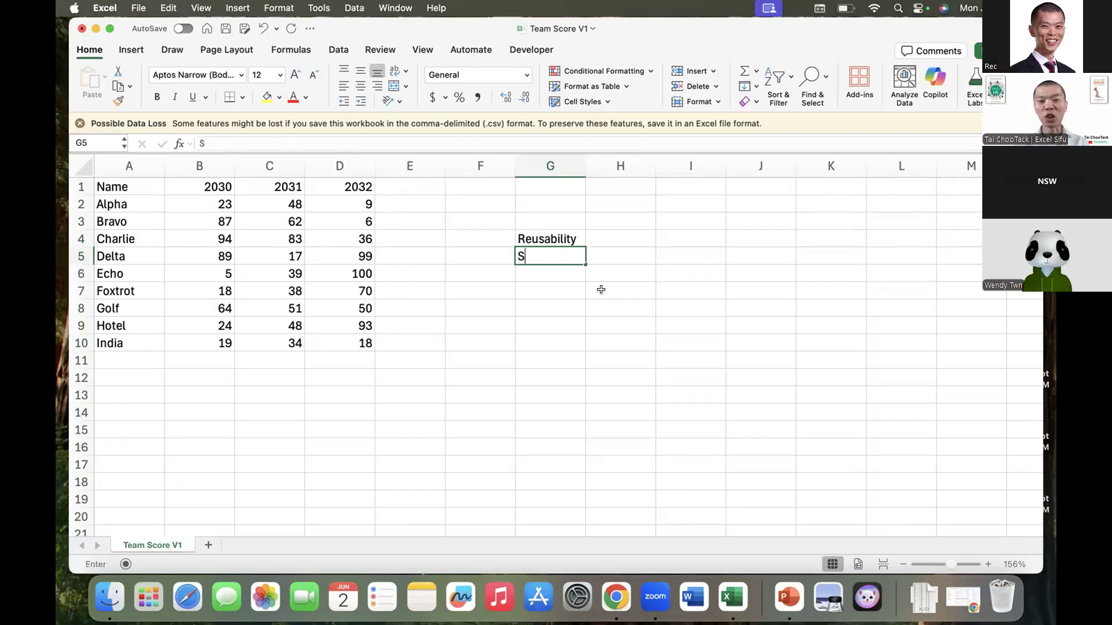
{"action": "type", "text": "calability"}
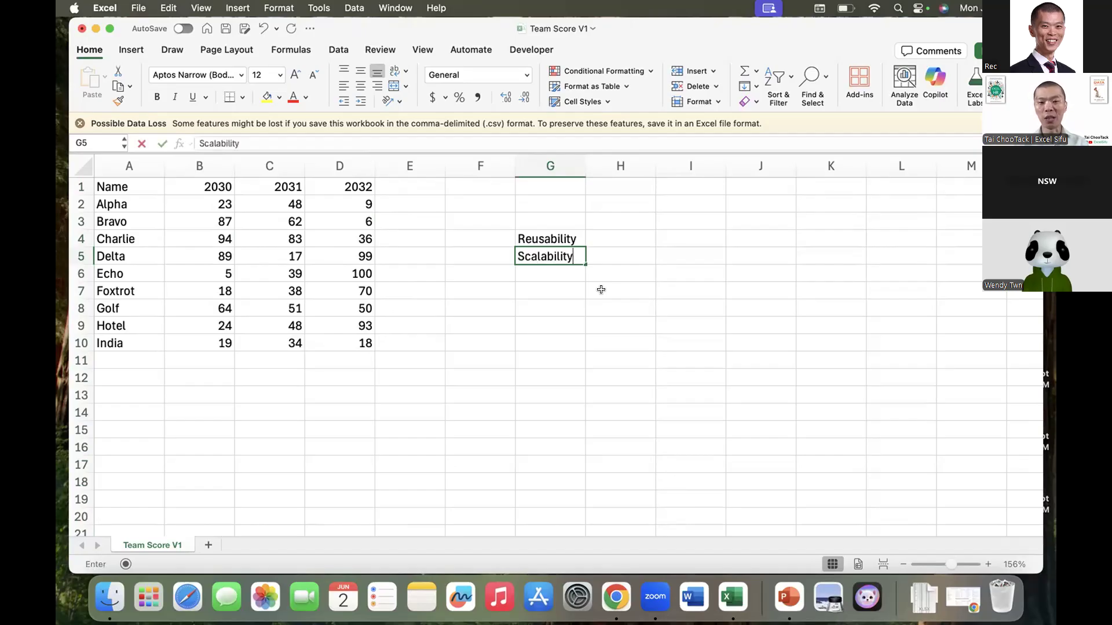
{"action": "key", "text": "Return"}
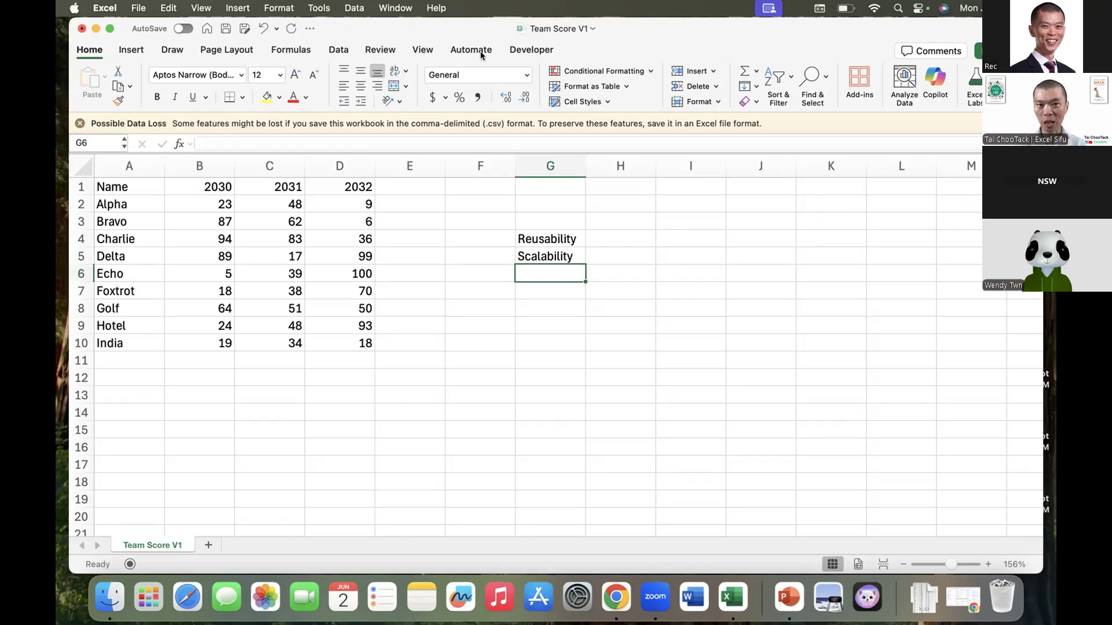
Enter "Maintainablity" in cell G6 below the other two terms.
{"action": "left_click_drag", "start_coordinate": [198, 165], "coordinate": [469, 157]}
{"action": "left_click_drag", "start_coordinate": [84, 361], "coordinate": [86, 451]}
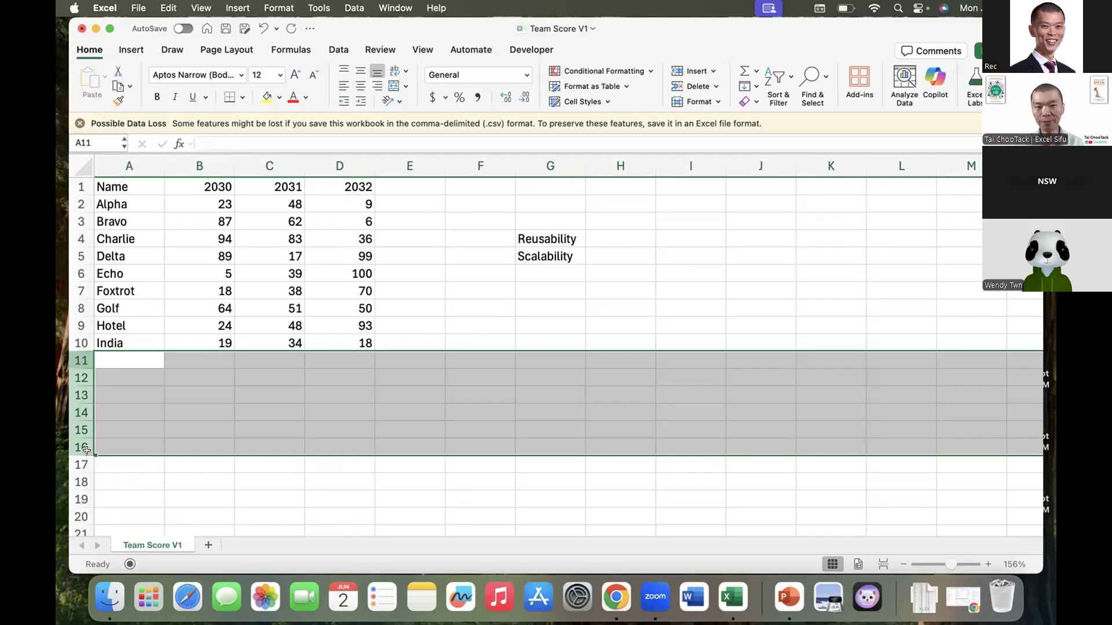
{"action": "left_click", "coordinate": [536, 266]}
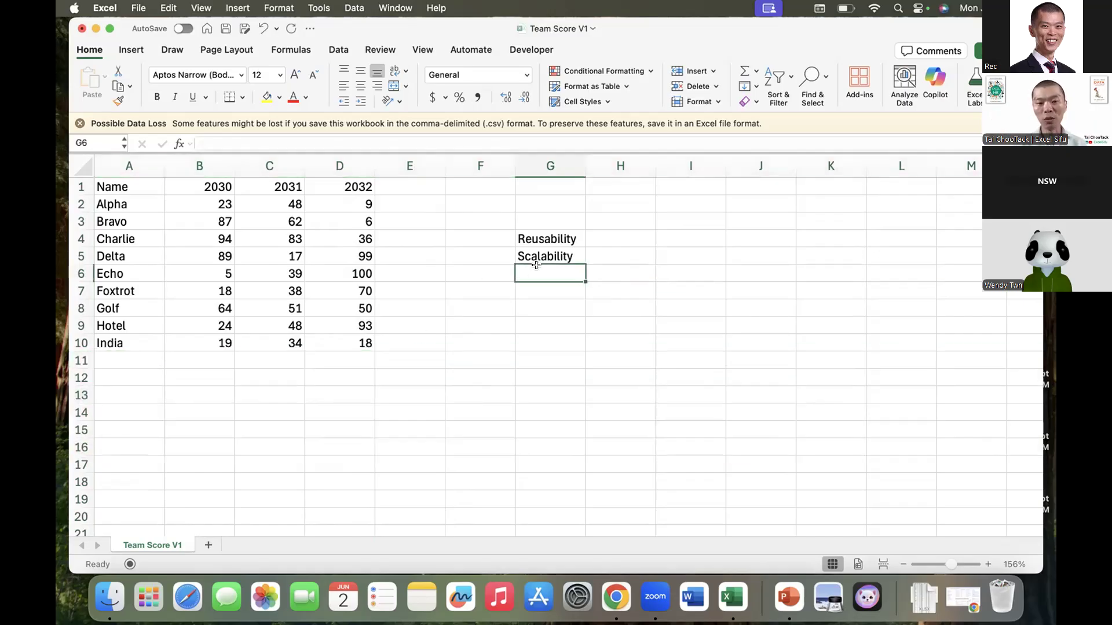
{"action": "type", "text": "Maintainab"}
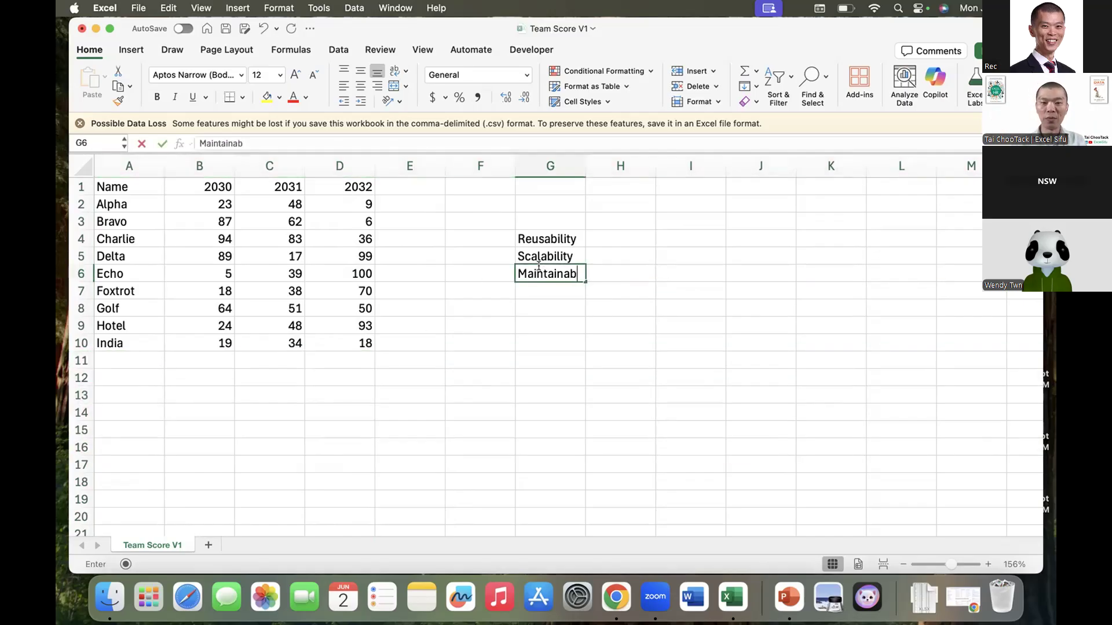
{"action": "type", "text": "ility"}
{"action": "key", "text": "Return"}
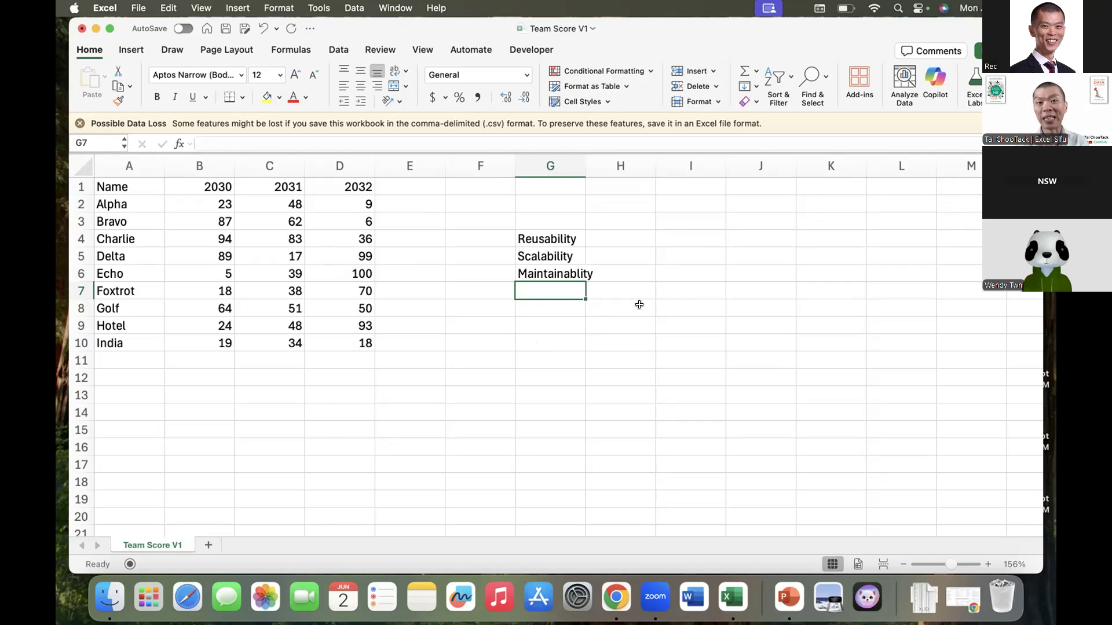
{"action": "left_click", "coordinate": [614, 269]}
{"action": "left_click_drag", "start_coordinate": [613, 270], "coordinate": [550, 273]}
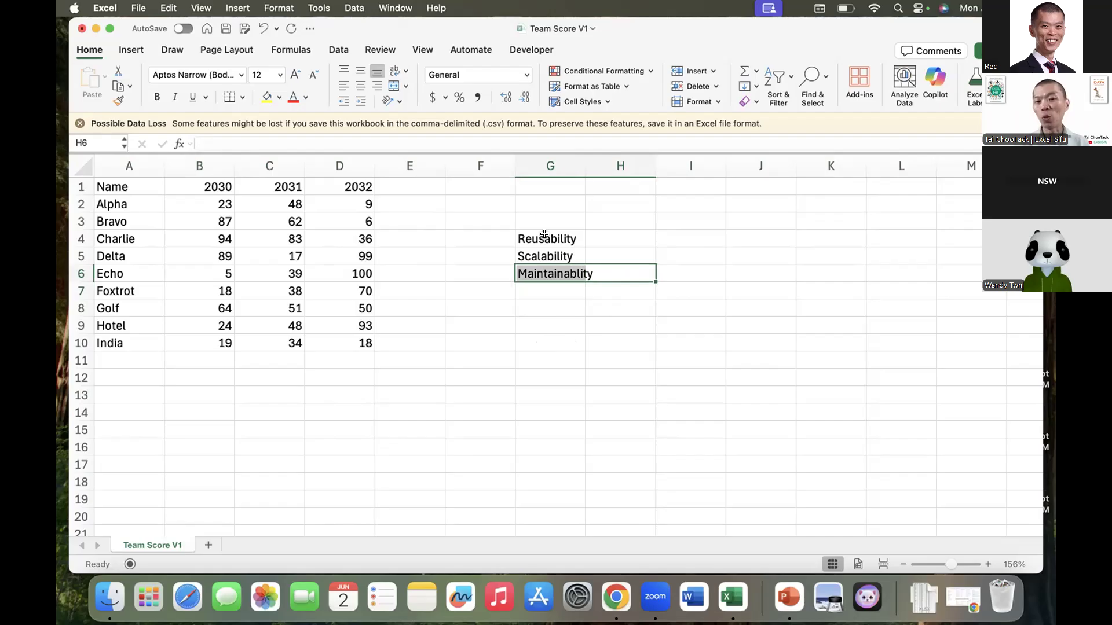
Review the three terms in G4:G6 and year columns B to D, and close Team Score V1.csv without saving changes.
{"action": "left_click_drag", "start_coordinate": [544, 239], "coordinate": [547, 273]}
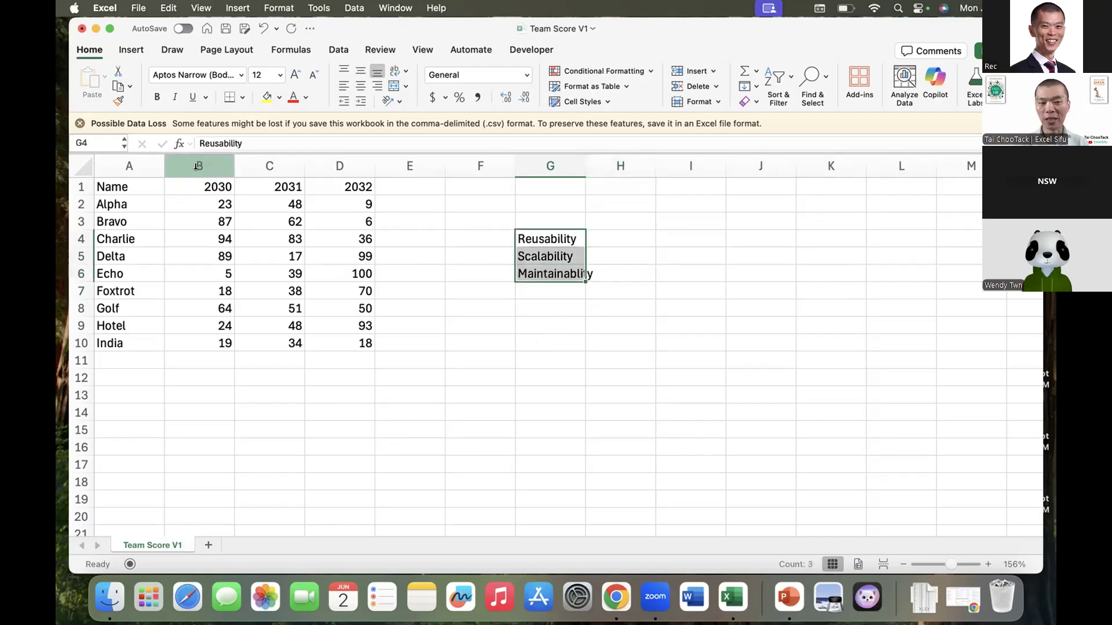
{"action": "left_click_drag", "start_coordinate": [197, 167], "coordinate": [339, 168]}
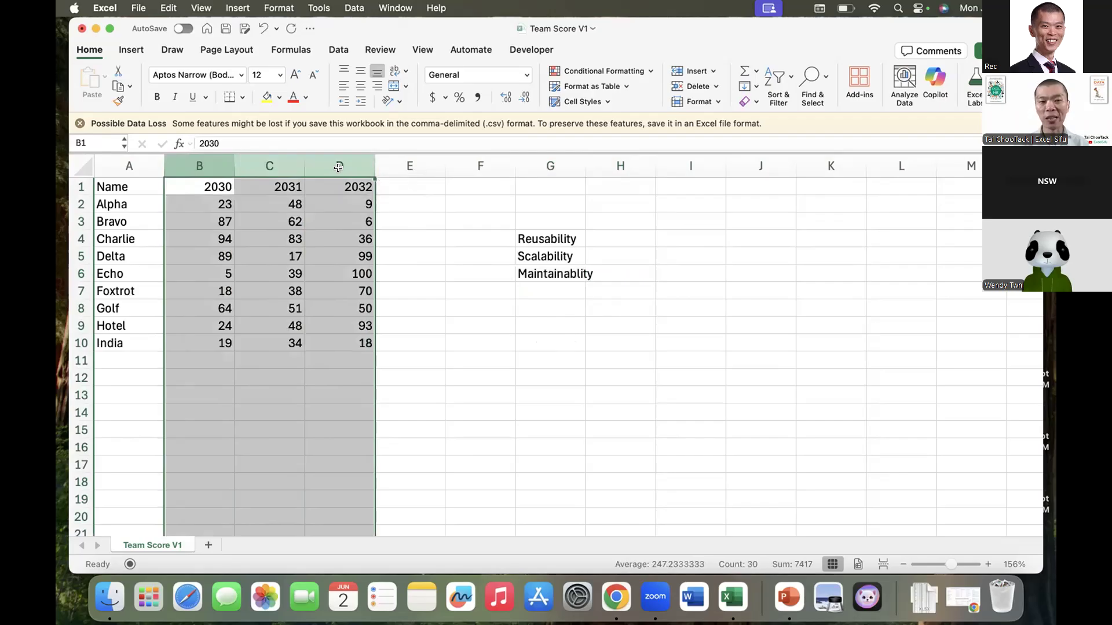
{"action": "left_click", "coordinate": [210, 183]}
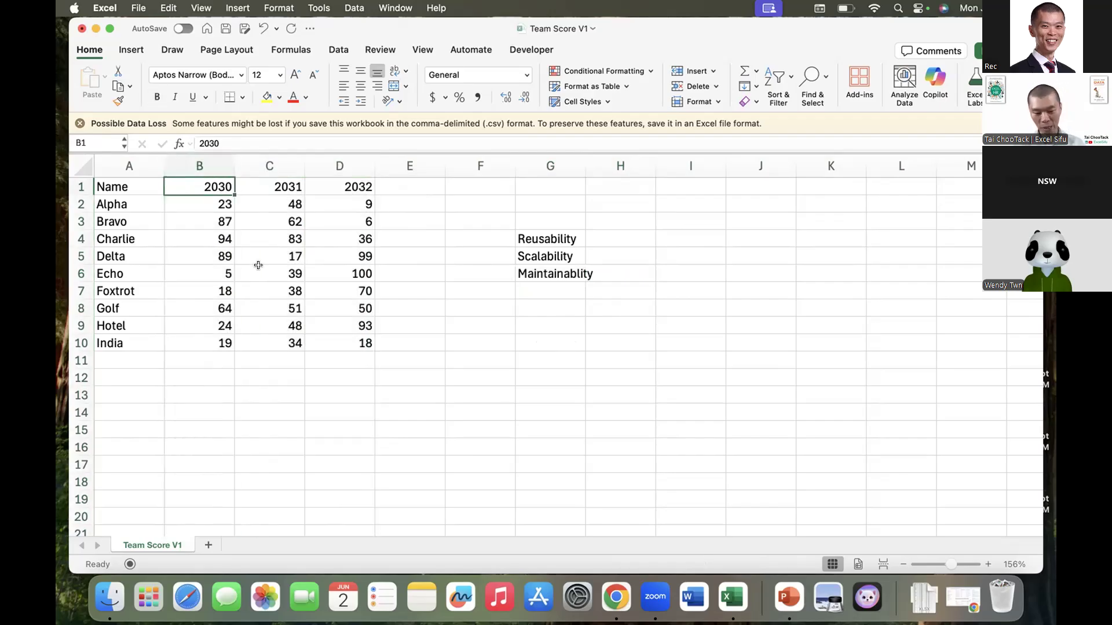
{"action": "key", "text": "super+w"}
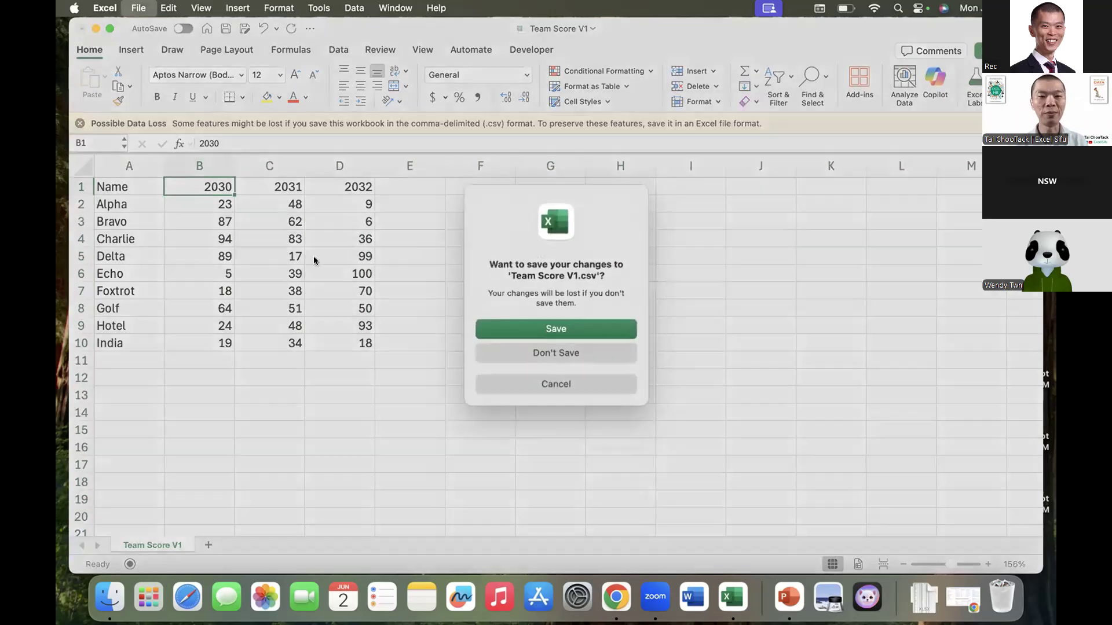
{"action": "left_click", "coordinate": [568, 351]}
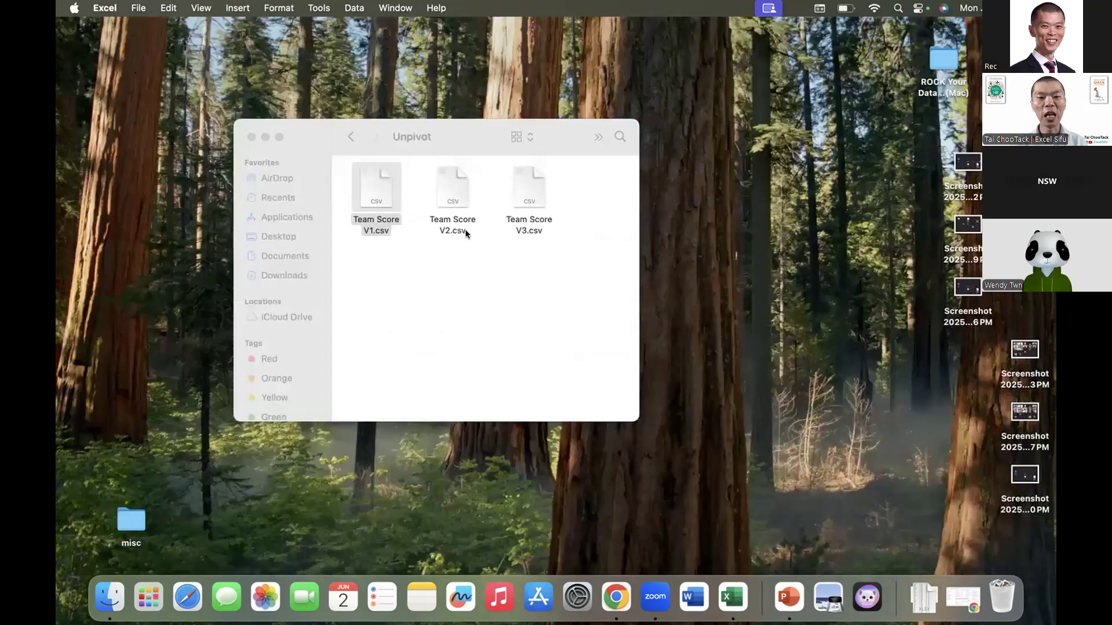
Open Team Score V2.csv, examine its added 2033 to 2035 columns and the name rows, and close the file.
{"action": "double_click", "coordinate": [448, 196]}
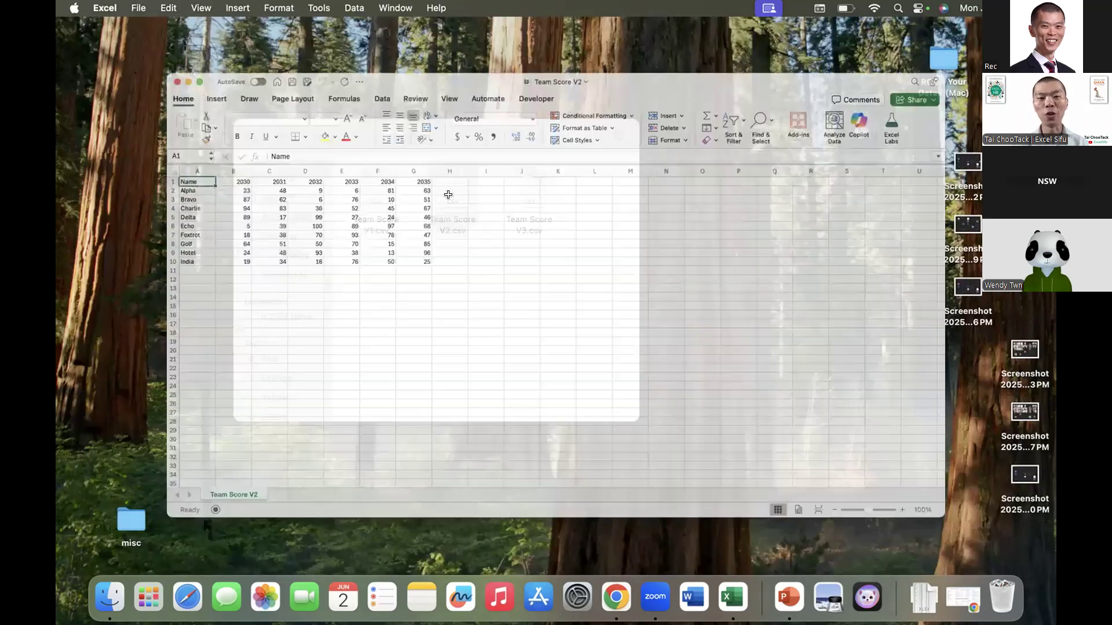
{"action": "scroll", "coordinate": [200, 243], "scroll_direction": "up", "scroll_amount": 5}
{"action": "scroll", "coordinate": [200, 243], "scroll_direction": "up", "scroll_amount": 2}
{"action": "scroll", "coordinate": [200, 243], "scroll_direction": "left", "scroll_amount": 2}
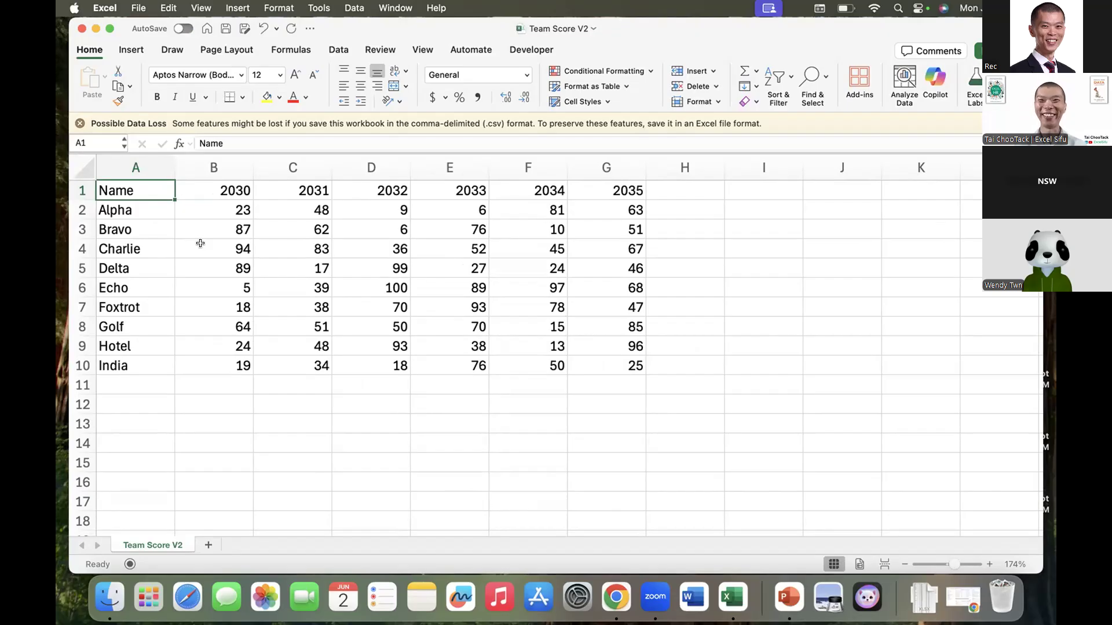
{"action": "left_click_drag", "start_coordinate": [460, 166], "coordinate": [608, 164]}
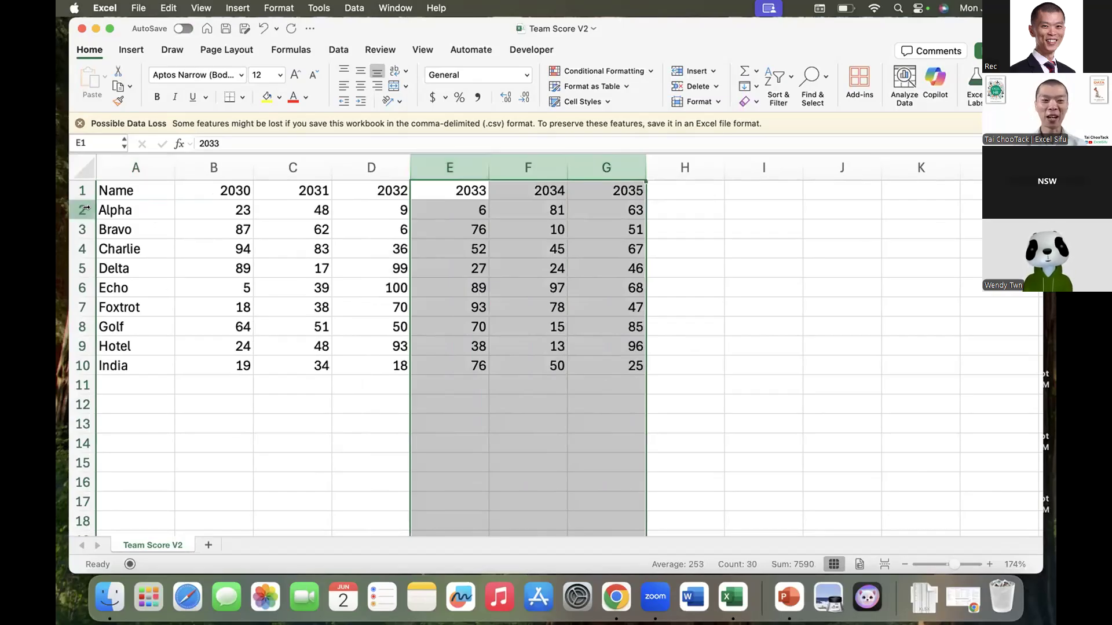
{"action": "left_click_drag", "start_coordinate": [78, 366], "coordinate": [80, 200]}
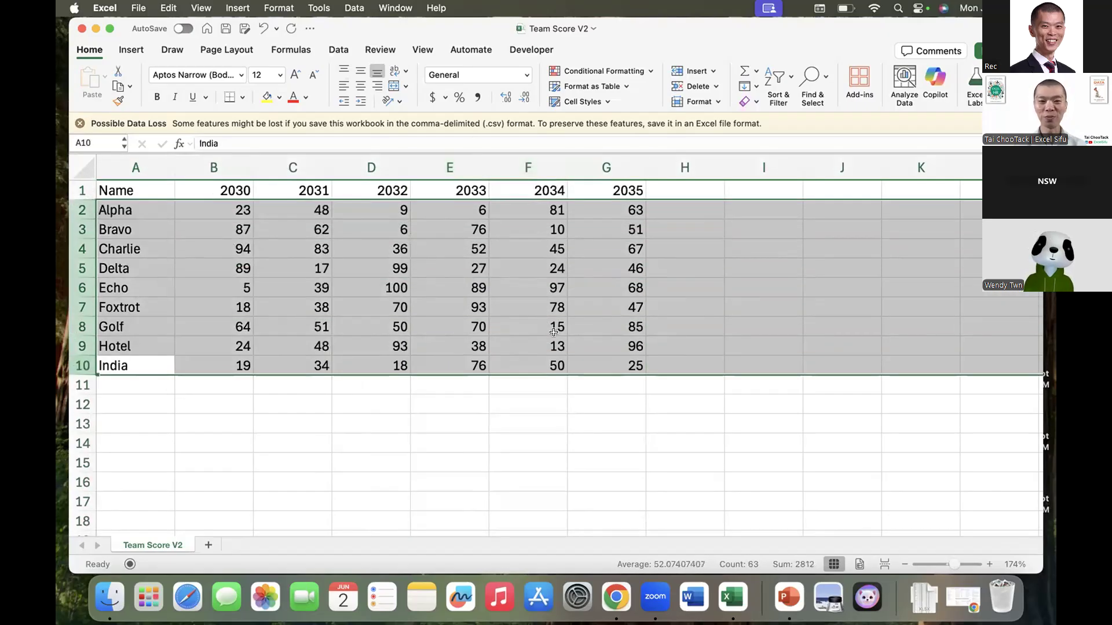
{"action": "key", "text": "super+w"}
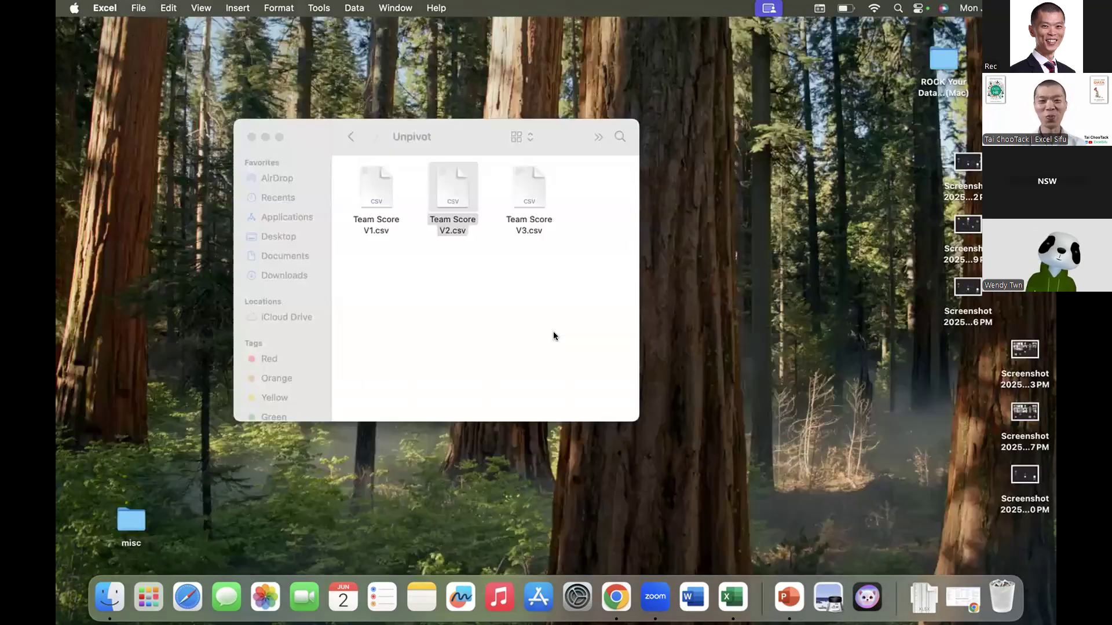
Open Team Score V3.csv, examine its year columns starting from 2035 and the empty column after them, and close the file.
{"action": "double_click", "coordinate": [528, 201]}
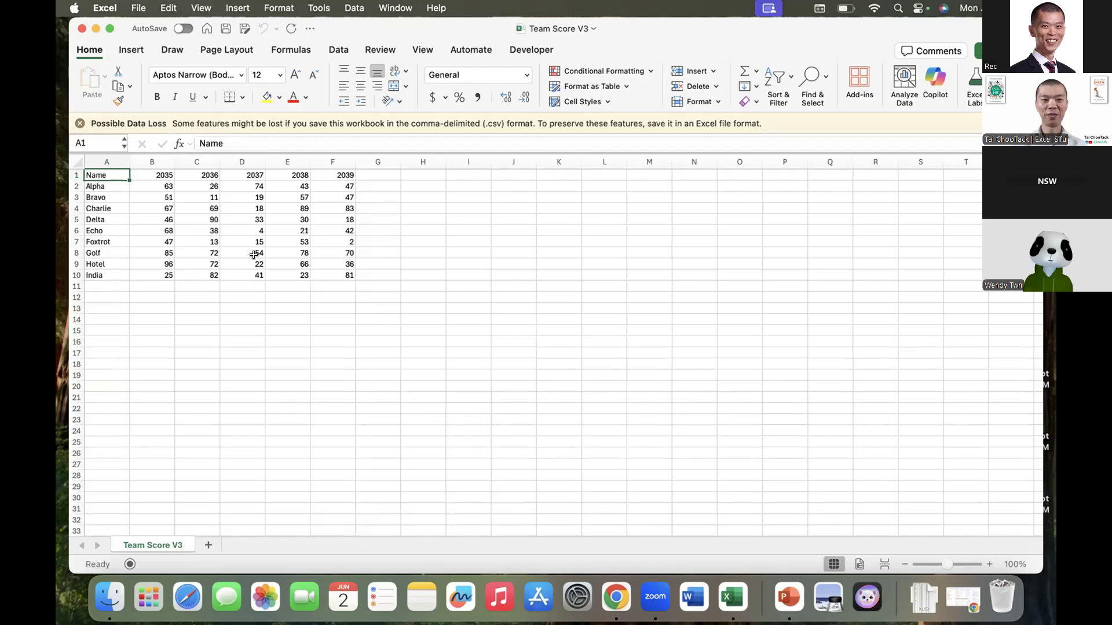
{"action": "scroll", "coordinate": [254, 255], "scroll_direction": "up", "scroll_amount": 5}
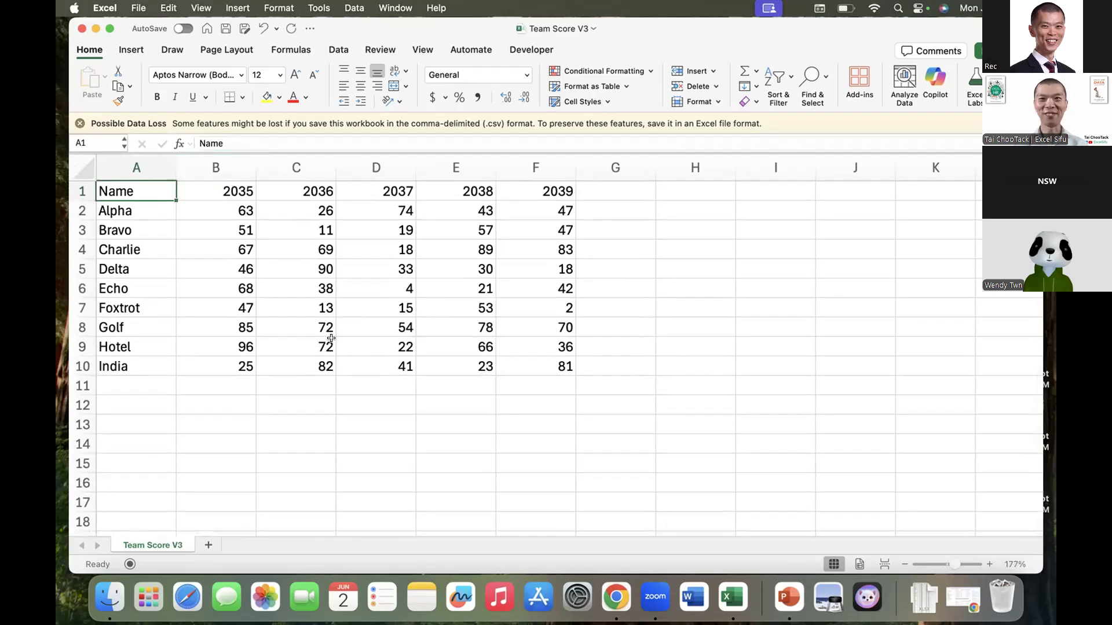
{"action": "left_click", "coordinate": [622, 161]}
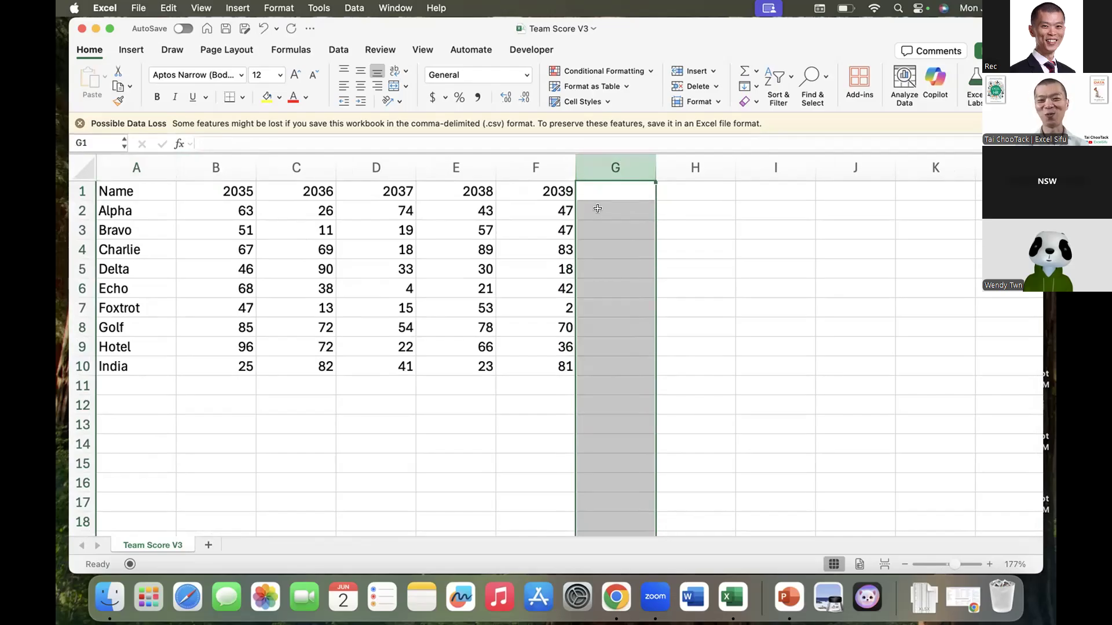
{"action": "left_click", "coordinate": [223, 189]}
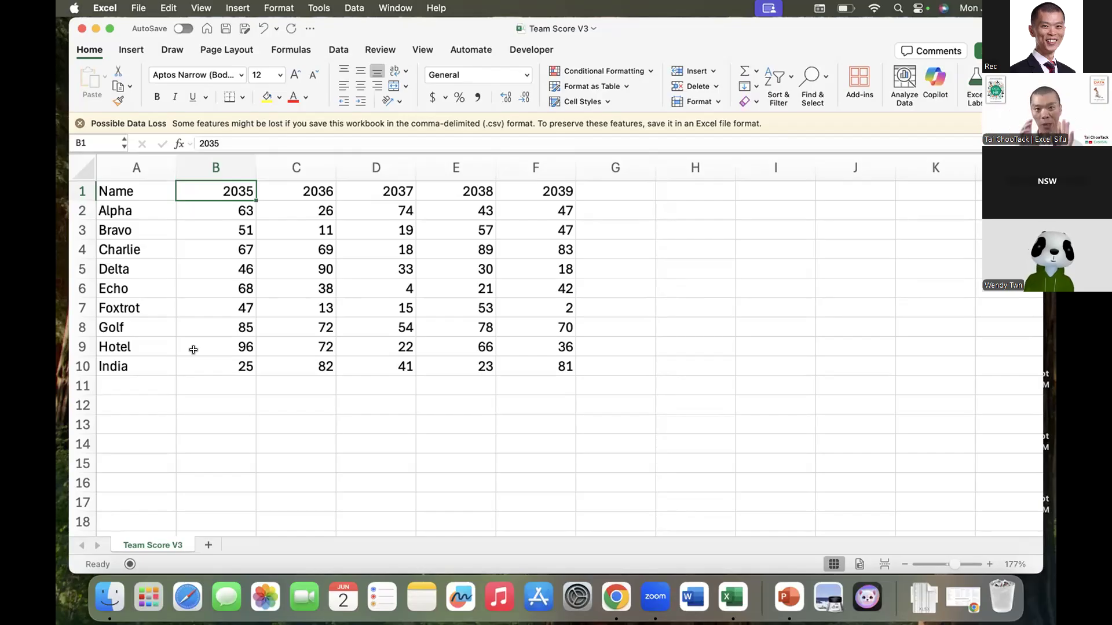
{"action": "key", "text": "super+w"}
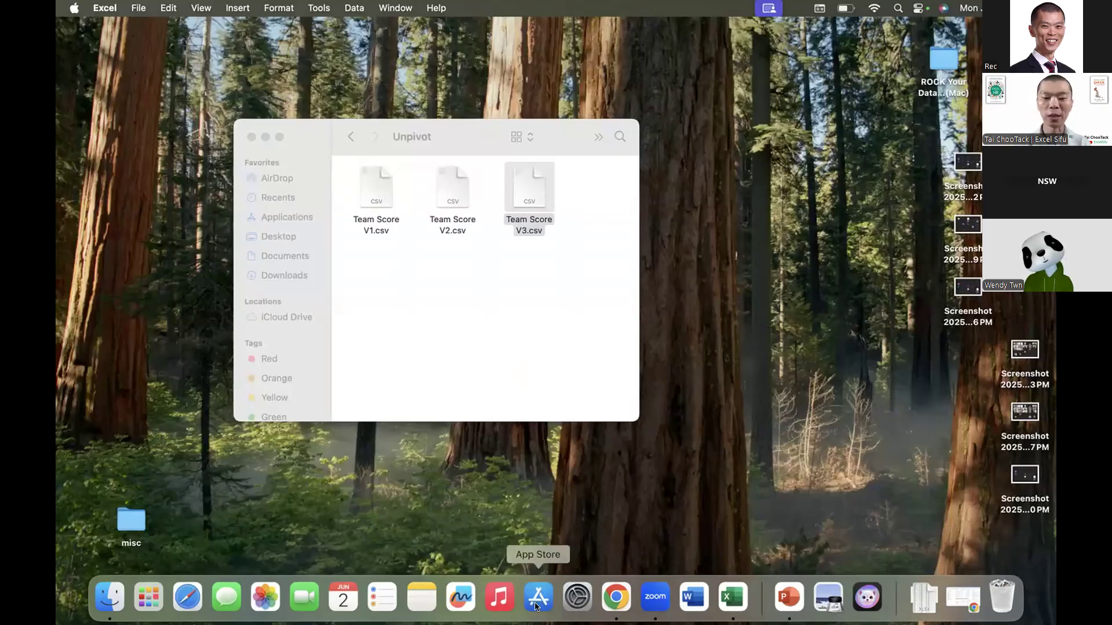
Create a new blank Excel workbook.
{"action": "left_click", "coordinate": [733, 599]}
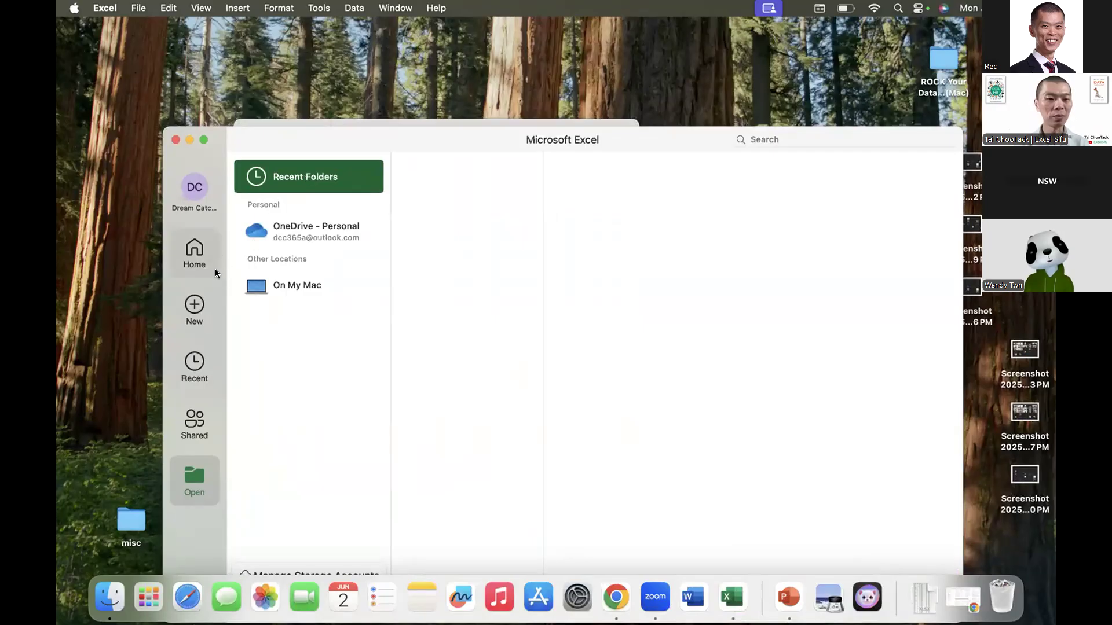
{"action": "left_click", "coordinate": [196, 305]}
{"action": "double_click", "coordinate": [317, 248]}
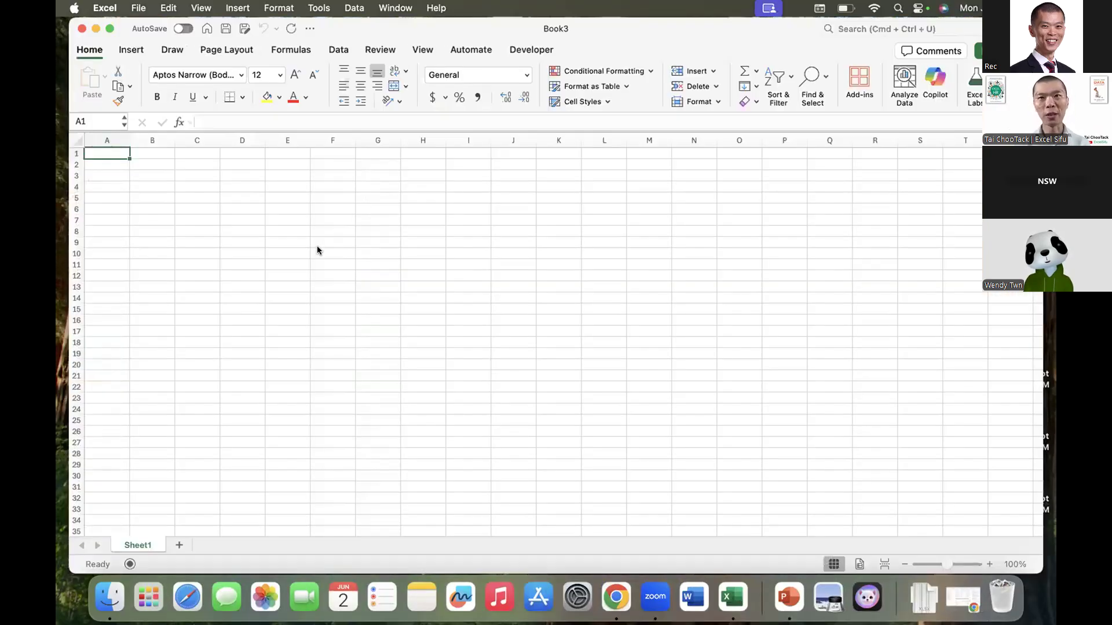
{"action": "scroll", "coordinate": [318, 250], "scroll_direction": "up", "scroll_amount": 5}
{"action": "scroll", "coordinate": [317, 250], "scroll_direction": "up", "scroll_amount": 5}
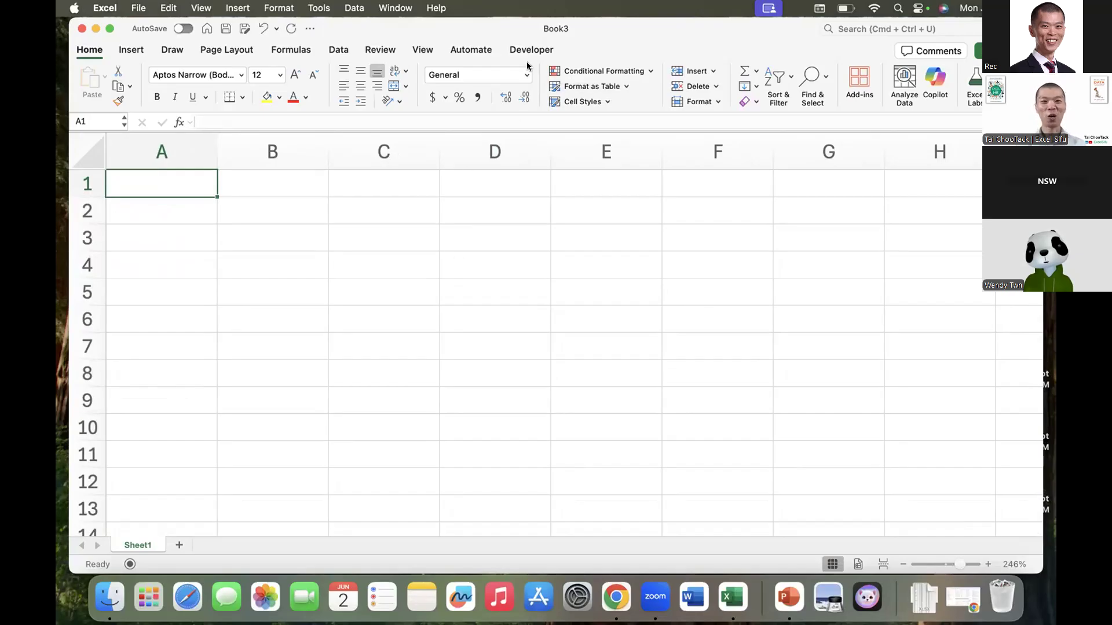
Choose Team Score V1.csv from the Unpivot folder inside 02. R (Rectangle) as a Text/CSV source for Power Query.
{"action": "left_click", "coordinate": [337, 50]}
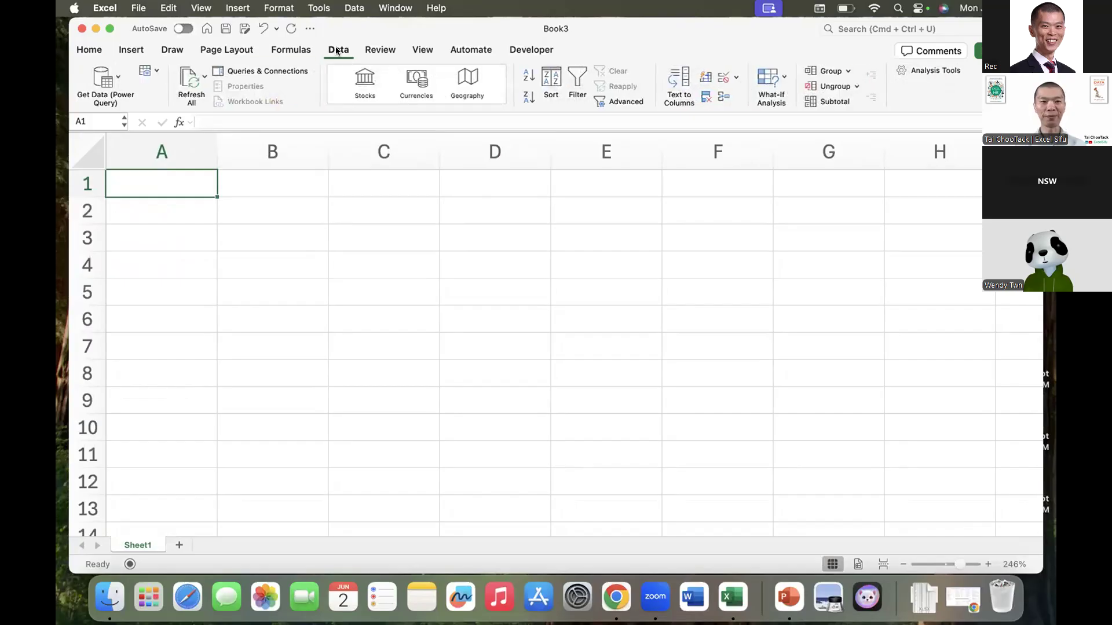
{"action": "left_click", "coordinate": [103, 72]}
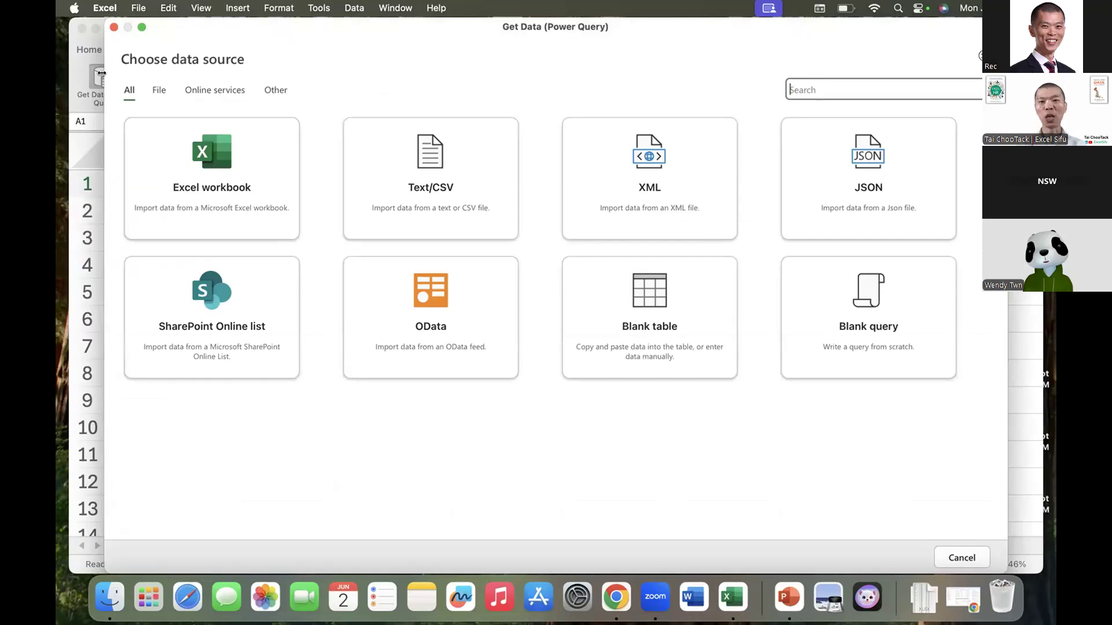
{"action": "left_click", "coordinate": [383, 168]}
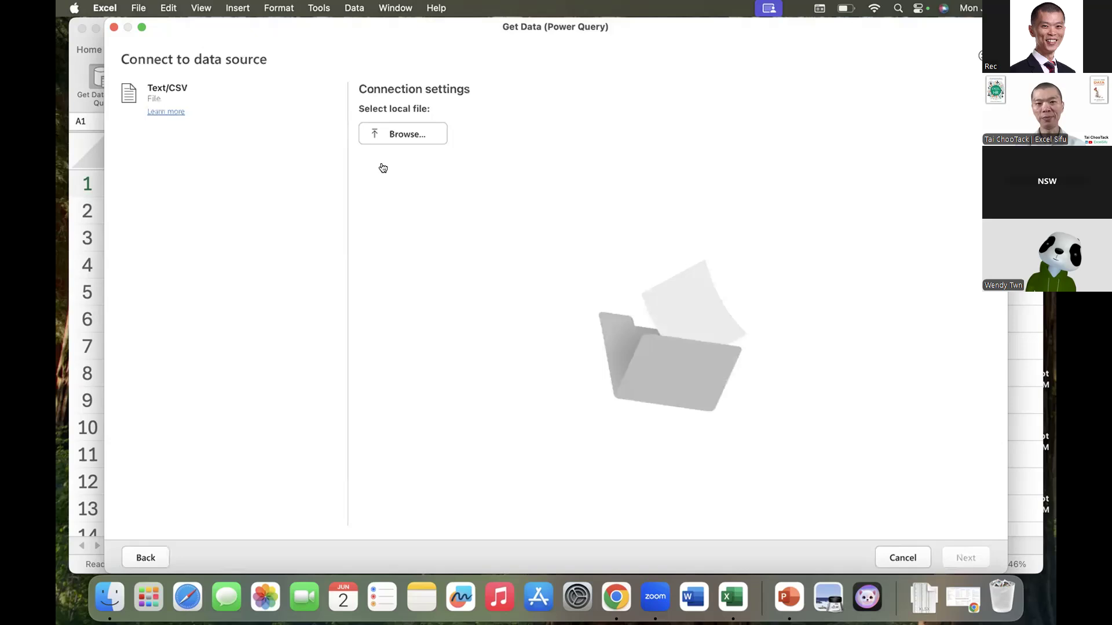
{"action": "left_click", "coordinate": [397, 137]}
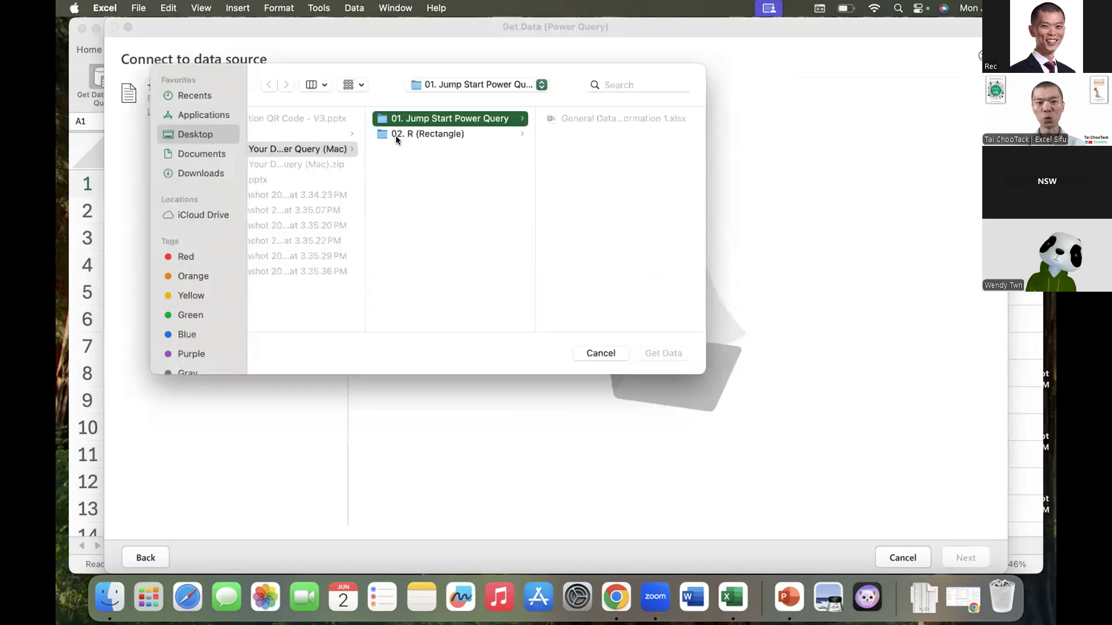
{"action": "left_click", "coordinate": [405, 133]}
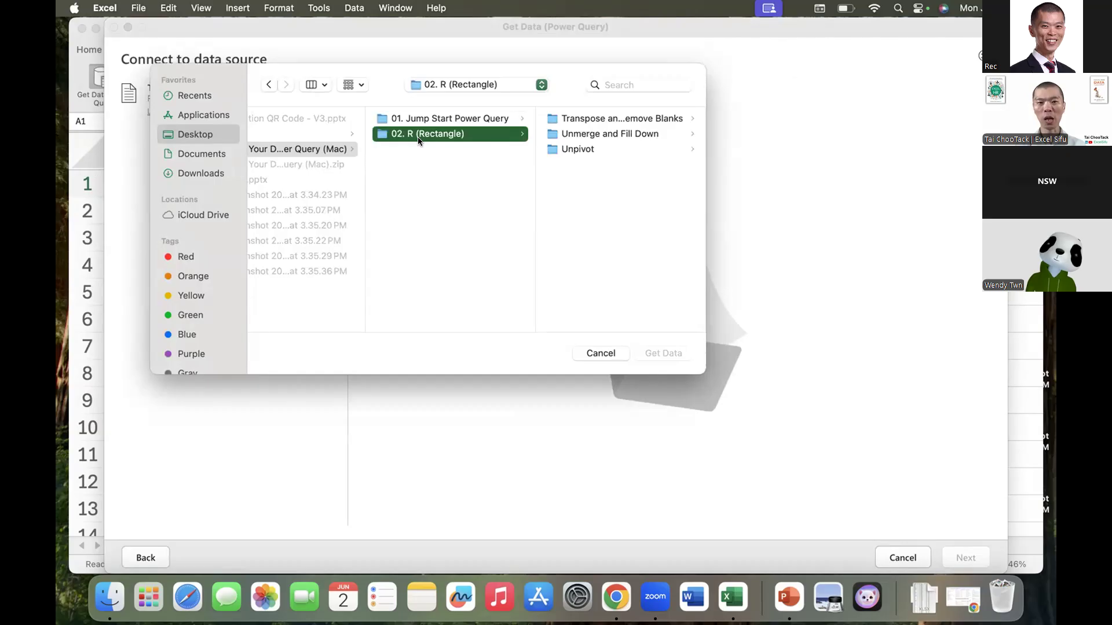
{"action": "left_click", "coordinate": [576, 149]}
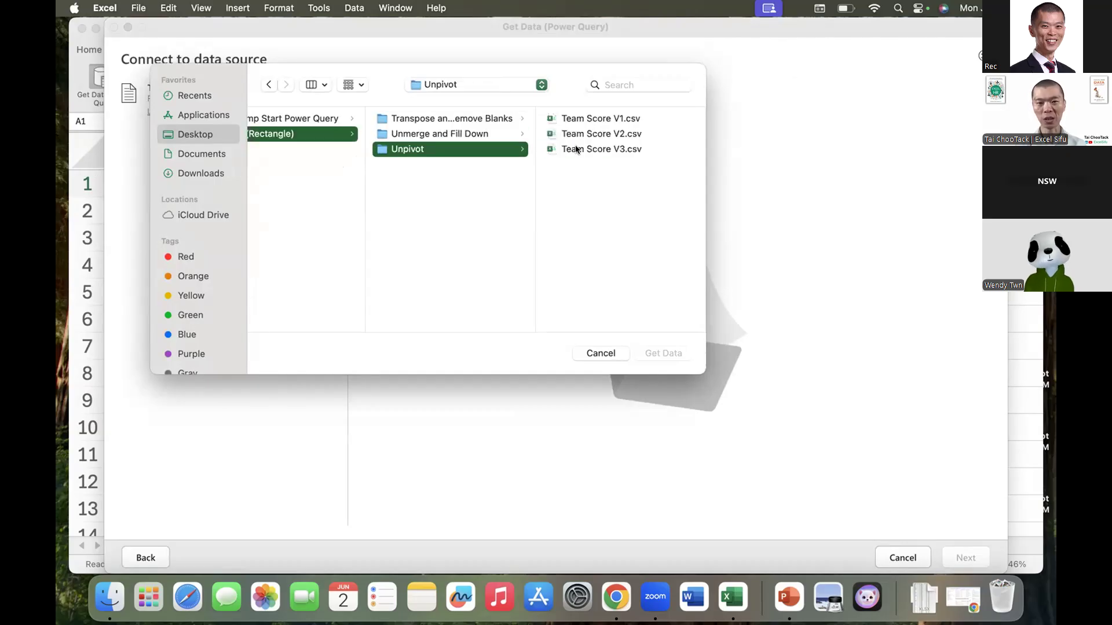
{"action": "left_click", "coordinate": [586, 119]}
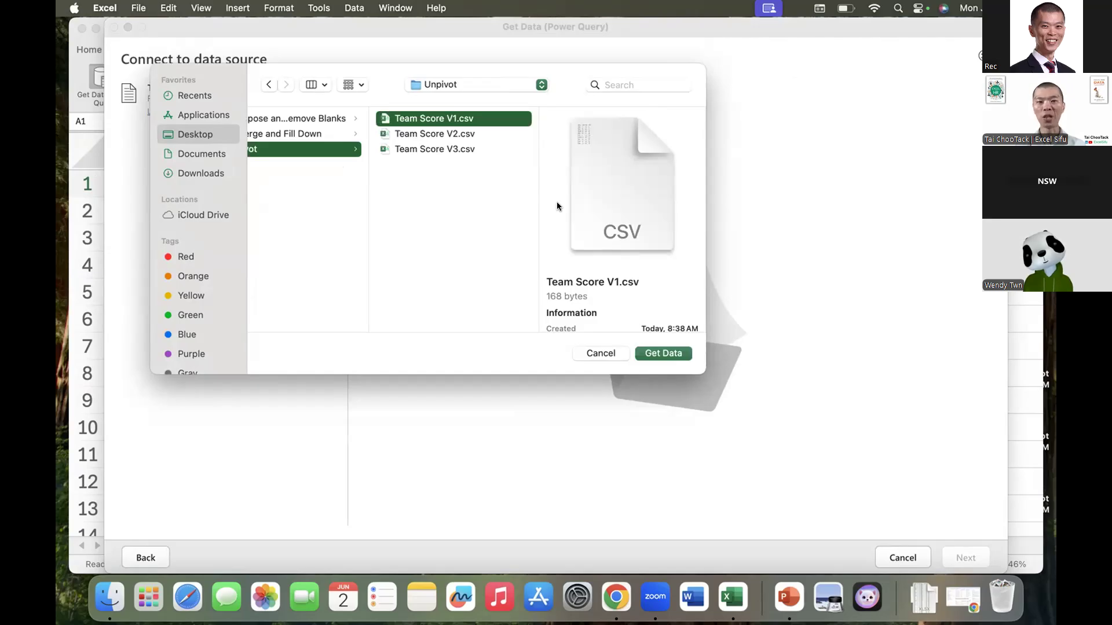
{"action": "left_click", "coordinate": [662, 353]}
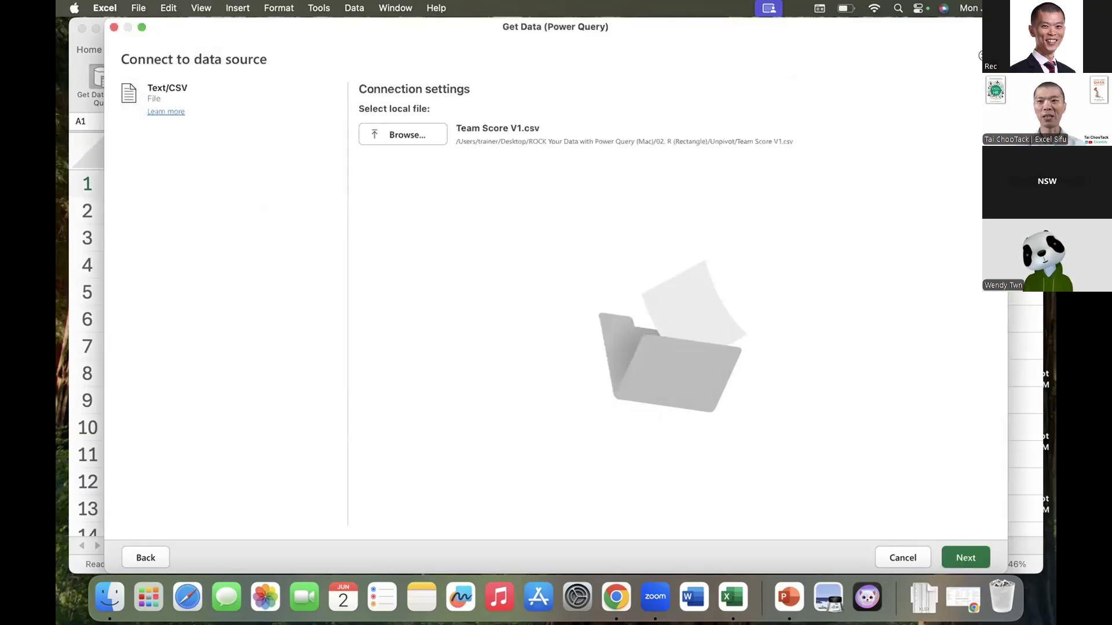
Shrink and reposition the Get Data window, preview the Team Score V1.csv data, and open it for transformation in the Power Query Editor.
{"action": "left_click_drag", "start_coordinate": [1005, 19], "coordinate": [900, 143]}
{"action": "left_click_drag", "start_coordinate": [787, 149], "coordinate": [787, 68]}
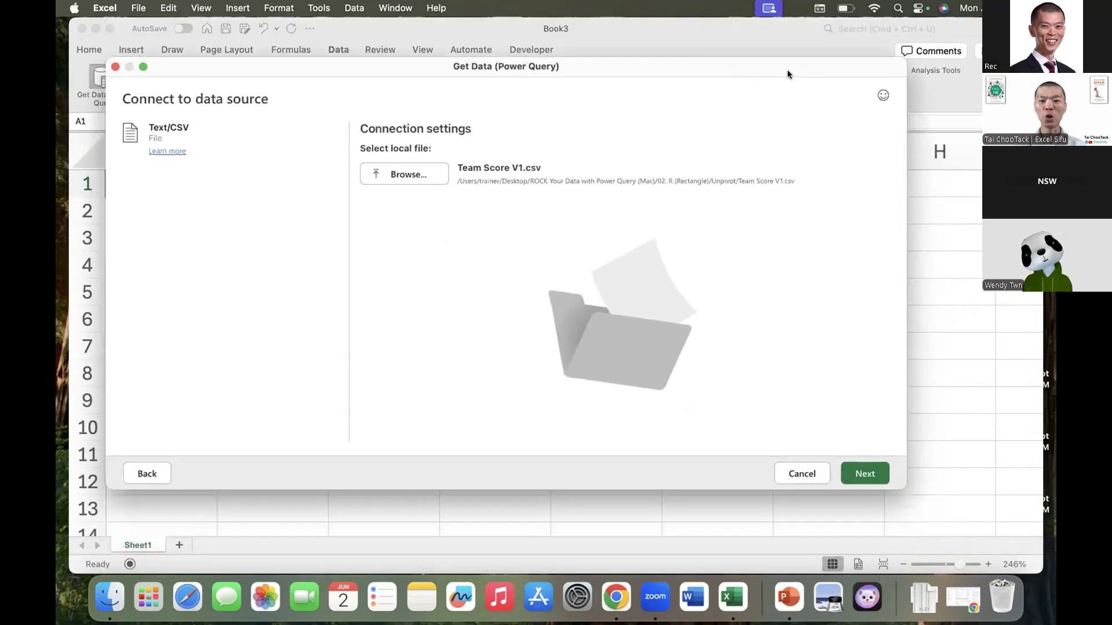
{"action": "left_click", "coordinate": [864, 475]}
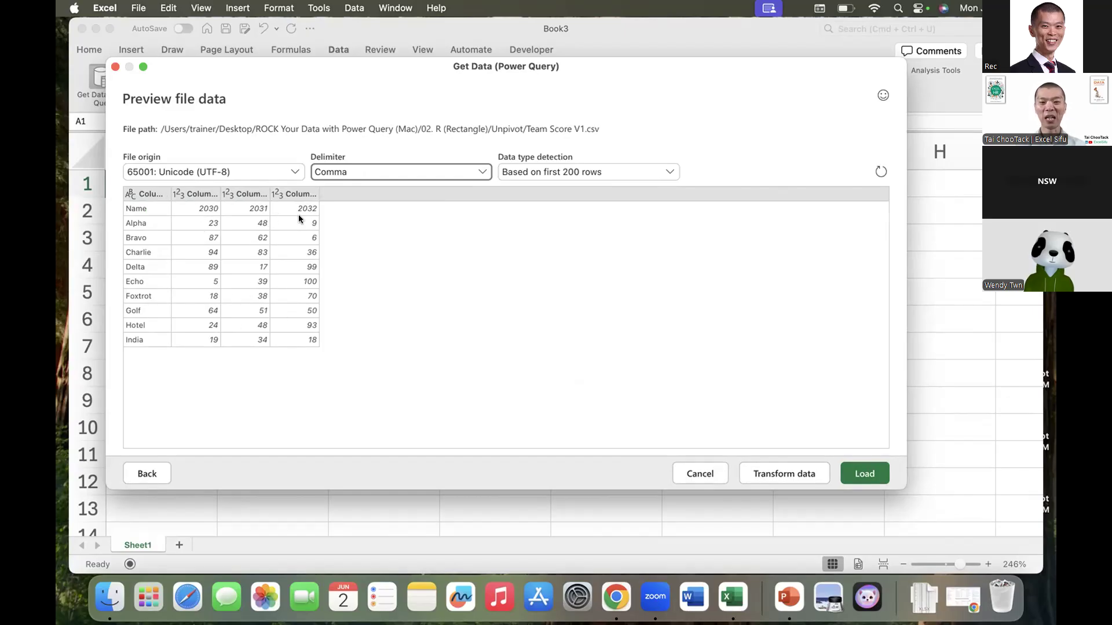
{"action": "left_click", "coordinate": [783, 475]}
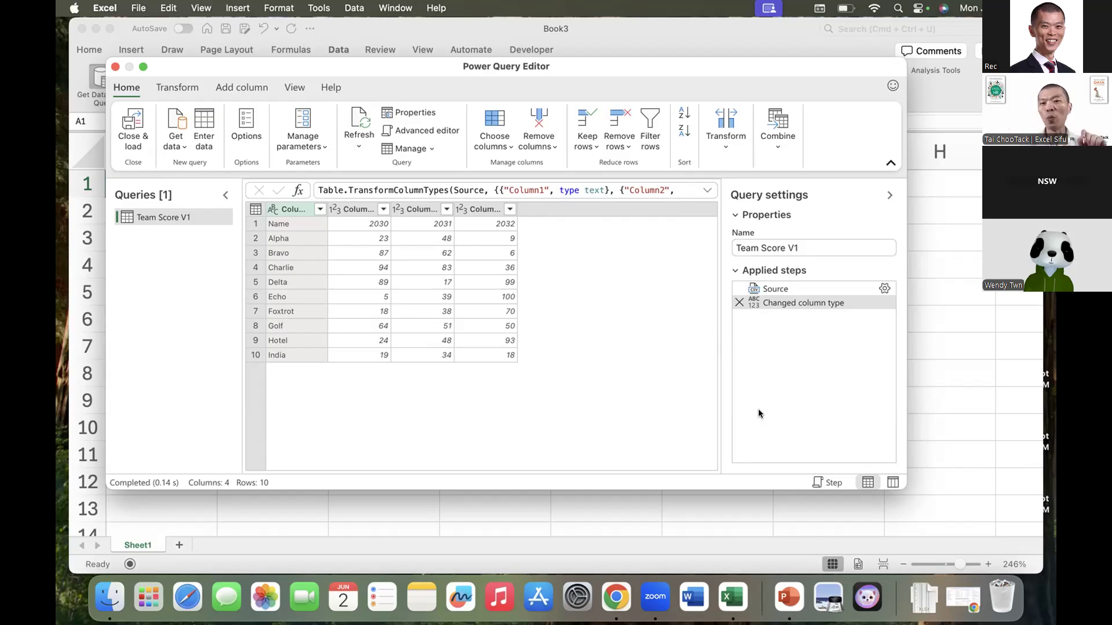
Rename the query as "Team Score" and delete its Changed column type step.
{"action": "left_click", "coordinate": [820, 247]}
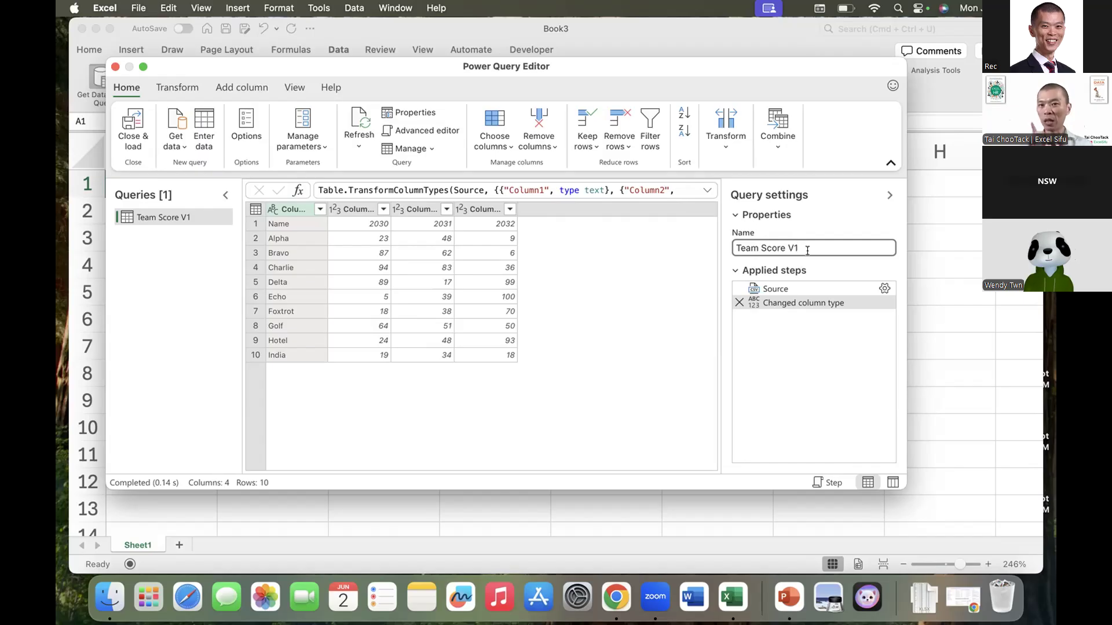
{"action": "left_click_drag", "start_coordinate": [803, 250], "coordinate": [707, 252]}
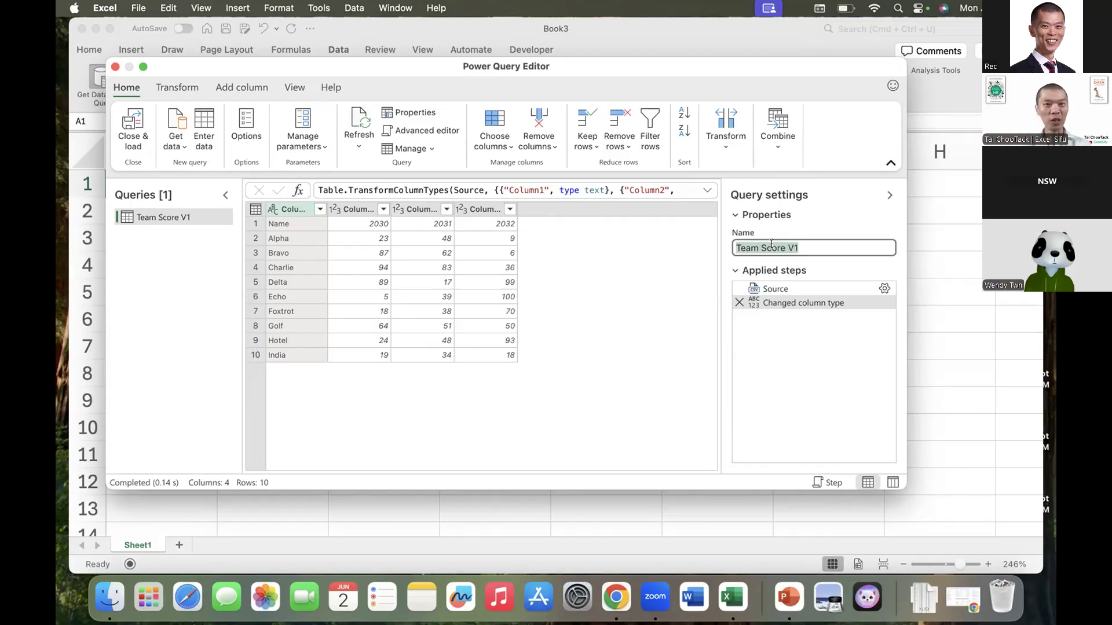
{"action": "left_click", "coordinate": [804, 246]}
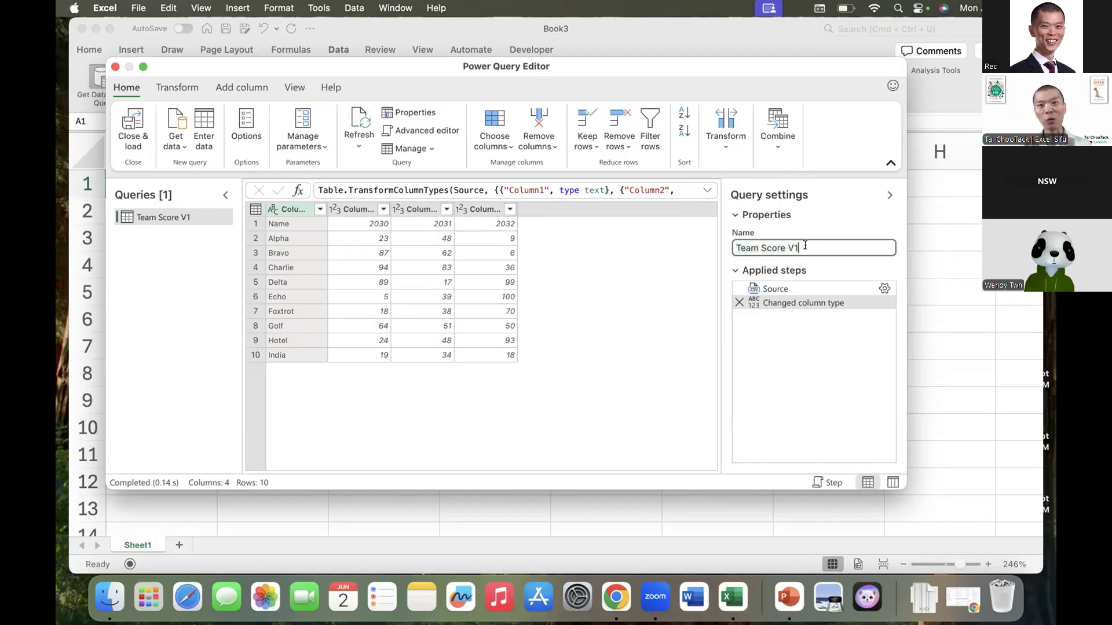
{"action": "key", "text": "BackSpace"}
{"action": "key", "text": "BackSpace"}
{"action": "key", "text": "BackSpace"}
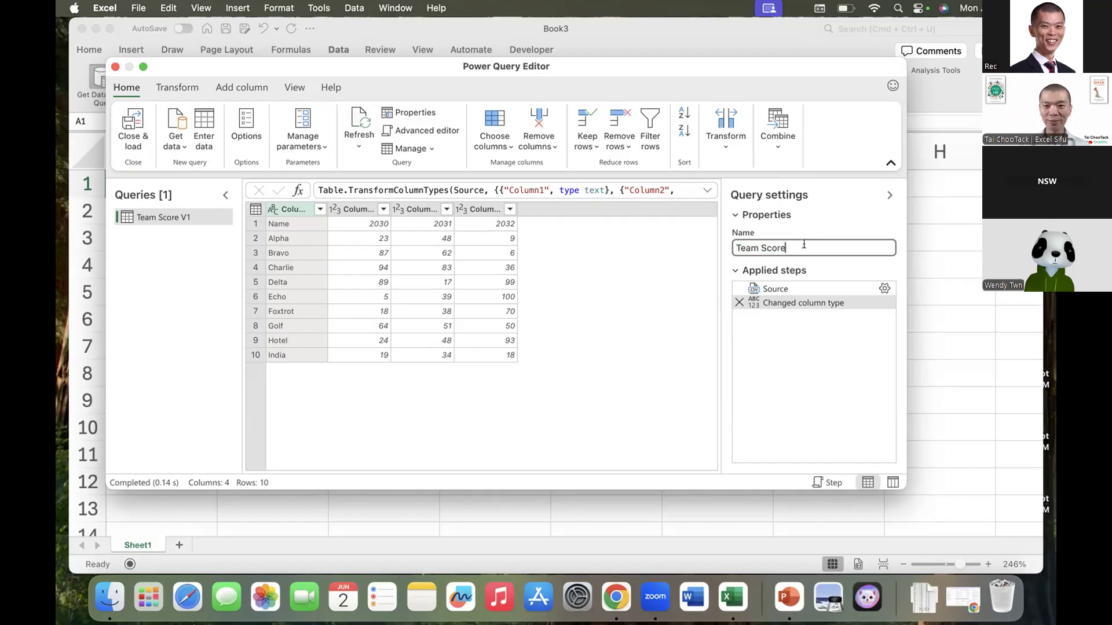
{"action": "key", "text": "Return"}
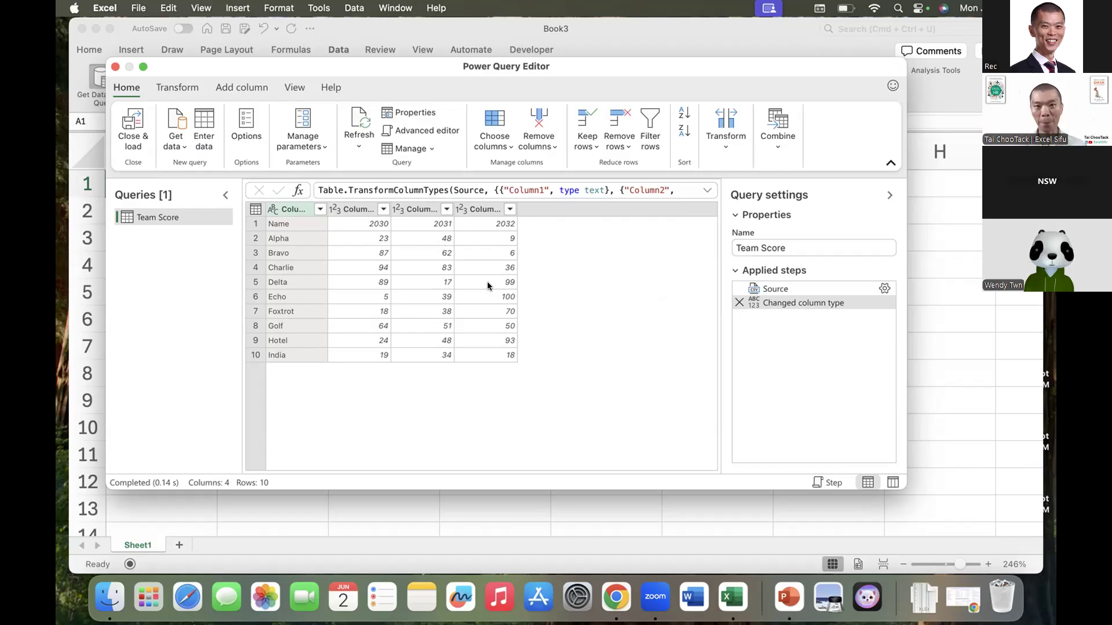
{"action": "left_click", "coordinate": [738, 302]}
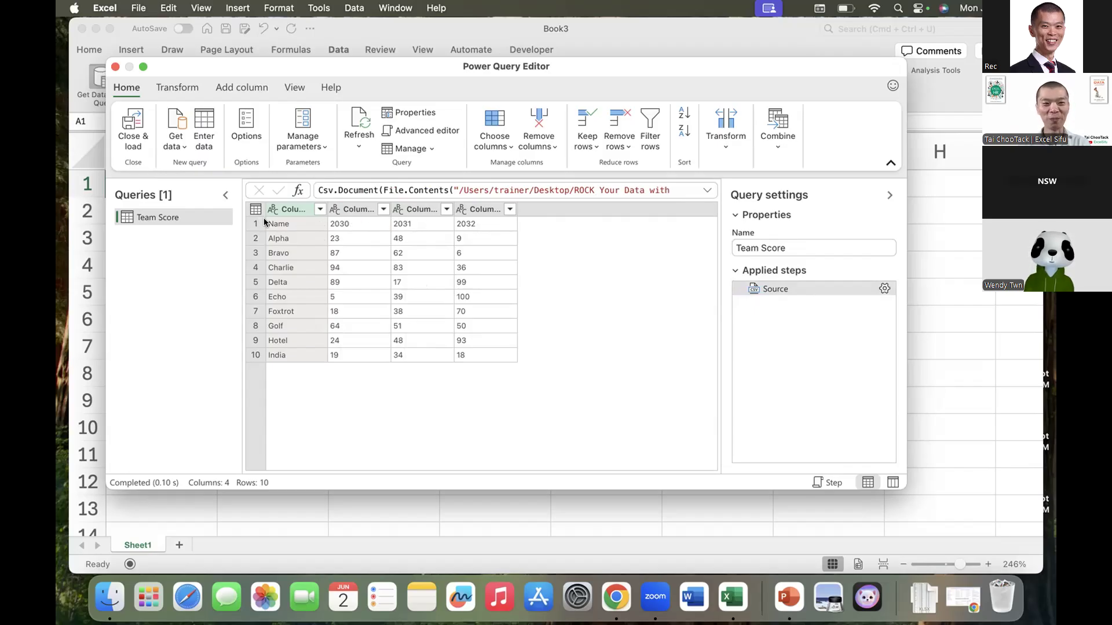
Promote the first row to headers and delete the Changed column type step that comes with it.
{"action": "left_click", "coordinate": [179, 87]}
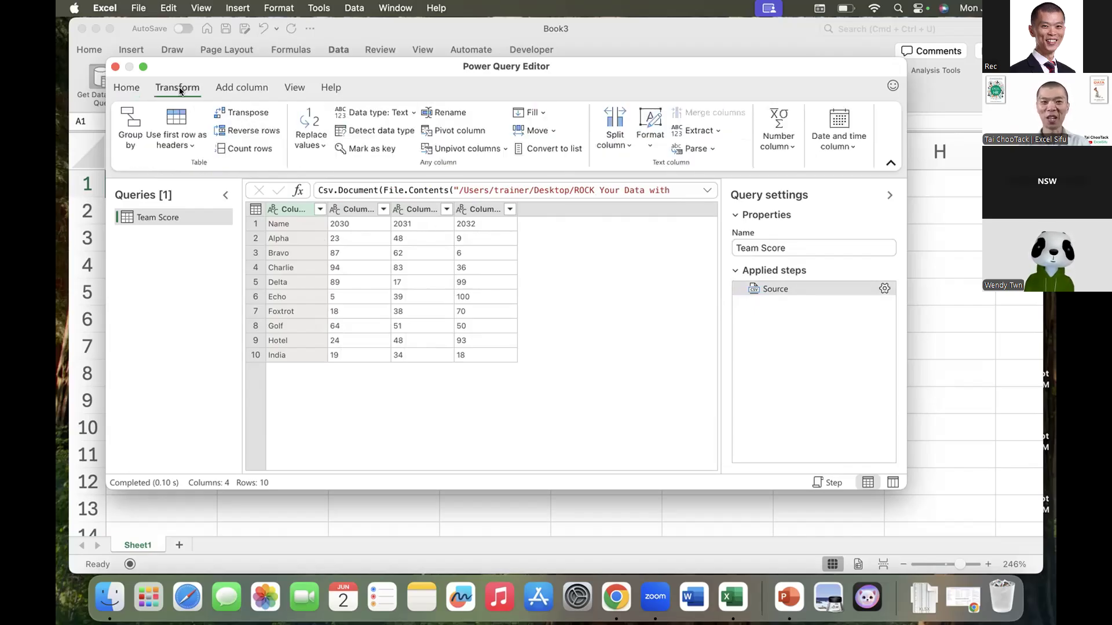
{"action": "left_click", "coordinate": [175, 119]}
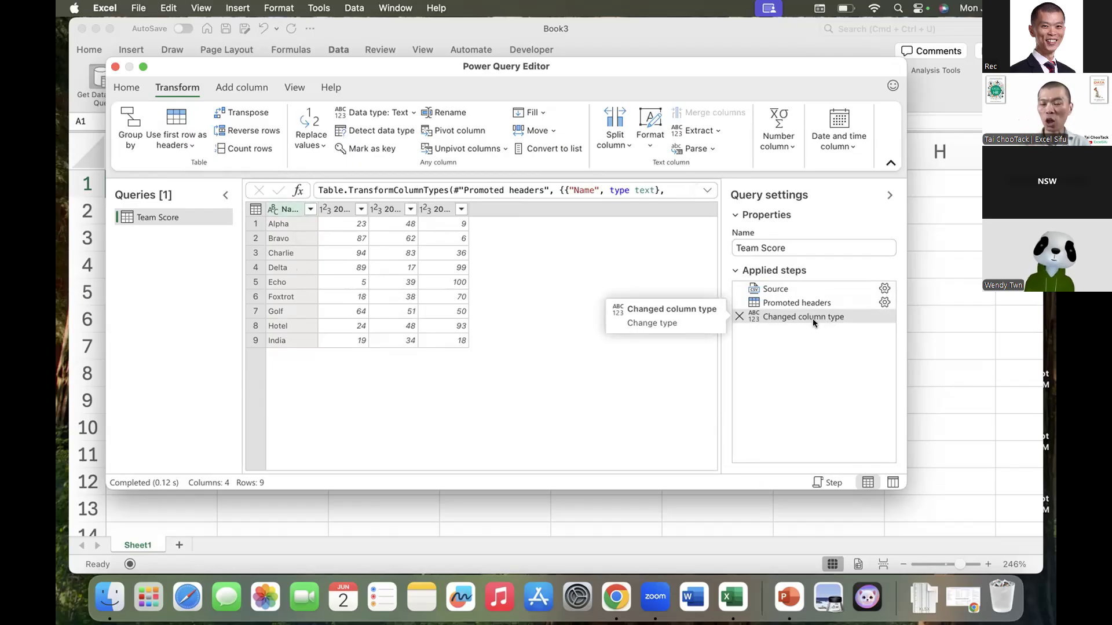
{"action": "left_click", "coordinate": [739, 317]}
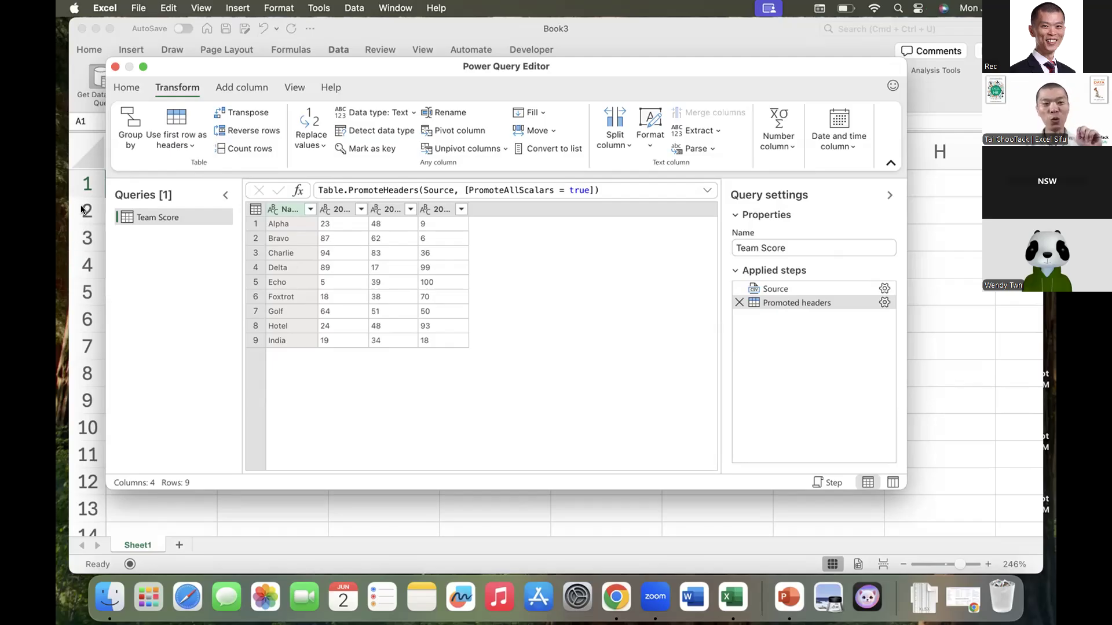
{"action": "key", "text": "ctrl+a"}
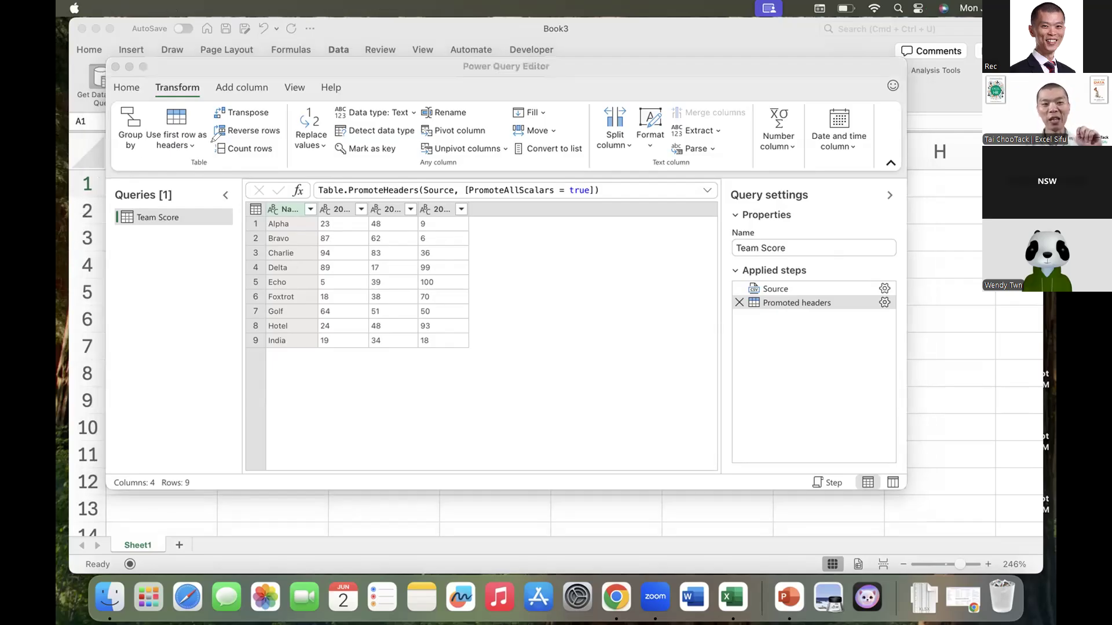
{"action": "left_click_drag", "start_coordinate": [500, 200], "coordinate": [384, 176]}
{"action": "left_click_drag", "start_coordinate": [470, 177], "coordinate": [495, 202]}
{"action": "mouse_move", "coordinate": [276, 219]}
{"action": "left_mouse_down"}
{"action": "mouse_move", "coordinate": [271, 349]}
{"action": "mouse_move", "coordinate": [293, 304]}
{"action": "left_mouse_up"}
{"action": "left_click_drag", "start_coordinate": [502, 361], "coordinate": [385, 259]}
{"action": "mouse_move", "coordinate": [492, 308]}
{"action": "left_mouse_down"}
{"action": "mouse_move", "coordinate": [497, 349]}
{"action": "mouse_move", "coordinate": [467, 355]}
{"action": "left_mouse_up"}
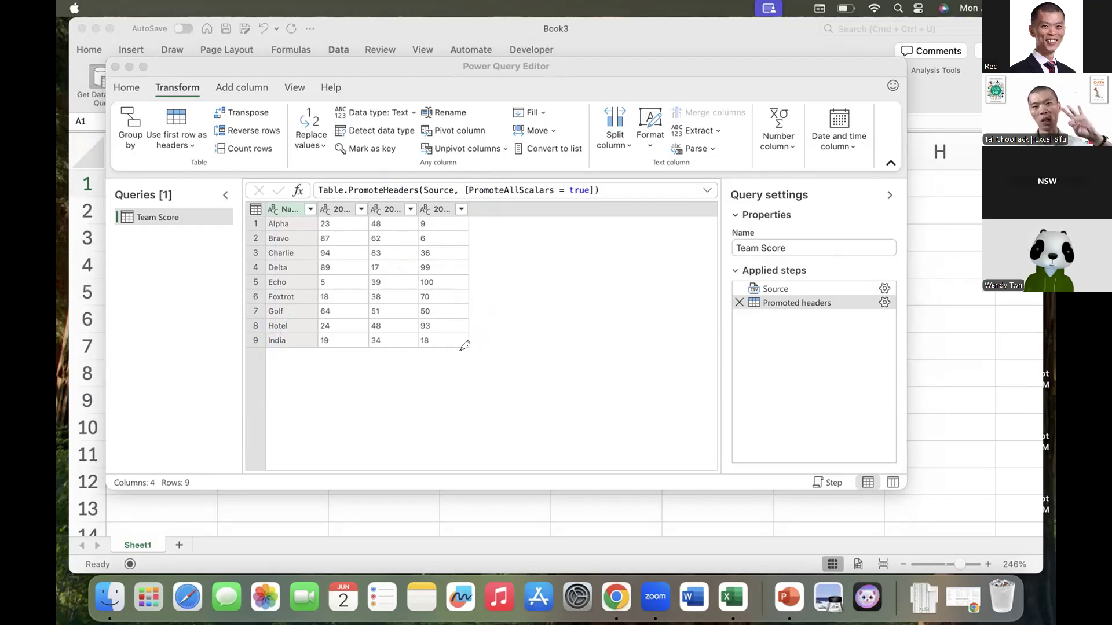
{"action": "mouse_move", "coordinate": [453, 347]}
{"action": "left_mouse_down"}
{"action": "mouse_move", "coordinate": [323, 298]}
{"action": "mouse_move", "coordinate": [380, 217]}
{"action": "mouse_move", "coordinate": [455, 342]}
{"action": "mouse_move", "coordinate": [410, 361]}
{"action": "left_mouse_up"}
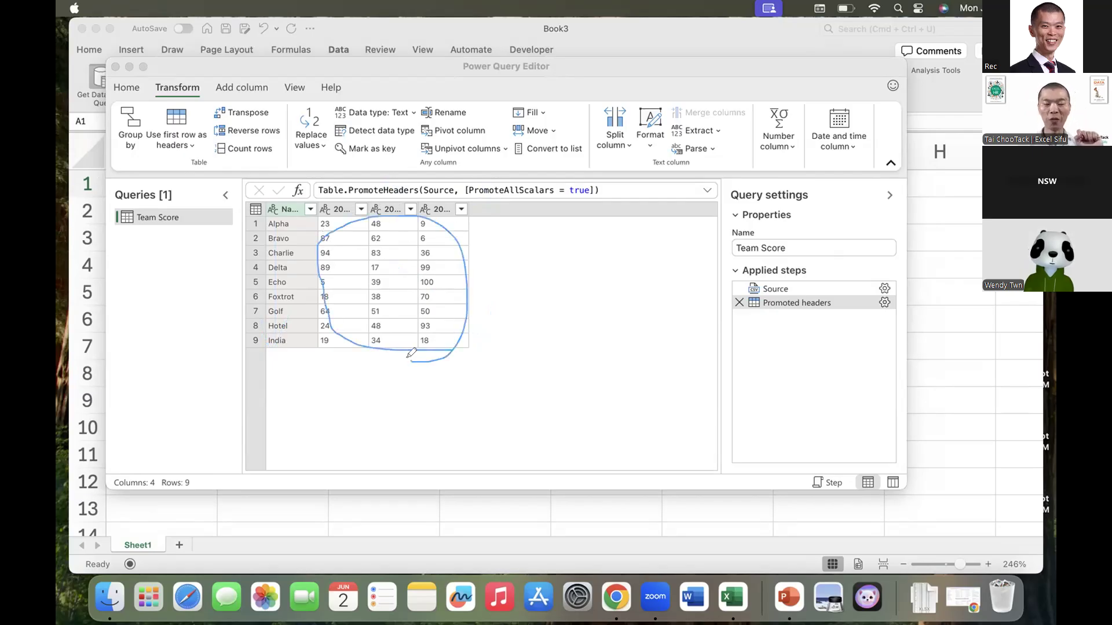
{"action": "mouse_move", "coordinate": [488, 207]}
{"action": "left_mouse_down"}
{"action": "mouse_move", "coordinate": [472, 186]}
{"action": "mouse_move", "coordinate": [335, 181]}
{"action": "mouse_move", "coordinate": [367, 214]}
{"action": "mouse_move", "coordinate": [486, 201]}
{"action": "left_mouse_up"}
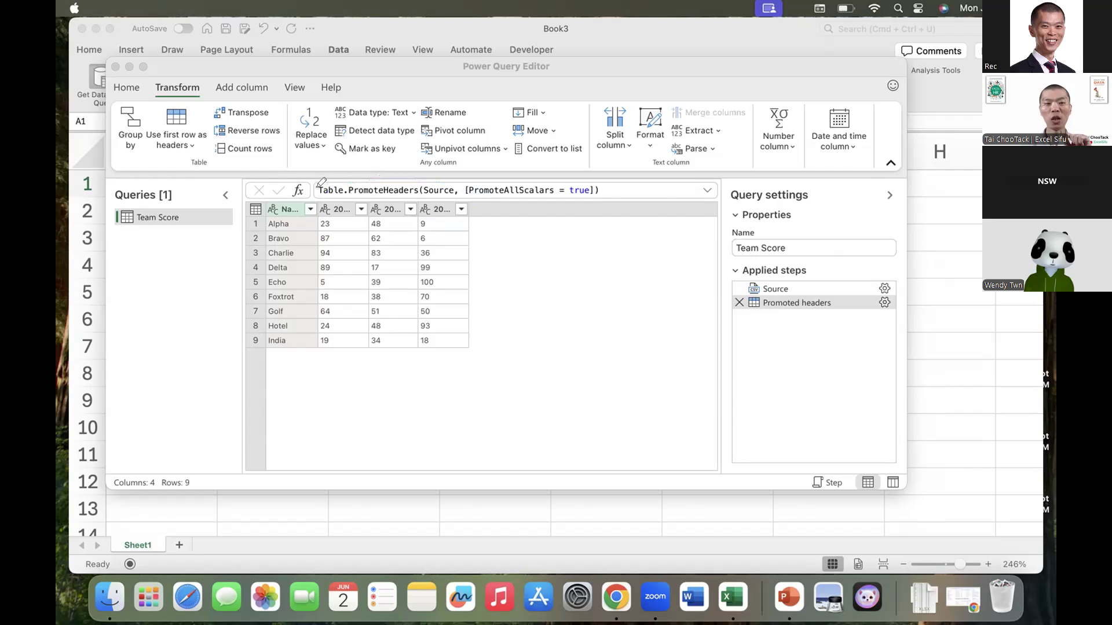
{"action": "mouse_move", "coordinate": [324, 196]}
{"action": "left_mouse_down"}
{"action": "mouse_move", "coordinate": [310, 358]}
{"action": "mouse_move", "coordinate": [255, 280]}
{"action": "mouse_move", "coordinate": [264, 194]}
{"action": "mouse_move", "coordinate": [312, 278]}
{"action": "mouse_move", "coordinate": [303, 358]}
{"action": "left_mouse_up"}
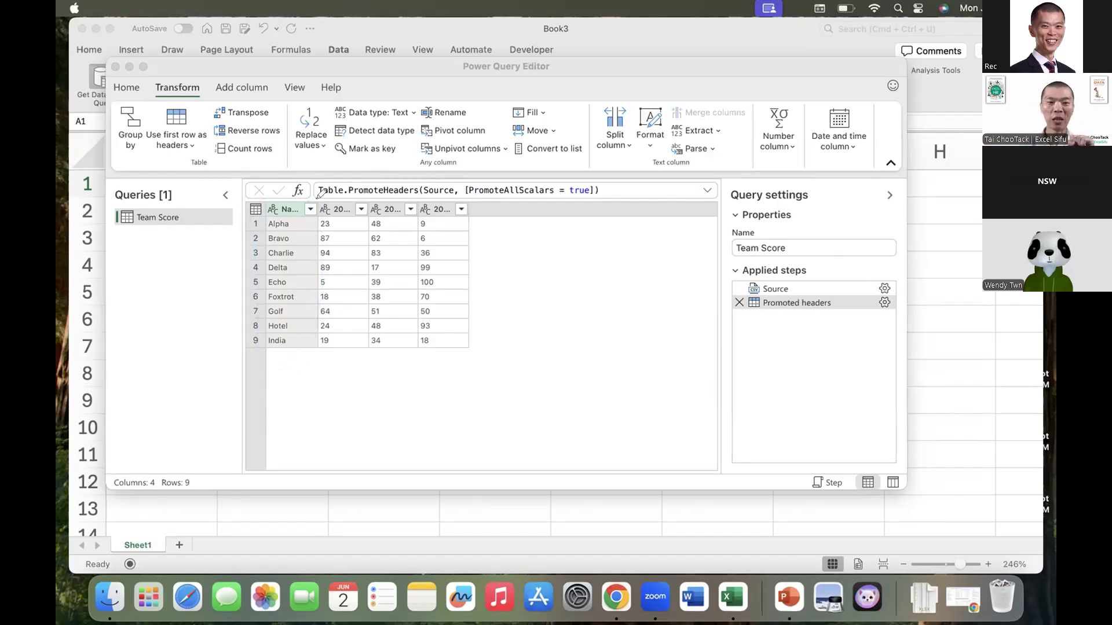
{"action": "mouse_move", "coordinate": [322, 203]}
{"action": "left_mouse_down"}
{"action": "mouse_move", "coordinate": [320, 346]}
{"action": "mouse_move", "coordinate": [301, 360]}
{"action": "mouse_move", "coordinate": [264, 293]}
{"action": "mouse_move", "coordinate": [270, 191]}
{"action": "mouse_move", "coordinate": [326, 203]}
{"action": "mouse_move", "coordinate": [325, 289]}
{"action": "mouse_move", "coordinate": [276, 365]}
{"action": "mouse_move", "coordinate": [282, 213]}
{"action": "left_mouse_up"}
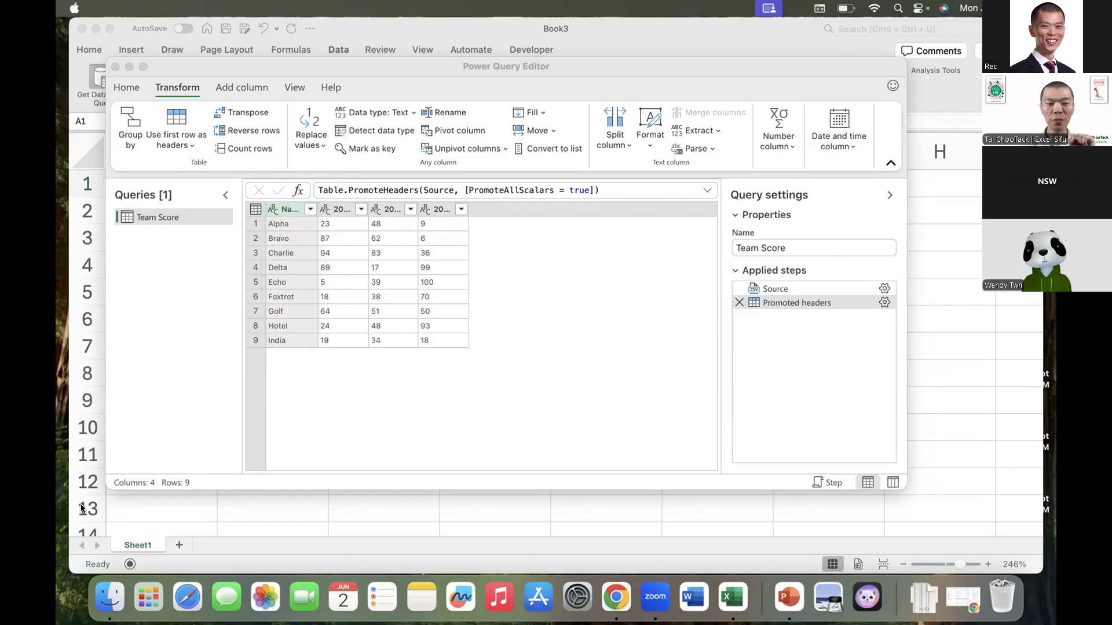
Unpivot all columns other than Name, and widen the Attribute and Value columns.
{"action": "left_click", "coordinate": [286, 212]}
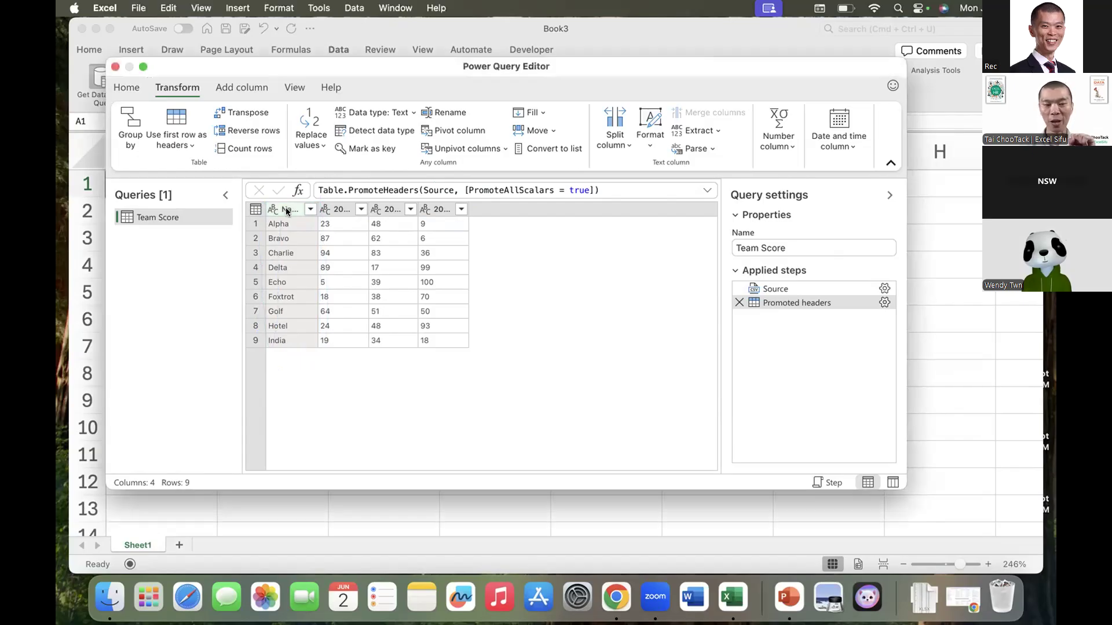
{"action": "right_click", "coordinate": [287, 212]}
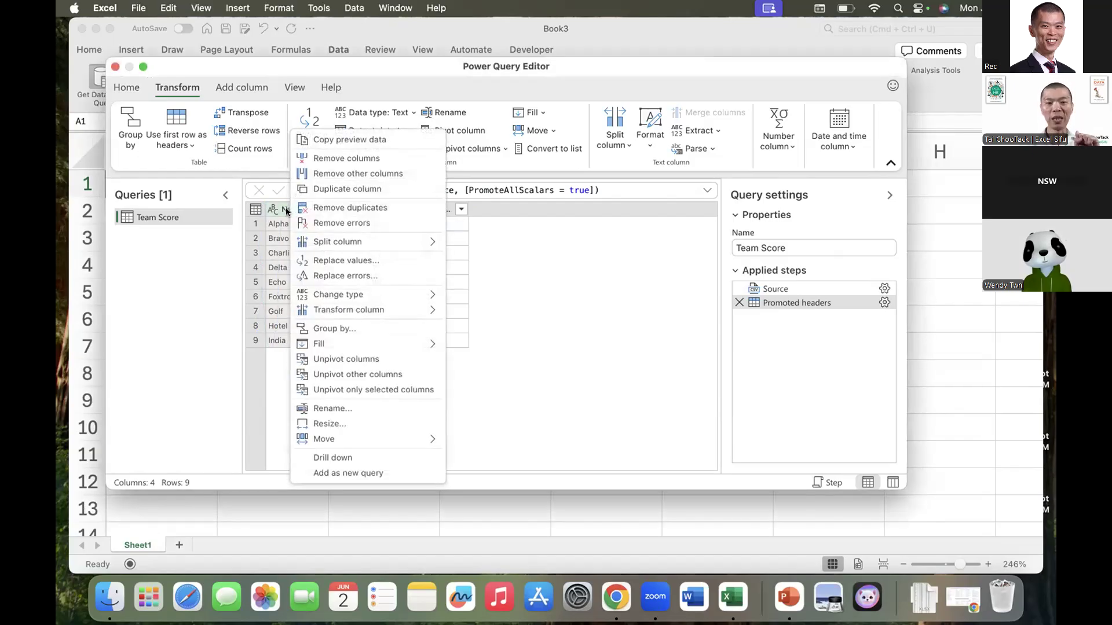
{"action": "left_click", "coordinate": [326, 376]}
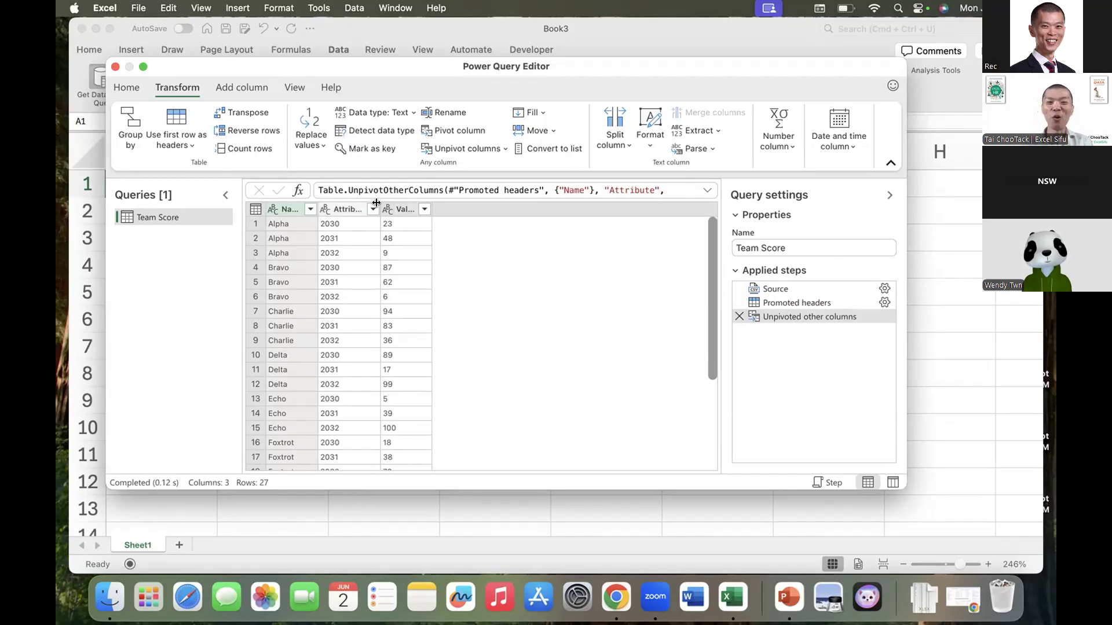
{"action": "left_click_drag", "start_coordinate": [377, 203], "coordinate": [528, 208]}
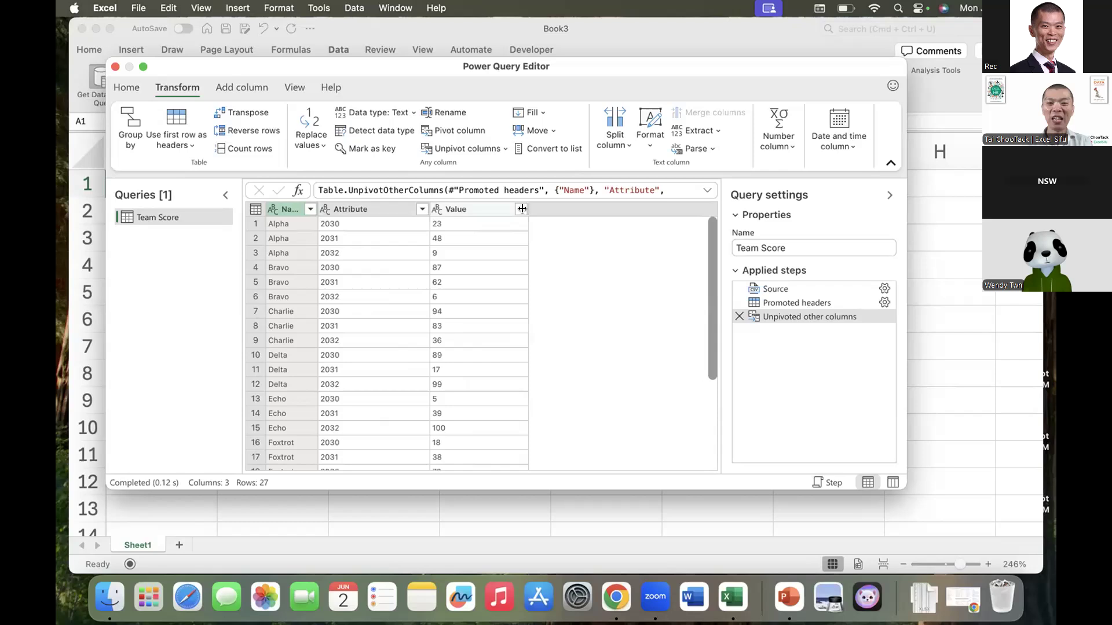
Rename the Attribute column as "Year" and the Value column as "Score".
{"action": "left_click", "coordinate": [365, 209]}
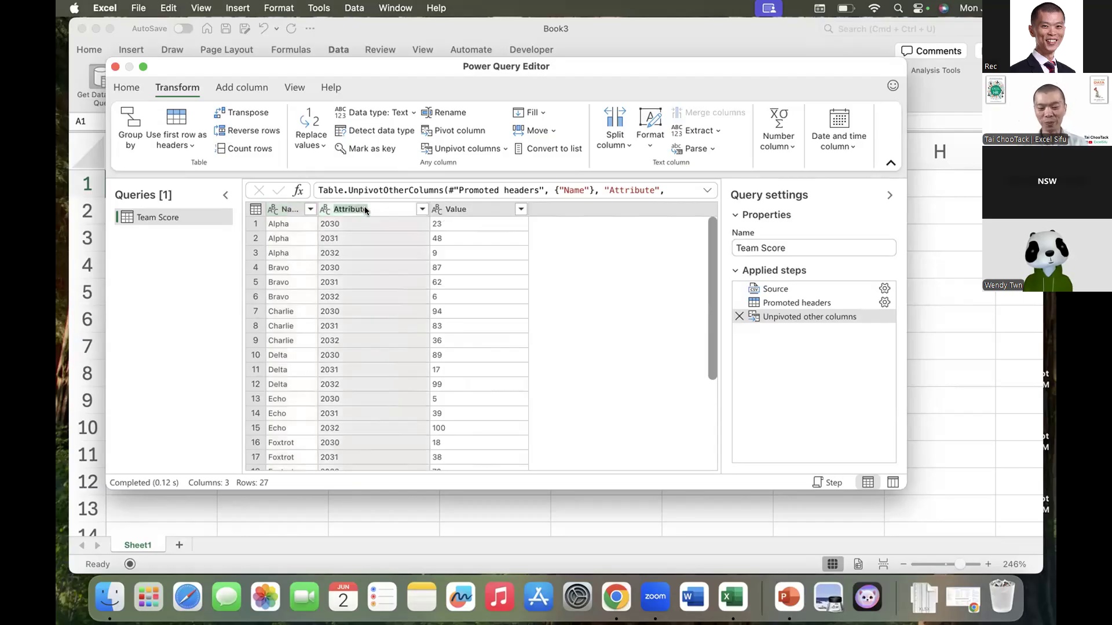
{"action": "type", "text": "Year"}
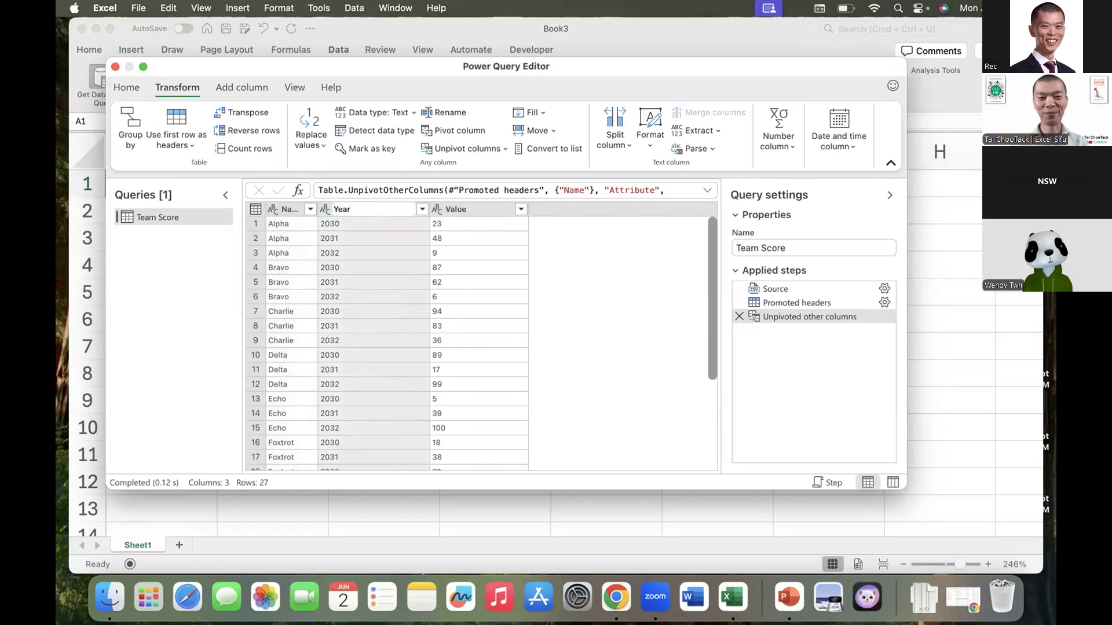
{"action": "key", "text": "Return"}
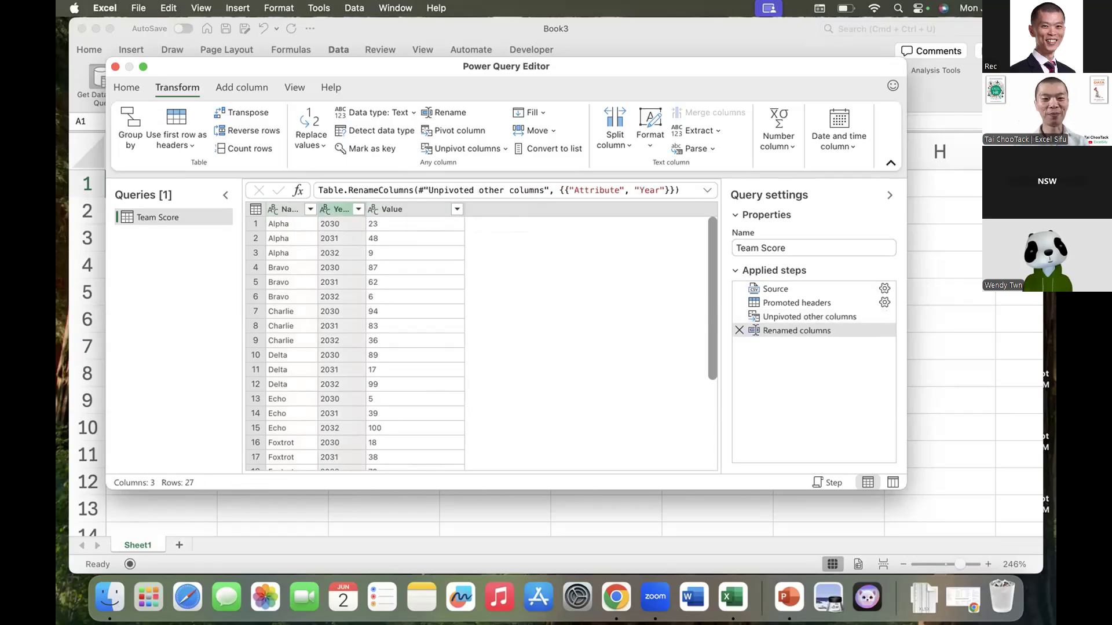
{"action": "double_click", "coordinate": [396, 210]}
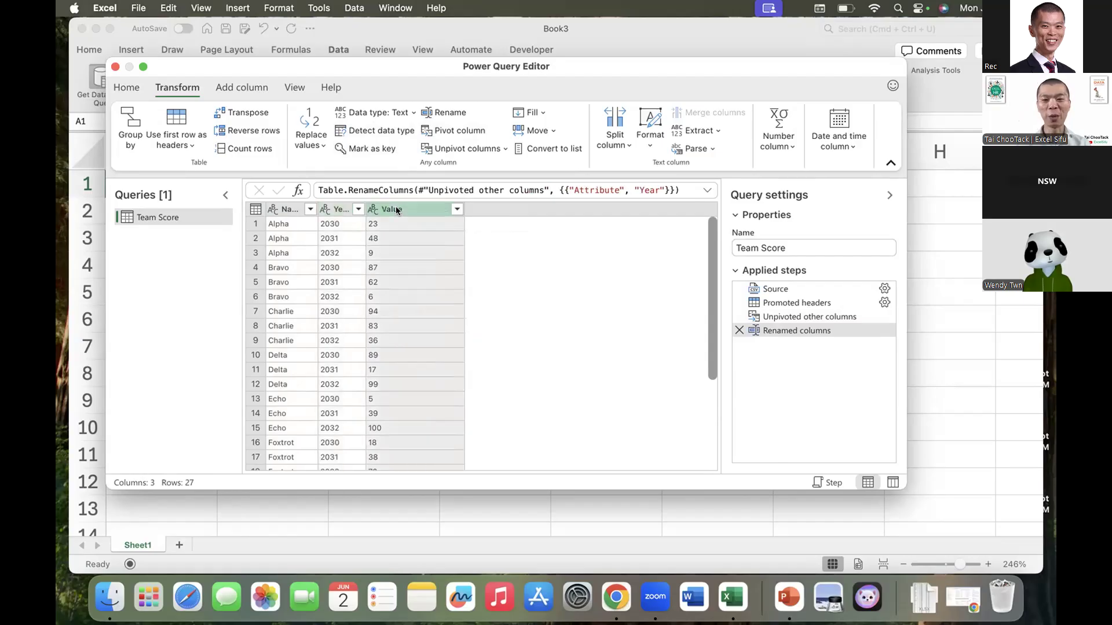
{"action": "type", "text": "Score"}
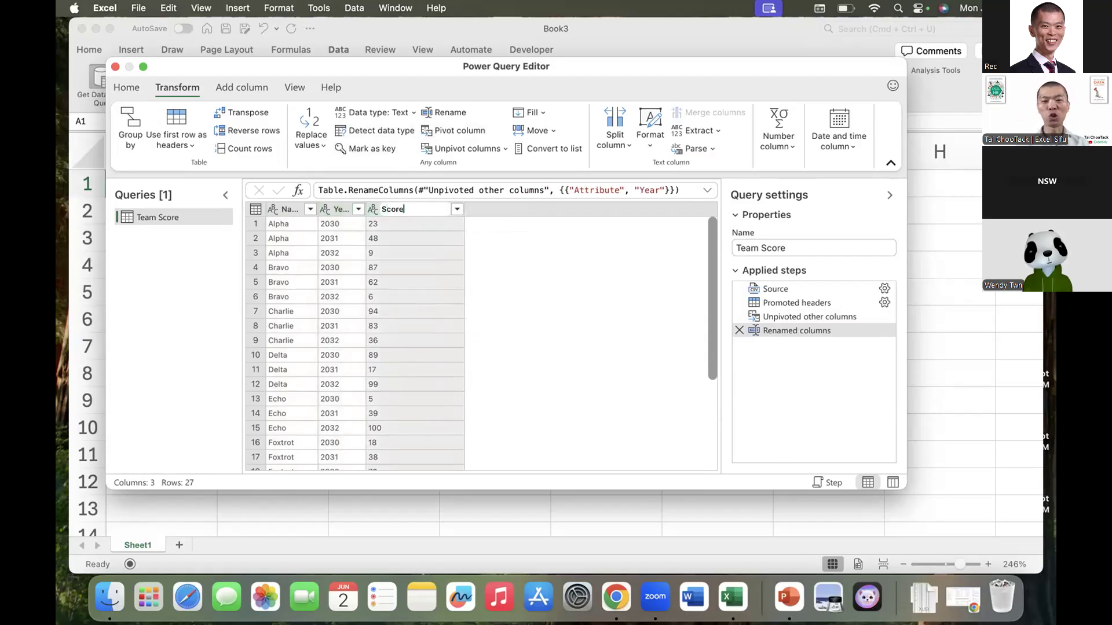
{"action": "key", "text": "Return"}
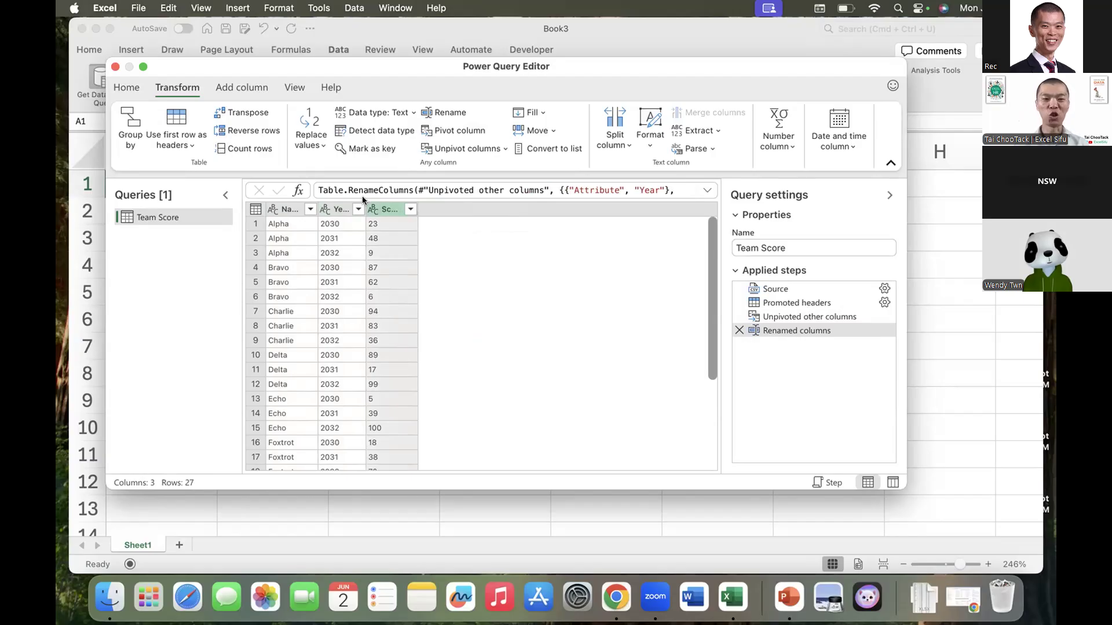
Widen the Year and Score columns and set the Score column's data type to Whole number.
{"action": "left_click_drag", "start_coordinate": [362, 204], "coordinate": [497, 210]}
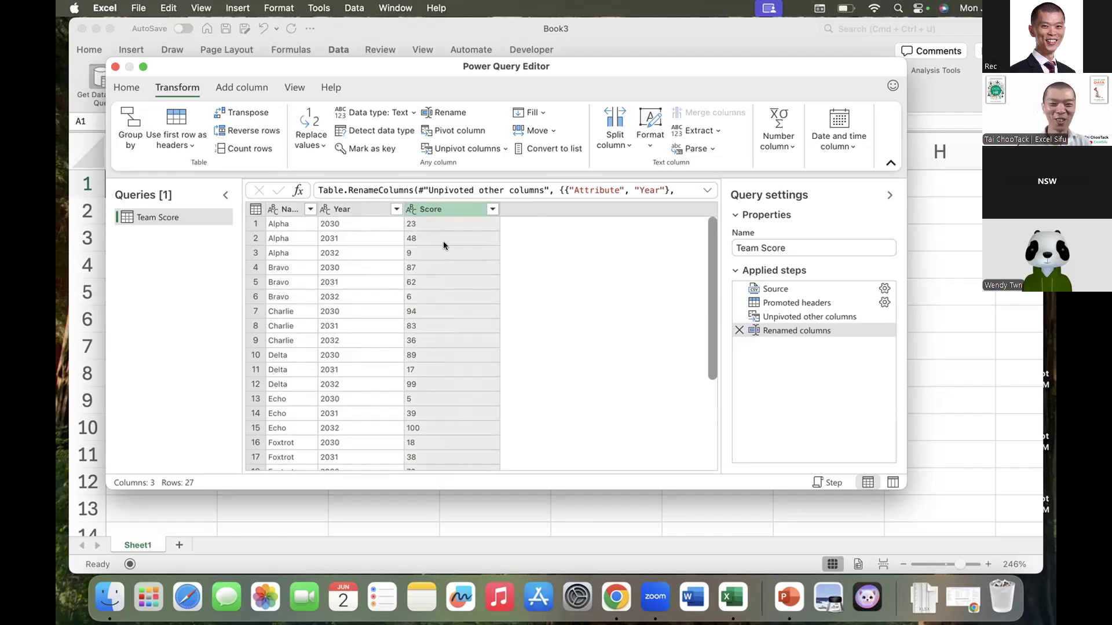
{"action": "left_click", "coordinate": [409, 208]}
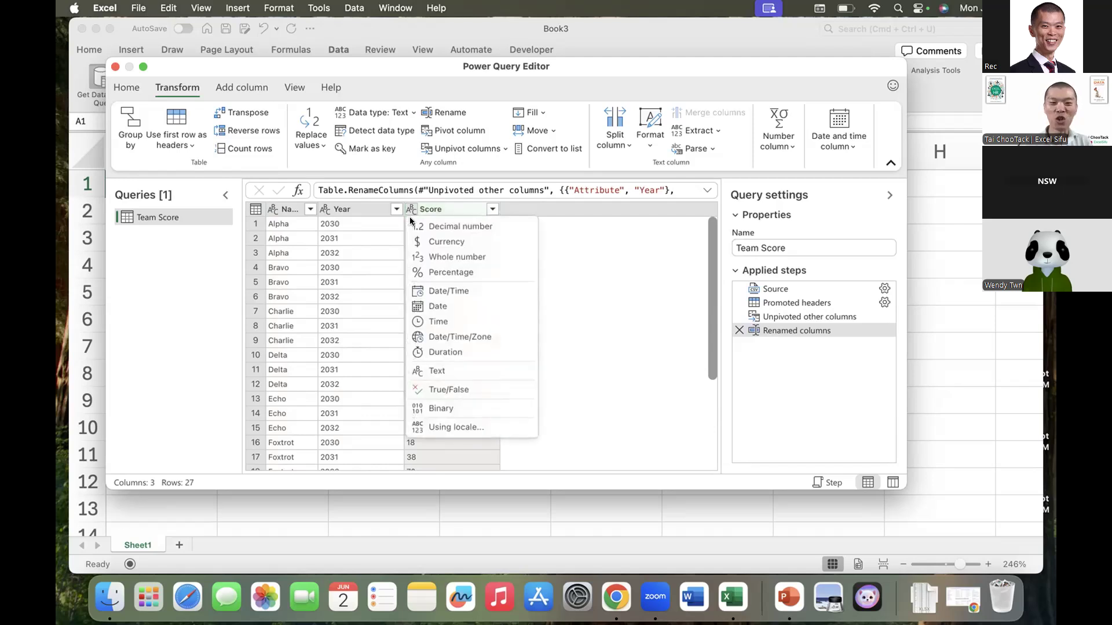
{"action": "left_click", "coordinate": [427, 257]}
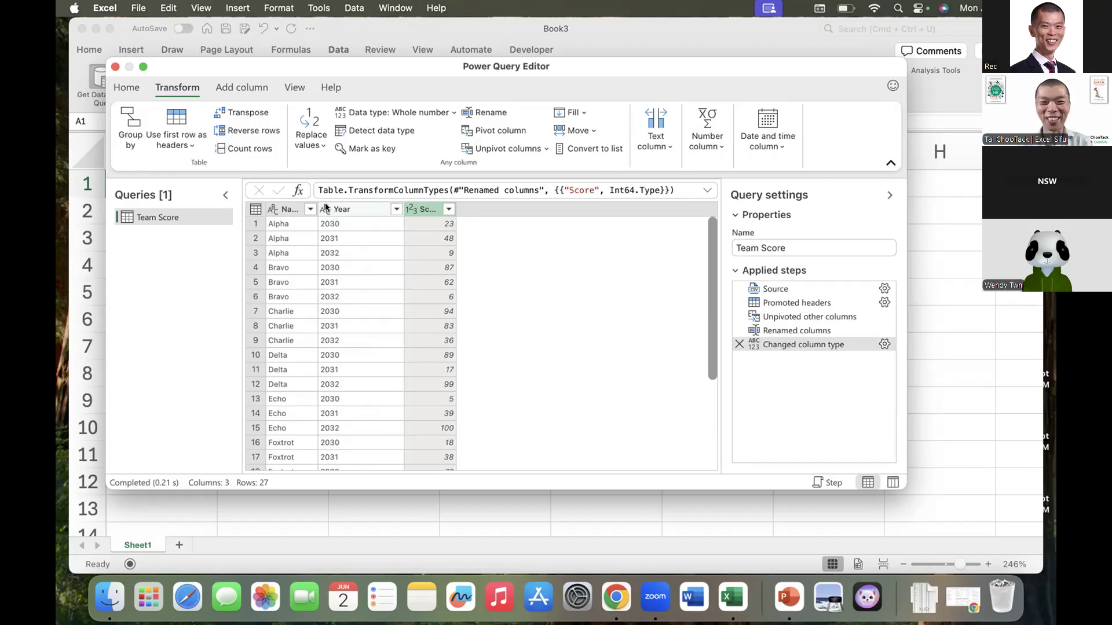
Close the query editor, load the Team Score query to the workbook, and examine the Year values in the loaded table.
{"action": "left_click", "coordinate": [133, 89]}
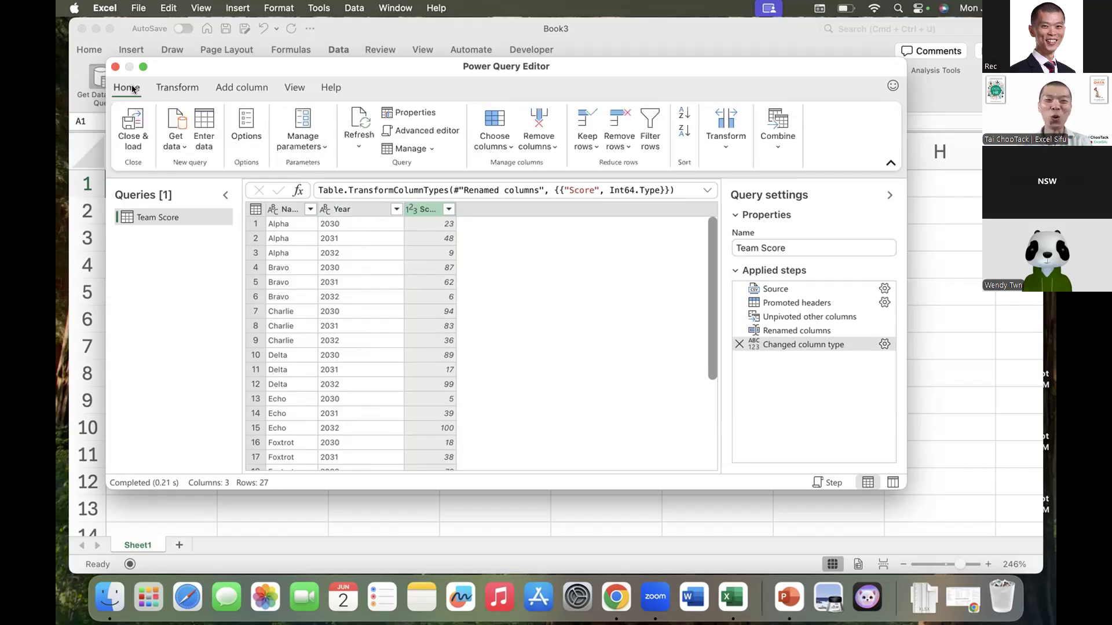
{"action": "left_click", "coordinate": [132, 123]}
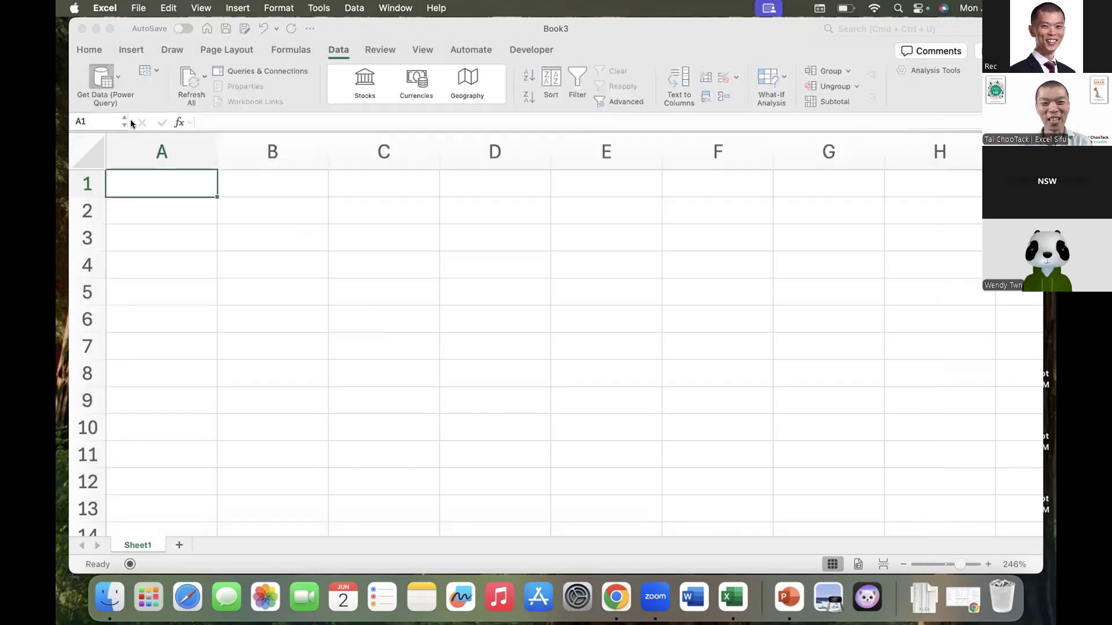
{"action": "scroll", "coordinate": [149, 236], "scroll_direction": "up", "scroll_amount": 5}
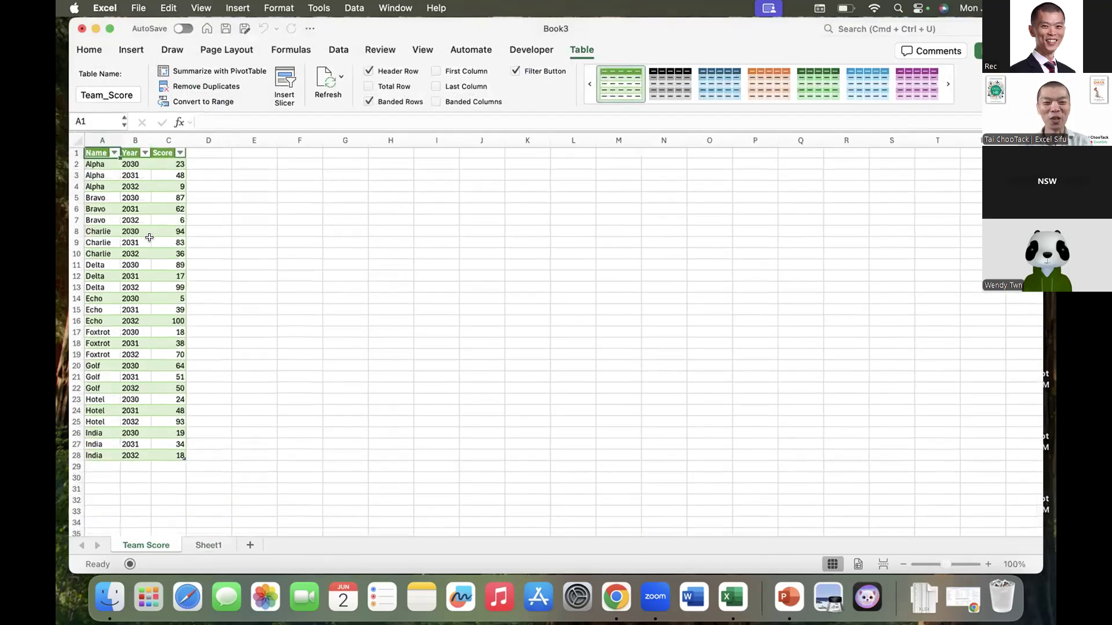
{"action": "scroll", "coordinate": [150, 237], "scroll_direction": "up", "scroll_amount": 3}
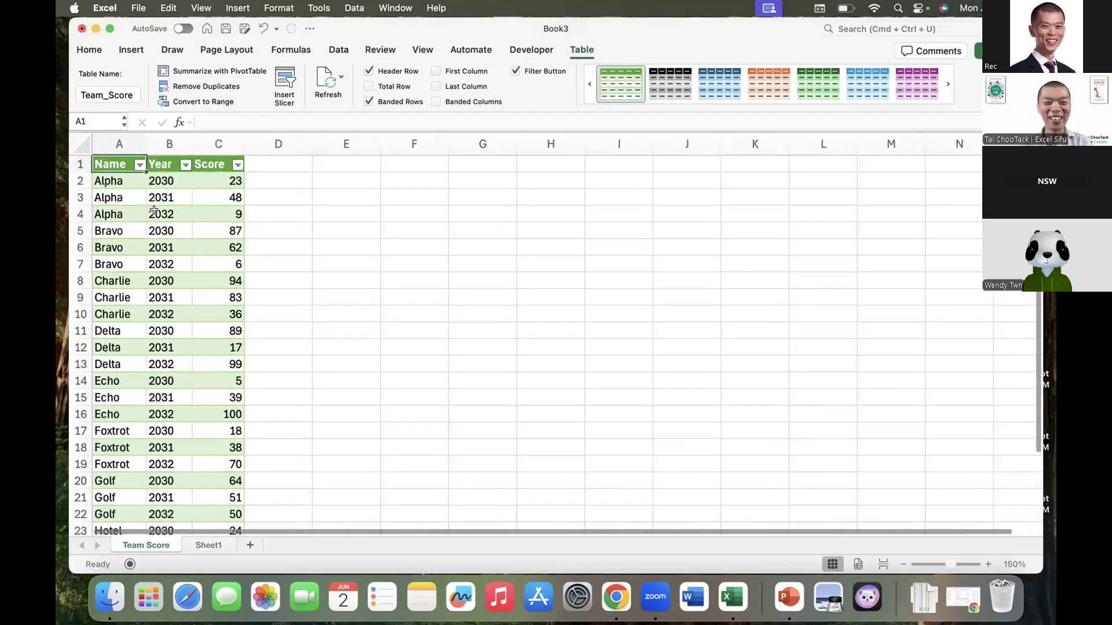
{"action": "scroll", "coordinate": [154, 211], "scroll_direction": "up", "scroll_amount": 5}
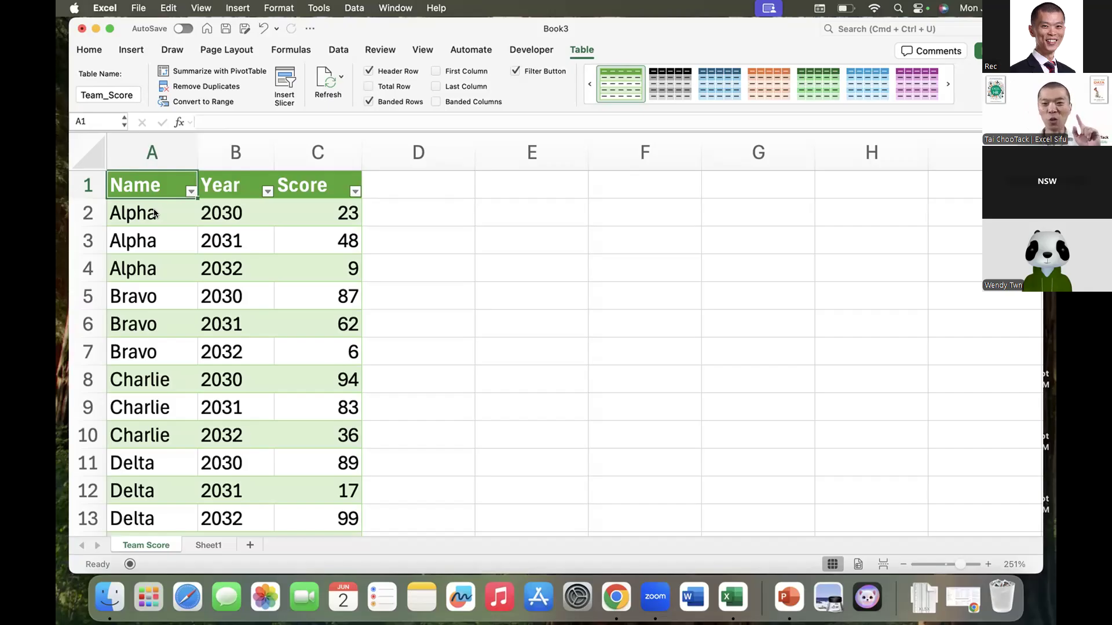
{"action": "left_click_drag", "start_coordinate": [223, 213], "coordinate": [235, 379]}
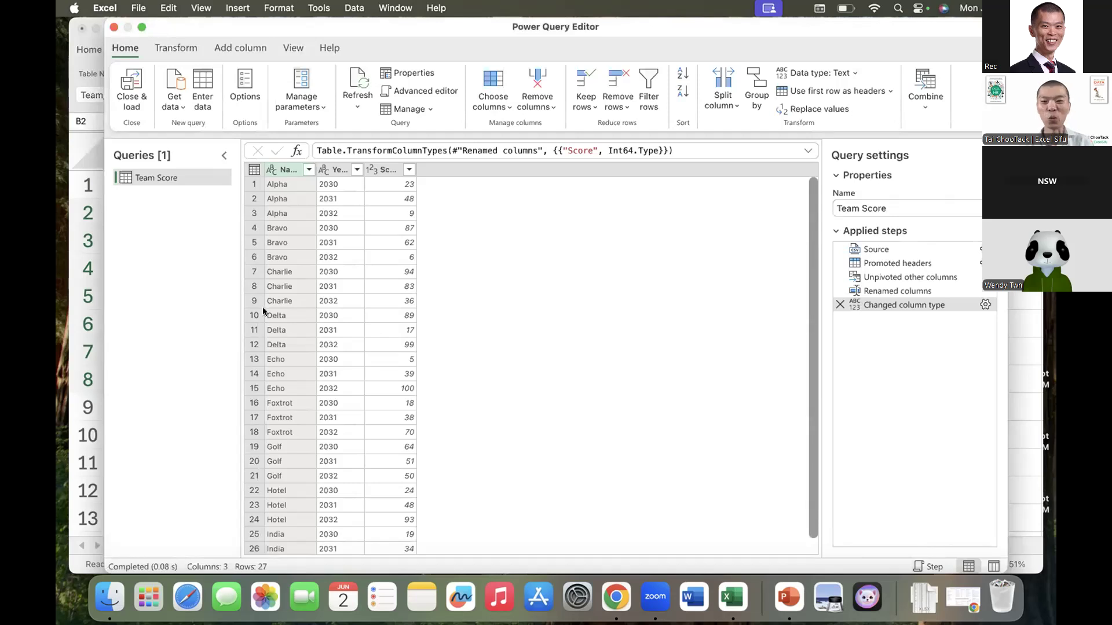
Change the Team Score query's Source step to read Team Score V2.csv from the Unpivot folder.
{"action": "left_click", "coordinate": [875, 250]}
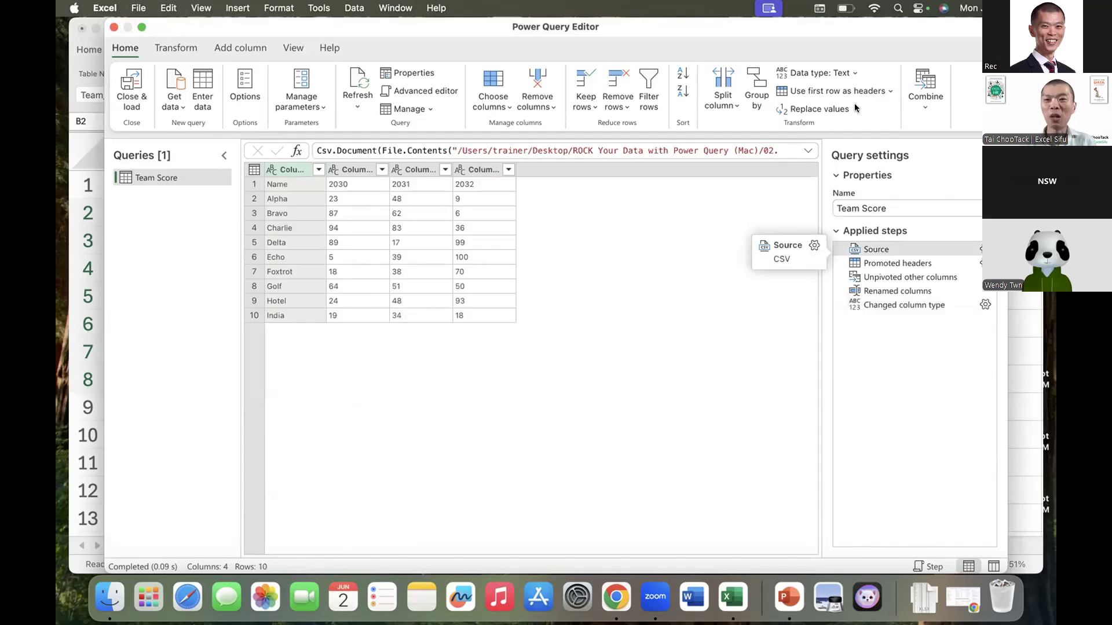
{"action": "left_click_drag", "start_coordinate": [839, 25], "coordinate": [724, 33]}
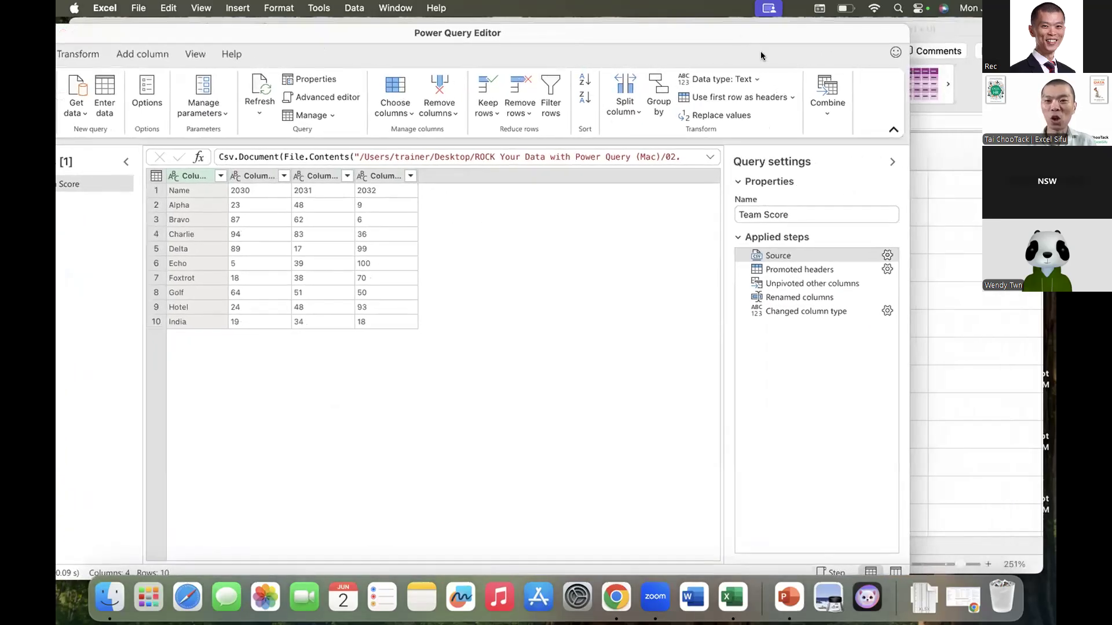
{"action": "left_click", "coordinate": [887, 256]}
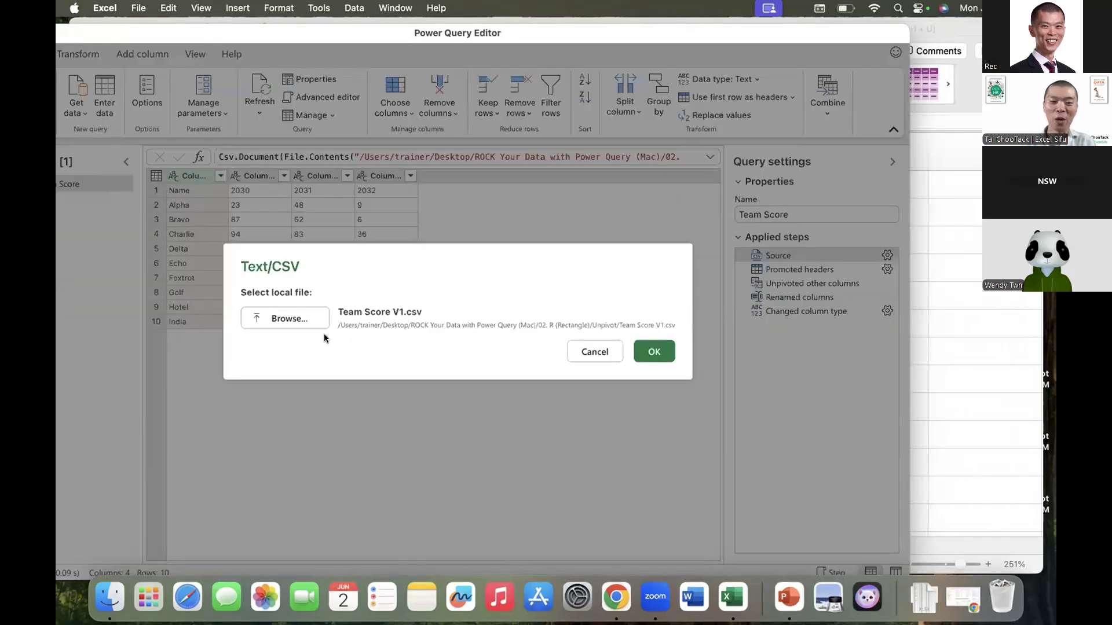
{"action": "left_click", "coordinate": [297, 318]}
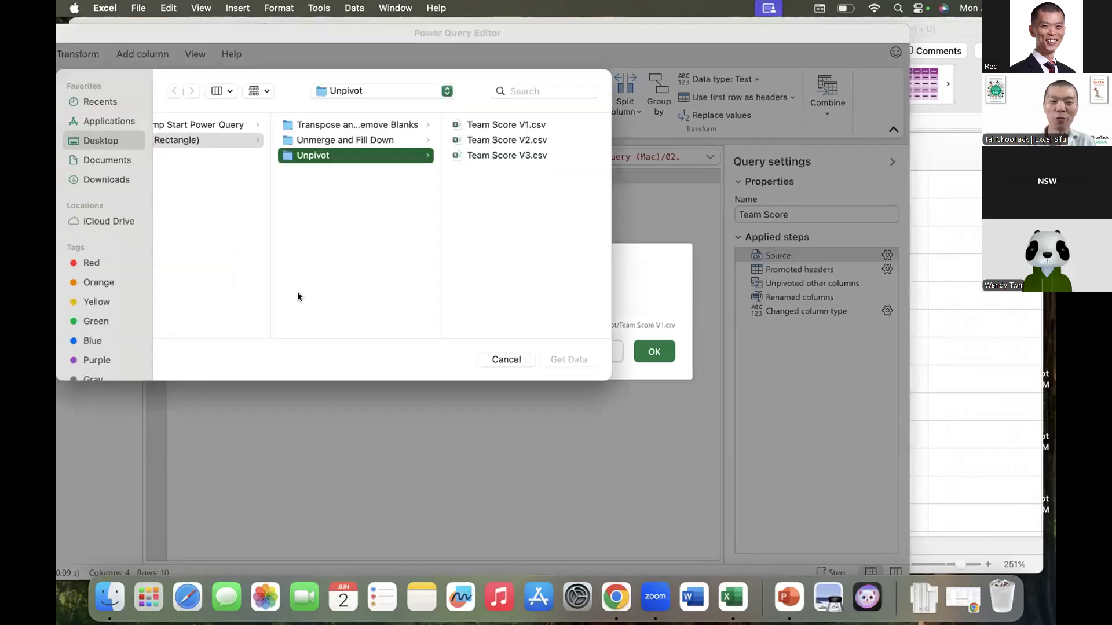
{"action": "left_click", "coordinate": [533, 142]}
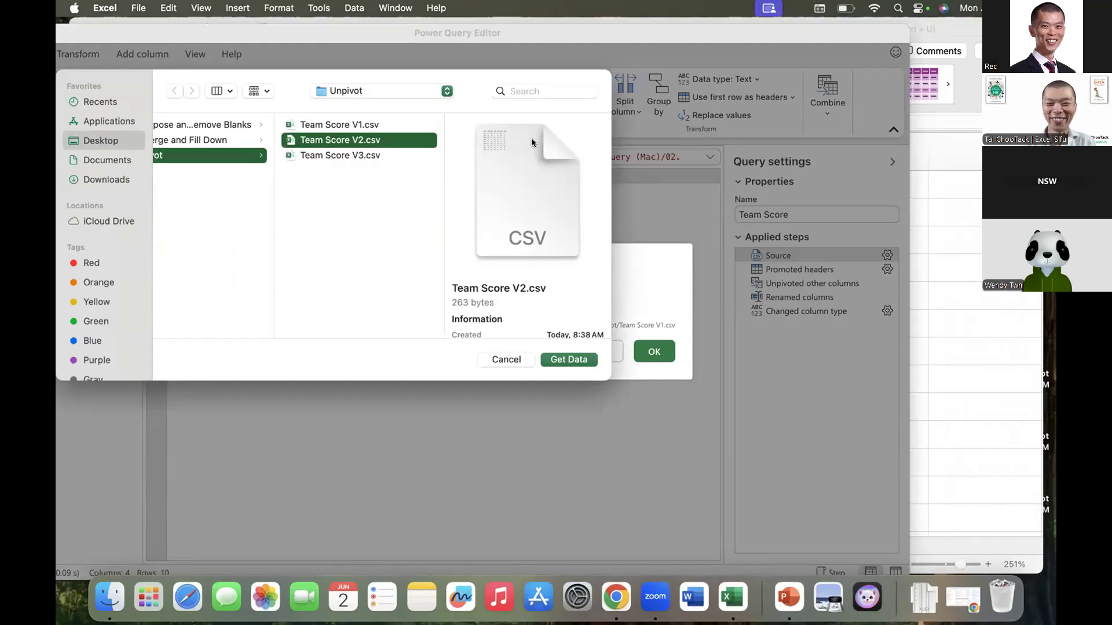
{"action": "left_click", "coordinate": [559, 360]}
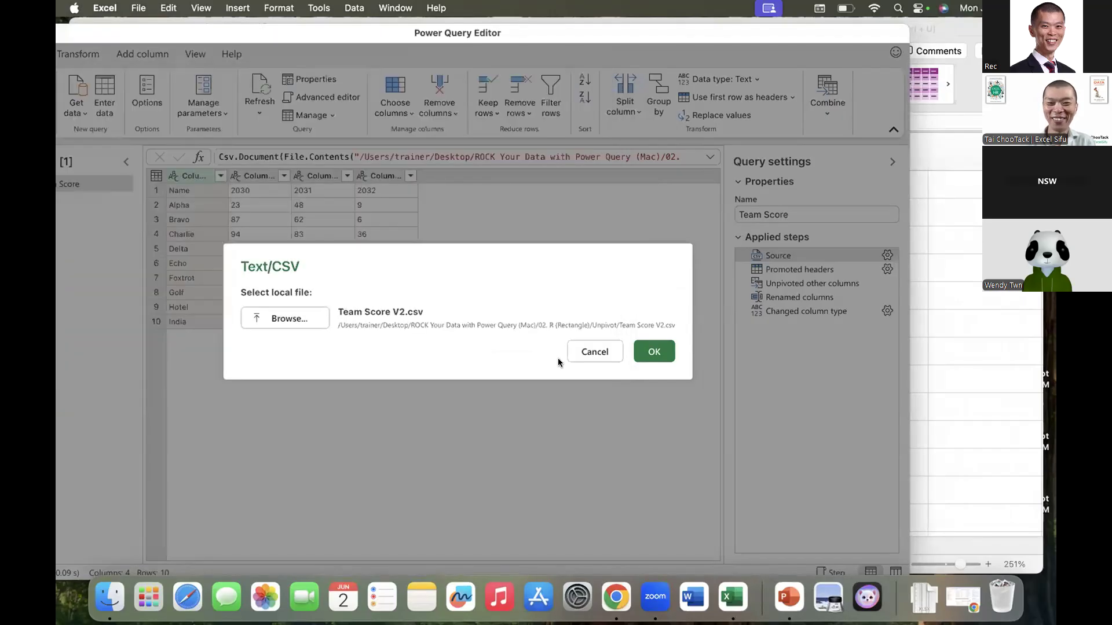
{"action": "left_click", "coordinate": [654, 353]}
{"action": "left_click_drag", "start_coordinate": [505, 33], "coordinate": [569, 37]}
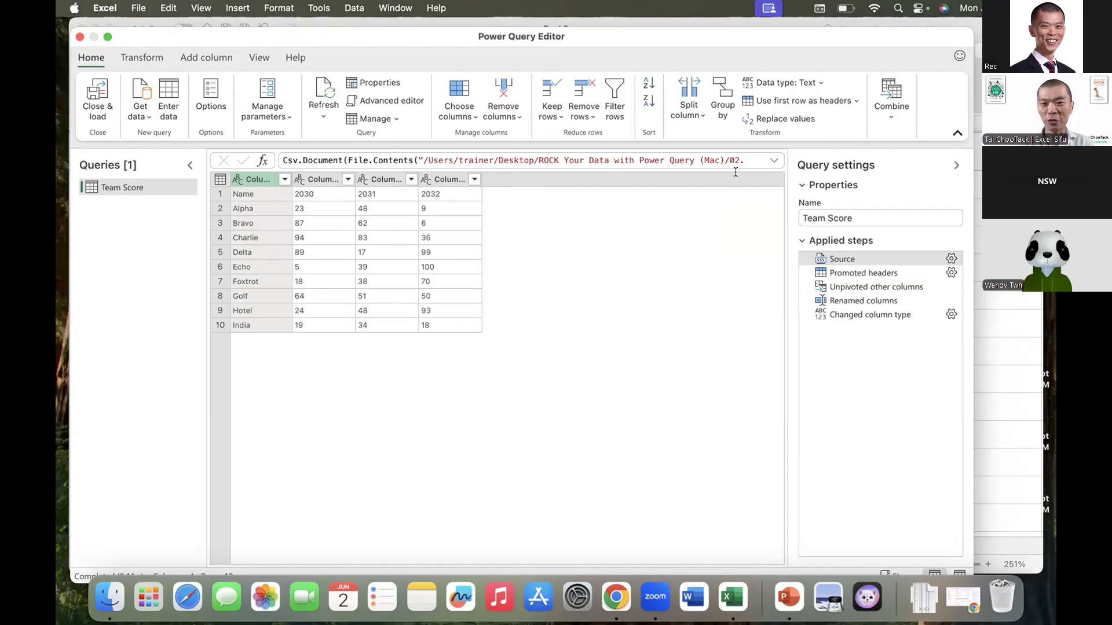
Remove the "Columns = 4," argument from the Team Score query's Source step formula.
{"action": "left_click", "coordinate": [773, 160]}
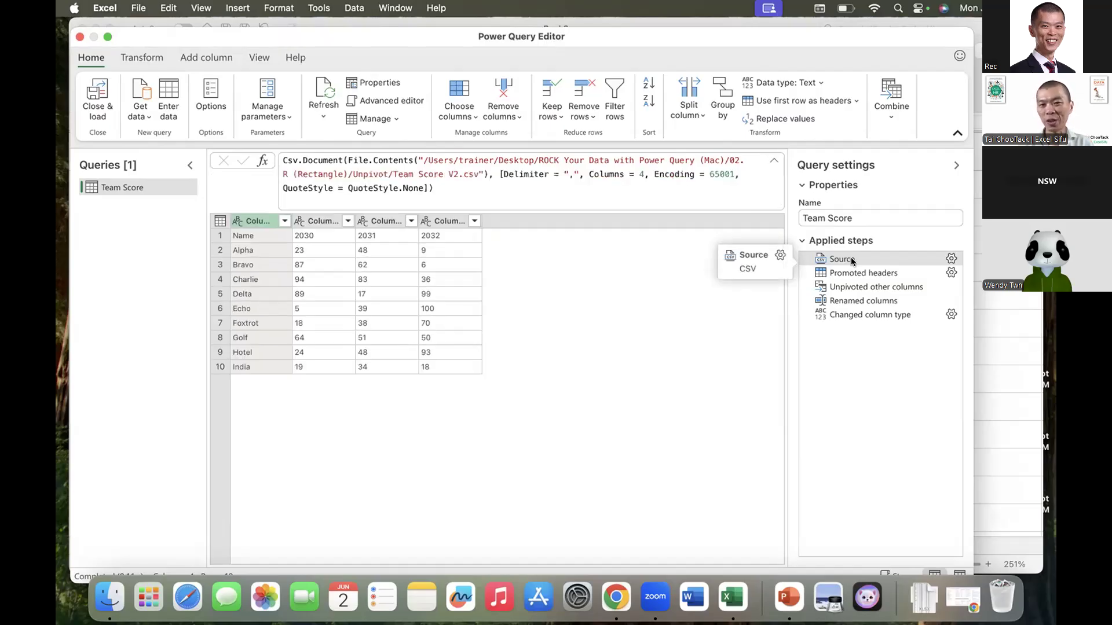
{"action": "left_click", "coordinate": [774, 161]}
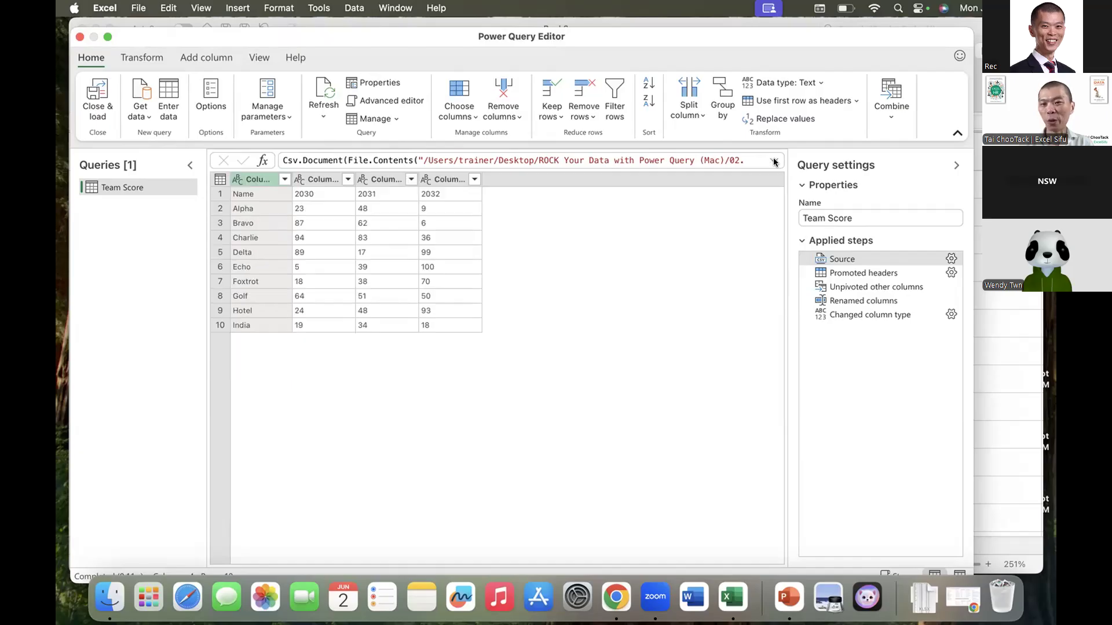
{"action": "left_click", "coordinate": [774, 161]}
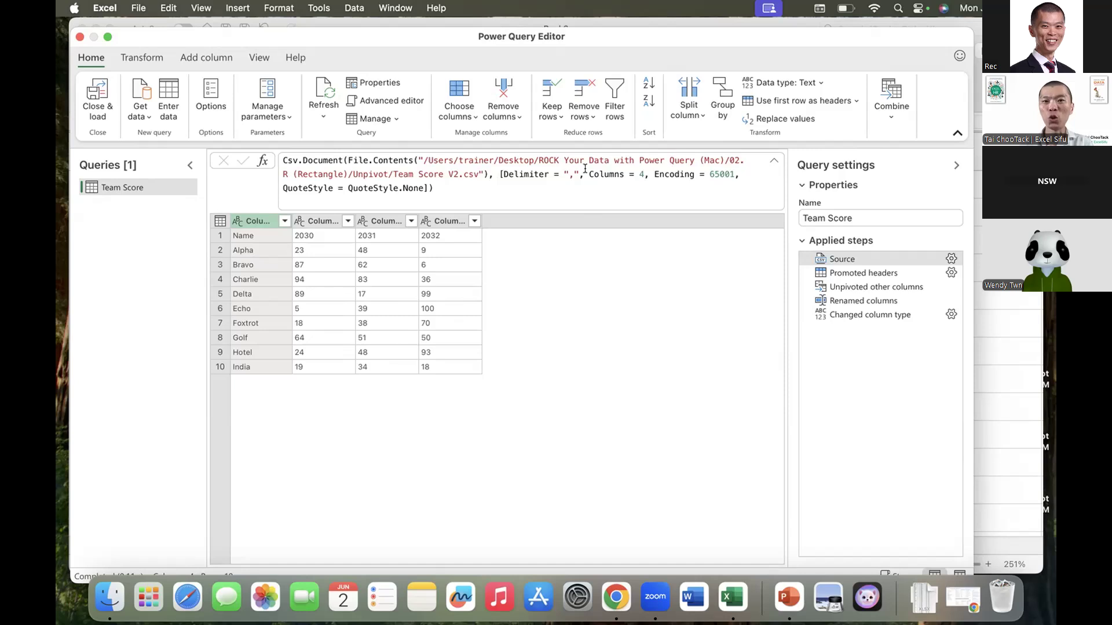
{"action": "left_click_drag", "start_coordinate": [586, 172], "coordinate": [650, 175]}
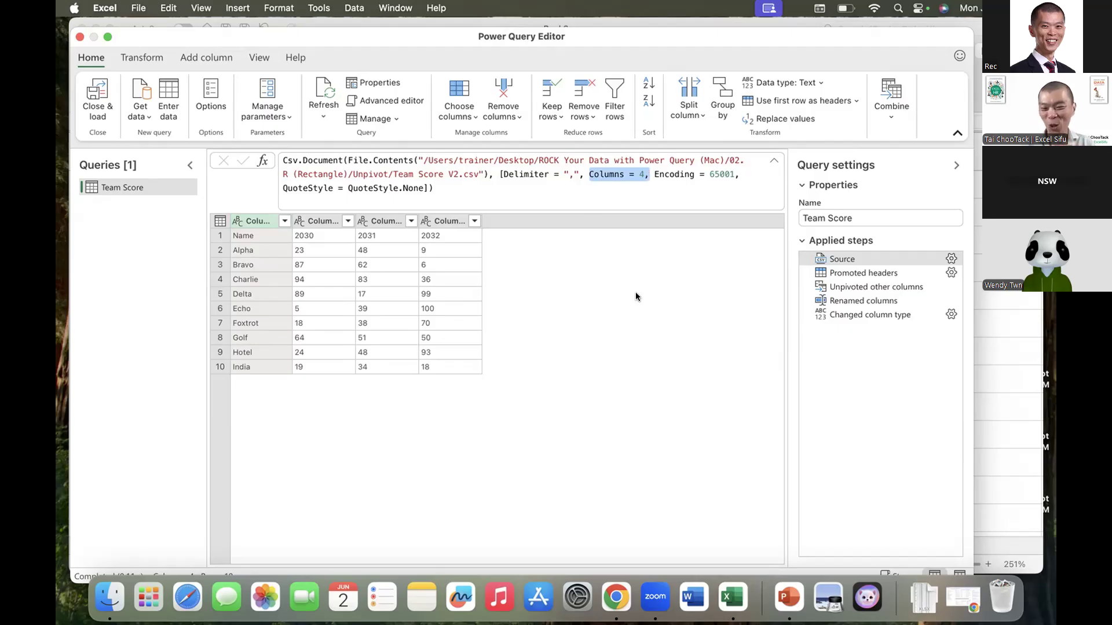
{"action": "left_click_drag", "start_coordinate": [586, 171], "coordinate": [652, 171]}
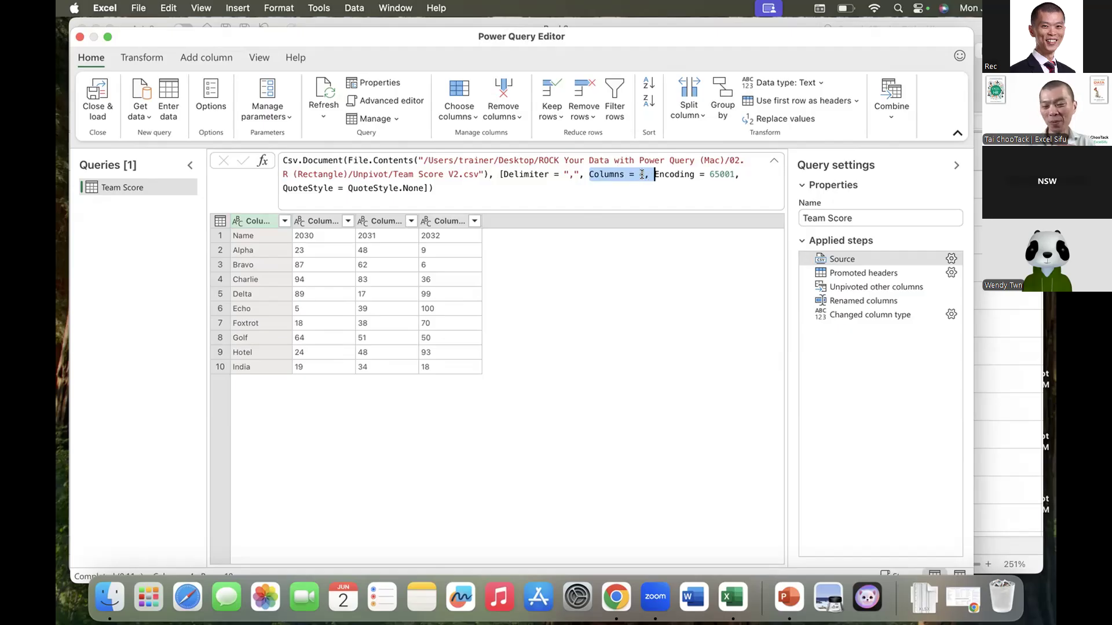
{"action": "key", "text": "BackSpace"}
{"action": "key", "text": "Return"}
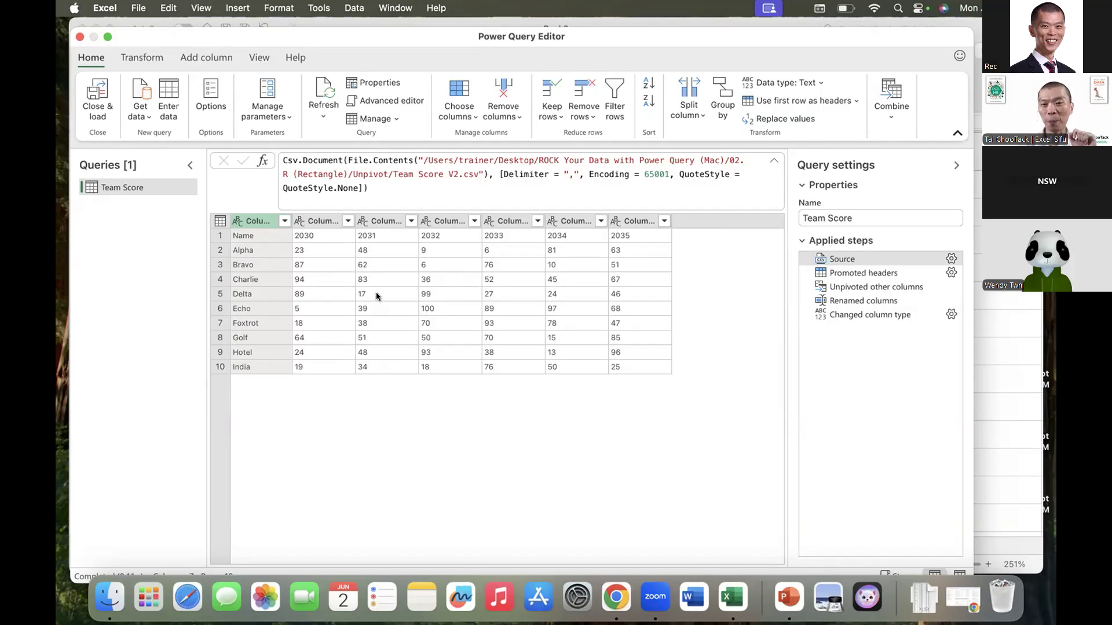
Review the applied steps from Promoted headers to Changed column type, and load the updated Team Score query to the workbook.
{"action": "left_click", "coordinate": [861, 272]}
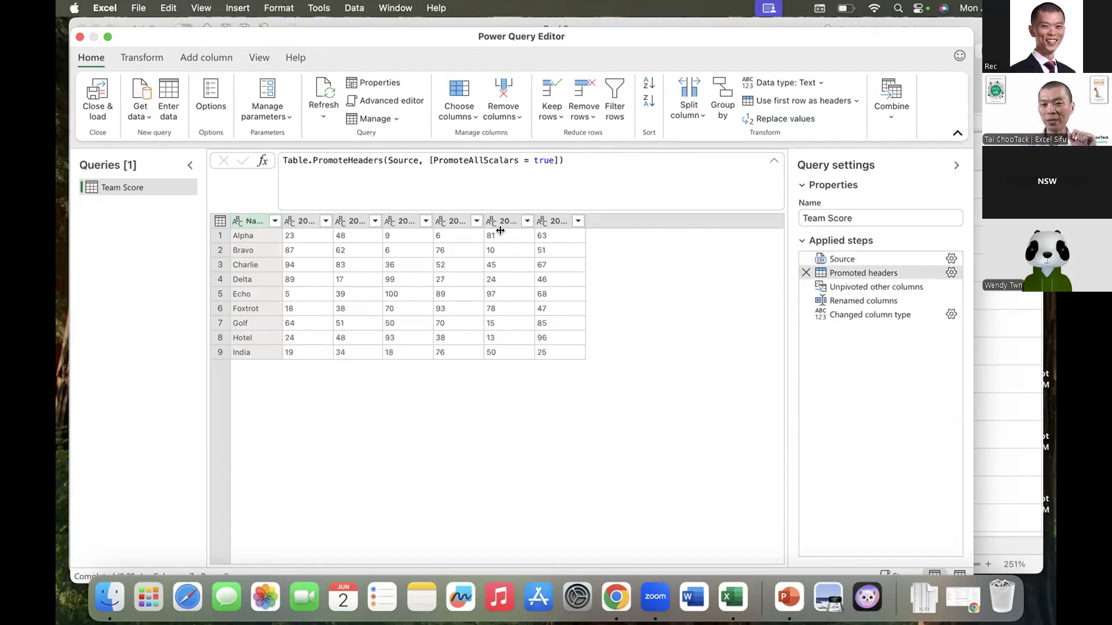
{"action": "left_click", "coordinate": [879, 286]}
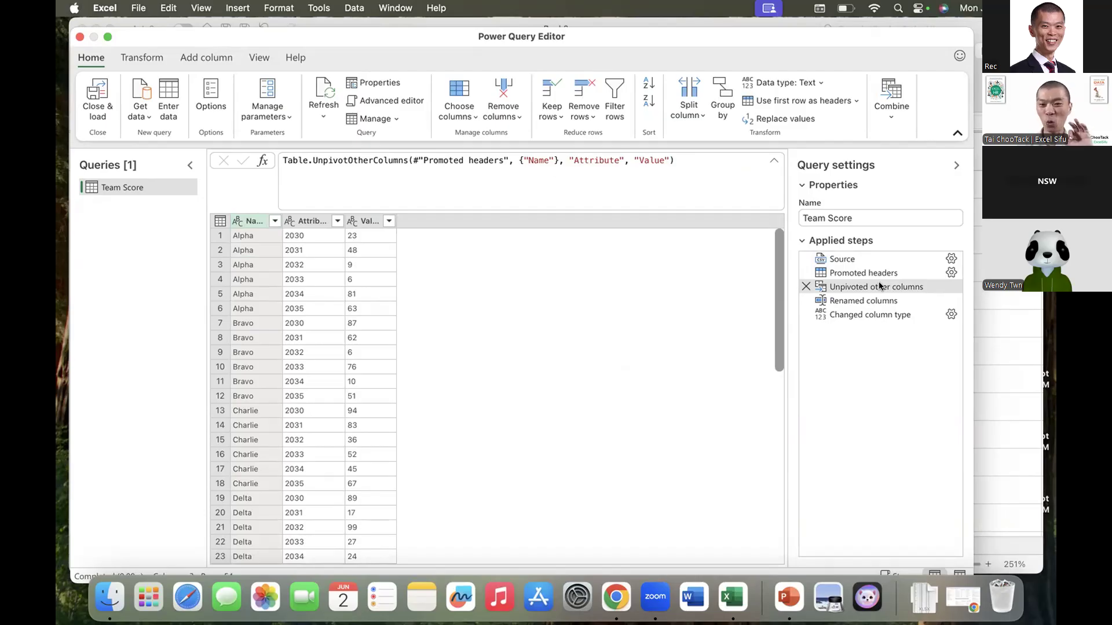
{"action": "left_click", "coordinate": [864, 301]}
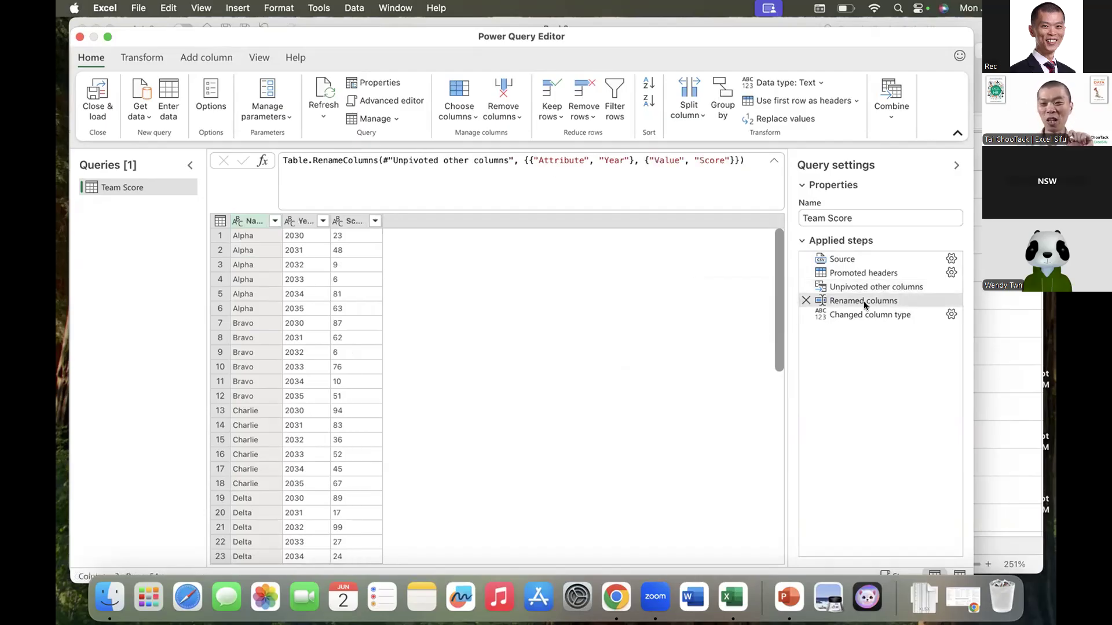
{"action": "left_click", "coordinate": [861, 313]}
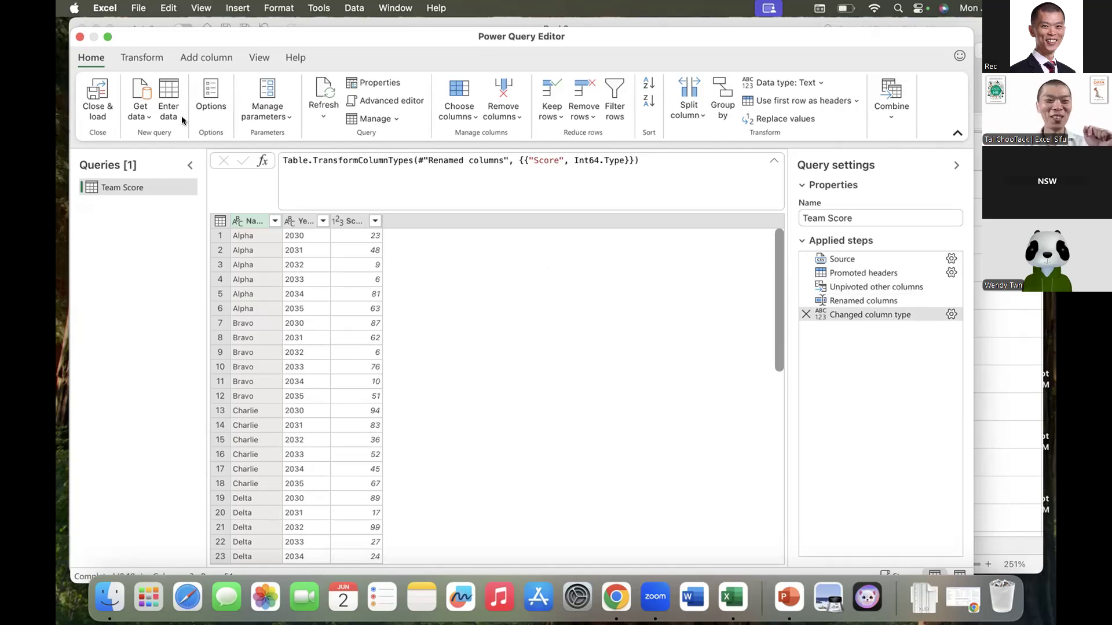
{"action": "left_click", "coordinate": [92, 89]}
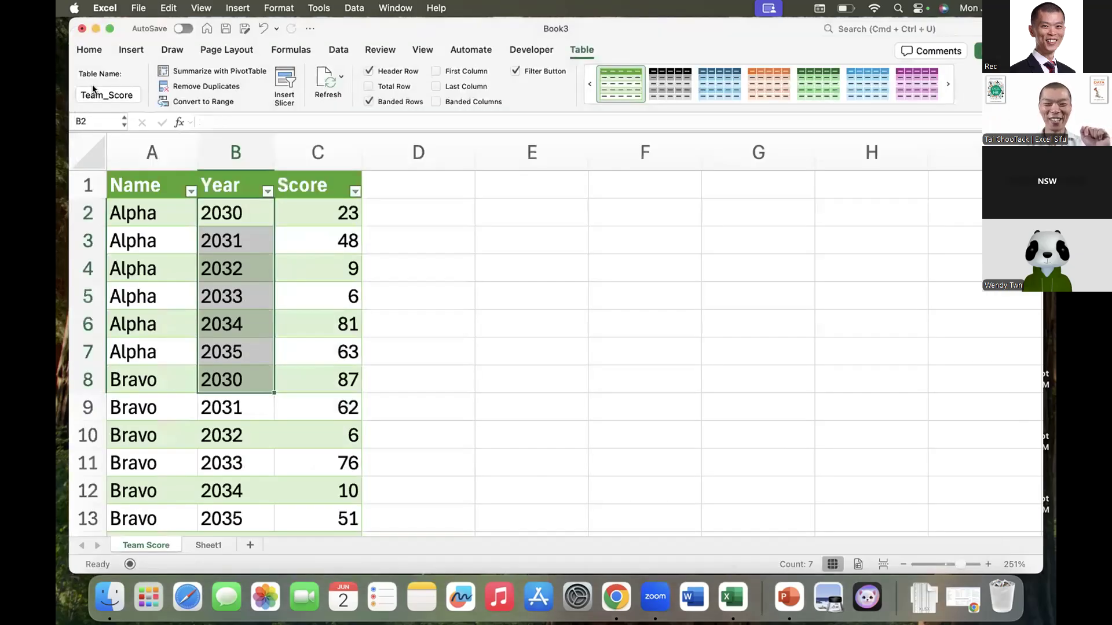
{"action": "left_click_drag", "start_coordinate": [233, 347], "coordinate": [145, 213]}
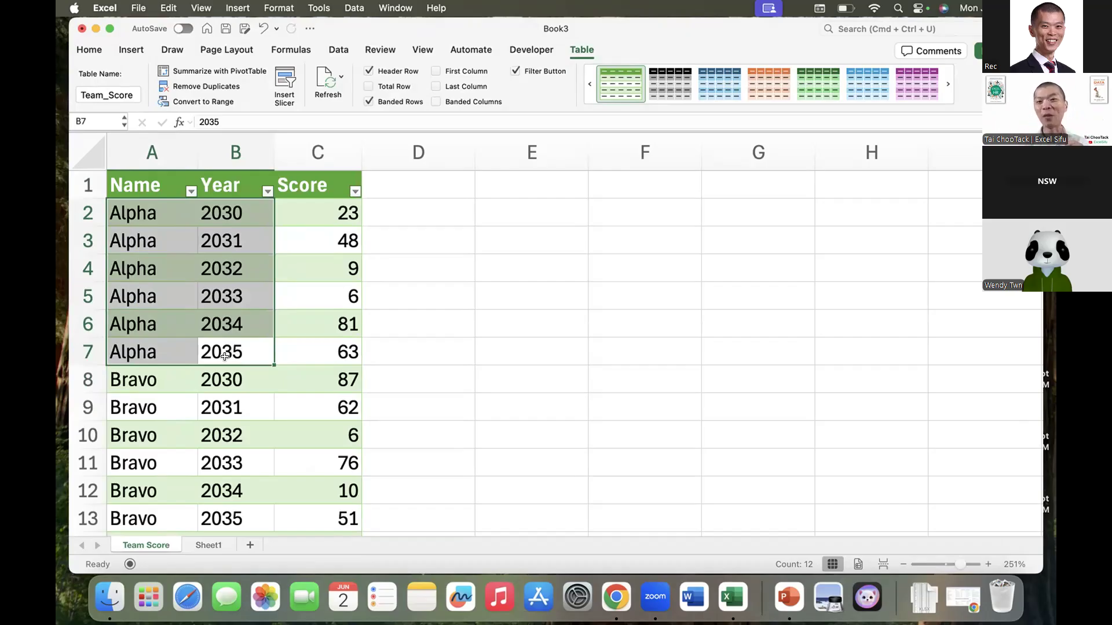
Enter the notes "reusability", "scalability" and "maintainability" in cells E2 to E4 beside the Team Score table.
{"action": "left_click", "coordinate": [525, 213]}
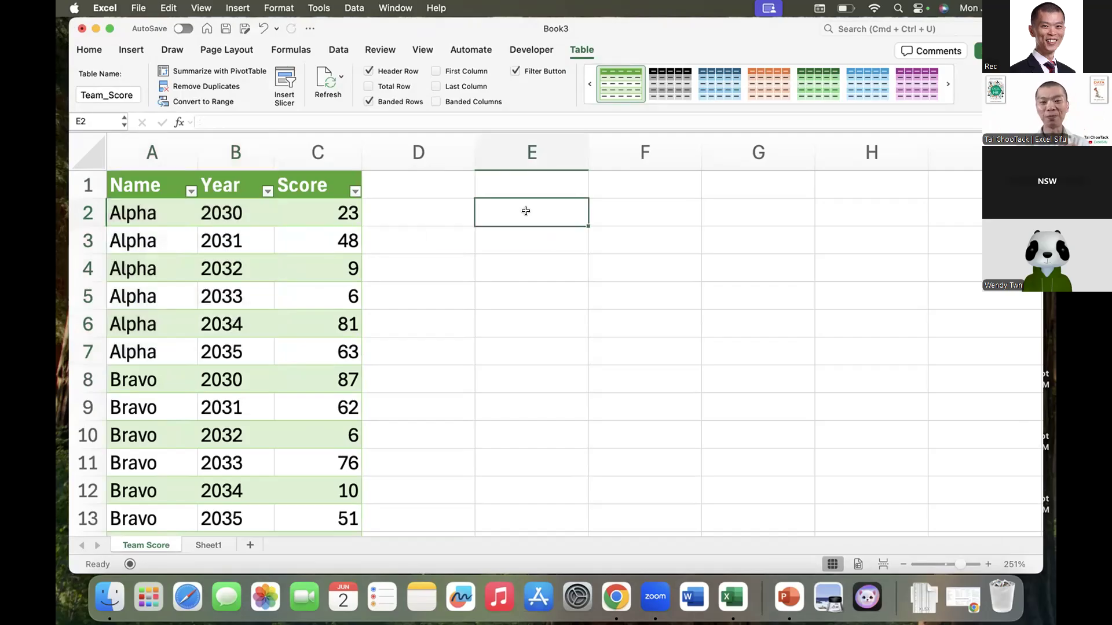
{"action": "type", "text": "reusability"}
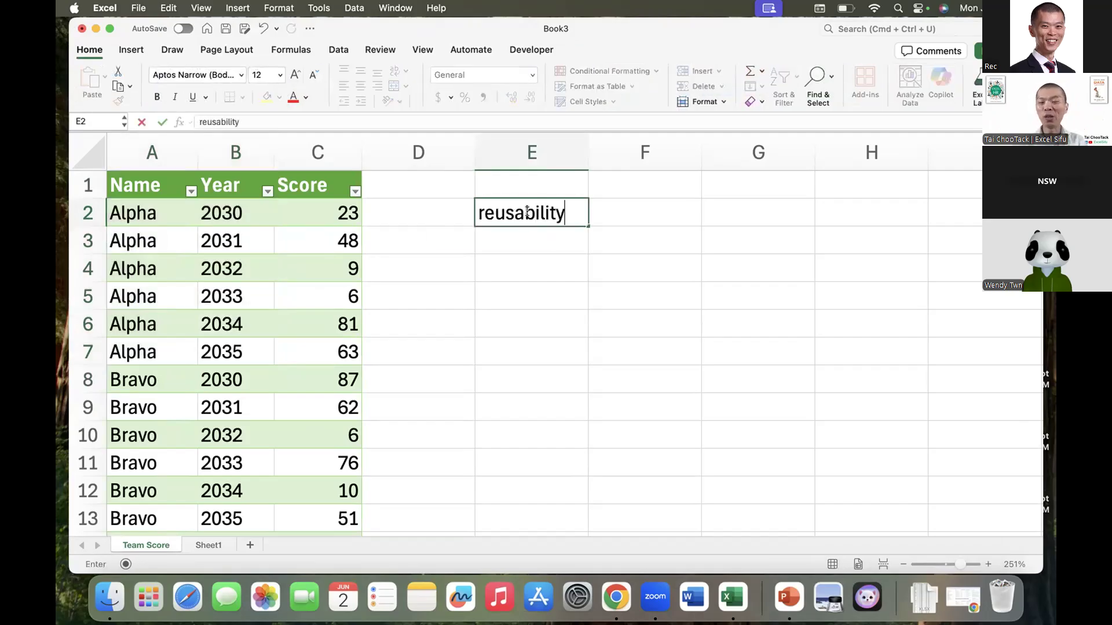
{"action": "key", "text": "Return"}
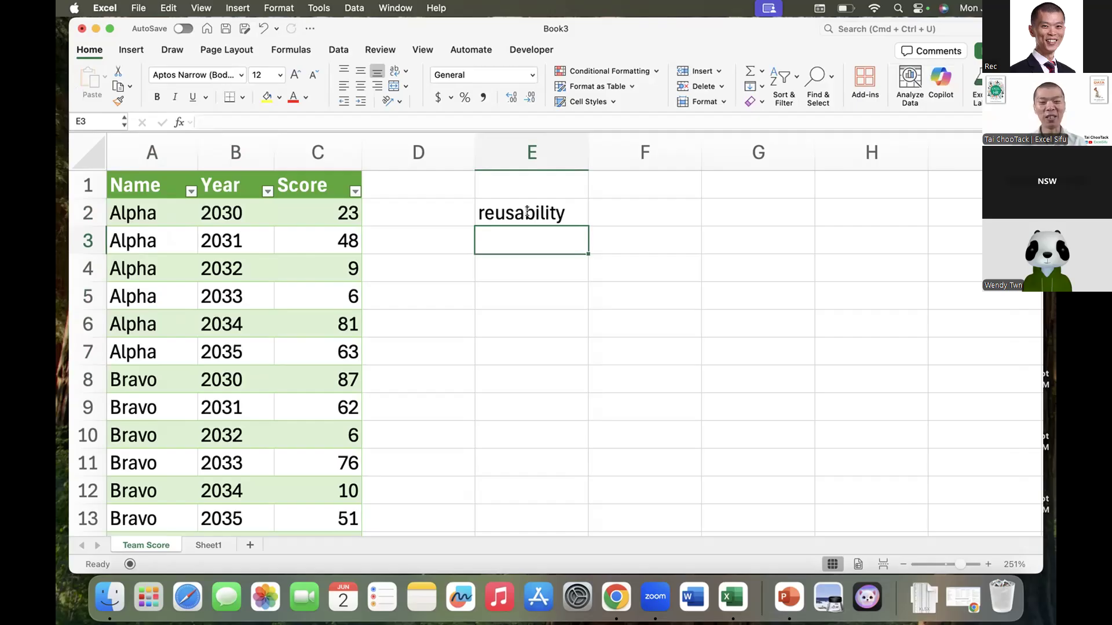
{"action": "type", "text": "scalab"}
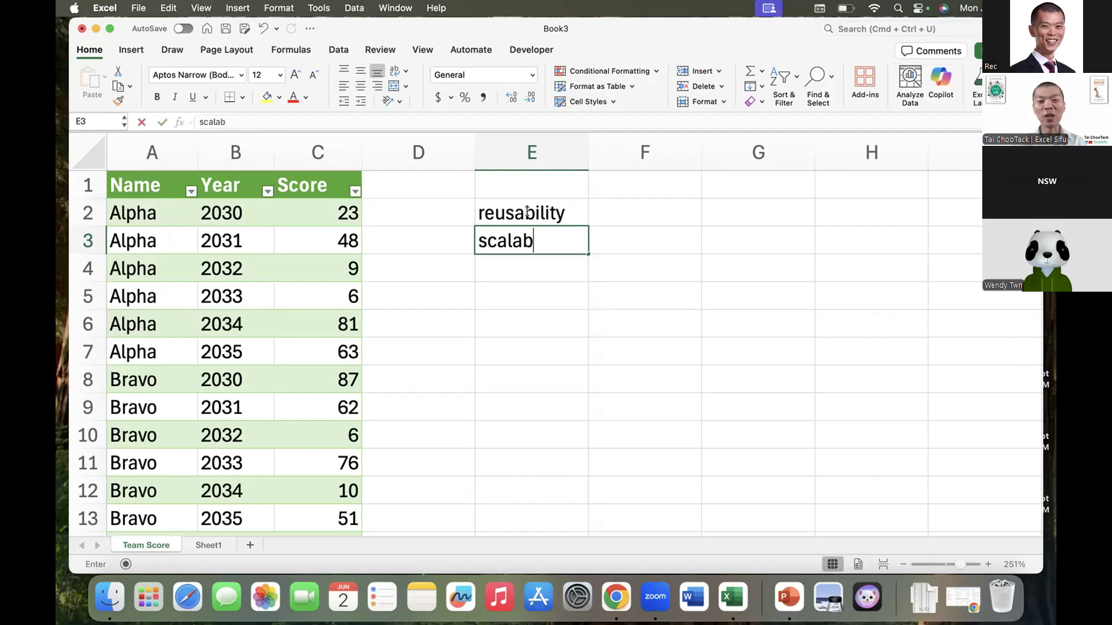
{"action": "type", "text": "ility"}
{"action": "key", "text": "Return"}
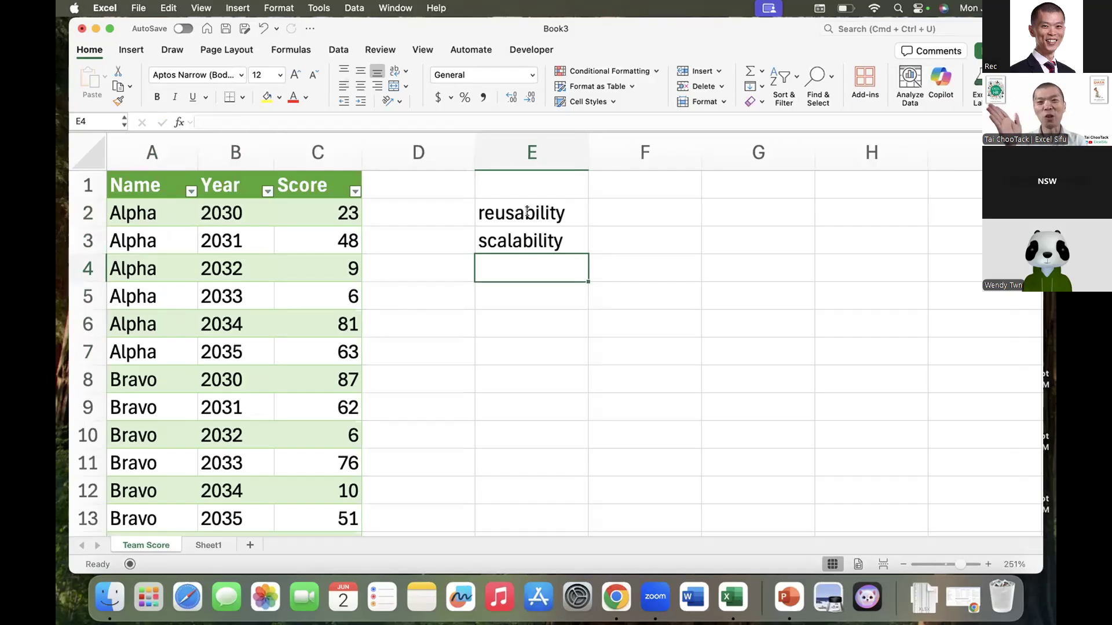
{"action": "type", "text": "m"}
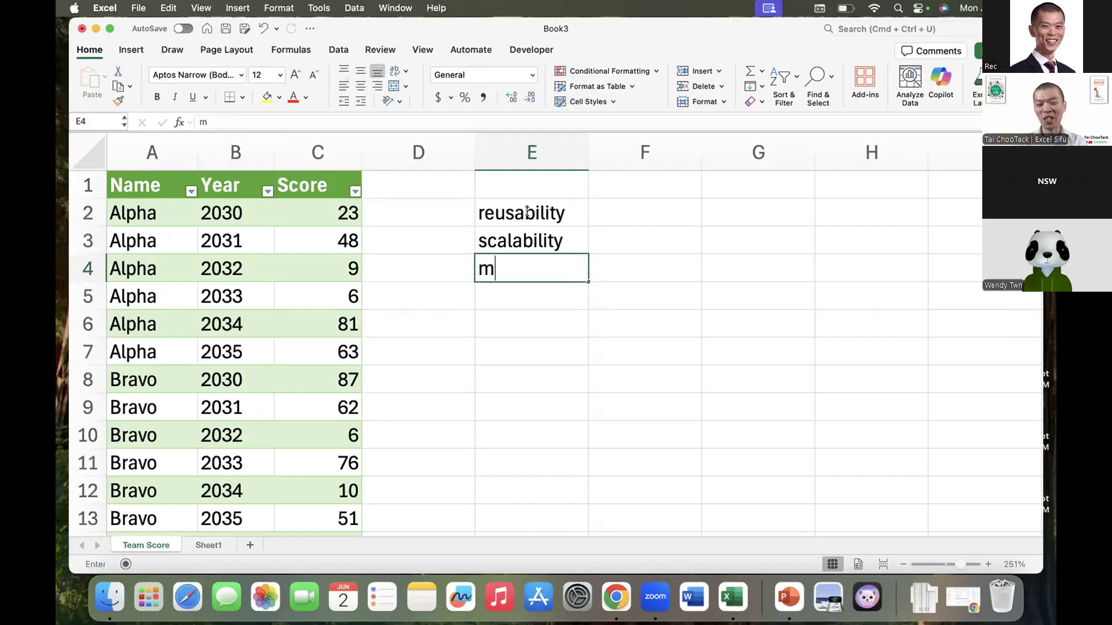
{"action": "type", "text": "aintaina"}
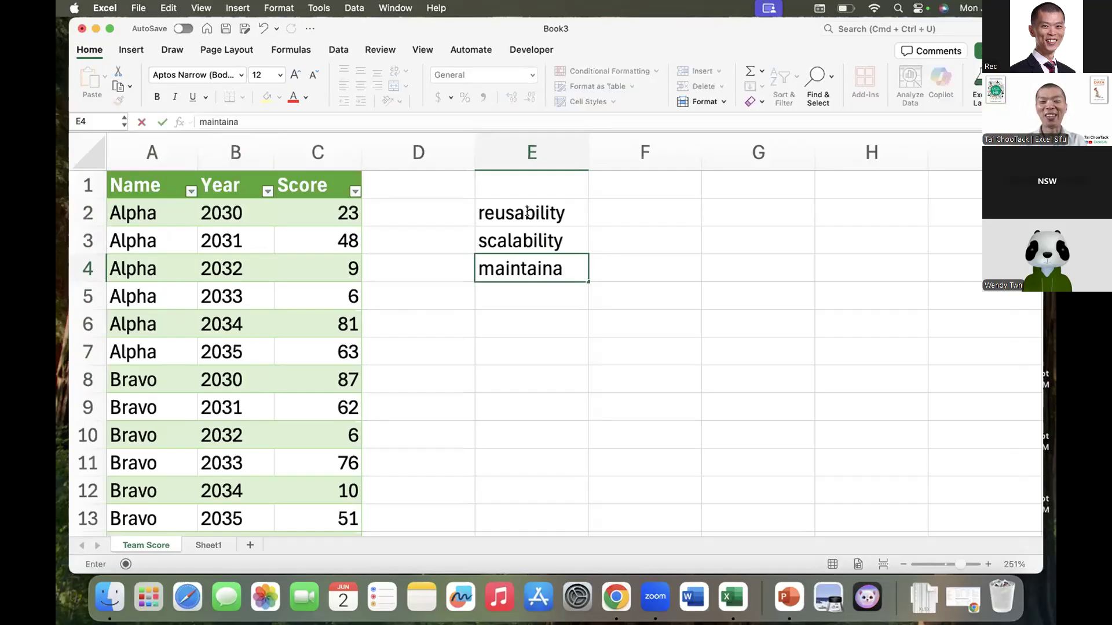
{"action": "type", "text": "bility"}
{"action": "key", "text": "Return"}
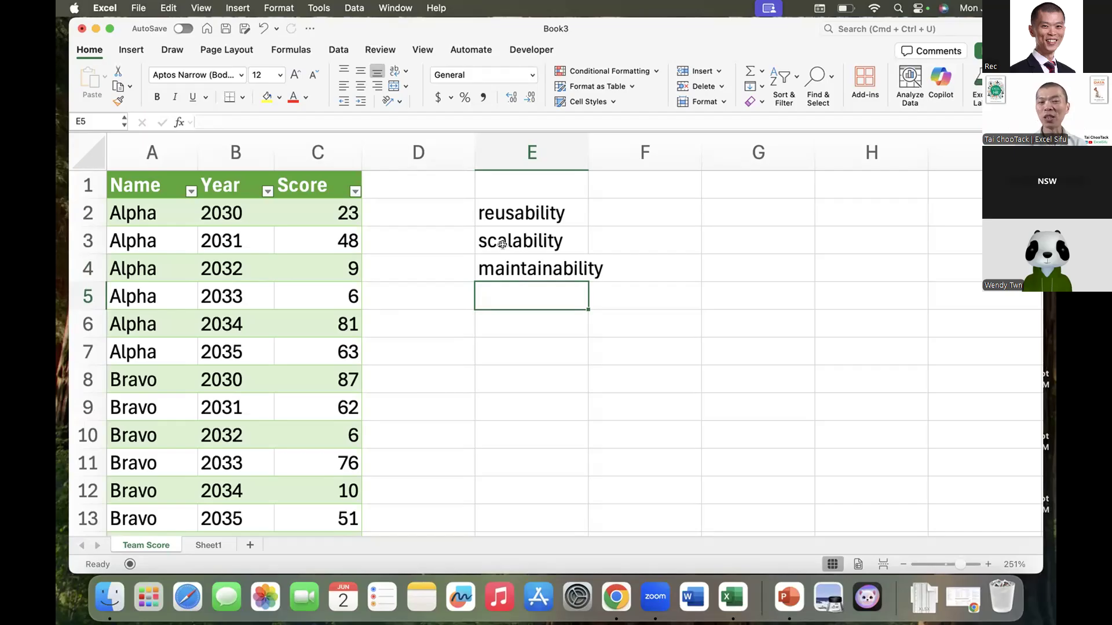
Start a note in cell E6 with the word "change".
{"action": "left_click", "coordinate": [299, 249]}
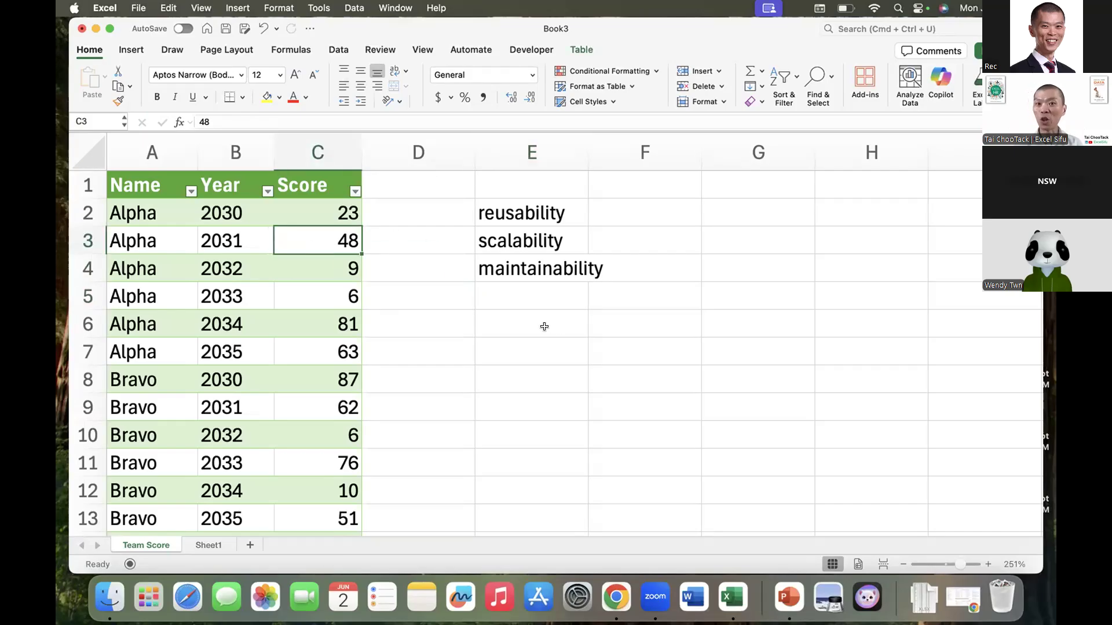
{"action": "left_click", "coordinate": [524, 318]}
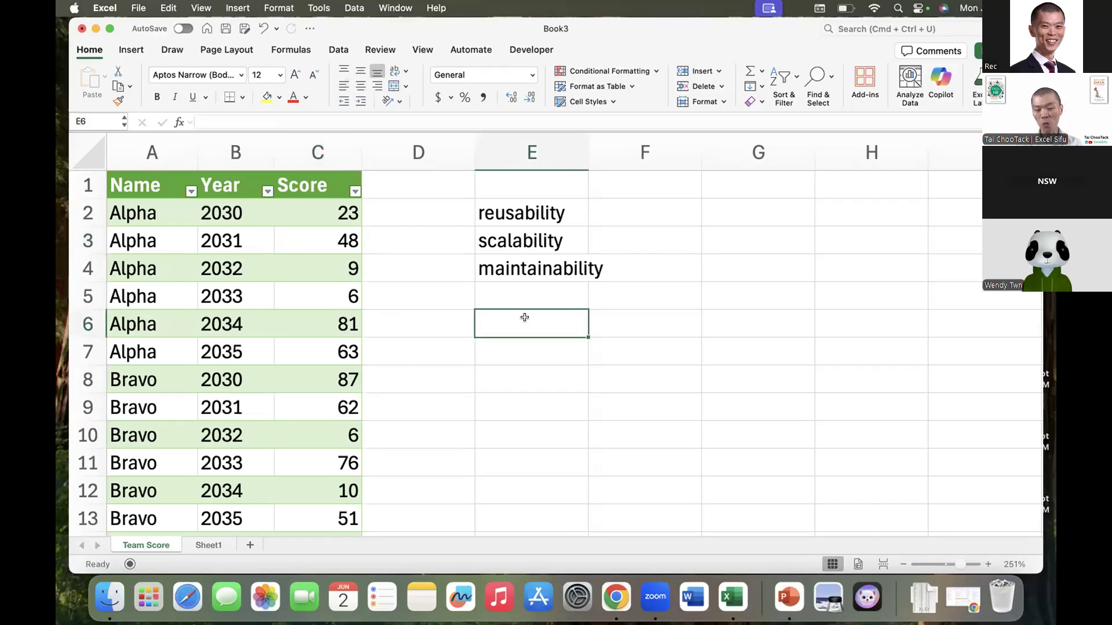
{"action": "type", "text": "change "}
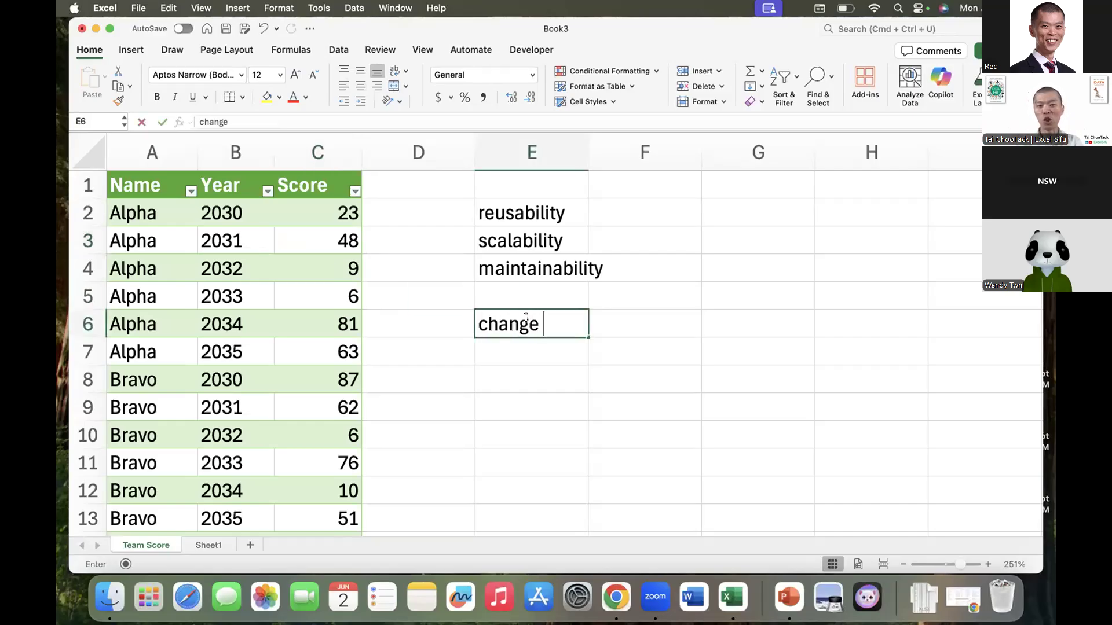
Complete the note in E6 as "change the source", and enter "from V2" and "to V3" in the two cells below.
{"action": "type", "text": "the source"}
{"action": "key", "text": "Return"}
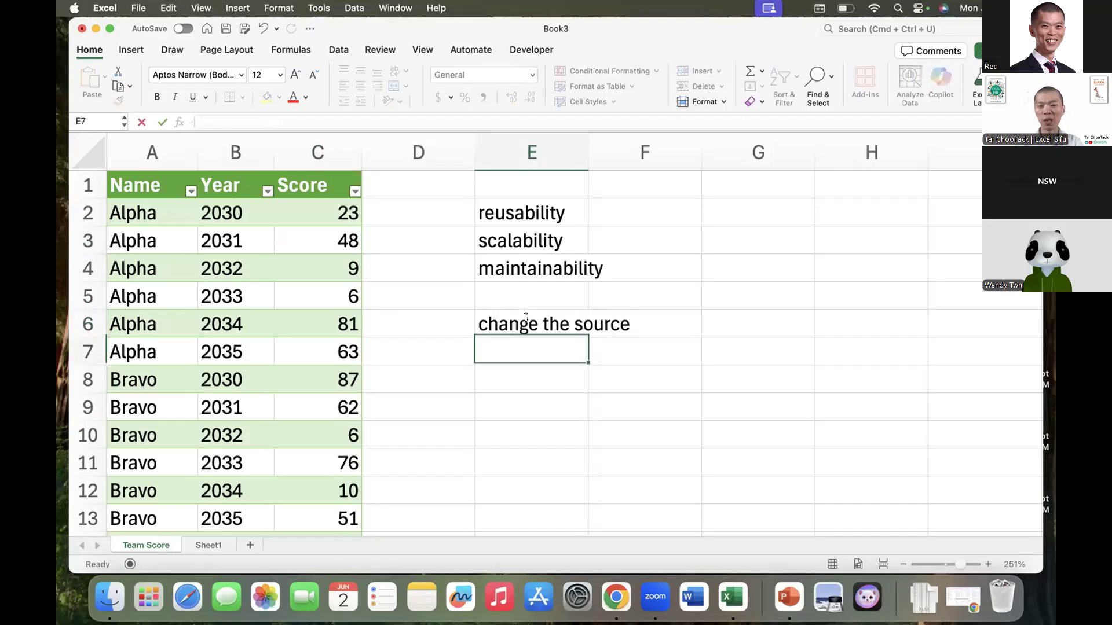
{"action": "type", "text": "from V2"}
{"action": "key", "text": "Return"}
{"action": "type", "text": "to V3"}
{"action": "key", "text": "Return"}
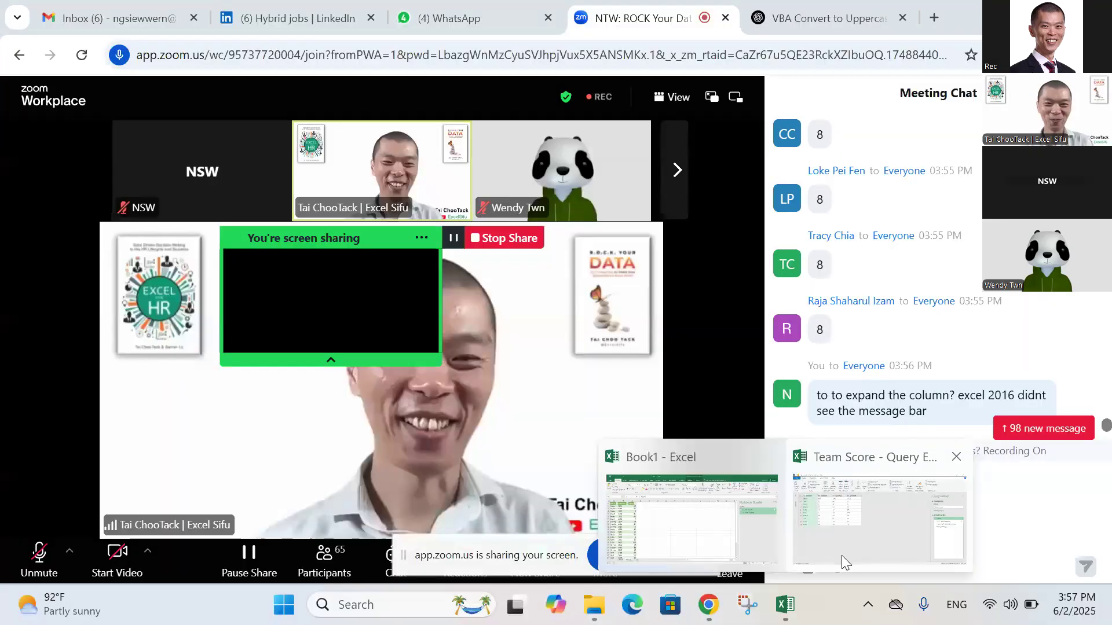
Switch to the Team Score query in the Query Editor and show its formula bar expanded to reveal the full Source formula.
{"action": "left_click", "coordinate": [842, 555]}
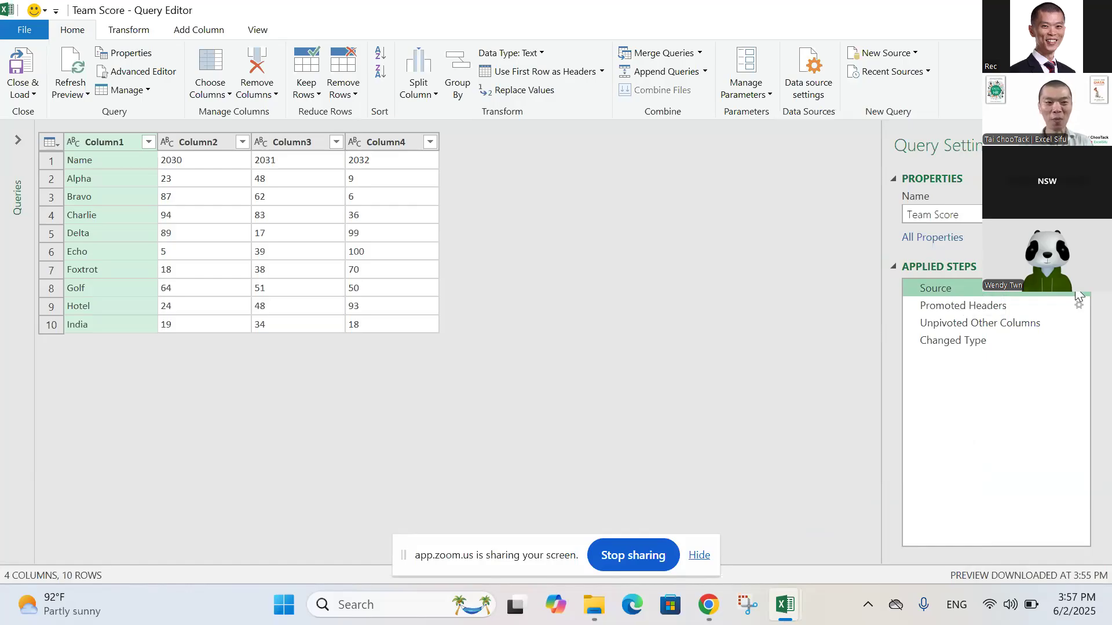
{"action": "left_click", "coordinate": [262, 36]}
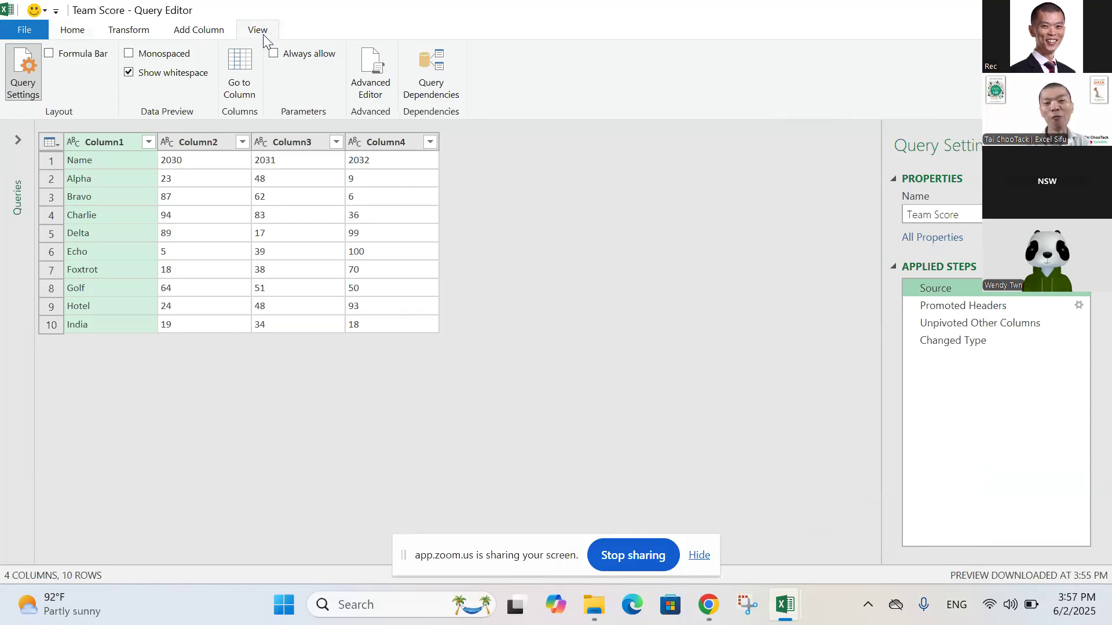
{"action": "left_click", "coordinate": [50, 54]}
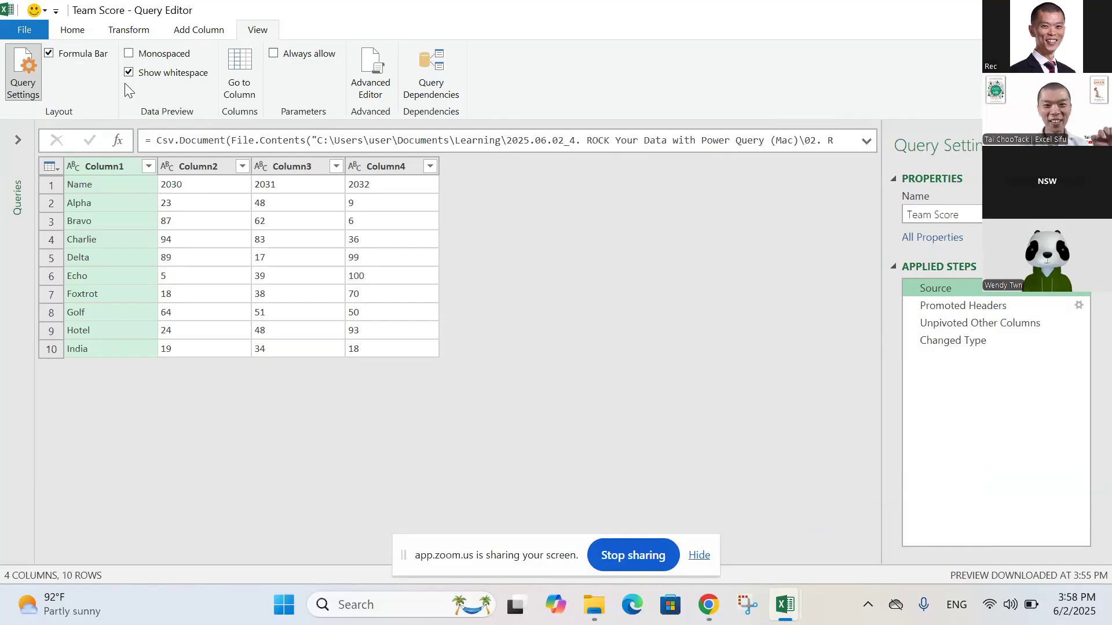
{"action": "left_click", "coordinate": [866, 142]}
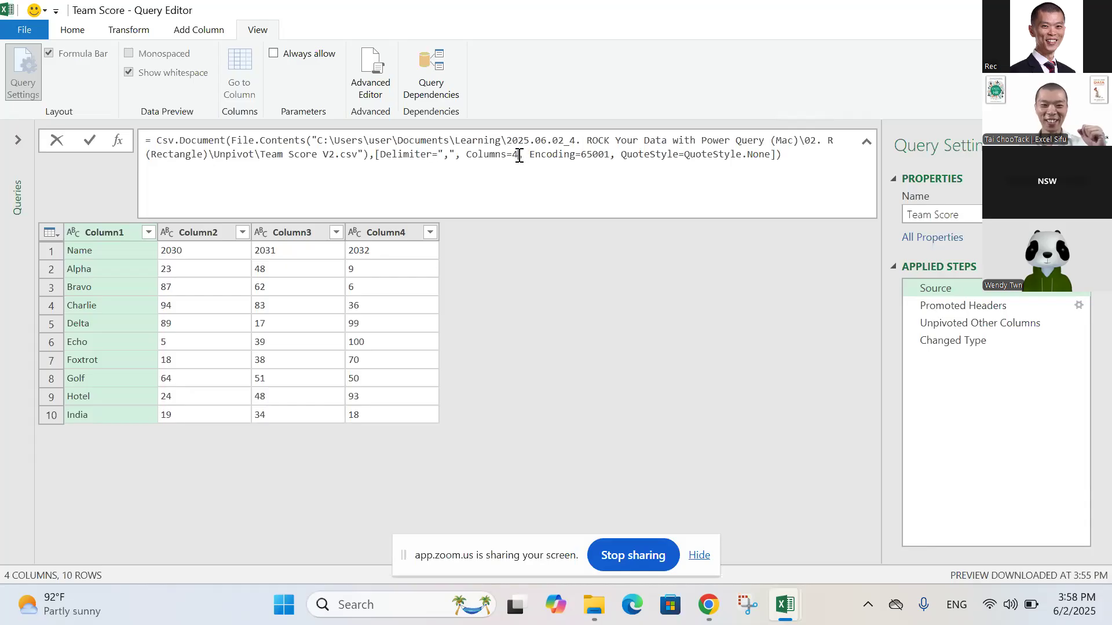
Remove the Columns=4 argument from the Source step's Csv.Document formula and apply the edit.
{"action": "key", "text": "BackSpace"}
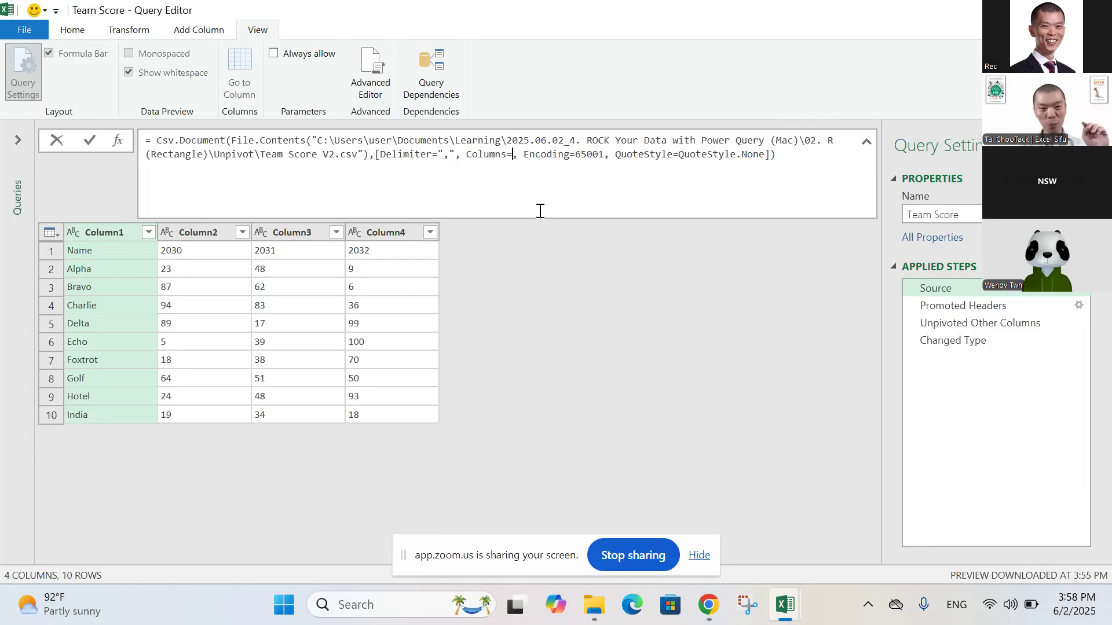
{"action": "key", "text": "BackSpace"}
{"action": "key", "text": "BackSpace"}
{"action": "key", "text": "BackSpace"}
{"action": "key", "text": "BackSpace"}
{"action": "key", "text": "BackSpace"}
{"action": "key", "text": "BackSpace"}
{"action": "key", "text": "BackSpace"}
{"action": "key", "text": "BackSpace"}
{"action": "key", "text": "BackSpace"}
{"action": "key", "text": "BackSpace"}
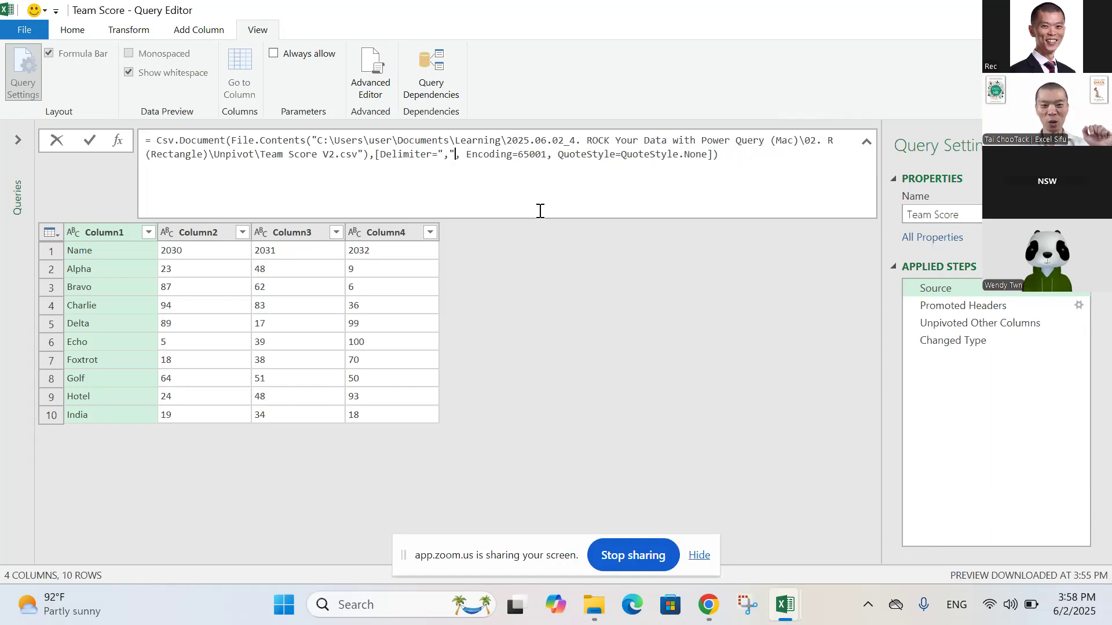
{"action": "key", "text": "Return"}
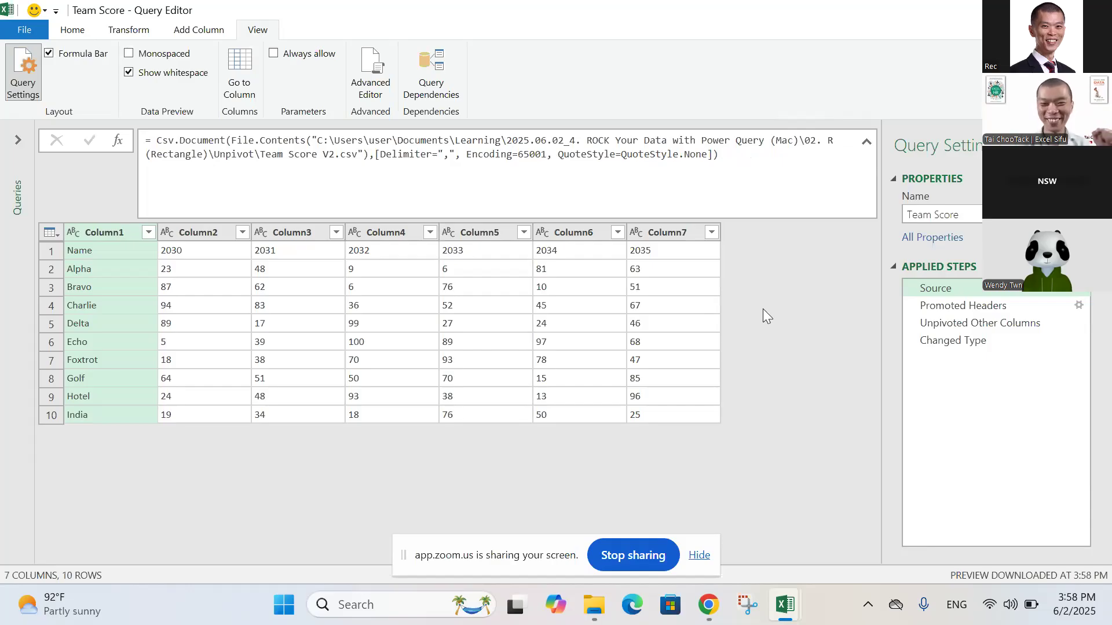
Switch to the Zoom meeting in Chrome and send "thx" in the meeting chat.
{"action": "mouse_move", "coordinate": [708, 607]}
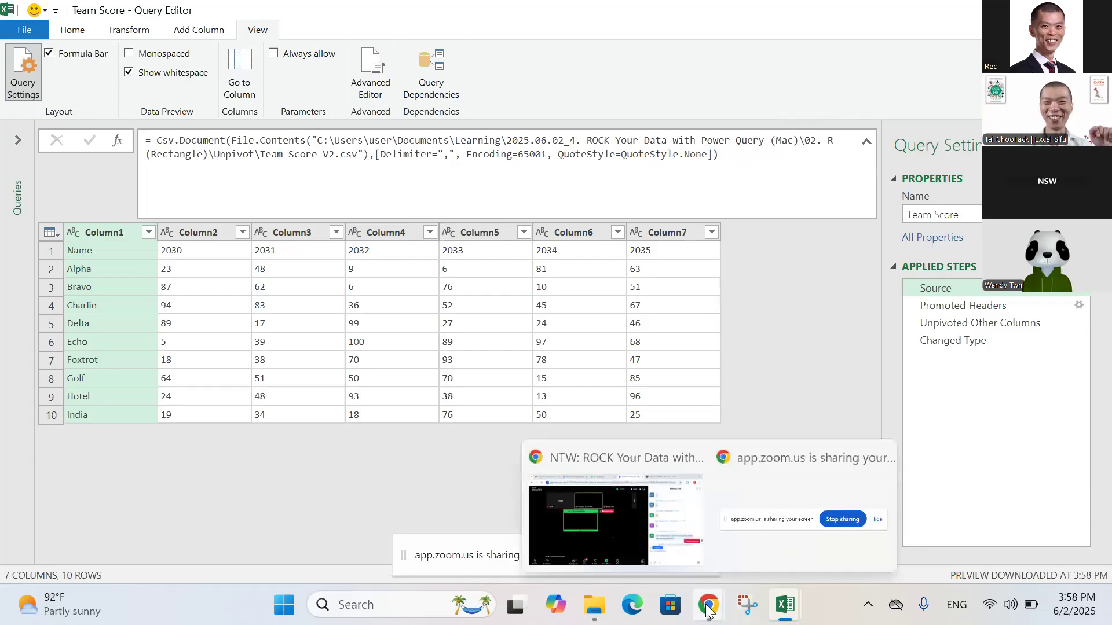
{"action": "left_click", "coordinate": [663, 550]}
{"action": "left_click", "coordinate": [802, 501]}
{"action": "type", "text": "thx"}
{"action": "key", "text": "Return"}
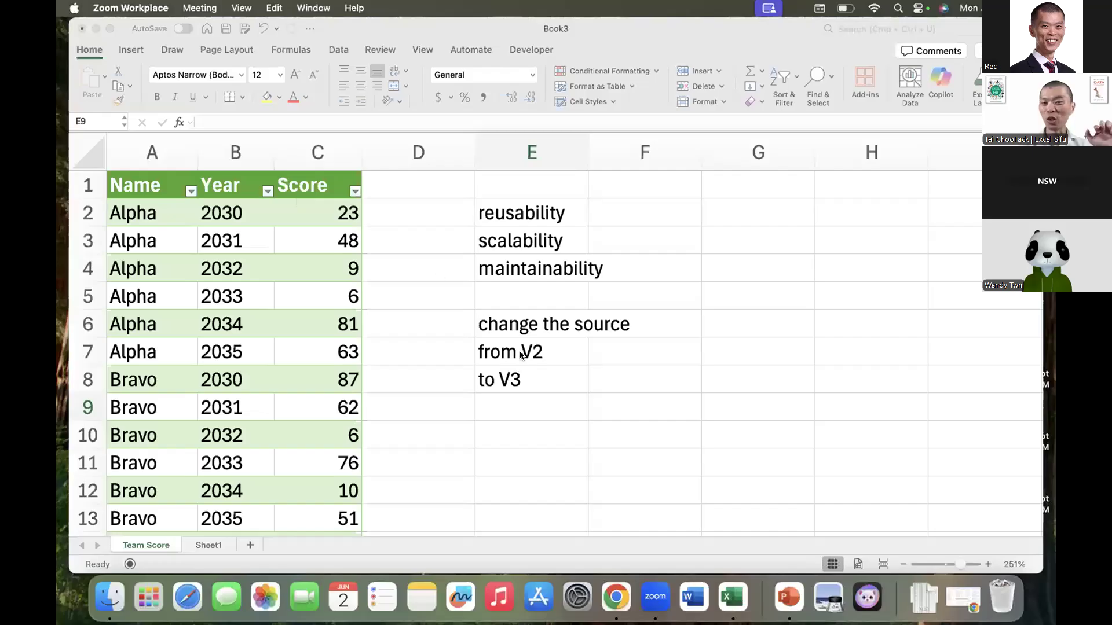
{"action": "left_click", "coordinate": [521, 352]}
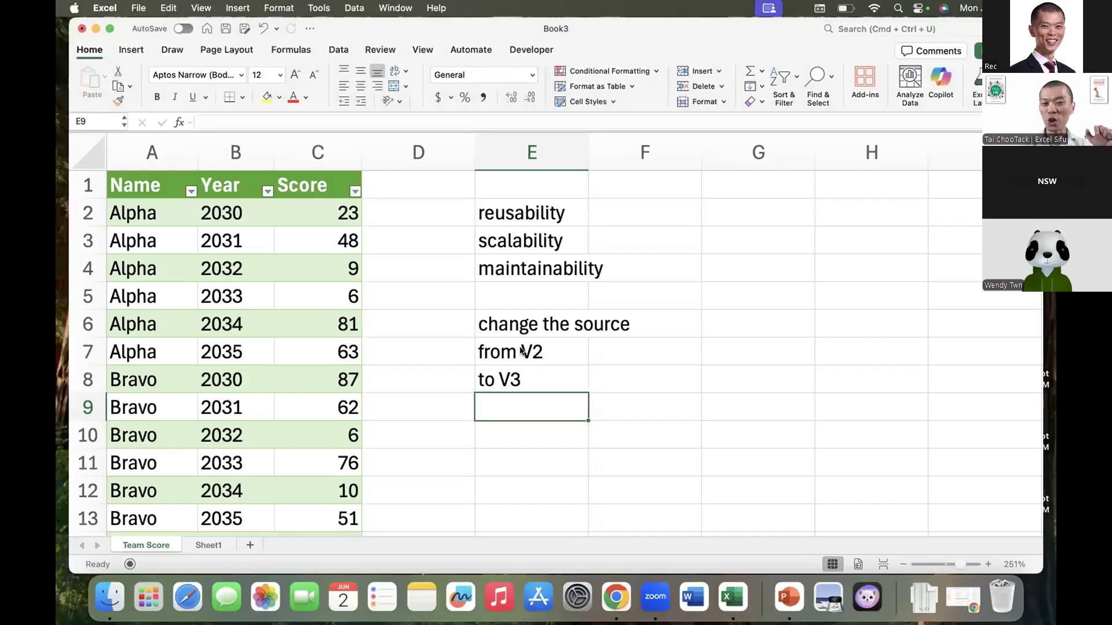
{"action": "left_click", "coordinate": [515, 369]}
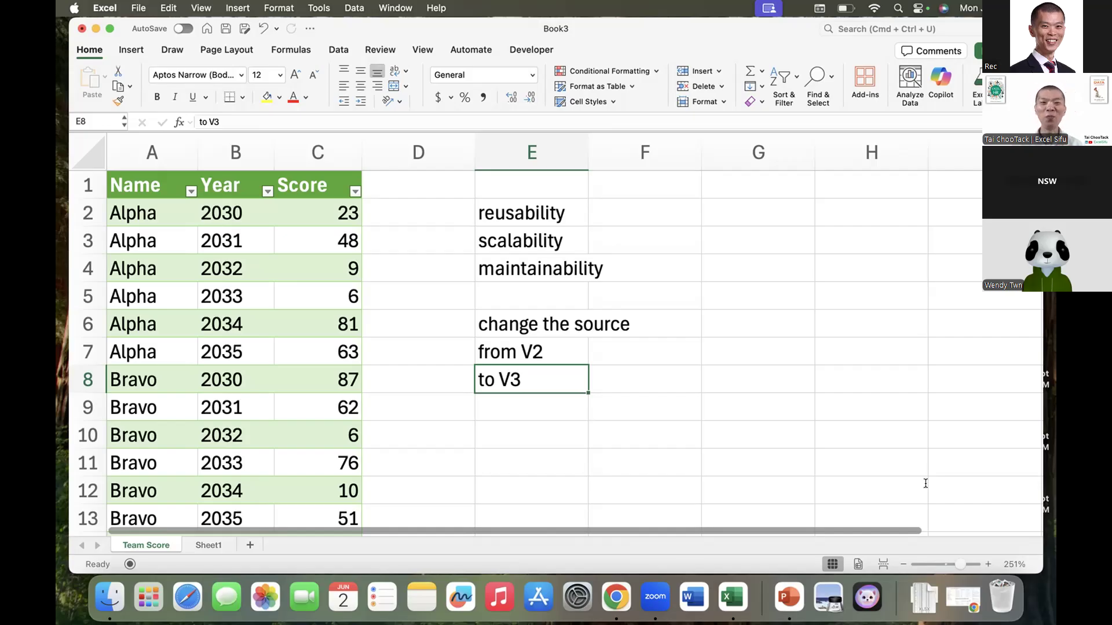
{"action": "left_click", "coordinate": [321, 270]}
{"action": "left_click", "coordinate": [554, 357]}
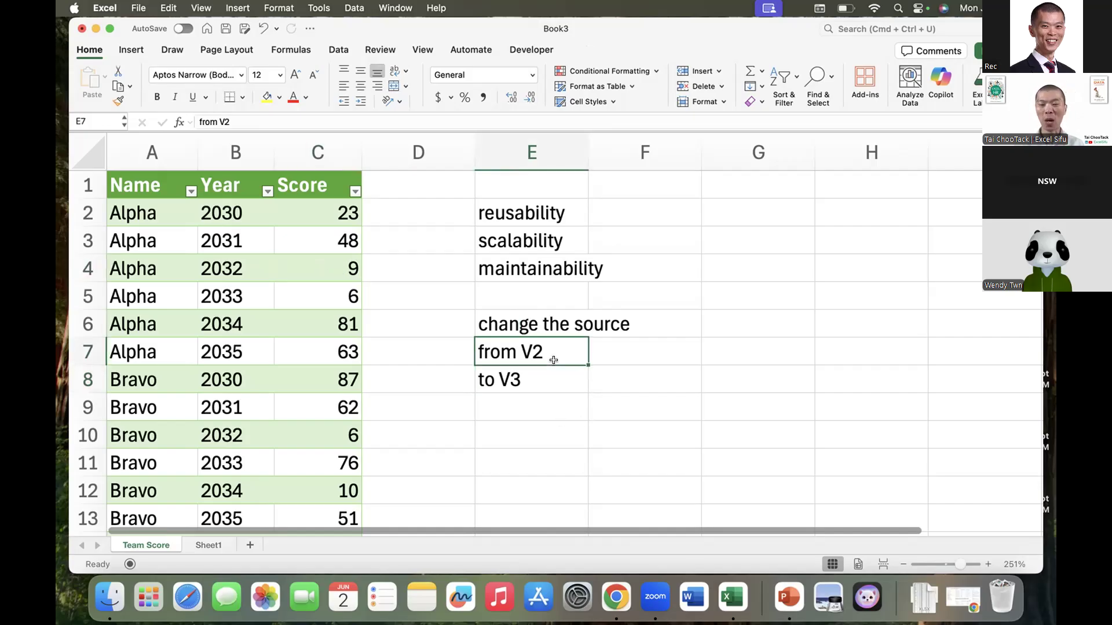
Open the Power Query Editor and change the Team Score query's source file to Team Score V3.csv in the Unpivot folder.
{"action": "key", "text": "alt+F12"}
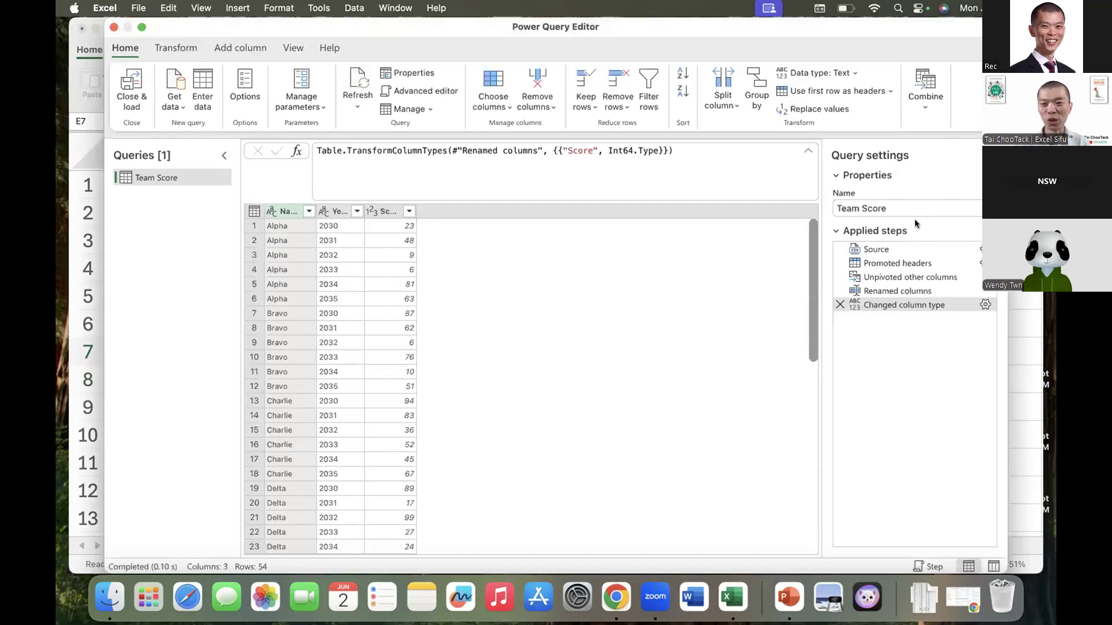
{"action": "double_click", "coordinate": [895, 248]}
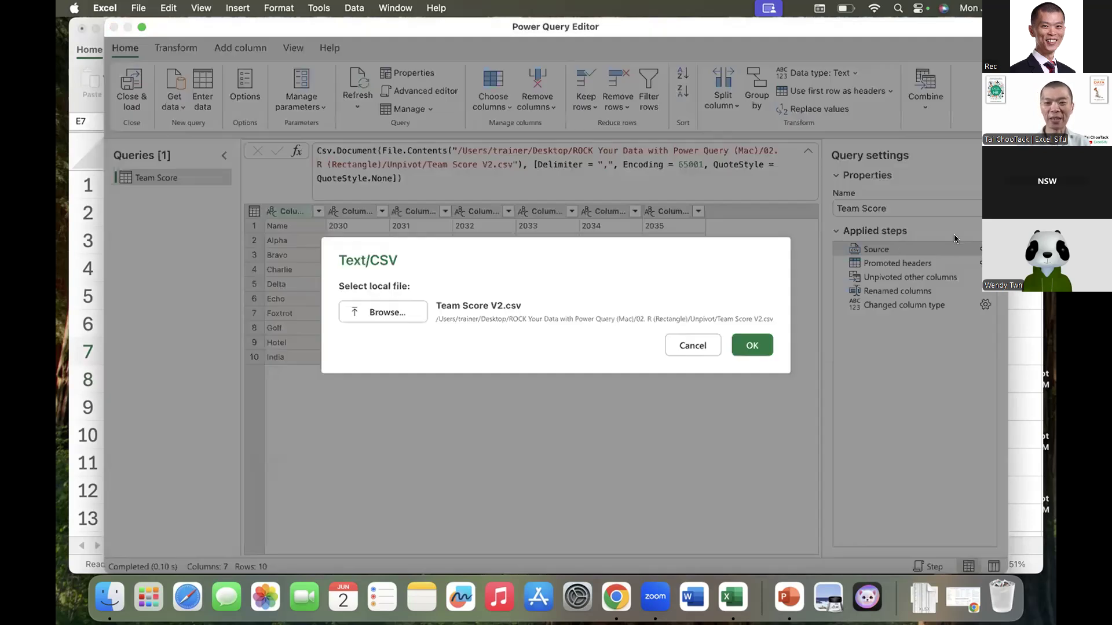
{"action": "left_click", "coordinate": [404, 312]}
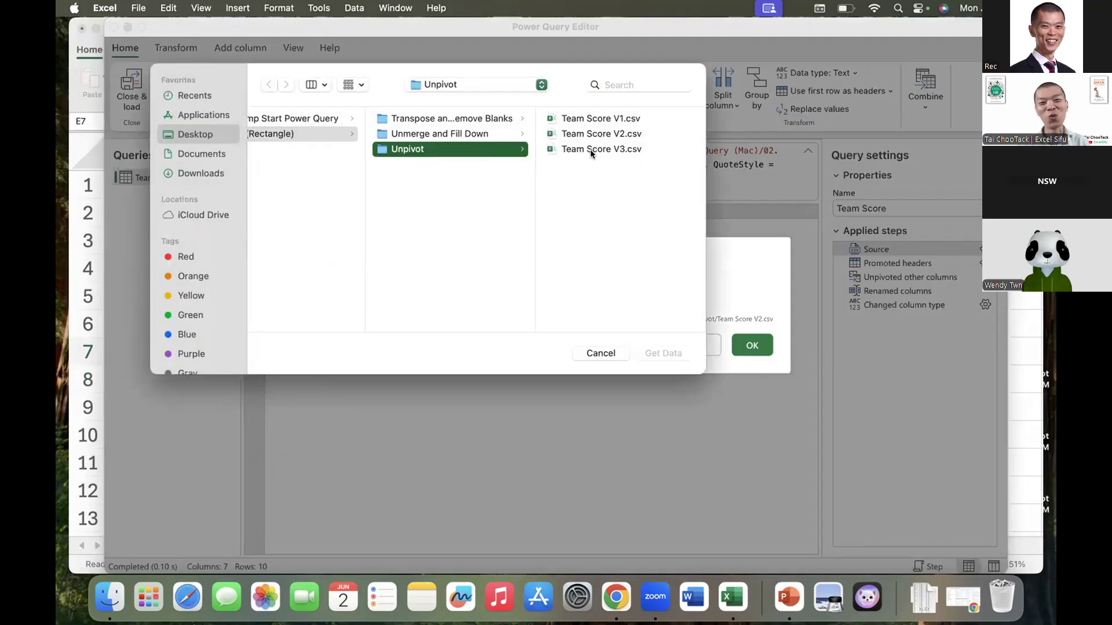
{"action": "left_click", "coordinate": [590, 148]}
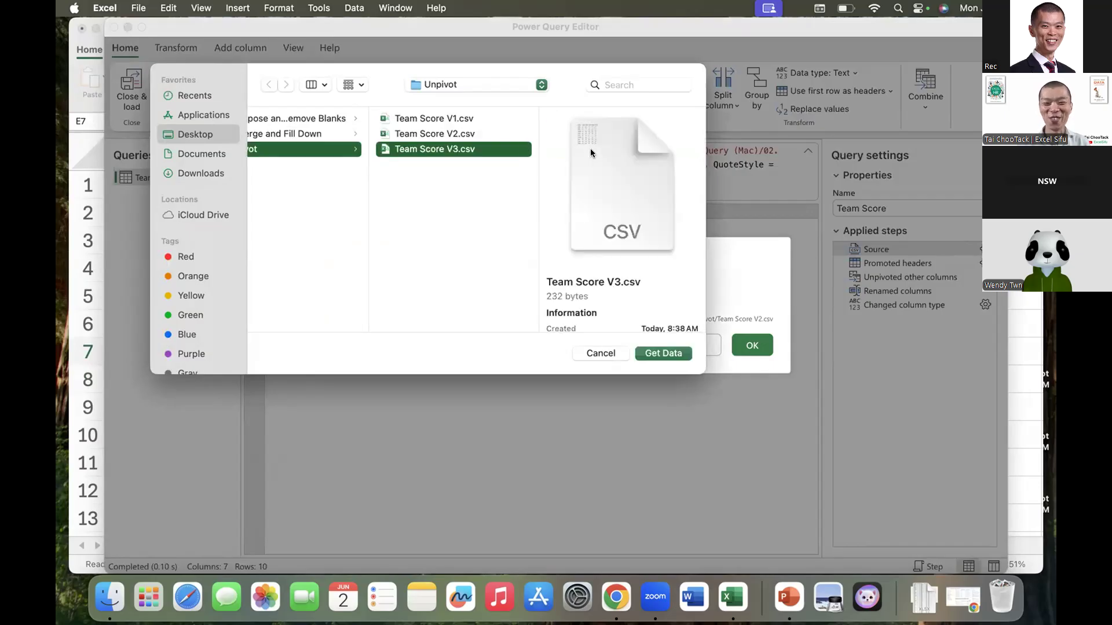
{"action": "left_click", "coordinate": [663, 353]}
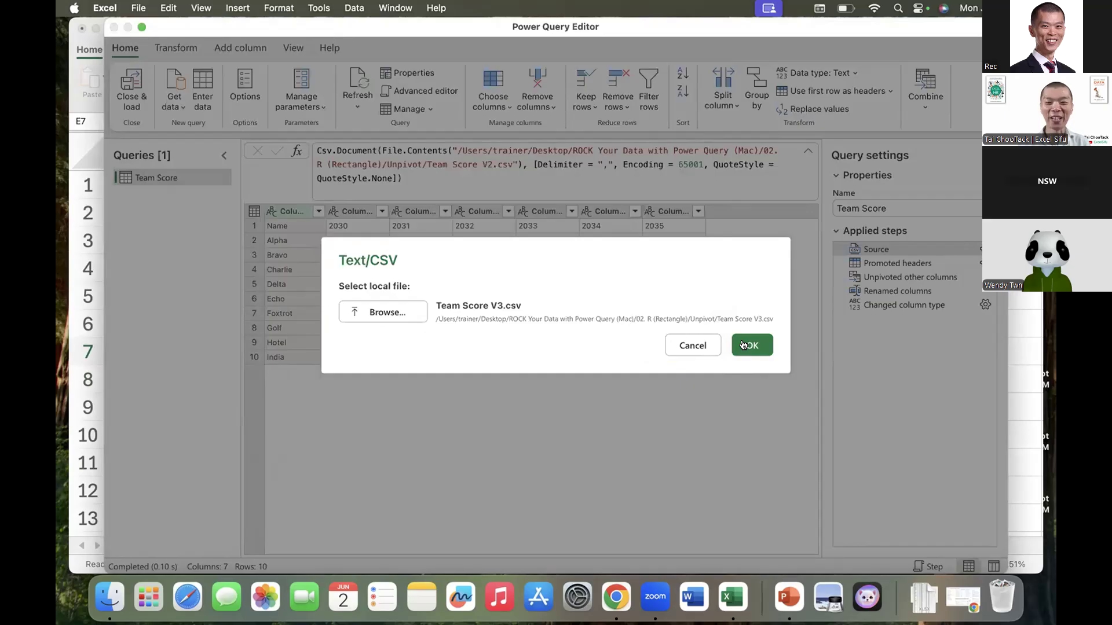
{"action": "left_click", "coordinate": [743, 344]}
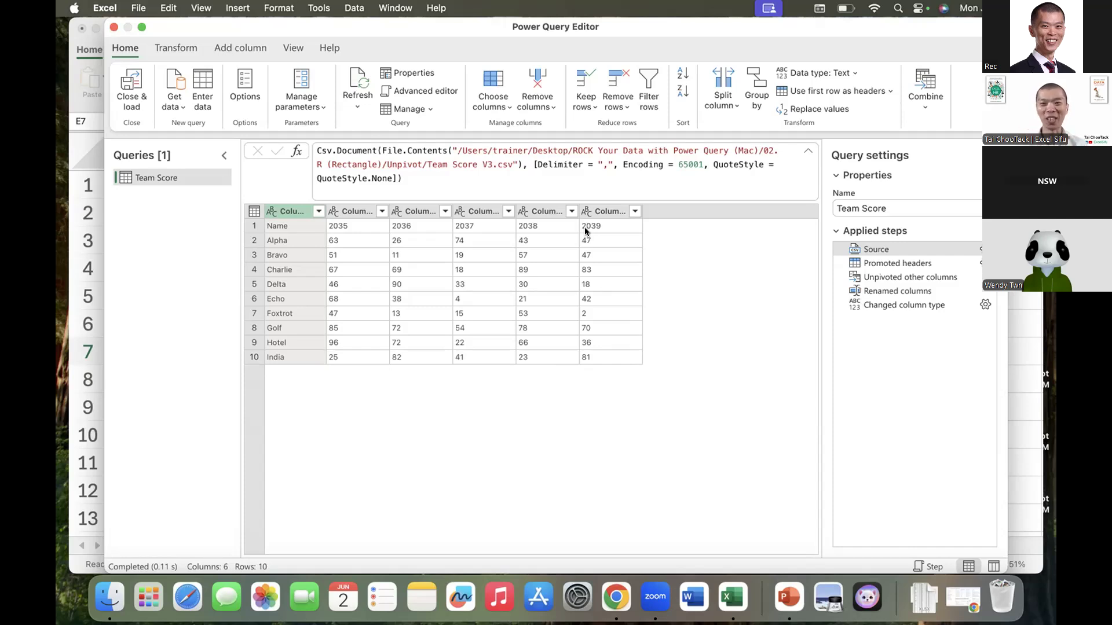
Check each applied step from Promoted headers to Changed column type, and load the updated query into the worksheet.
{"action": "left_click", "coordinate": [906, 263]}
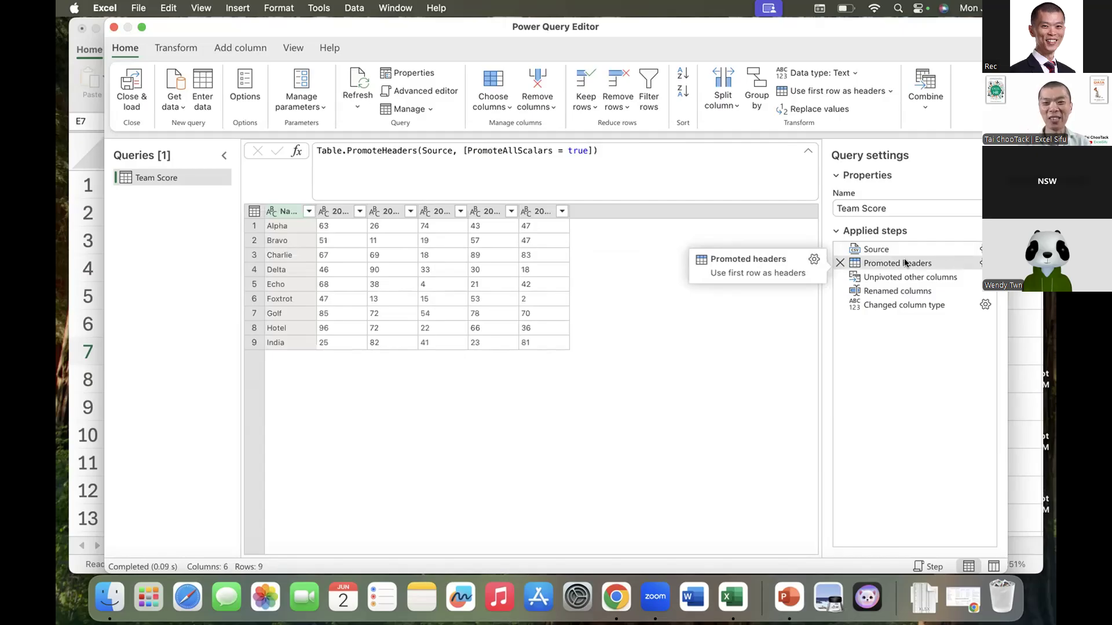
{"action": "left_click", "coordinate": [899, 277]}
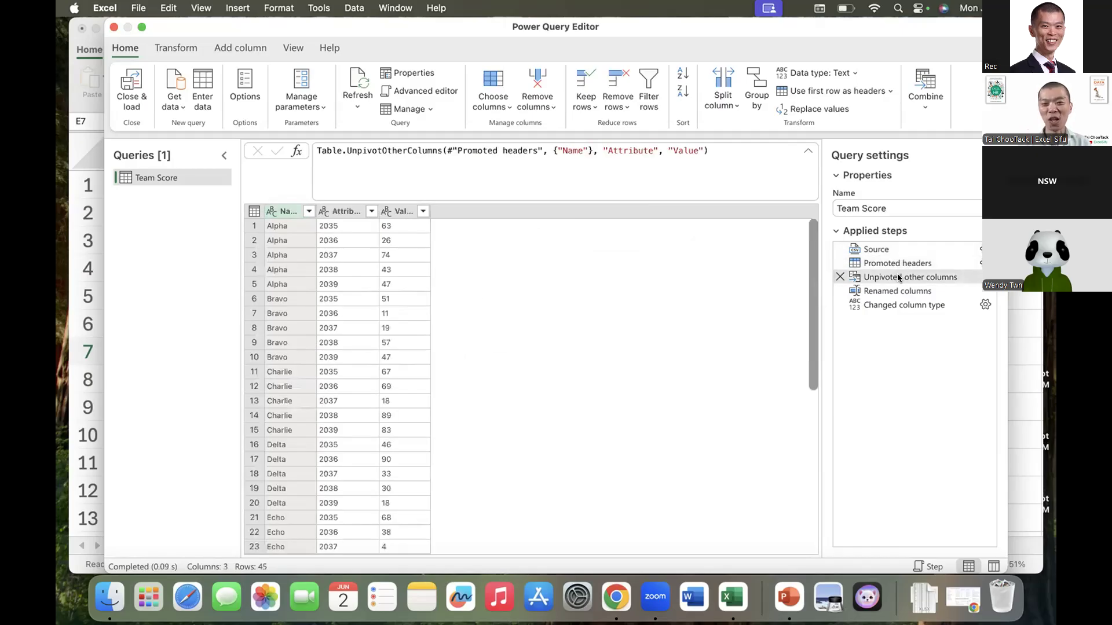
{"action": "left_click", "coordinate": [898, 290]}
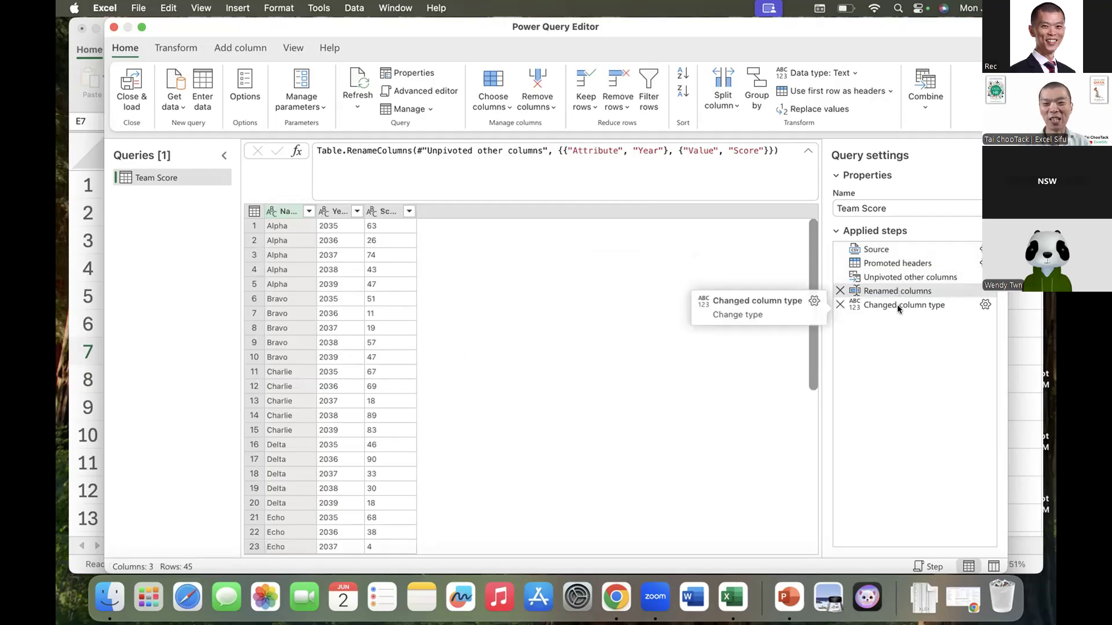
{"action": "left_click", "coordinate": [898, 305]}
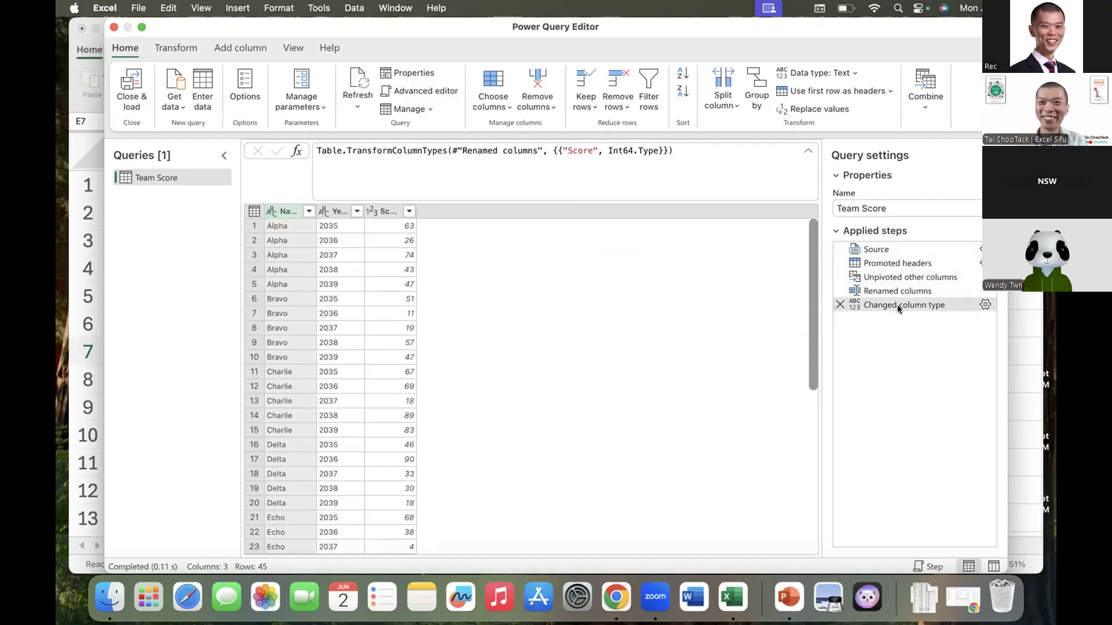
{"action": "left_click", "coordinate": [127, 83]}
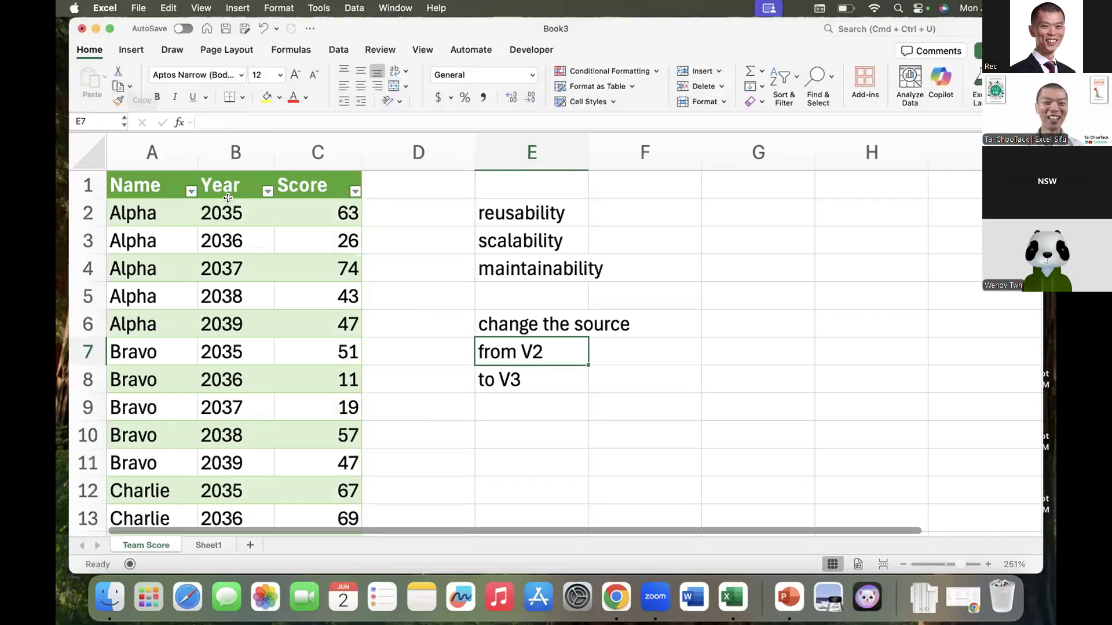
{"action": "left_click_drag", "start_coordinate": [227, 211], "coordinate": [230, 301]}
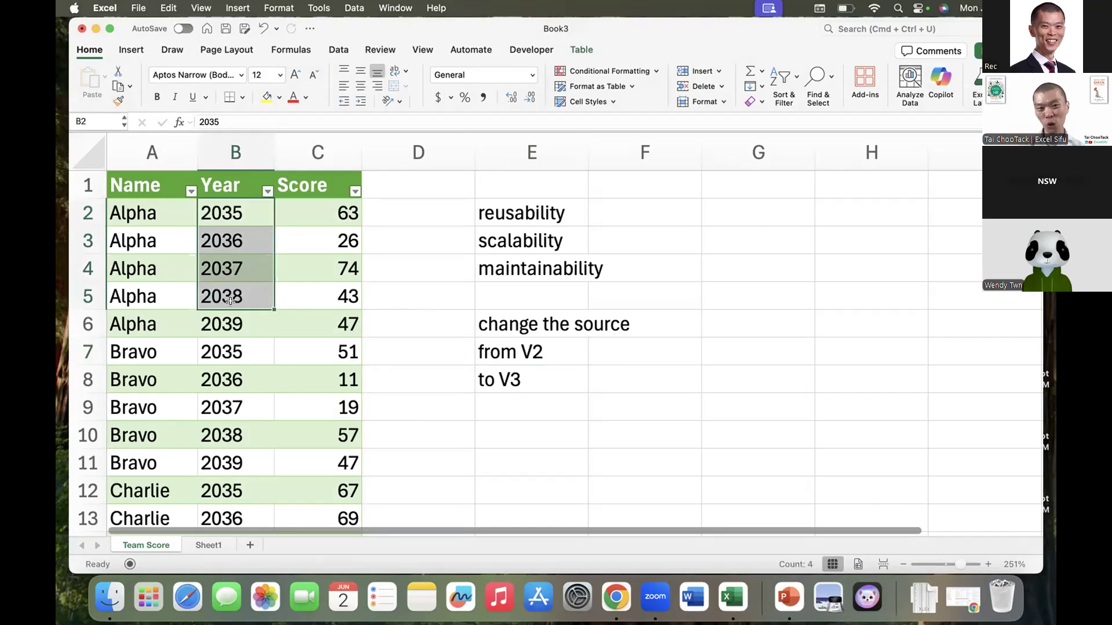
{"action": "left_click_drag", "start_coordinate": [602, 209], "coordinate": [525, 266]}
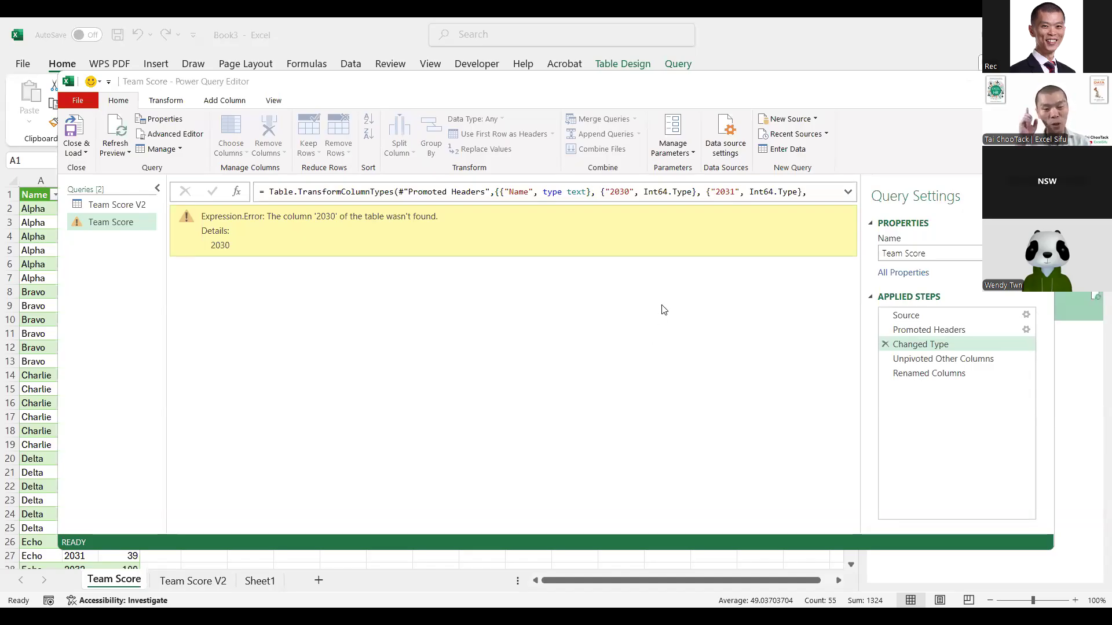
Delete the Changed Type step that follows Promoted Headers in the Team Score query, and load the result into the worksheet.
{"action": "left_click", "coordinate": [886, 344]}
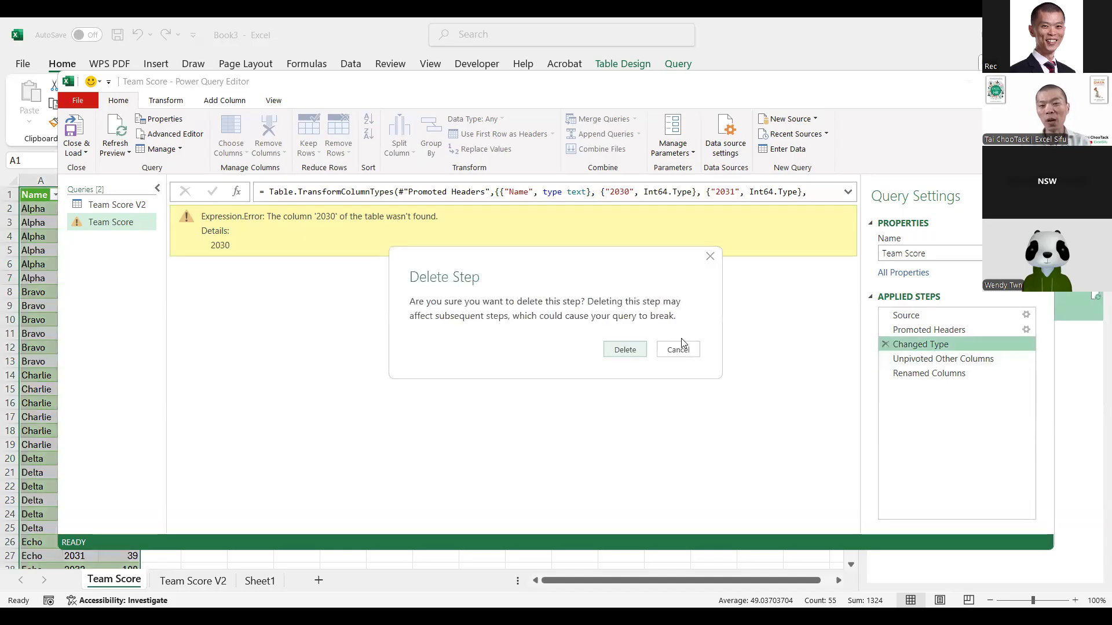
{"action": "left_click", "coordinate": [625, 350]}
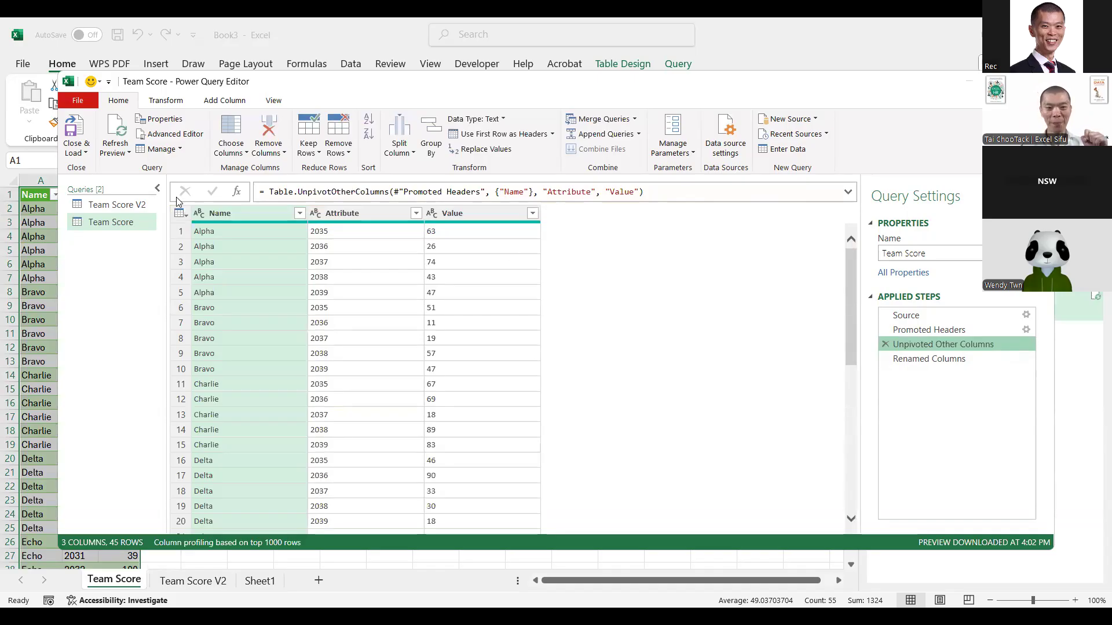
{"action": "left_click", "coordinate": [85, 152]}
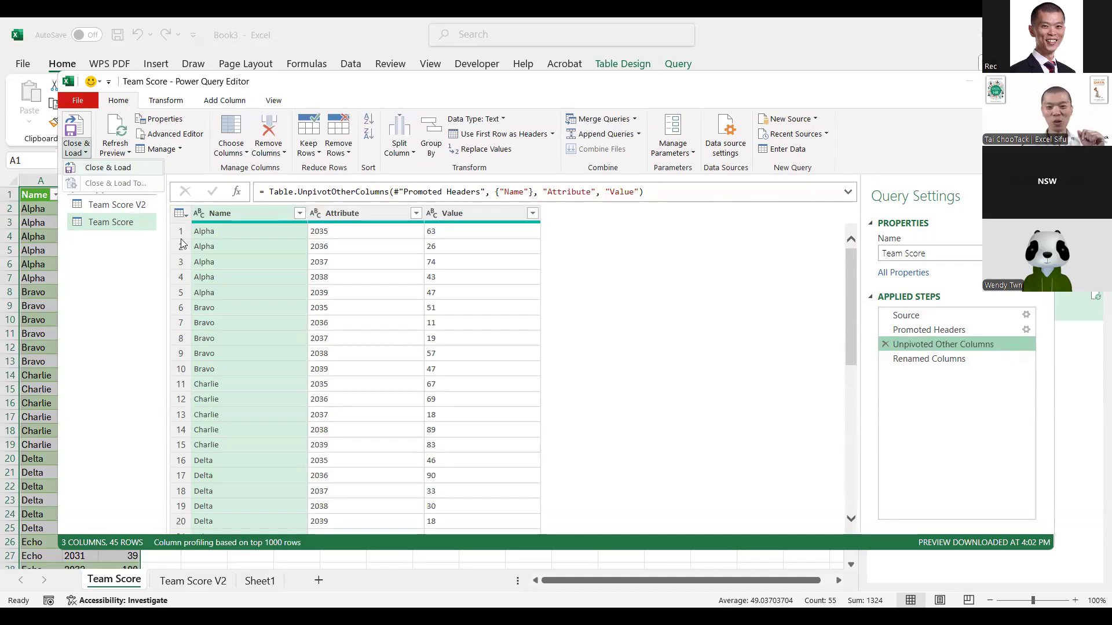
{"action": "left_click", "coordinate": [107, 167]}
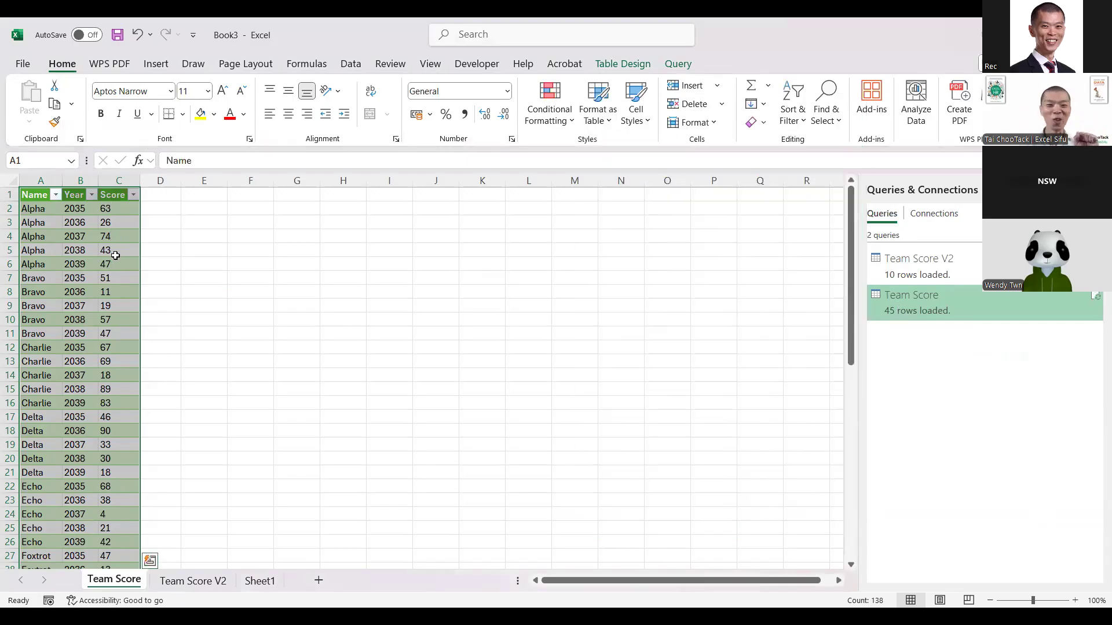
Reopen the Team Score query for editing and set the Score column's data type to Whole Number.
{"action": "double_click", "coordinate": [889, 296]}
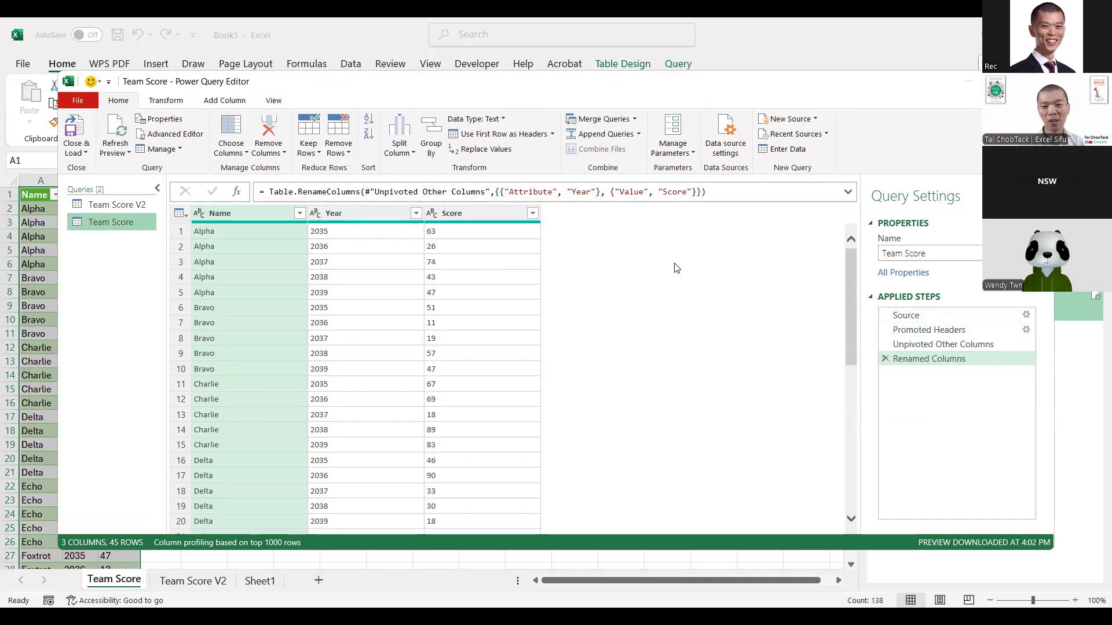
{"action": "left_click", "coordinate": [433, 213]}
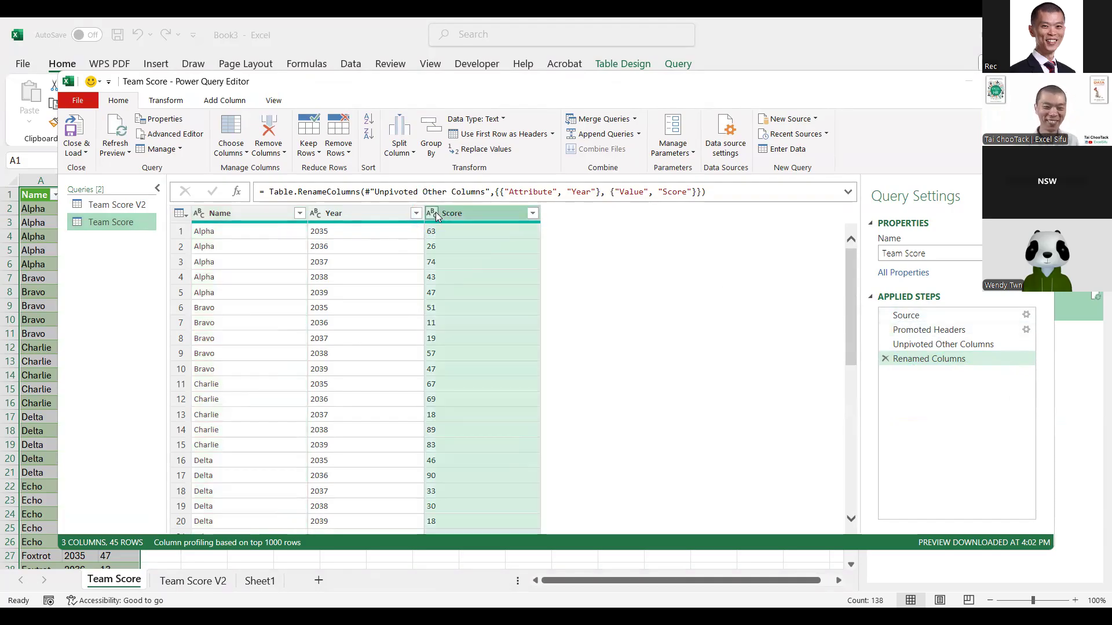
{"action": "left_click", "coordinate": [457, 260]}
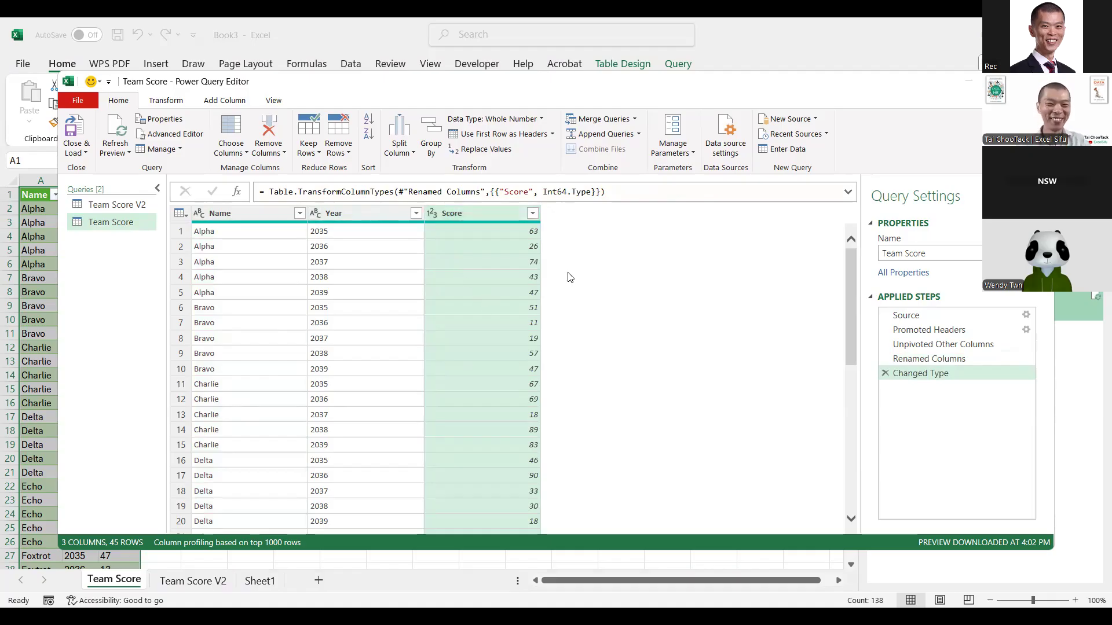
Set the Year column's data type to Whole Number and load the Team Score query into the worksheet.
{"action": "left_click", "coordinate": [316, 213]}
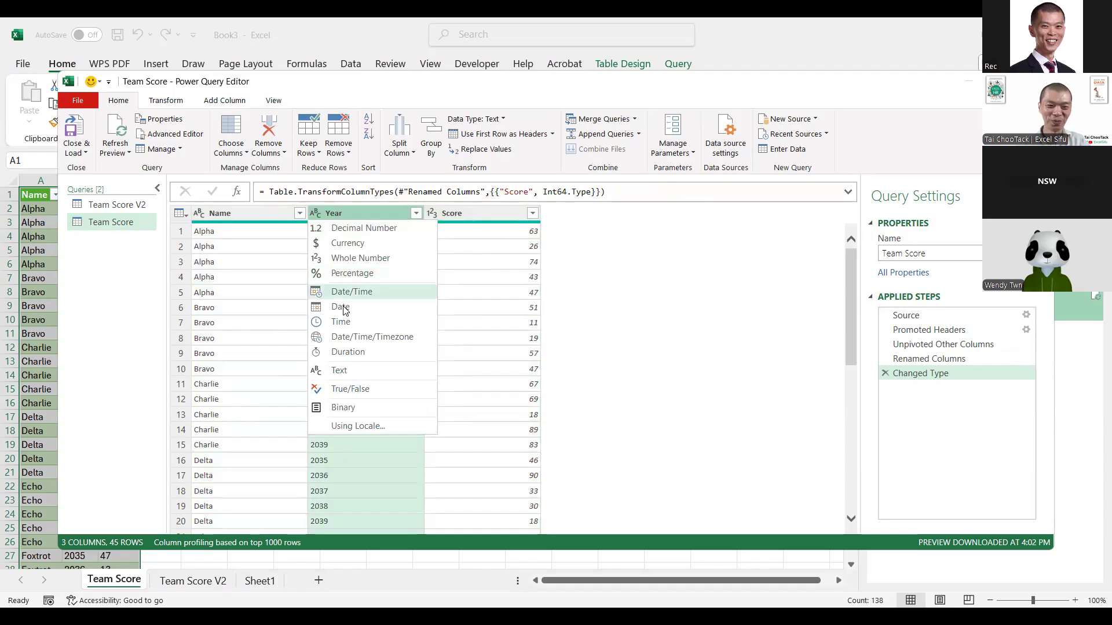
{"action": "left_click", "coordinate": [353, 264]}
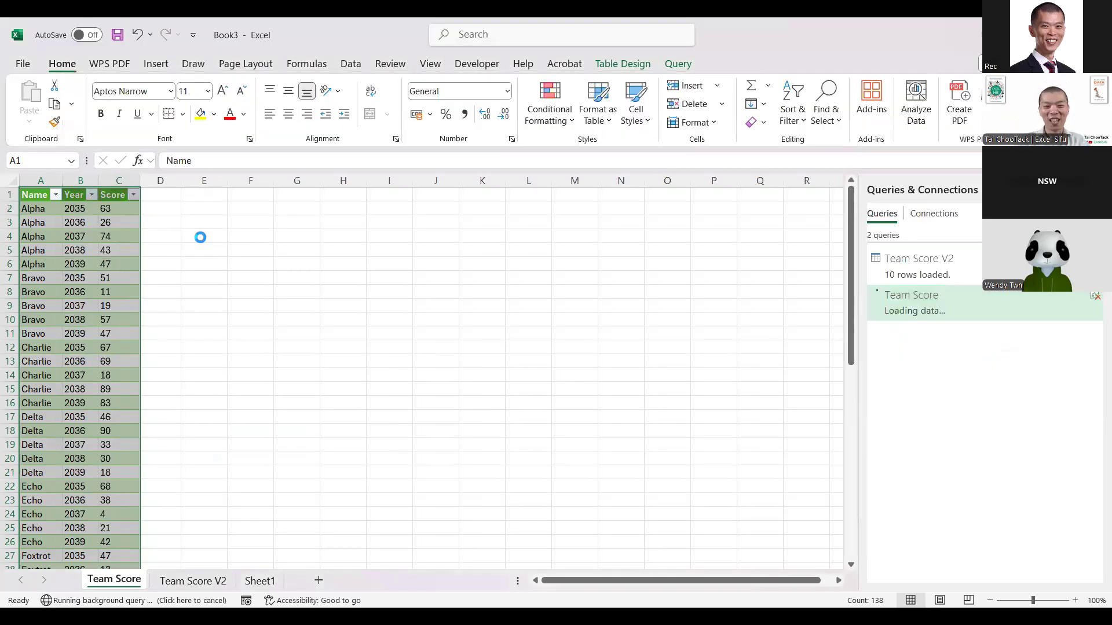
{"action": "left_click", "coordinate": [200, 236]}
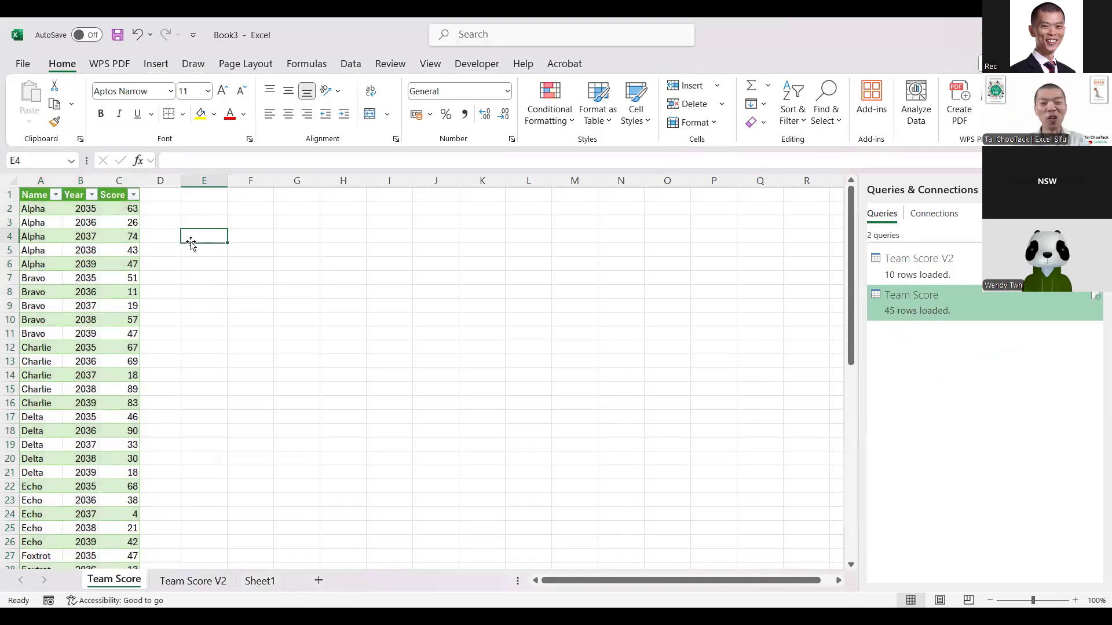
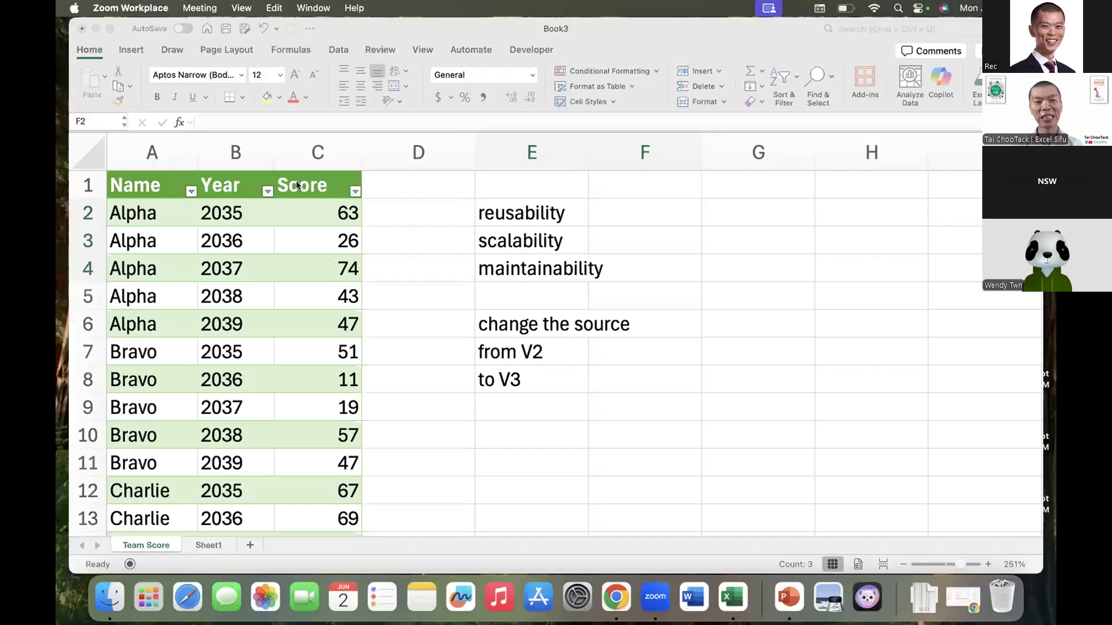
Create a new blank workbook and close Book3 without saving its changes.
{"action": "left_click", "coordinate": [227, 238]}
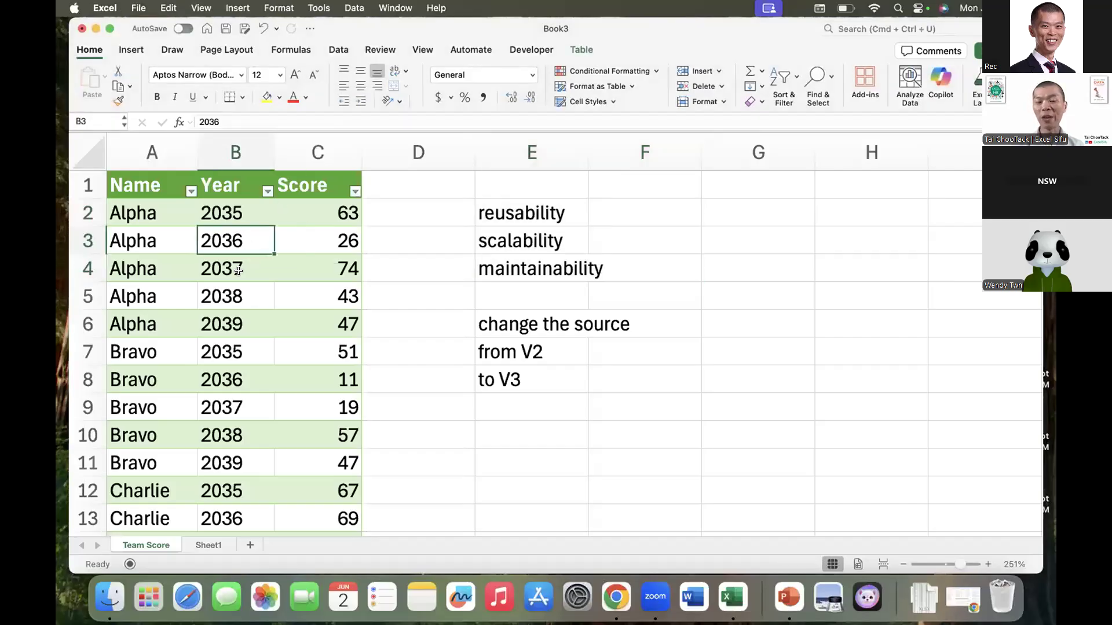
{"action": "key", "text": "super+w"}
{"action": "key", "text": "super+n"}
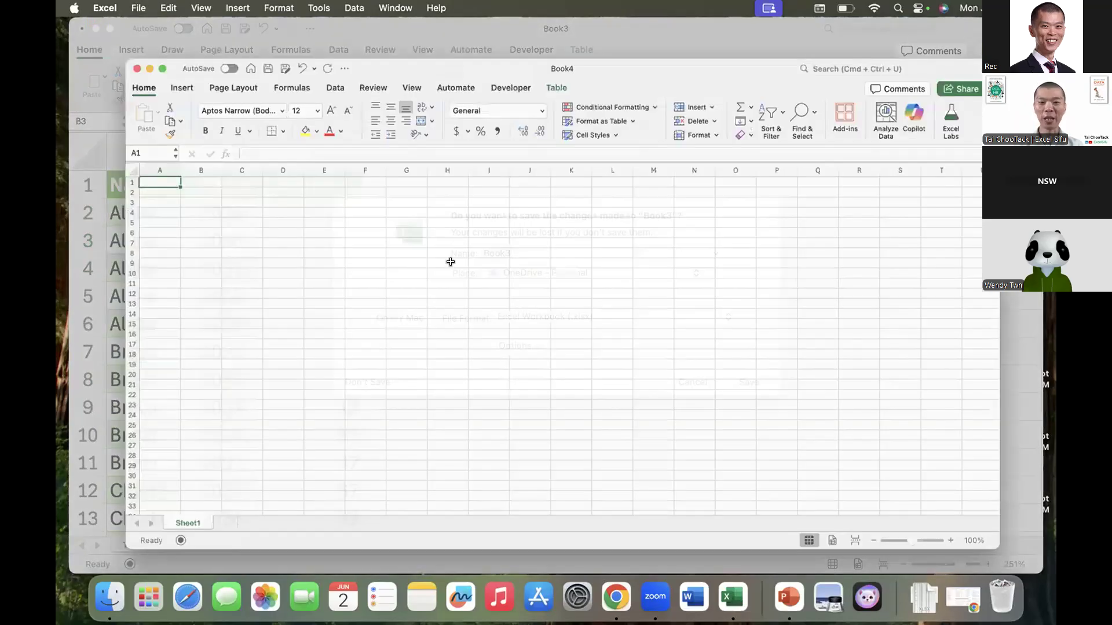
{"action": "left_click", "coordinate": [364, 23]}
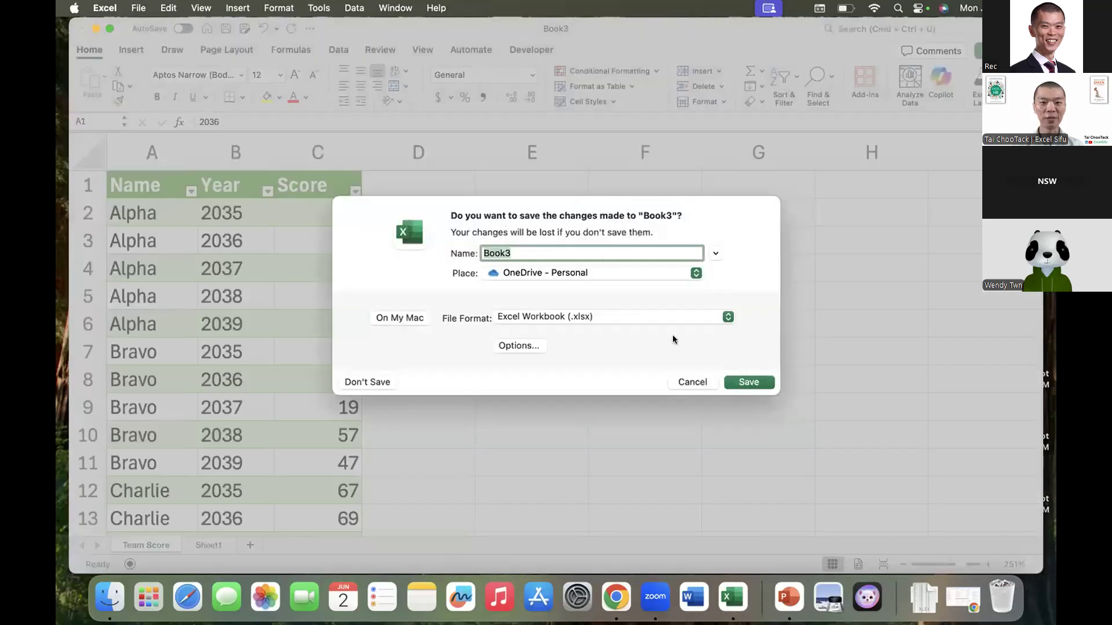
{"action": "left_click", "coordinate": [359, 383]}
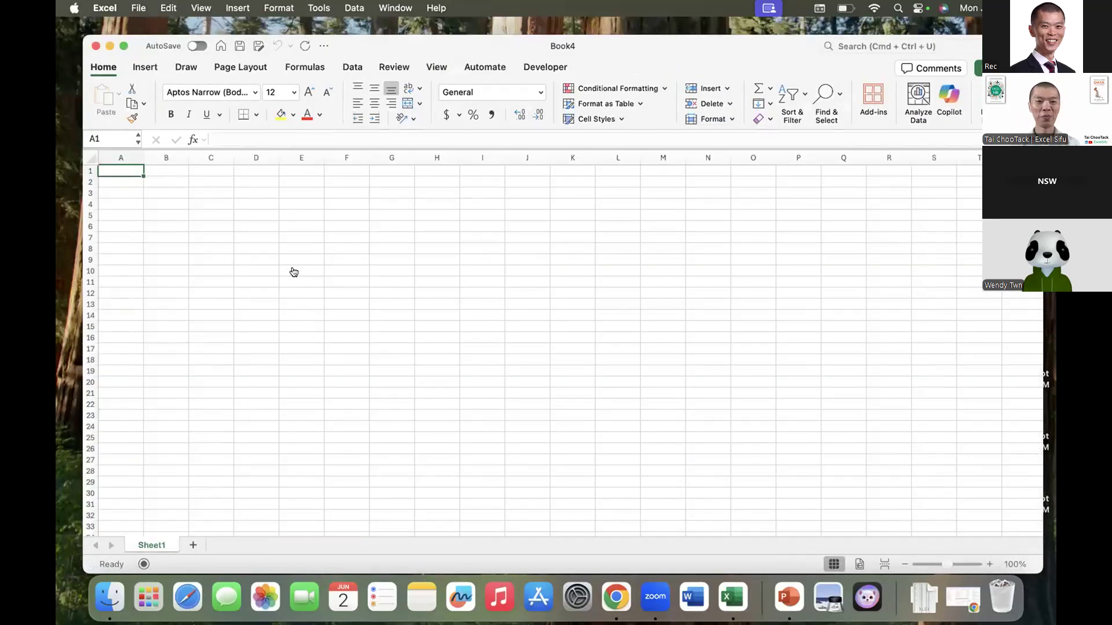
Switch to Finder, go from the Unpivot folder's parent into Unmerge and Fill Down, and open Stock Record V1.xlsx.
{"action": "key", "text": "super+Tab"}
{"action": "key", "text": "super+Tab"}
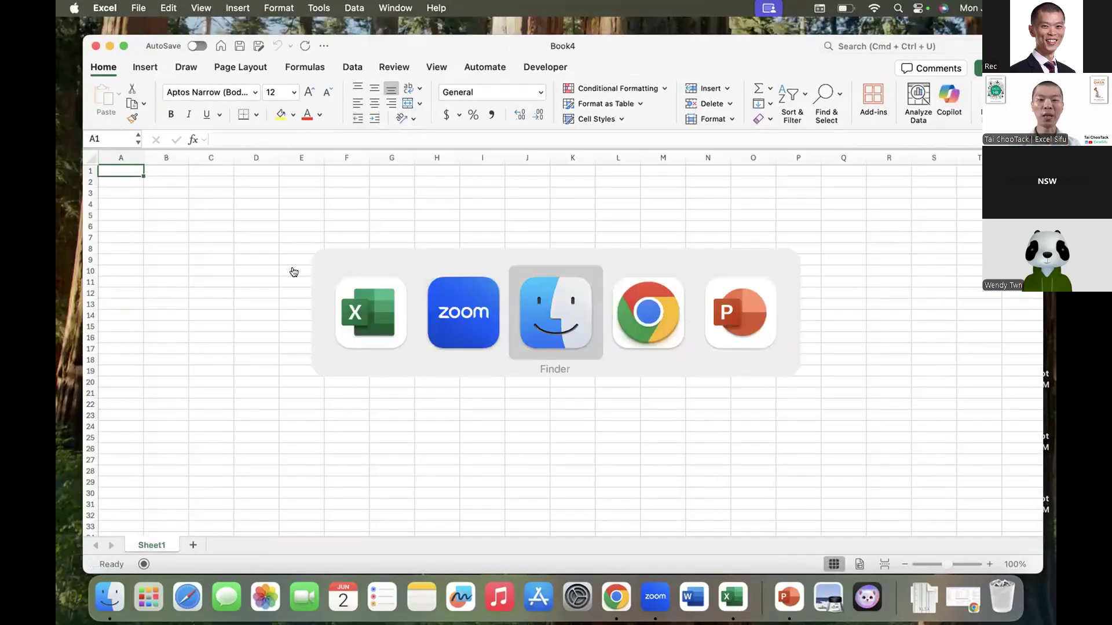
{"action": "key", "text": "super+Tab"}
{"action": "key", "text": "super+Tab"}
{"action": "key", "text": "super+Tab"}
{"action": "key", "text": "super+Tab"}
{"action": "key", "text": "super+Tab"}
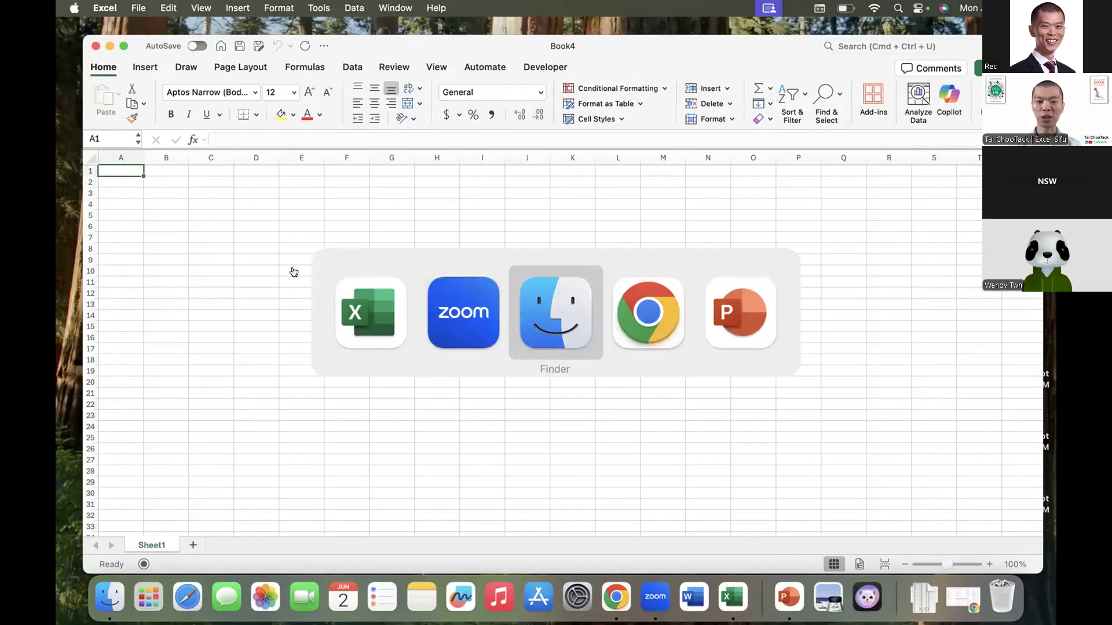
{"action": "left_click", "coordinate": [350, 137]}
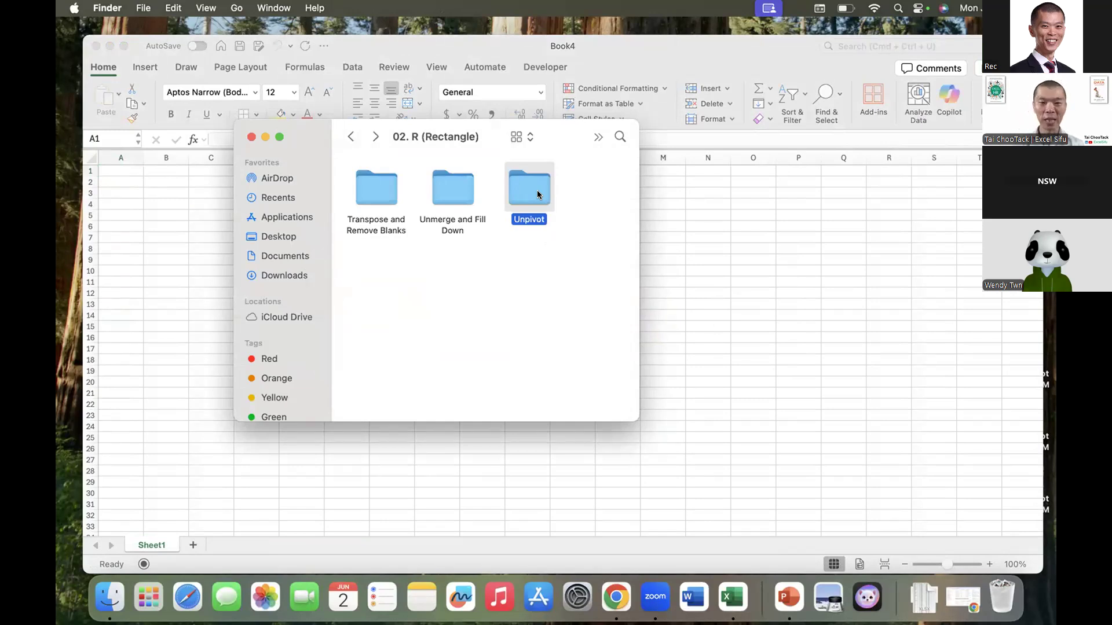
{"action": "double_click", "coordinate": [440, 200]}
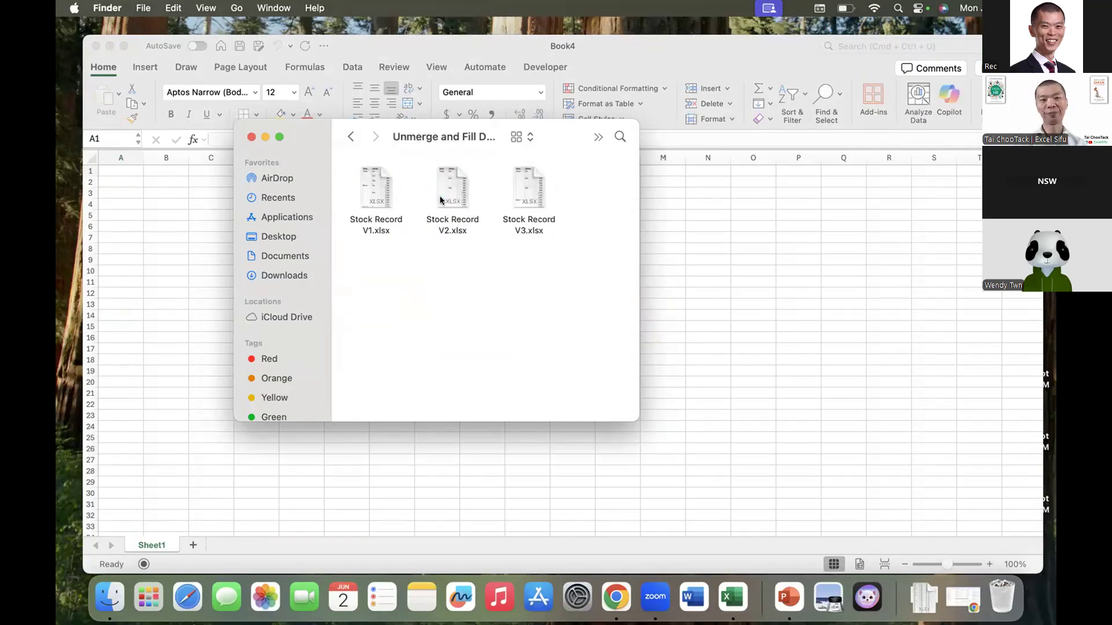
{"action": "double_click", "coordinate": [375, 185]}
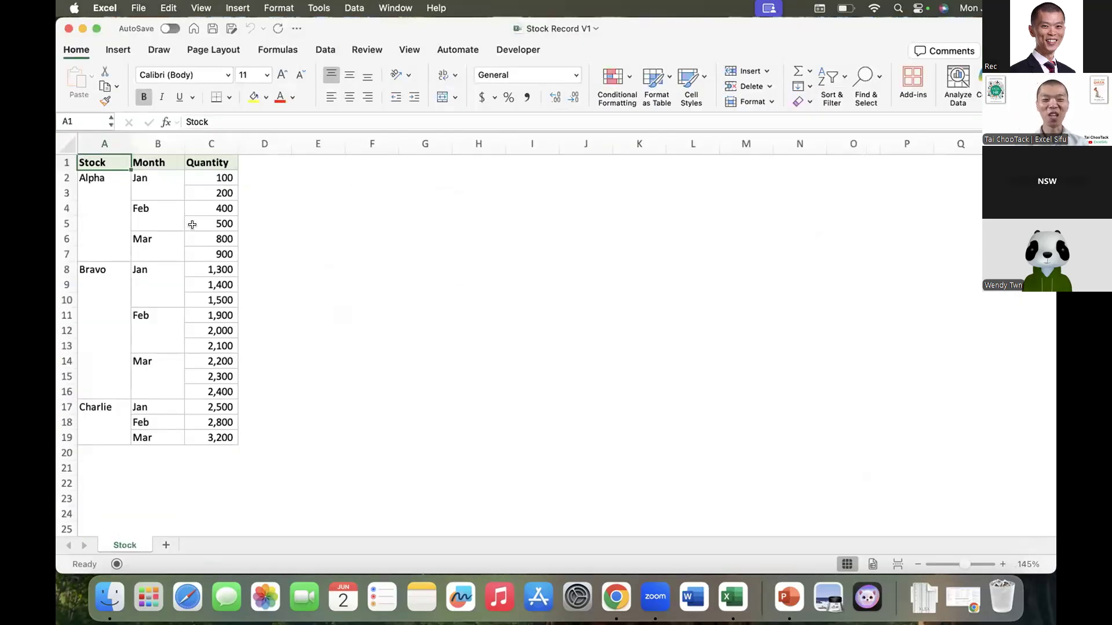
Turn on filters for the Stock, Month and Quantity headers and check the merged Alpha, Jan, Feb and Mar cells.
{"action": "scroll", "coordinate": [193, 225], "scroll_direction": "up", "scroll_amount": 5}
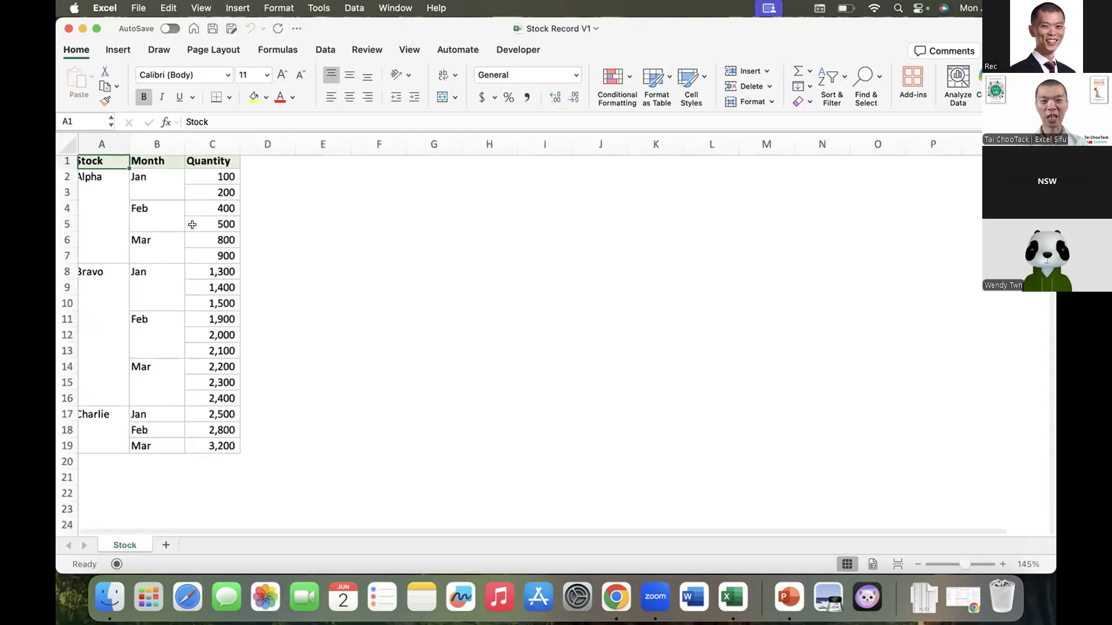
{"action": "scroll", "coordinate": [192, 225], "scroll_direction": "left", "scroll_amount": 2}
{"action": "scroll", "coordinate": [193, 225], "scroll_direction": "up", "scroll_amount": 2}
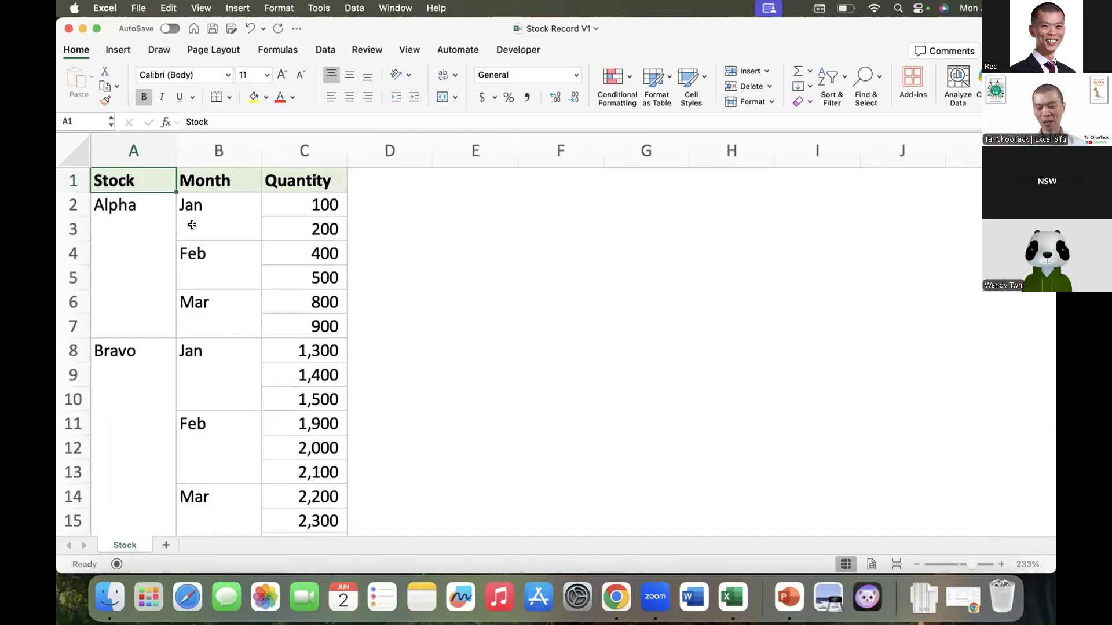
{"action": "key", "text": "super+shift+f"}
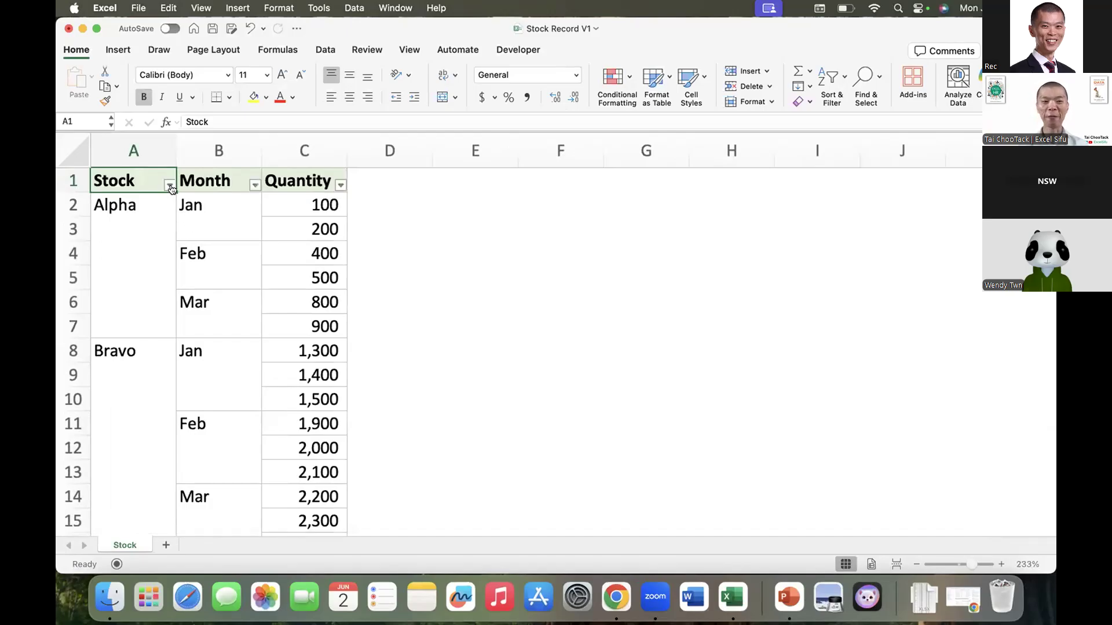
{"action": "left_click", "coordinate": [144, 203]}
{"action": "left_click", "coordinate": [214, 206]}
{"action": "left_click", "coordinate": [203, 257]}
{"action": "left_click", "coordinate": [202, 297]}
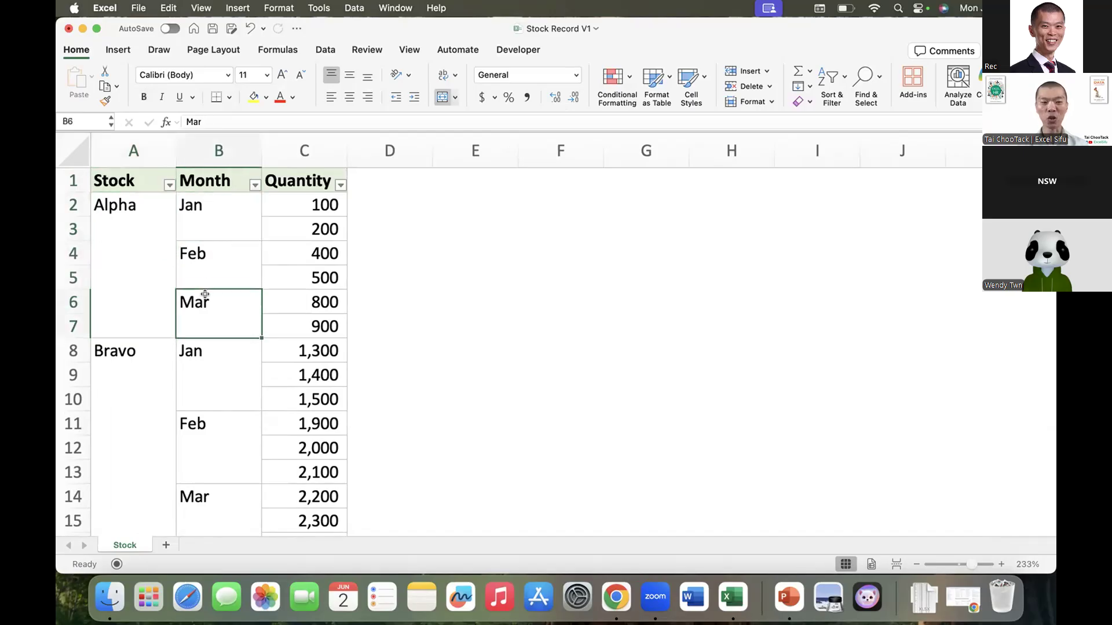
Filter the Stock column to show only Alpha, and undo the filter.
{"action": "left_click", "coordinate": [169, 186]}
{"action": "left_click", "coordinate": [211, 351]}
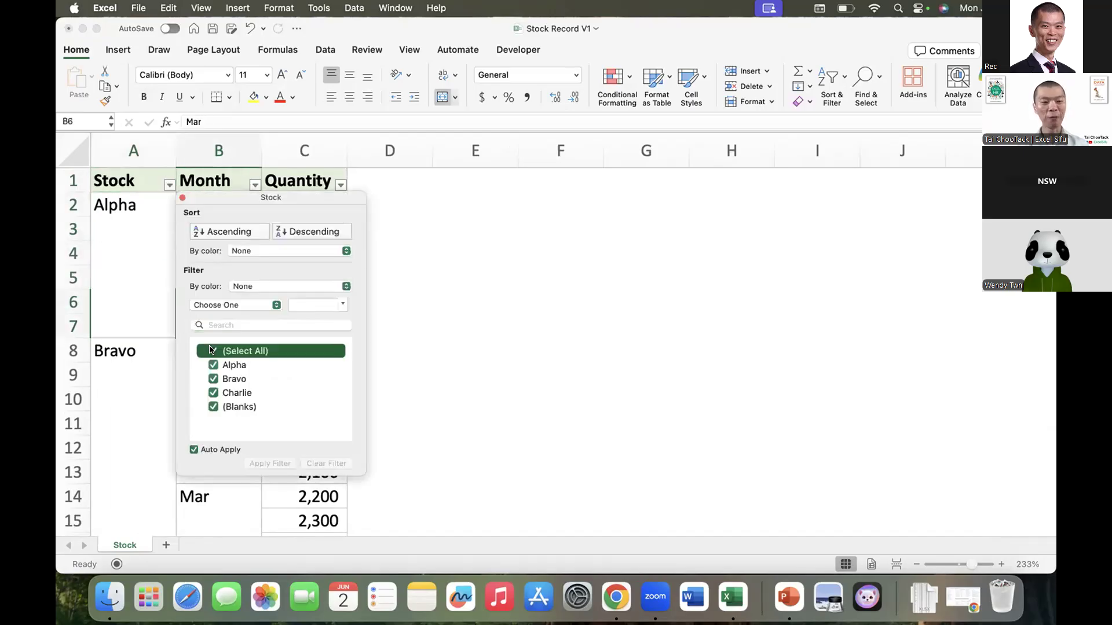
{"action": "left_click", "coordinate": [213, 369]}
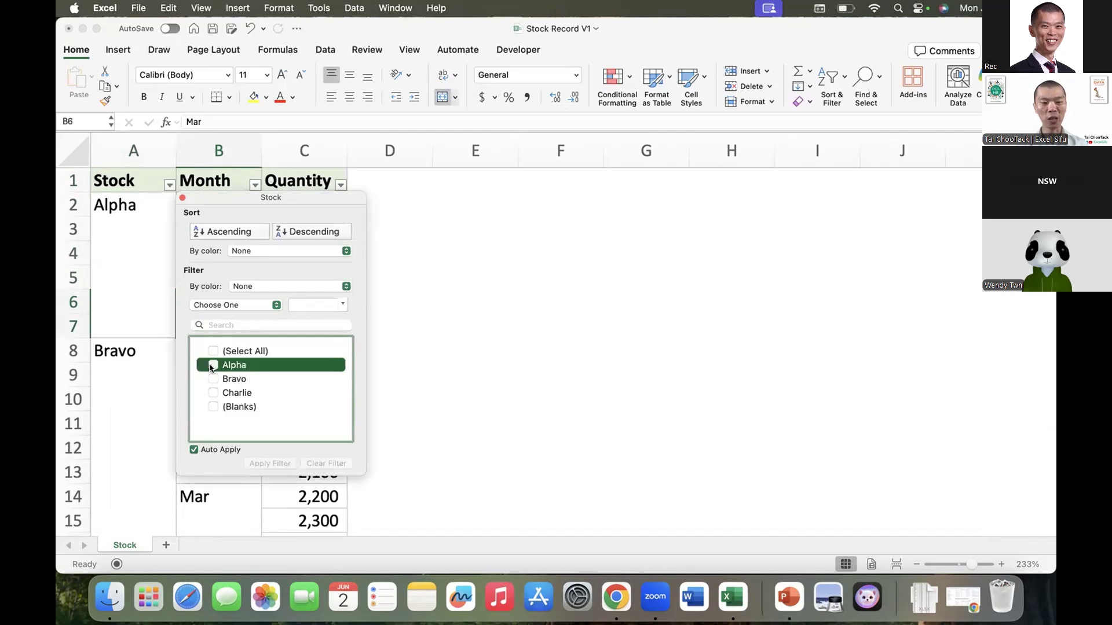
{"action": "left_click", "coordinate": [212, 366]}
{"action": "left_click", "coordinate": [141, 311]}
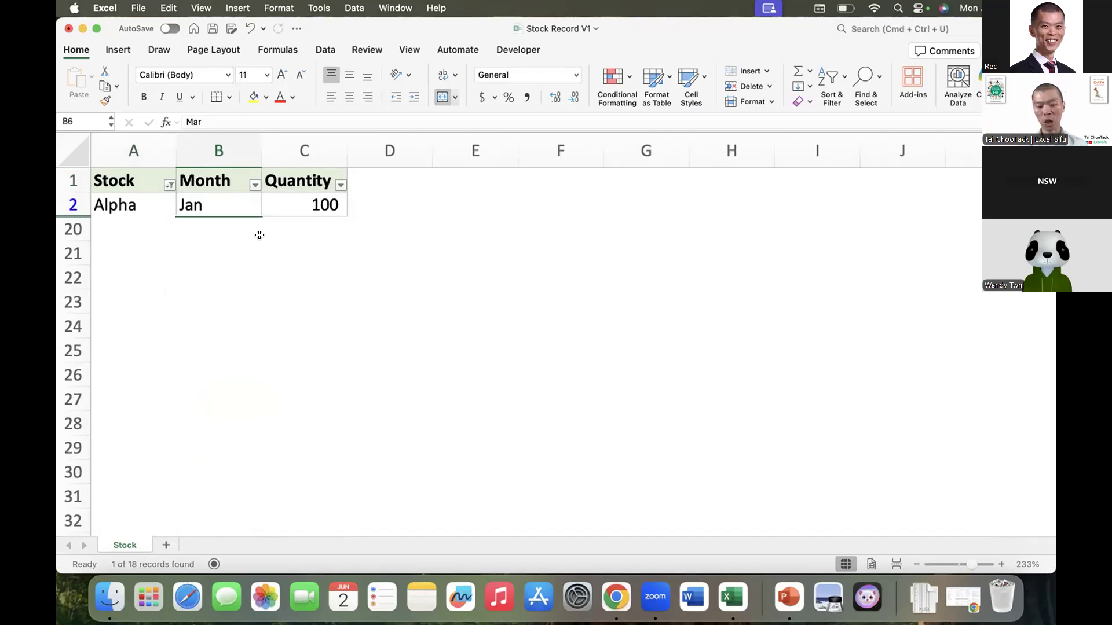
{"action": "key", "text": "super+z"}
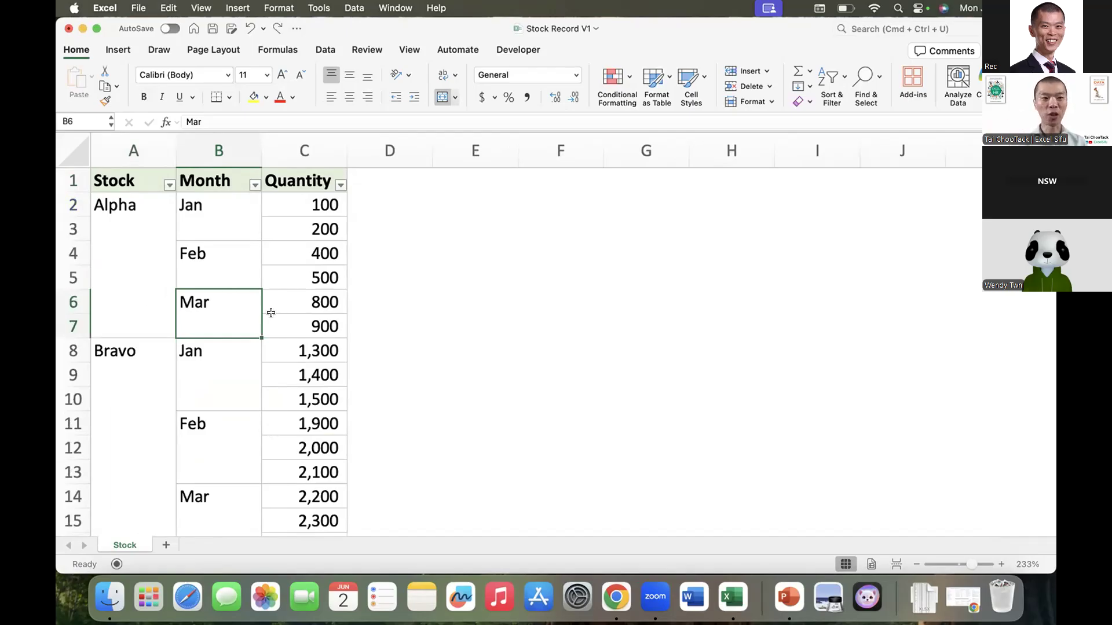
Inspect the merged Stock cells down to Charlie and the last data row, and close Stock Record V1 without saving changes.
{"action": "left_click", "coordinate": [147, 233]}
{"action": "scroll", "coordinate": [147, 232], "scroll_direction": "down", "scroll_amount": 9}
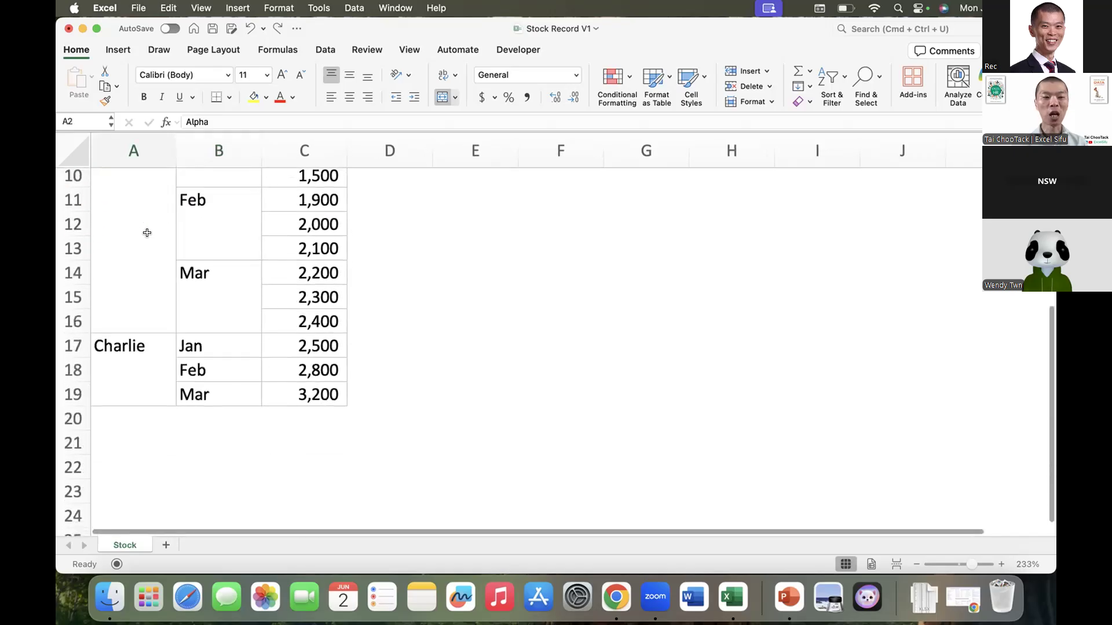
{"action": "scroll", "coordinate": [147, 233], "scroll_direction": "down", "scroll_amount": 2}
{"action": "left_click", "coordinate": [150, 324]}
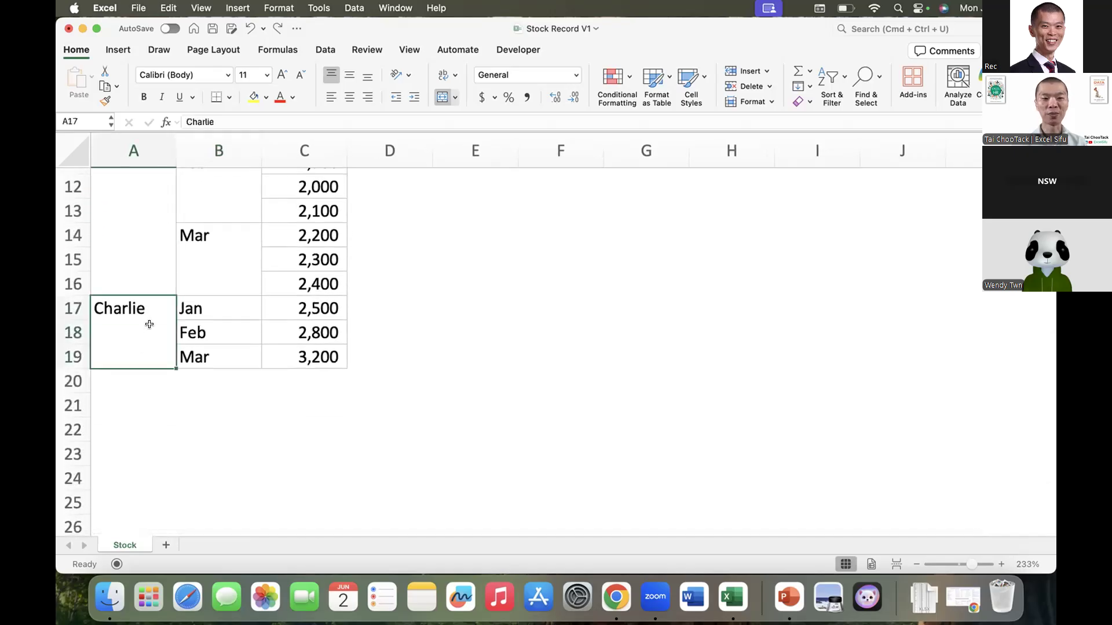
{"action": "left_click", "coordinate": [69, 352]}
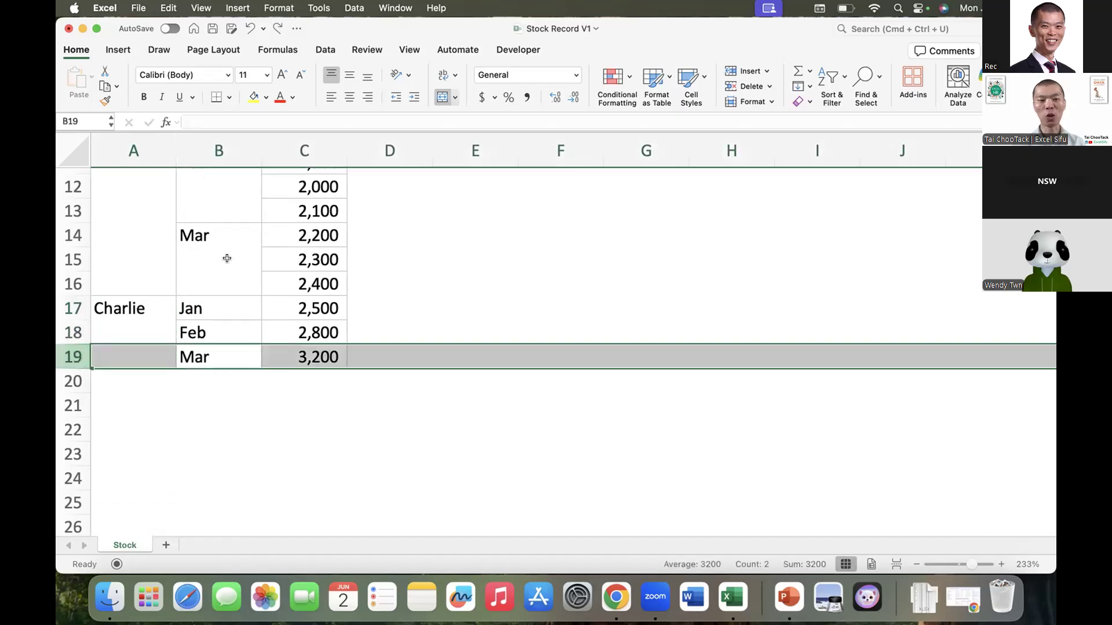
{"action": "key", "text": "super+w"}
{"action": "left_click", "coordinate": [553, 353]}
Open Stock Record V2.xlsx, inspect its merged records down to the last data row, and close the workbook without saving changes.
{"action": "key", "text": "super+o"}
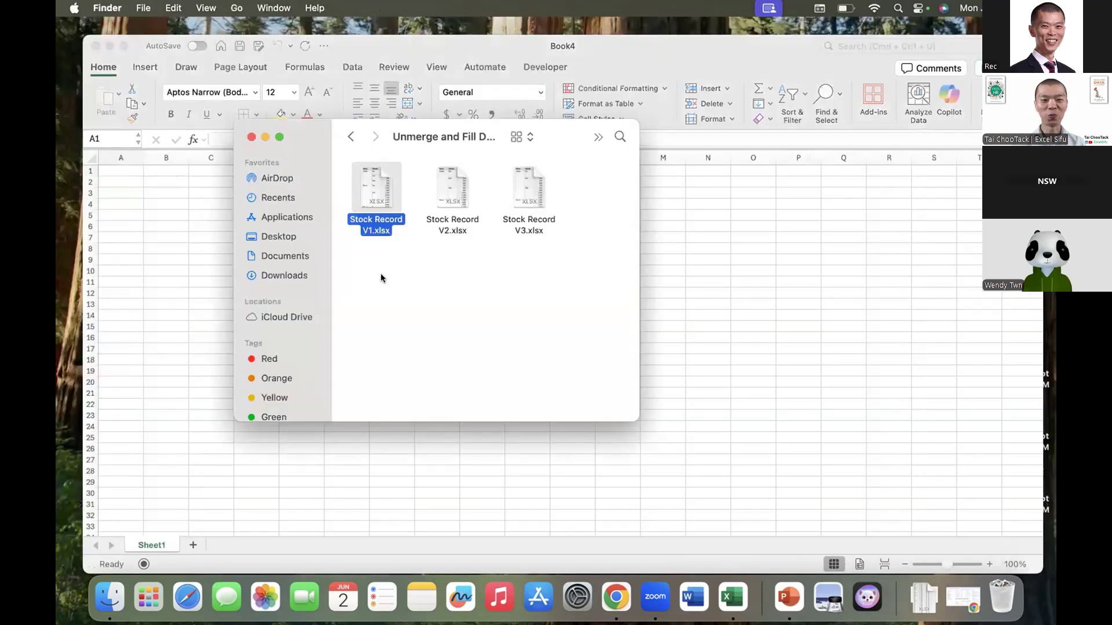
{"action": "double_click", "coordinate": [438, 199]}
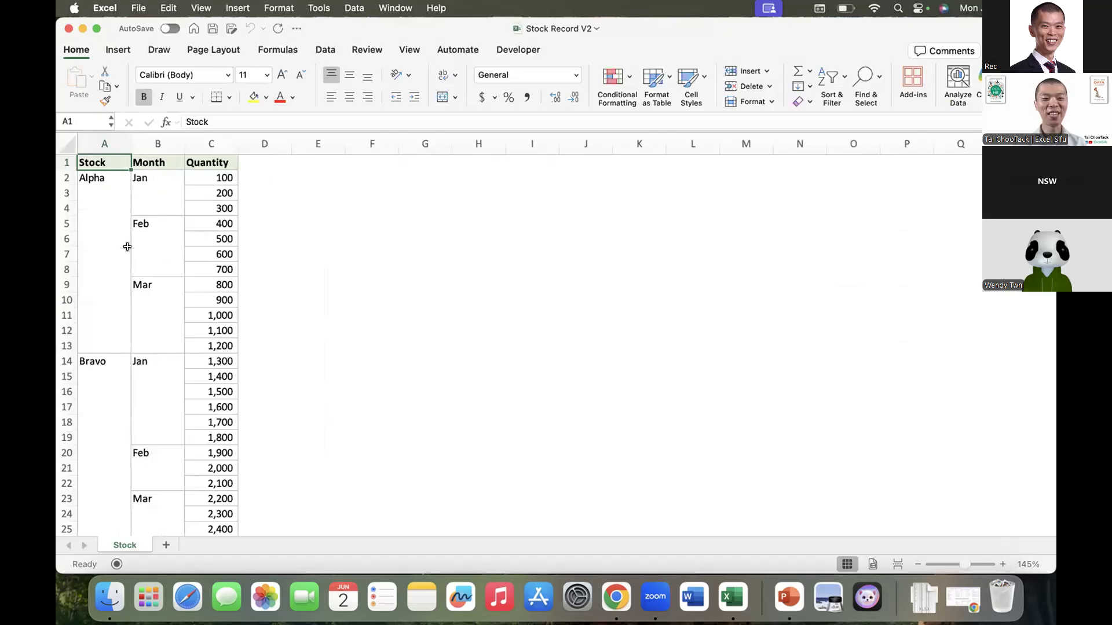
{"action": "scroll", "coordinate": [105, 297], "scroll_direction": "down", "scroll_amount": 10}
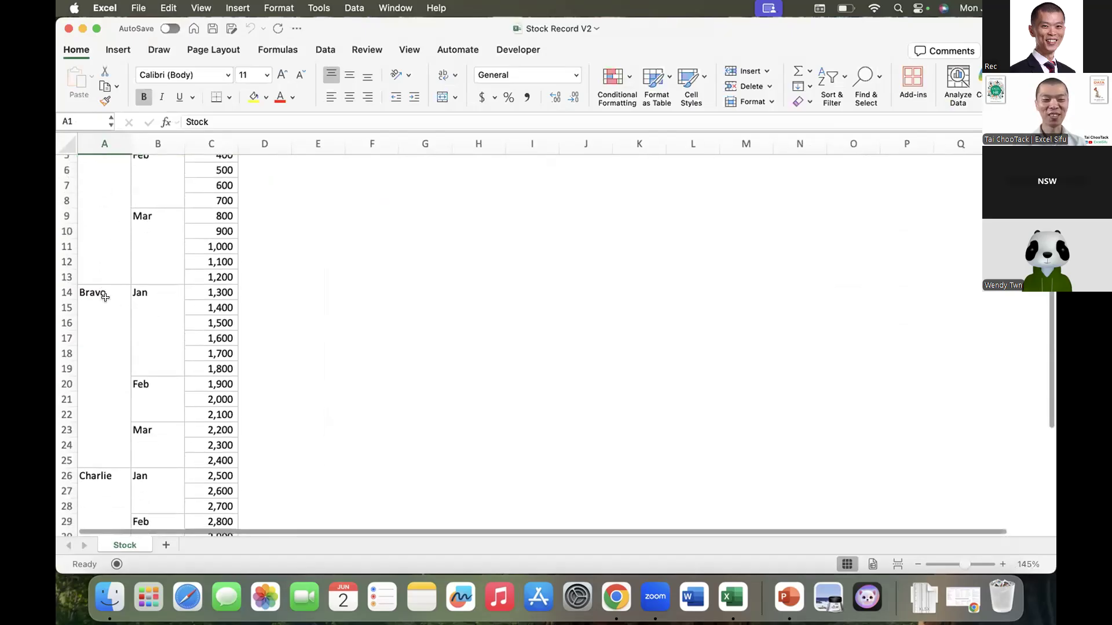
{"action": "scroll", "coordinate": [111, 292], "scroll_direction": "down", "scroll_amount": 2}
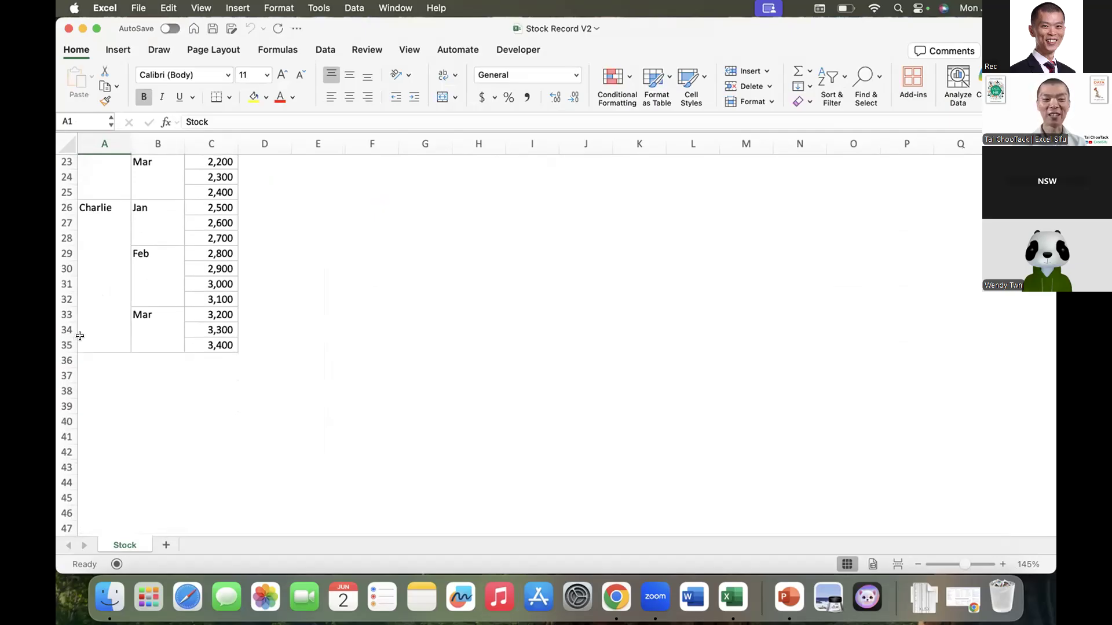
{"action": "scroll", "coordinate": [80, 336], "scroll_direction": "up", "scroll_amount": 6}
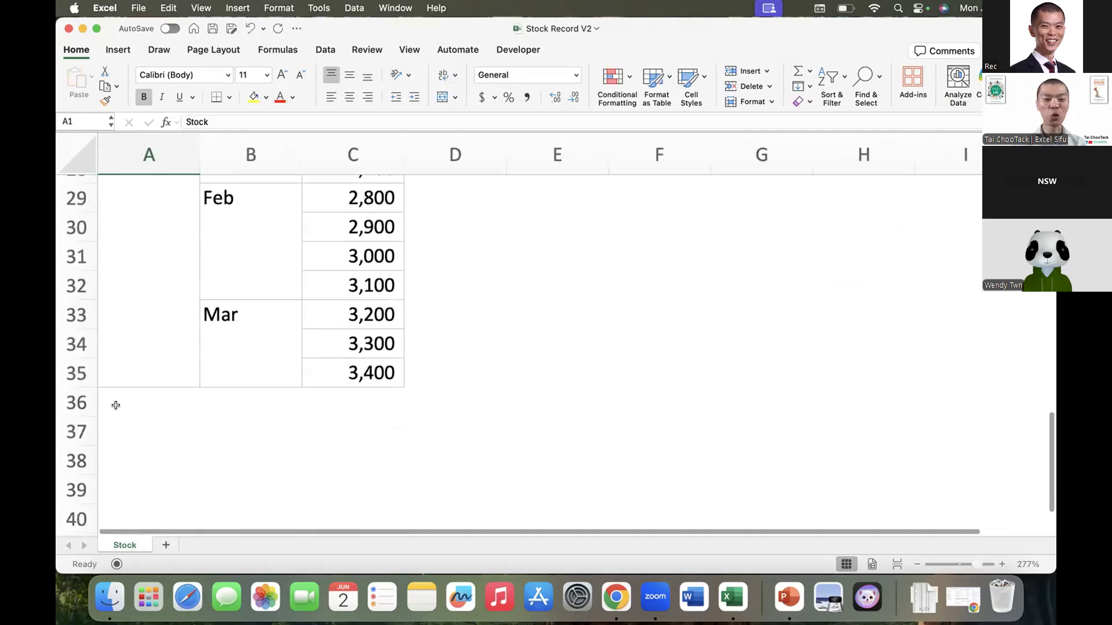
{"action": "scroll", "coordinate": [113, 405], "scroll_direction": "down", "scroll_amount": 1}
{"action": "left_click", "coordinate": [76, 320]}
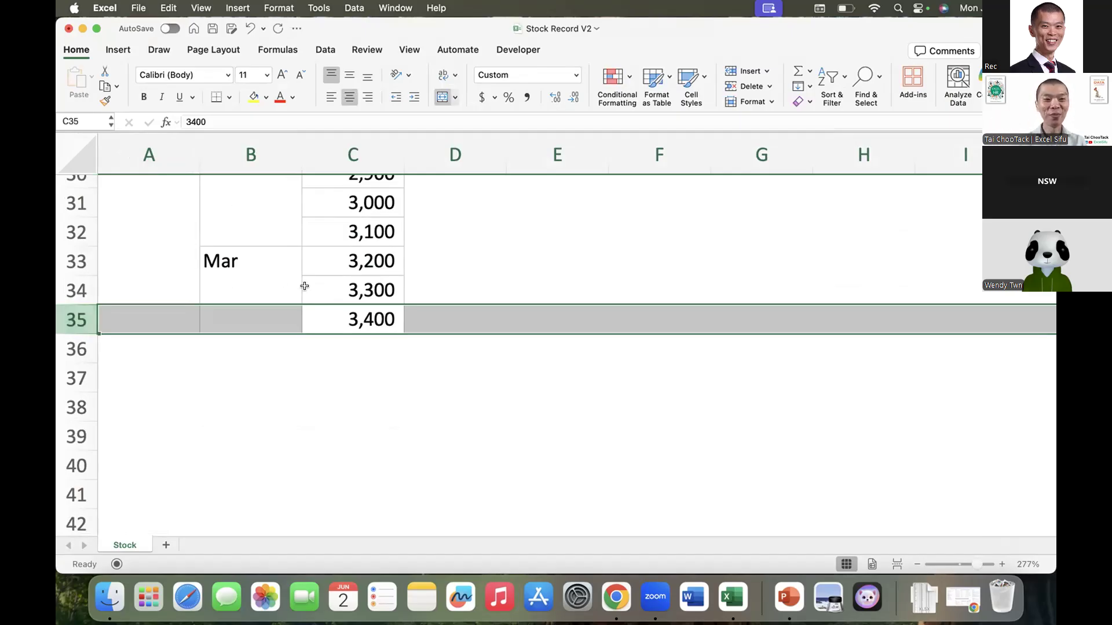
{"action": "left_click", "coordinate": [69, 28]}
{"action": "left_click", "coordinate": [526, 351]}
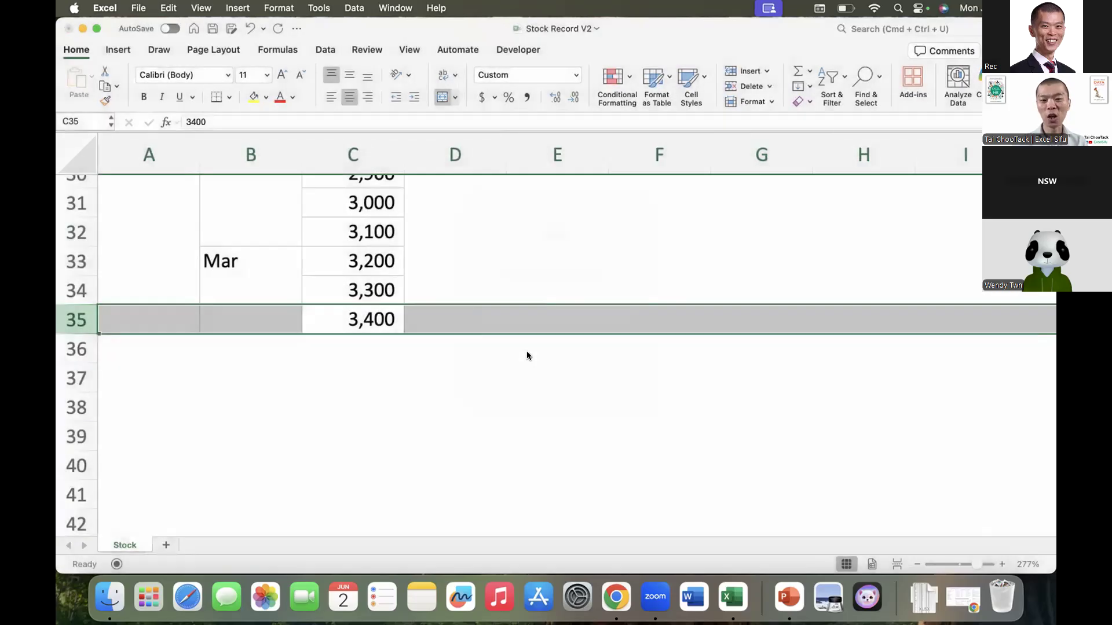
Open Stock Record V3.xlsx, inspect its merged Stock and Month cells down to the last data row, and close the workbook.
{"action": "key", "text": "super+Tab"}
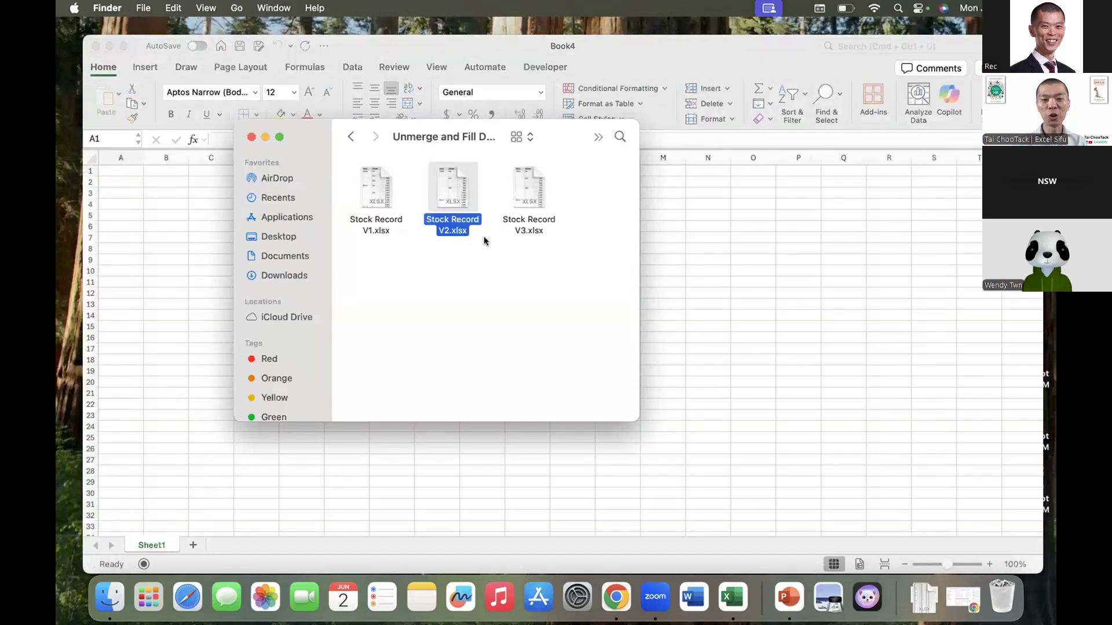
{"action": "double_click", "coordinate": [514, 199]}
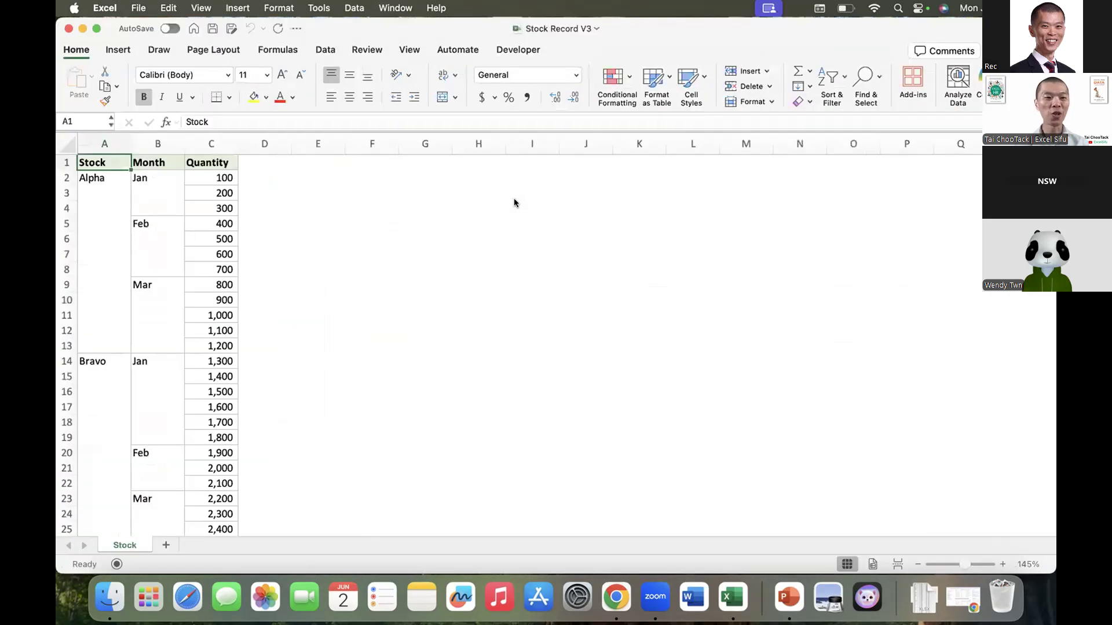
{"action": "scroll", "coordinate": [271, 412], "scroll_direction": "down", "scroll_amount": 15}
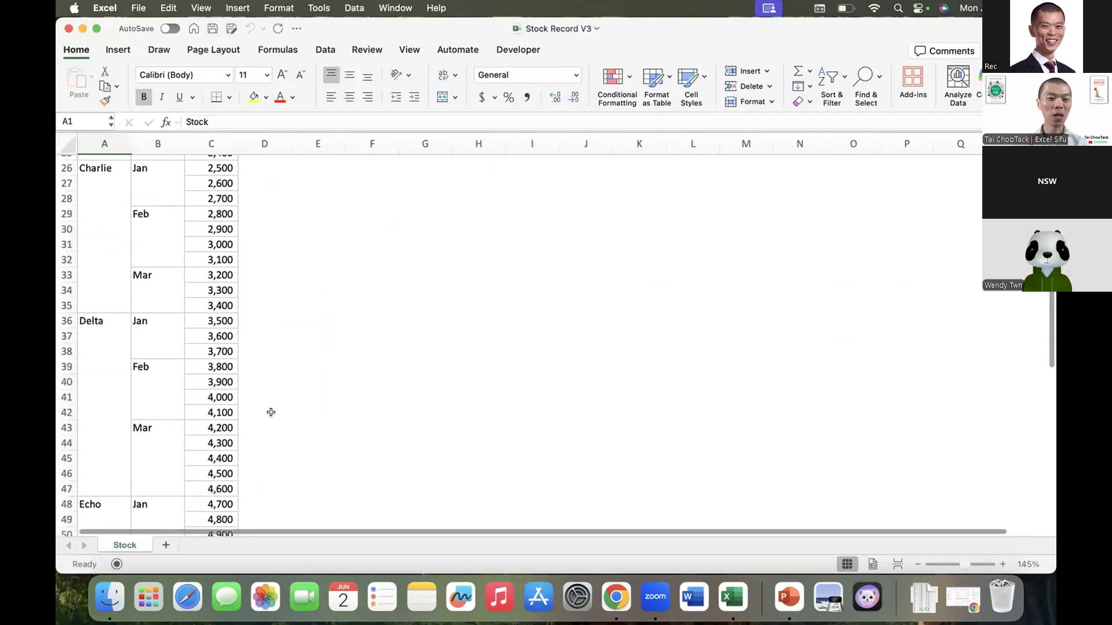
{"action": "scroll", "coordinate": [271, 412], "scroll_direction": "up", "scroll_amount": 3}
{"action": "left_click", "coordinate": [101, 211]}
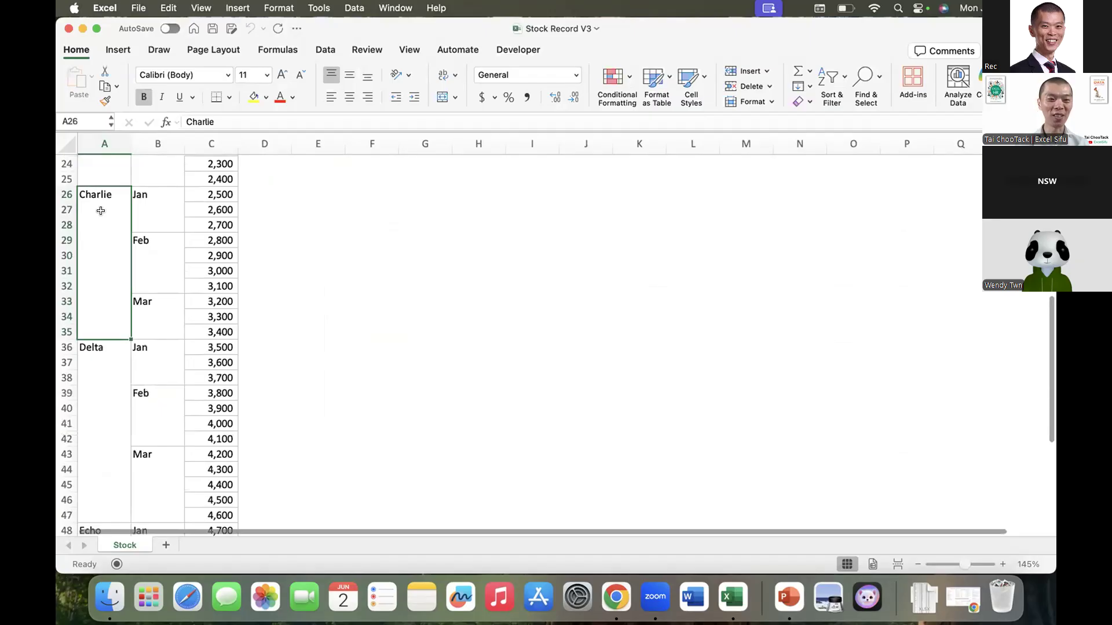
{"action": "scroll", "coordinate": [100, 210], "scroll_direction": "up", "scroll_amount": 5}
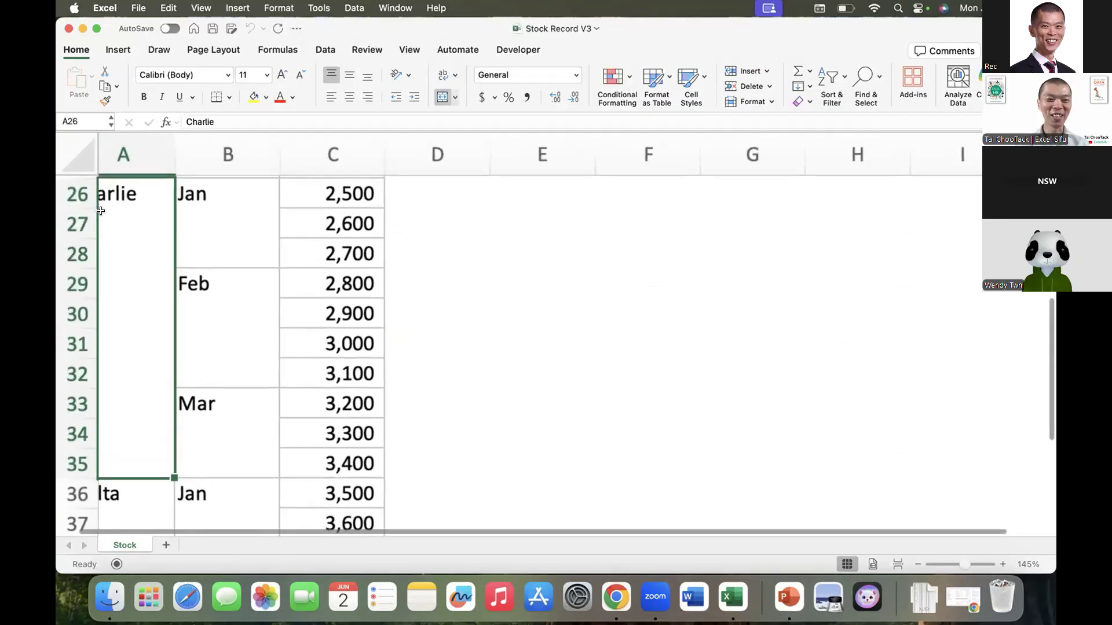
{"action": "scroll", "coordinate": [100, 210], "scroll_direction": "down", "scroll_amount": 12}
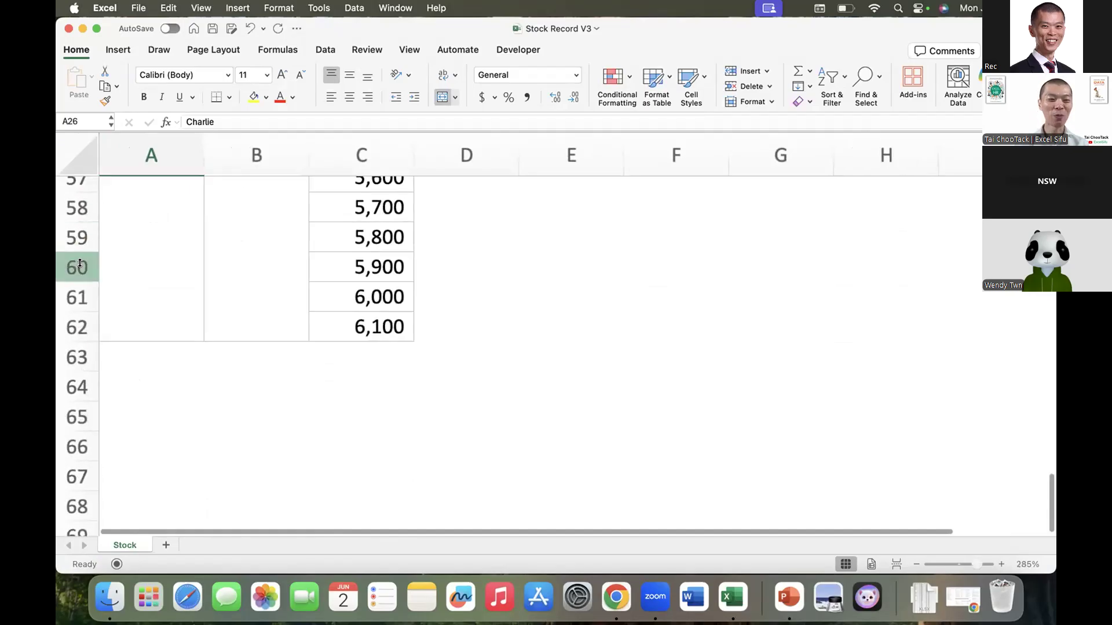
{"action": "left_click", "coordinate": [70, 320]}
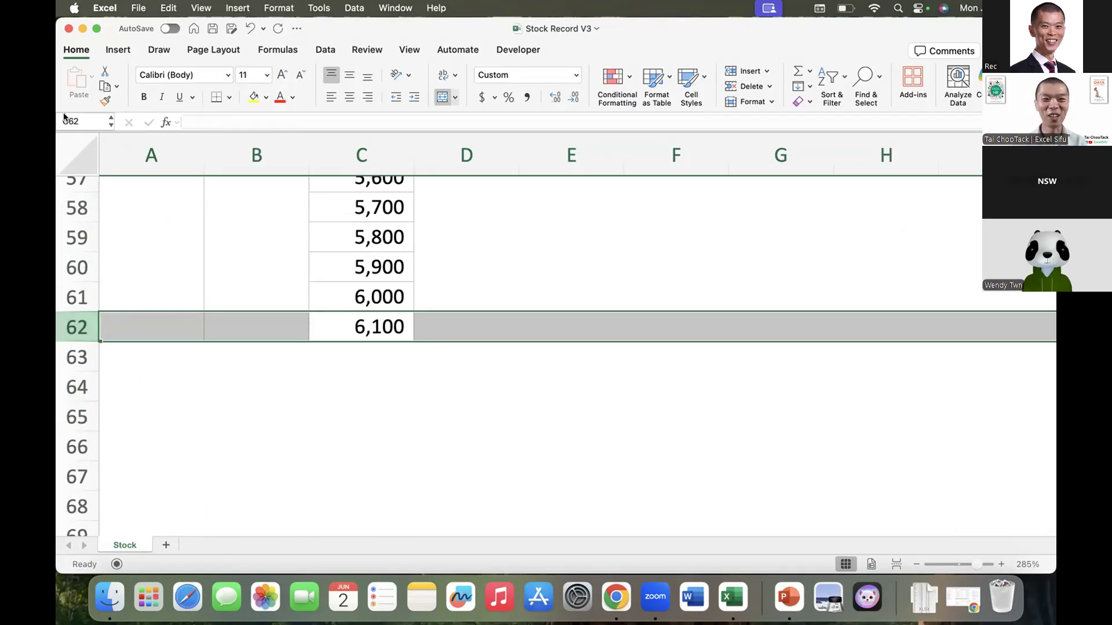
{"action": "left_click", "coordinate": [68, 28]}
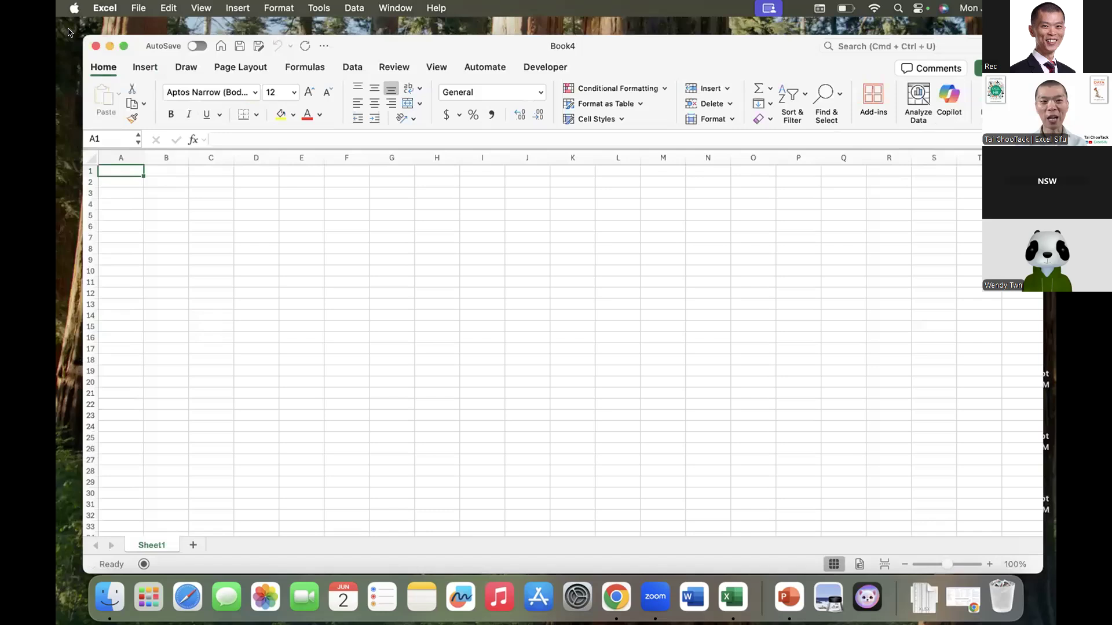
Start a Power Query data import in the blank workbook with an Excel workbook as the data source.
{"action": "scroll", "coordinate": [187, 170], "scroll_direction": "up", "scroll_amount": 4}
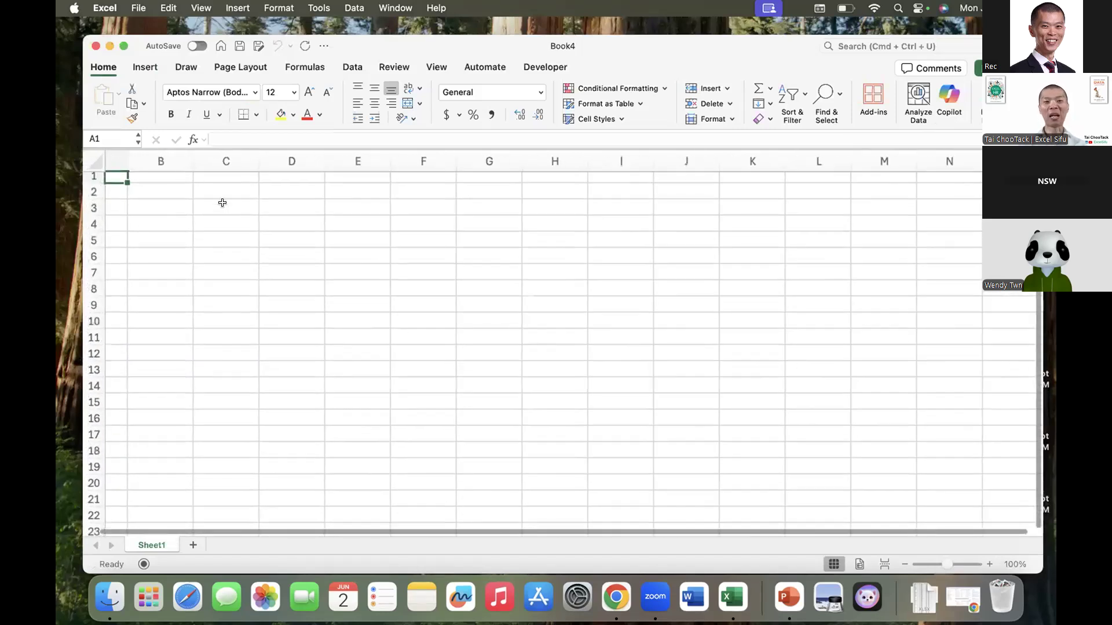
{"action": "scroll", "coordinate": [279, 248], "scroll_direction": "up", "scroll_amount": 4}
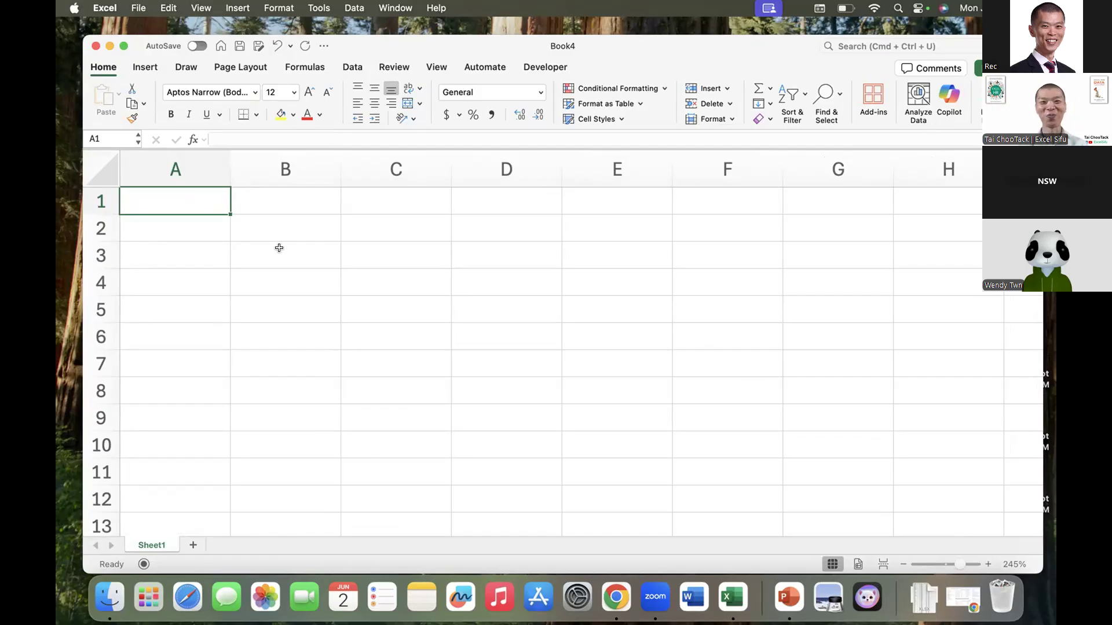
{"action": "left_click", "coordinate": [352, 66]}
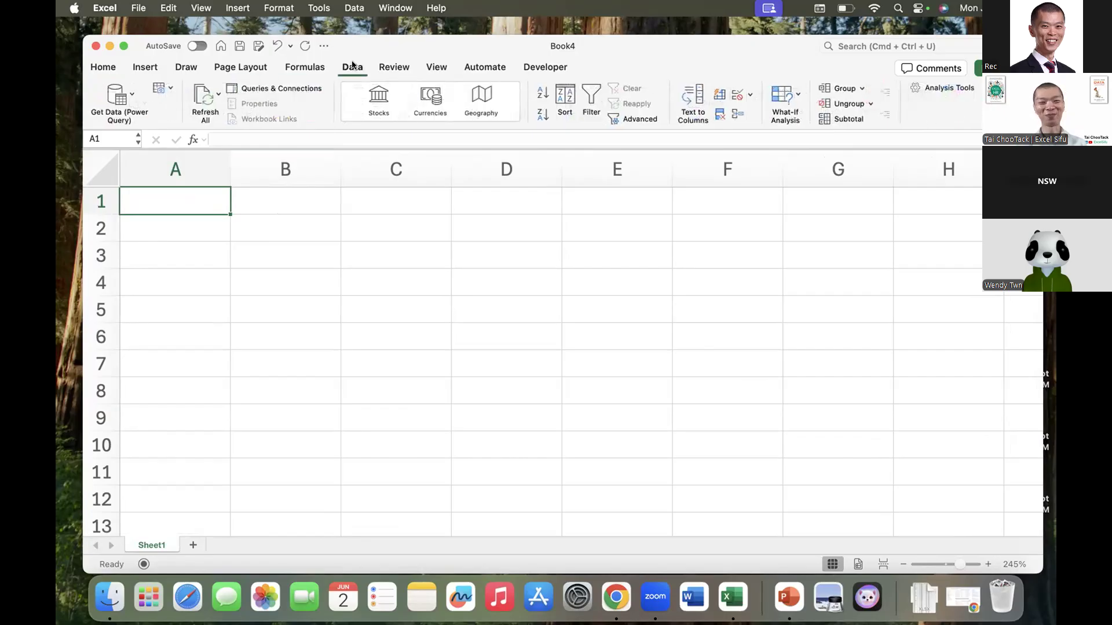
{"action": "left_click", "coordinate": [115, 96]}
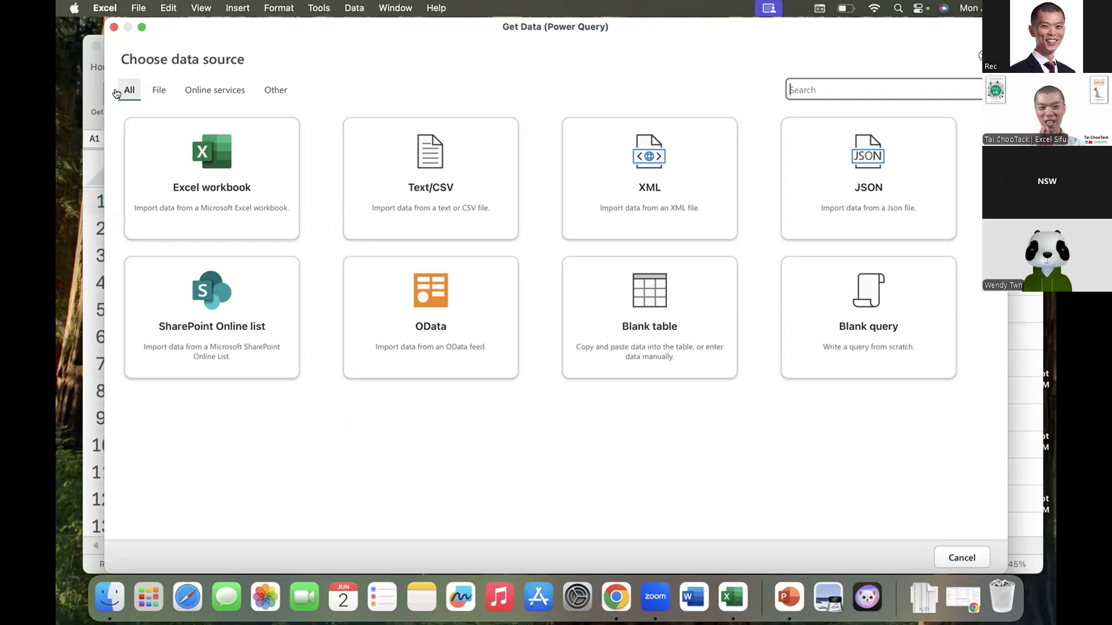
{"action": "left_click", "coordinate": [209, 167]}
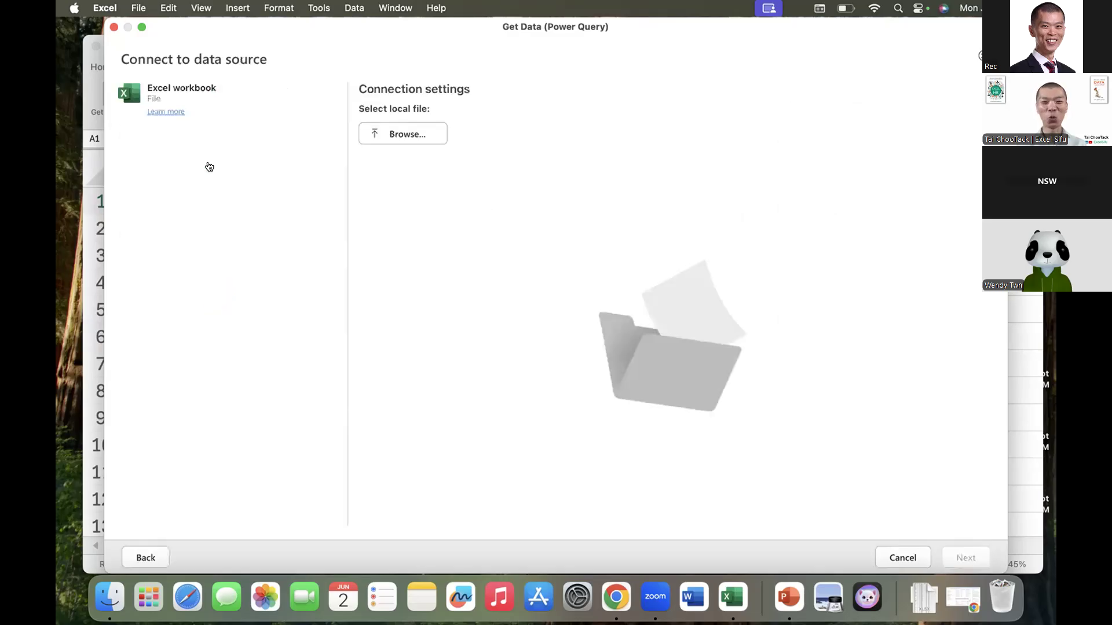
Connect to Stock Record V1.xlsx from the Unmerge and Fill Down folder and proceed to choosing its data.
{"action": "left_click", "coordinate": [409, 134]}
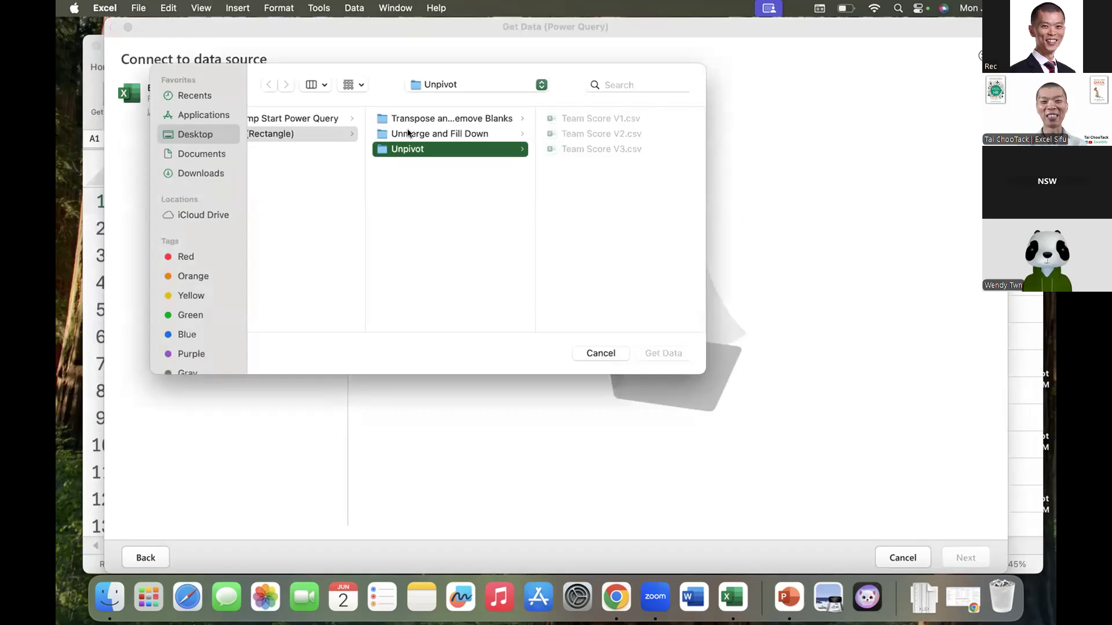
{"action": "left_click", "coordinate": [410, 134]}
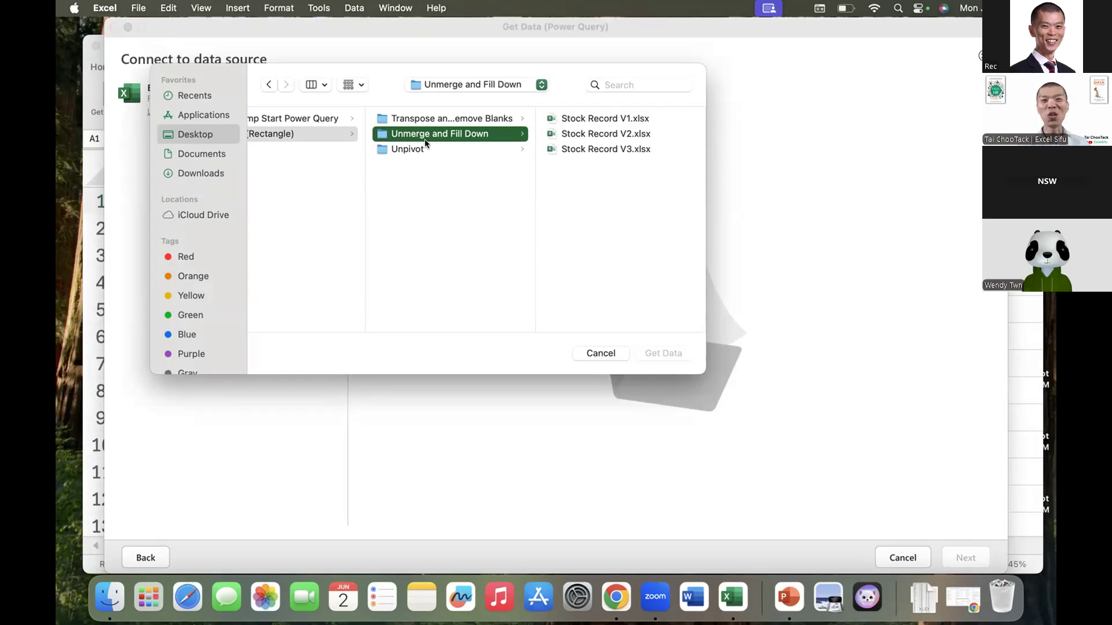
{"action": "left_click", "coordinate": [564, 116]}
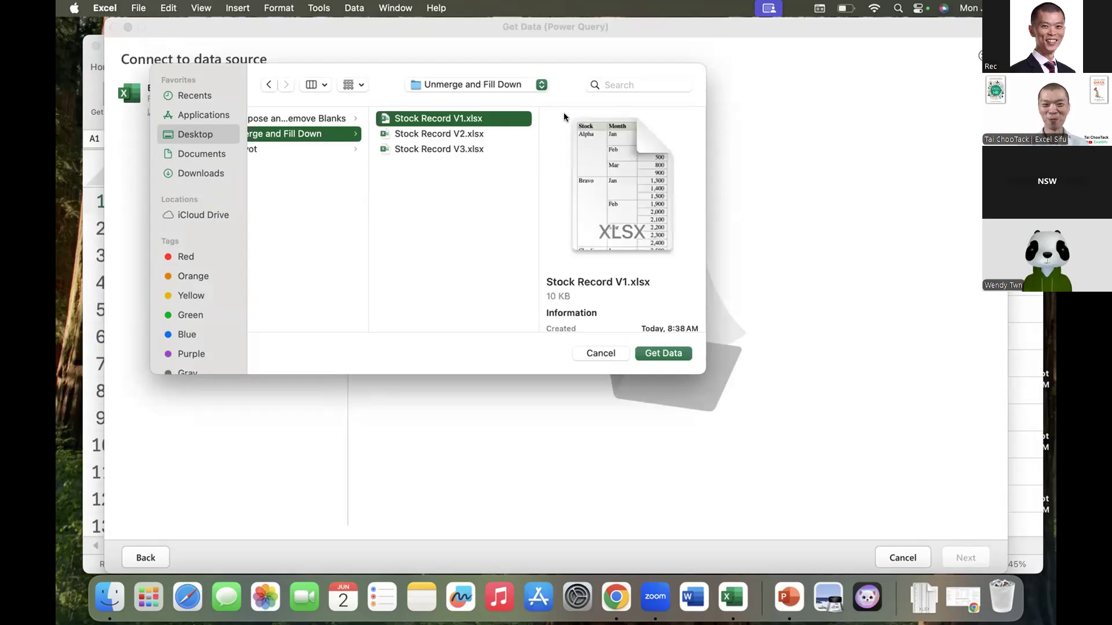
{"action": "left_click", "coordinate": [654, 354]}
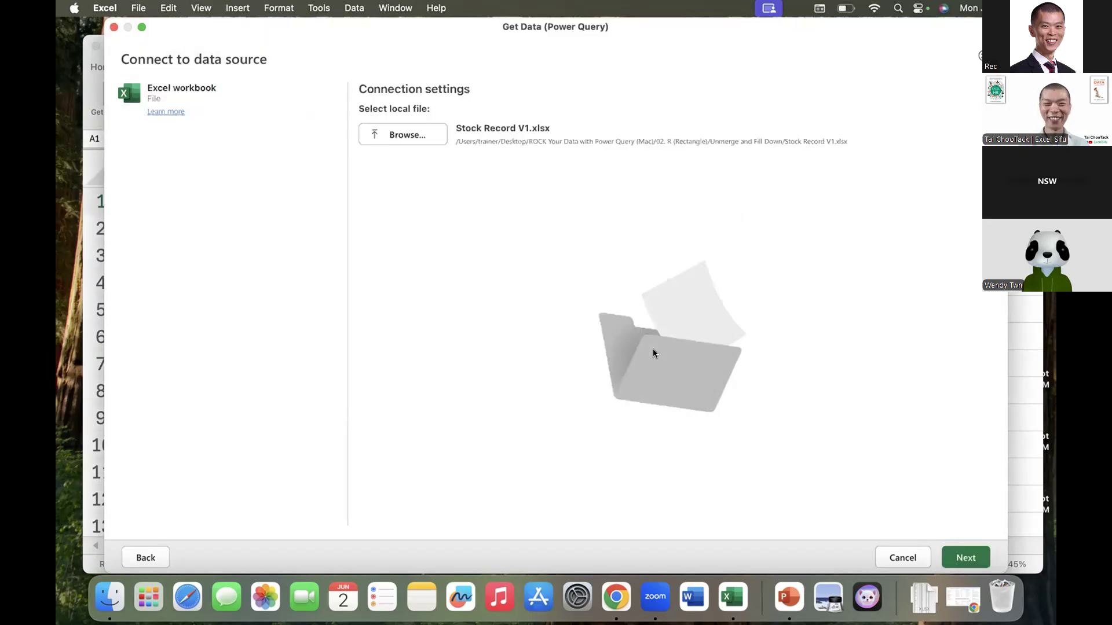
{"action": "left_click_drag", "start_coordinate": [1007, 19], "coordinate": [901, 87]}
{"action": "left_click_drag", "start_coordinate": [824, 94], "coordinate": [827, 53]}
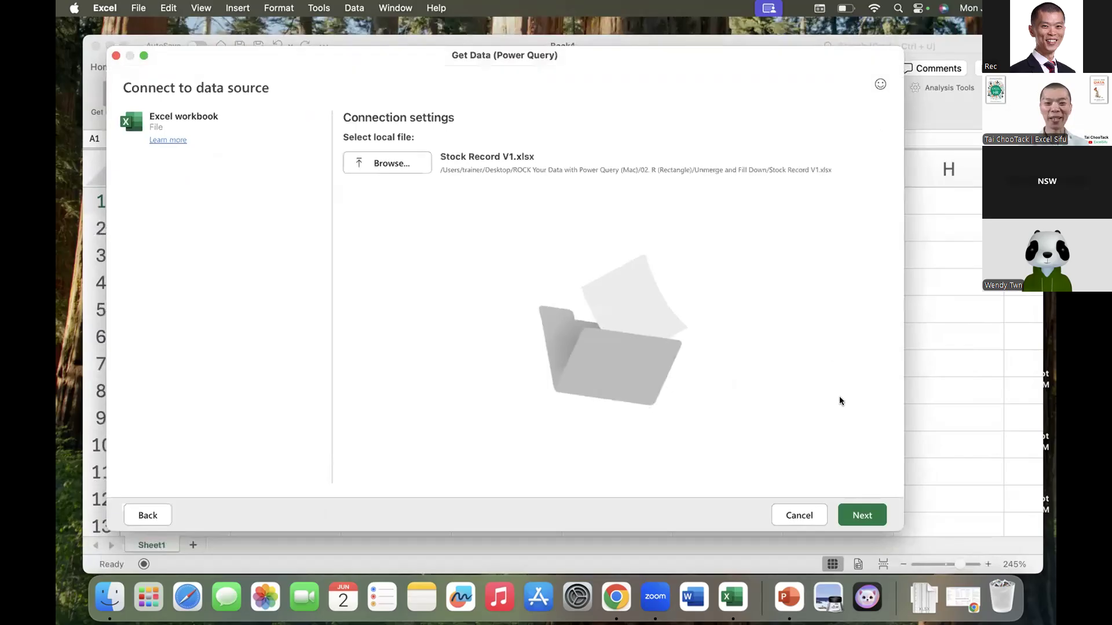
{"action": "left_click", "coordinate": [861, 515]}
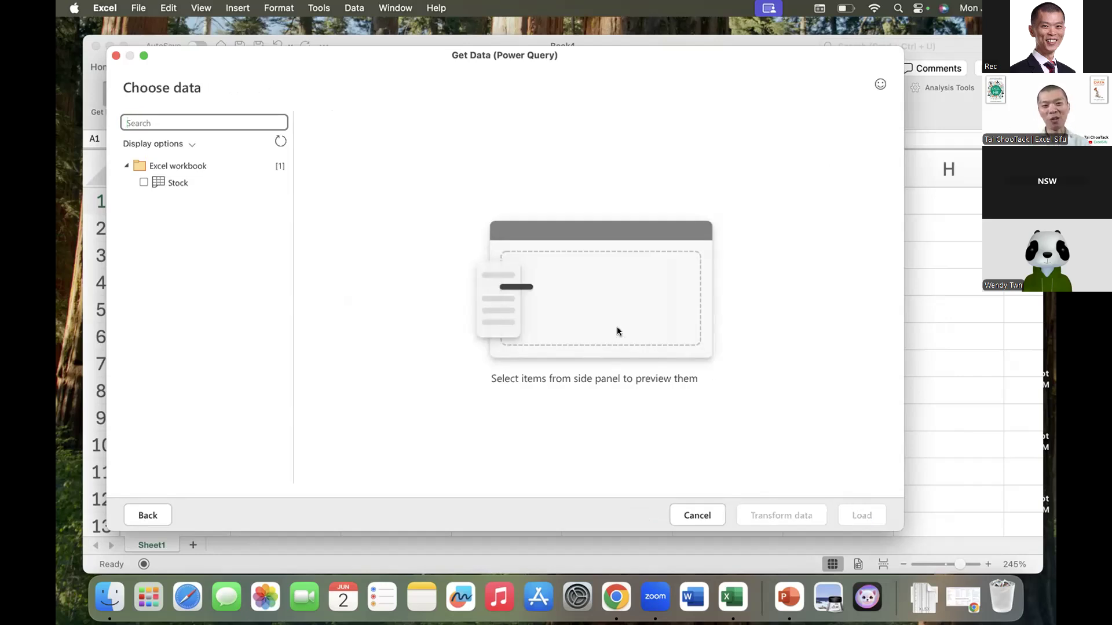
Select the Stock sheet, review its preview, and open it in the Power Query Editor for transformation.
{"action": "left_click", "coordinate": [143, 184]}
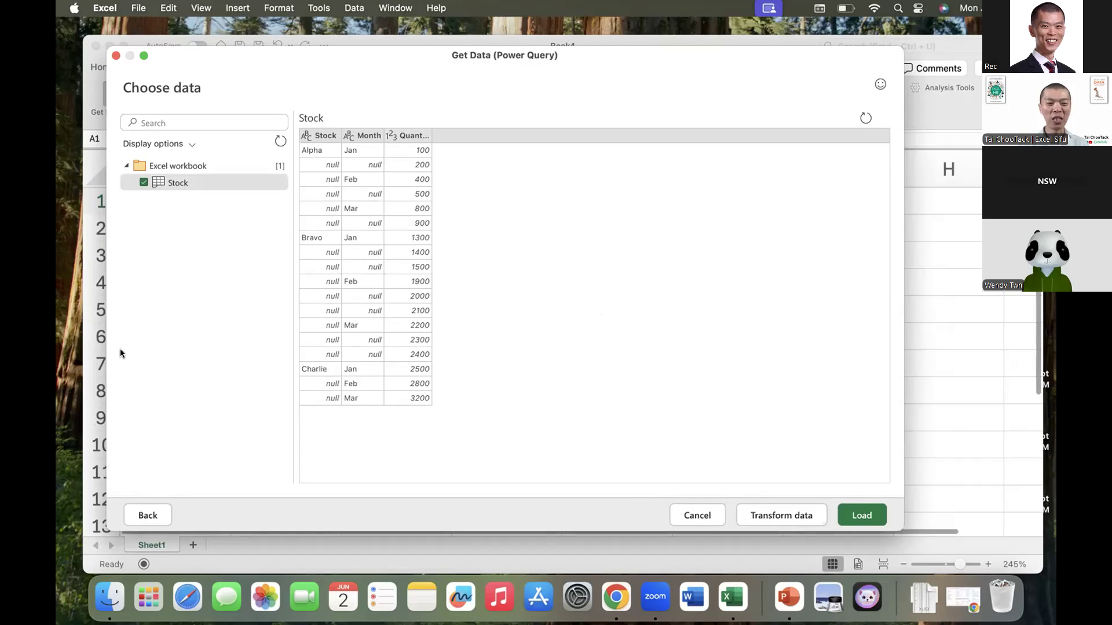
{"action": "mouse_move", "coordinate": [335, 156]}
{"action": "left_mouse_down"}
{"action": "mouse_move", "coordinate": [316, 223]}
{"action": "mouse_move", "coordinate": [342, 169]}
{"action": "mouse_move", "coordinate": [376, 171]}
{"action": "mouse_move", "coordinate": [386, 159]}
{"action": "mouse_move", "coordinate": [371, 196]}
{"action": "mouse_move", "coordinate": [385, 186]}
{"action": "left_mouse_up"}
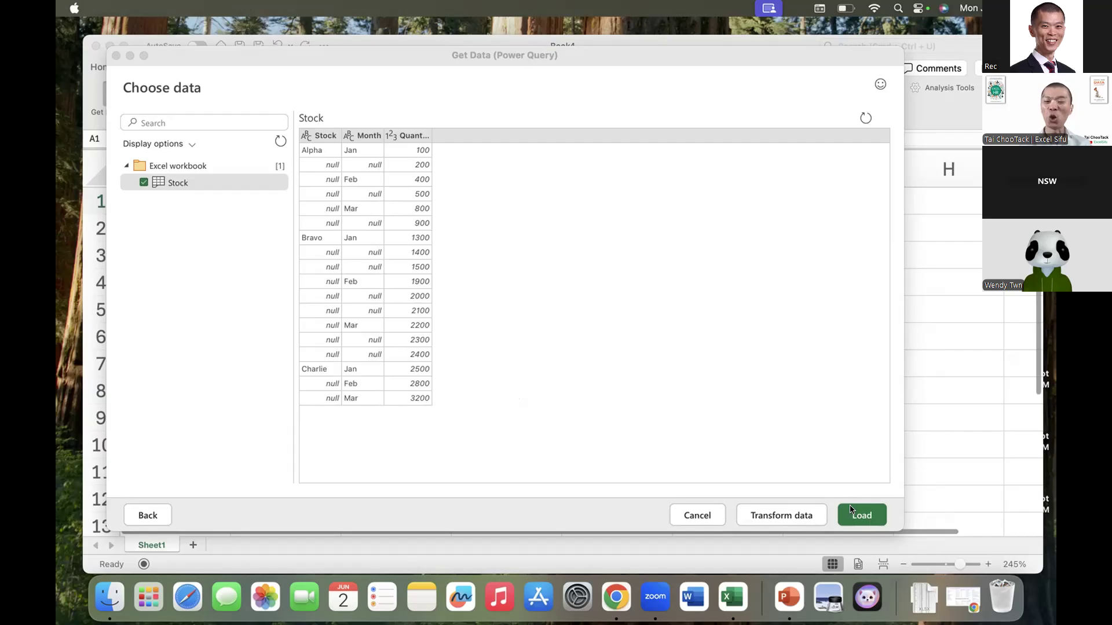
{"action": "left_click", "coordinate": [778, 516]}
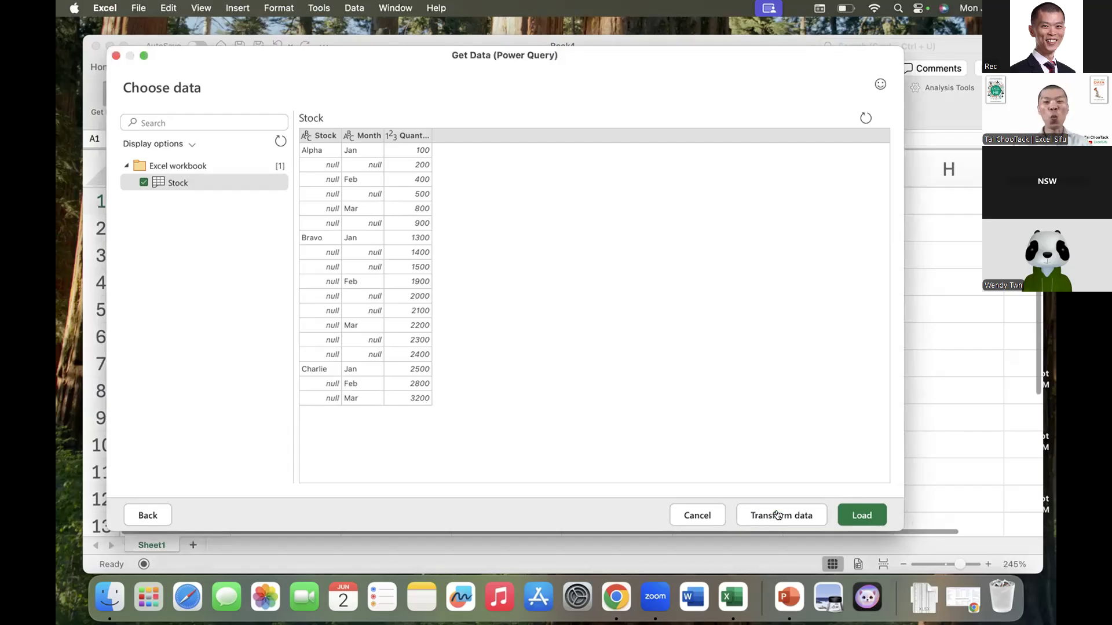
{"action": "left_click", "coordinate": [758, 513]}
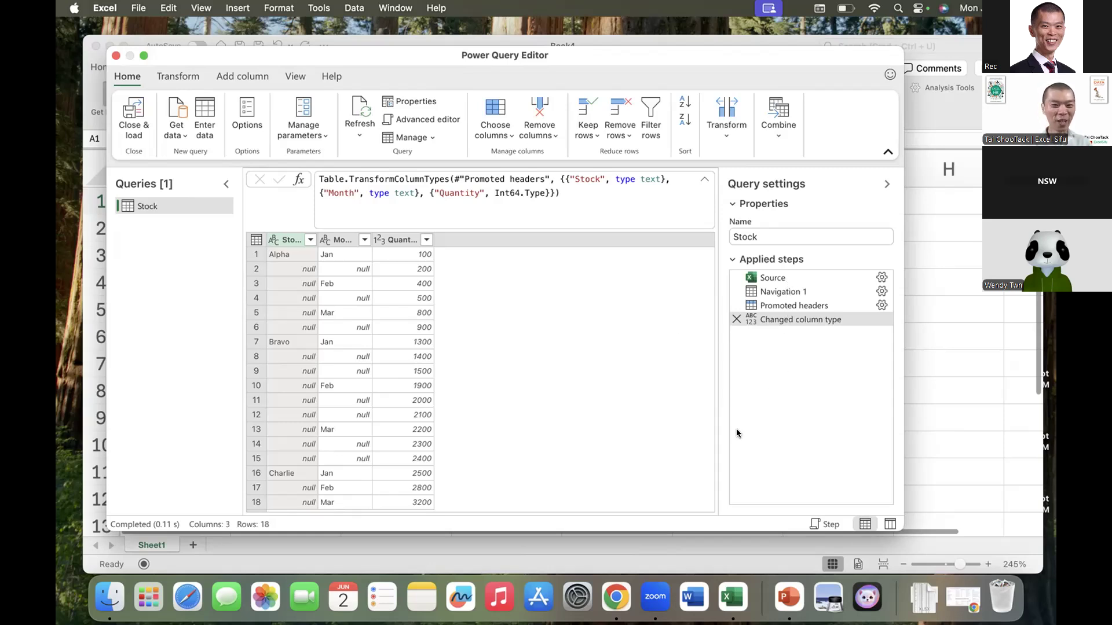
Examine the null cells beneath Alpha and Bravo in the query's Stock column.
{"action": "left_click", "coordinate": [297, 267]}
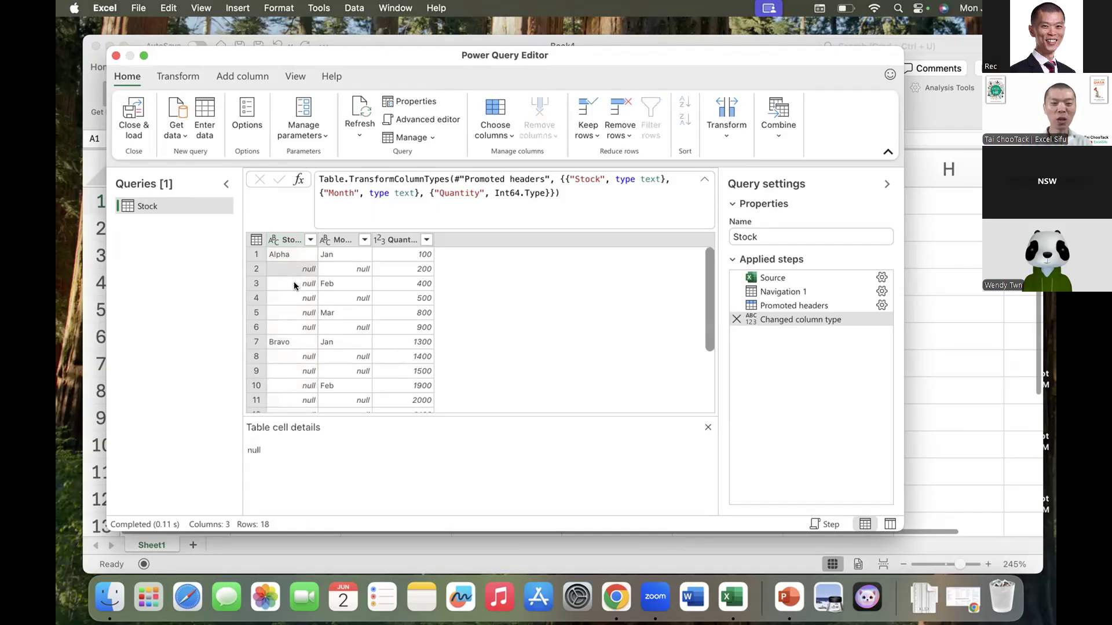
{"action": "left_click", "coordinate": [293, 300]}
{"action": "left_click", "coordinate": [293, 310]}
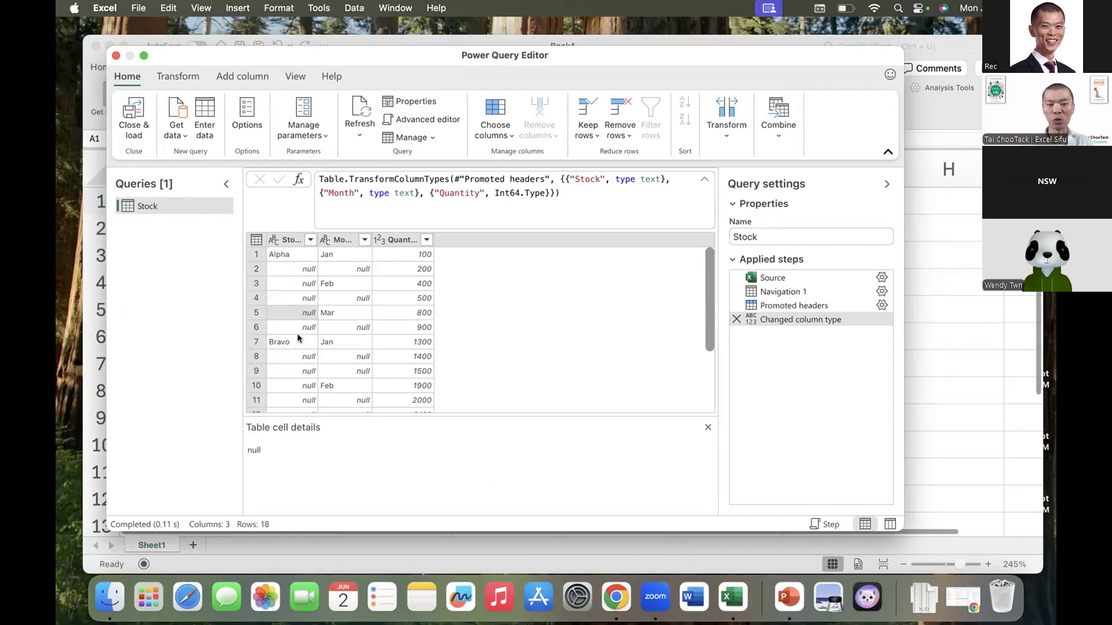
{"action": "mouse_move", "coordinate": [319, 258]}
{"action": "left_mouse_down"}
{"action": "mouse_move", "coordinate": [286, 291]}
{"action": "mouse_move", "coordinate": [290, 309]}
{"action": "mouse_move", "coordinate": [328, 289]}
{"action": "mouse_move", "coordinate": [295, 260]}
{"action": "mouse_move", "coordinate": [306, 330]}
{"action": "mouse_move", "coordinate": [307, 259]}
{"action": "mouse_move", "coordinate": [302, 324]}
{"action": "mouse_move", "coordinate": [323, 260]}
{"action": "mouse_move", "coordinate": [293, 321]}
{"action": "mouse_move", "coordinate": [305, 325]}
{"action": "left_mouse_up"}
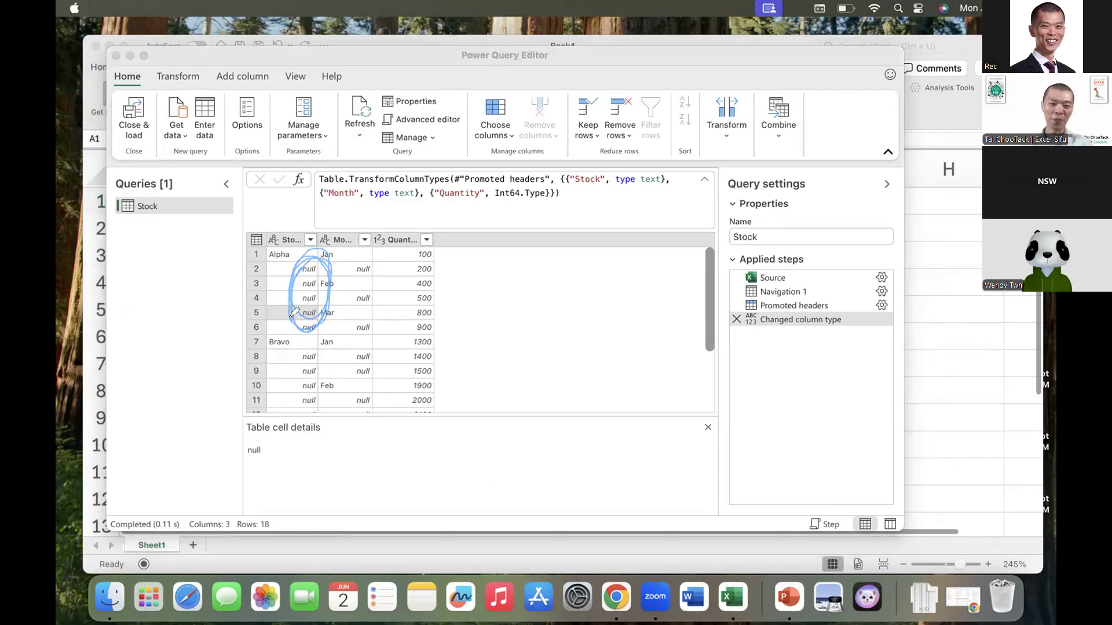
{"action": "mouse_move", "coordinate": [316, 268]}
{"action": "left_mouse_down"}
{"action": "mouse_move", "coordinate": [292, 321]}
{"action": "mouse_move", "coordinate": [320, 277]}
{"action": "mouse_move", "coordinate": [289, 282]}
{"action": "mouse_move", "coordinate": [327, 283]}
{"action": "mouse_move", "coordinate": [317, 253]}
{"action": "left_mouse_up"}
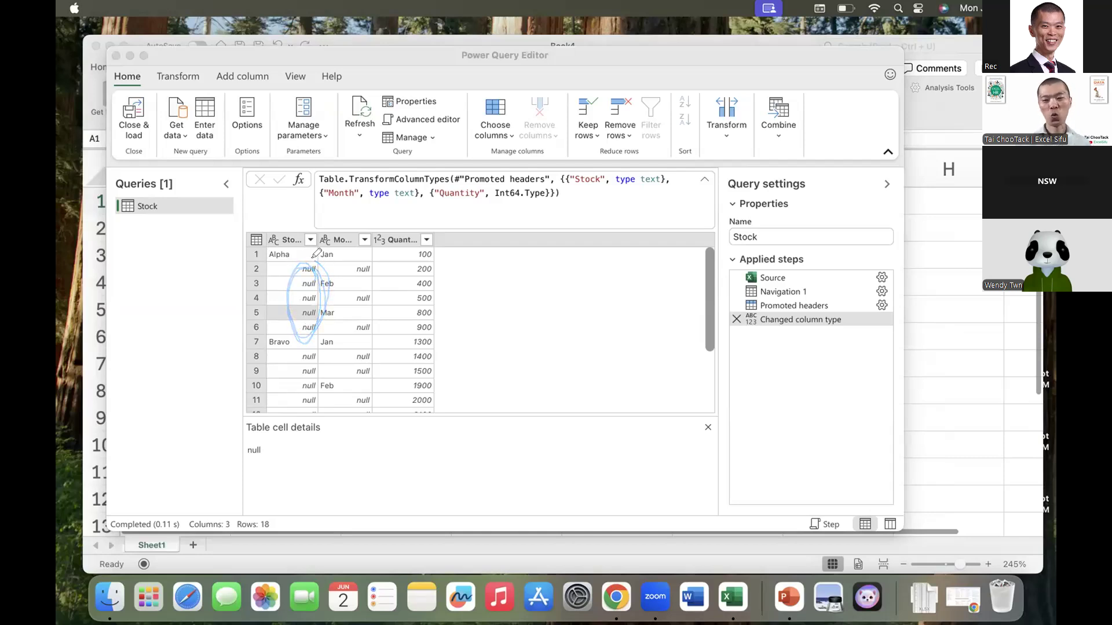
{"action": "mouse_move", "coordinate": [297, 251]}
{"action": "left_mouse_down"}
{"action": "mouse_move", "coordinate": [269, 251]}
{"action": "mouse_move", "coordinate": [289, 249]}
{"action": "left_mouse_up"}
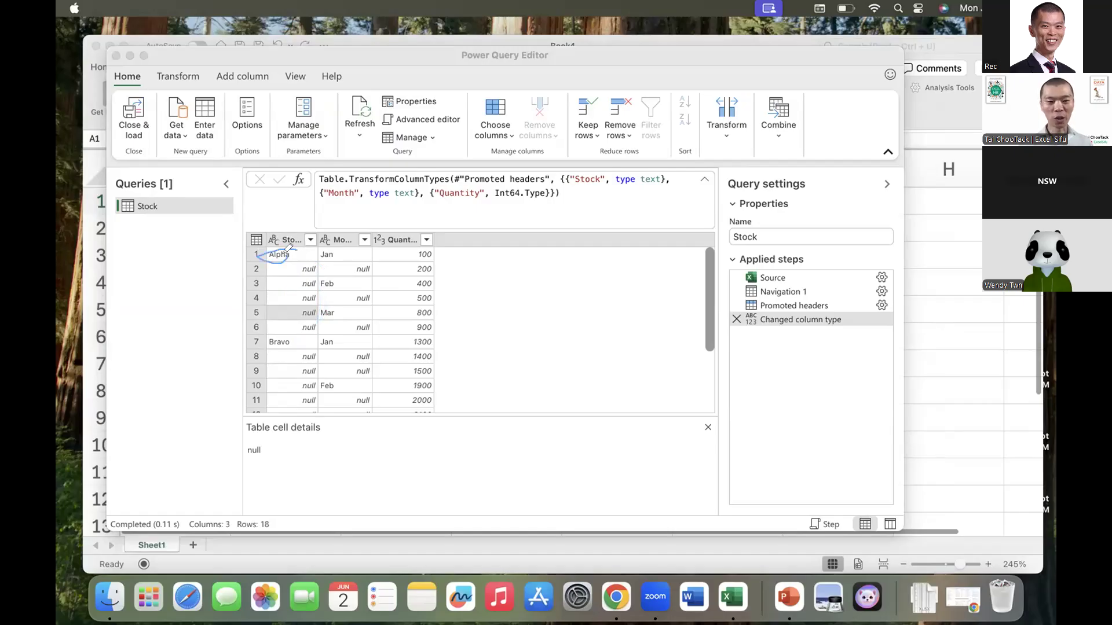
{"action": "left_click_drag", "start_coordinate": [274, 329], "coordinate": [281, 332]}
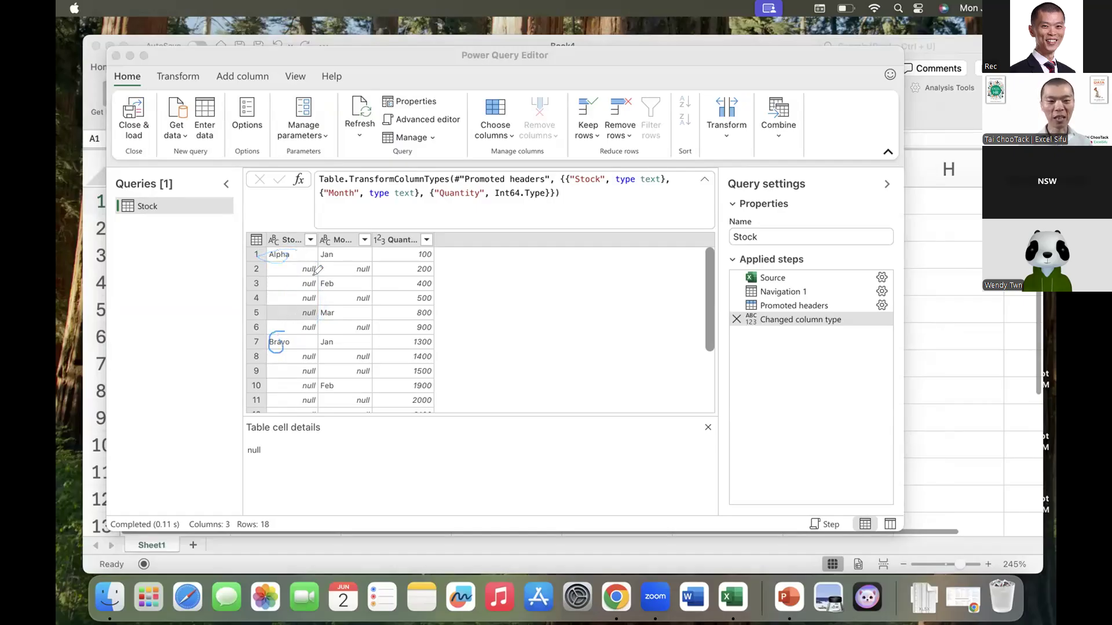
{"action": "mouse_move", "coordinate": [303, 279]}
{"action": "left_mouse_down"}
{"action": "mouse_move", "coordinate": [335, 286]}
{"action": "mouse_move", "coordinate": [294, 291]}
{"action": "mouse_move", "coordinate": [310, 262]}
{"action": "left_mouse_up"}
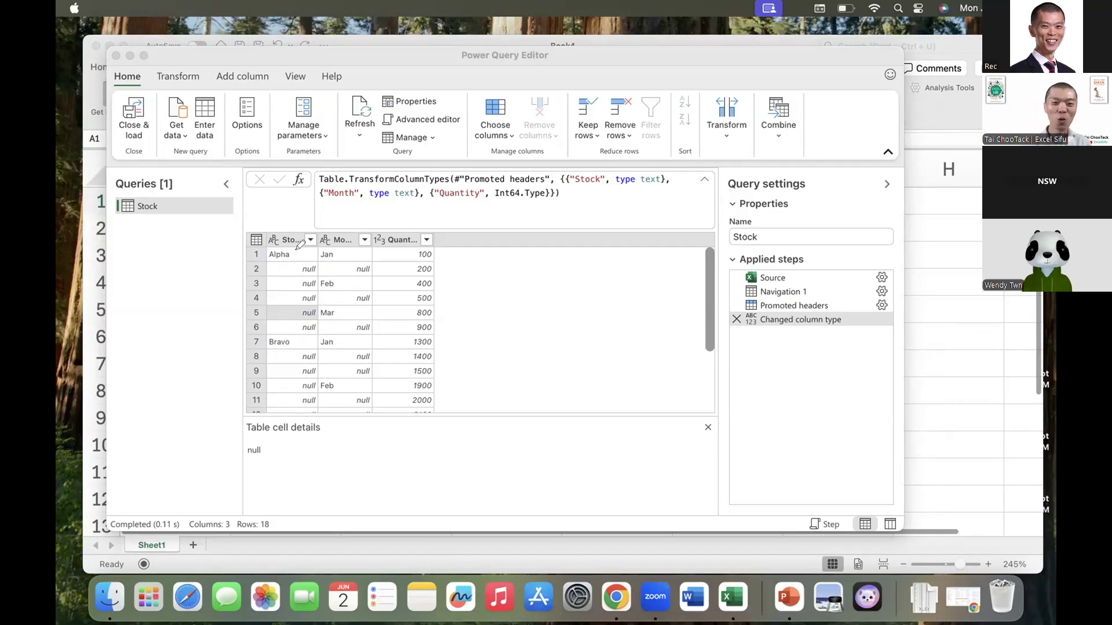
{"action": "mouse_move", "coordinate": [287, 242]}
{"action": "left_mouse_down"}
{"action": "mouse_move", "coordinate": [263, 260]}
{"action": "mouse_move", "coordinate": [277, 237]}
{"action": "mouse_move", "coordinate": [269, 272]}
{"action": "mouse_move", "coordinate": [279, 275]}
{"action": "mouse_move", "coordinate": [283, 260]}
{"action": "mouse_move", "coordinate": [282, 295]}
{"action": "mouse_move", "coordinate": [273, 289]}
{"action": "mouse_move", "coordinate": [294, 275]}
{"action": "mouse_move", "coordinate": [284, 306]}
{"action": "mouse_move", "coordinate": [286, 291]}
{"action": "left_mouse_up"}
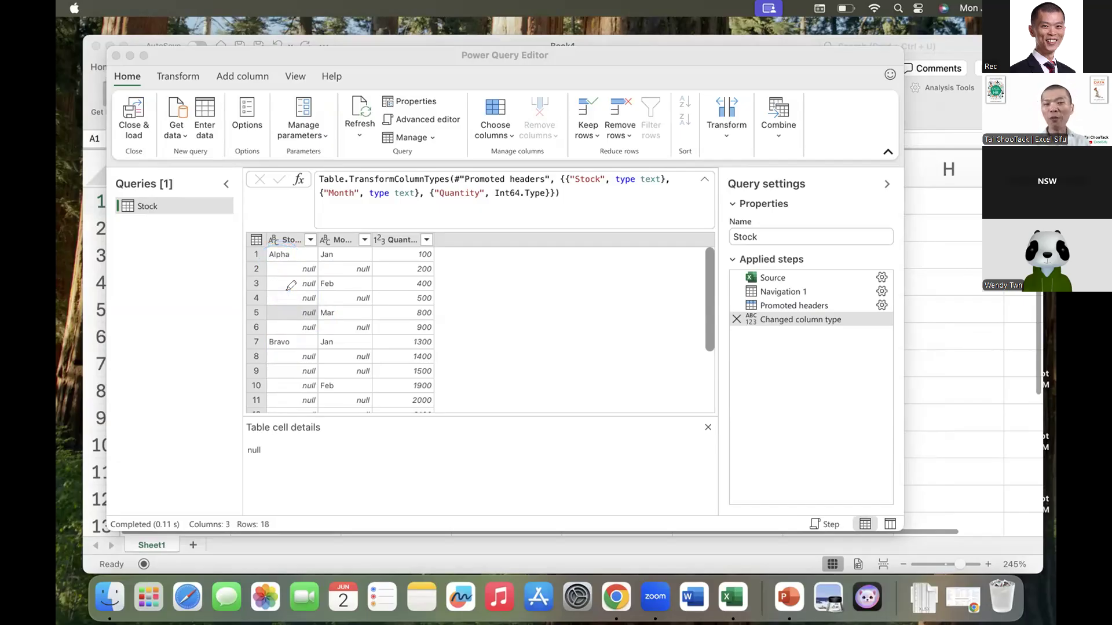
{"action": "mouse_move", "coordinate": [283, 233]}
{"action": "left_mouse_down"}
{"action": "mouse_move", "coordinate": [312, 253]}
{"action": "mouse_move", "coordinate": [324, 227]}
{"action": "mouse_move", "coordinate": [307, 253]}
{"action": "mouse_move", "coordinate": [313, 217]}
{"action": "mouse_move", "coordinate": [283, 224]}
{"action": "left_mouse_up"}
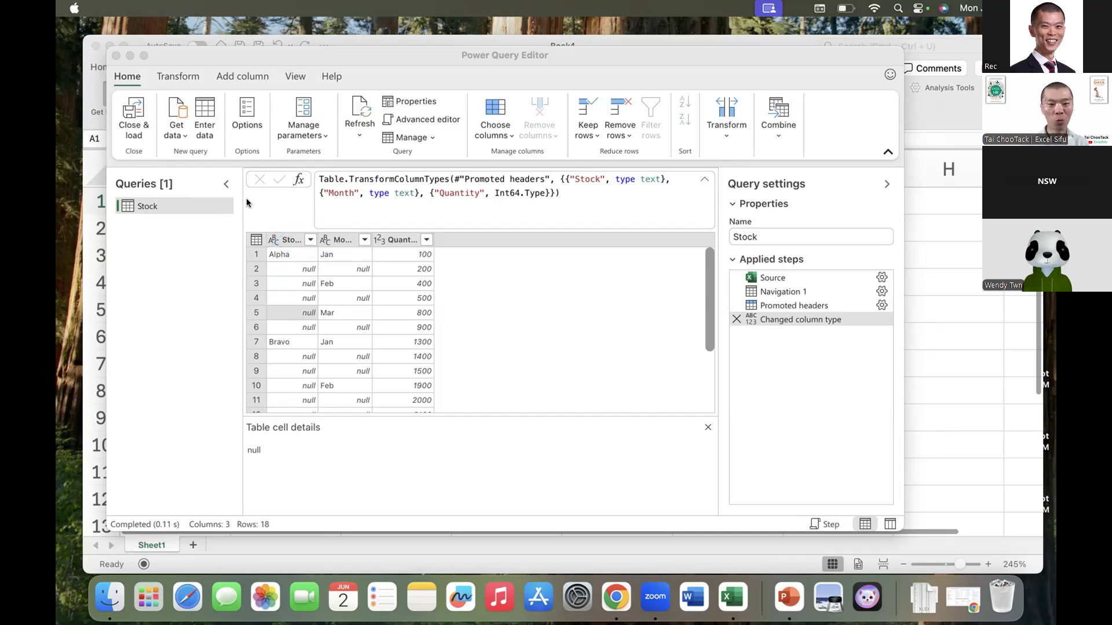
Fill down the null cells in the Stock and Month columns together.
{"action": "left_click", "coordinate": [293, 240]}
{"action": "left_click", "coordinate": [292, 239]}
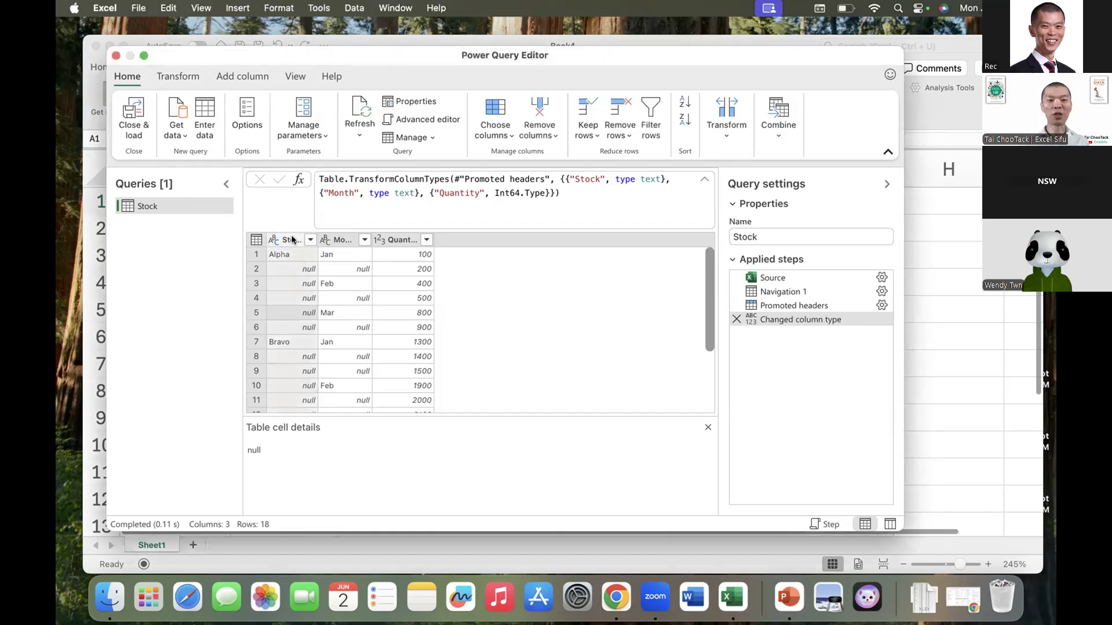
{"action": "left_click", "coordinate": [350, 239], "text": "shift"}
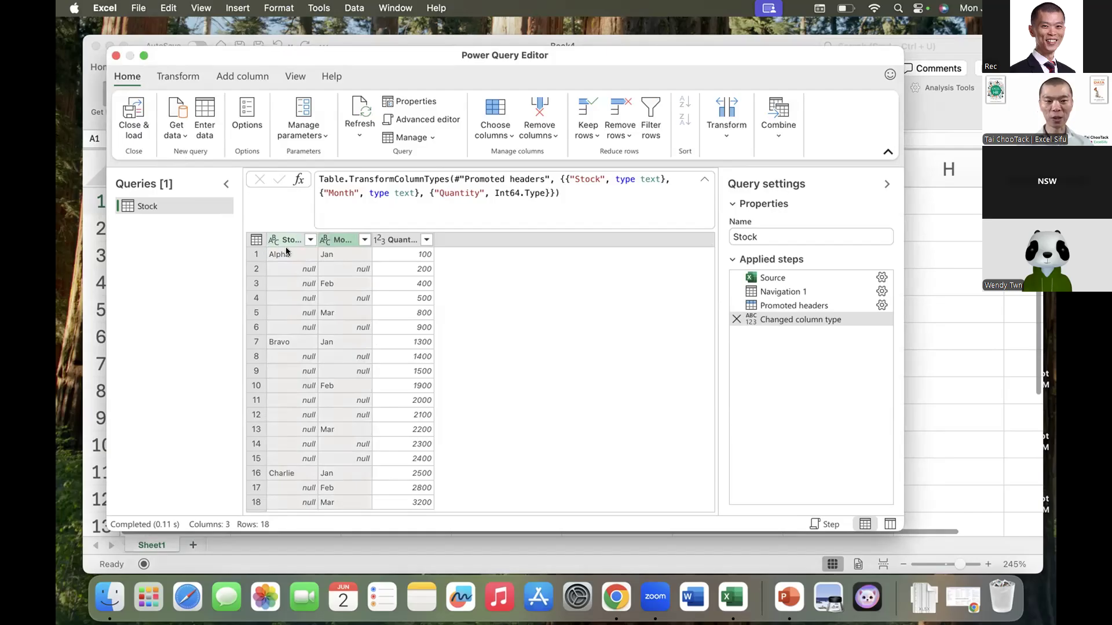
{"action": "right_click", "coordinate": [351, 242]}
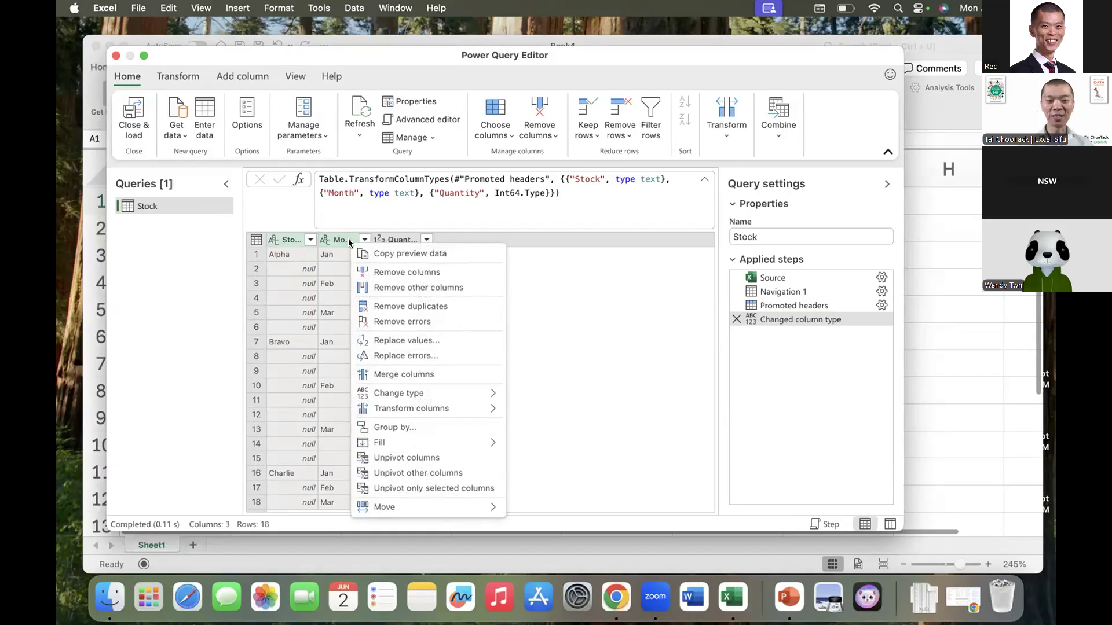
{"action": "mouse_move", "coordinate": [399, 443]}
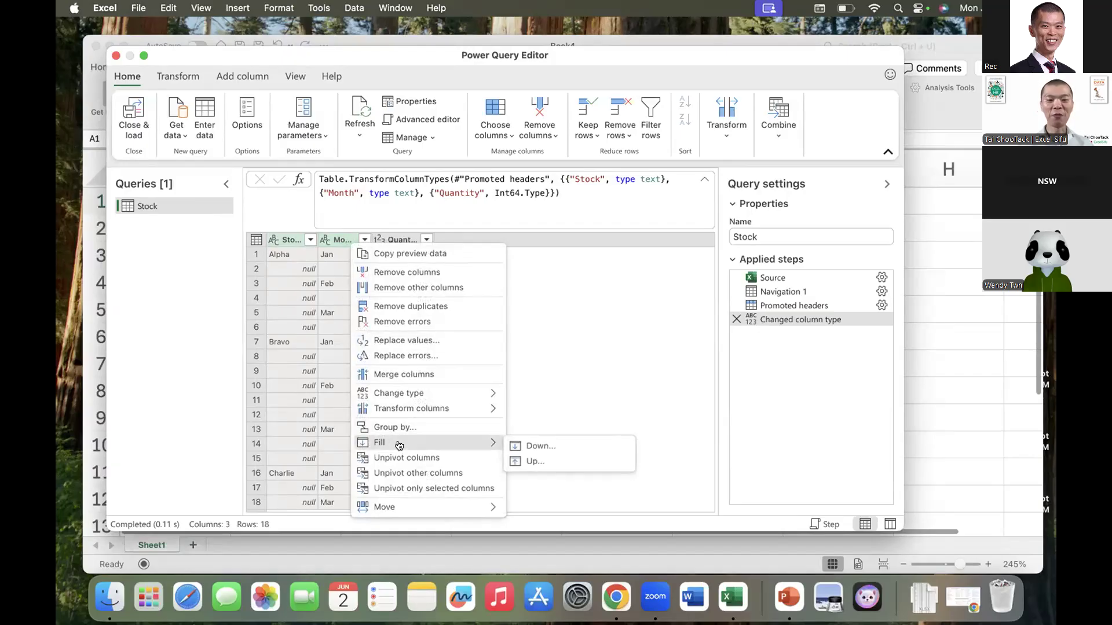
{"action": "left_click", "coordinate": [530, 446]}
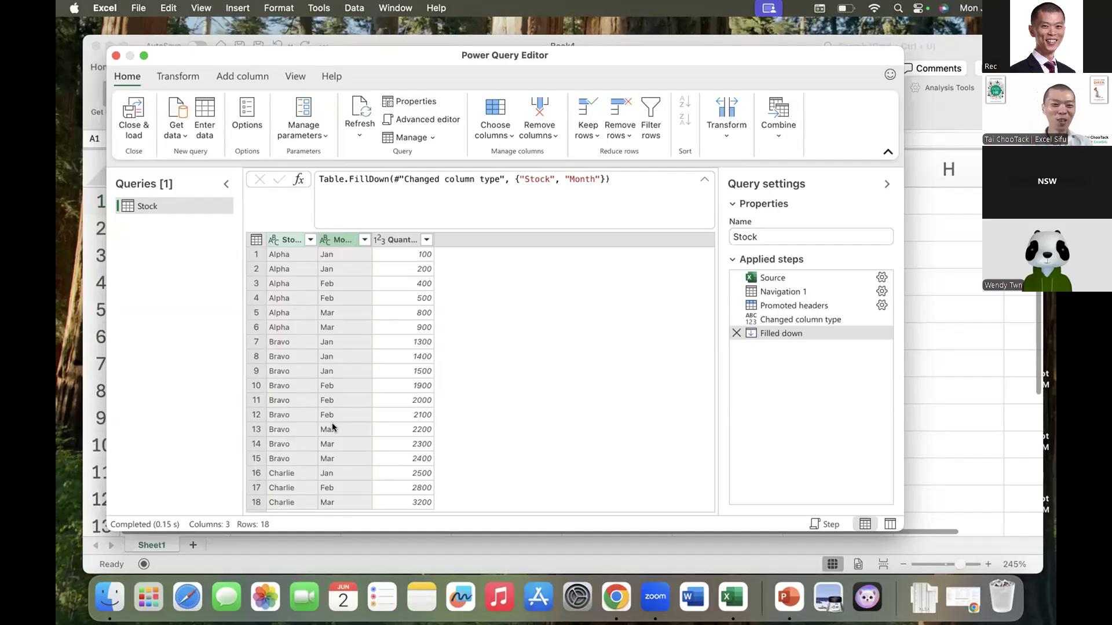
Close the Power Query Editor and load the filled-down Stock query into the workbook as a table.
{"action": "left_click", "coordinate": [307, 337]}
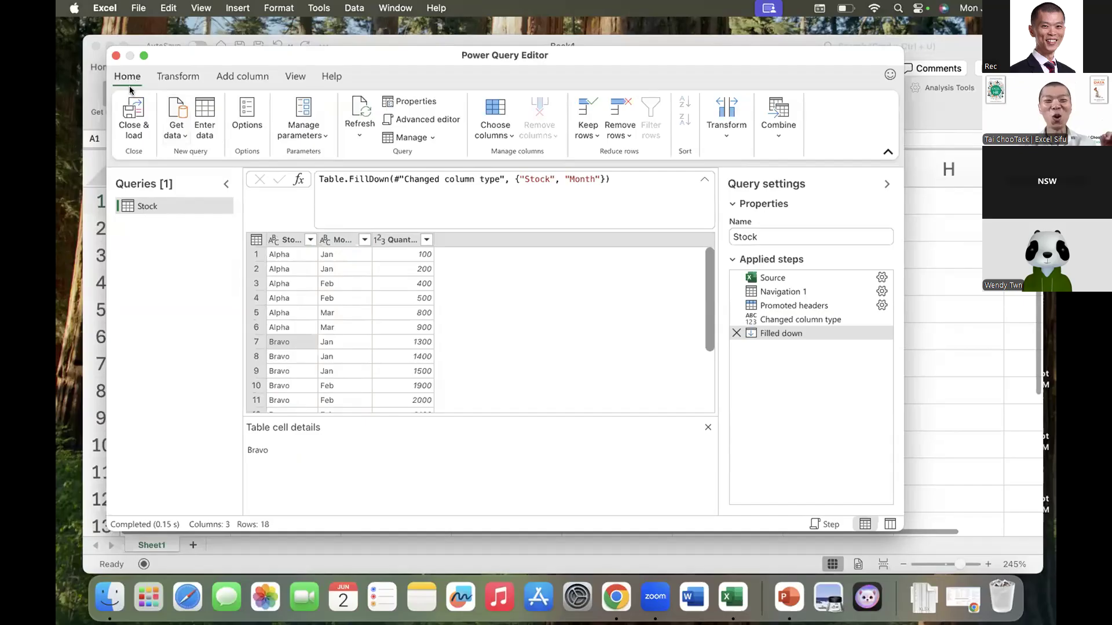
{"action": "left_click", "coordinate": [133, 117]}
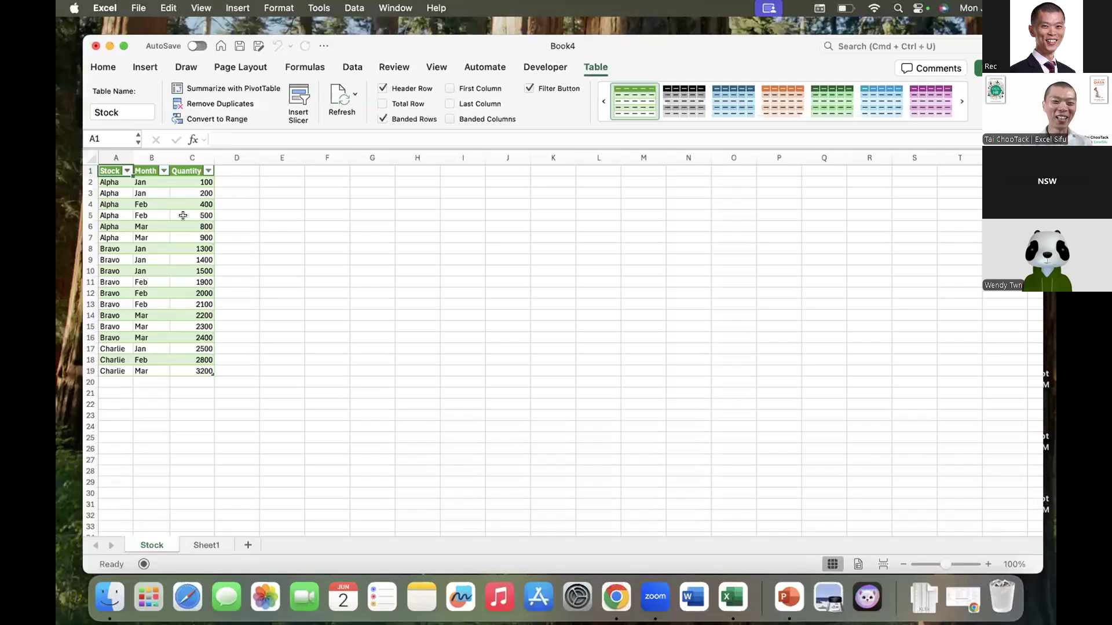
{"action": "scroll", "coordinate": [182, 223], "scroll_direction": "up", "scroll_amount": 5}
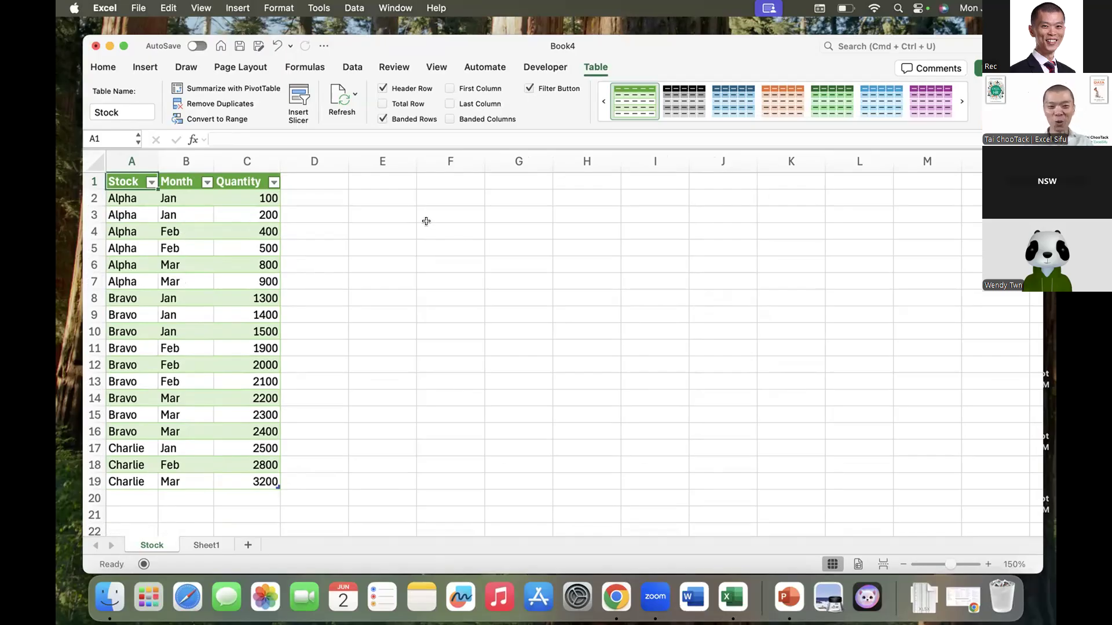
Enter the notes "change the source", "from V1" and "to V2" in cells E3 to E5 beside the table.
{"action": "left_click", "coordinate": [400, 210]}
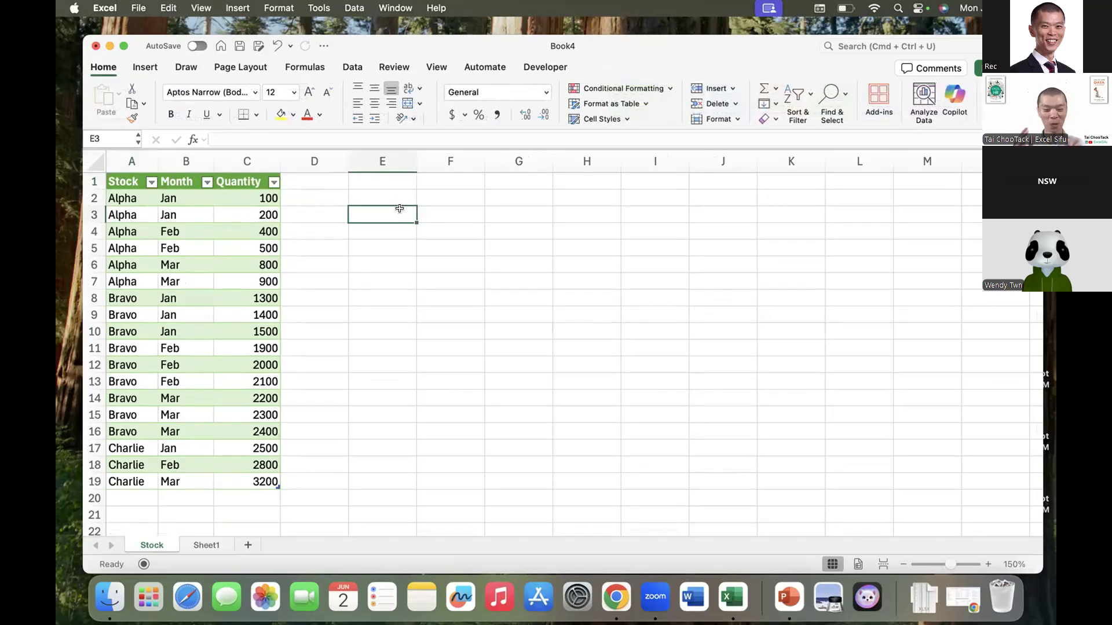
{"action": "type", "text": "cha"}
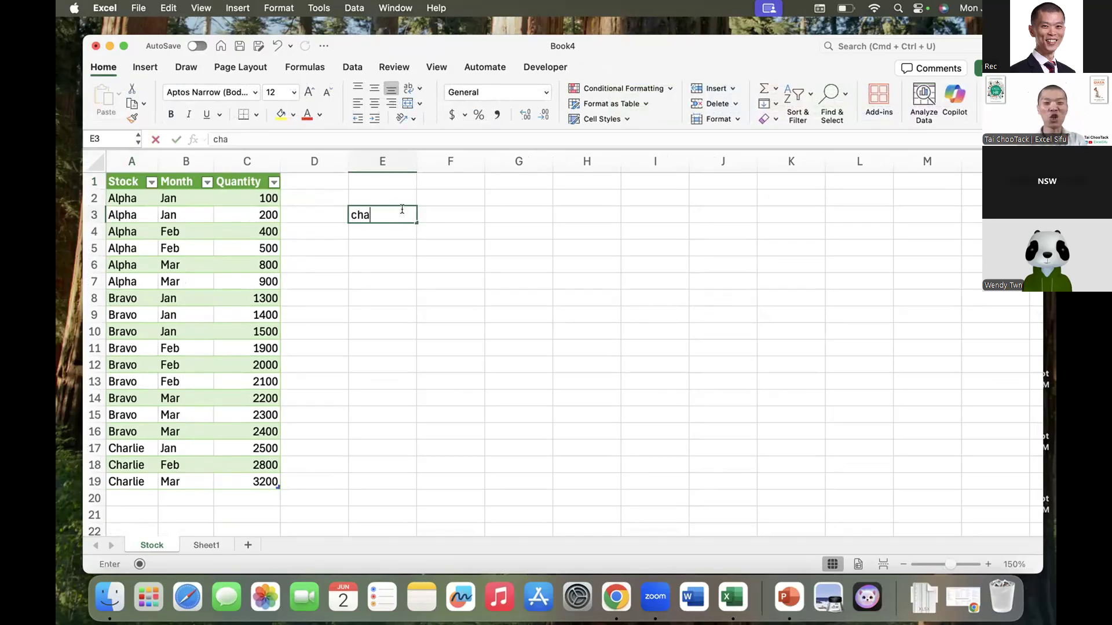
{"action": "type", "text": "nge the source"}
{"action": "key", "text": "Return"}
{"action": "type", "text": "from V1"}
{"action": "key", "text": "Return"}
{"action": "type", "text": "to V2"}
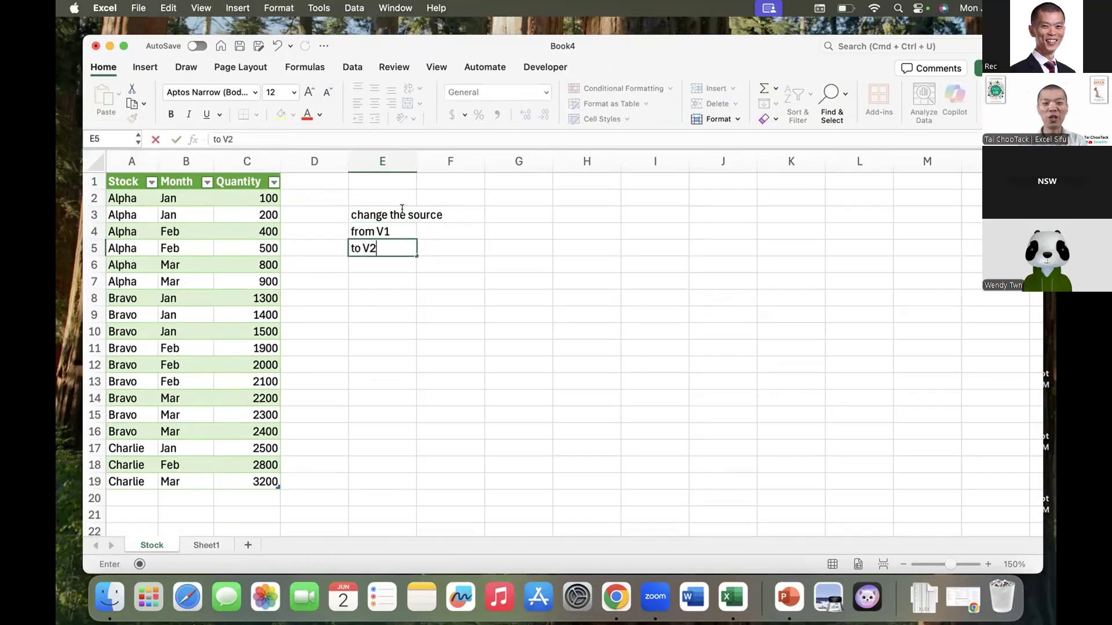
{"action": "key", "text": "Return"}
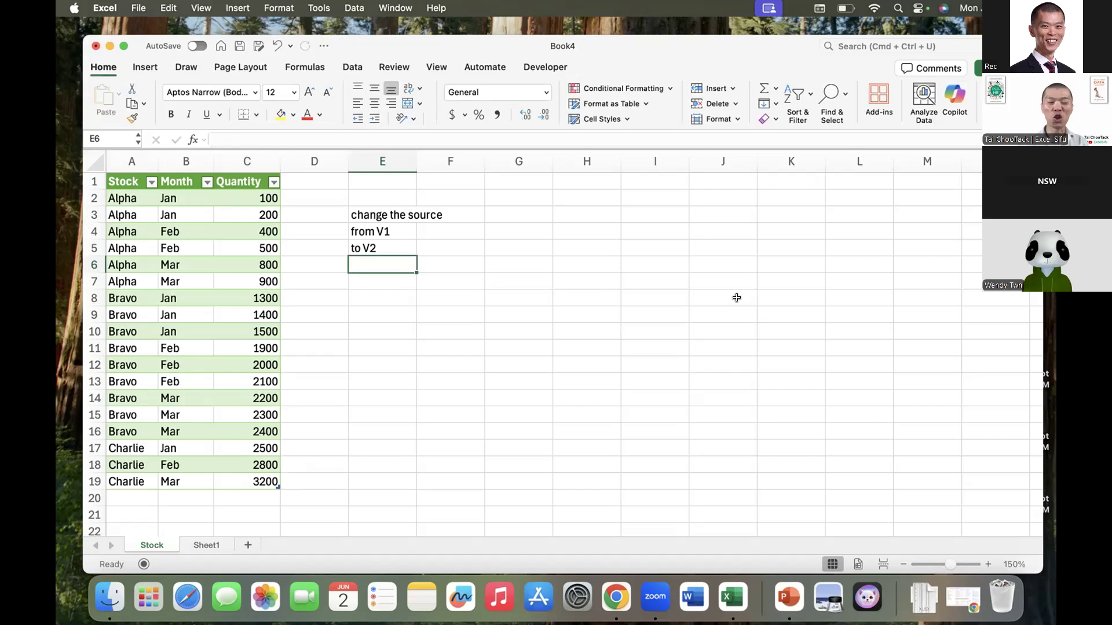
Add the instruction type "done" in the chat in cell E8.
{"action": "left_click", "coordinate": [365, 288]}
{"action": "key", "text": "Down"}
{"action": "type", "text": "type \"done\" in the chat"}
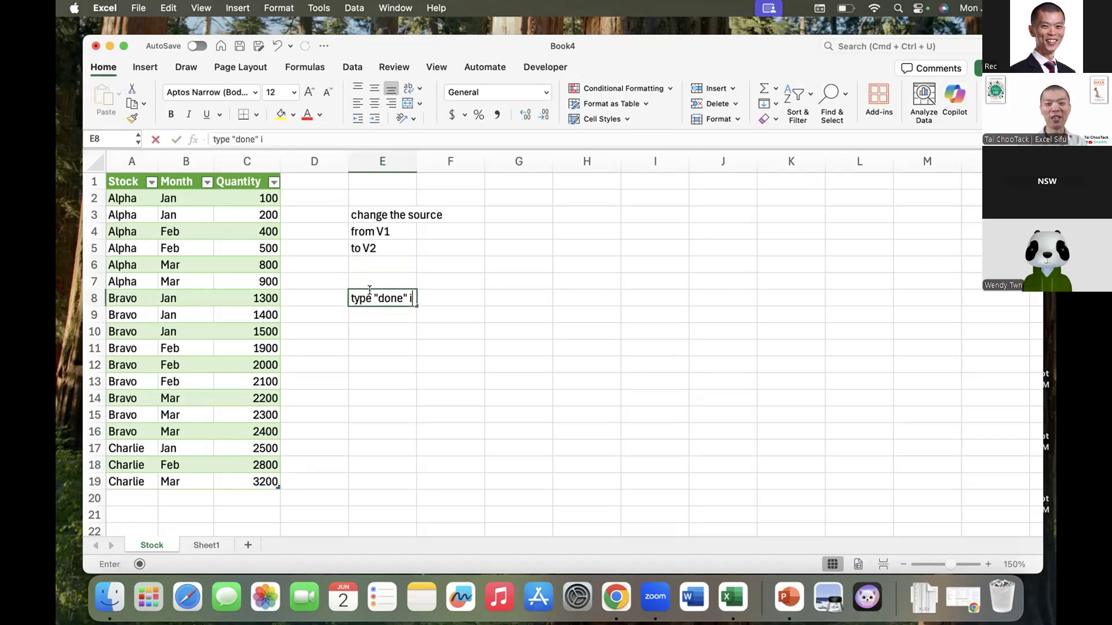
{"action": "key", "text": "Return"}
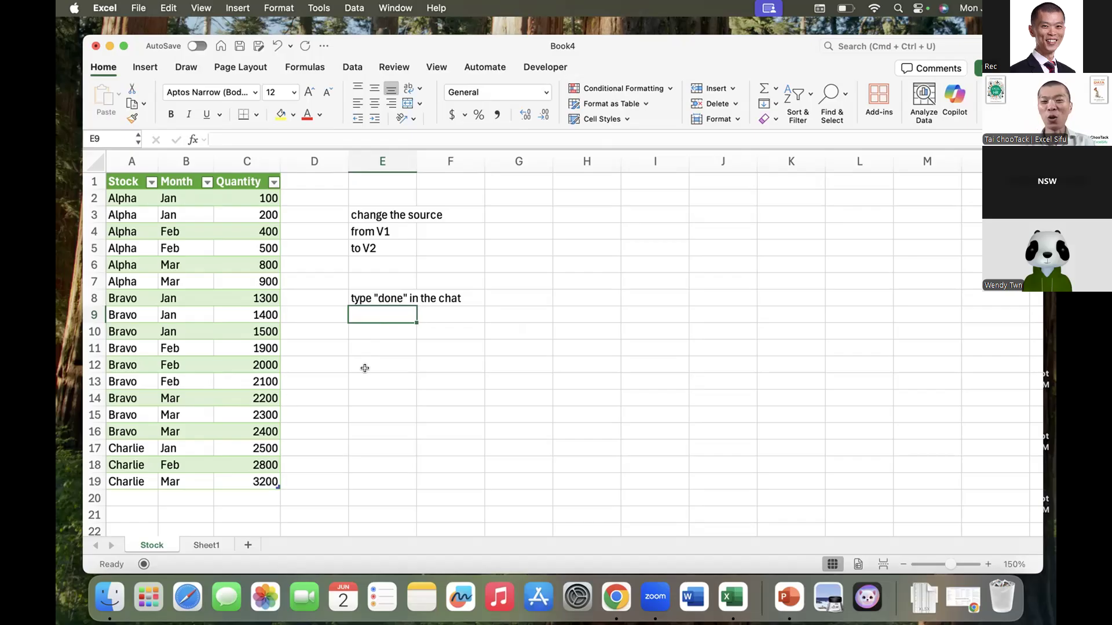
Reopen the Stock query in the Power Query Editor and reposition the editor window so its applied steps are fully accessible.
{"action": "left_click", "coordinate": [390, 232]}
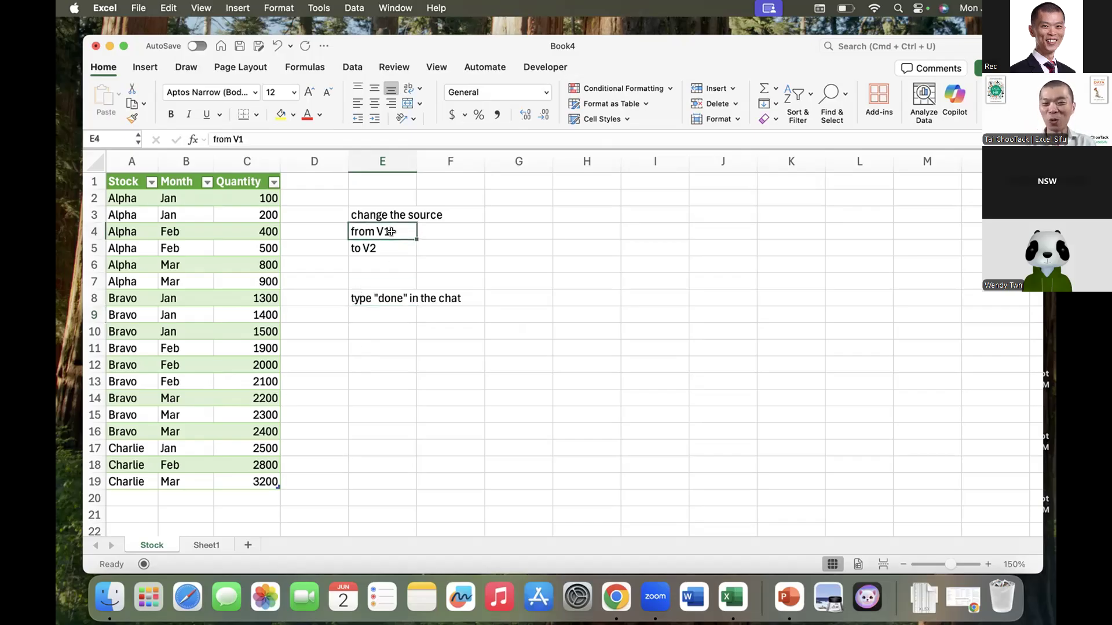
{"action": "left_click", "coordinate": [385, 248]}
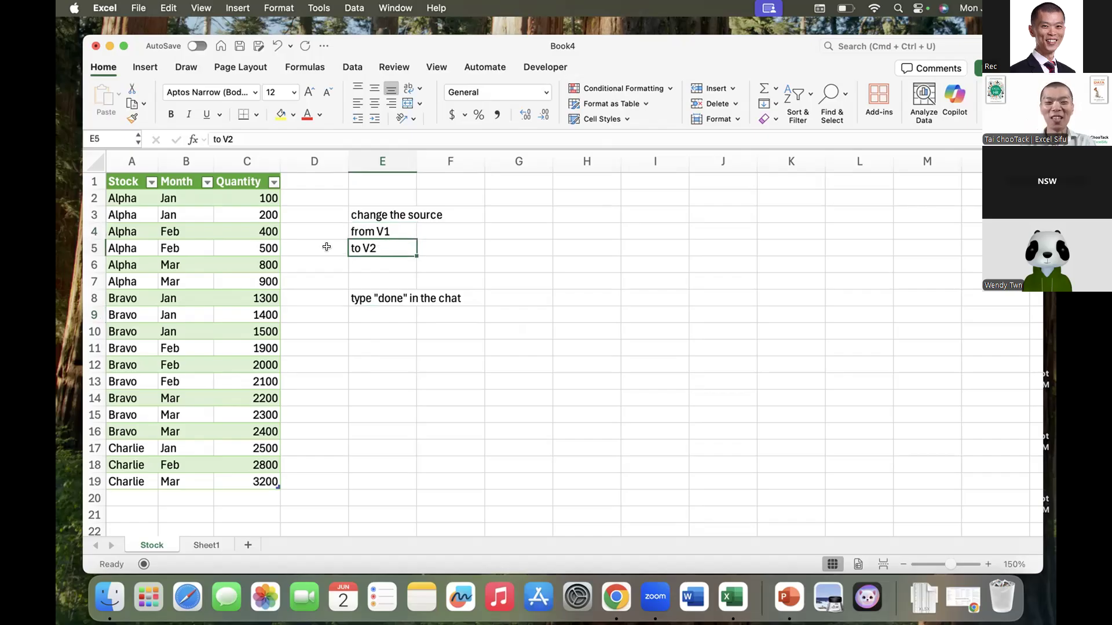
{"action": "left_click", "coordinate": [236, 244]}
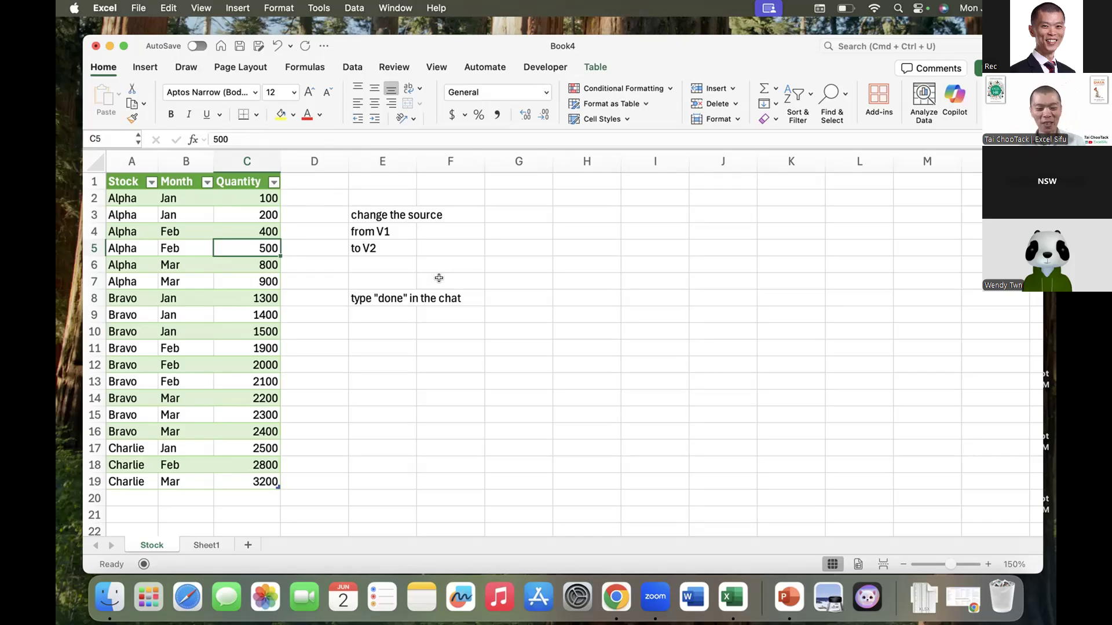
{"action": "key", "text": "alt+F12"}
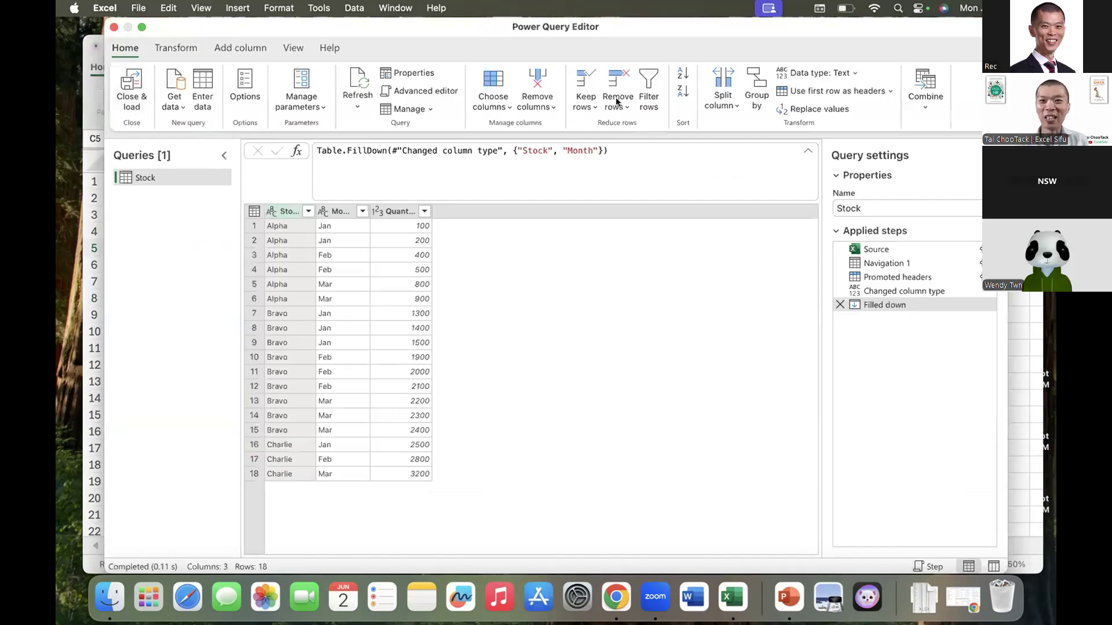
{"action": "left_click_drag", "start_coordinate": [657, 26], "coordinate": [637, 24]}
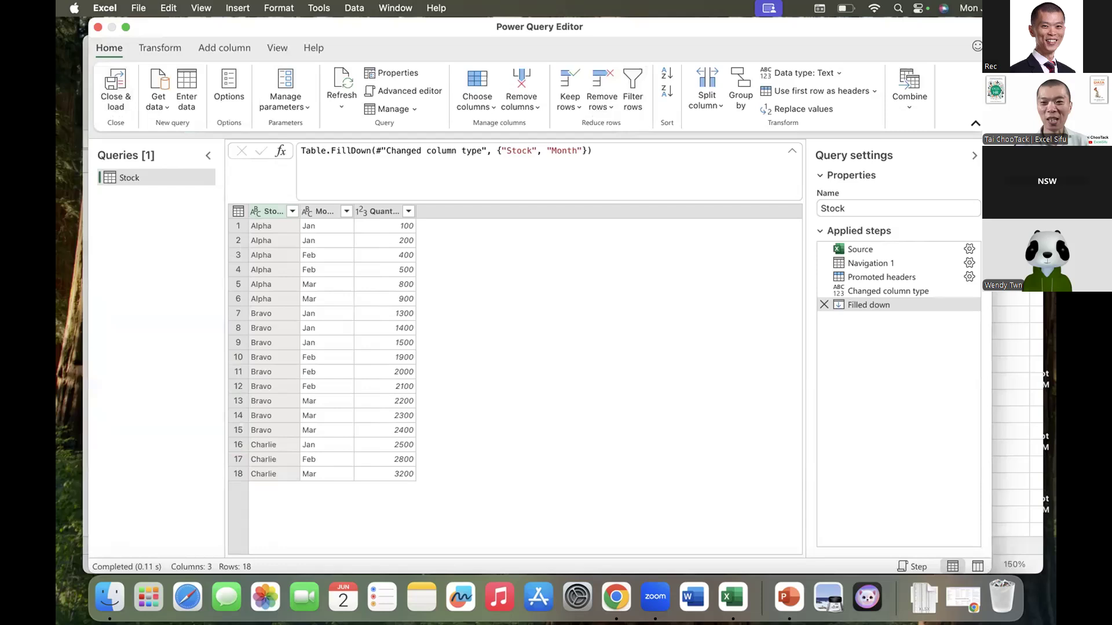
{"action": "left_click_drag", "start_coordinate": [871, 24], "coordinate": [871, 47]}
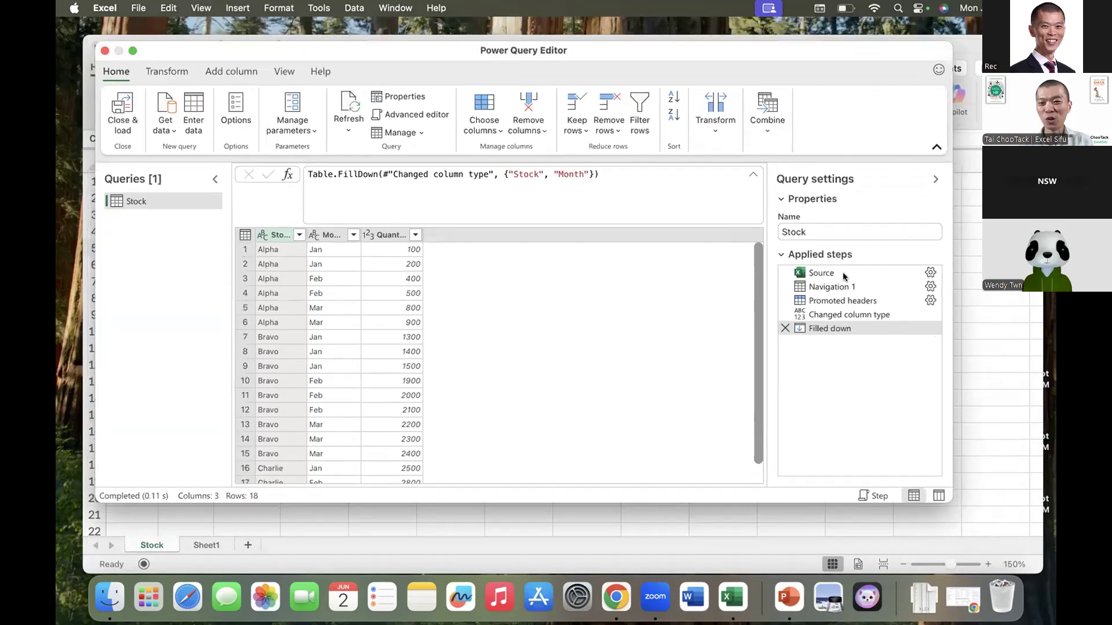
Change the query's Source step to Stock Record V2.xlsx in the Unmerge and Fill Down folder.
{"action": "mouse_move", "coordinate": [843, 272]}
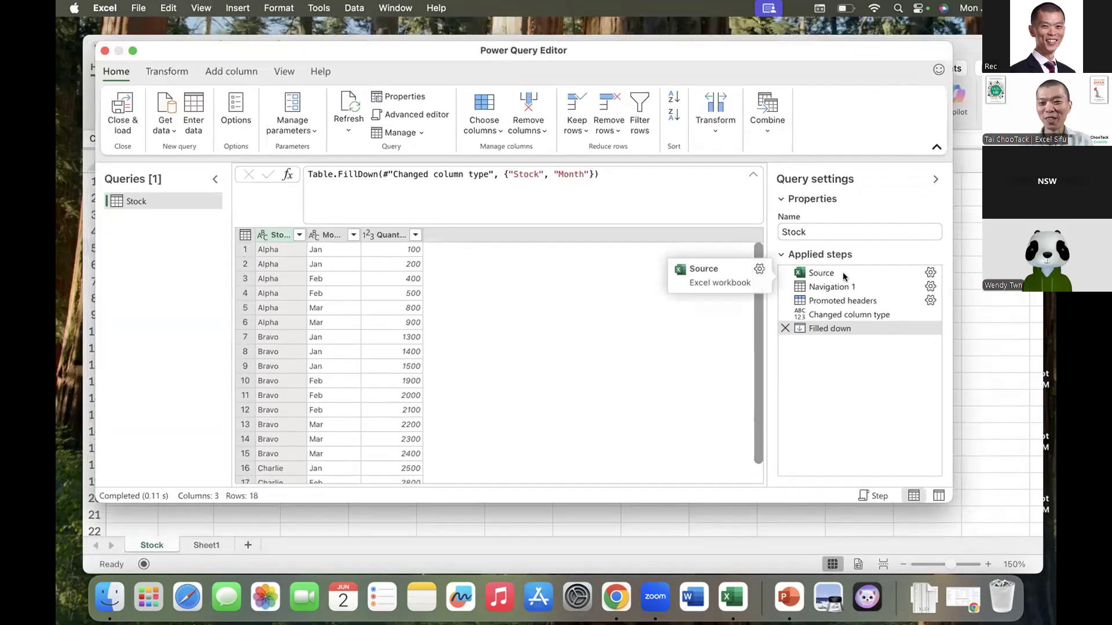
{"action": "left_click", "coordinate": [929, 274]}
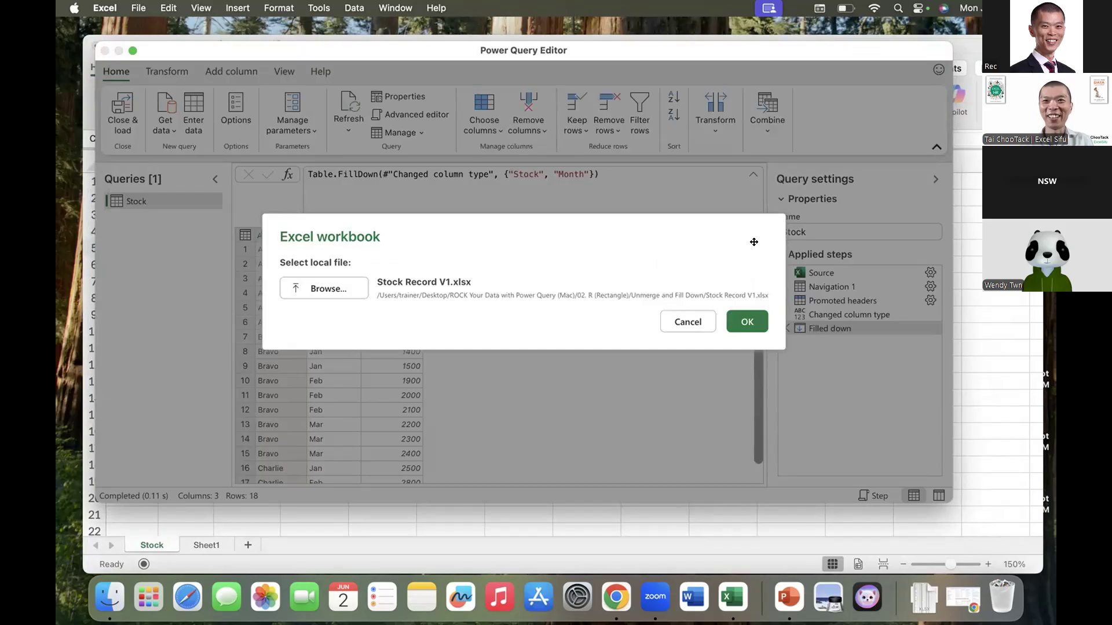
{"action": "left_click", "coordinate": [338, 288]}
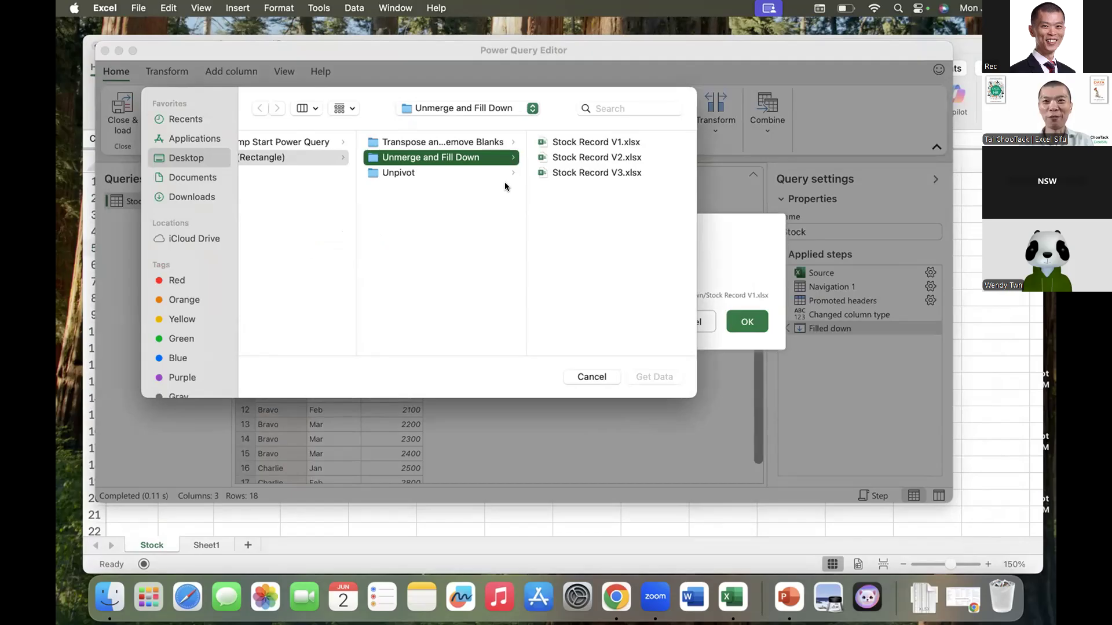
{"action": "left_click", "coordinate": [595, 161]}
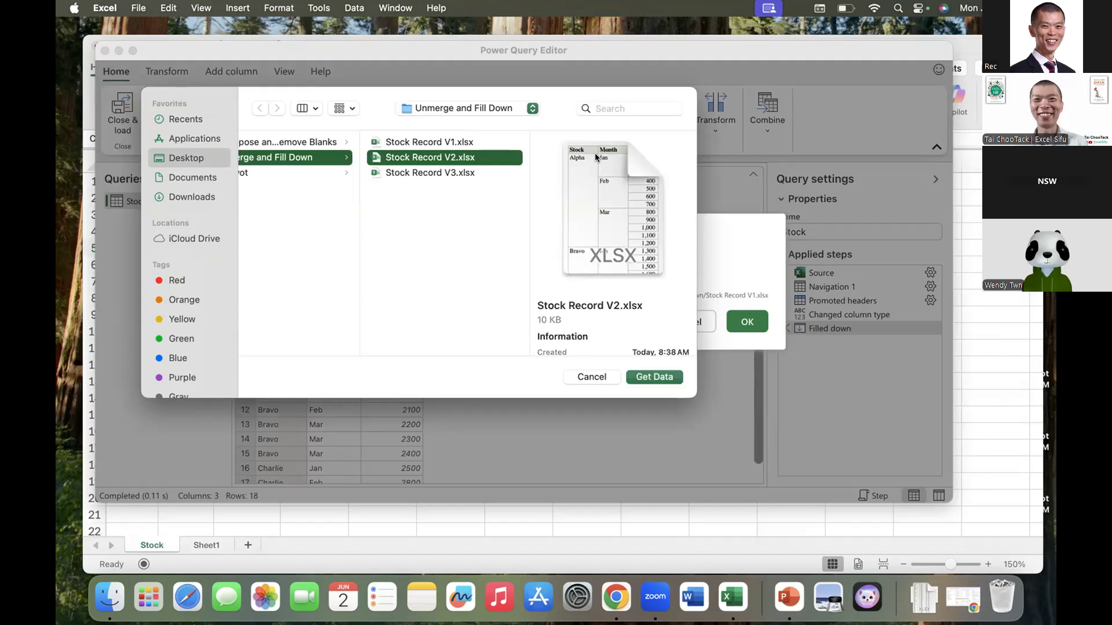
{"action": "left_click", "coordinate": [652, 377]}
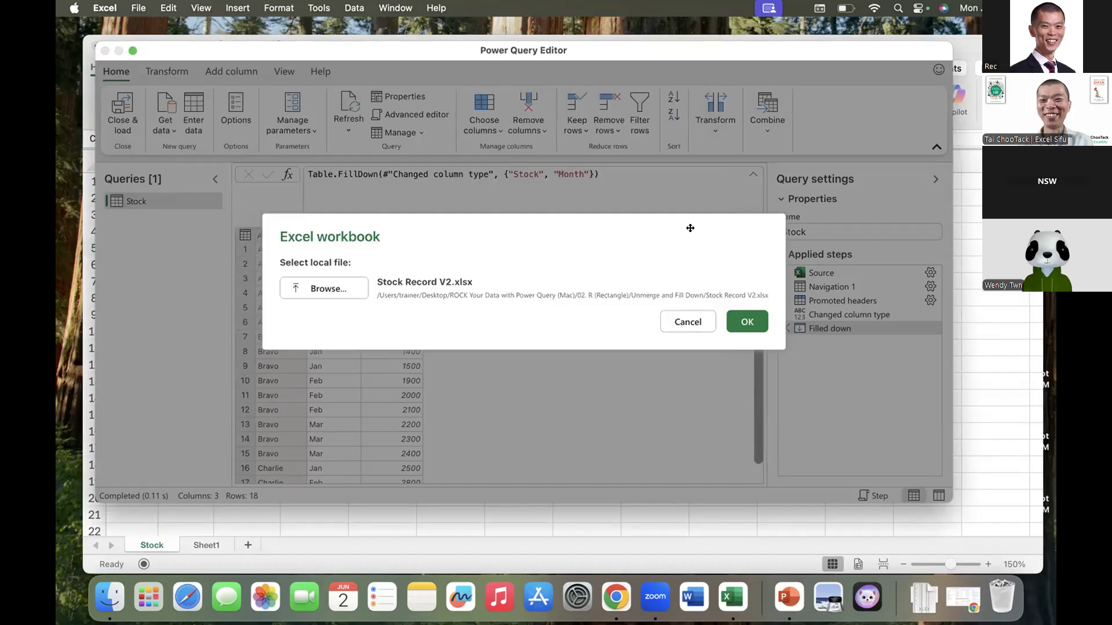
{"action": "left_click", "coordinate": [743, 324]}
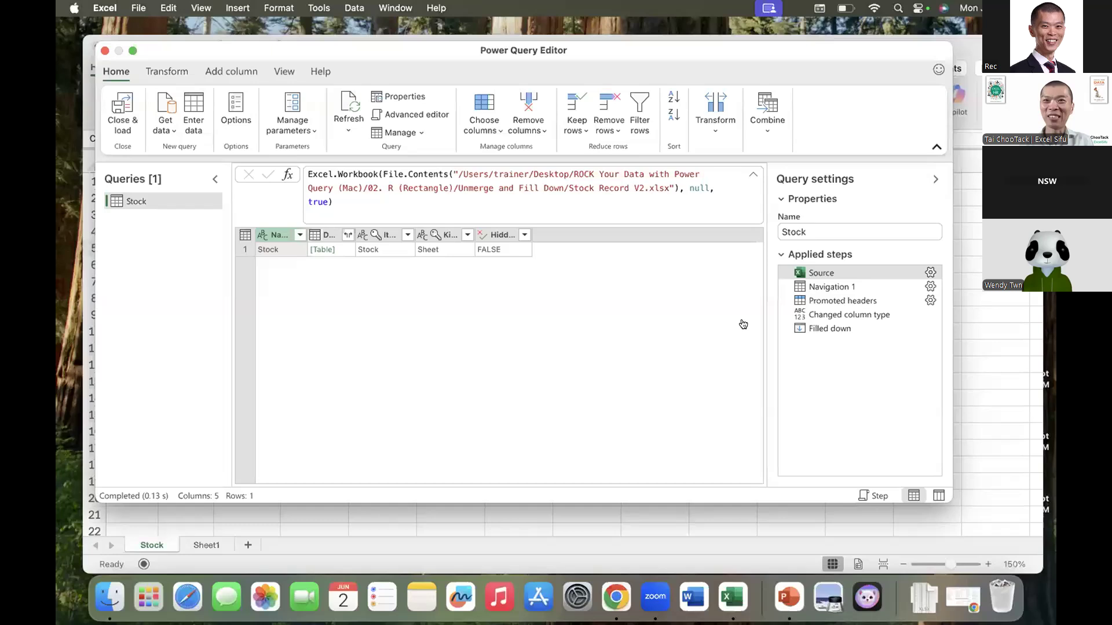
Check the applied steps from Navigation 1 through Filled down, then load the updated query and review the Stock table.
{"action": "left_click", "coordinate": [825, 286]}
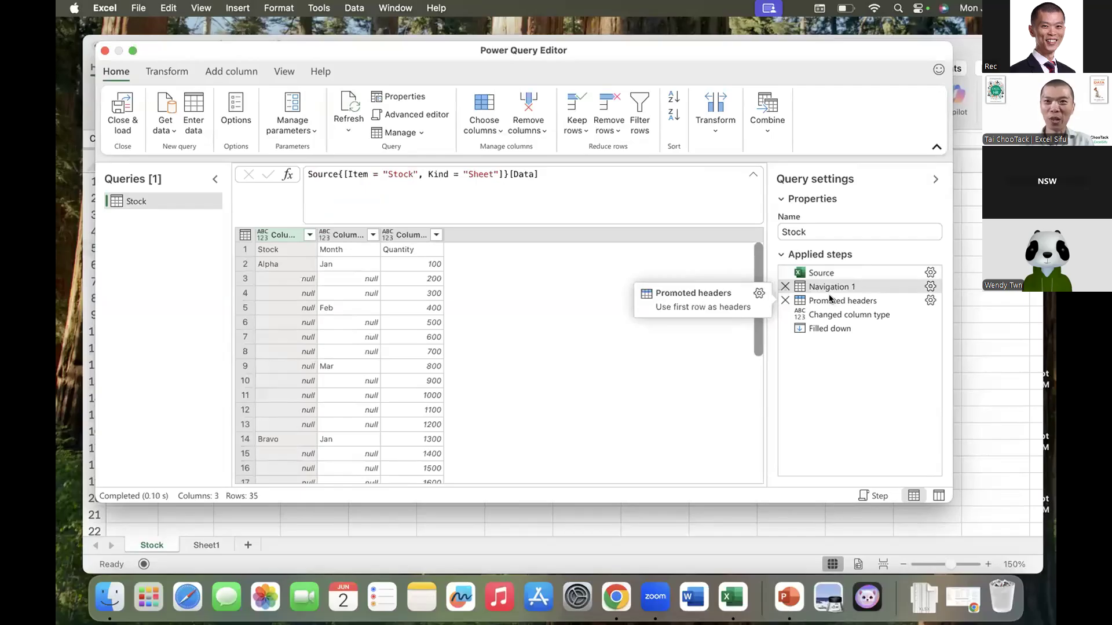
{"action": "left_click", "coordinate": [830, 299]}
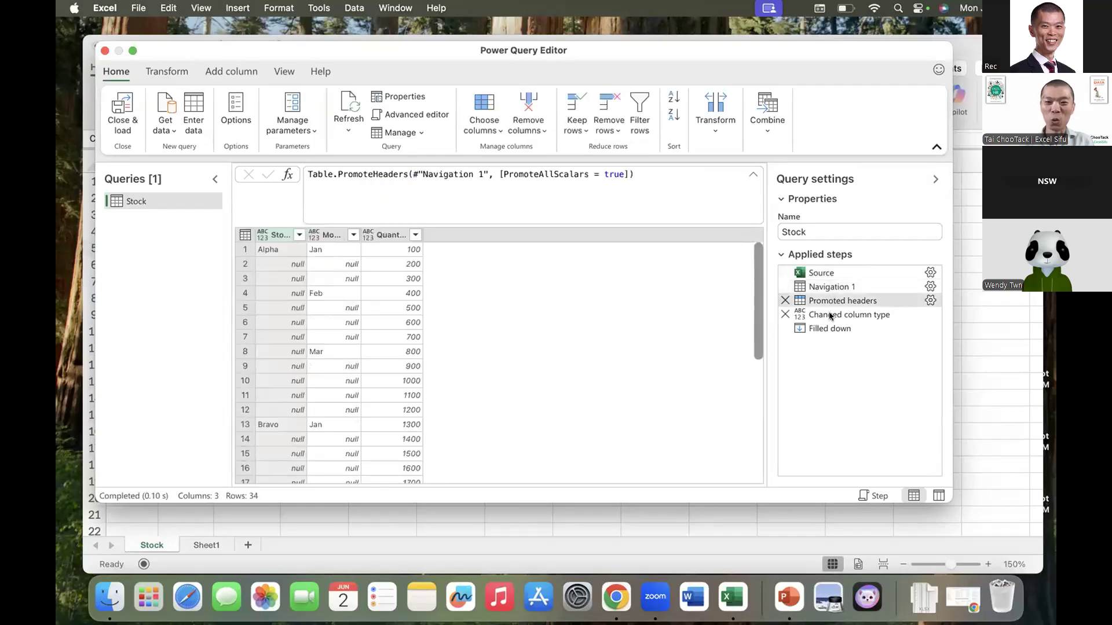
{"action": "left_click", "coordinate": [830, 316]}
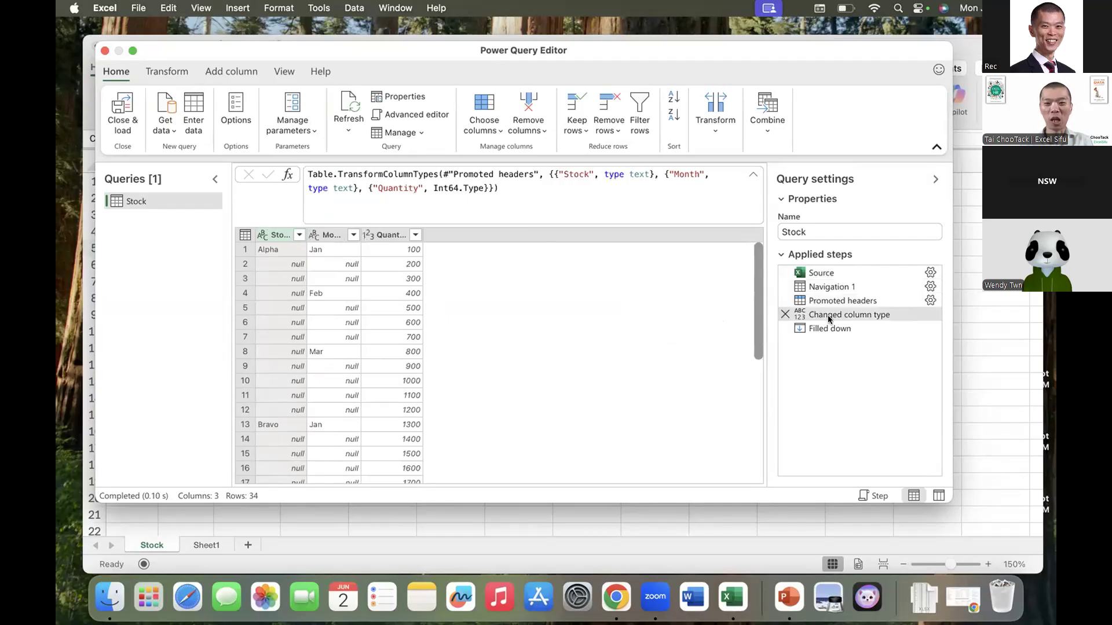
{"action": "left_click", "coordinate": [827, 330]}
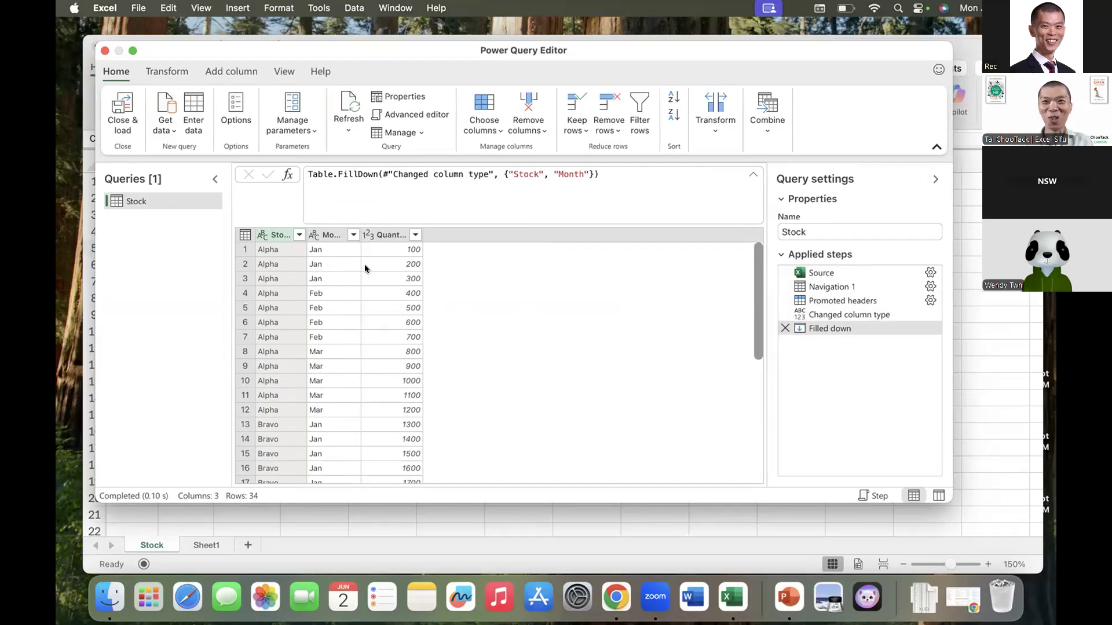
{"action": "left_click", "coordinate": [124, 103]}
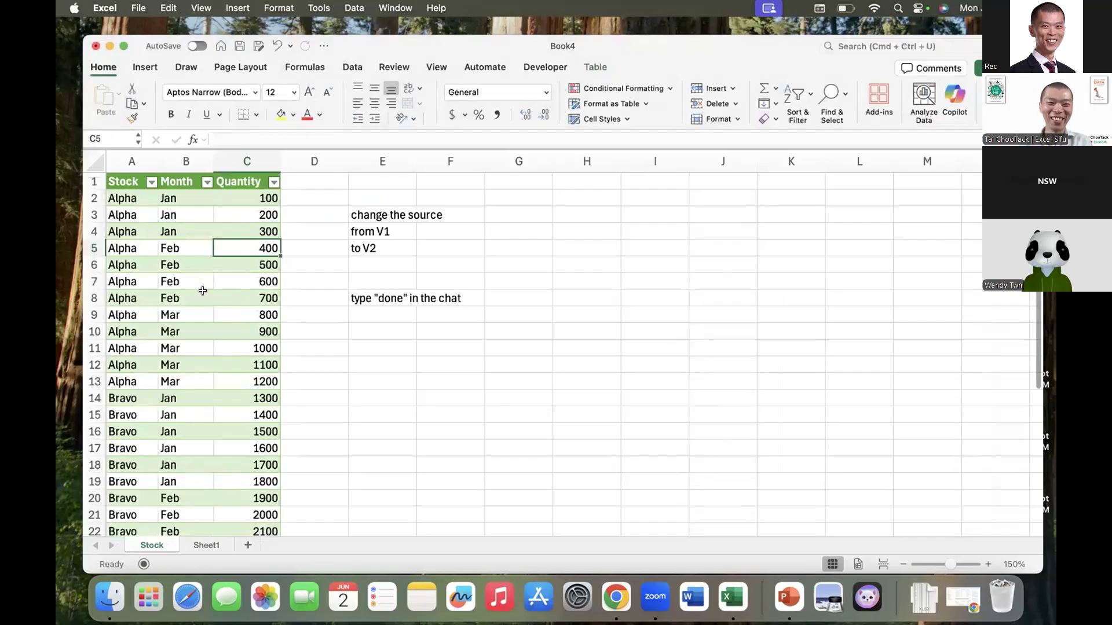
{"action": "scroll", "coordinate": [203, 291], "scroll_direction": "down", "scroll_amount": 10}
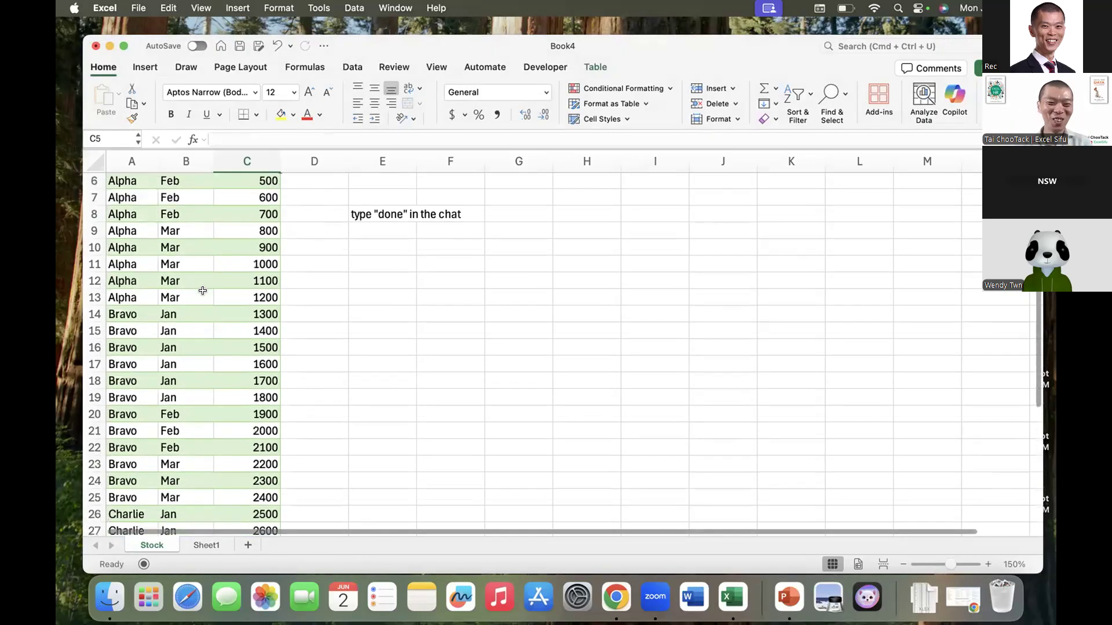
{"action": "scroll", "coordinate": [202, 291], "scroll_direction": "up", "scroll_amount": 10}
{"action": "scroll", "coordinate": [202, 291], "scroll_direction": "down", "scroll_amount": 1}
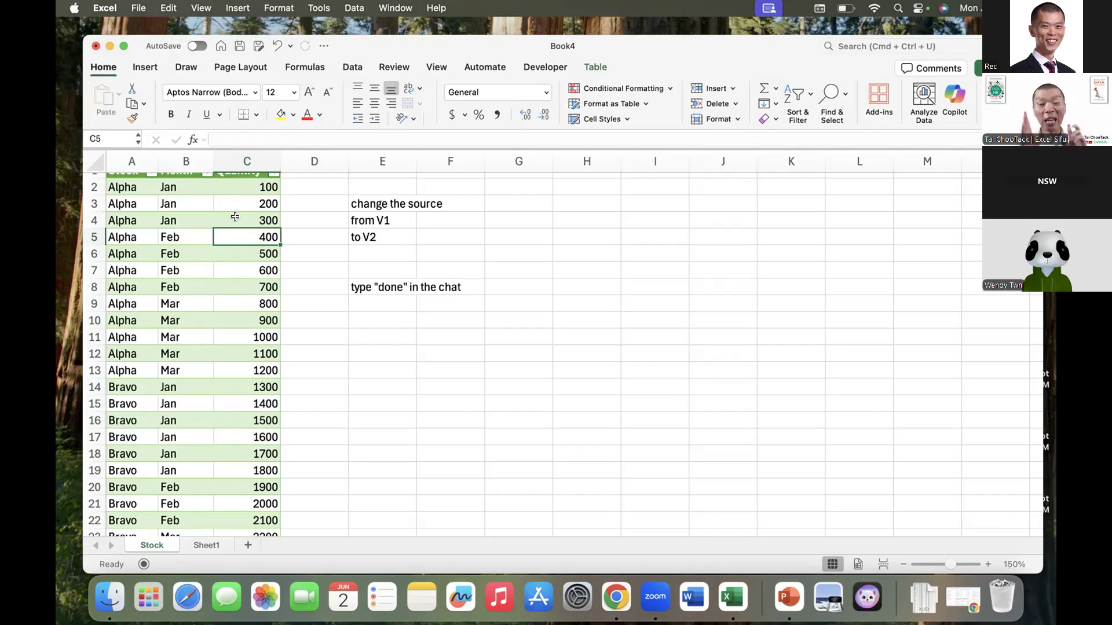
Enter the note "reusability" in cell H3.
{"action": "left_click", "coordinate": [556, 203]}
{"action": "type", "text": "reusability"}
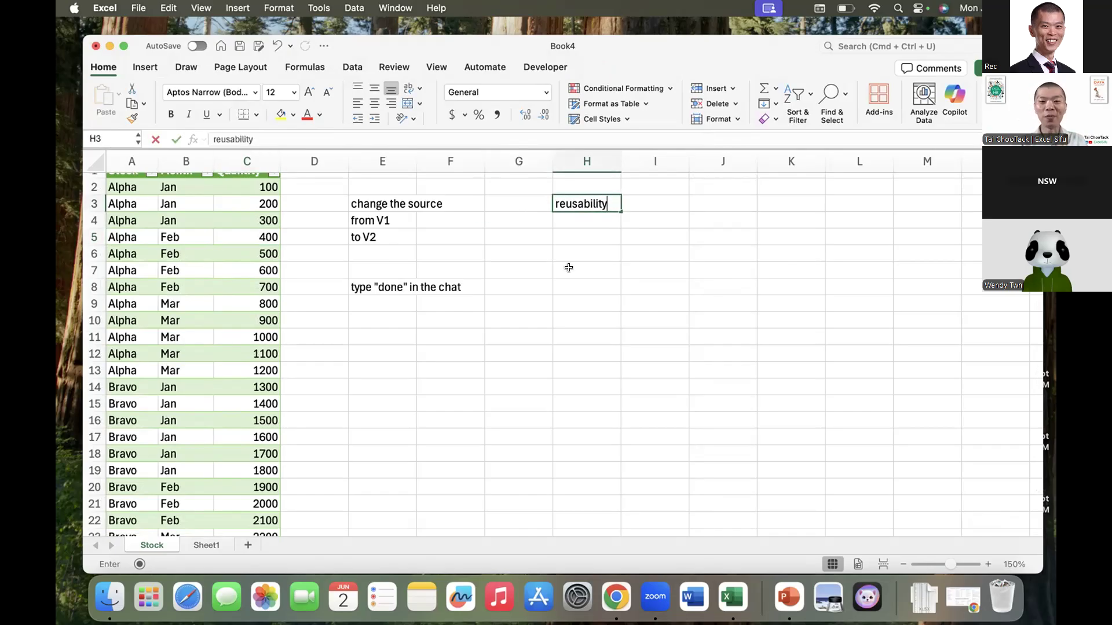
{"action": "key", "text": "Return"}
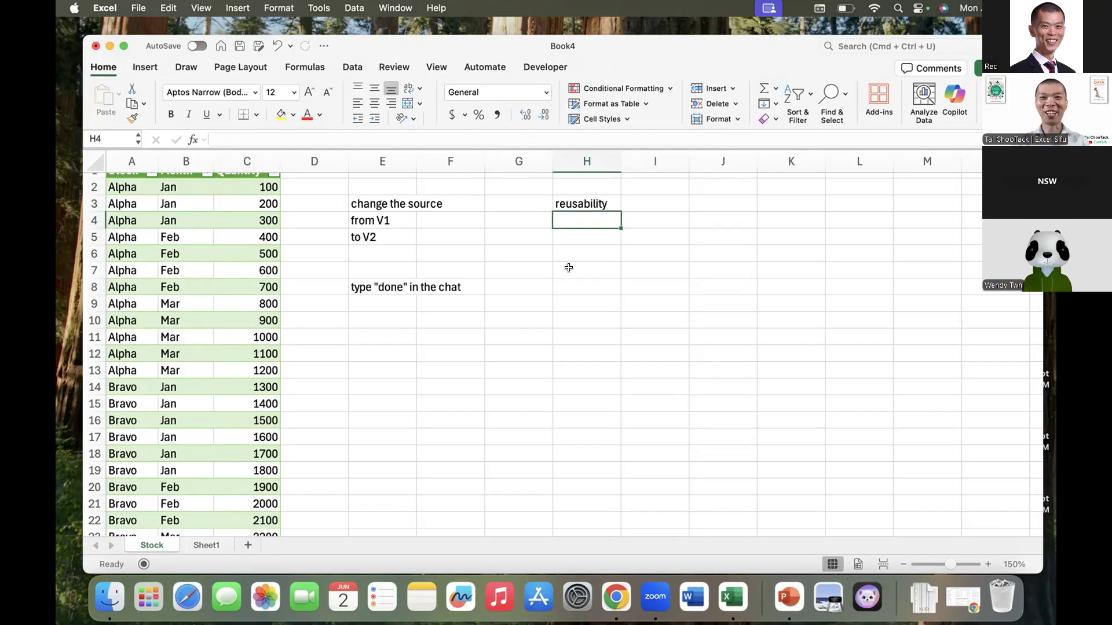
Enter the notes "scalability" in cell H4 and "maintainability" in cell H5.
{"action": "type", "text": "scalability"}
{"action": "key", "text": "Return"}
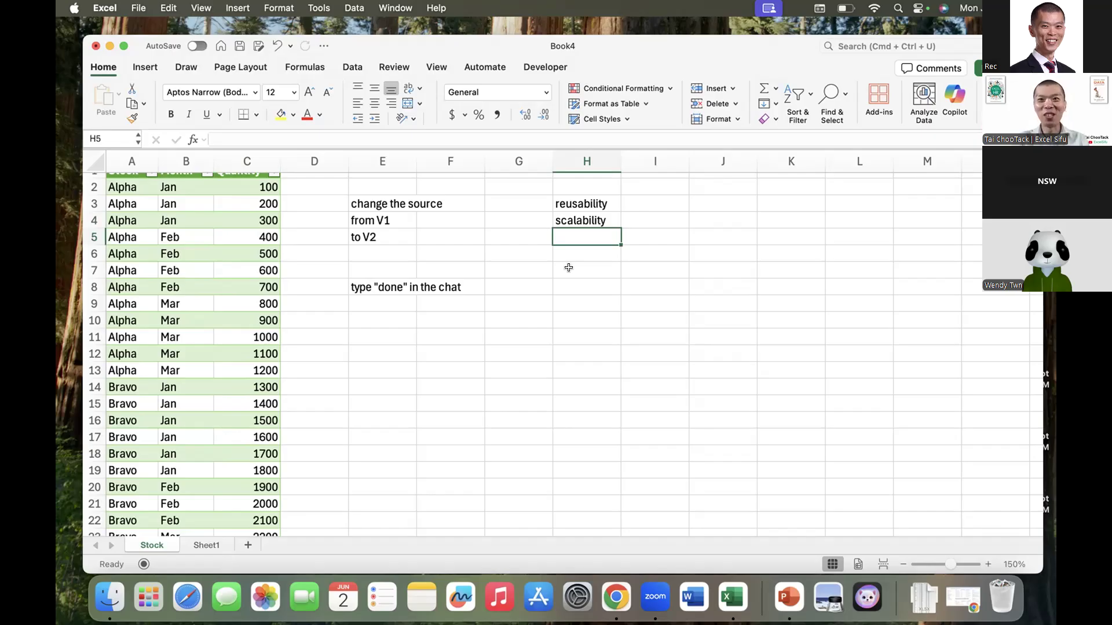
{"action": "type", "text": "mai"}
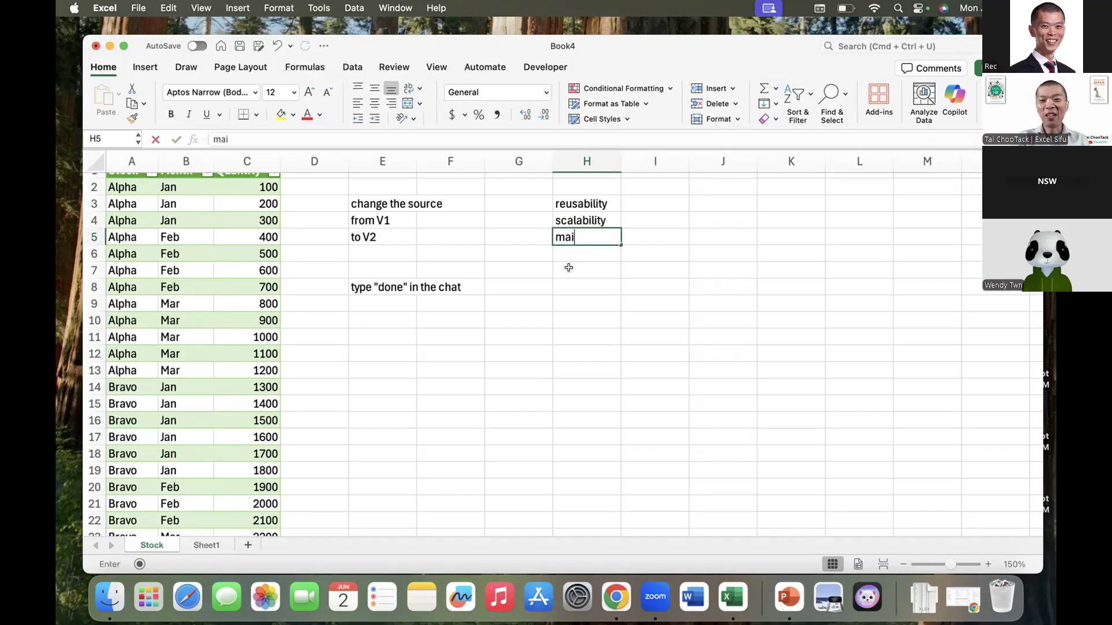
{"action": "type", "text": "ntainability"}
{"action": "key", "text": "Return"}
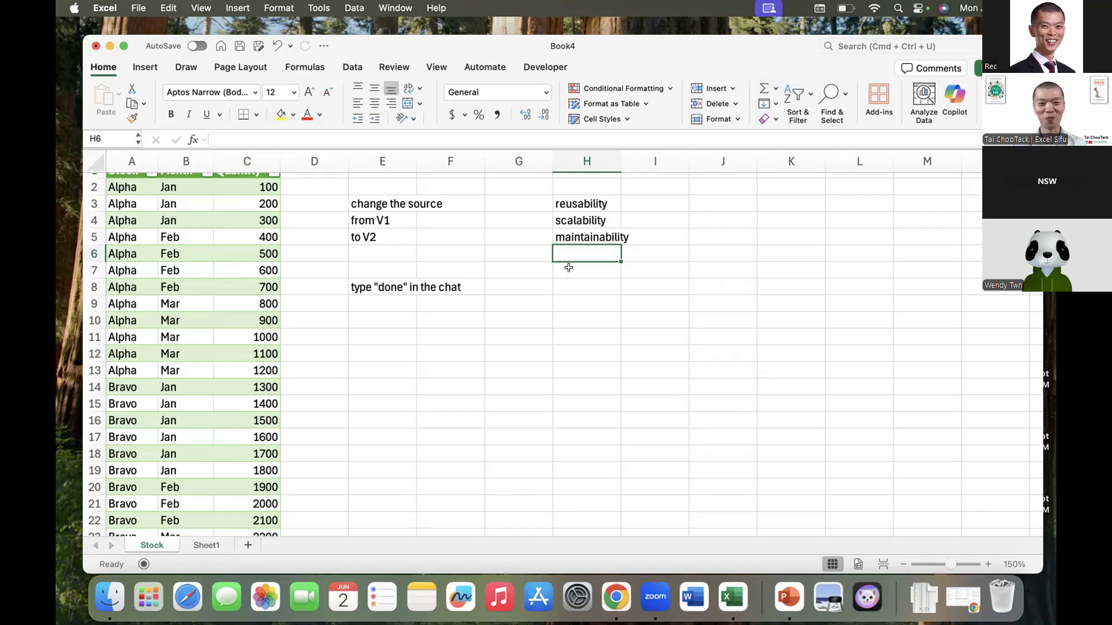
Update the source-change notes so that cell E4 reads "from V2" and cell E5 reads "to V3".
{"action": "left_click", "coordinate": [390, 216]}
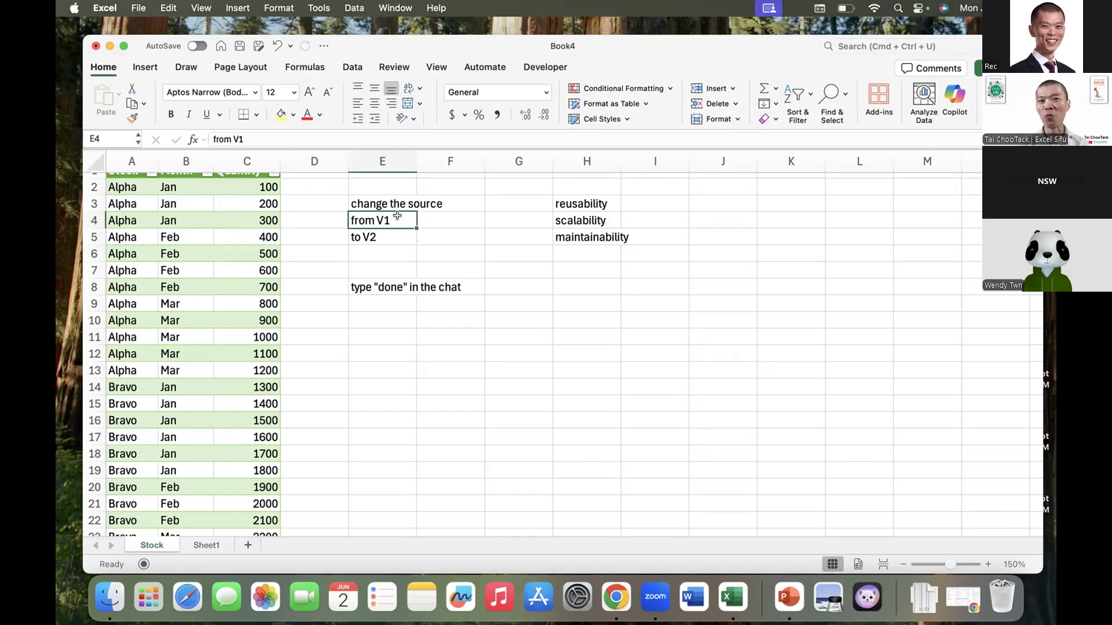
{"action": "double_click", "coordinate": [397, 215]}
{"action": "key", "text": "BackSpace"}
{"action": "type", "text": "2"}
{"action": "key", "text": "Return"}
{"action": "key", "text": "F1"}
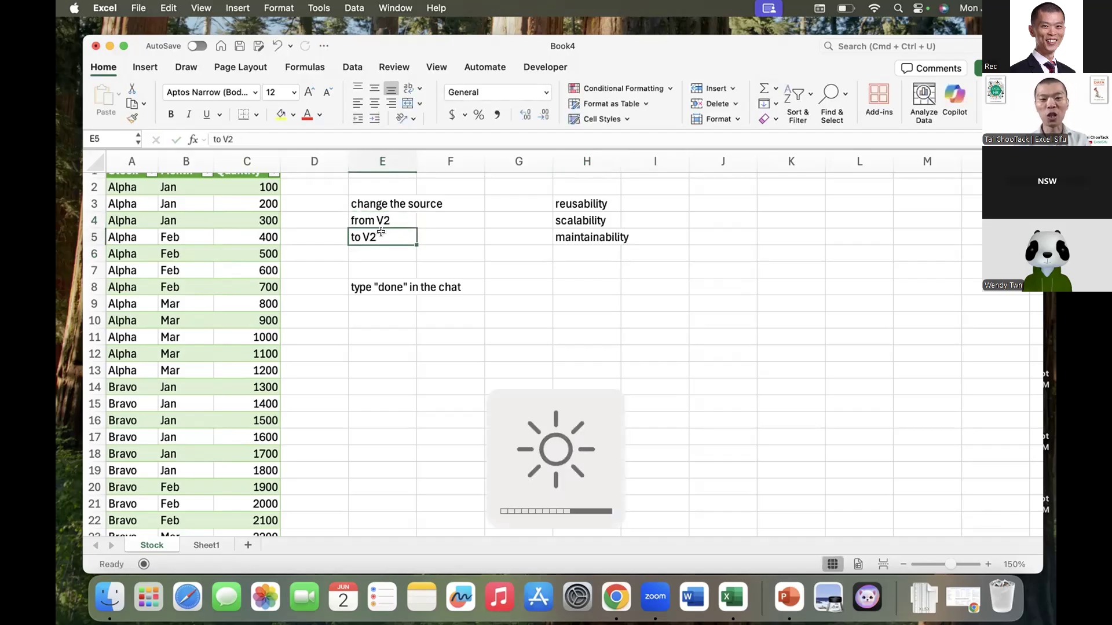
{"action": "double_click", "coordinate": [381, 232]}
{"action": "key", "text": "BackSpace"}
{"action": "type", "text": "3"}
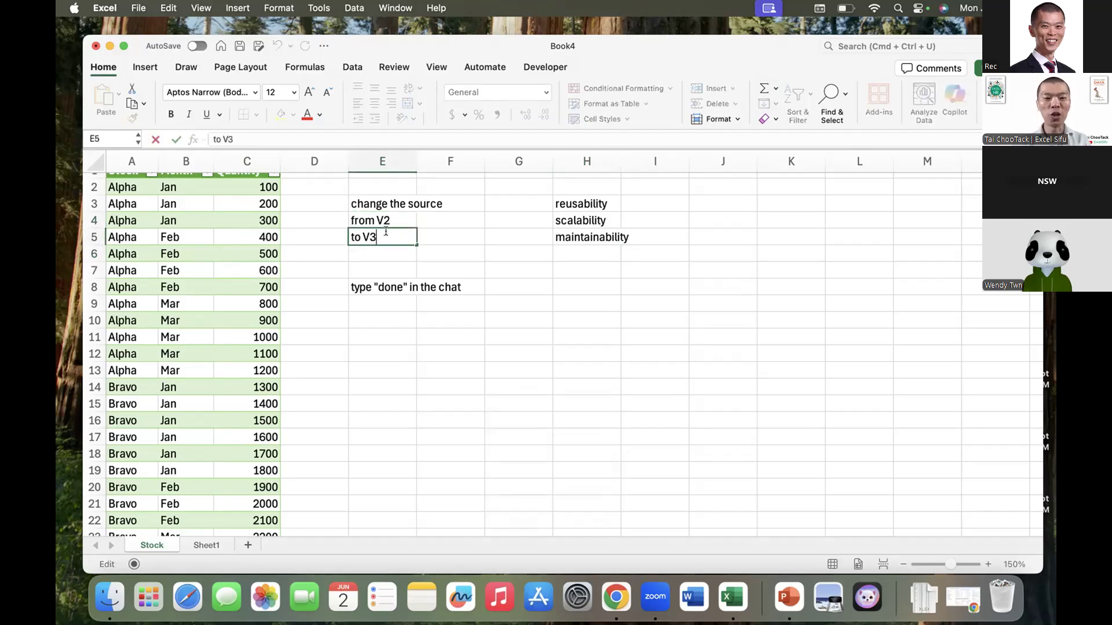
{"action": "key", "text": "Return"}
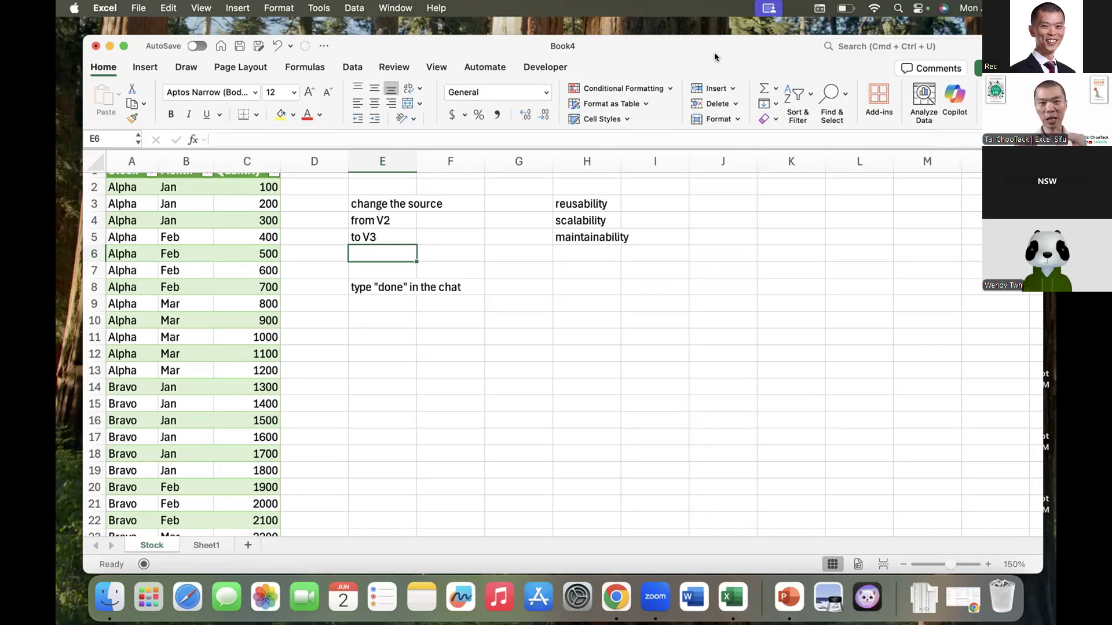
{"action": "left_click_drag", "start_coordinate": [382, 204], "coordinate": [380, 242]}
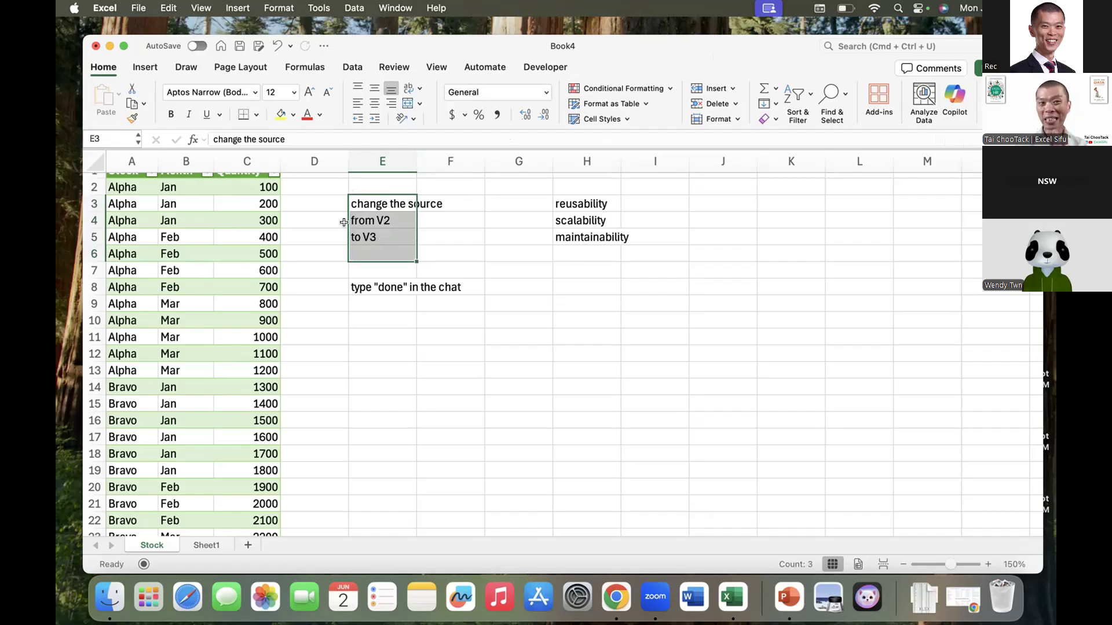
{"action": "left_click", "coordinate": [232, 223]}
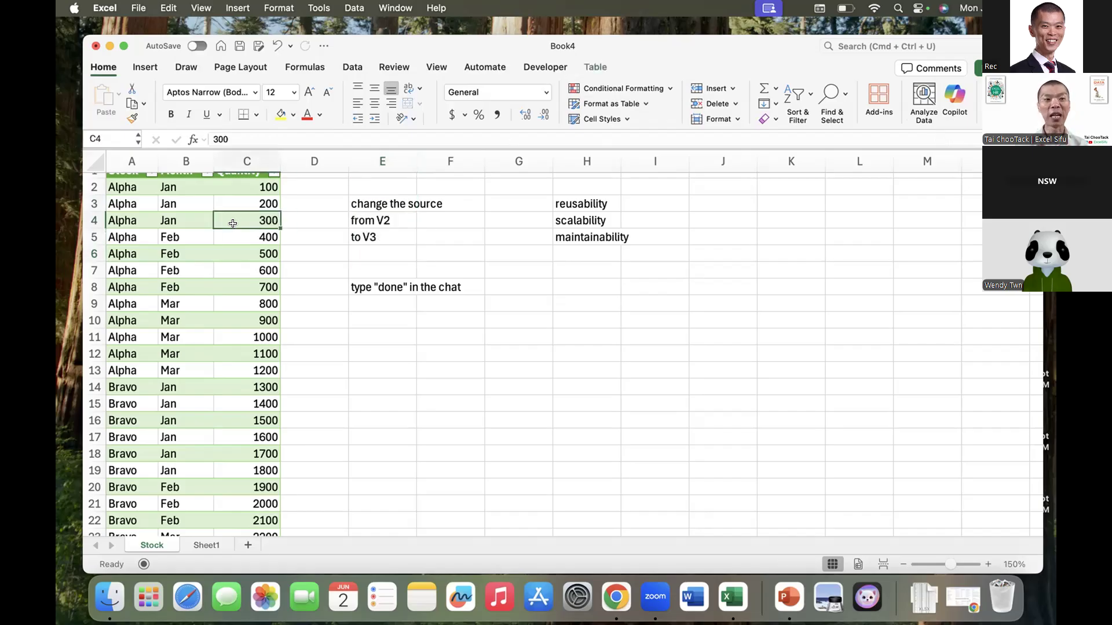
{"action": "left_click", "coordinate": [353, 67]}
{"action": "left_click", "coordinate": [117, 94]}
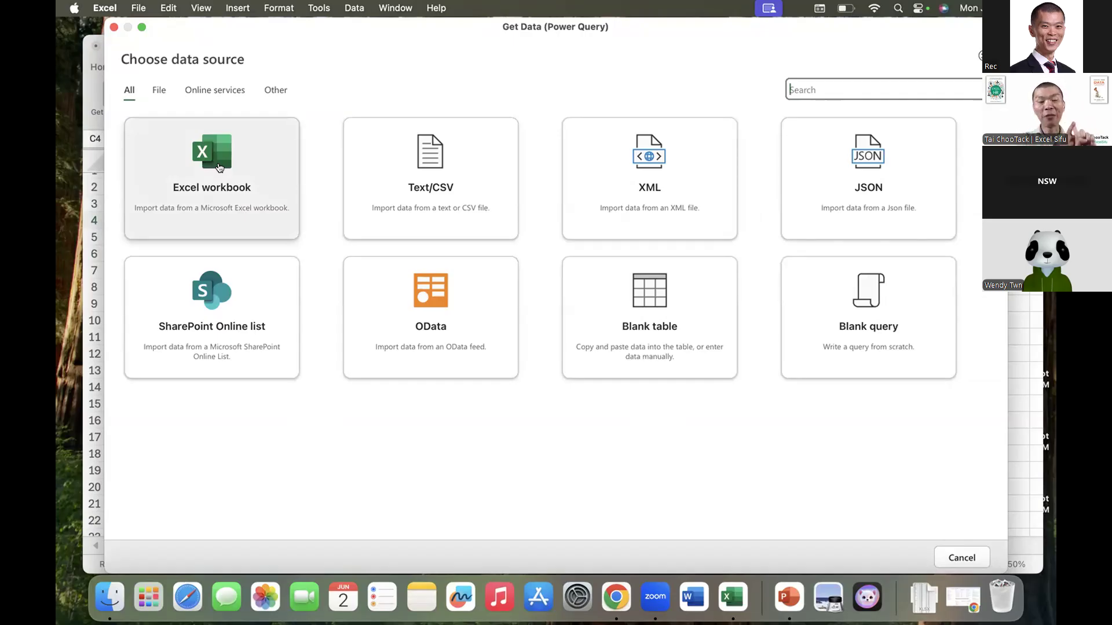
{"action": "key", "text": "Escape"}
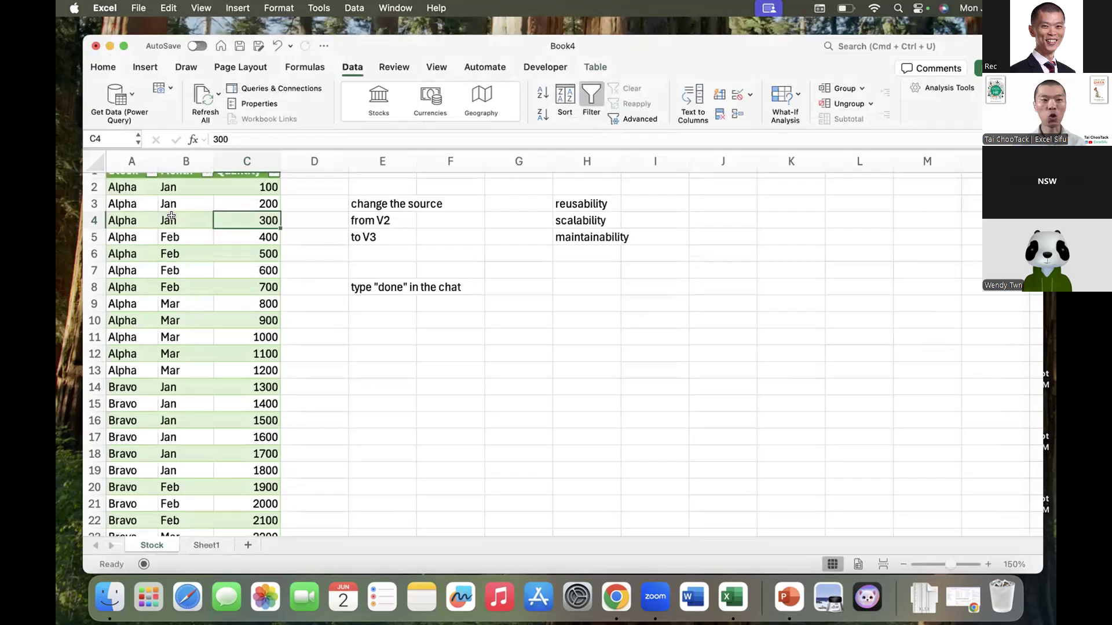
Reopen the Stock query in the Power Query Editor and change its Source step to Stock Record V3.xlsx in the Unmerge and Fill Down folder.
{"action": "left_click", "coordinate": [173, 216]}
{"action": "scroll", "coordinate": [172, 216], "scroll_direction": "up", "scroll_amount": 1}
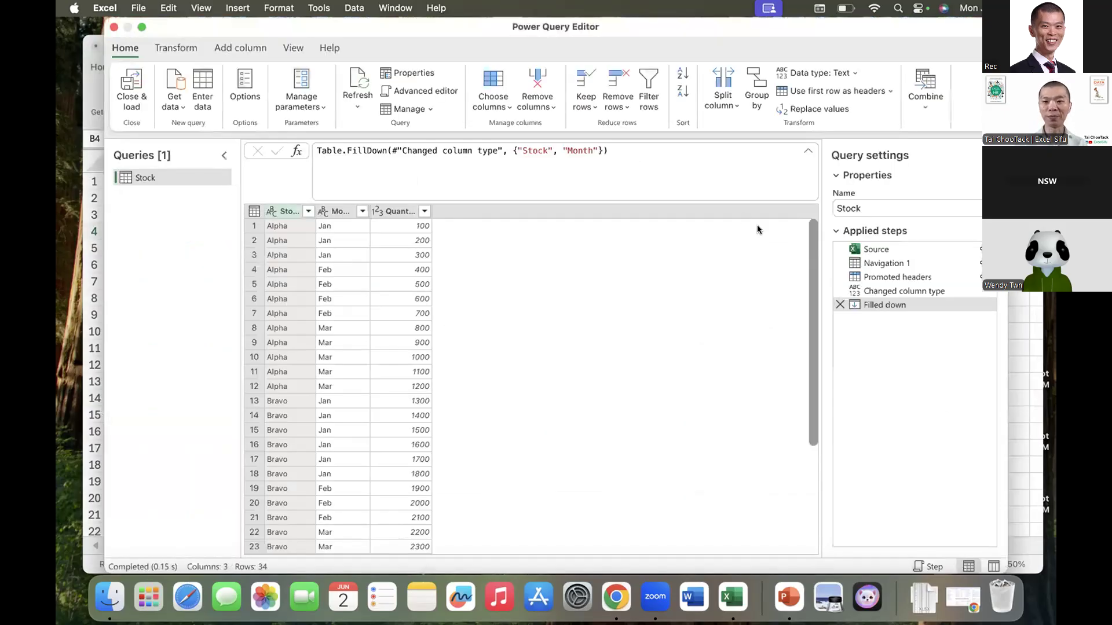
{"action": "double_click", "coordinate": [861, 250]}
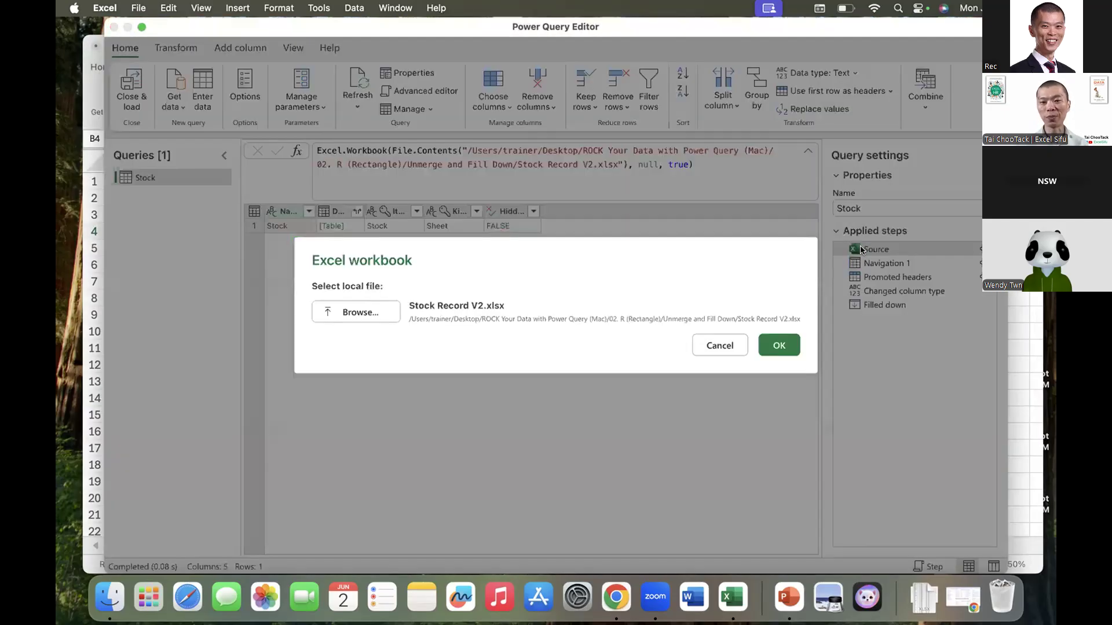
{"action": "left_click", "coordinate": [374, 311]}
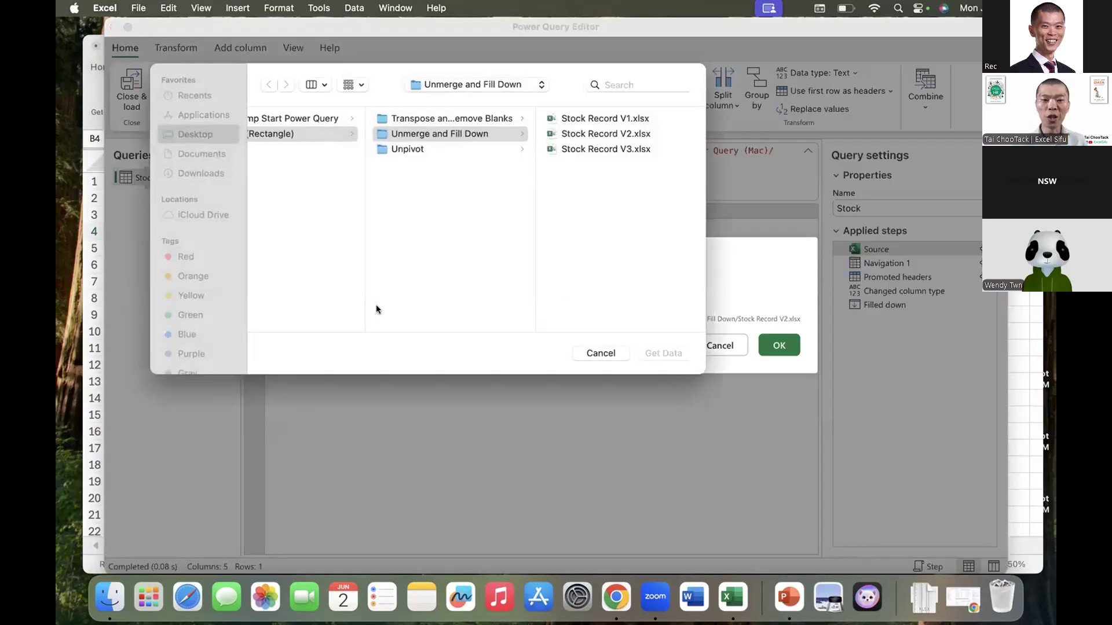
{"action": "double_click", "coordinate": [615, 149]}
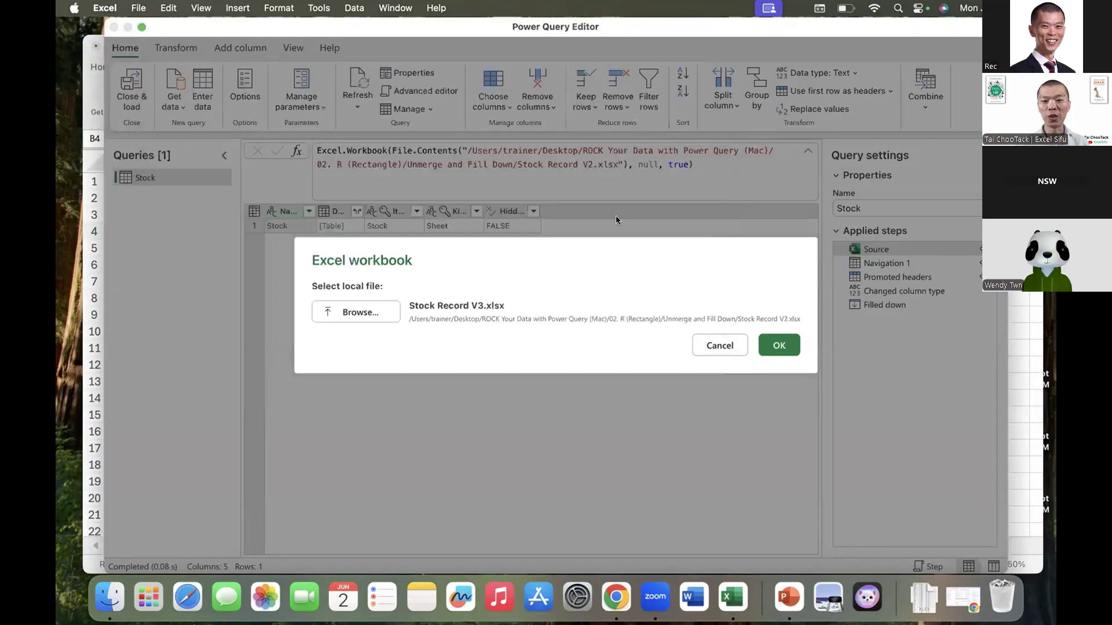
{"action": "left_click", "coordinate": [777, 346]}
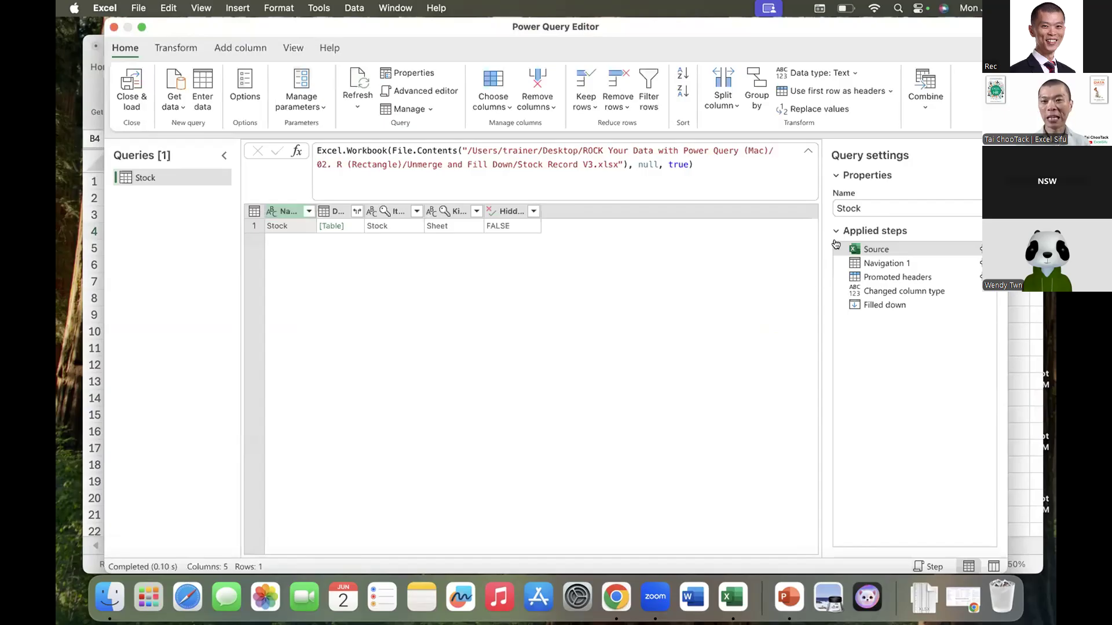
Reposition the editor window, check the Filled down step's result, and load the updated Stock query into the workbook.
{"action": "left_click_drag", "start_coordinate": [1006, 19], "coordinate": [901, 79]}
{"action": "left_click_drag", "start_coordinate": [826, 82], "coordinate": [805, 29]}
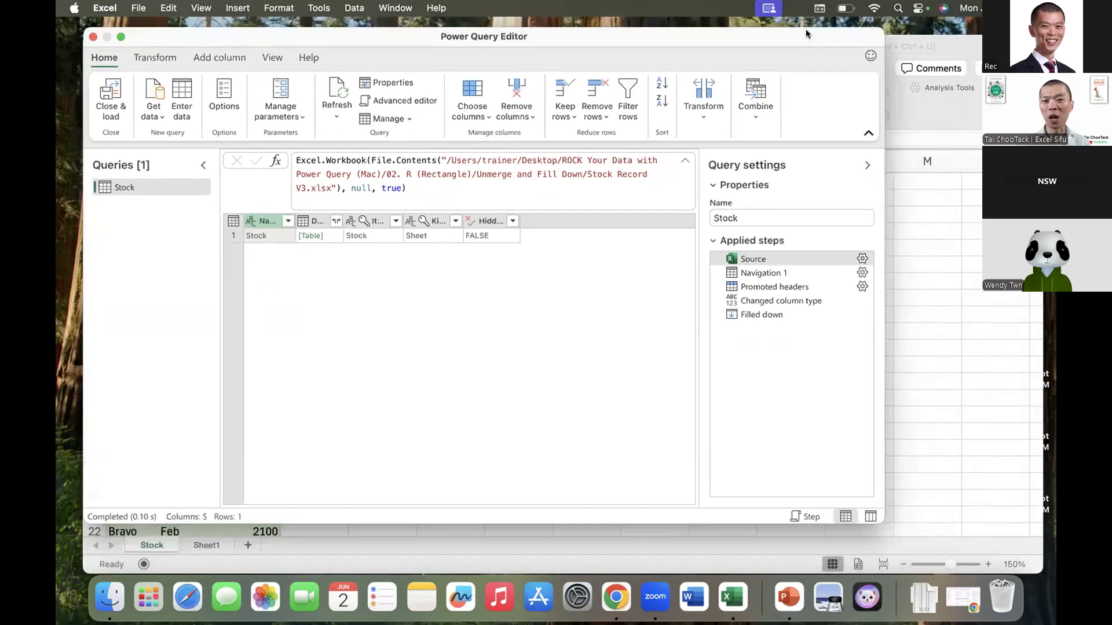
{"action": "left_click", "coordinate": [764, 318]}
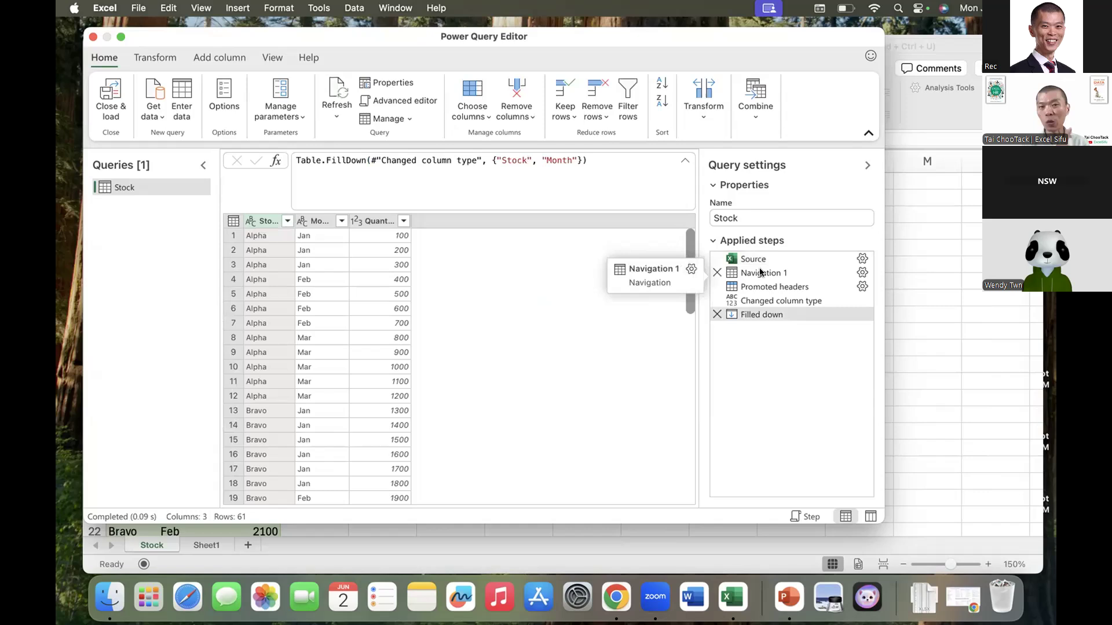
{"action": "left_click", "coordinate": [109, 90]}
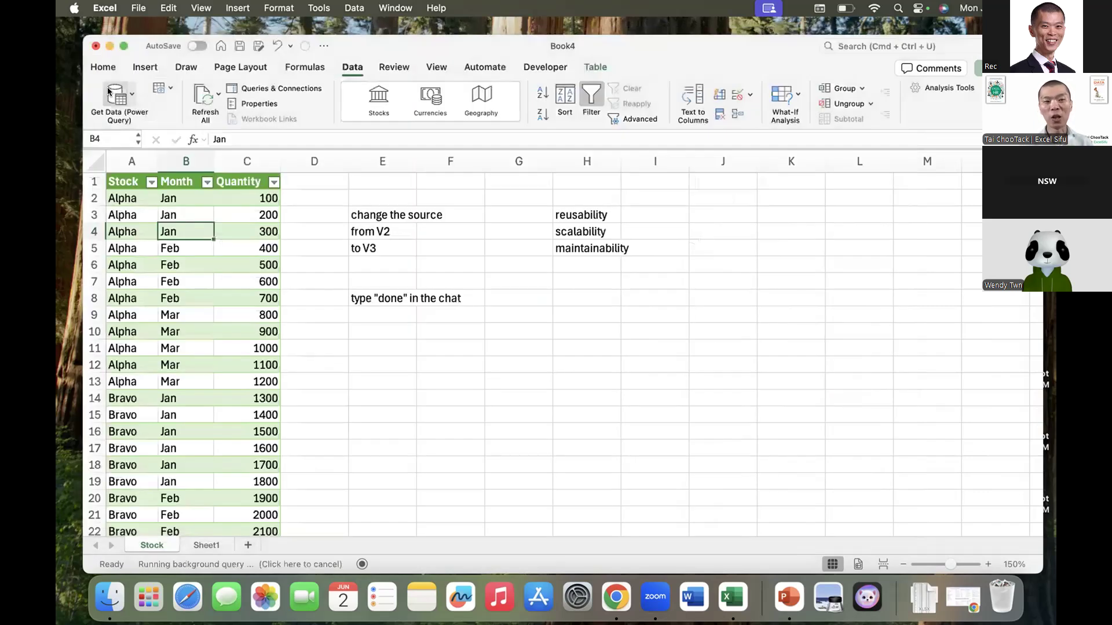
Review the reloaded Stock table down to its last Echo rows and return to its first rows.
{"action": "left_click", "coordinate": [189, 268]}
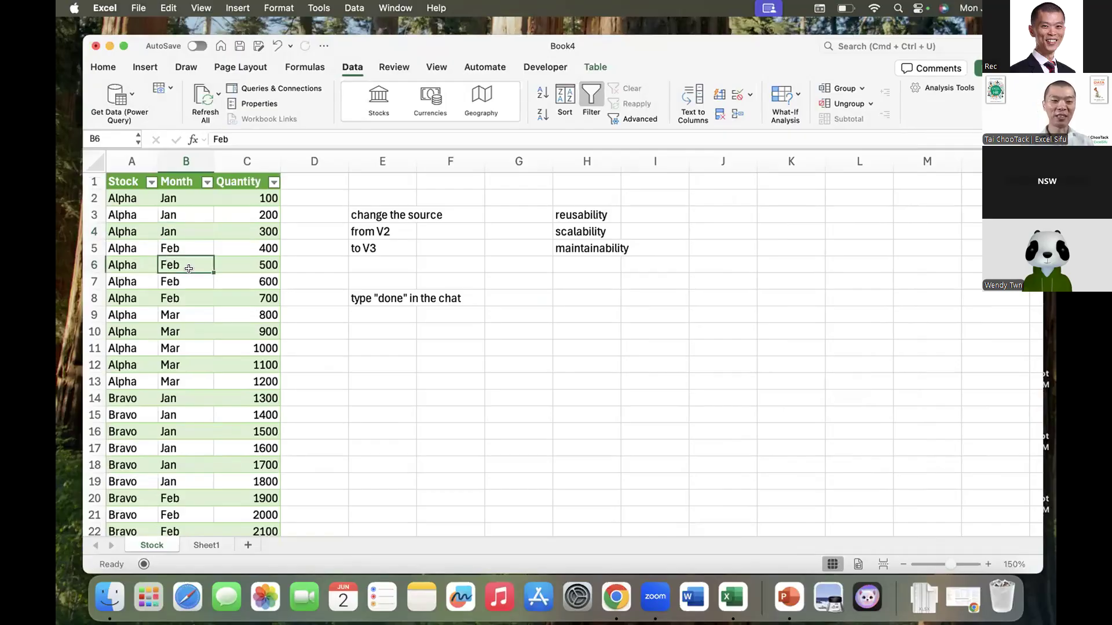
{"action": "scroll", "coordinate": [189, 269], "scroll_direction": "down", "scroll_amount": 2}
{"action": "scroll", "coordinate": [189, 269], "scroll_direction": "down", "scroll_amount": 15}
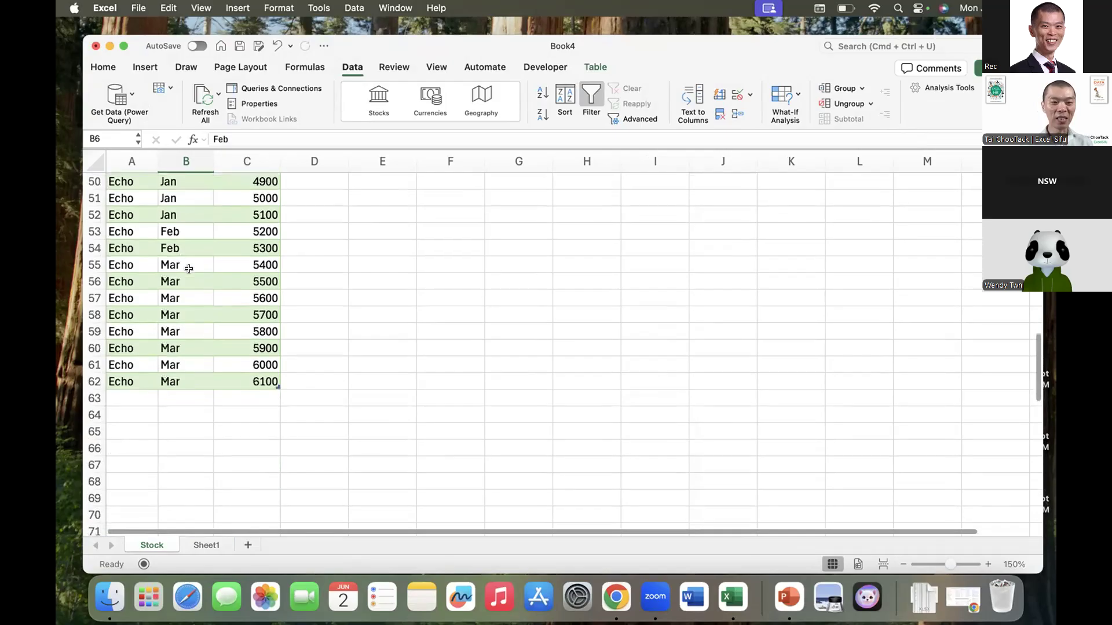
{"action": "left_click_drag", "start_coordinate": [125, 260], "coordinate": [124, 344]}
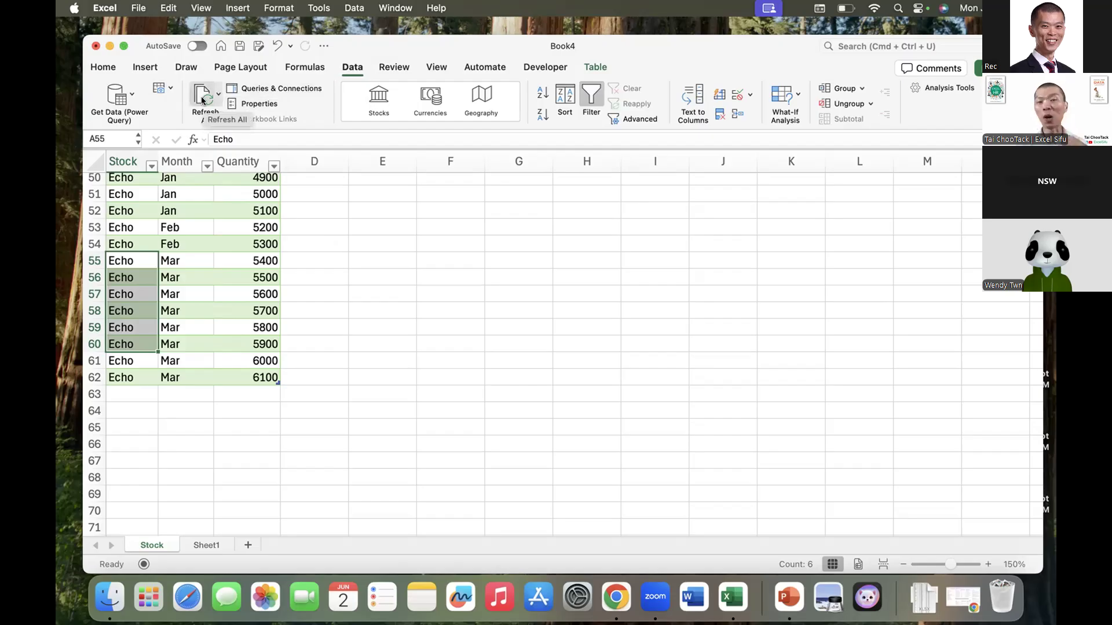
{"action": "scroll", "coordinate": [223, 205], "scroll_direction": "up", "scroll_amount": 15}
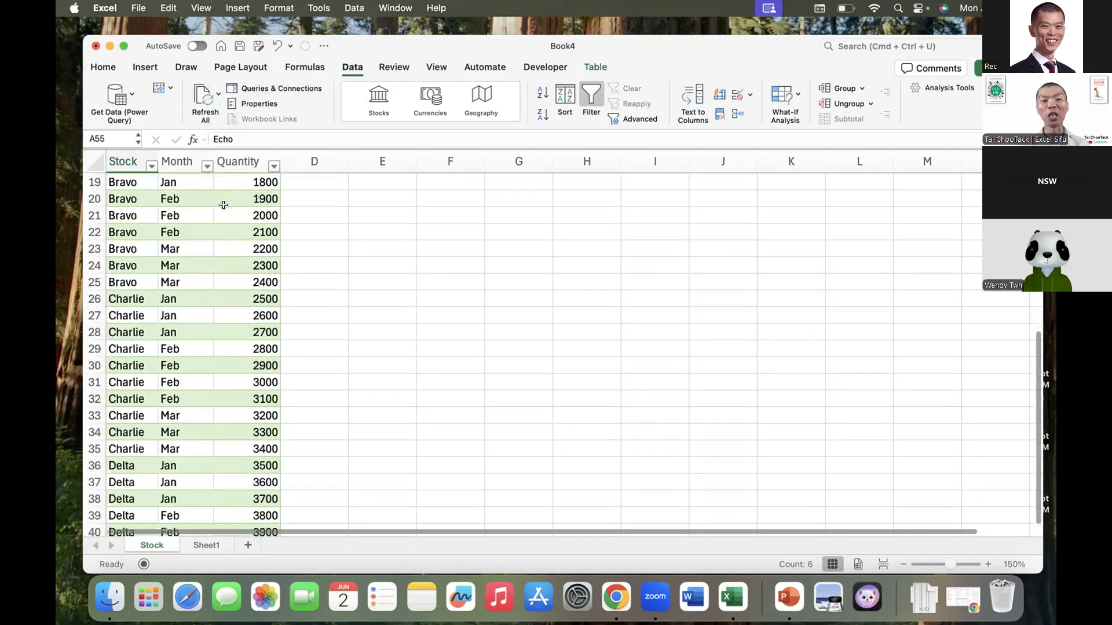
{"action": "left_click", "coordinate": [223, 209]}
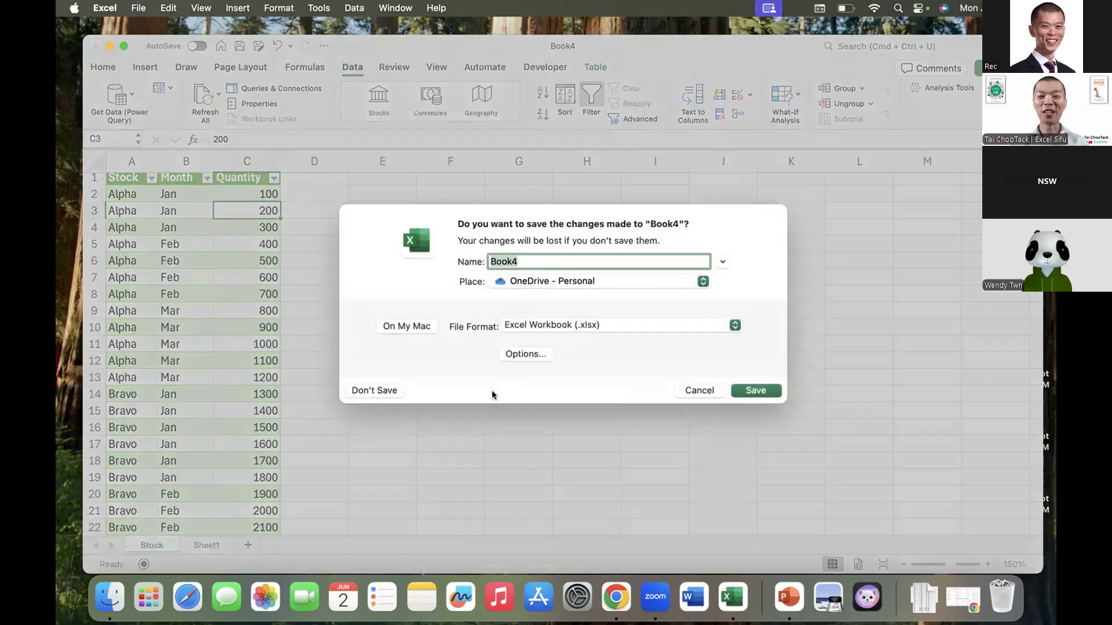
Close Book4 without saving, go back to the 02. R (Rectangle) folder in Finder and select the Transpose and Remove Blanks folder.
{"action": "left_click", "coordinate": [384, 391]}
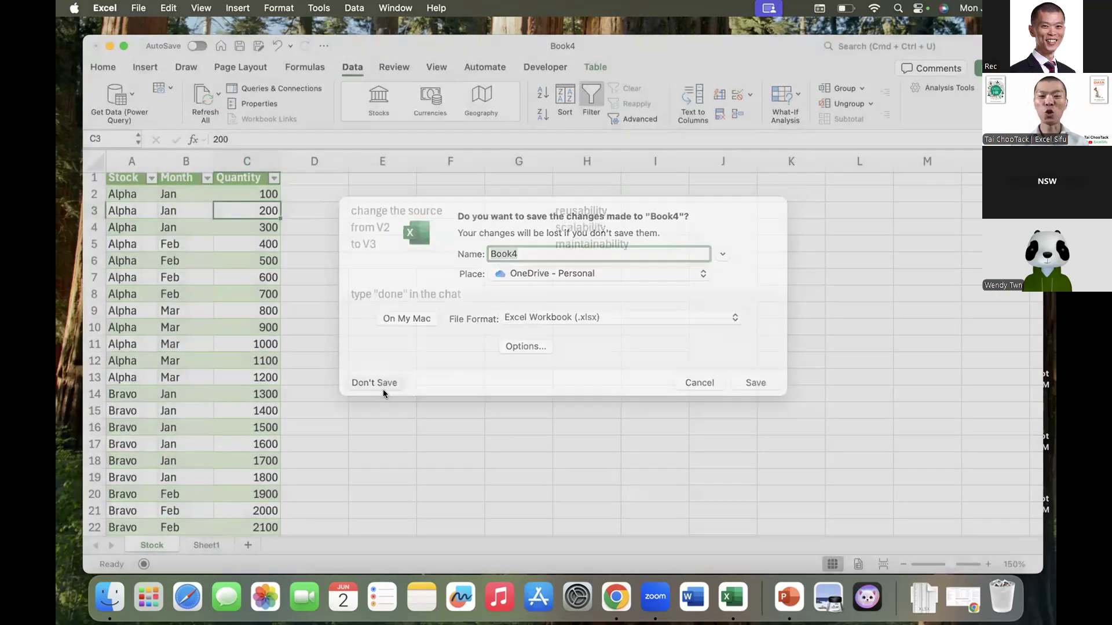
{"action": "left_click", "coordinate": [406, 307]}
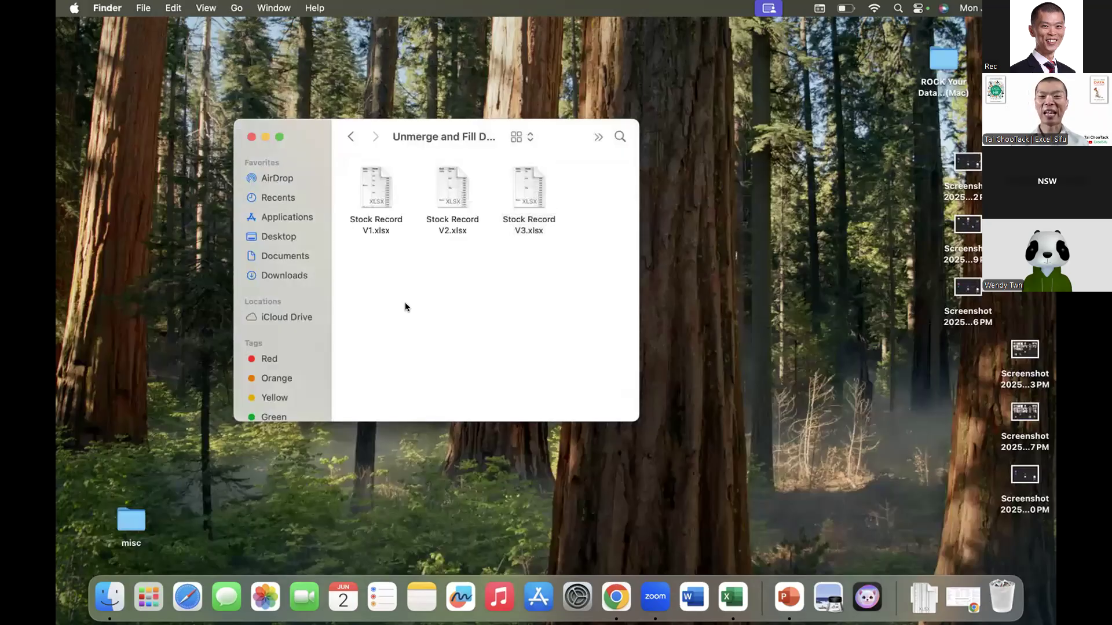
{"action": "left_click", "coordinate": [350, 137]}
{"action": "left_click", "coordinate": [369, 195]}
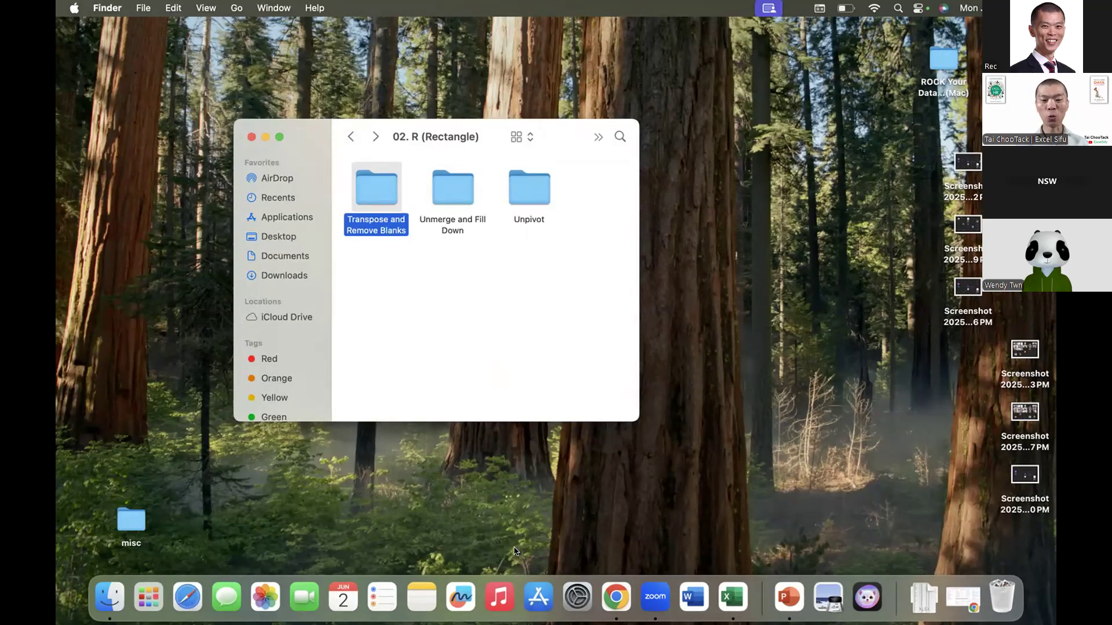
Switch to Excel and create a new blank workbook.
{"action": "left_click", "coordinate": [733, 597]}
{"action": "double_click", "coordinate": [336, 192]}
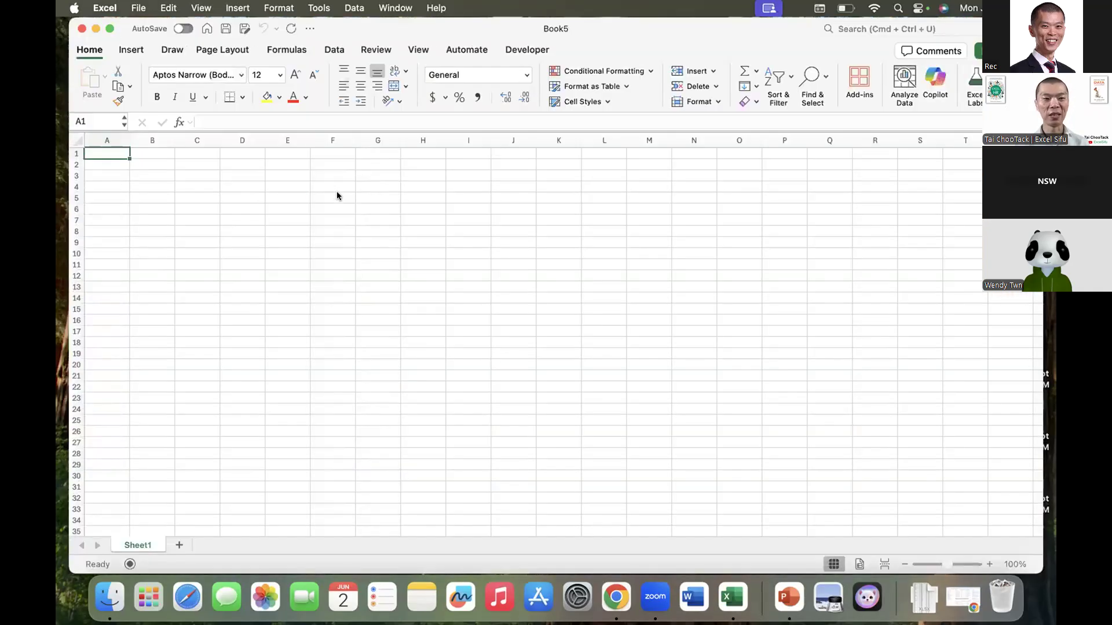
{"action": "left_click", "coordinate": [337, 195]}
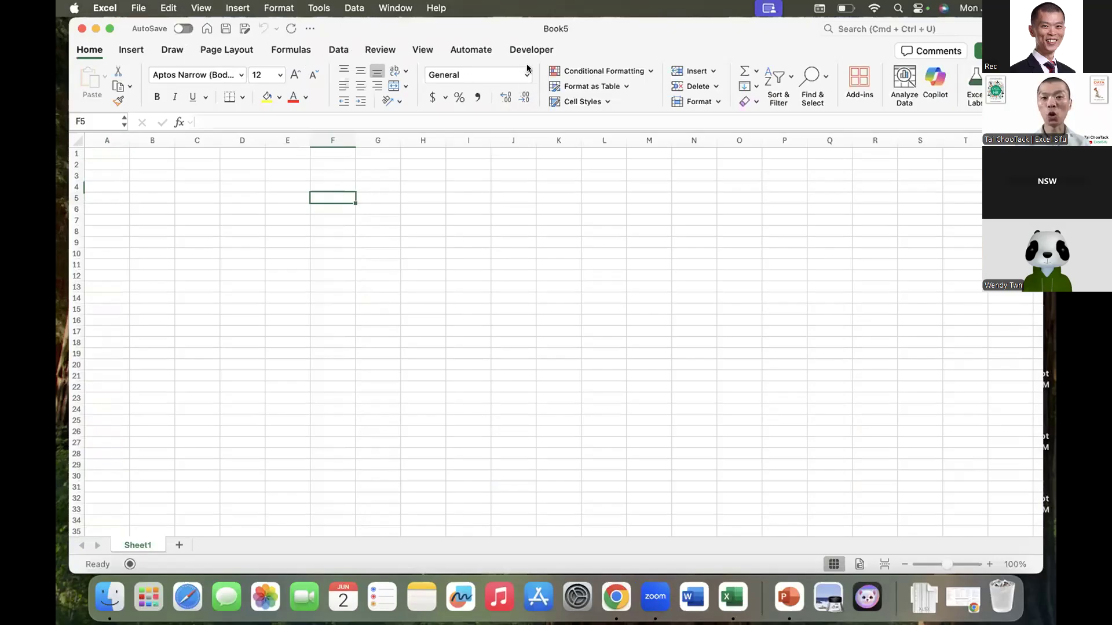
{"action": "left_click", "coordinate": [336, 52]}
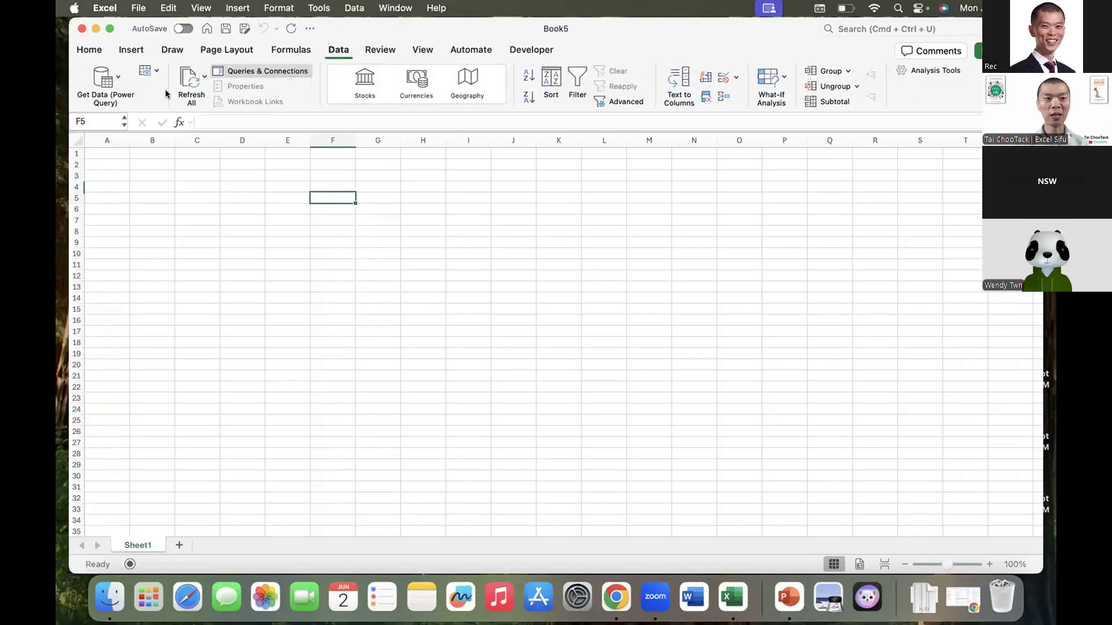
{"action": "left_click", "coordinate": [100, 76]}
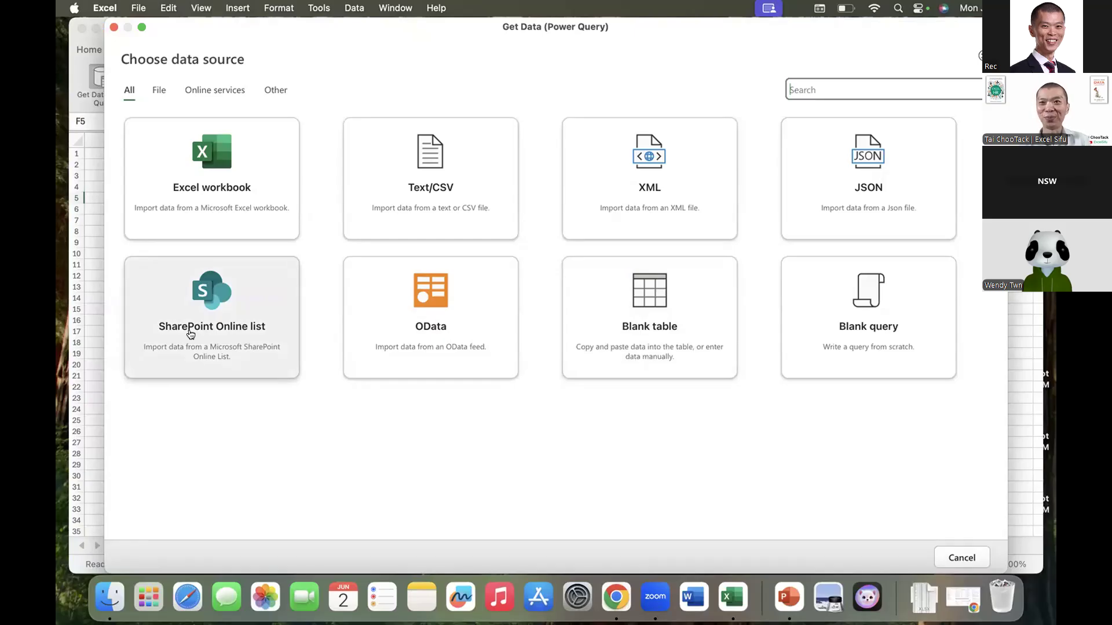
{"action": "left_click", "coordinate": [115, 27]}
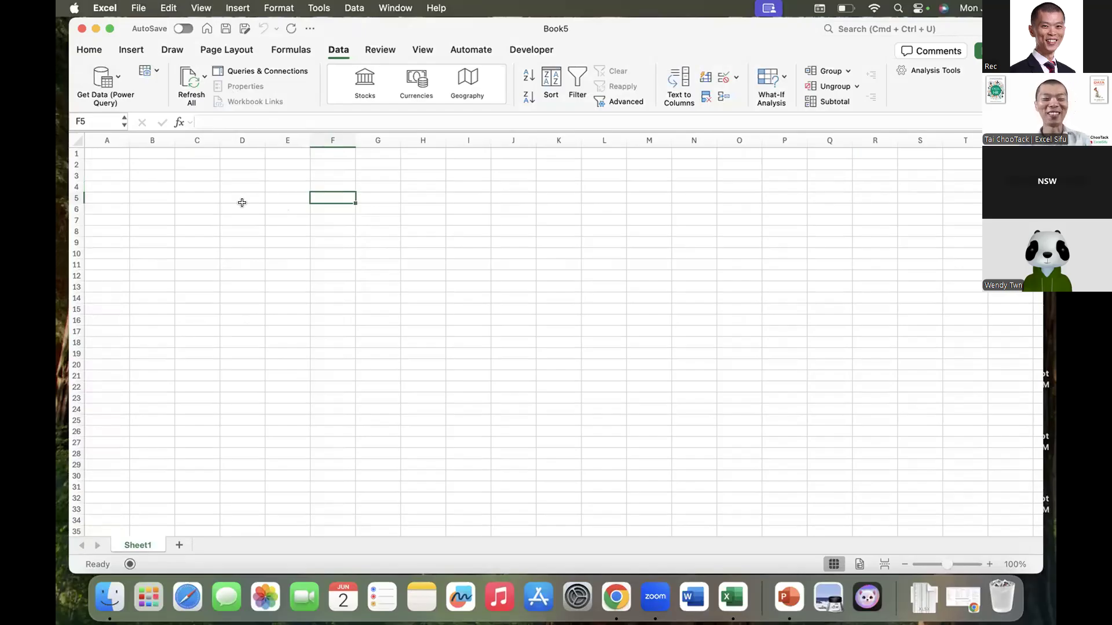
Switch to Finder, open the Transpose and Remove Blanks folder, and look through its Customer Order and Yearly Summary files.
{"action": "key", "text": "super+Tab"}
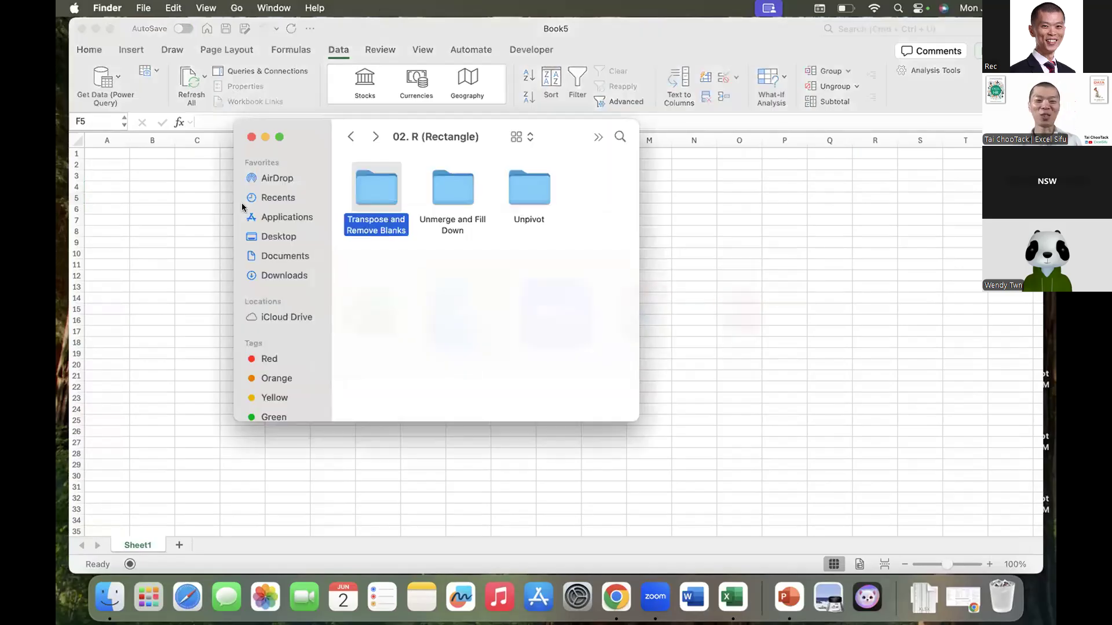
{"action": "double_click", "coordinate": [380, 184]}
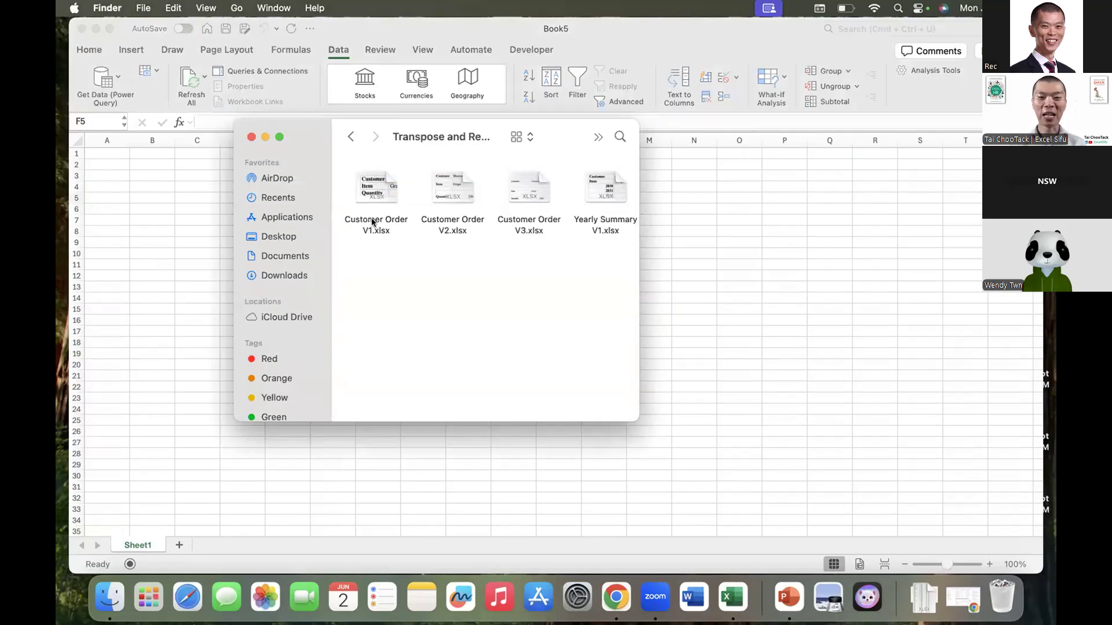
{"action": "scroll", "coordinate": [468, 264], "scroll_direction": "right", "scroll_amount": 5}
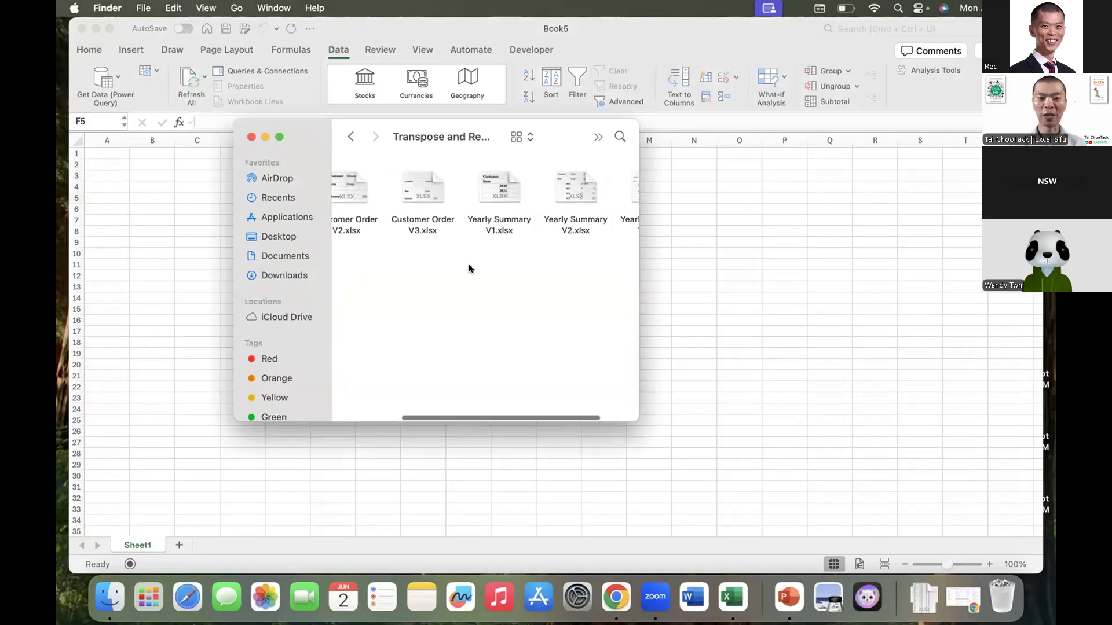
Open Customer Order V1.xlsx from the Transpose and Remove Blanks folder, inspect its Customer, Item and Quantity rows, and close it.
{"action": "scroll", "coordinate": [468, 264], "scroll_direction": "left", "scroll_amount": 5}
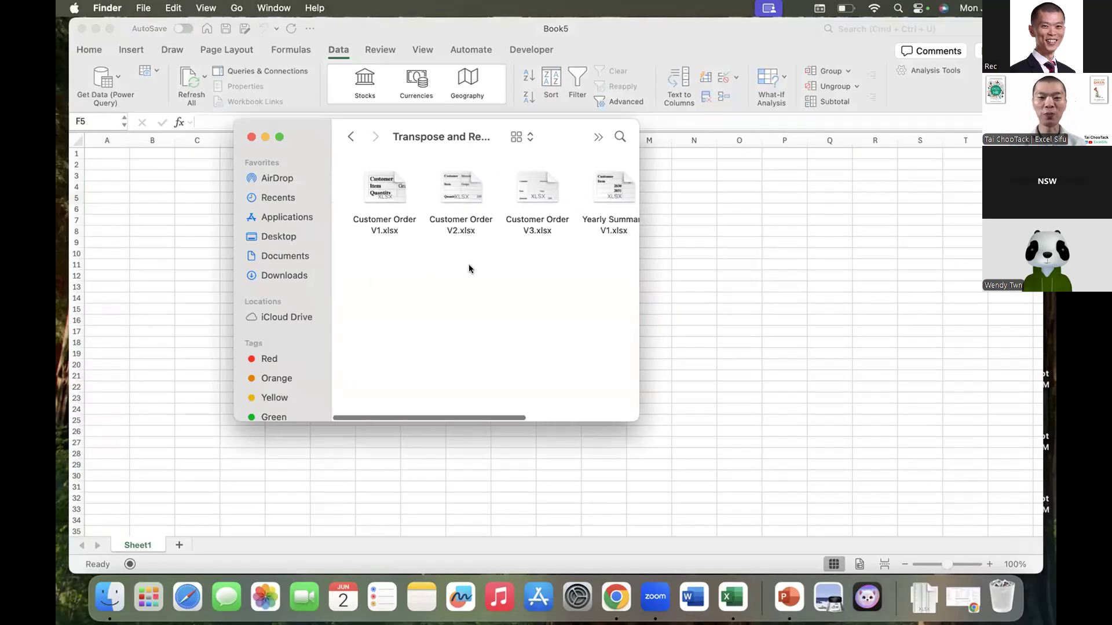
{"action": "left_click", "coordinate": [375, 184]}
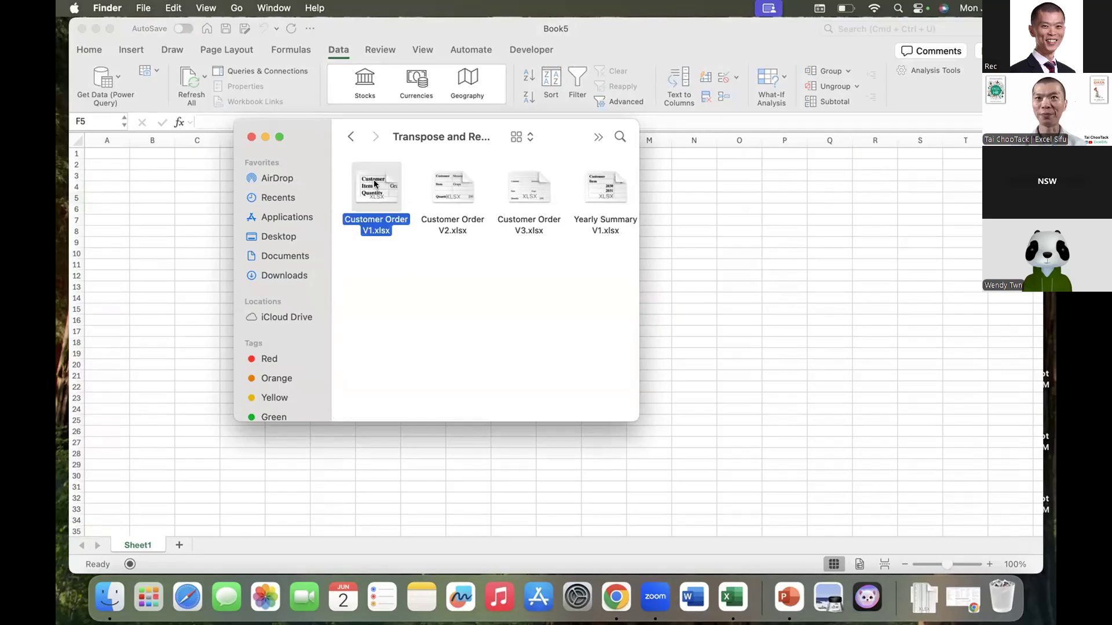
{"action": "double_click", "coordinate": [375, 184]}
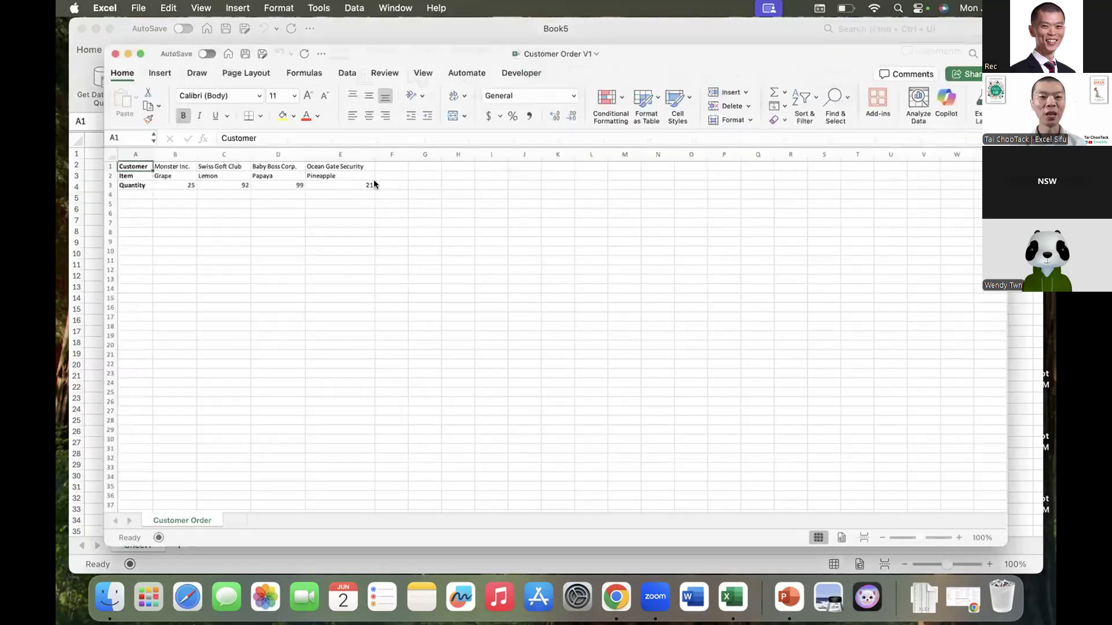
{"action": "left_click_drag", "start_coordinate": [447, 30], "coordinate": [518, 52]}
{"action": "scroll", "coordinate": [310, 228], "scroll_direction": "up", "scroll_amount": 5}
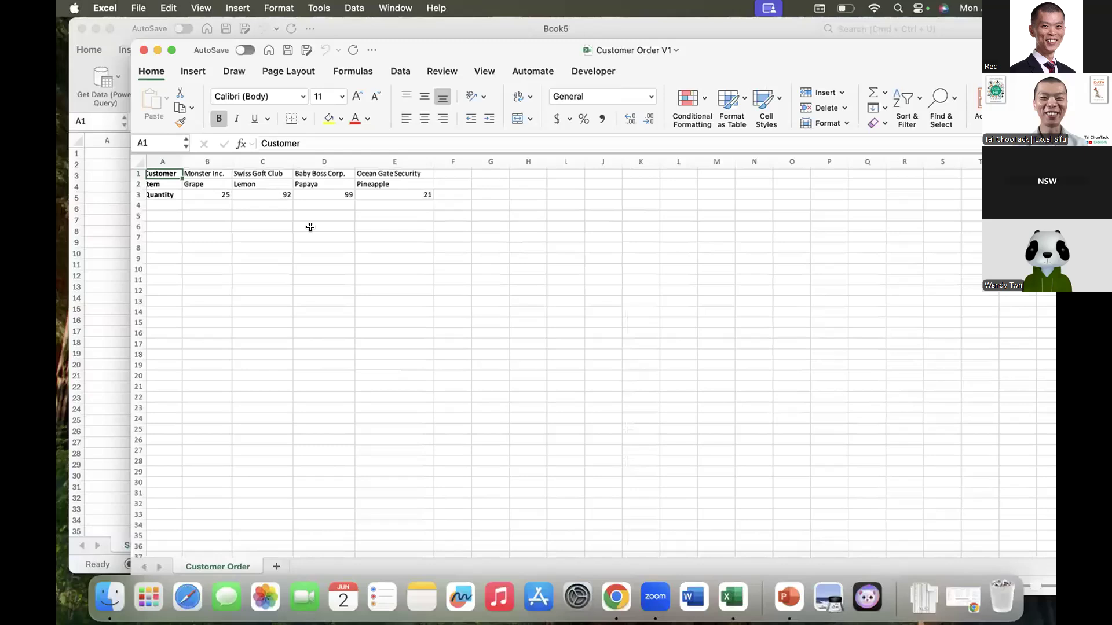
{"action": "scroll", "coordinate": [310, 231], "scroll_direction": "left", "scroll_amount": 3}
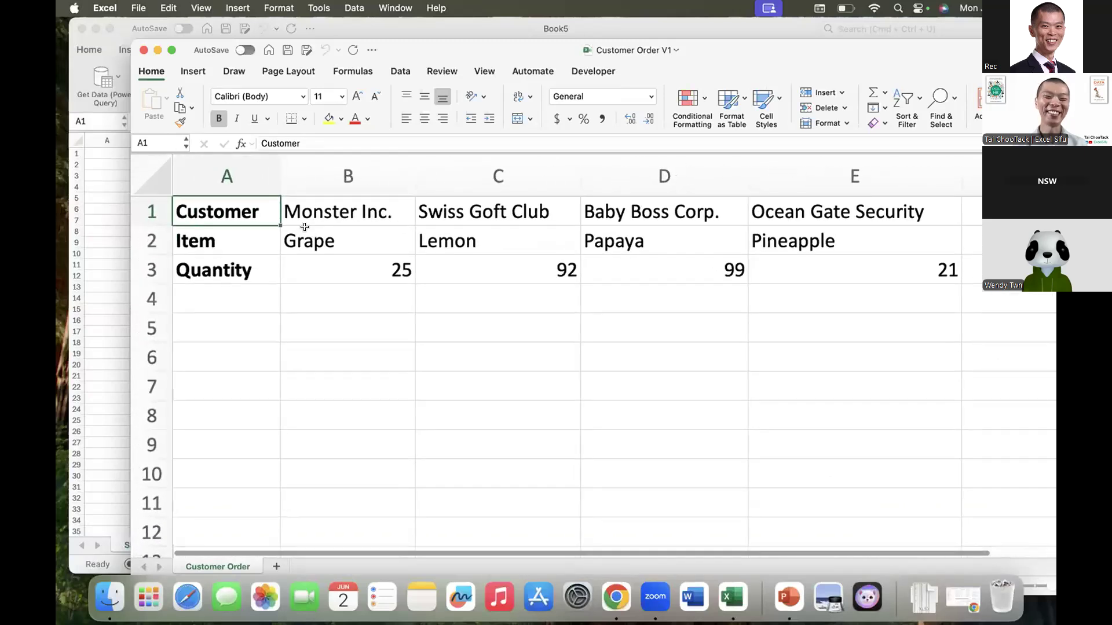
{"action": "left_click_drag", "start_coordinate": [158, 197], "coordinate": [138, 262]}
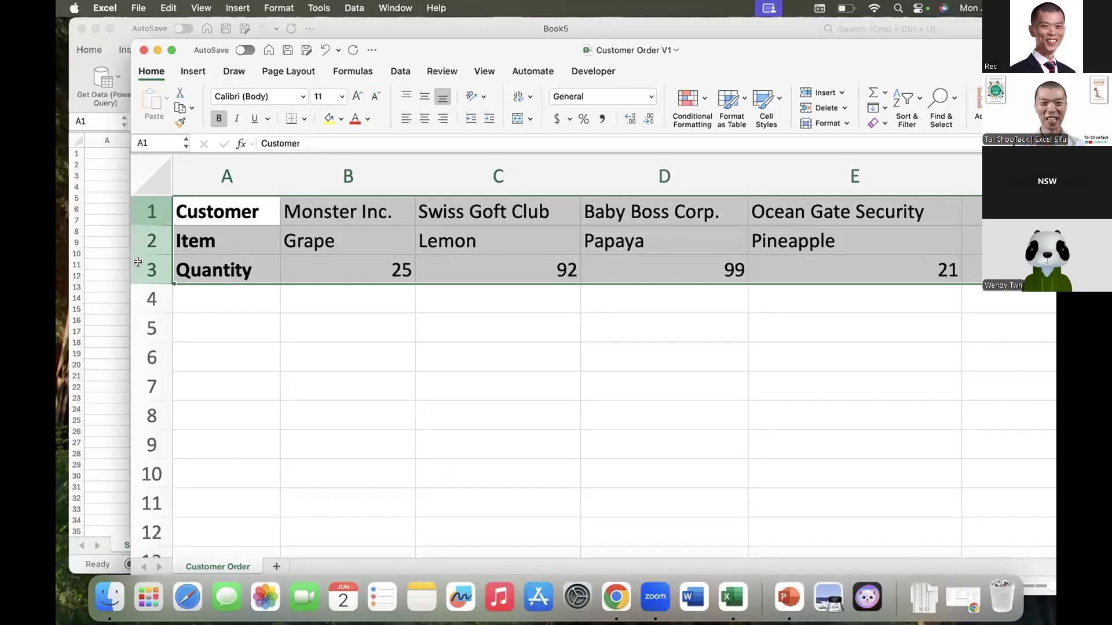
{"action": "left_click", "coordinate": [142, 51]}
Switch to Finder and open Customer Order V2.xlsx to view its customer order layout at a readable size.
{"action": "key", "text": "super+Tab"}
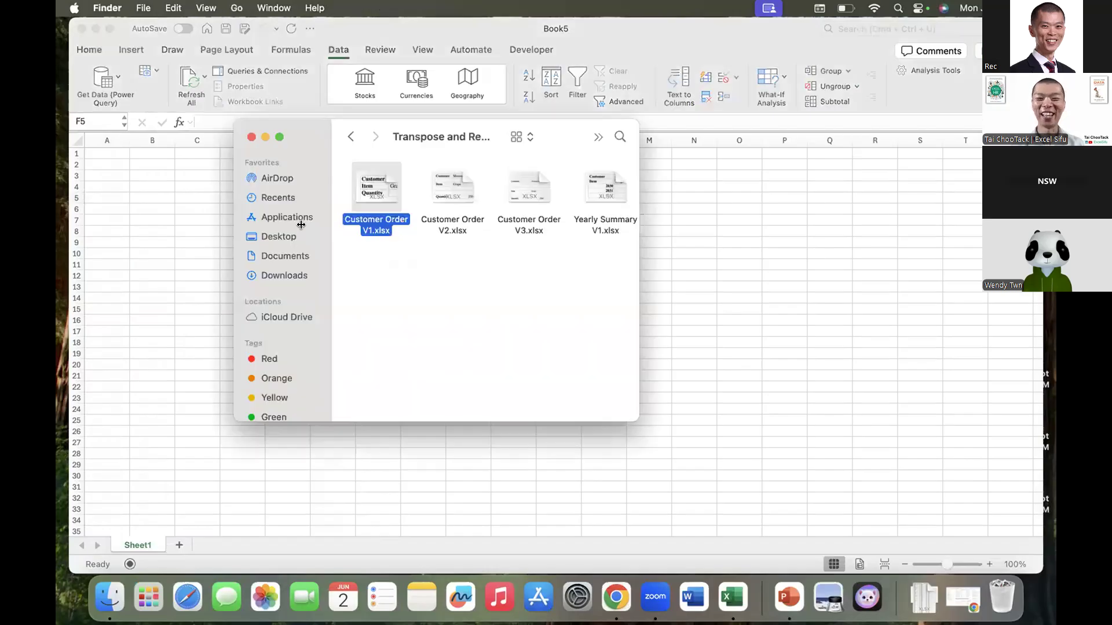
{"action": "double_click", "coordinate": [448, 190]}
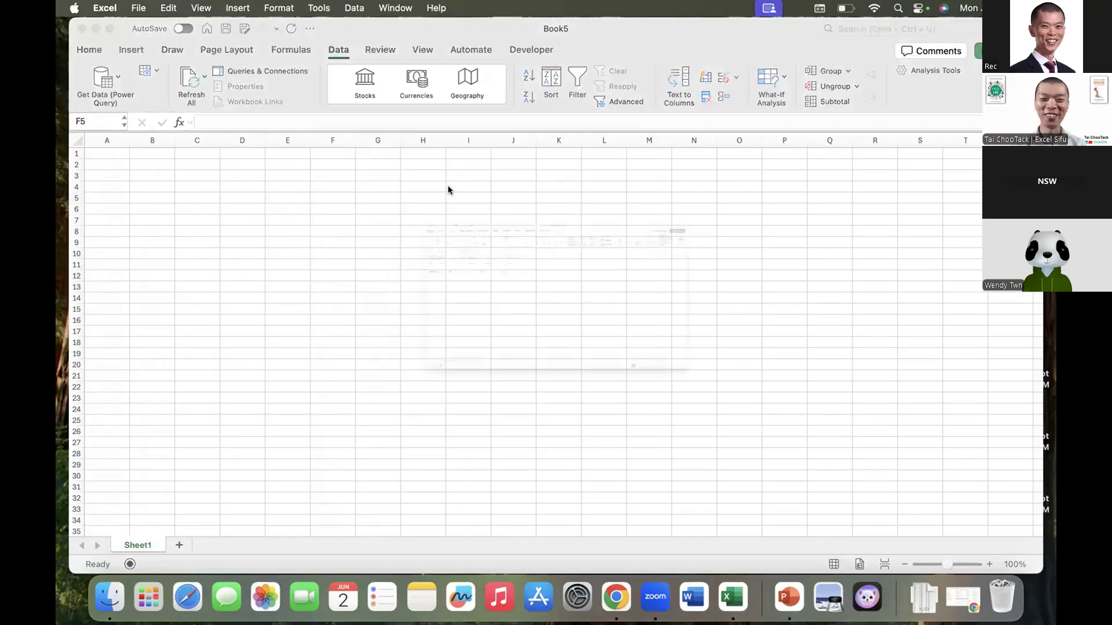
{"action": "scroll", "coordinate": [248, 169], "scroll_direction": "up", "scroll_amount": 5}
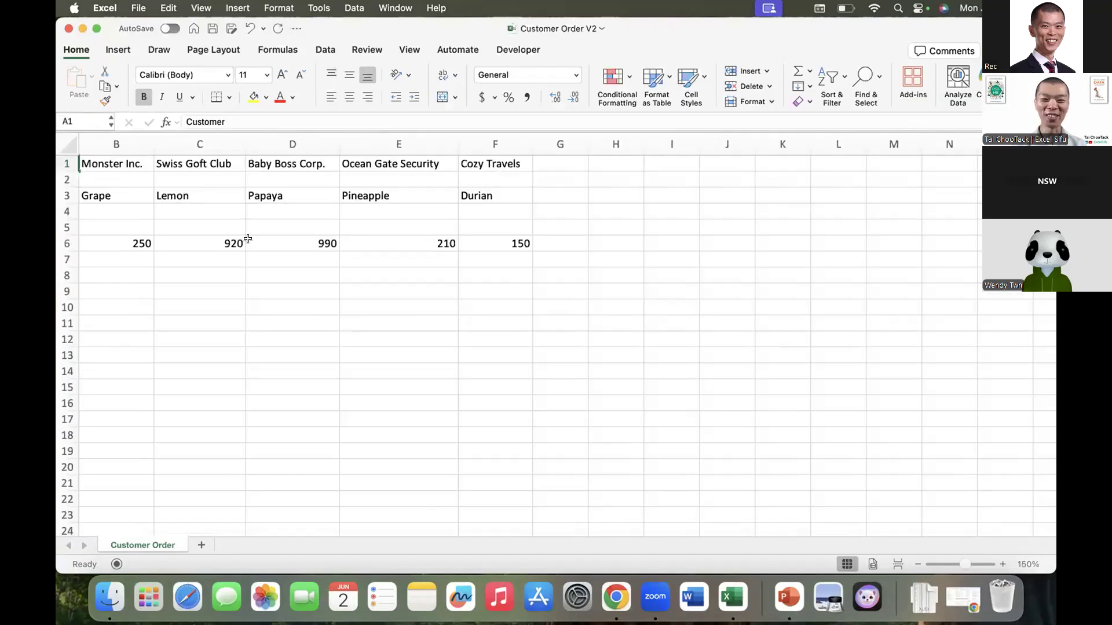
{"action": "scroll", "coordinate": [248, 238], "scroll_direction": "up", "scroll_amount": 5}
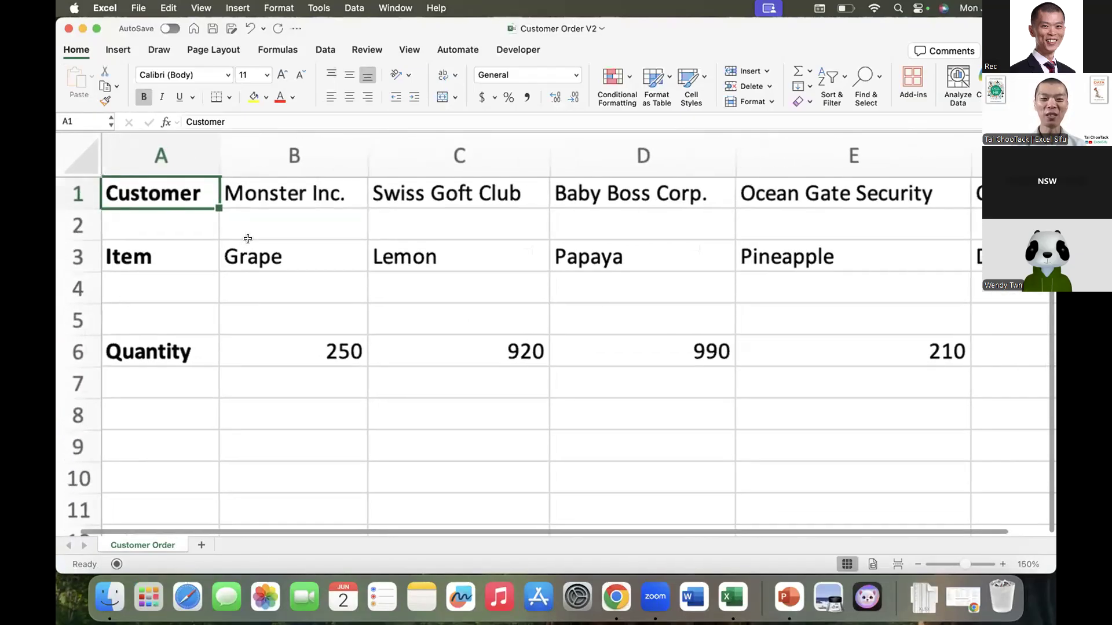
{"action": "left_click_drag", "start_coordinate": [373, 30], "coordinate": [432, 51]}
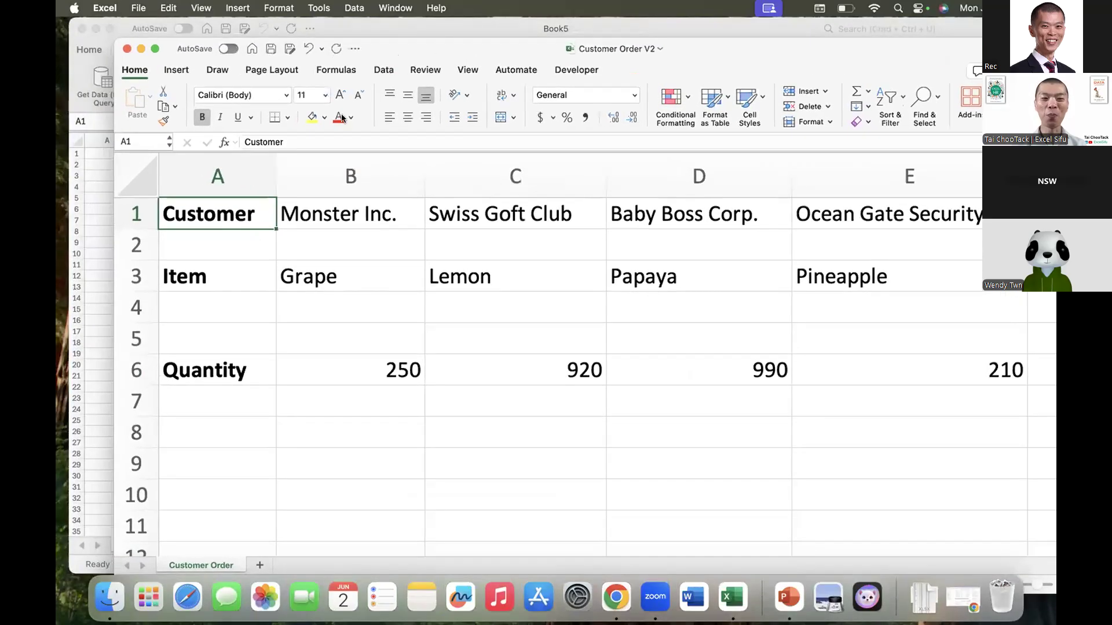
Highlight blank row 2 and blank rows 4 to 5 in Customer Order V2, and close the workbook.
{"action": "left_click", "coordinate": [136, 245]}
{"action": "left_click_drag", "start_coordinate": [136, 301], "coordinate": [135, 335]}
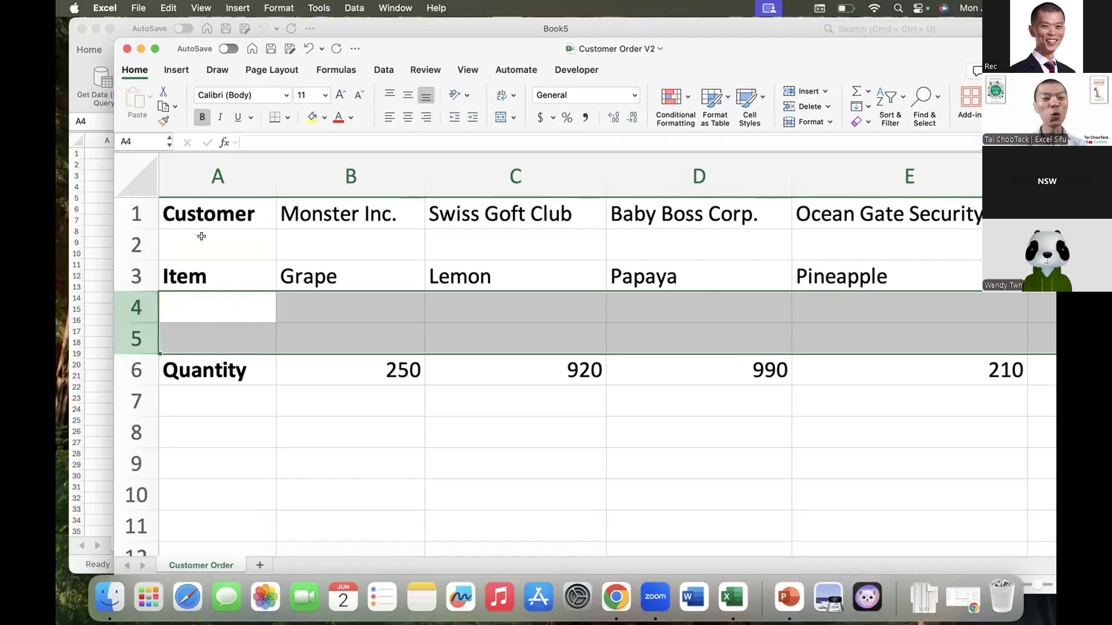
{"action": "left_click", "coordinate": [135, 243]}
{"action": "mouse_move", "coordinate": [136, 308]}
{"action": "left_mouse_down"}
{"action": "mouse_move", "coordinate": [132, 338]}
{"action": "mouse_move", "coordinate": [130, 329]}
{"action": "left_mouse_up"}
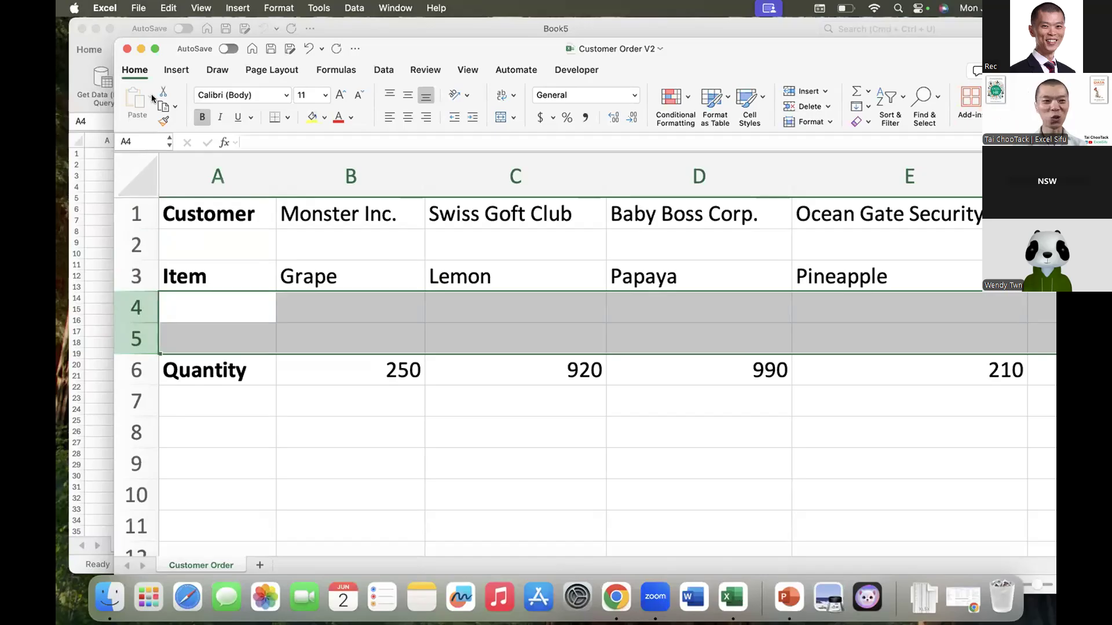
{"action": "left_click", "coordinate": [127, 49]}
Switch to Finder and open Customer Order V3.xlsx to view its scattered customer order layout at a readable size.
{"action": "key", "text": "super+Tab"}
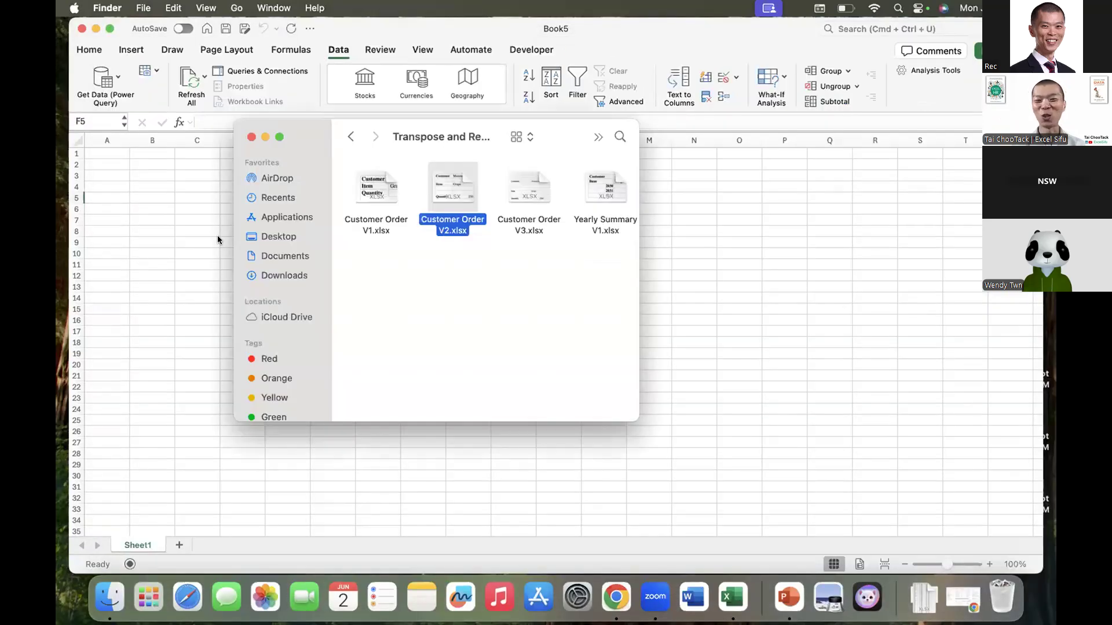
{"action": "left_click", "coordinate": [519, 195]}
{"action": "double_click", "coordinate": [519, 195]}
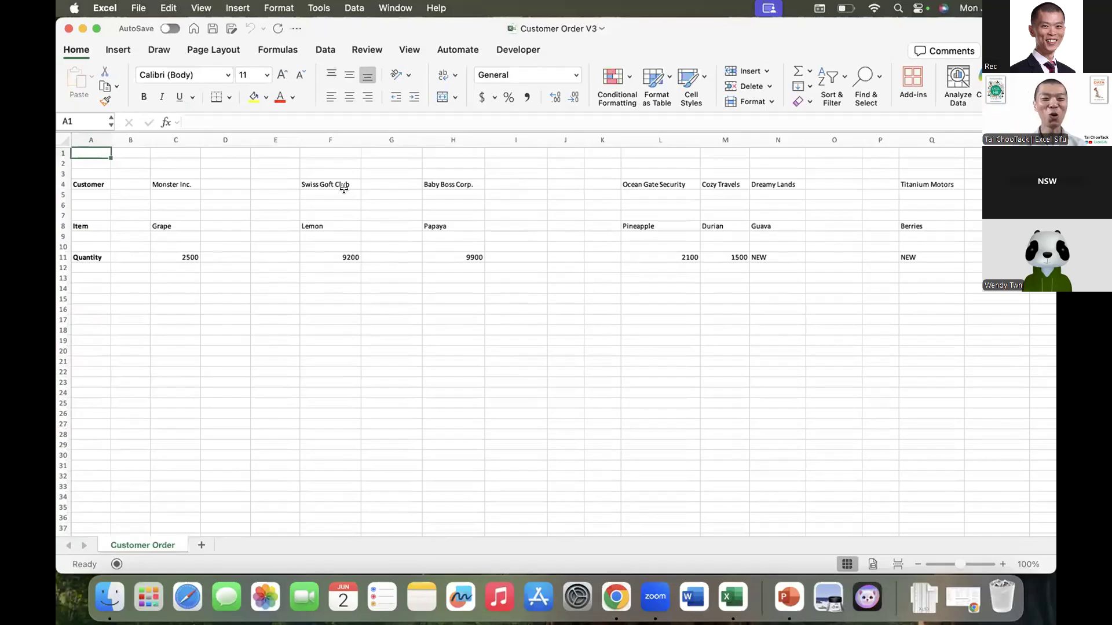
{"action": "double_click", "coordinate": [364, 29]}
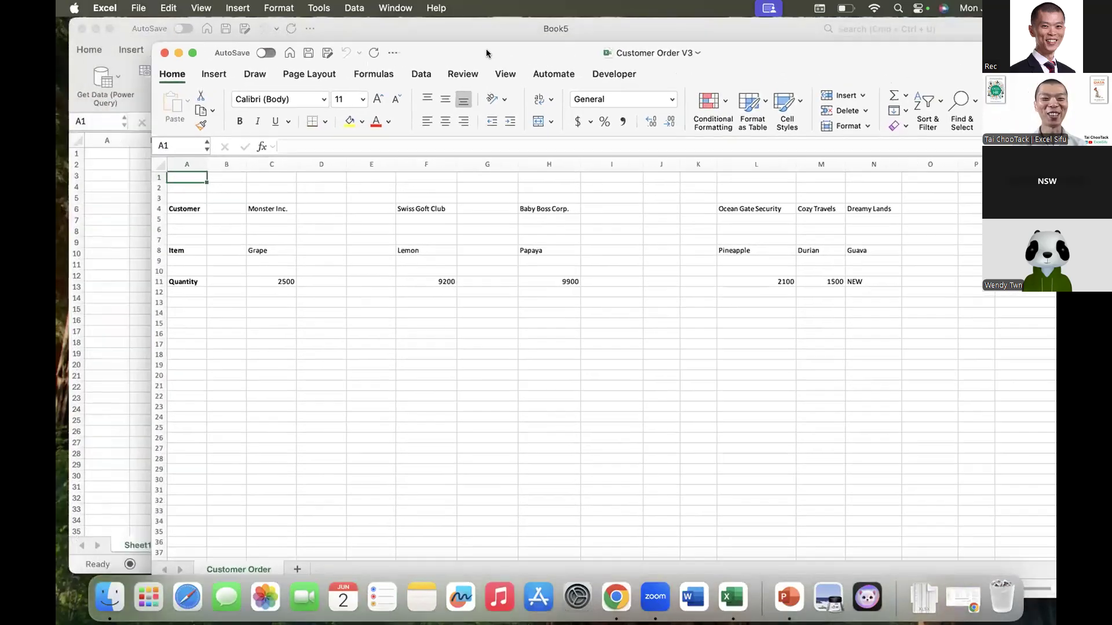
{"action": "scroll", "coordinate": [371, 256], "scroll_direction": "up", "scroll_amount": 5}
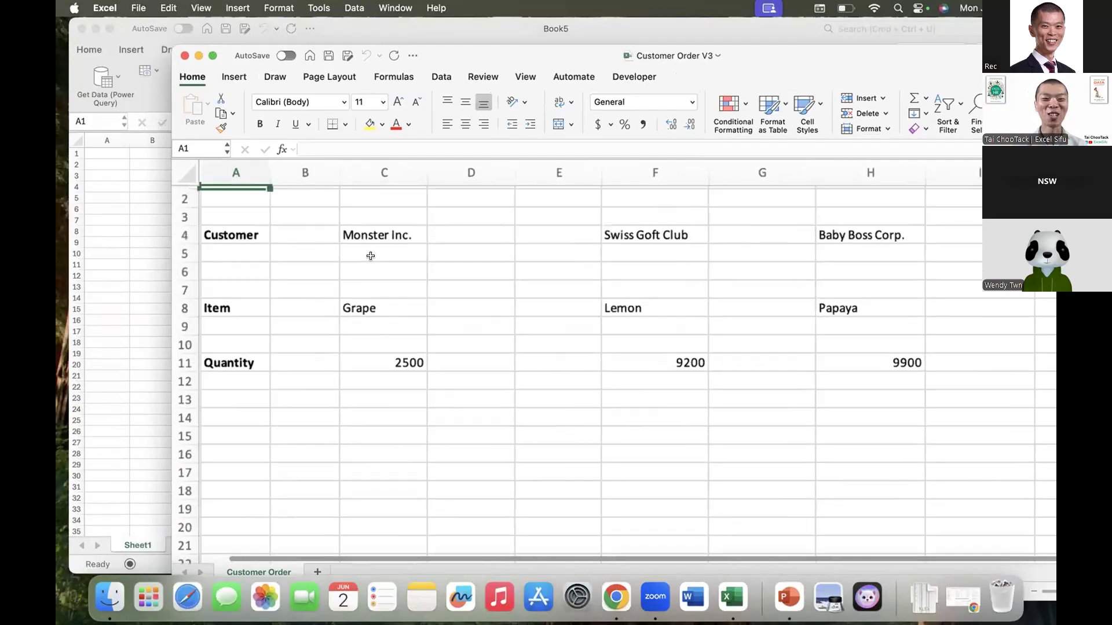
Highlight blank rows 1 to 3 and blank columns B, D to E and G in Customer Order V3, and close the workbook.
{"action": "left_click_drag", "start_coordinate": [184, 231], "coordinate": [178, 195]}
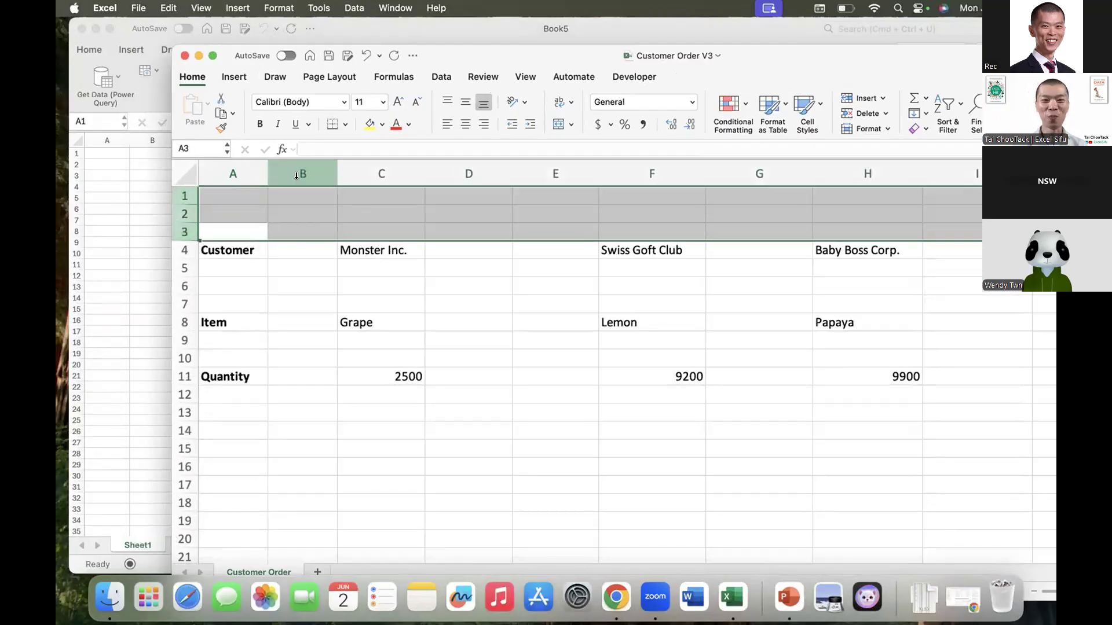
{"action": "left_click", "coordinate": [293, 172]}
{"action": "left_click_drag", "start_coordinate": [463, 169], "coordinate": [520, 170]}
{"action": "left_click", "coordinate": [720, 167]}
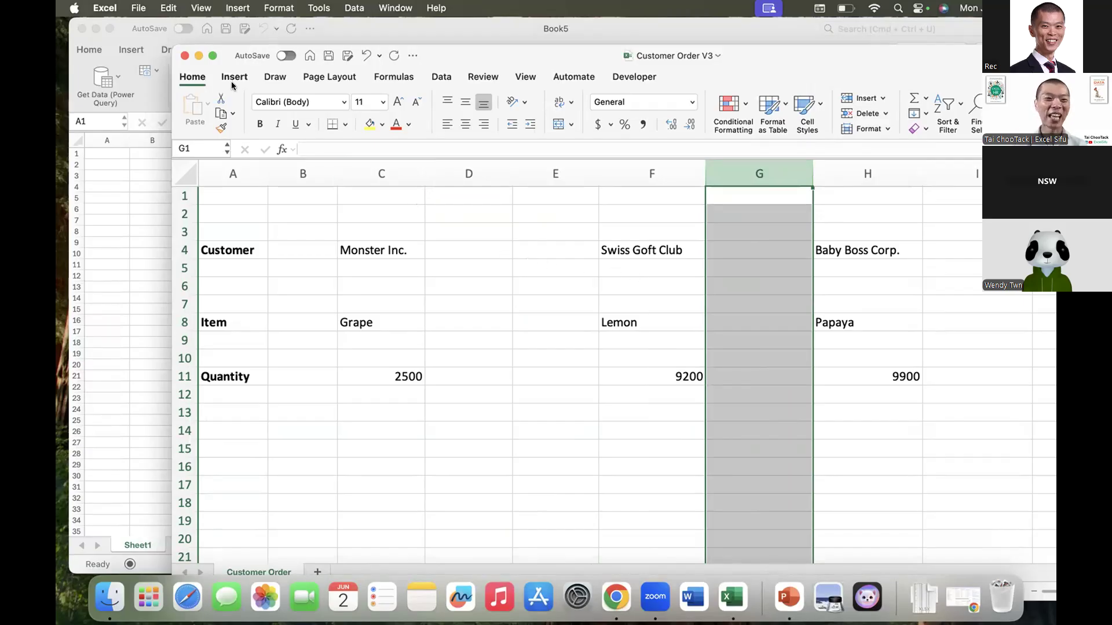
{"action": "left_click", "coordinate": [184, 56]}
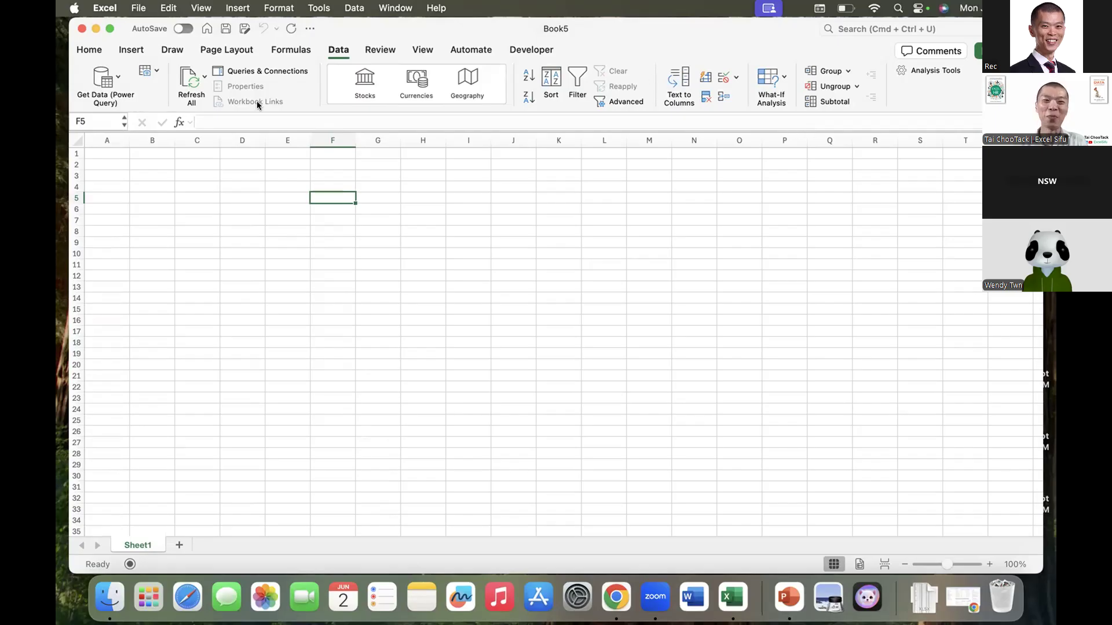
Shrink the Book5 window, enlarge its sheet to 165% and select cell A1.
{"action": "left_click", "coordinate": [96, 78]}
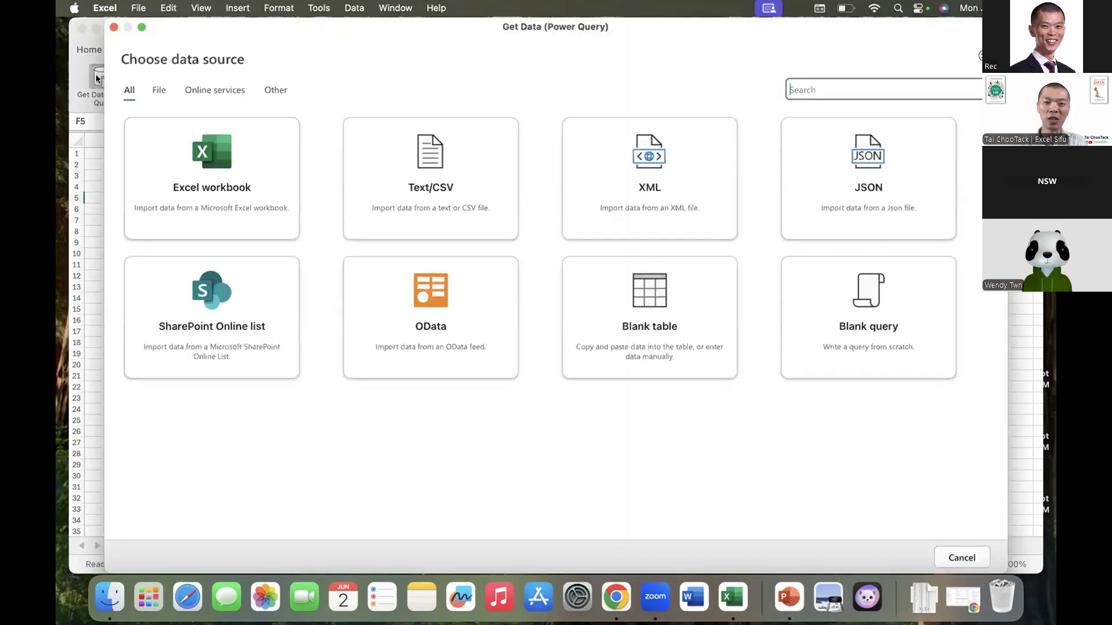
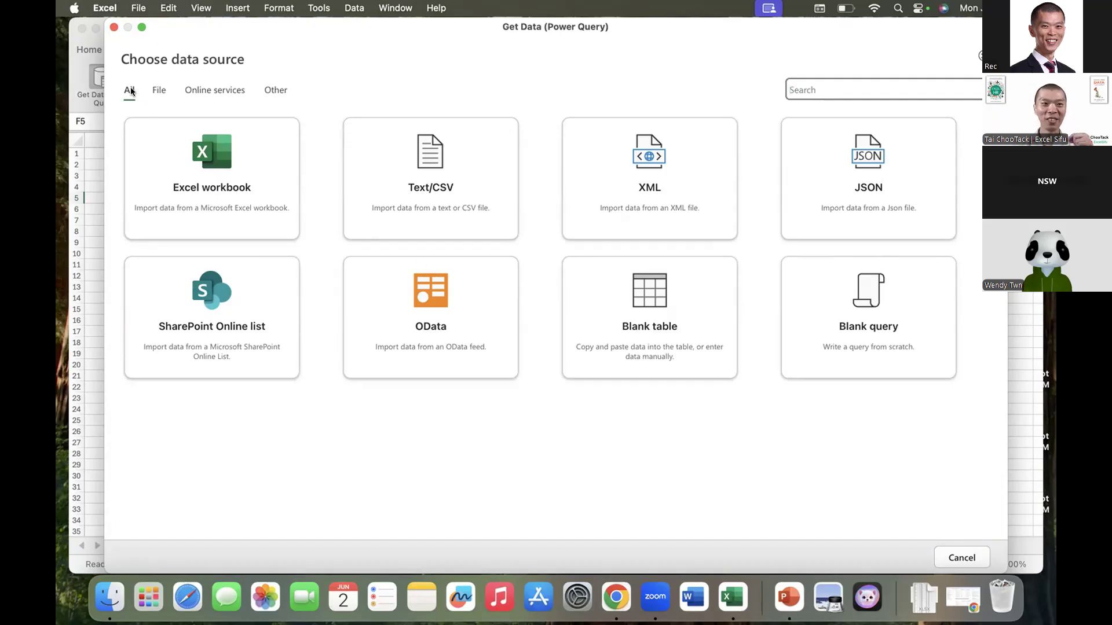
{"action": "left_click", "coordinate": [113, 28]}
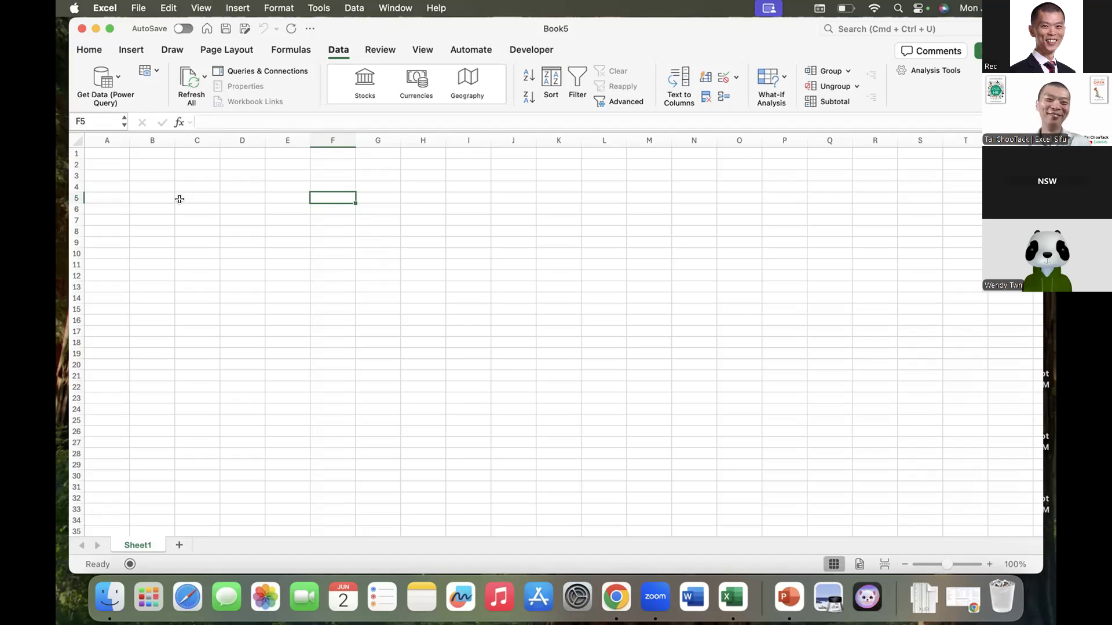
{"action": "left_click_drag", "start_coordinate": [69, 18], "coordinate": [134, 85]}
{"action": "scroll", "coordinate": [259, 243], "scroll_direction": "up", "scroll_amount": 5}
{"action": "scroll", "coordinate": [259, 243], "scroll_direction": "up", "scroll_amount": 2}
{"action": "left_click", "coordinate": [195, 228]}
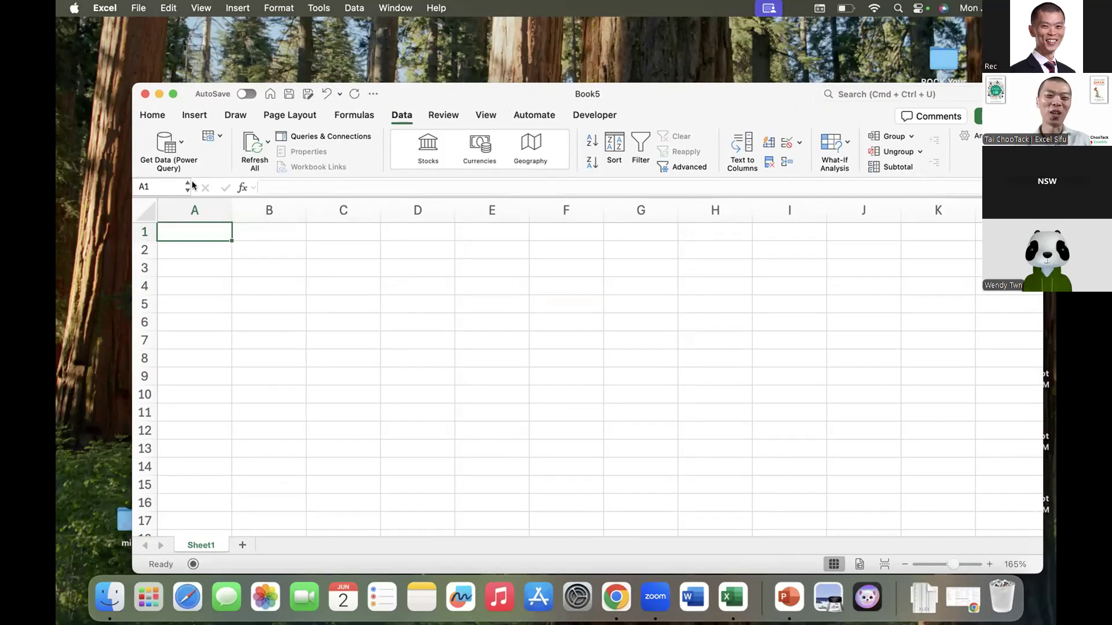
Start a Power Query import from an Excel workbook, choosing Customer Order V1.xlsx in the Transpose and Remove Blanks folder as the source.
{"action": "left_click", "coordinate": [166, 147]}
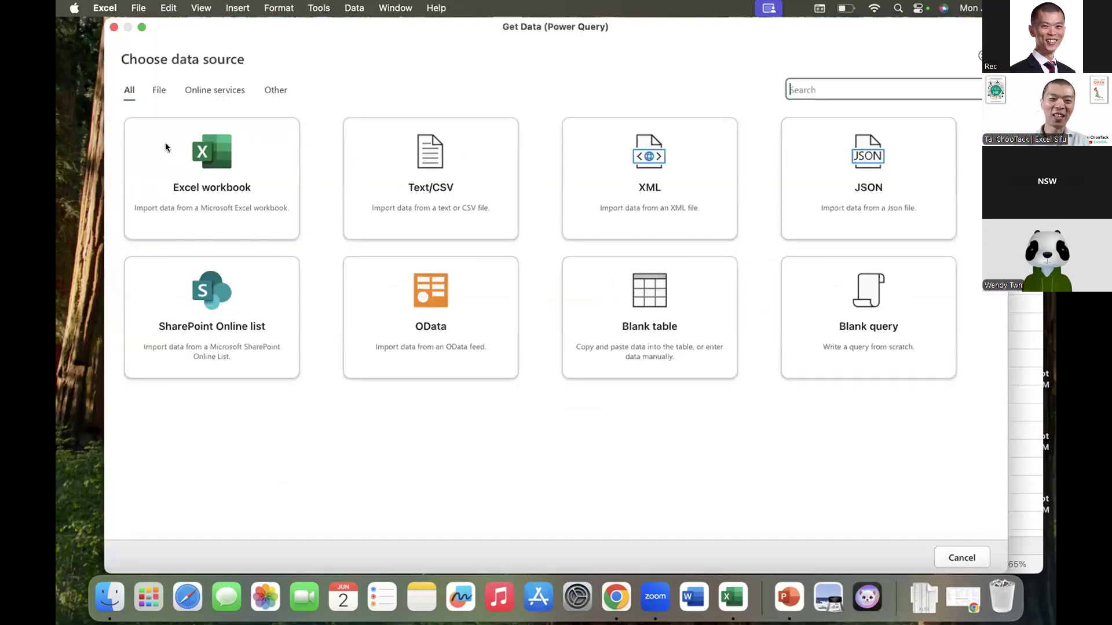
{"action": "left_click", "coordinate": [193, 168]}
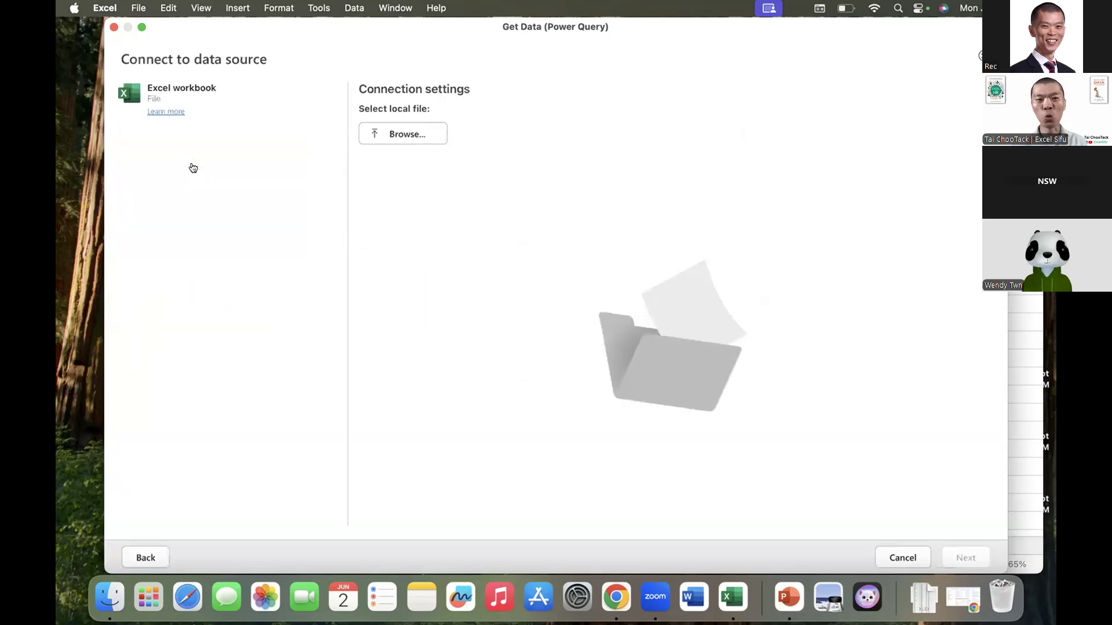
{"action": "left_click", "coordinate": [402, 135]}
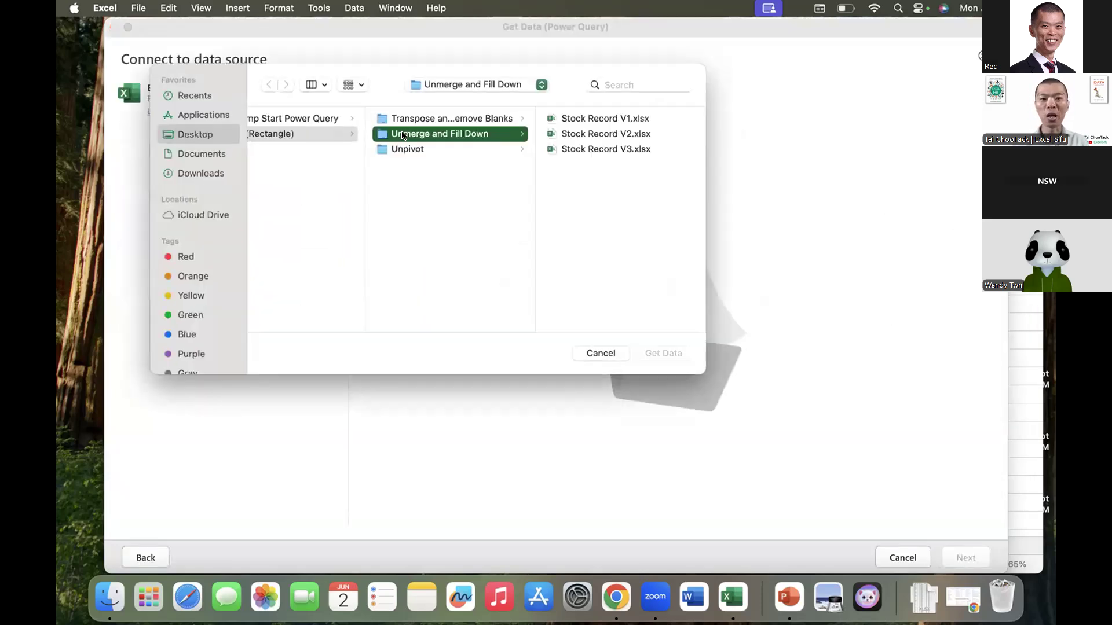
{"action": "left_click", "coordinate": [421, 120]}
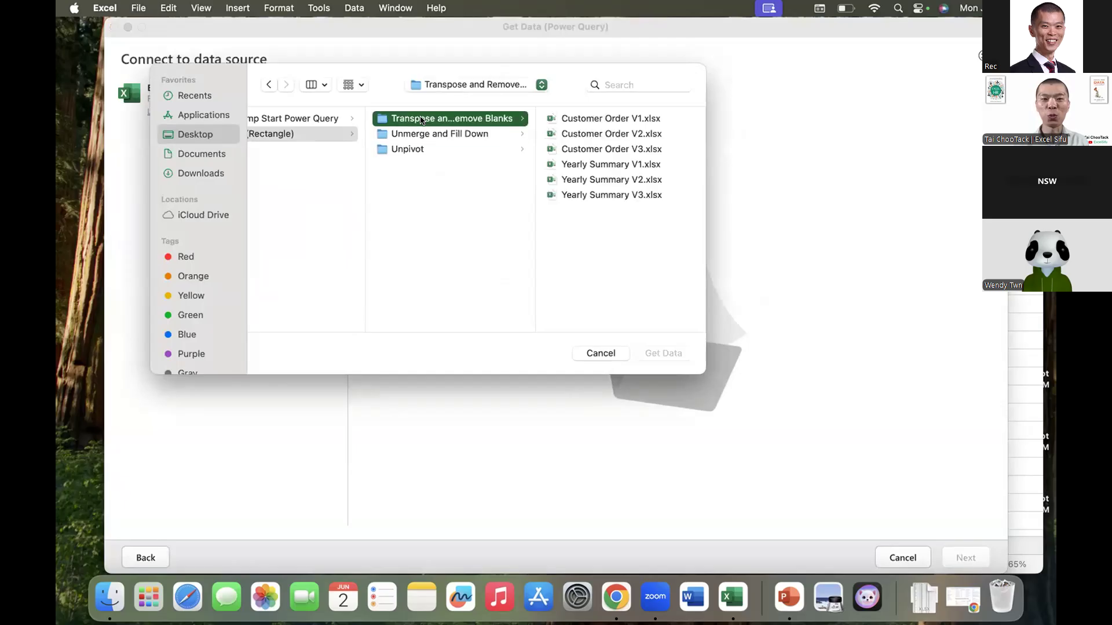
{"action": "left_click", "coordinate": [421, 120]}
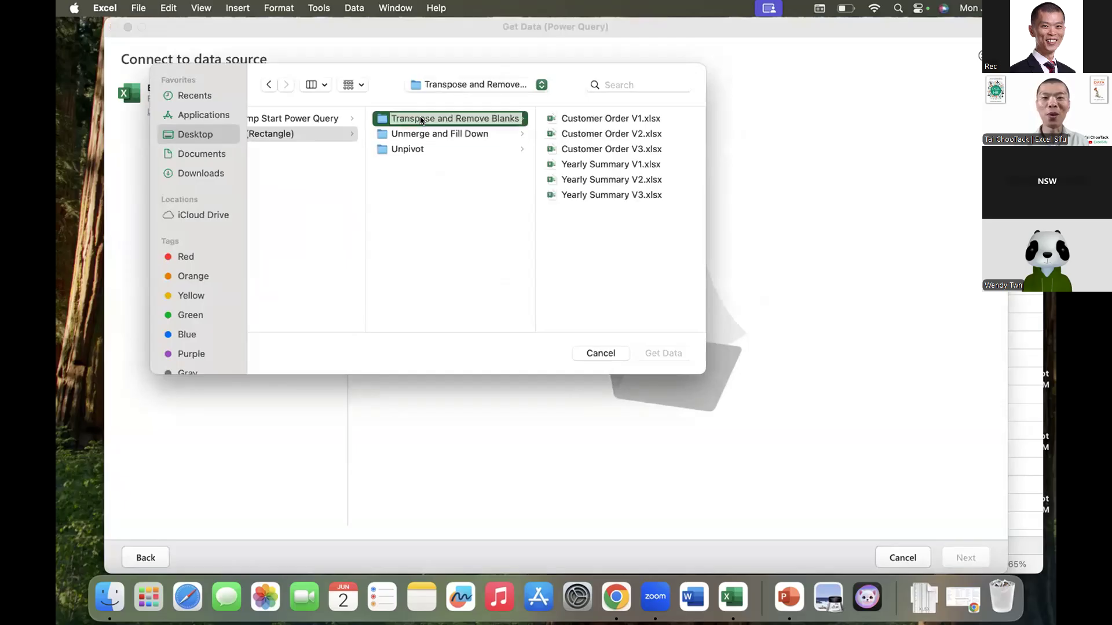
{"action": "left_click", "coordinate": [593, 119]}
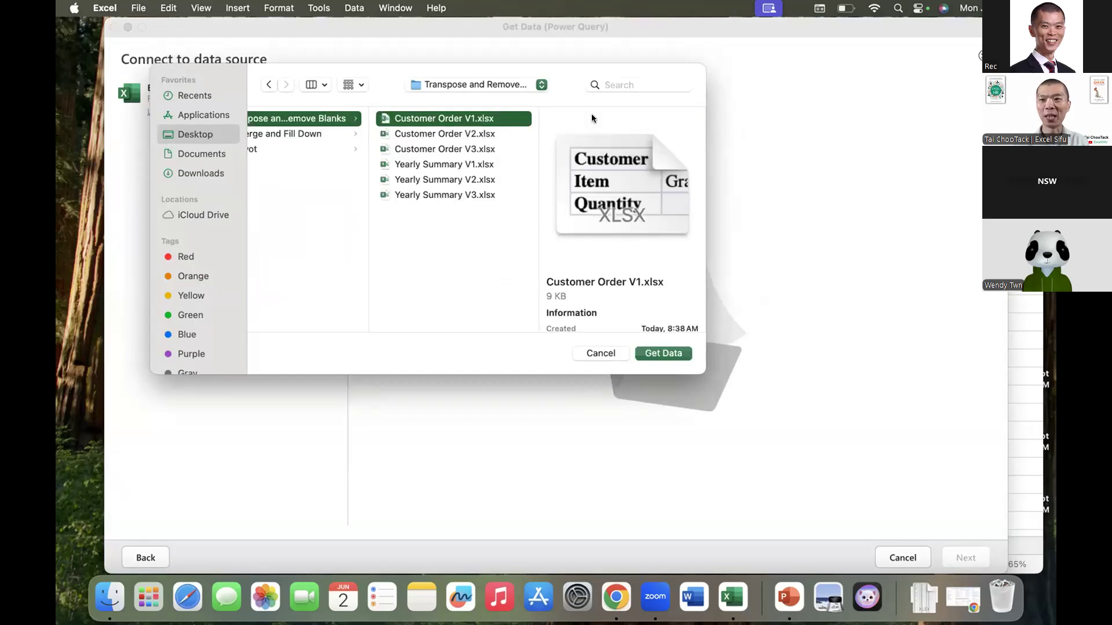
{"action": "left_click", "coordinate": [659, 354]}
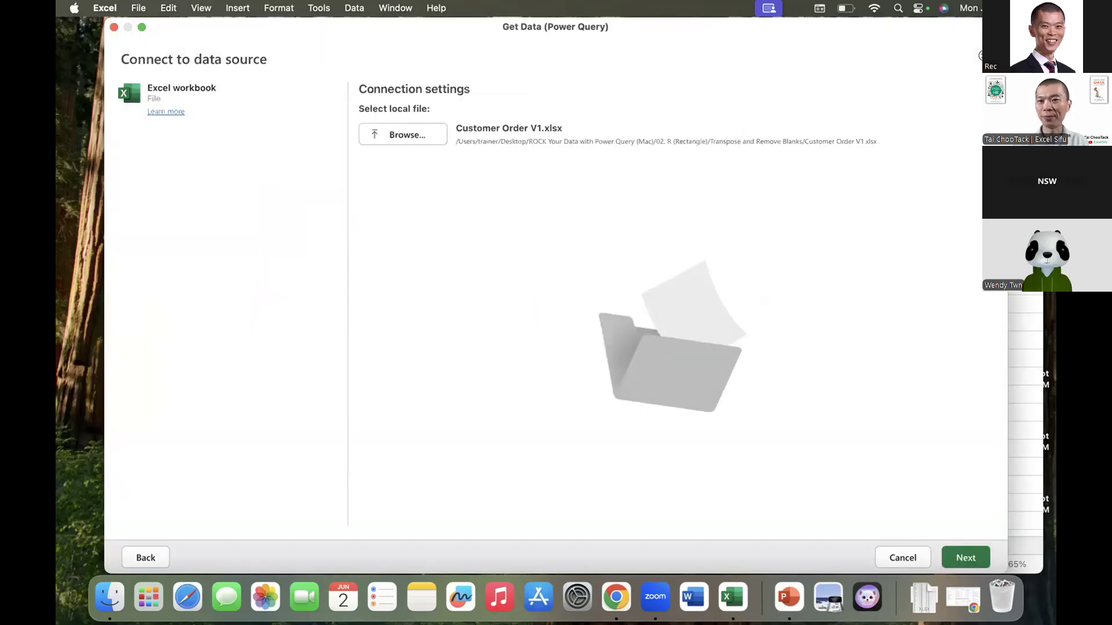
Shrink the Get Data window, choose the Customer Order sheet and open it for transformation in the Power Query Editor.
{"action": "left_click_drag", "start_coordinate": [1006, 18], "coordinate": [859, 132]}
{"action": "left_click_drag", "start_coordinate": [787, 136], "coordinate": [783, 79]}
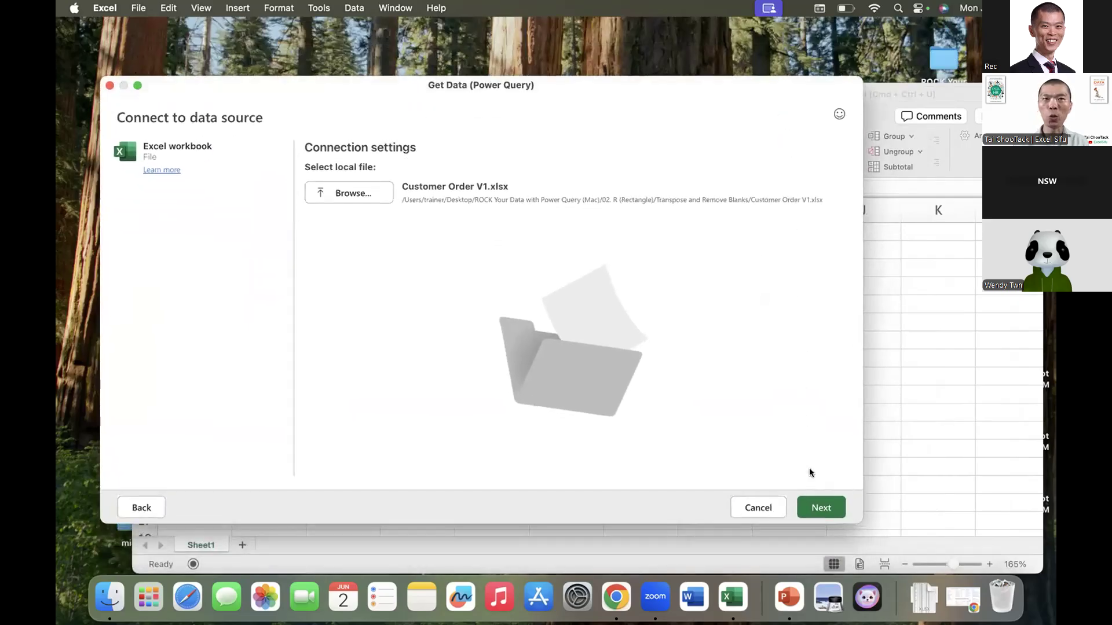
{"action": "left_click", "coordinate": [820, 507]}
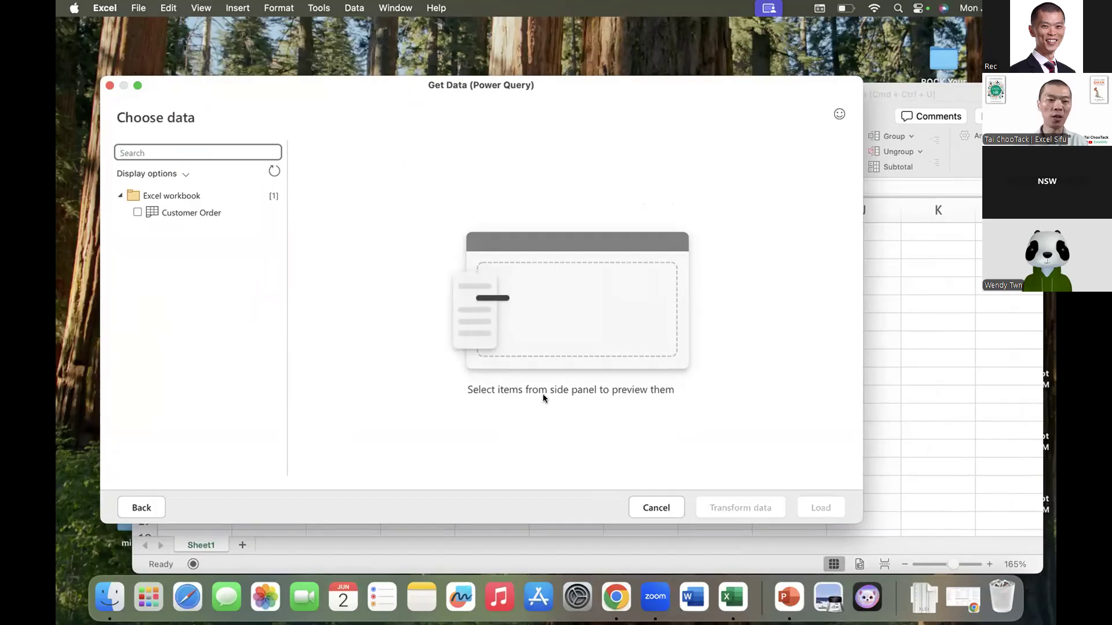
{"action": "left_click", "coordinate": [137, 212]}
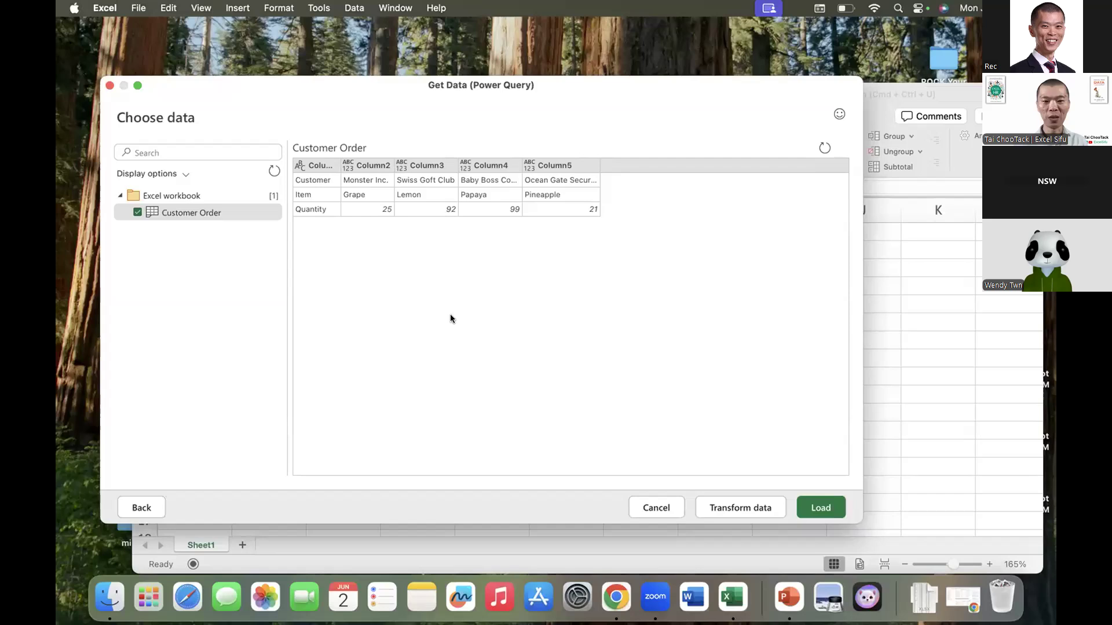
{"action": "left_click", "coordinate": [743, 508]}
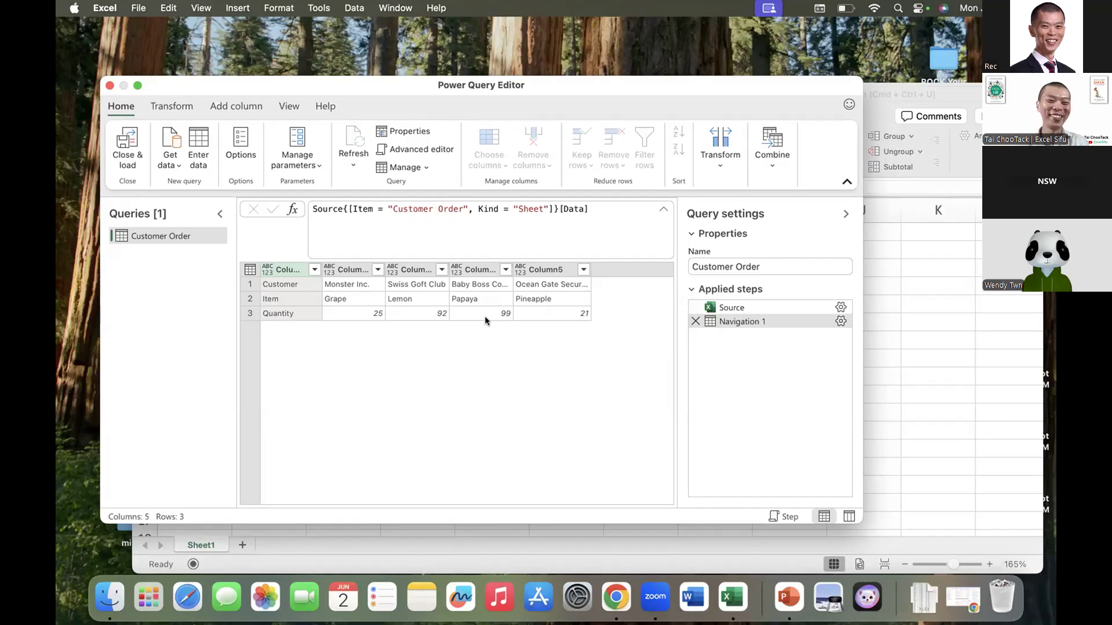
Transpose the Customer Order table, use its first row as headers and collapse the formula bar.
{"action": "left_click", "coordinate": [176, 105]}
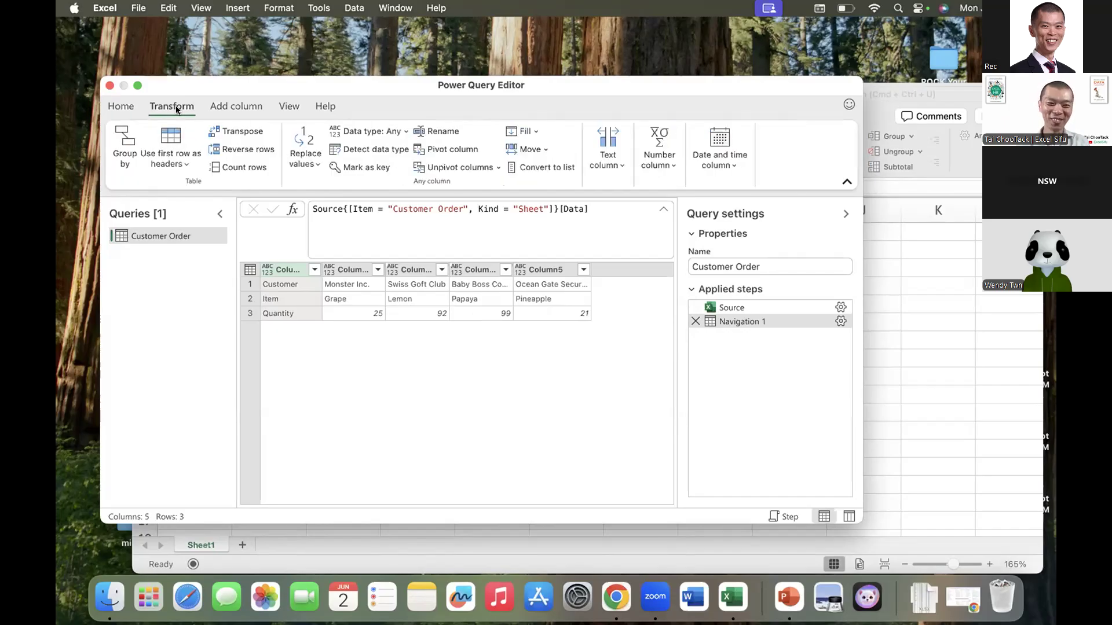
{"action": "left_click", "coordinate": [231, 132]}
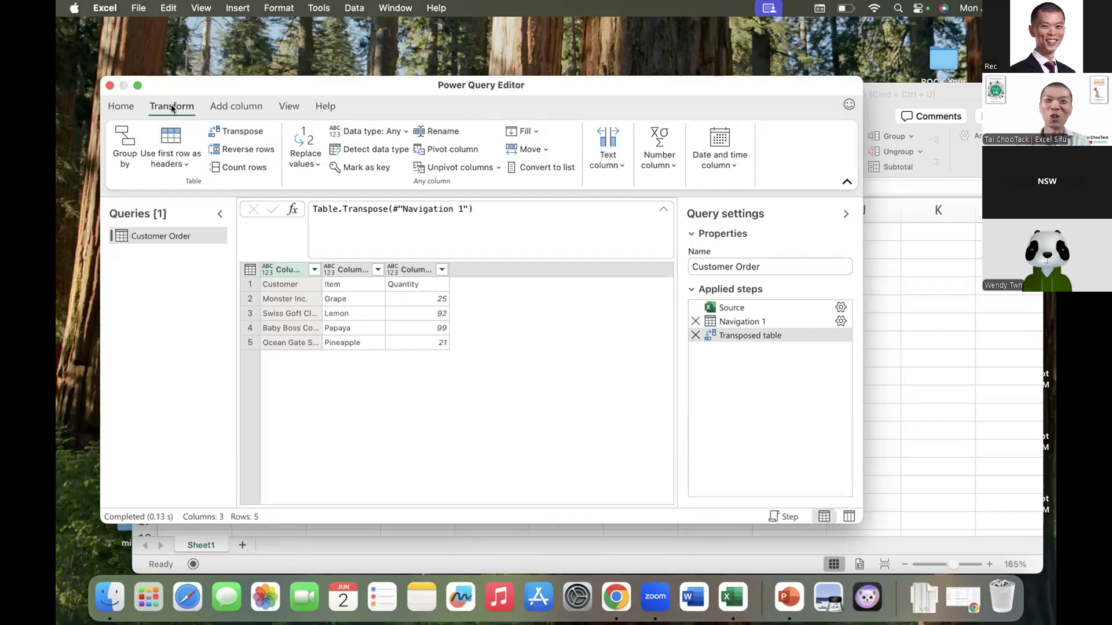
{"action": "left_click", "coordinate": [171, 139]}
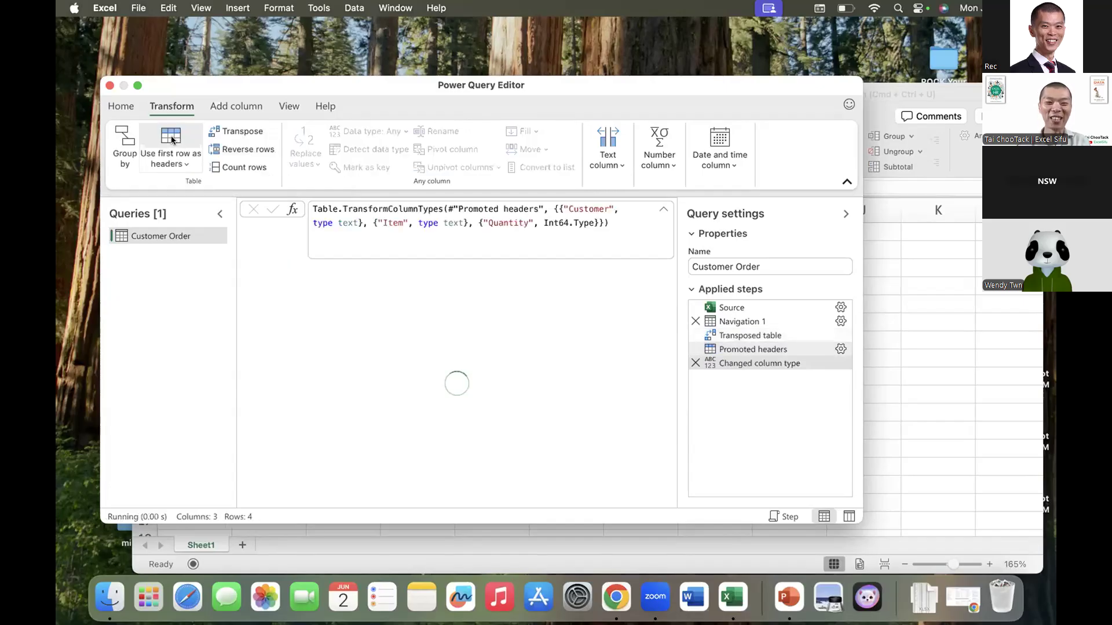
{"action": "left_click", "coordinate": [663, 209]}
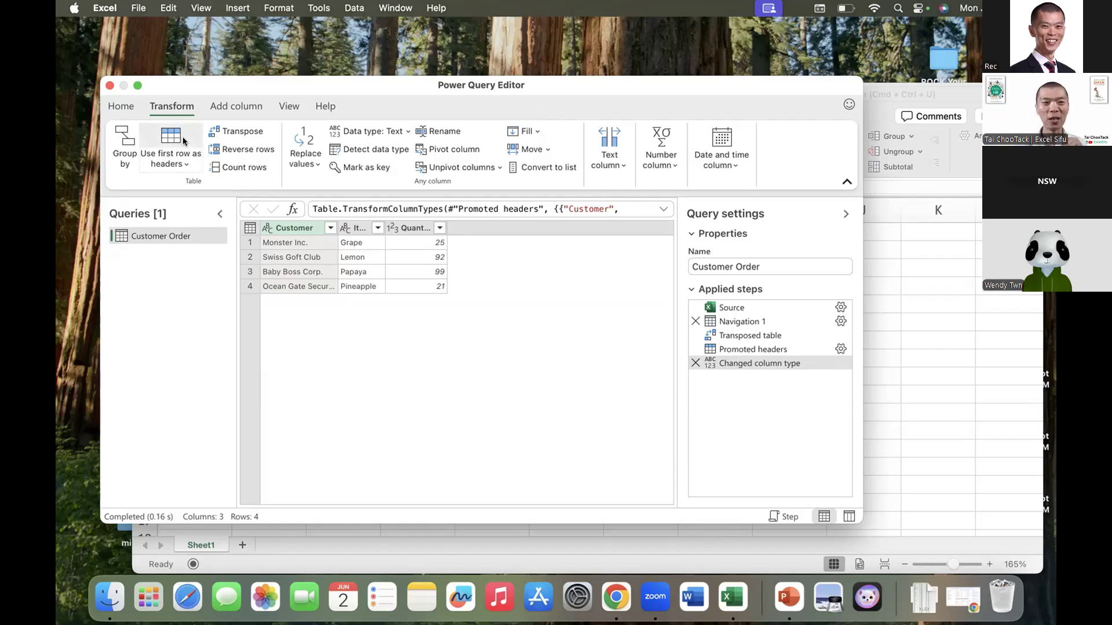
Load the Customer Order query into the workbook, enlarge the sheet to 206% and select the range C2:D6.
{"action": "left_click", "coordinate": [120, 108]}
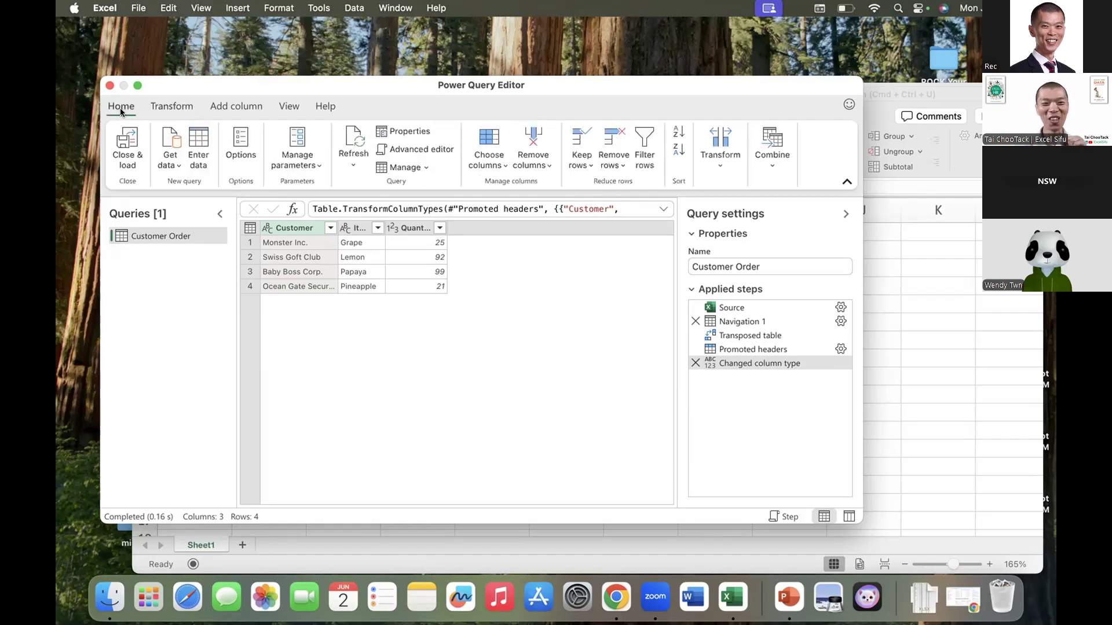
{"action": "left_click", "coordinate": [125, 142]}
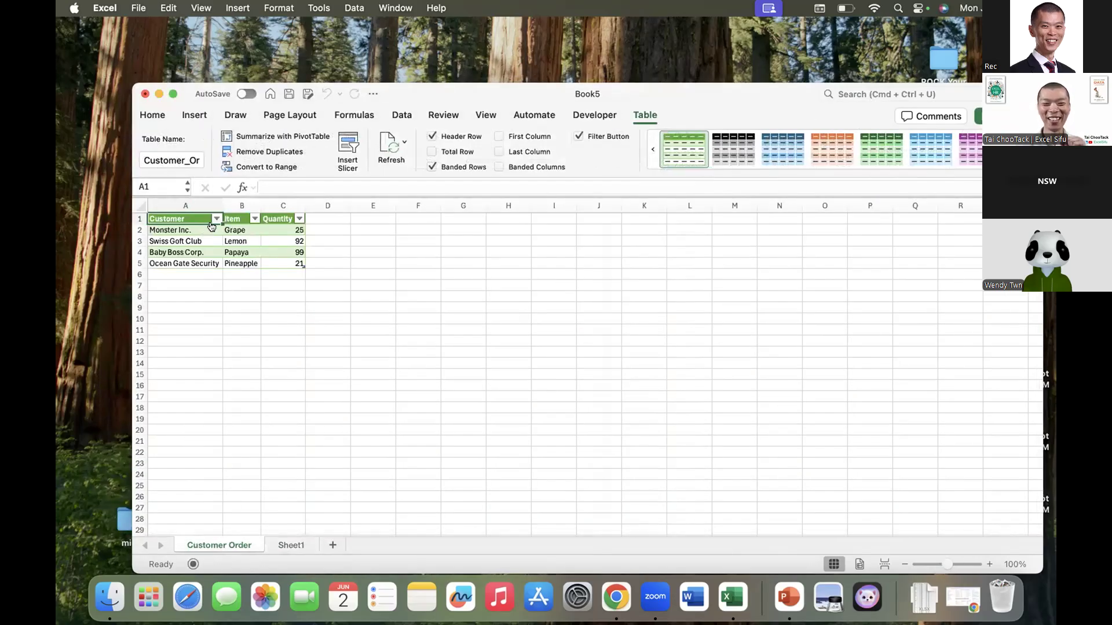
{"action": "scroll", "coordinate": [208, 234], "scroll_direction": "up", "scroll_amount": 5}
{"action": "scroll", "coordinate": [209, 234], "scroll_direction": "left", "scroll_amount": 2}
{"action": "scroll", "coordinate": [210, 239], "scroll_direction": "up", "scroll_amount": 1}
{"action": "left_click_drag", "start_coordinate": [508, 351], "coordinate": [454, 261]}
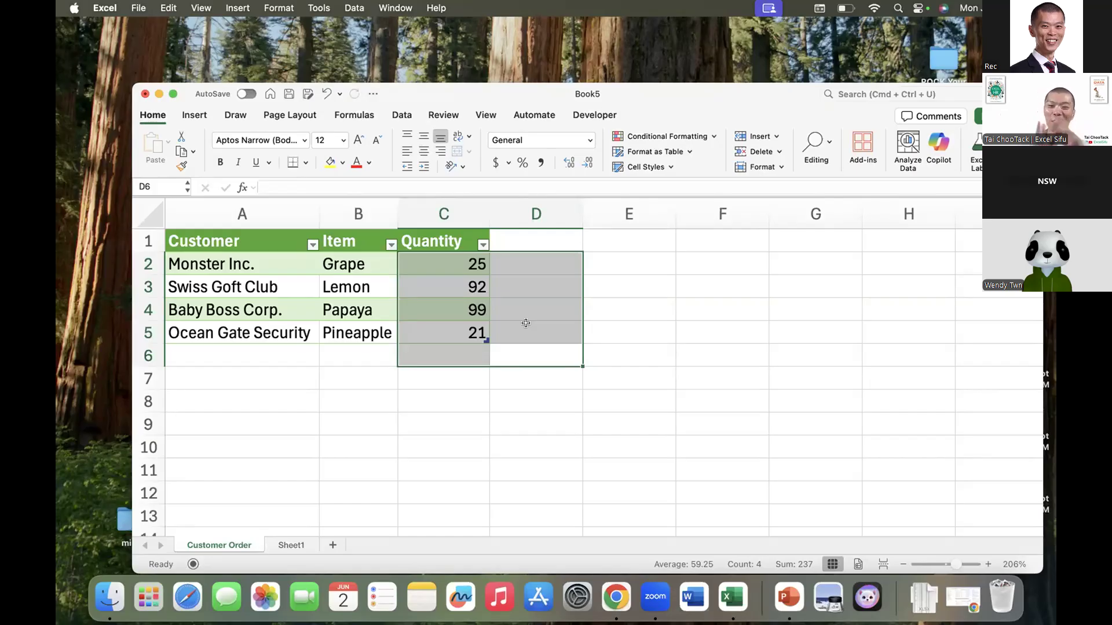
Reopen the Customer Order query in the Power Query Editor and change its source file to Customer Order V2.xlsx.
{"action": "left_click", "coordinate": [448, 279]}
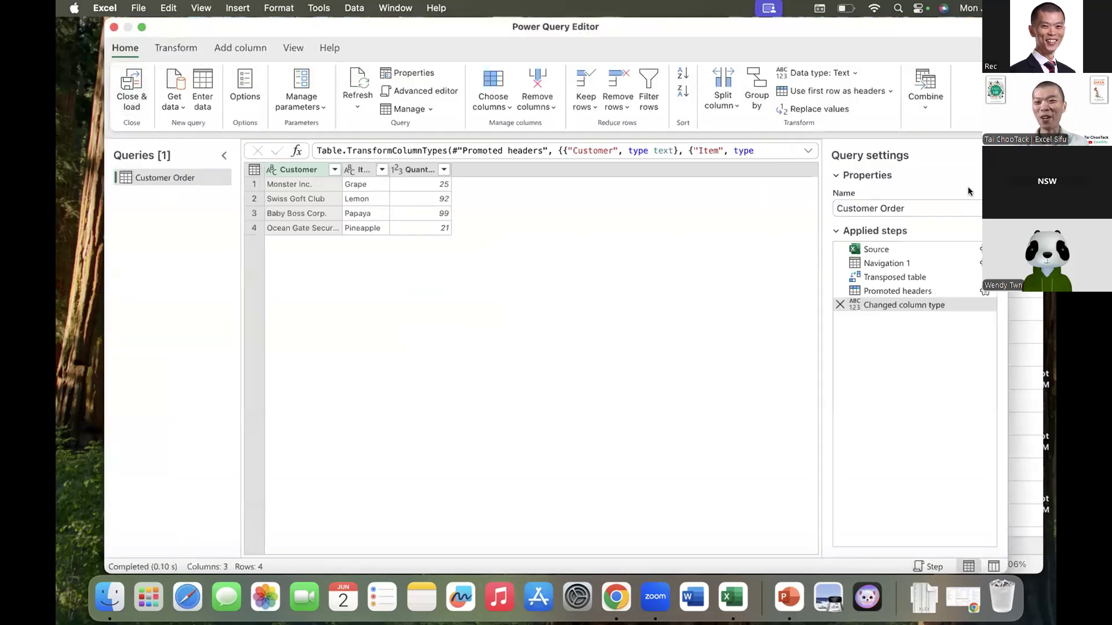
{"action": "left_click", "coordinate": [894, 250]}
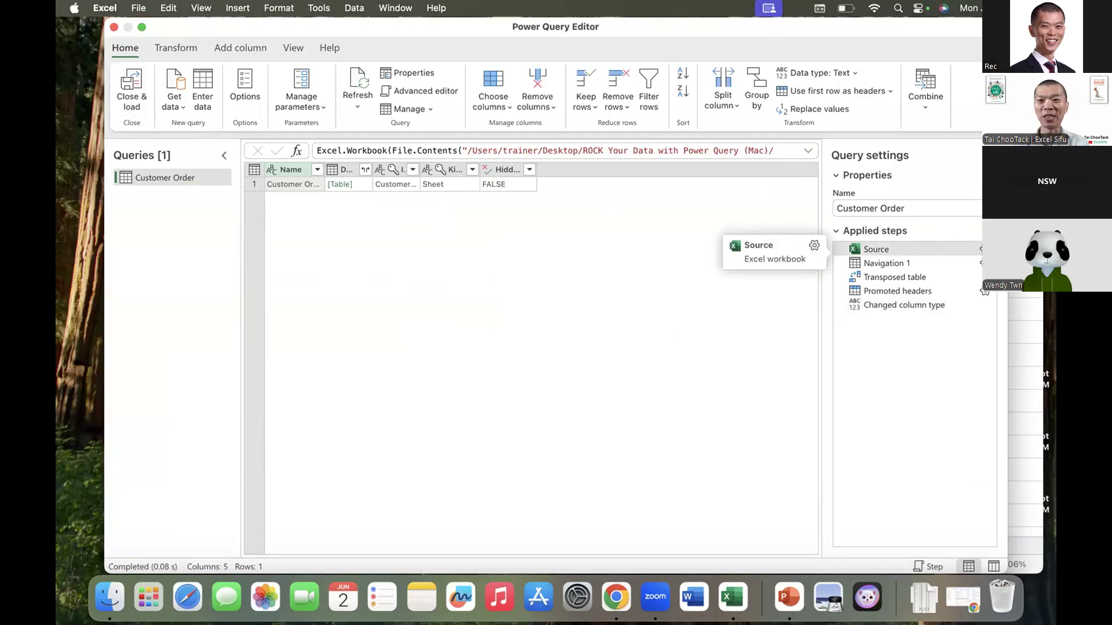
{"action": "double_click", "coordinate": [888, 248]}
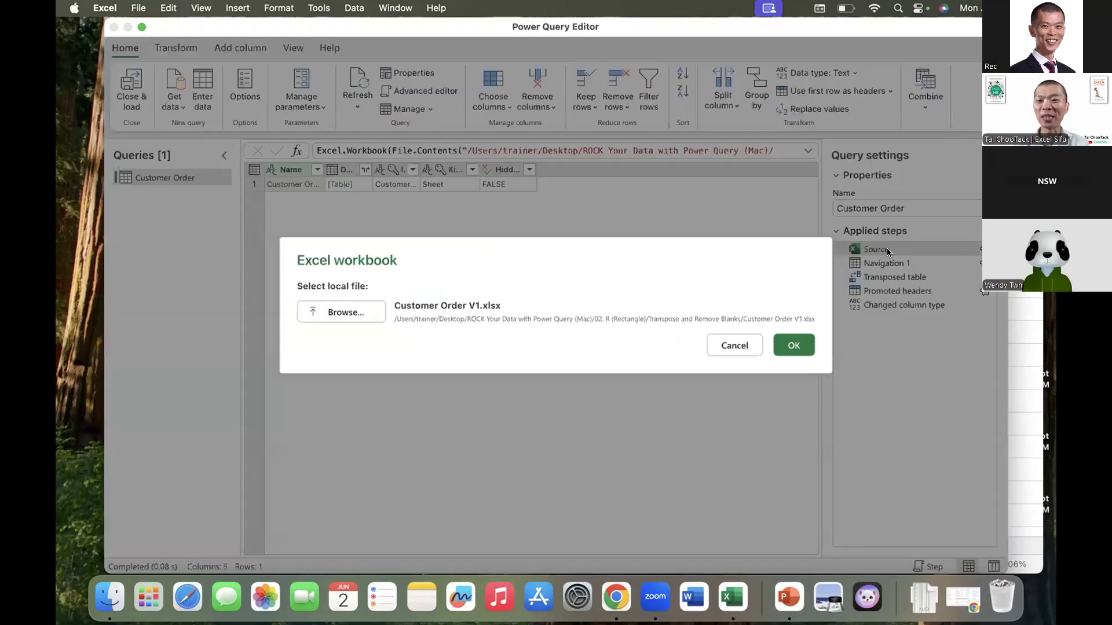
{"action": "left_click", "coordinate": [360, 310]}
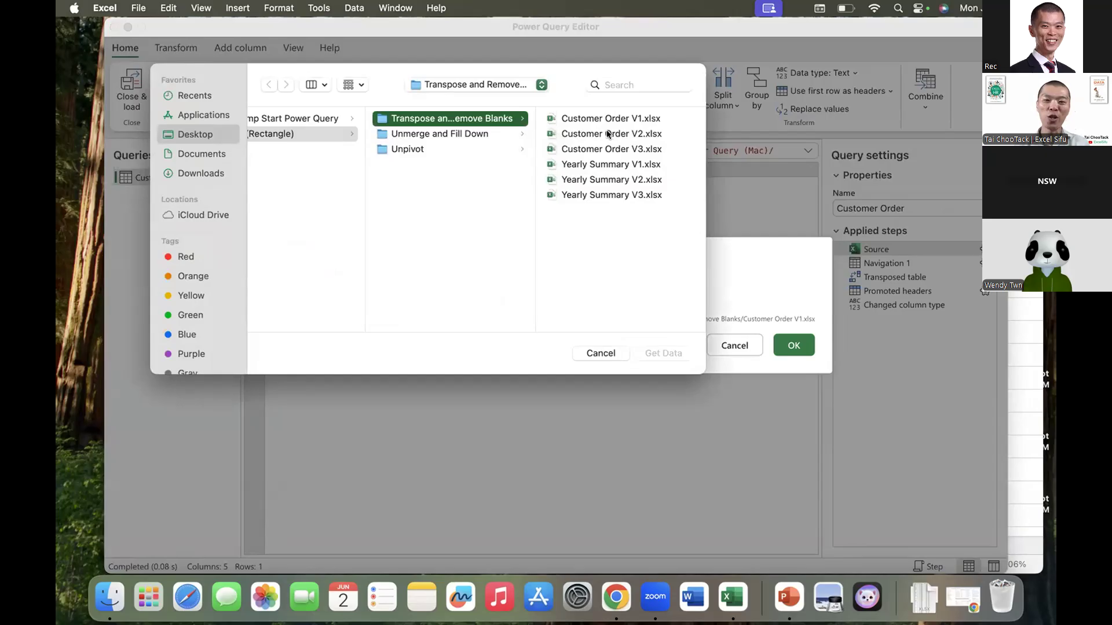
{"action": "left_click", "coordinate": [607, 134]}
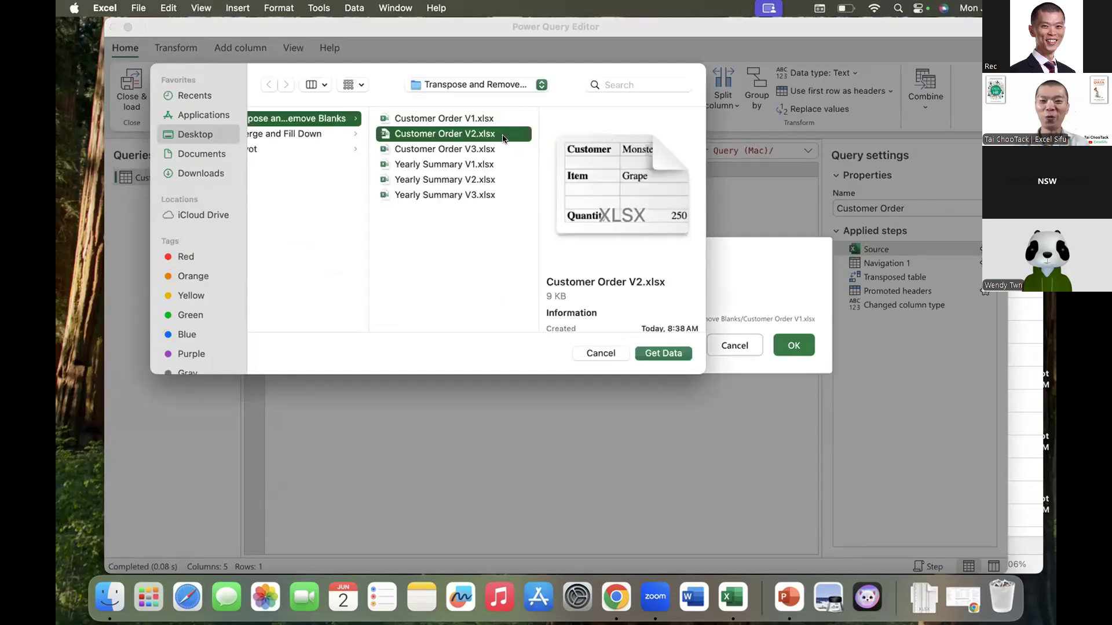
{"action": "left_click", "coordinate": [663, 354]}
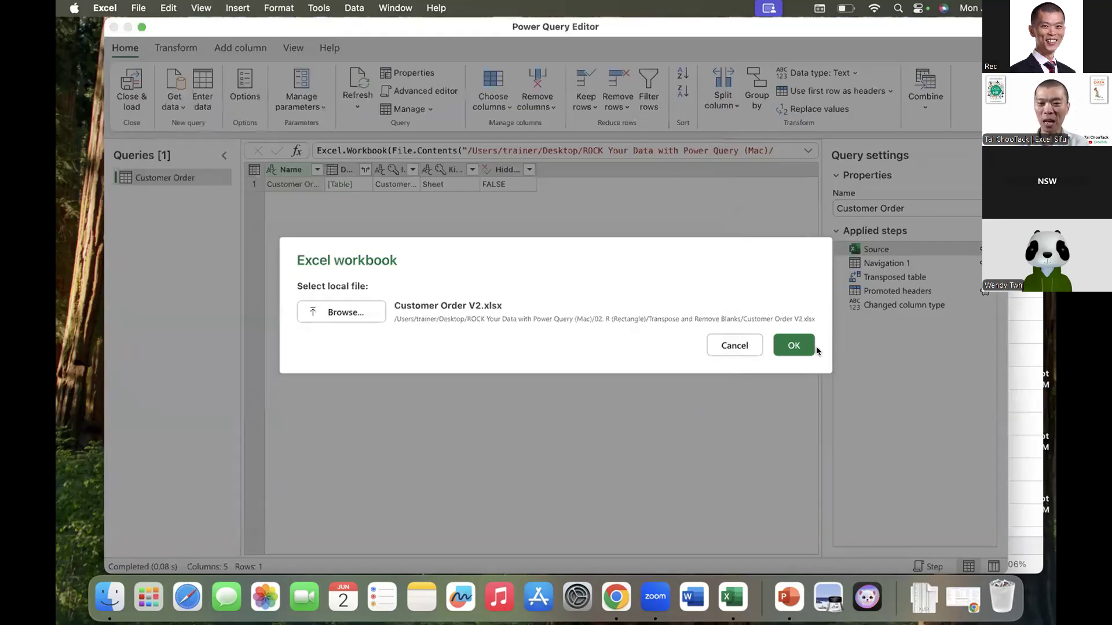
{"action": "left_click", "coordinate": [794, 346]}
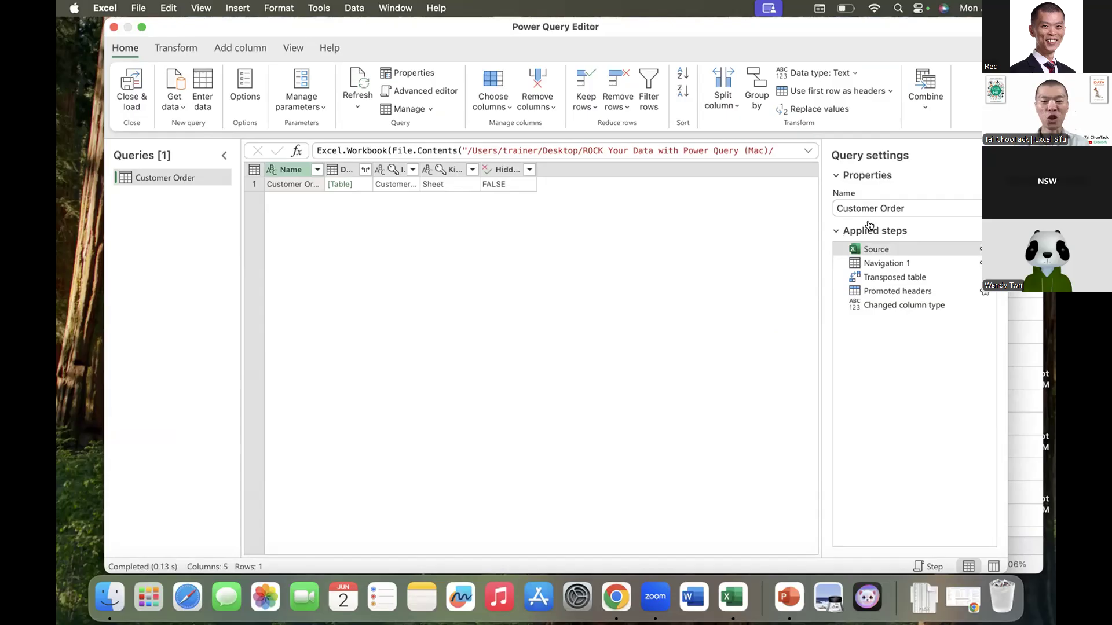
Insert an intermediate step after Navigation 1 that removes the blank rows.
{"action": "mouse_move", "coordinate": [866, 247]}
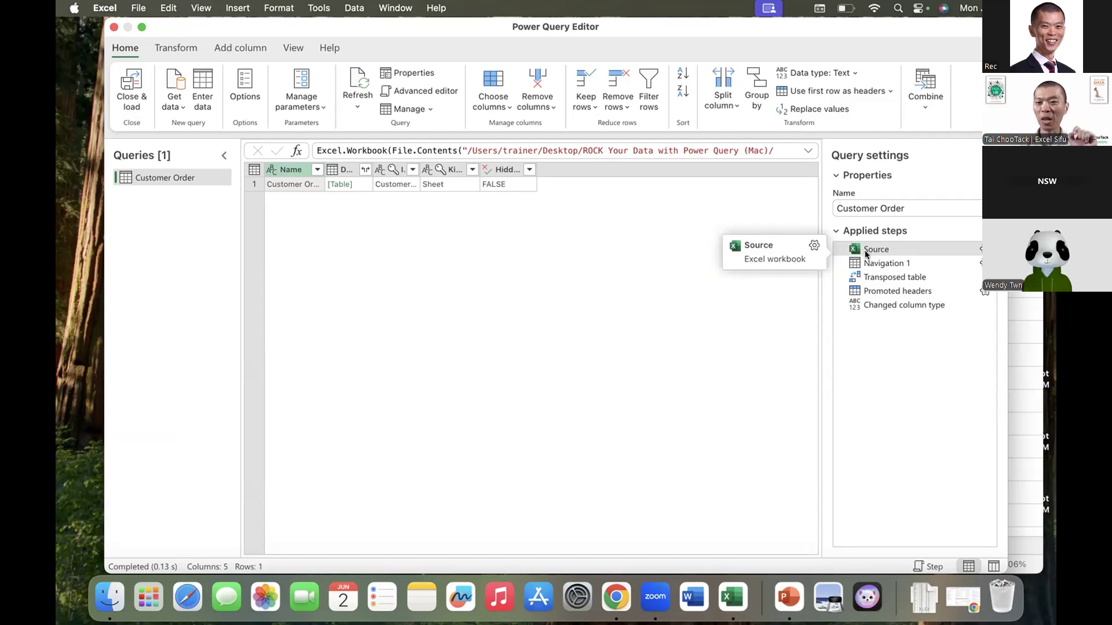
{"action": "left_click", "coordinate": [867, 262]}
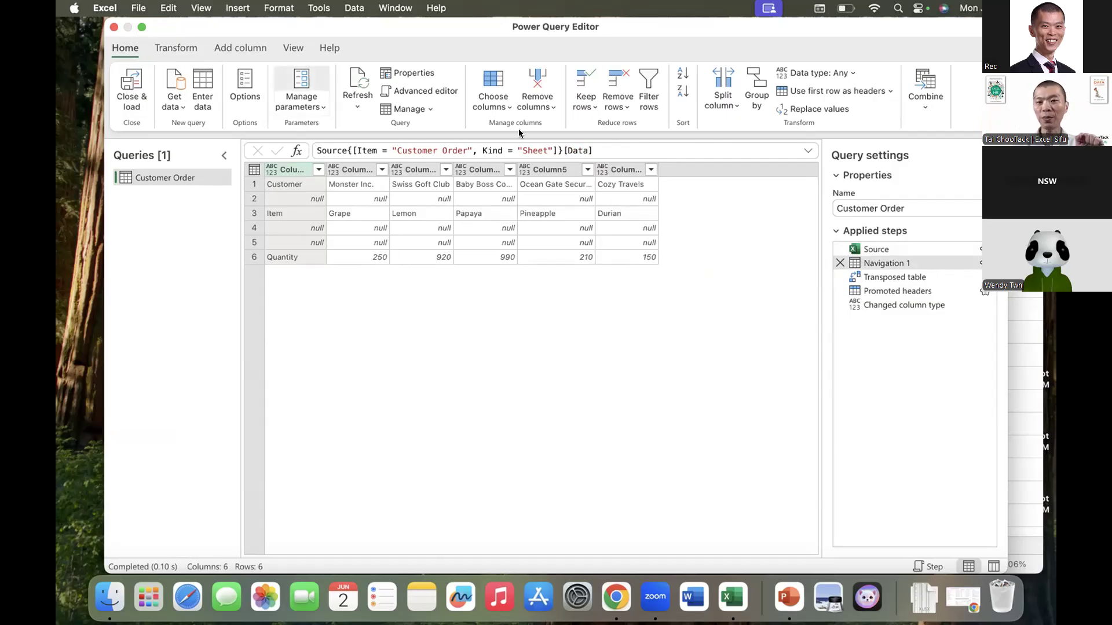
{"action": "left_click", "coordinate": [616, 99]}
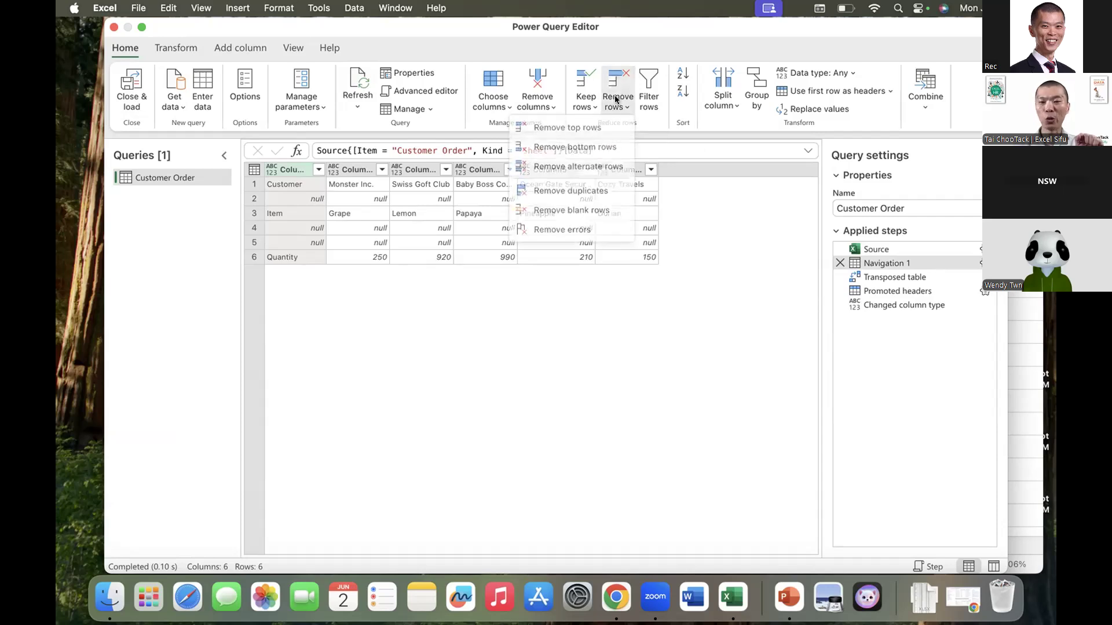
{"action": "left_click", "coordinate": [579, 213]}
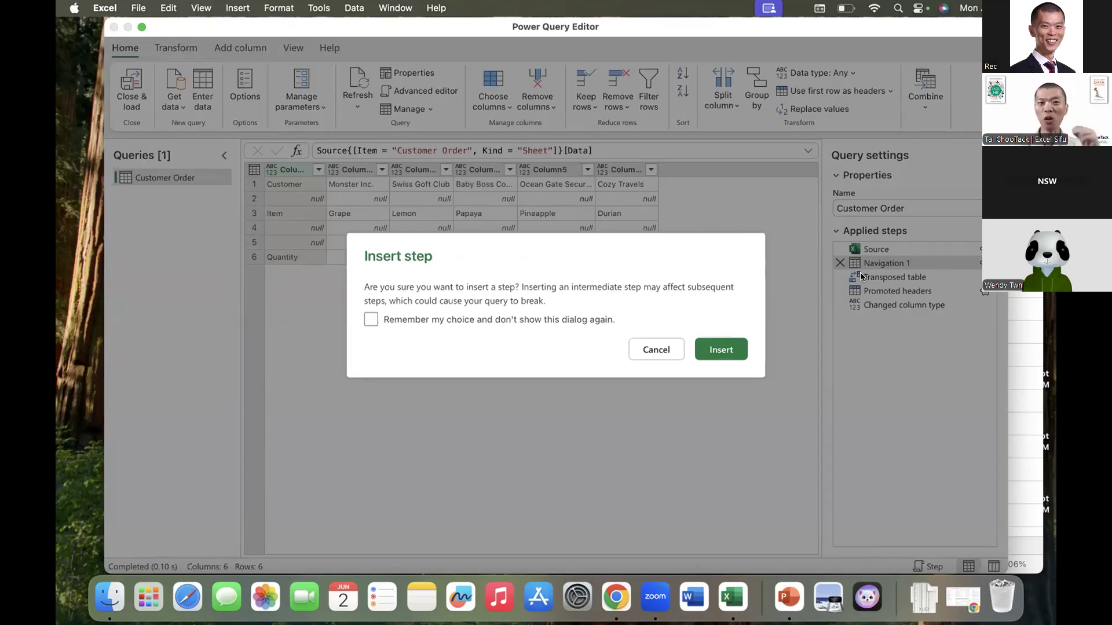
{"action": "left_click", "coordinate": [721, 349]}
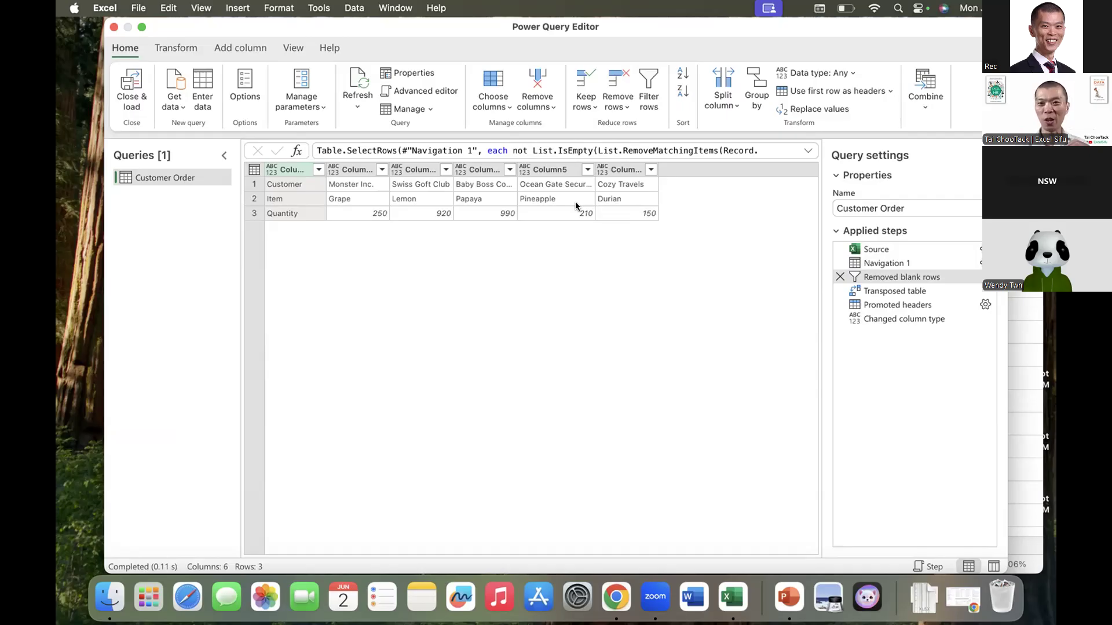
Check the applied steps from blank-row removal through the column type change, and load the updated query, selecting C2:D7 in the sheet.
{"action": "left_click", "coordinate": [884, 287]}
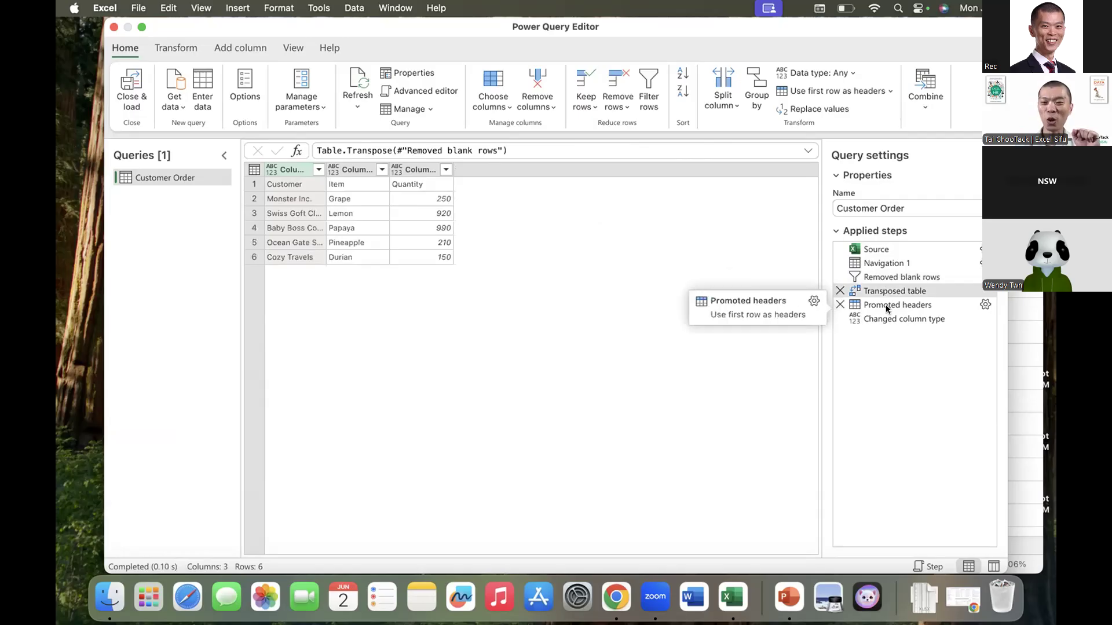
{"action": "left_click", "coordinate": [885, 305]}
{"action": "left_click", "coordinate": [885, 320]}
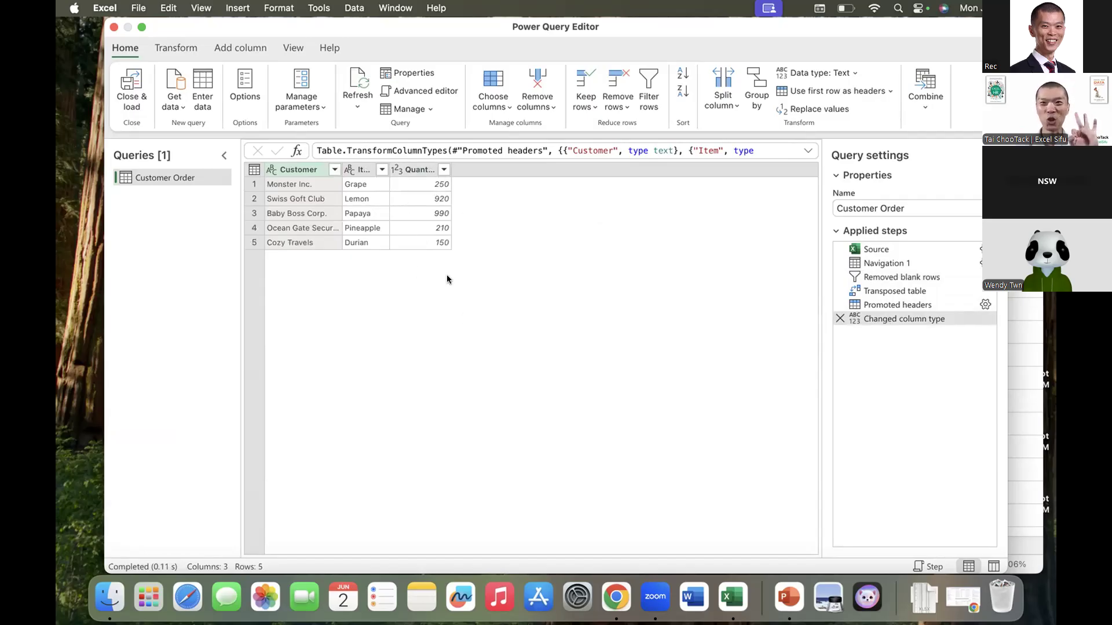
{"action": "left_click", "coordinate": [862, 276]}
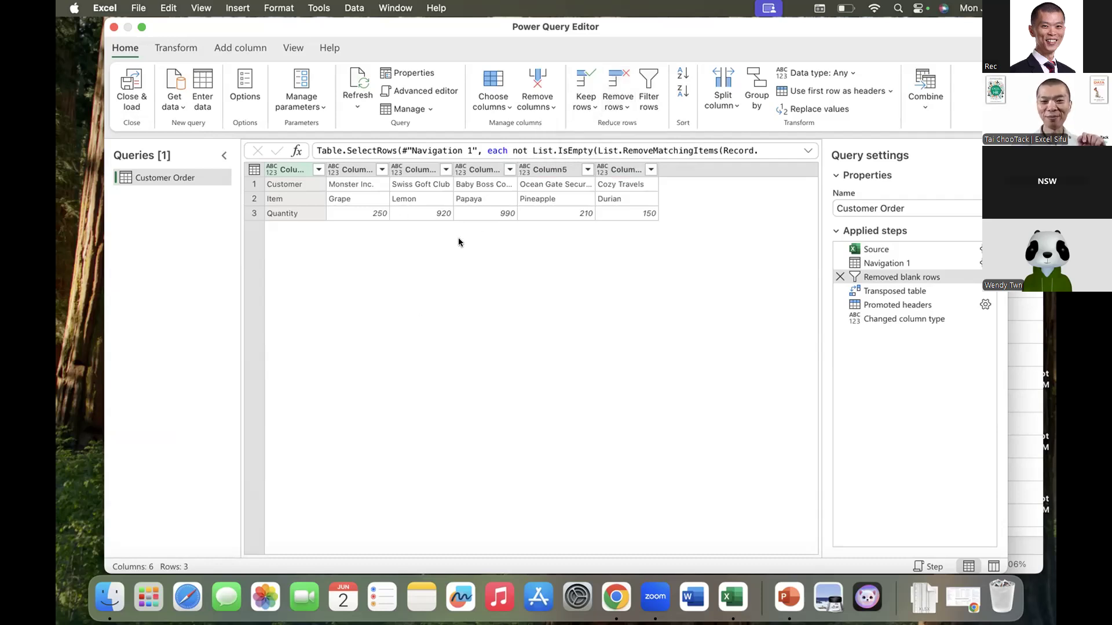
{"action": "left_click", "coordinate": [129, 79]}
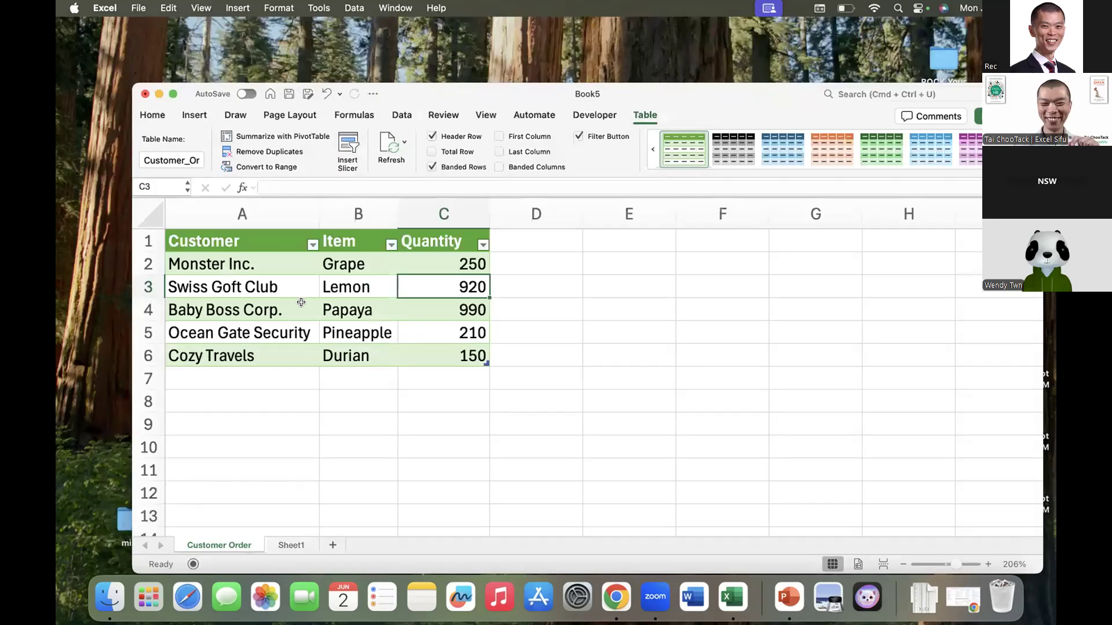
{"action": "left_click_drag", "start_coordinate": [508, 378], "coordinate": [444, 264]}
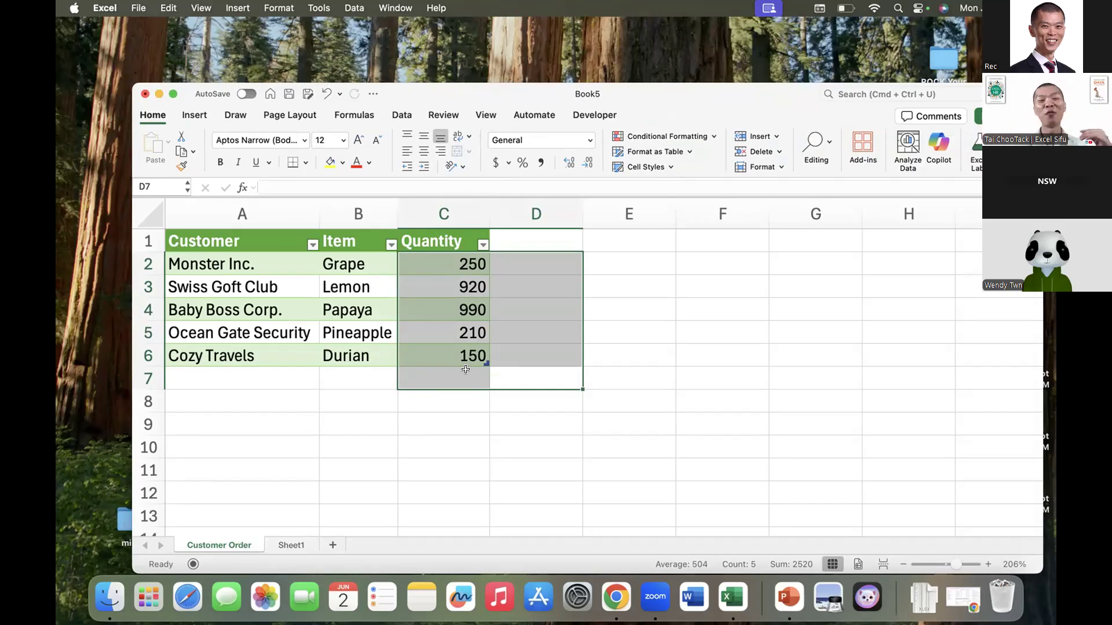
Reopen the Customer Order query from the table and switch its source file to Customer Order V3.xlsx.
{"action": "left_click", "coordinate": [437, 278]}
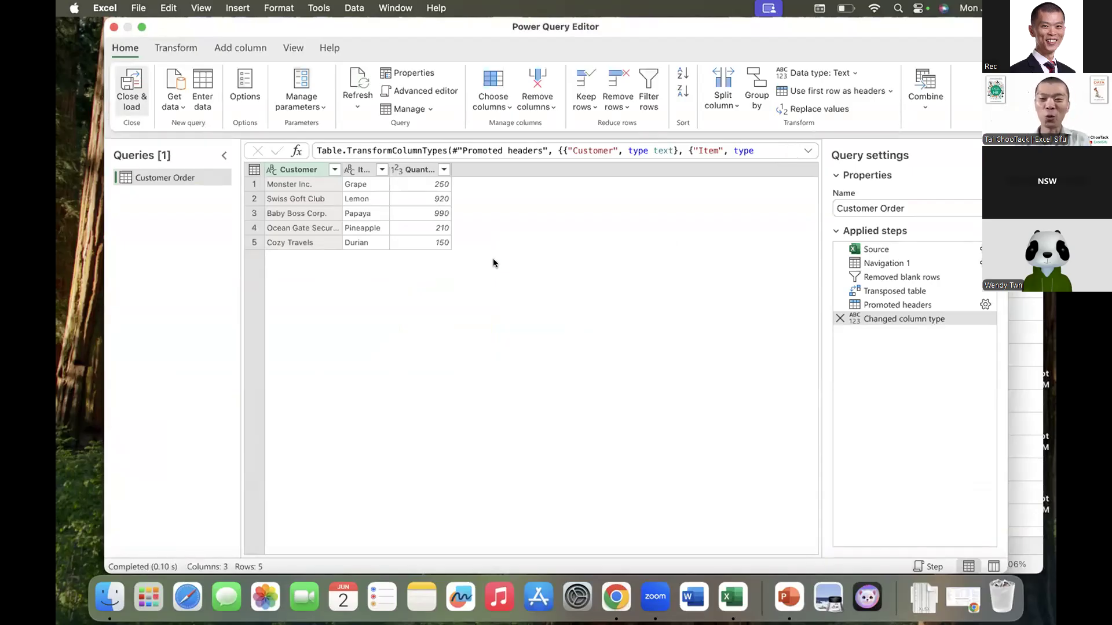
{"action": "double_click", "coordinate": [884, 250]}
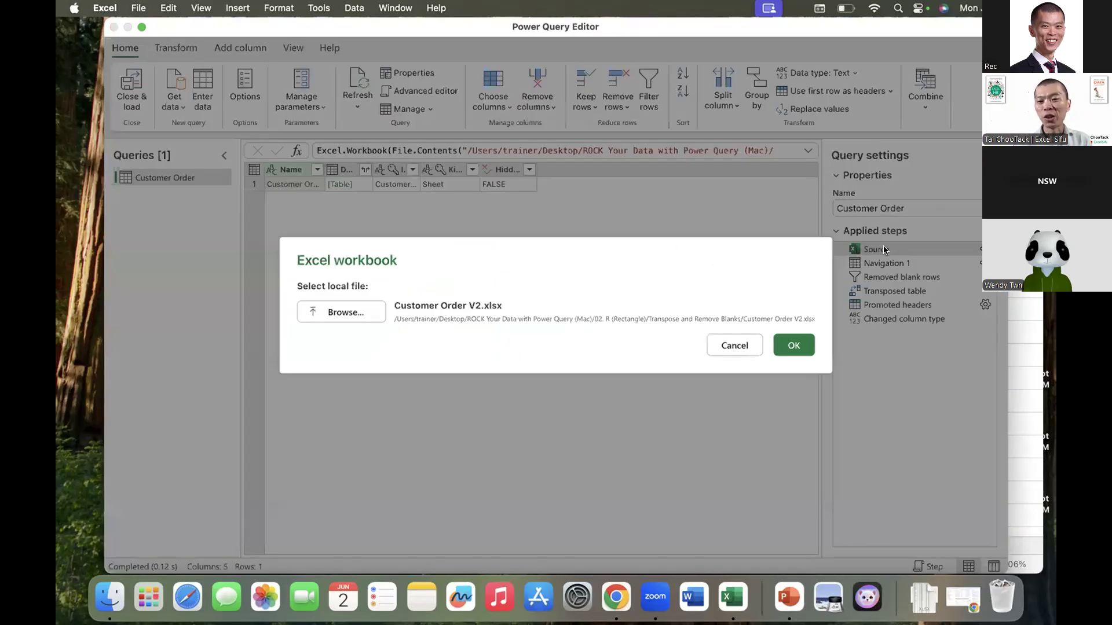
{"action": "left_click", "coordinate": [336, 315]}
{"action": "double_click", "coordinate": [603, 149]}
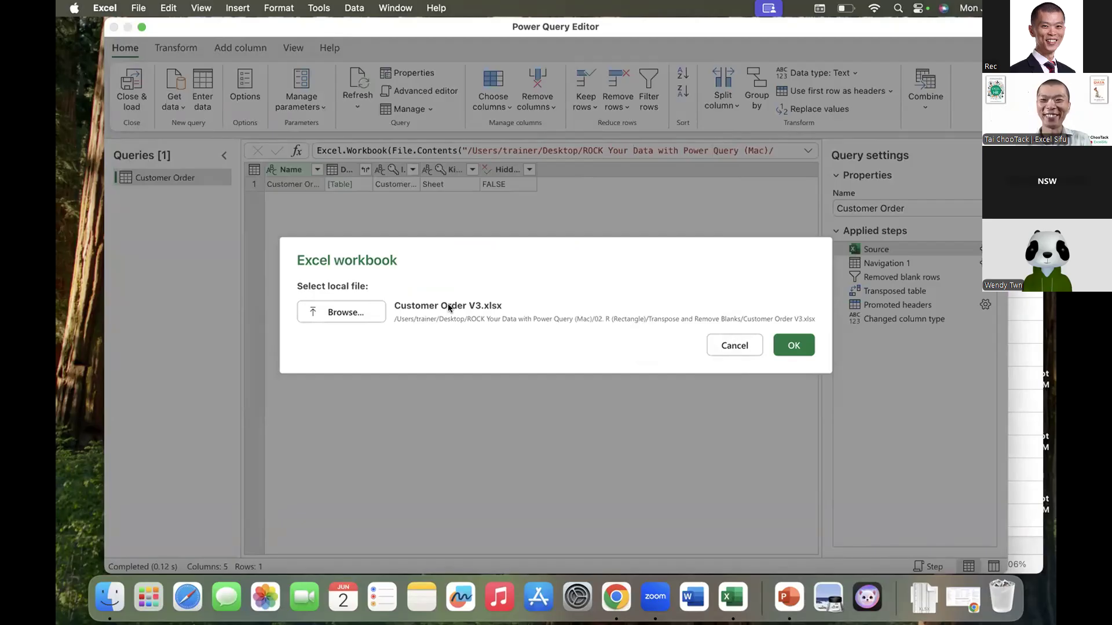
{"action": "left_click", "coordinate": [797, 345]}
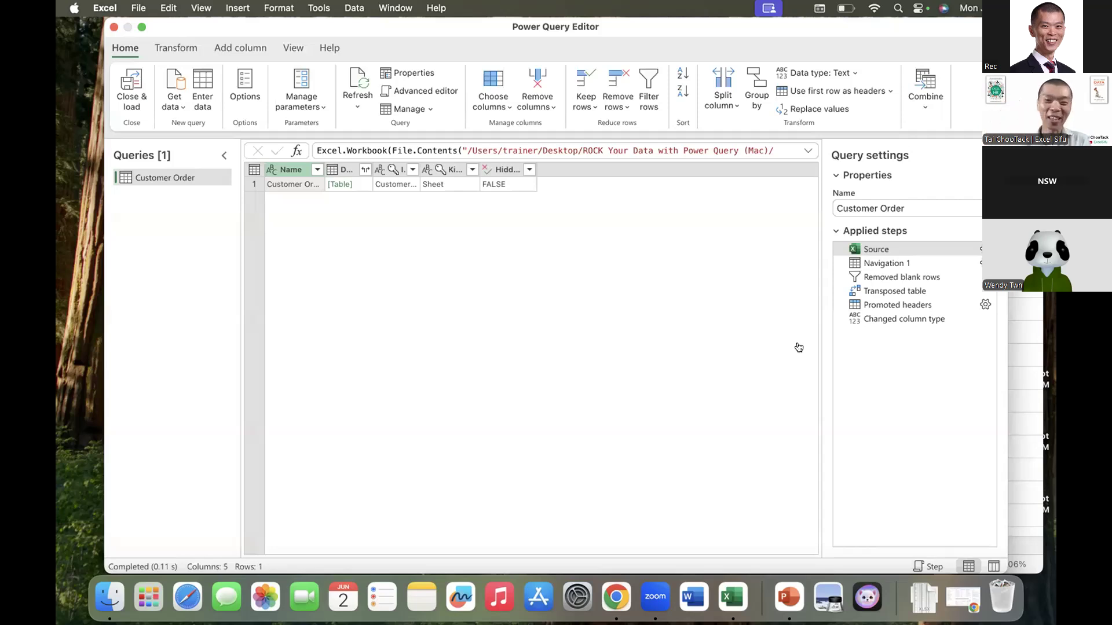
Widen the query settings pane and review the V3 data at the Navigation 1 and Removed blank rows steps.
{"action": "left_click", "coordinate": [896, 263]}
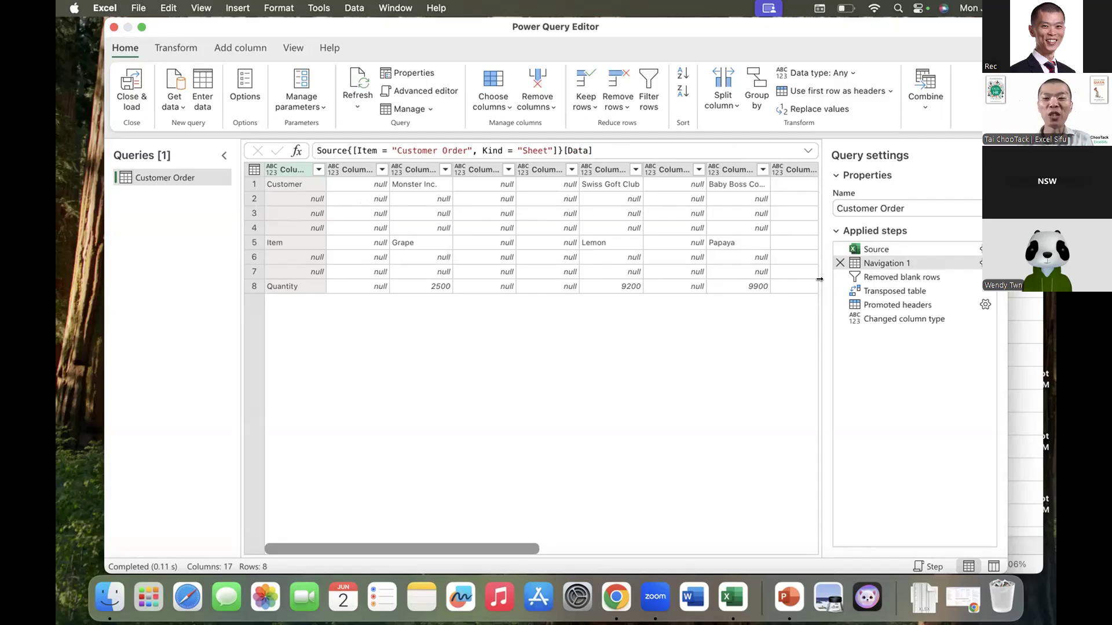
{"action": "left_click_drag", "start_coordinate": [819, 279], "coordinate": [733, 289]}
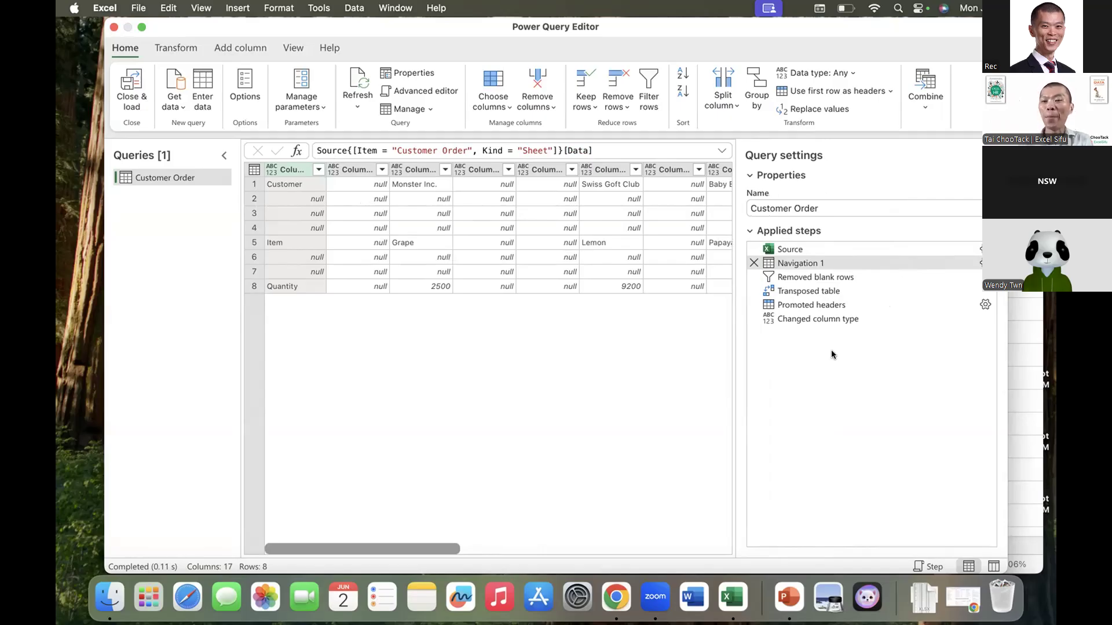
{"action": "left_click", "coordinate": [816, 278]}
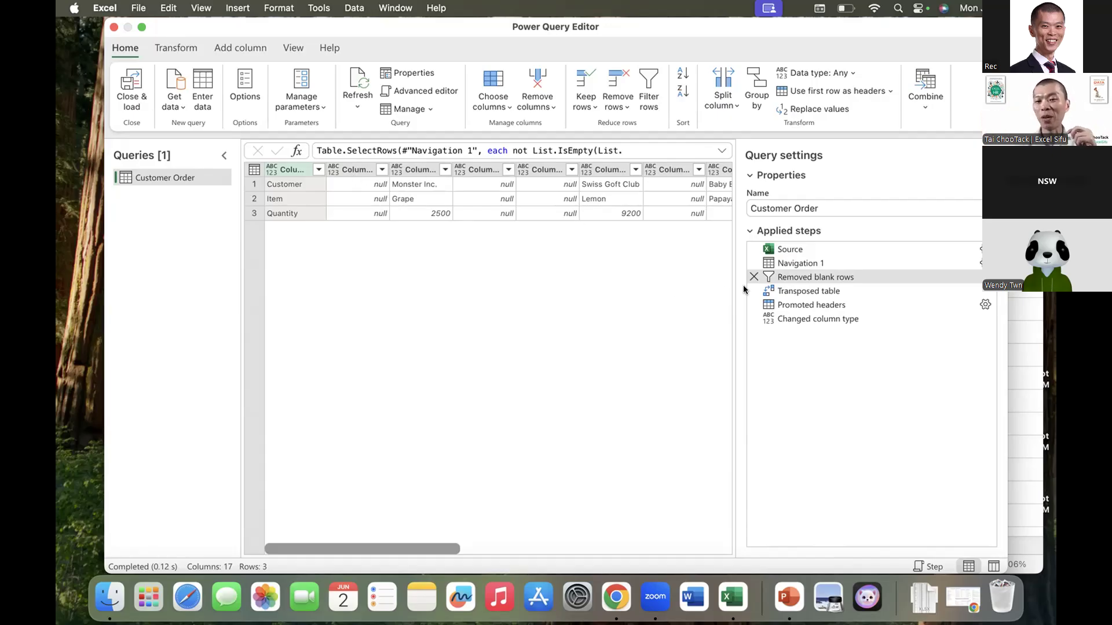
Insert an intermediate step after Transposed table that filters the null values out of the first column.
{"action": "left_click", "coordinate": [802, 290]}
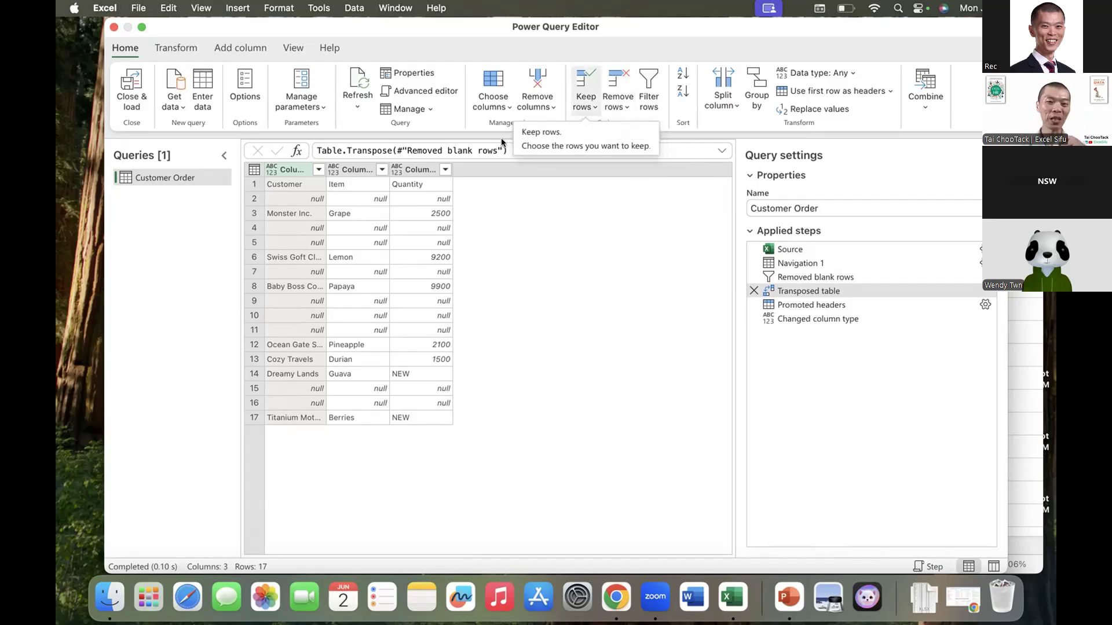
{"action": "left_click", "coordinate": [317, 170]}
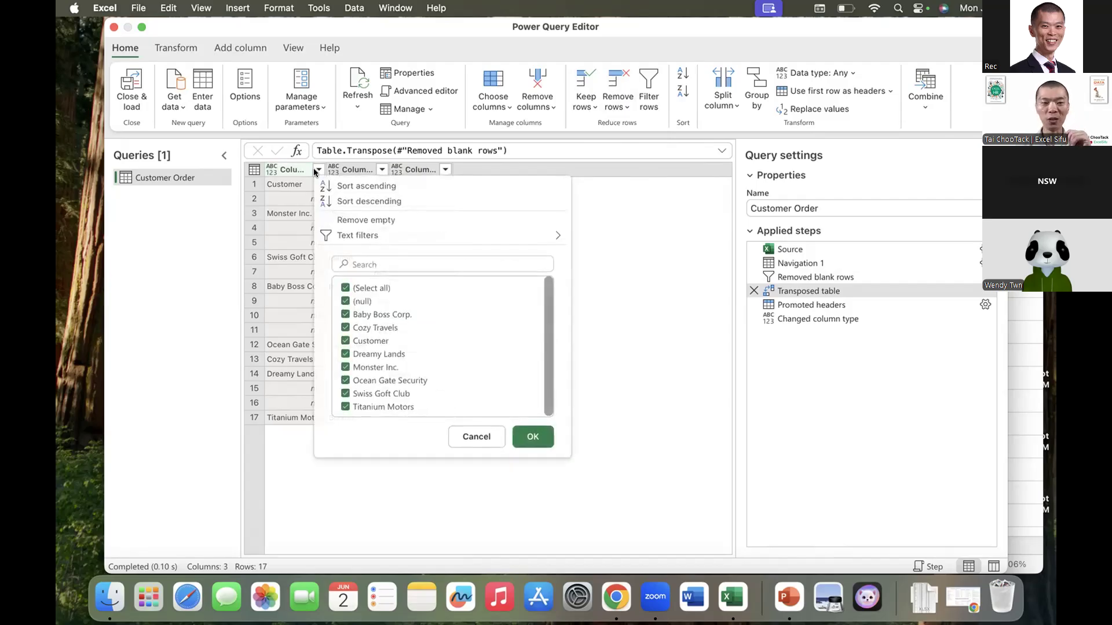
{"action": "left_click", "coordinate": [344, 301]}
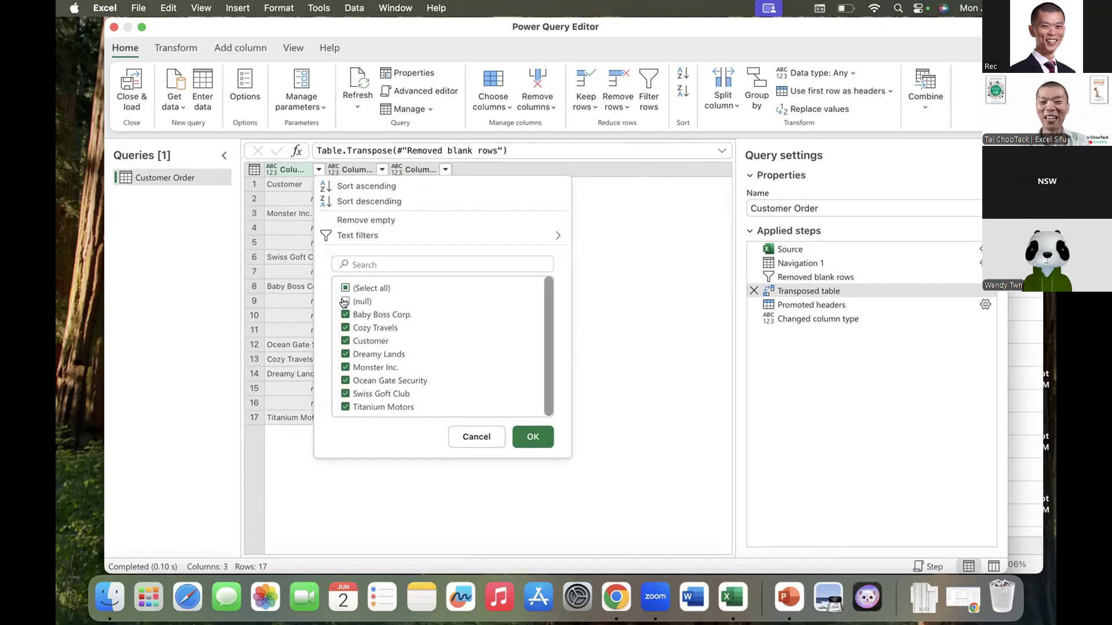
{"action": "left_click", "coordinate": [534, 437]}
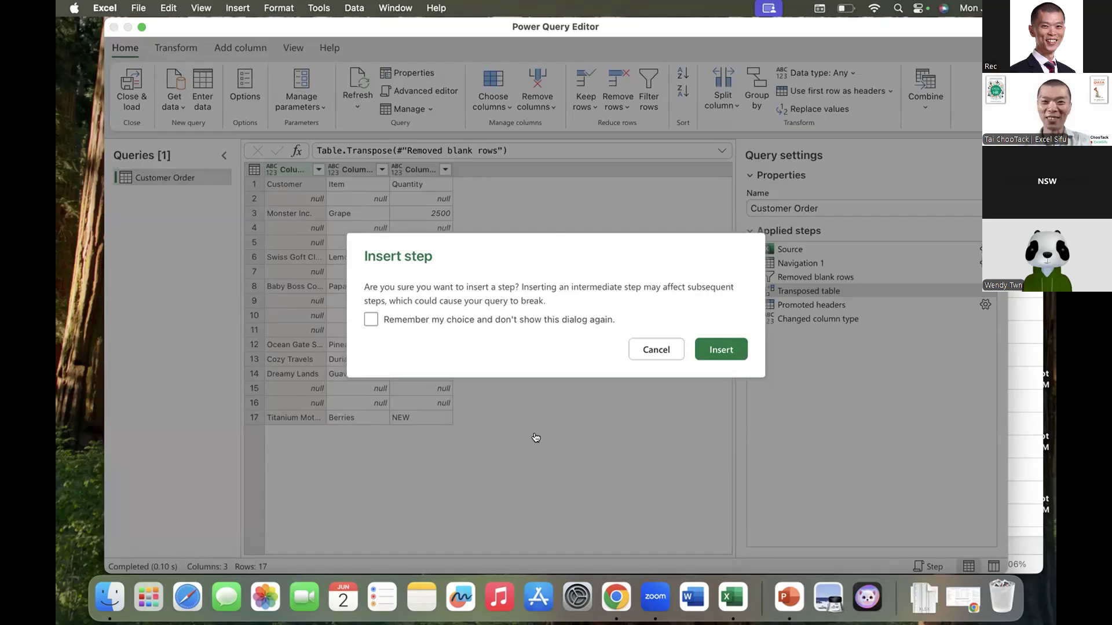
{"action": "left_click", "coordinate": [719, 349]}
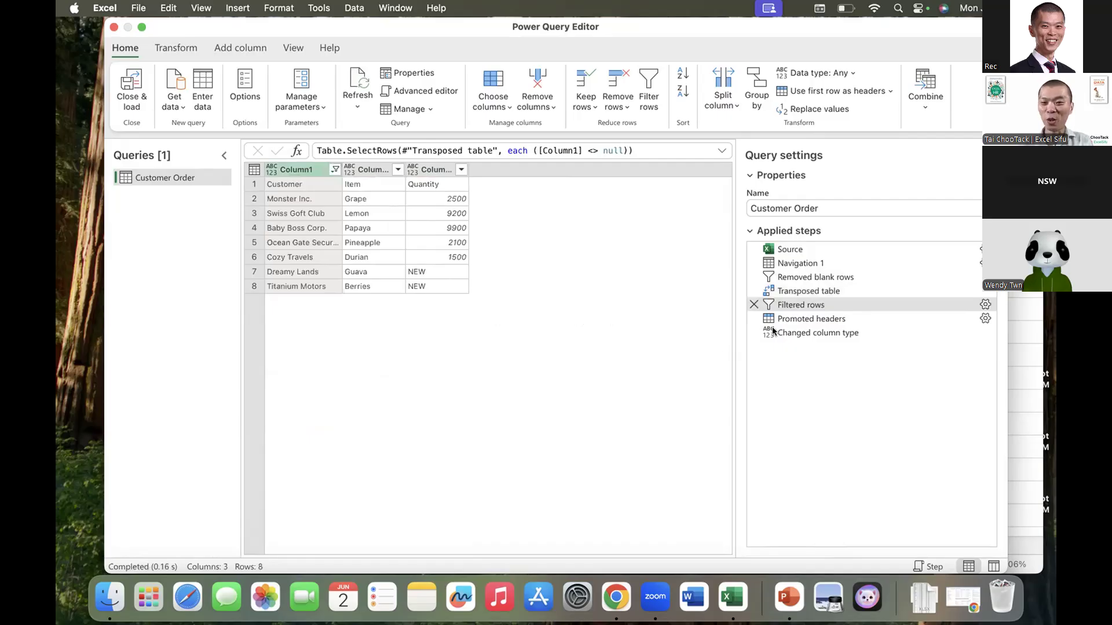
Check the Promoted headers and Changed column type steps, and load the updated Customer Order query into the sheet.
{"action": "left_click", "coordinate": [794, 321]}
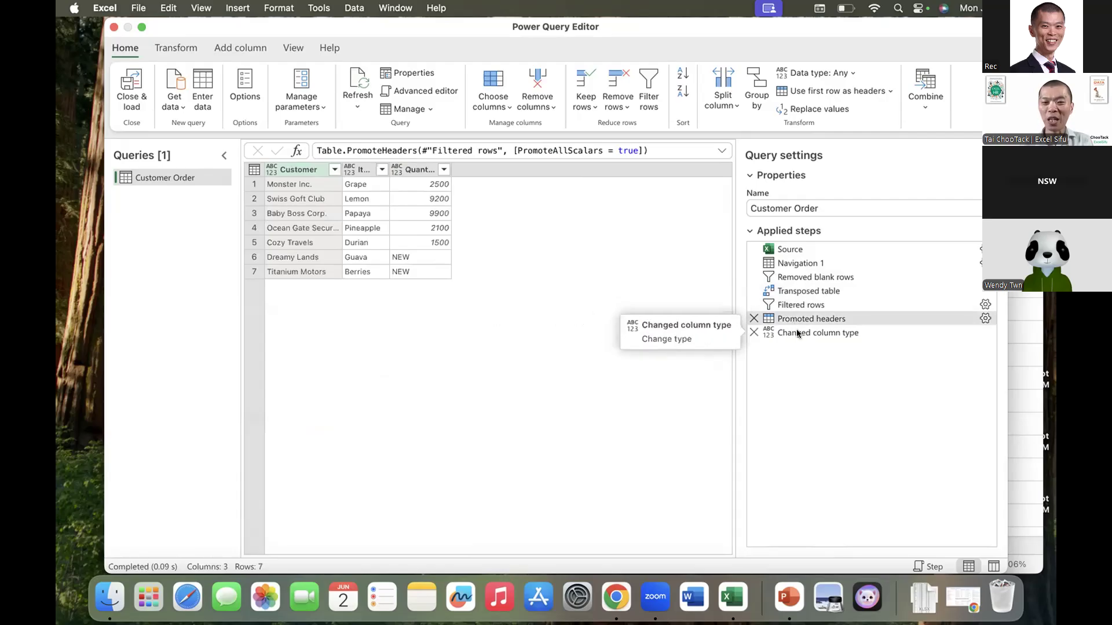
{"action": "left_click", "coordinate": [797, 331]}
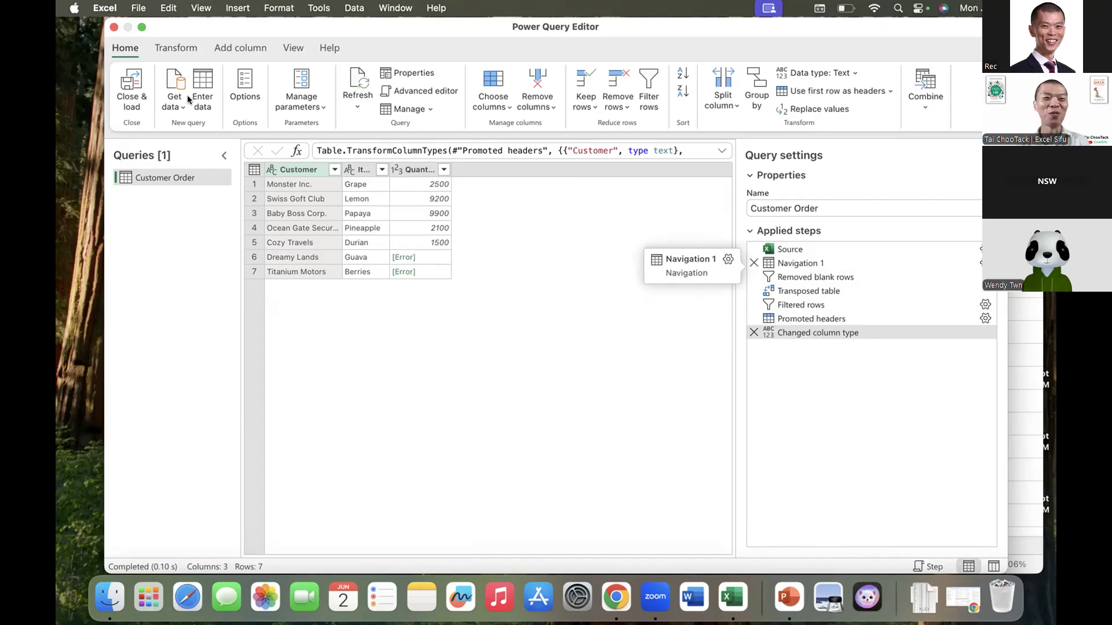
{"action": "left_click", "coordinate": [130, 85]}
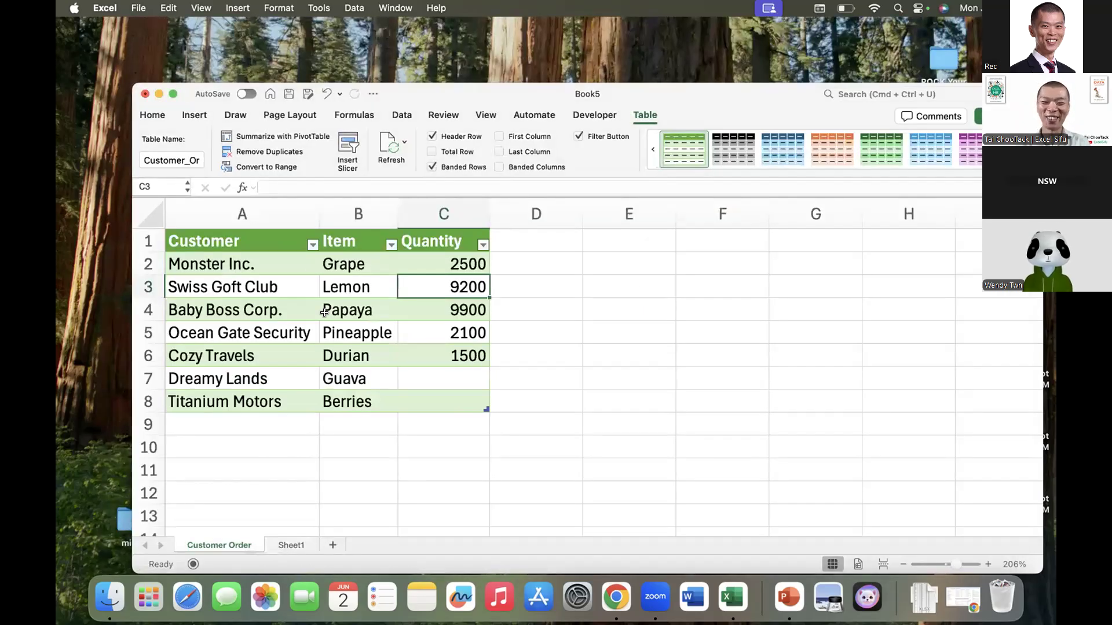
Check the contents of the Dreamy Lands quantity cell and select the range C2:D10 around the Quantity values.
{"action": "left_click", "coordinate": [443, 379]}
{"action": "double_click", "coordinate": [443, 378]}
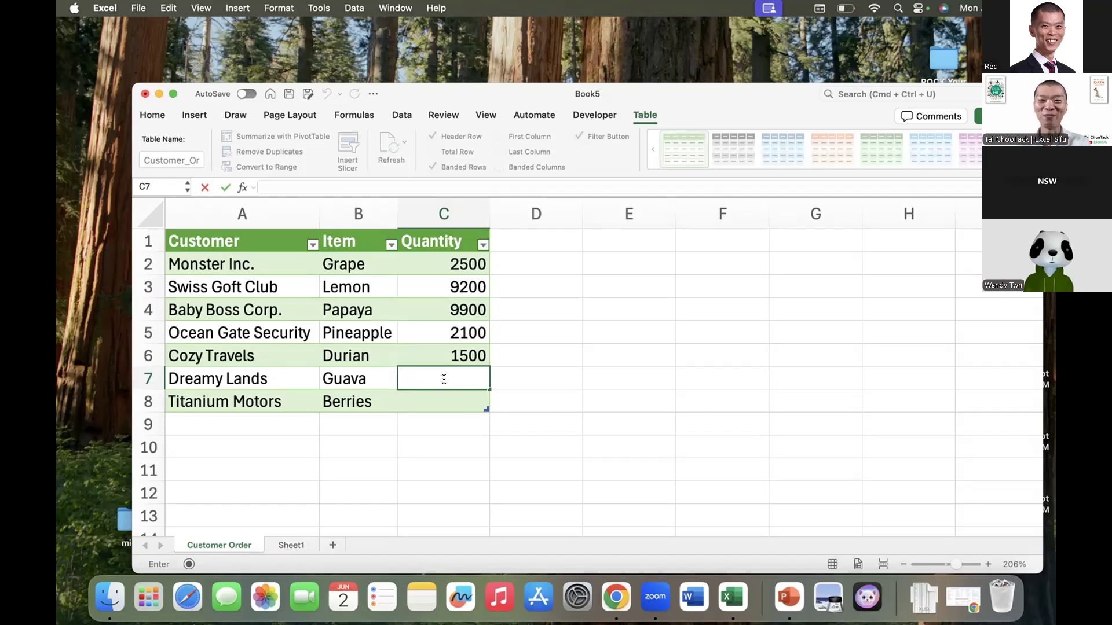
{"action": "key", "text": "Escape"}
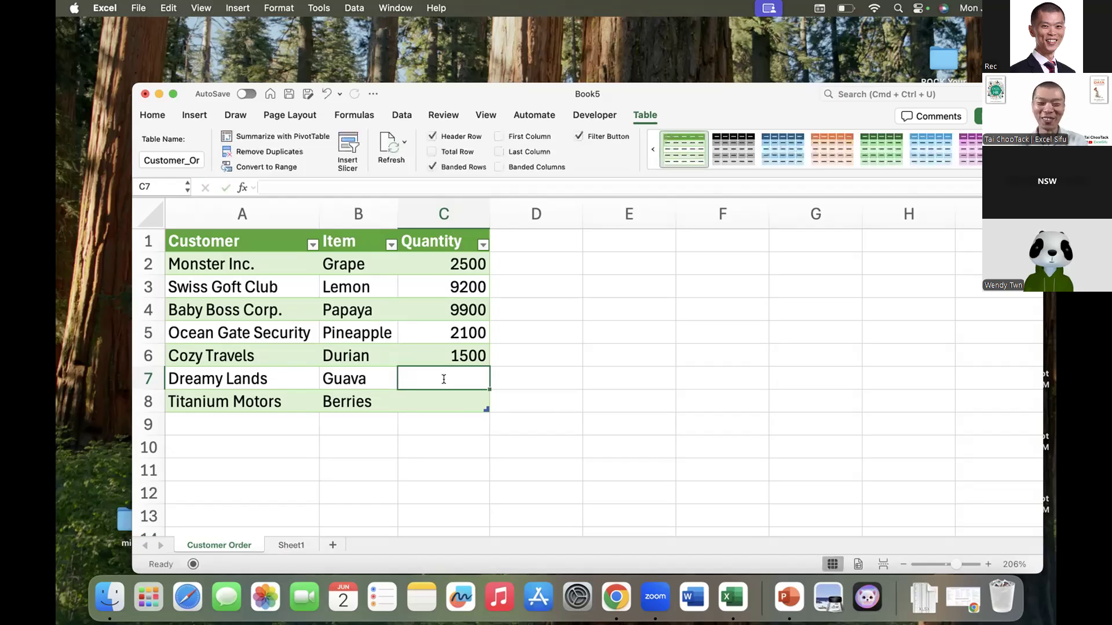
{"action": "left_click_drag", "start_coordinate": [525, 258], "coordinate": [453, 434]}
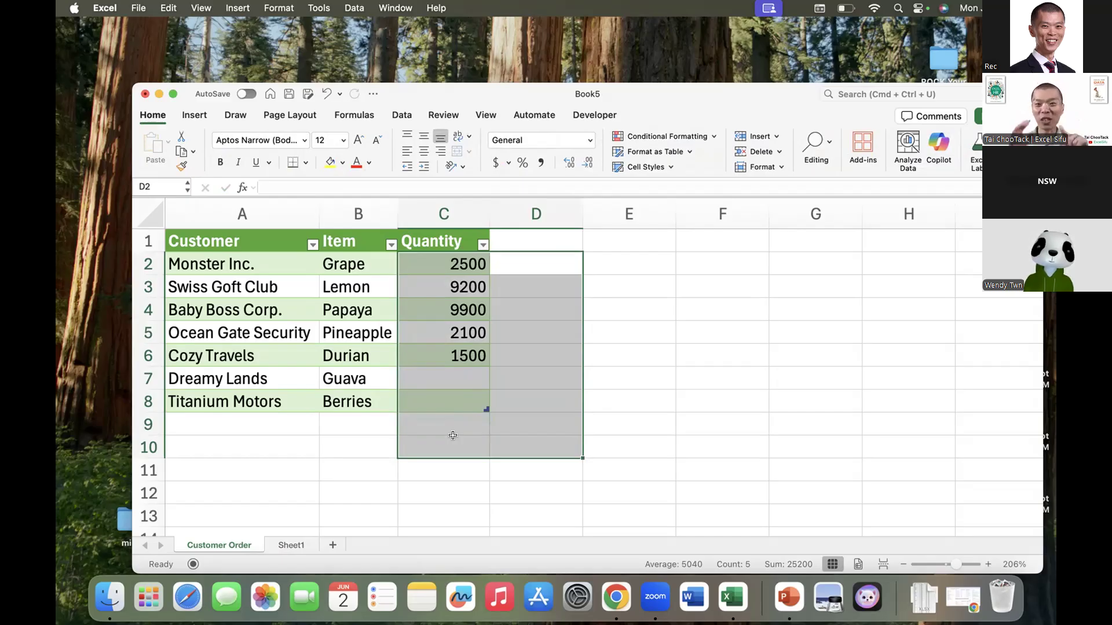
Enter the notes "reusability", "scalability" and "maintainability" in cells E2 to E4.
{"action": "left_click", "coordinate": [636, 260]}
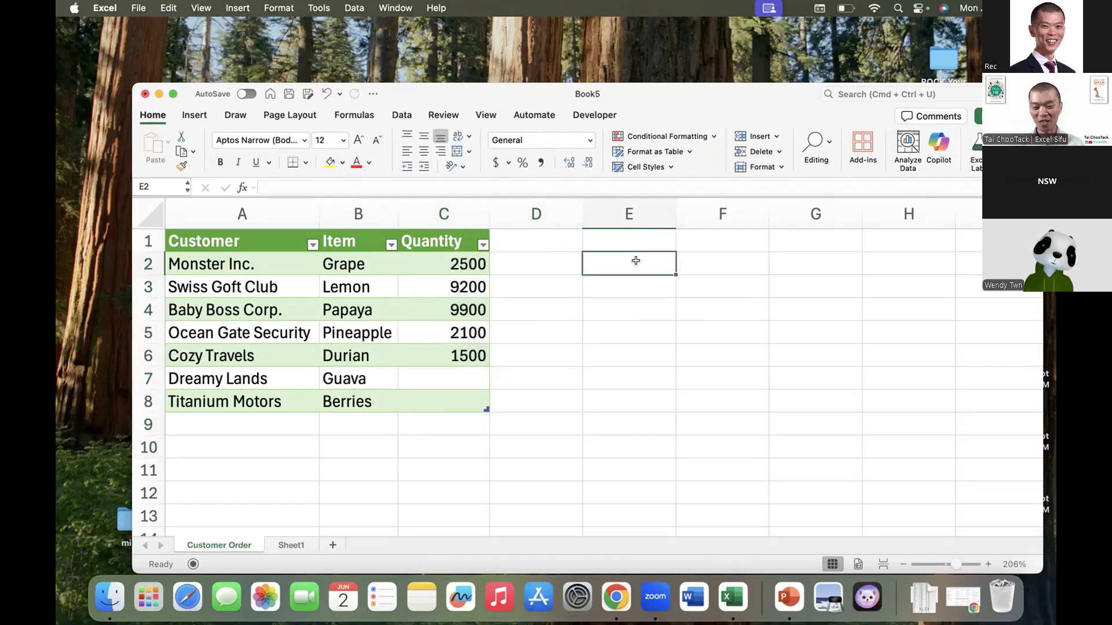
{"action": "type", "text": "reu"}
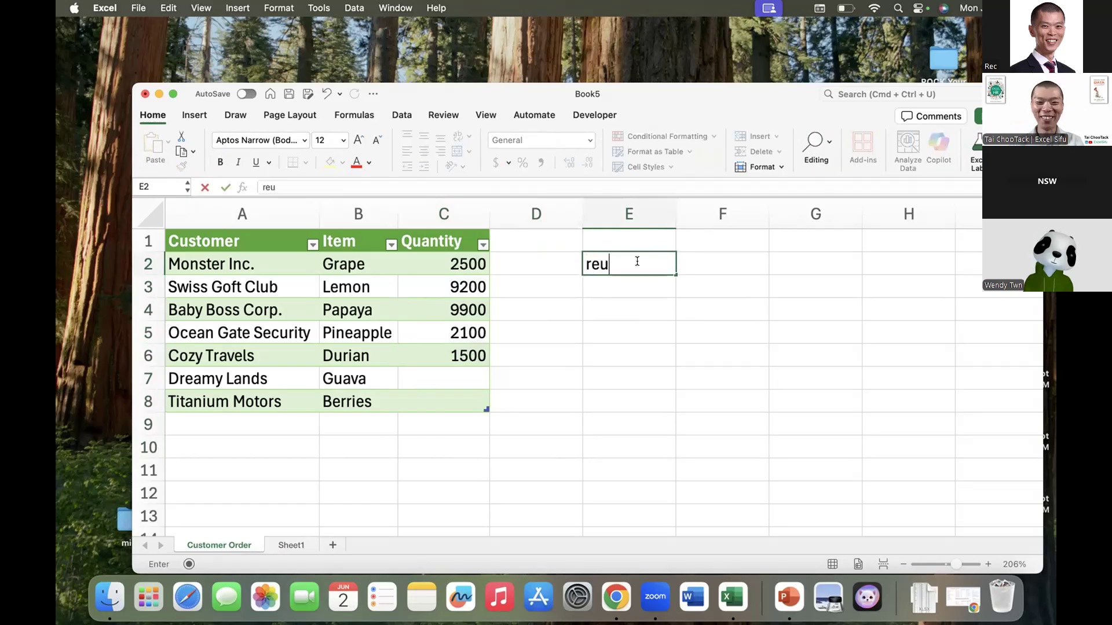
{"action": "type", "text": "sability"}
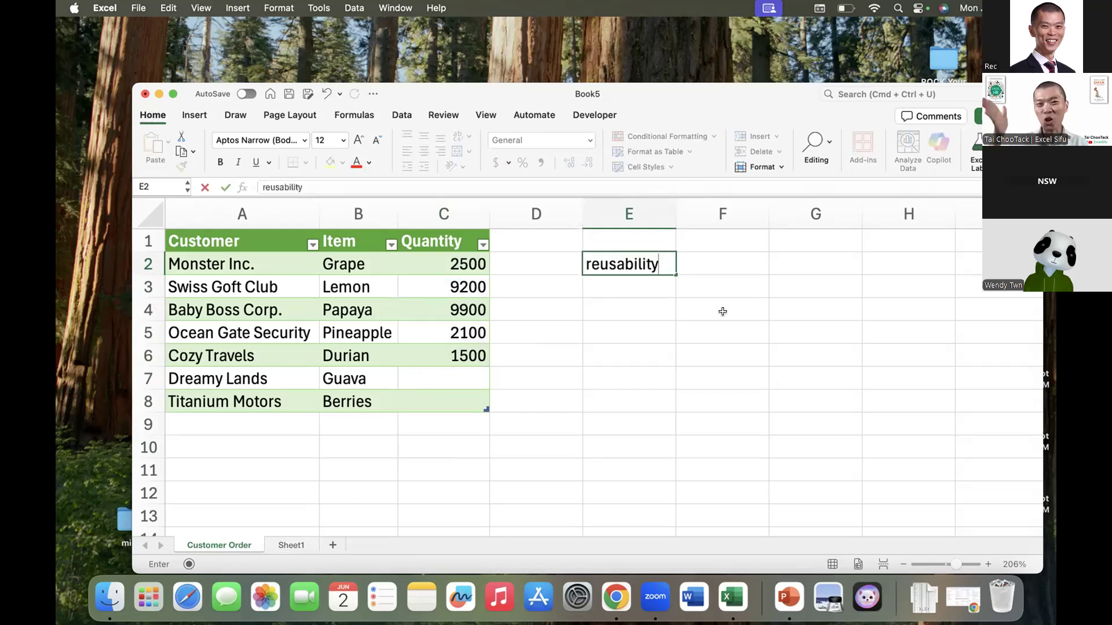
{"action": "key", "text": "Return"}
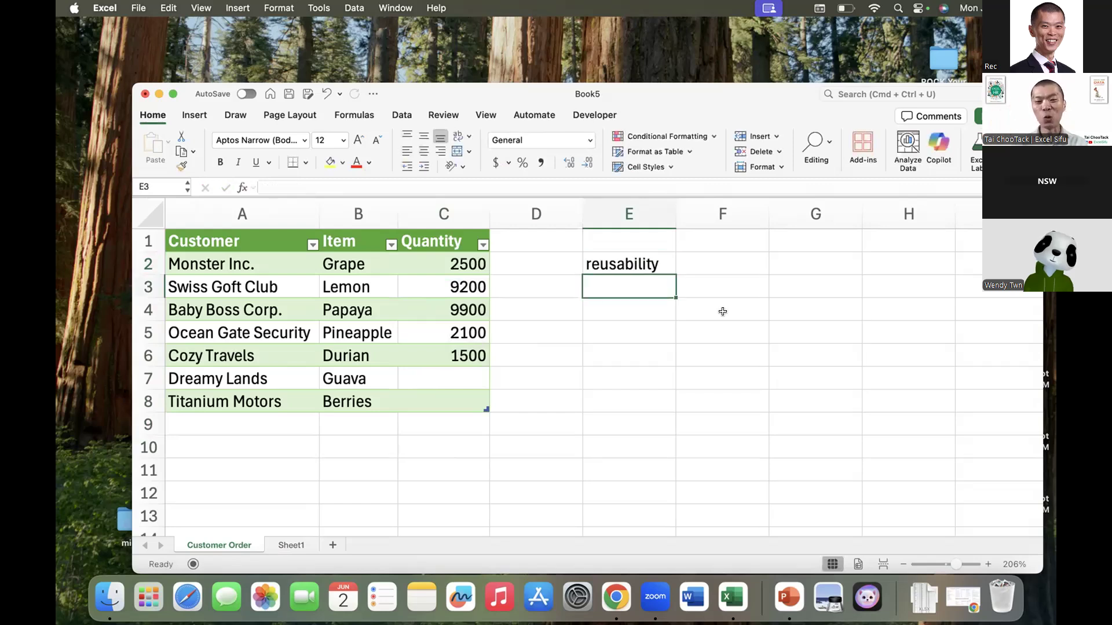
{"action": "type", "text": "scalability"}
{"action": "key", "text": "Return"}
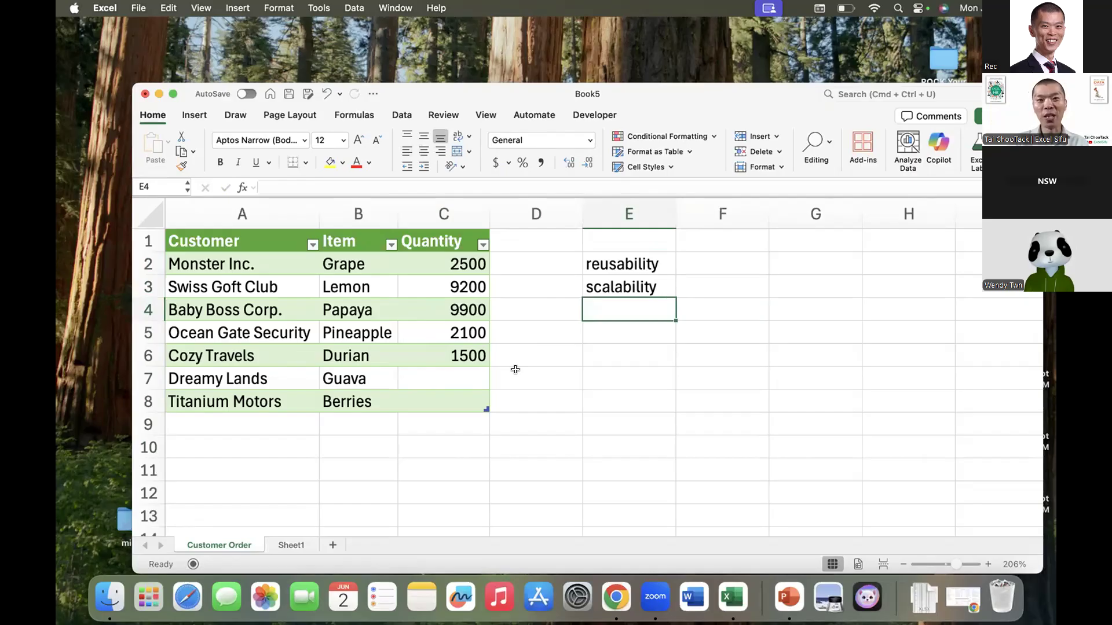
{"action": "type", "text": "m"}
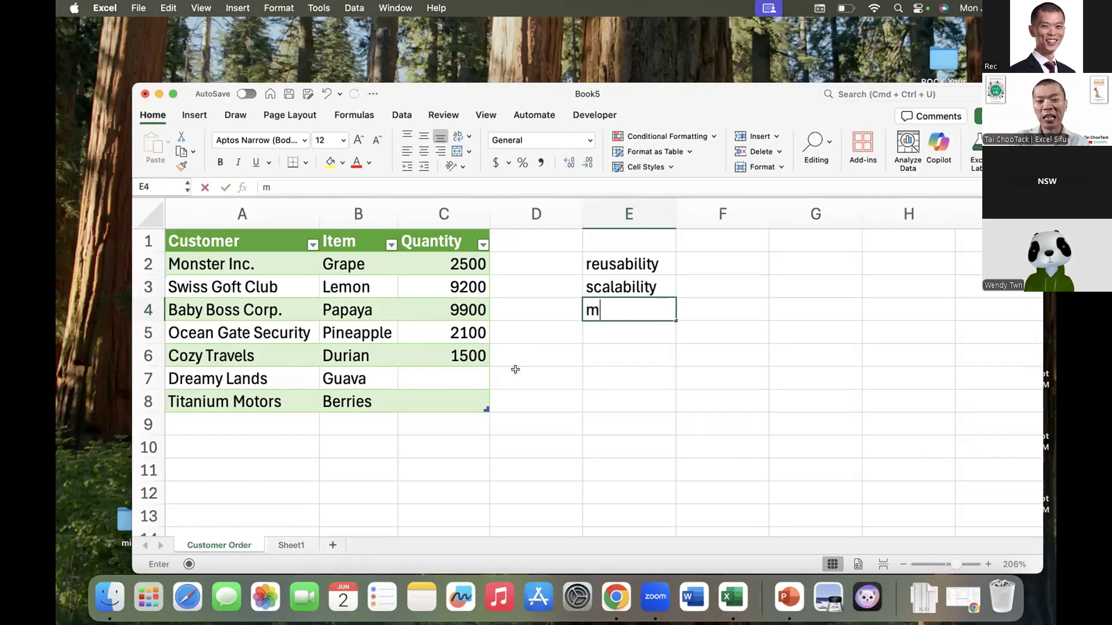
{"action": "type", "text": "aintainability"}
{"action": "key", "text": "Return"}
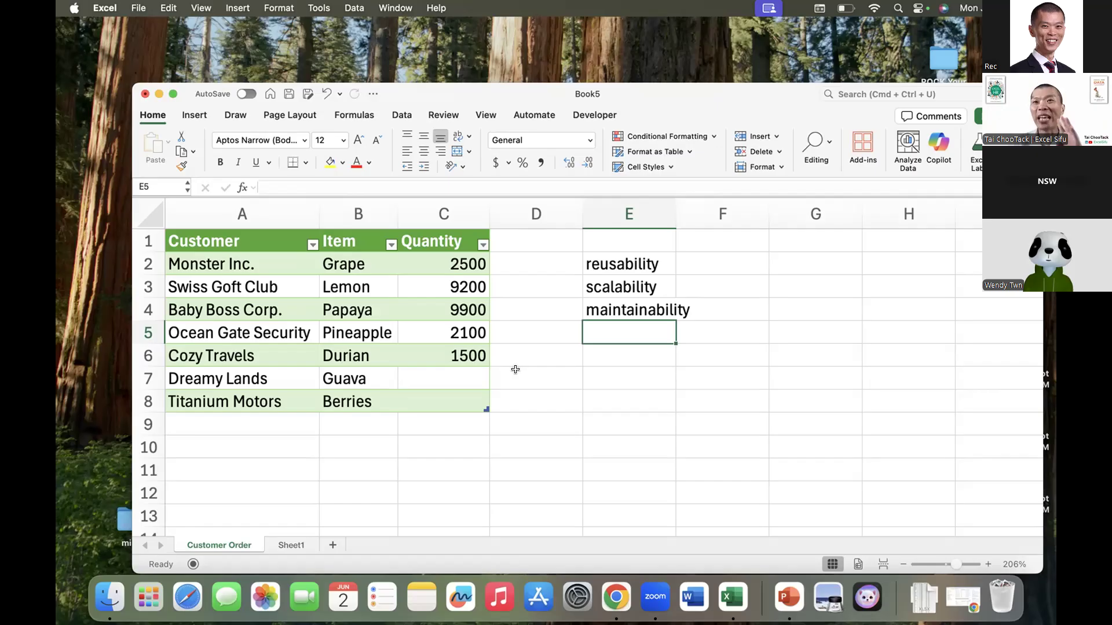
Review the Quantity cells C6:C8 and close Book5 without saving the changes.
{"action": "left_click_drag", "start_coordinate": [444, 380], "coordinate": [443, 403]}
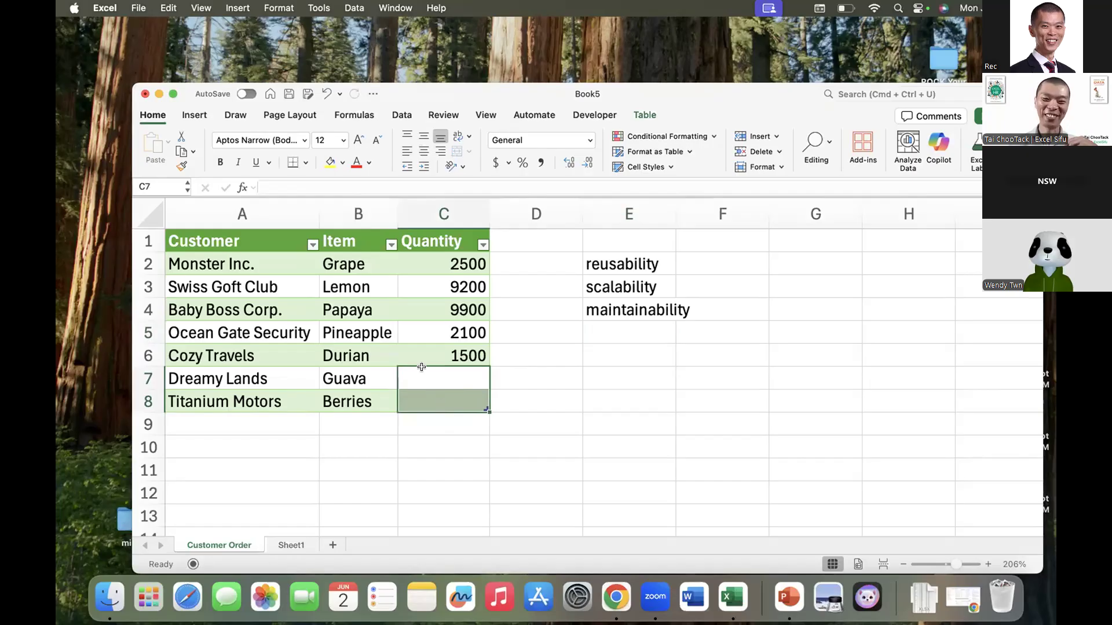
{"action": "left_click", "coordinate": [403, 348]}
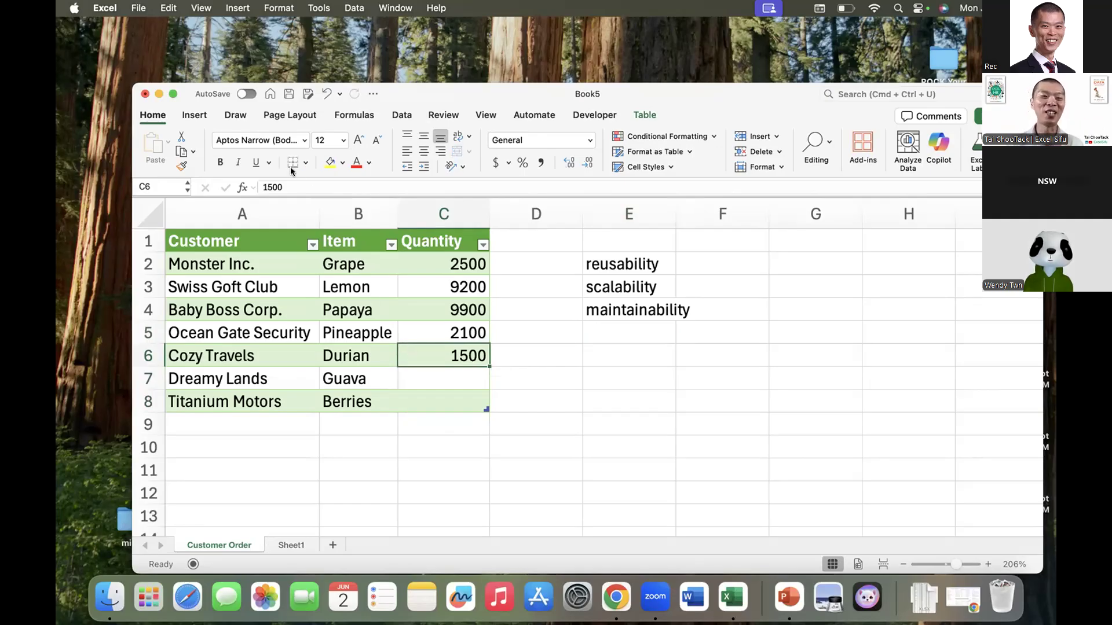
{"action": "left_click", "coordinate": [145, 95]}
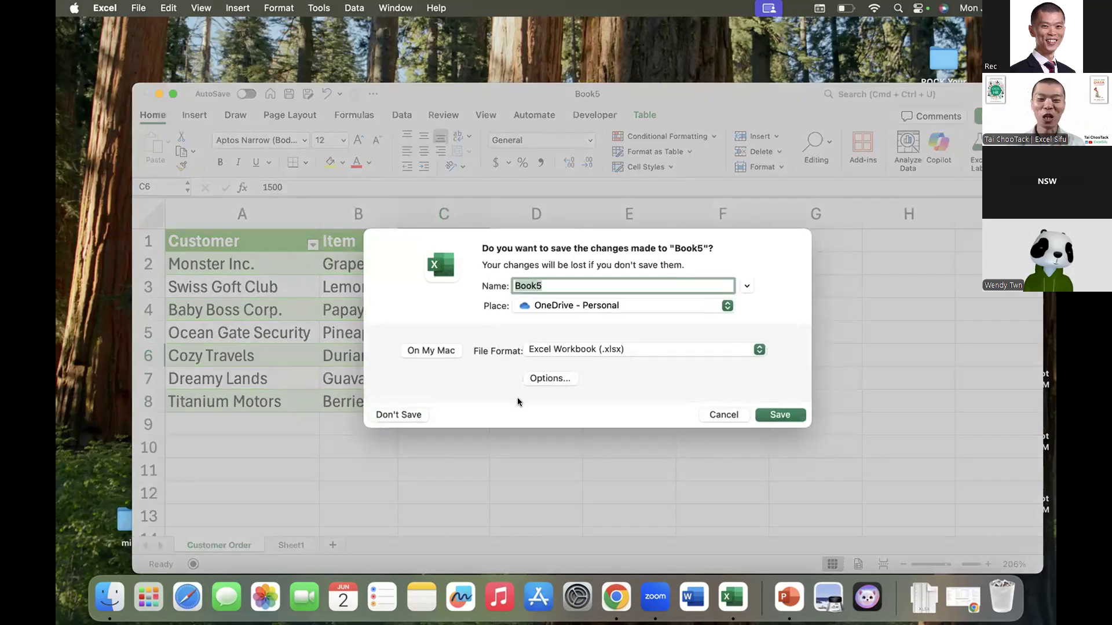
{"action": "left_click", "coordinate": [402, 414]}
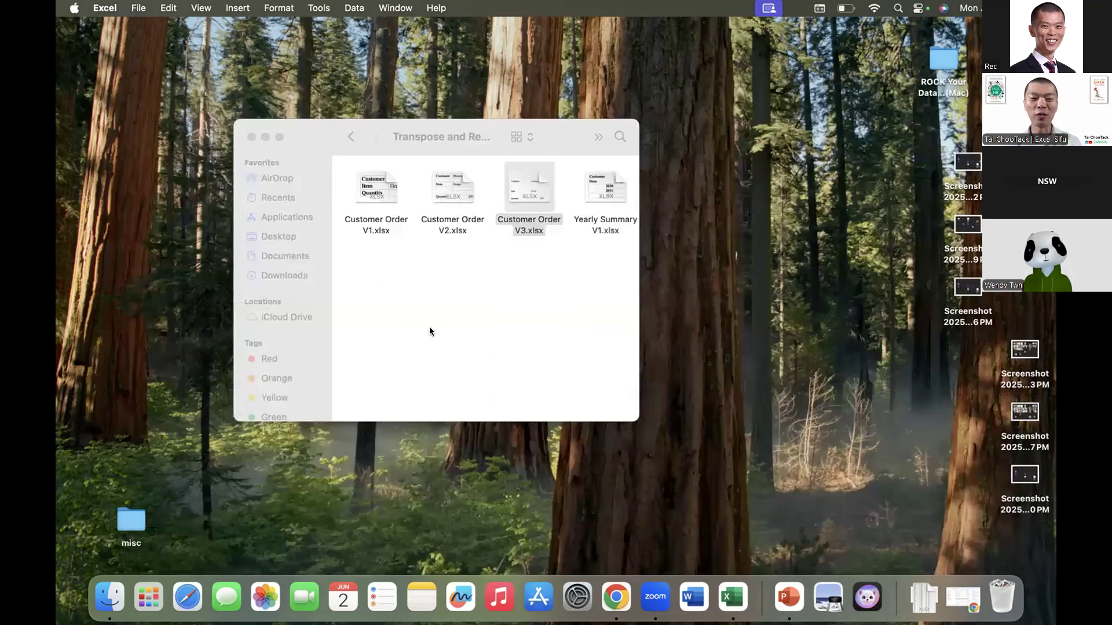
Open Yearly Summary V1.xlsx from the Transpose folder and enlarge the sheet for reading.
{"action": "left_click", "coordinate": [436, 311]}
{"action": "scroll", "coordinate": [437, 312], "scroll_direction": "right", "scroll_amount": 5}
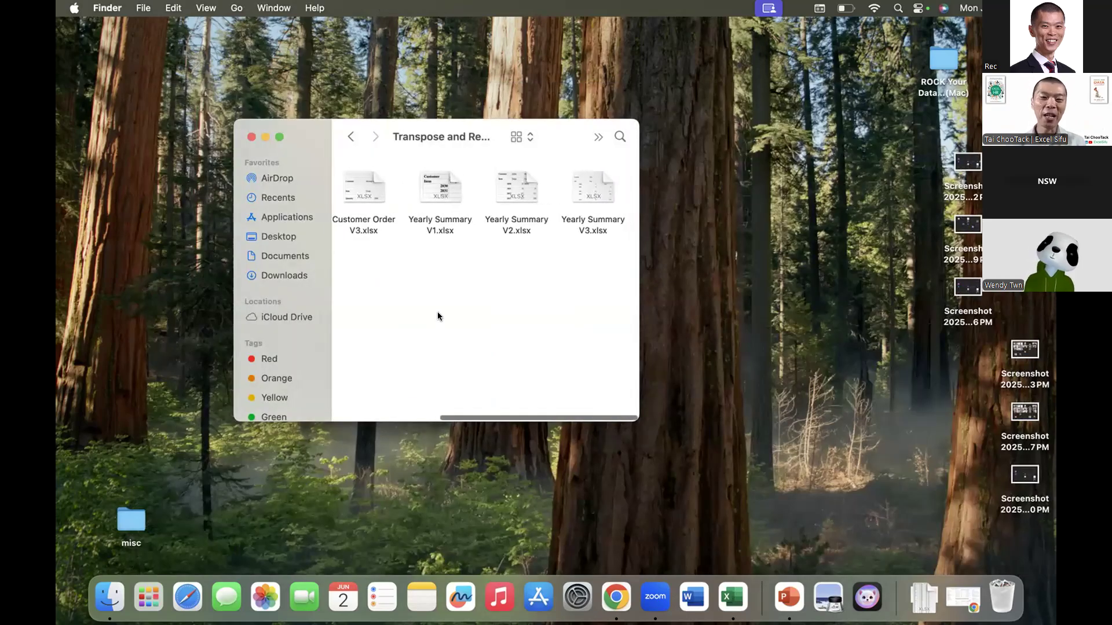
{"action": "left_click", "coordinate": [447, 189]}
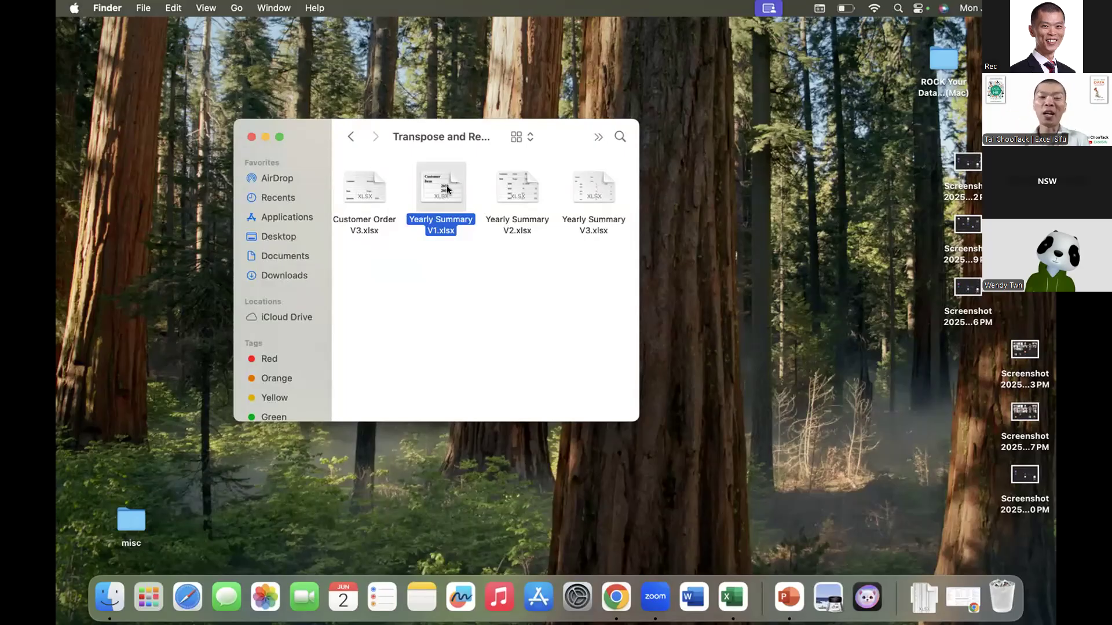
{"action": "double_click", "coordinate": [447, 188]}
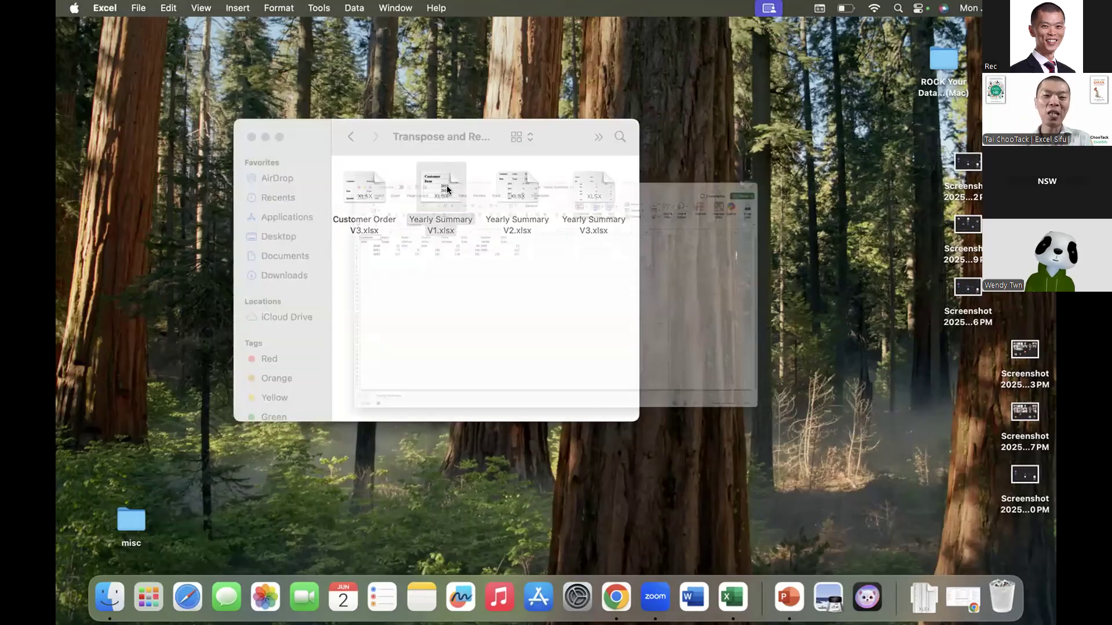
{"action": "scroll", "coordinate": [244, 204], "scroll_direction": "up", "scroll_amount": 5}
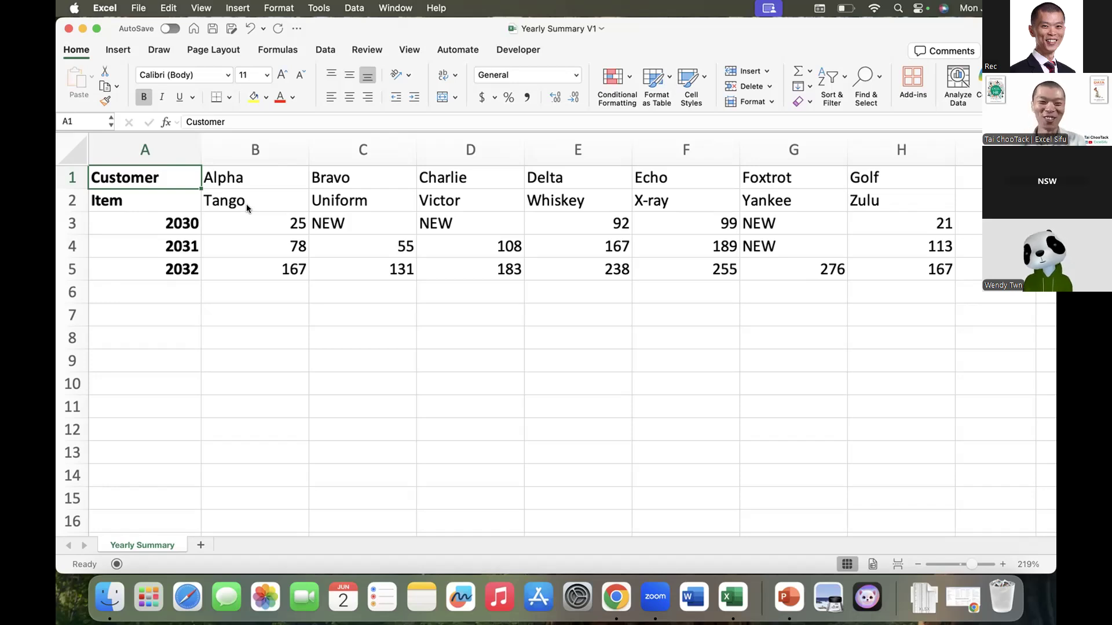
Copy the yearly summary data A1:H5 and paste it transposed starting at cell B7.
{"action": "key", "text": "super+a"}
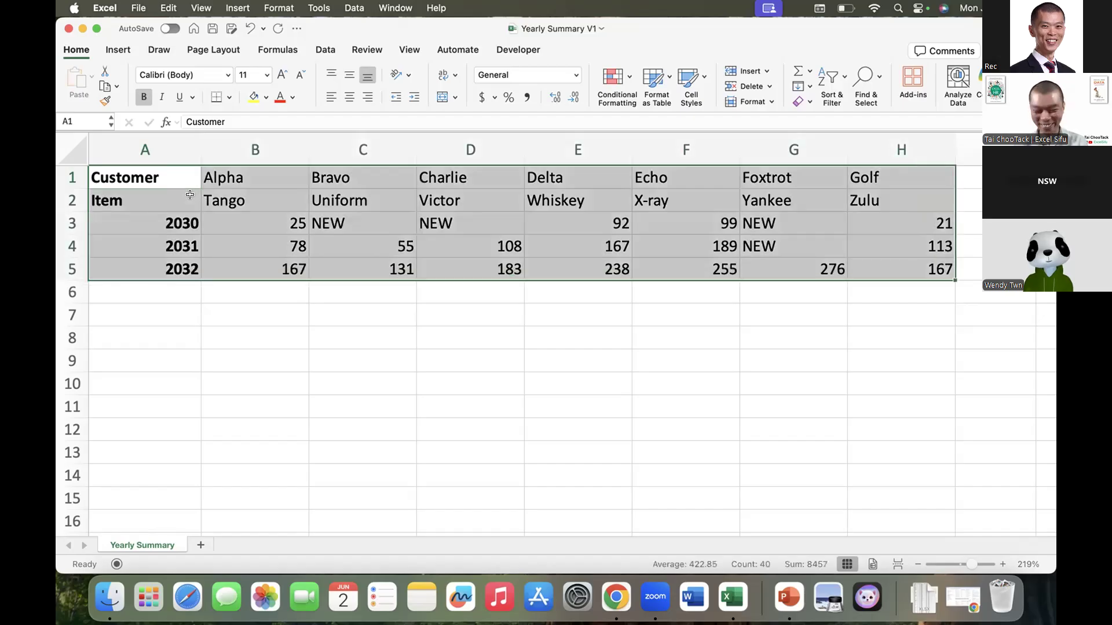
{"action": "key", "text": "super+c"}
{"action": "left_click", "coordinate": [196, 319]}
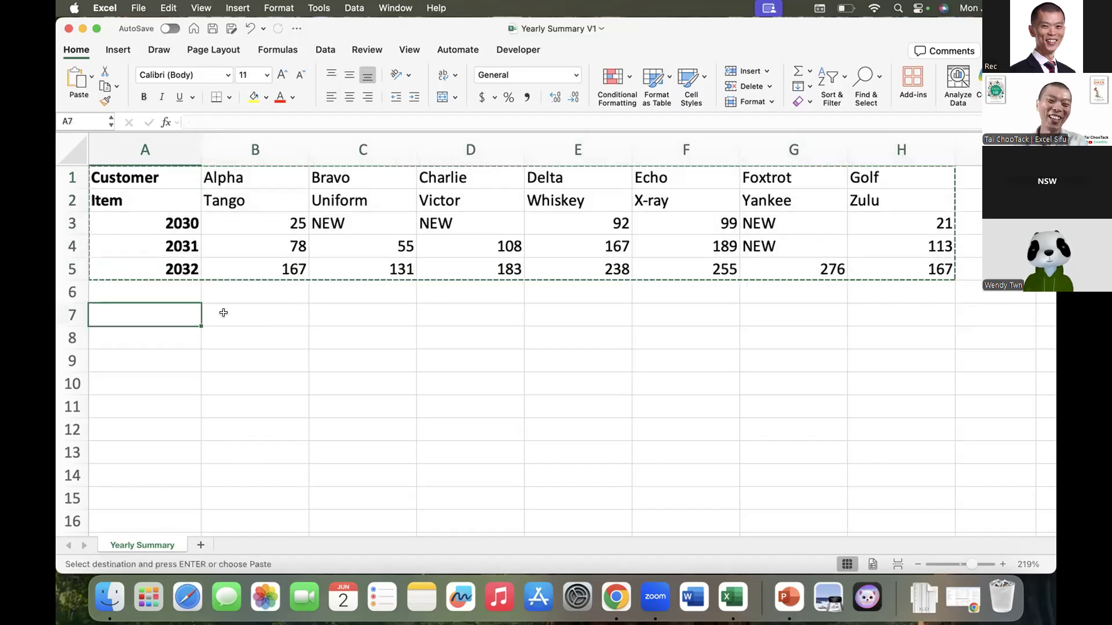
{"action": "right_click", "coordinate": [224, 314]}
{"action": "mouse_move", "coordinate": [286, 291]}
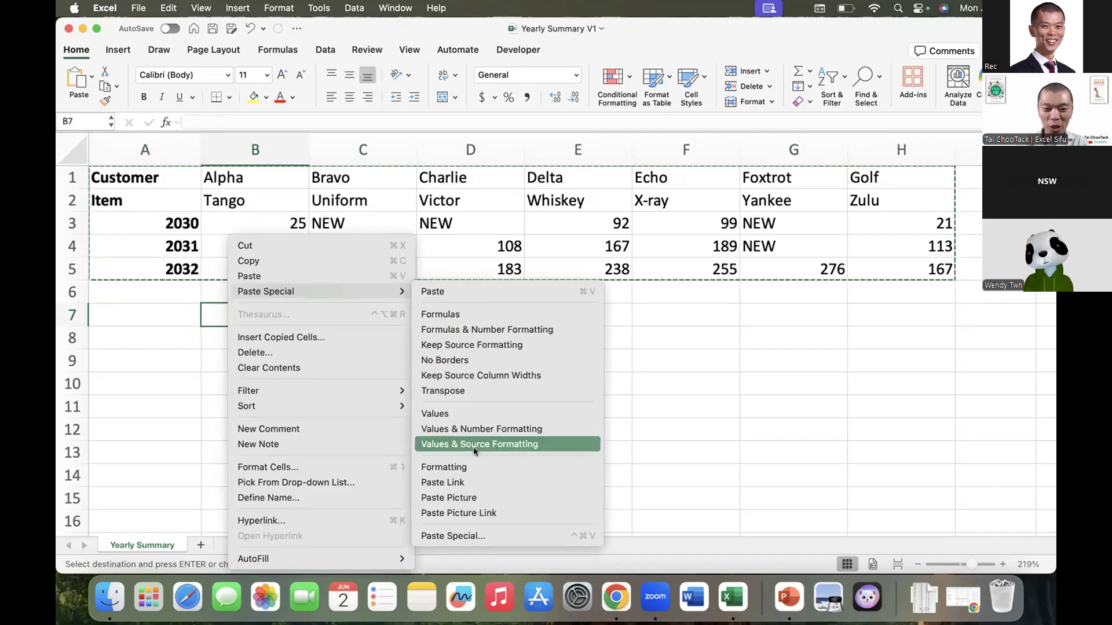
{"action": "left_click", "coordinate": [464, 391]}
{"action": "scroll", "coordinate": [465, 390], "scroll_direction": "down", "scroll_amount": 3}
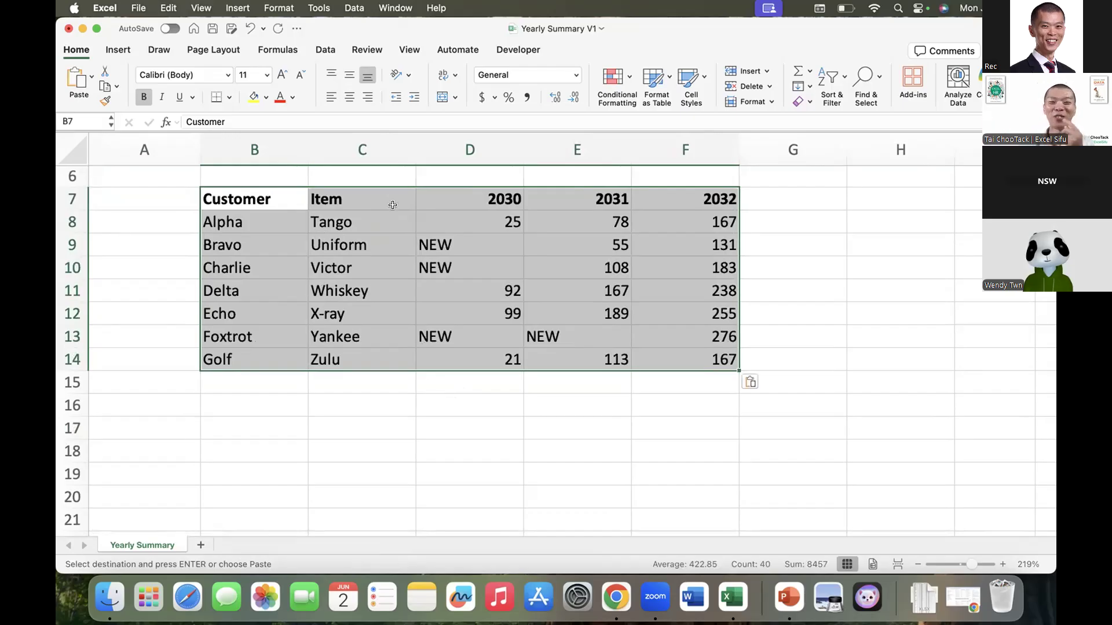
Examine the transposed table by selecting the Customer and Item columns, the year headings D7:F7 and the yearly values D8:F14.
{"action": "left_click", "coordinate": [383, 389]}
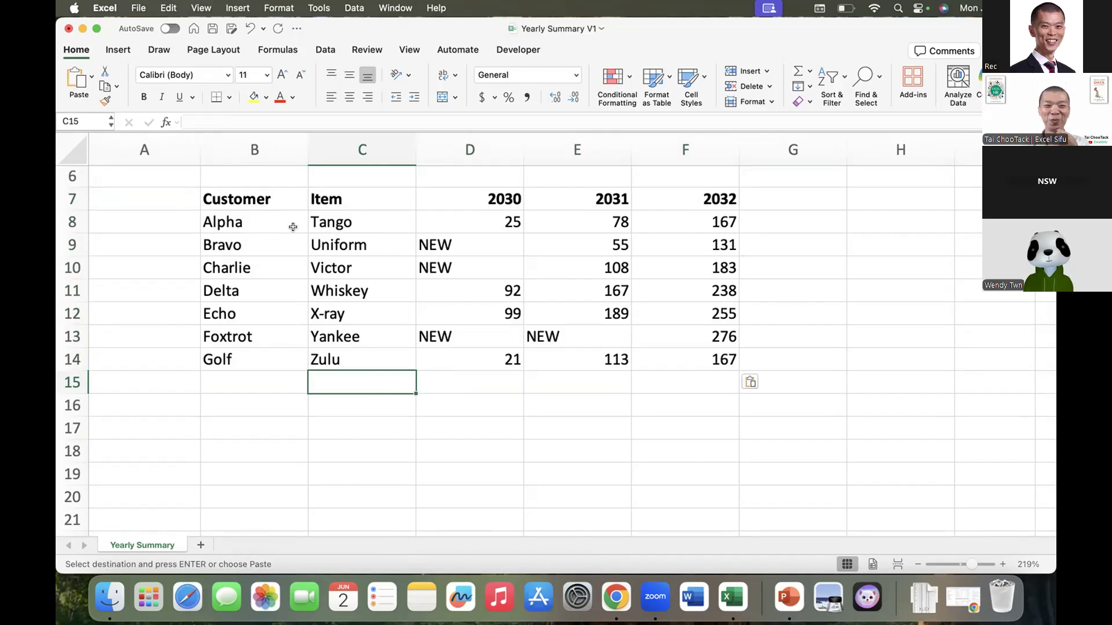
{"action": "left_click_drag", "start_coordinate": [246, 193], "coordinate": [341, 471]}
{"action": "left_click_drag", "start_coordinate": [461, 197], "coordinate": [648, 195]}
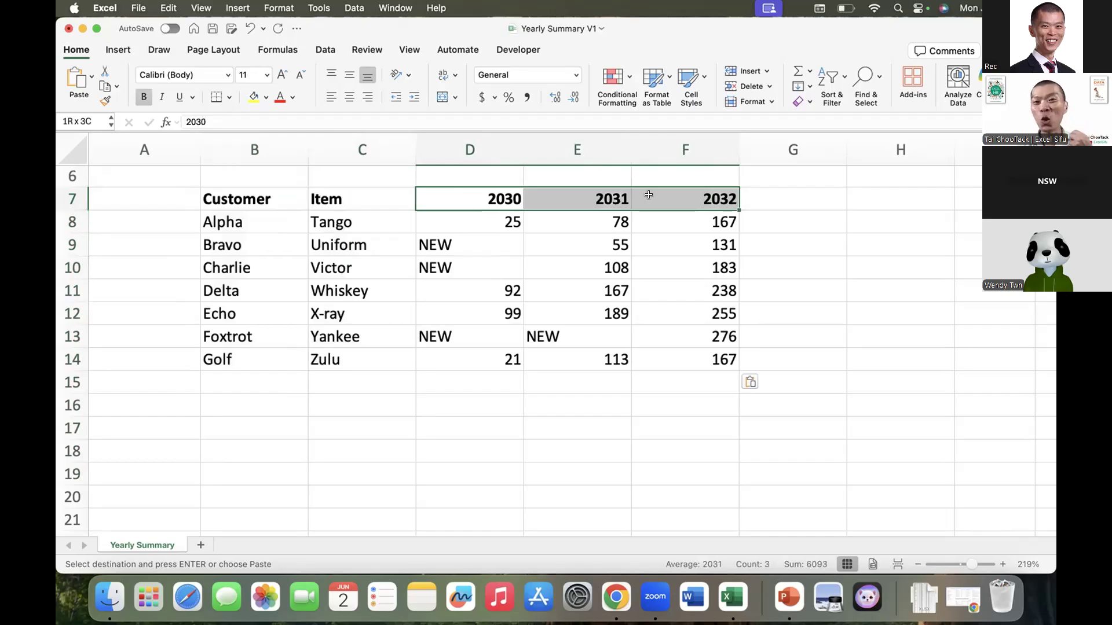
{"action": "left_click_drag", "start_coordinate": [649, 195], "coordinate": [882, 202]}
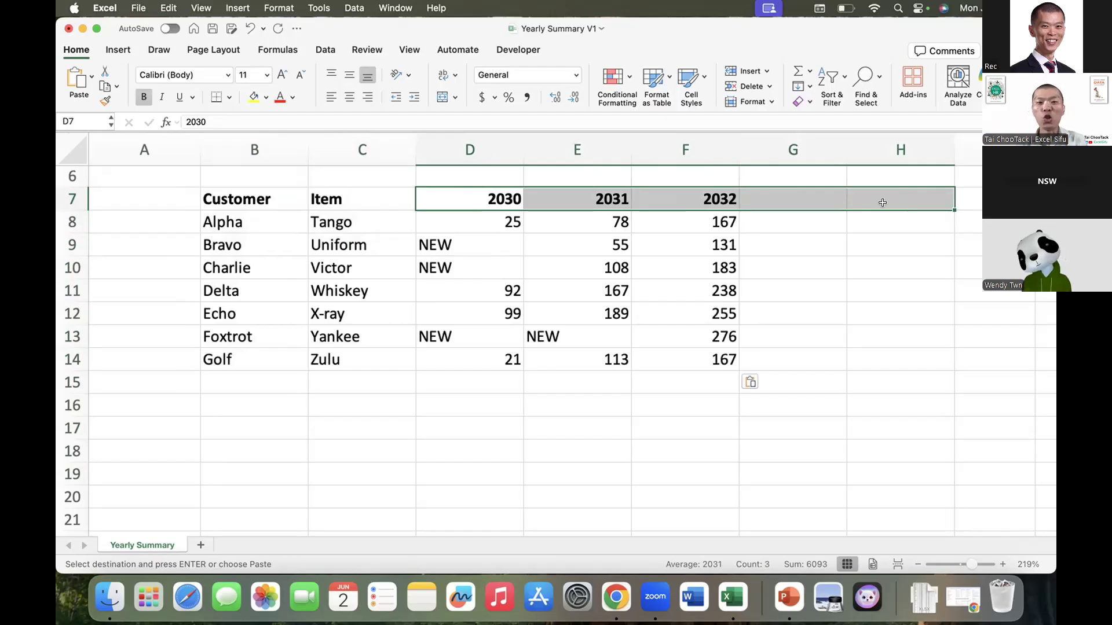
{"action": "left_click_drag", "start_coordinate": [503, 196], "coordinate": [648, 356]}
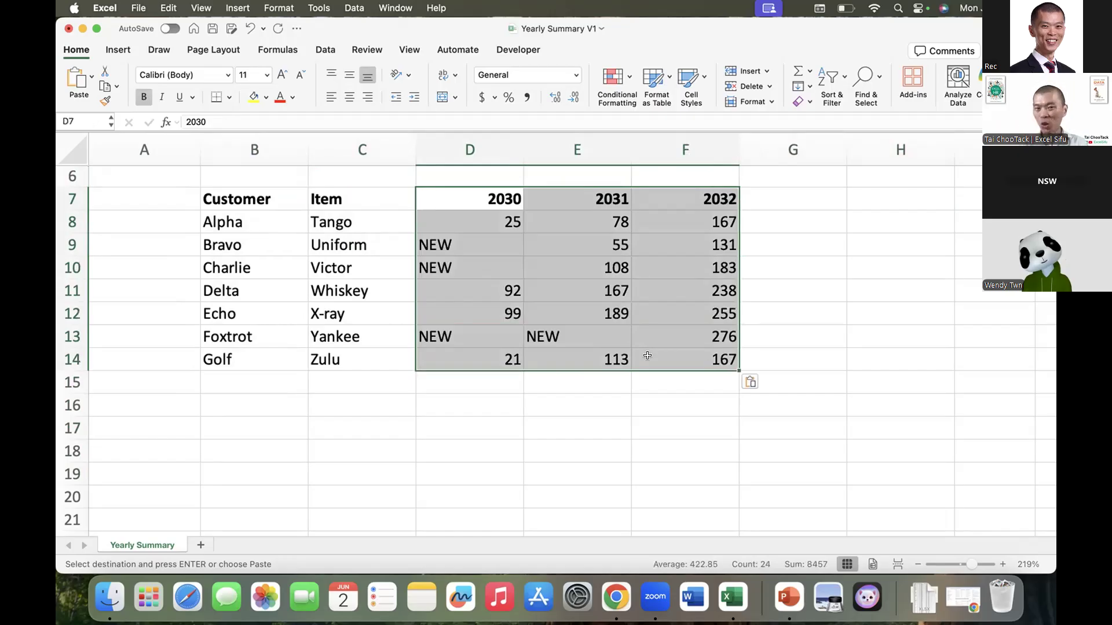
{"action": "left_click_drag", "start_coordinate": [437, 199], "coordinate": [670, 199]}
{"action": "left_click_drag", "start_coordinate": [475, 216], "coordinate": [687, 353]}
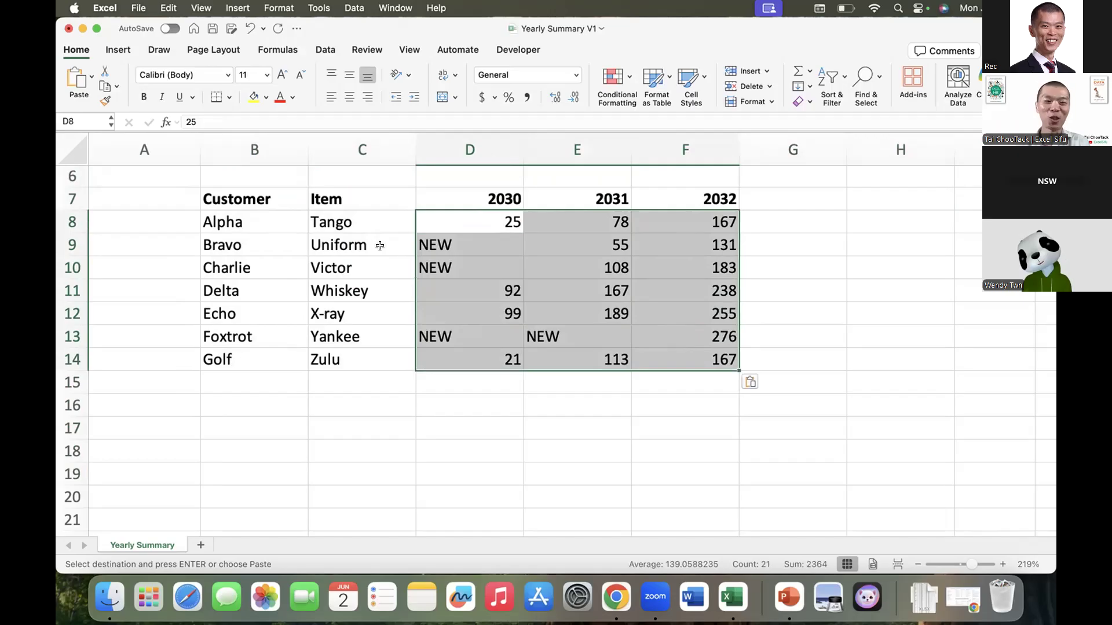
Close Yearly Summary V1 without saving the changes.
{"action": "scroll", "coordinate": [380, 245], "scroll_direction": "up", "scroll_amount": 5}
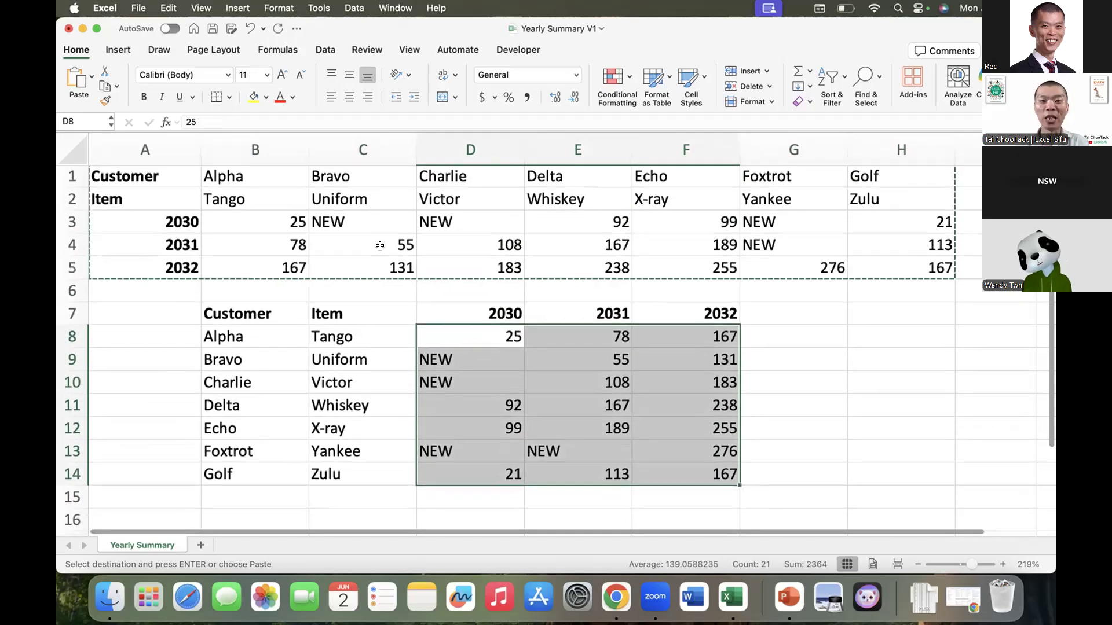
{"action": "left_click", "coordinate": [68, 28]}
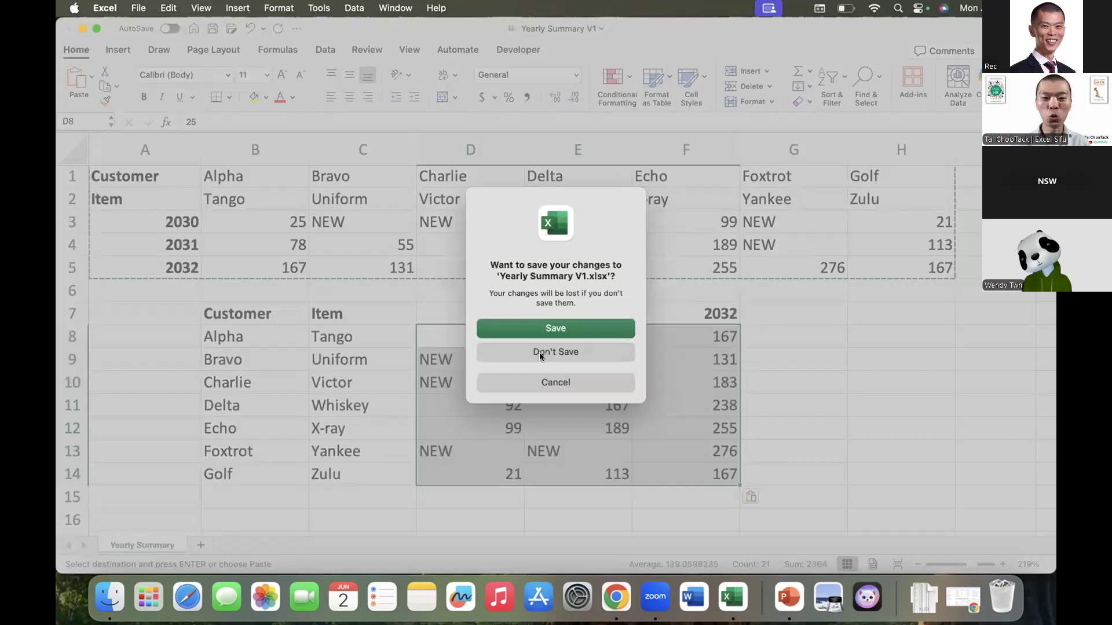
{"action": "left_click", "coordinate": [540, 352]}
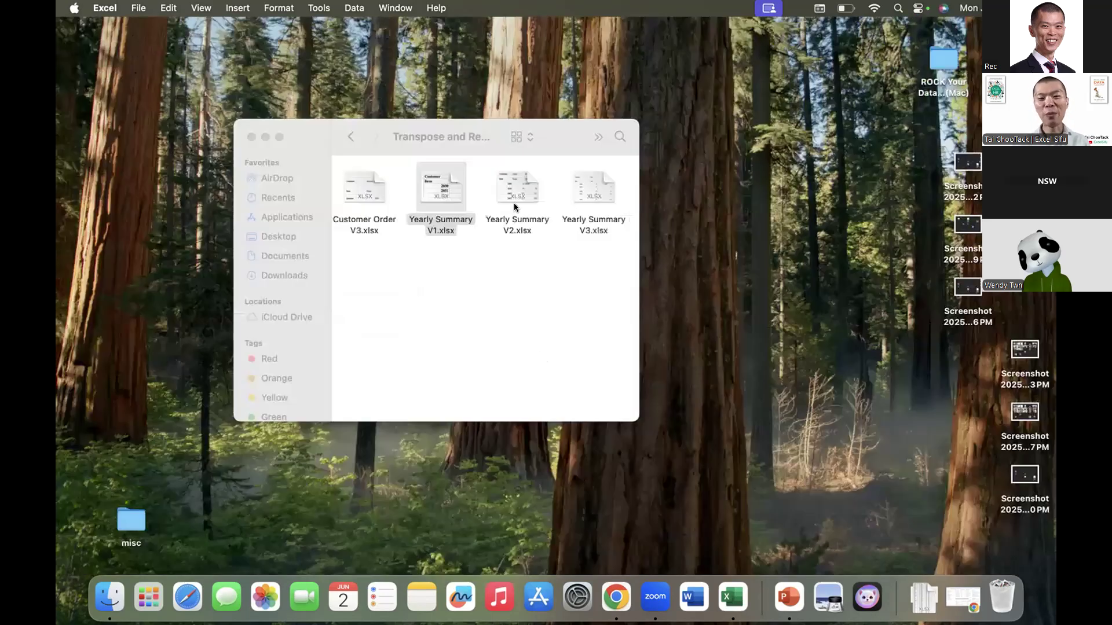
Open Yearly Summary V2.xlsx, enlarge the sheet to review its blank rows and year rows, and close the workbook.
{"action": "double_click", "coordinate": [514, 193]}
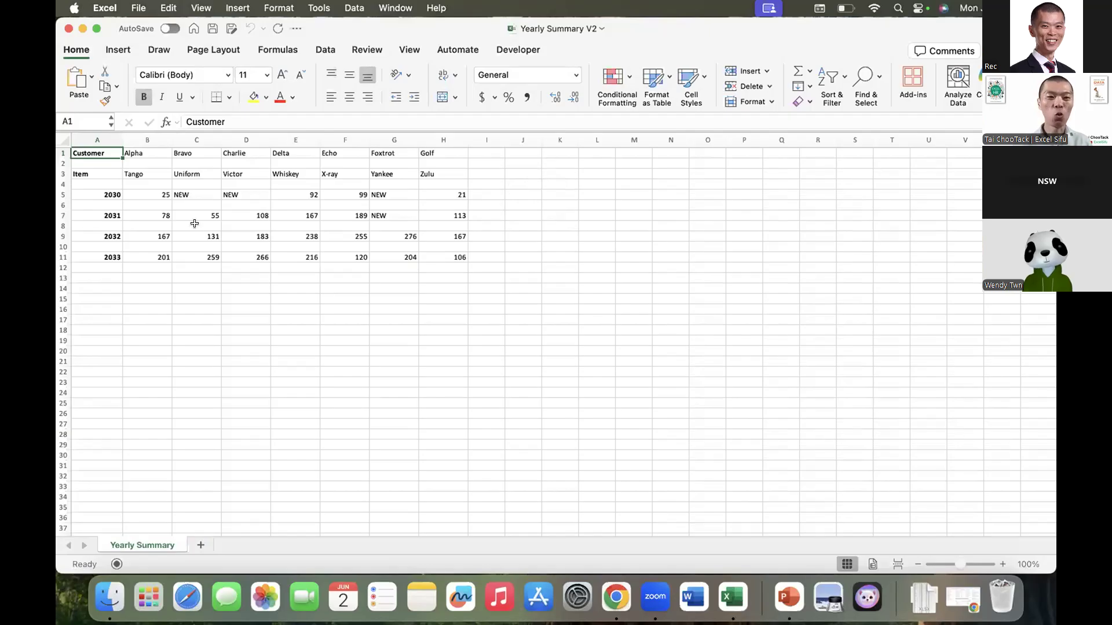
{"action": "scroll", "coordinate": [195, 224], "scroll_direction": "up", "scroll_amount": 5}
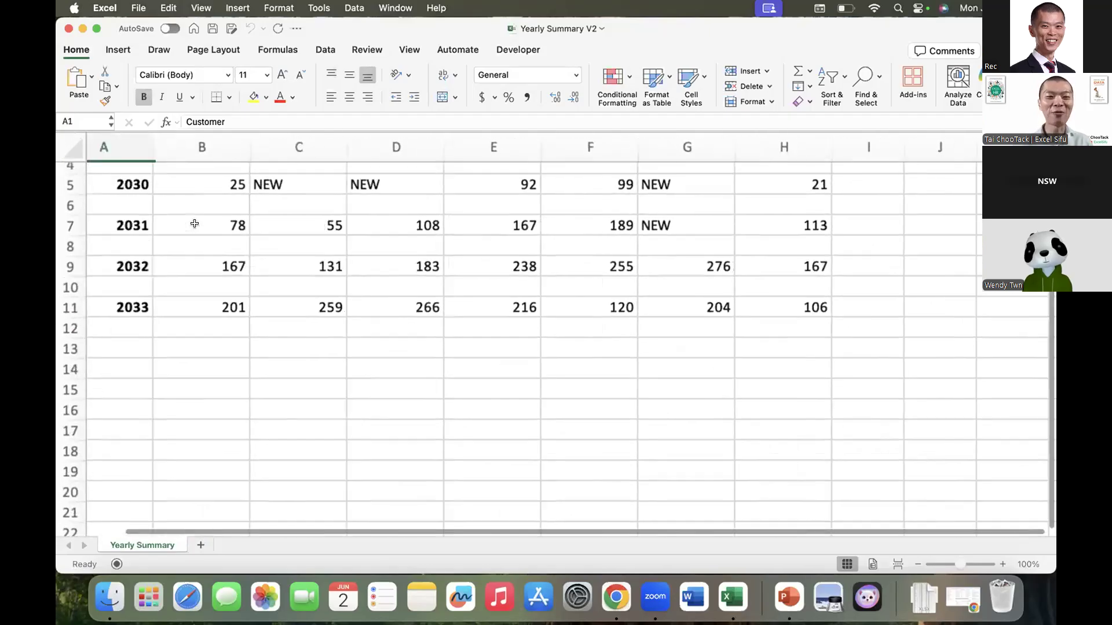
{"action": "scroll", "coordinate": [195, 223], "scroll_direction": "up", "scroll_amount": 3}
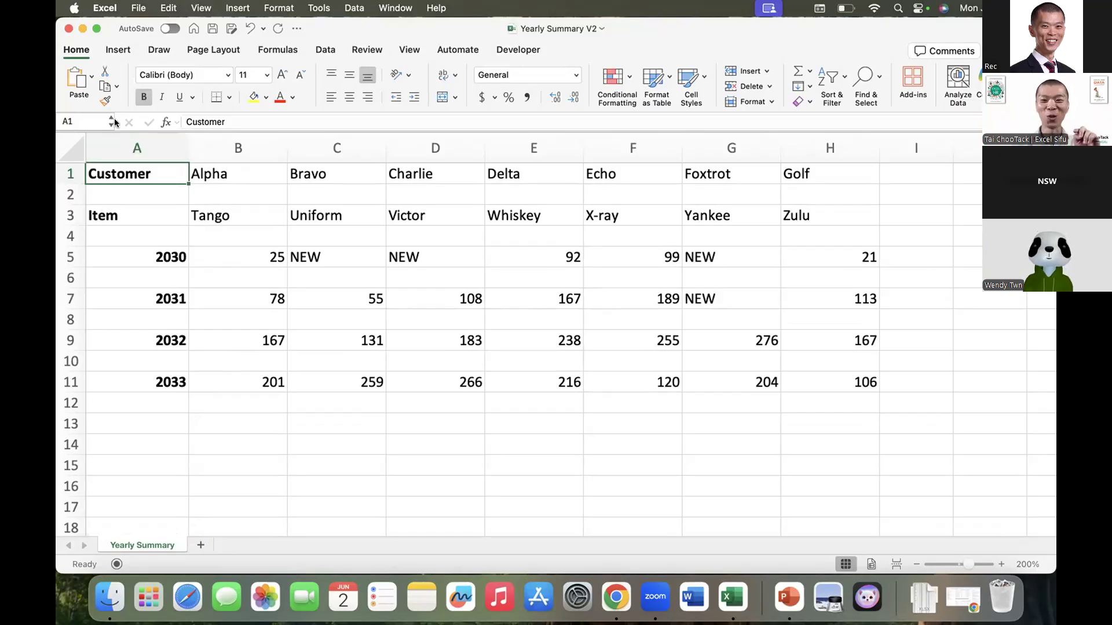
{"action": "left_click", "coordinate": [68, 29]}
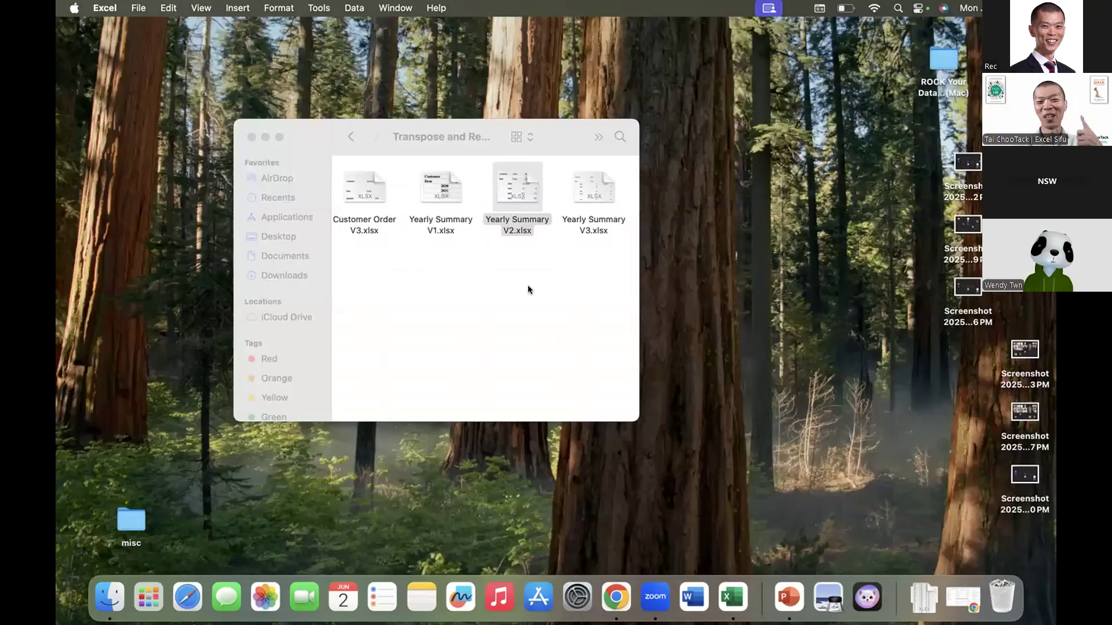
Open Yearly Summary V3.xlsx, enlarge the sheet to review its blank rows and columns, and close the workbook.
{"action": "left_click", "coordinate": [593, 189]}
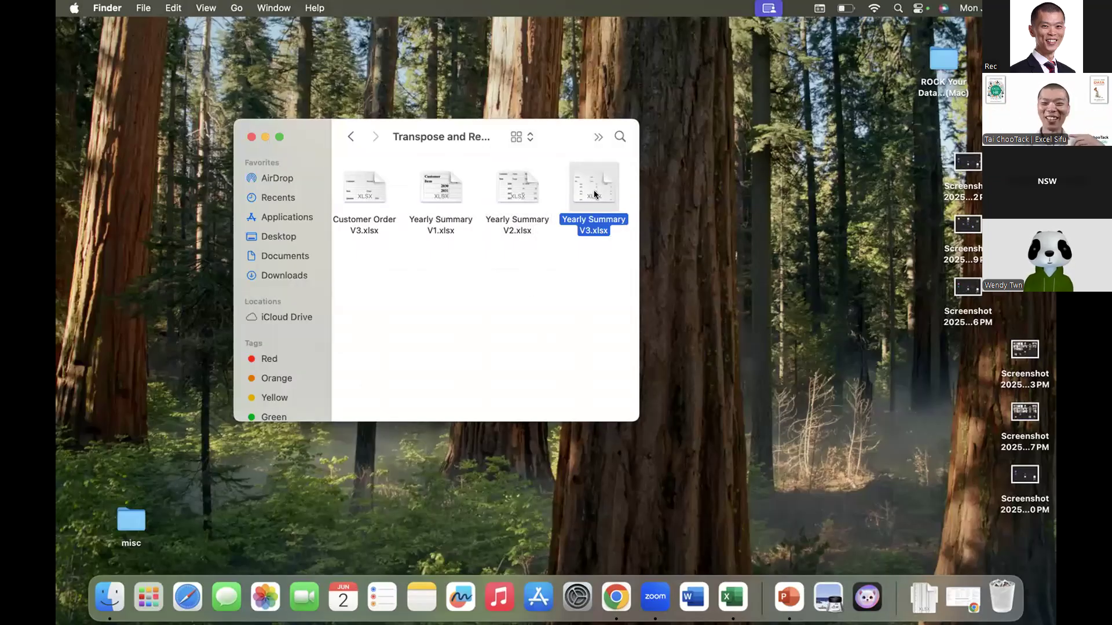
{"action": "double_click", "coordinate": [593, 190]}
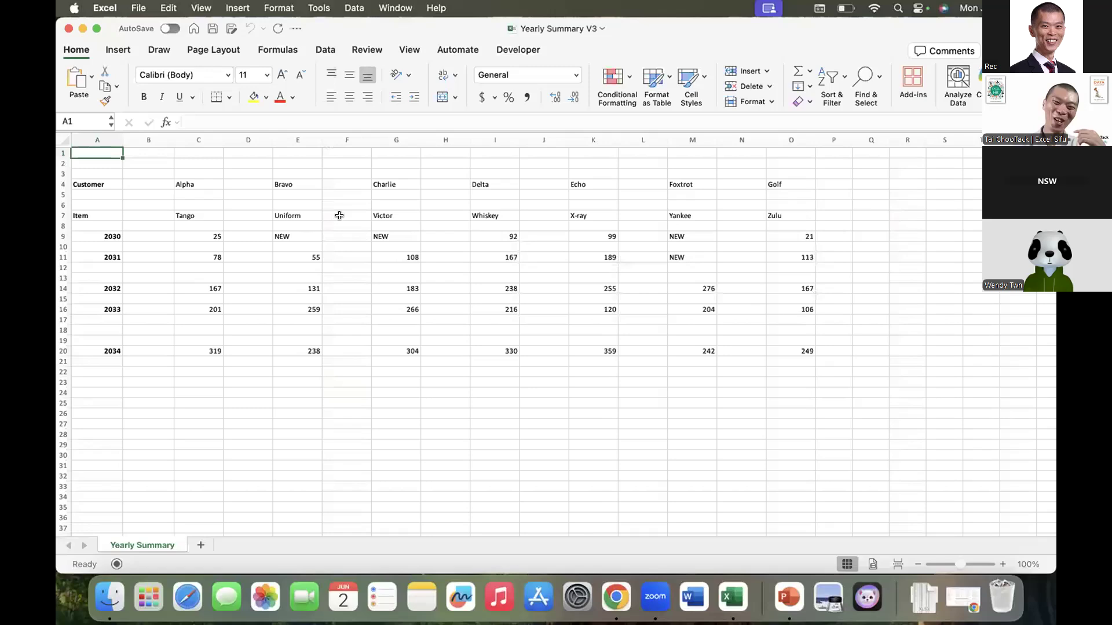
{"action": "scroll", "coordinate": [339, 215], "scroll_direction": "up", "scroll_amount": 5}
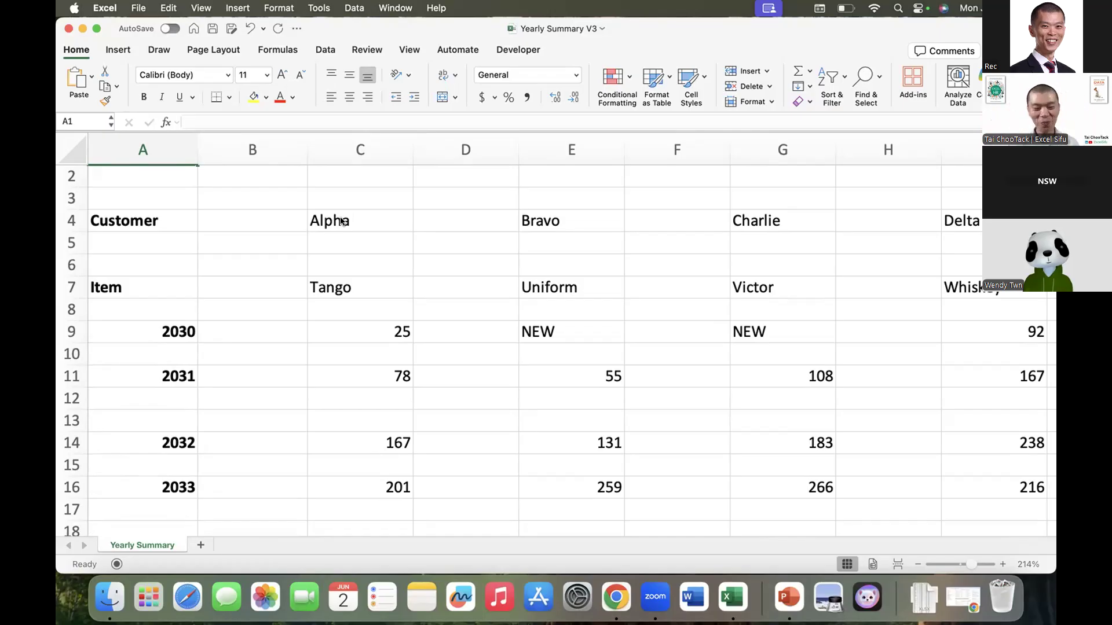
{"action": "left_click", "coordinate": [70, 30]}
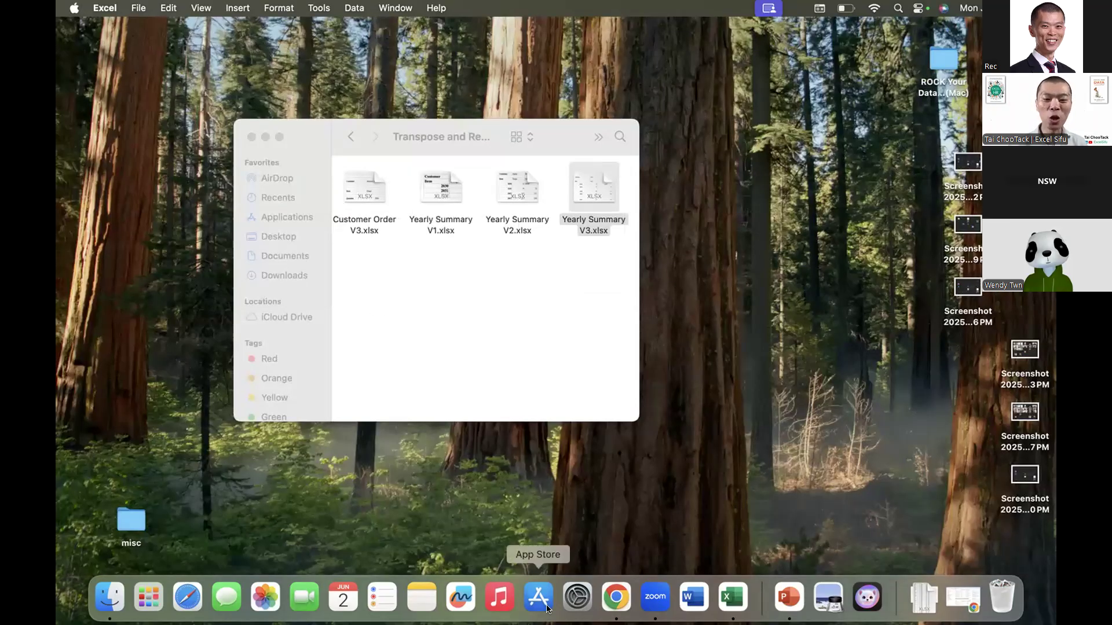
Switch to Excel with a new blank workbook, enlarge its window and zoom the sheet to 200%.
{"action": "left_click", "coordinate": [729, 601]}
{"action": "double_click", "coordinate": [329, 151]}
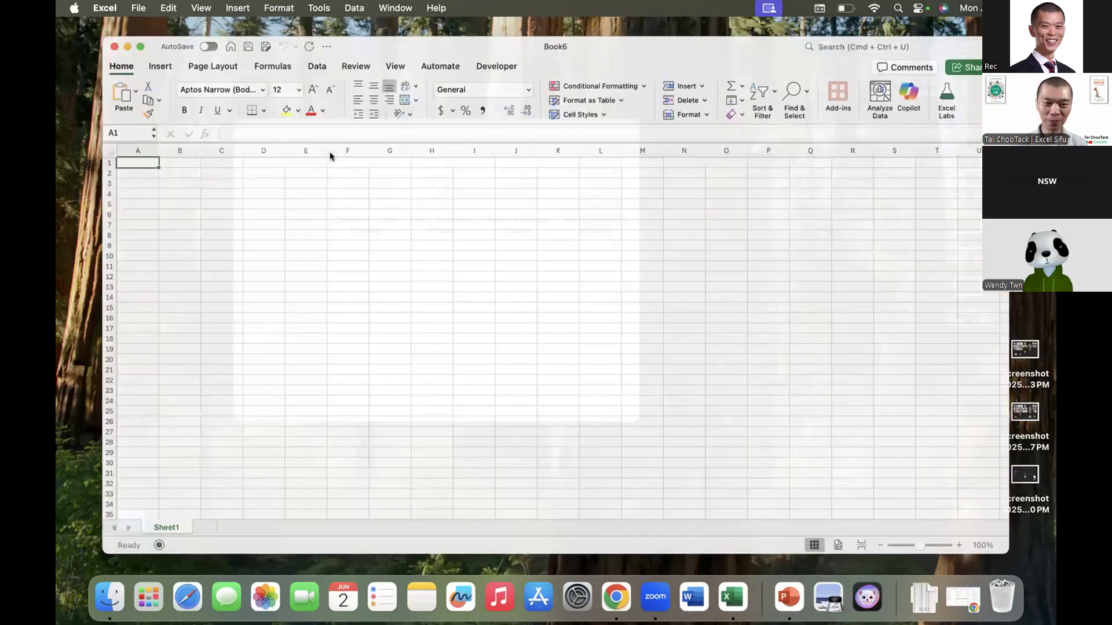
{"action": "scroll", "coordinate": [287, 242], "scroll_direction": "right", "scroll_amount": 2}
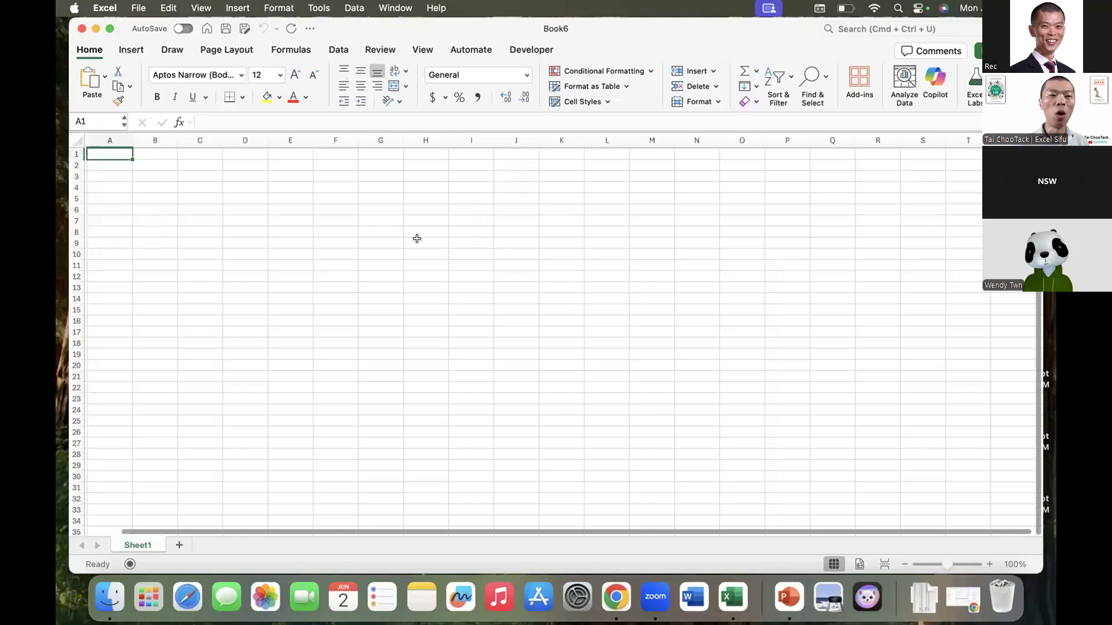
{"action": "scroll", "coordinate": [419, 238], "scroll_direction": "up", "scroll_amount": 3}
{"action": "scroll", "coordinate": [422, 237], "scroll_direction": "up", "scroll_amount": 4}
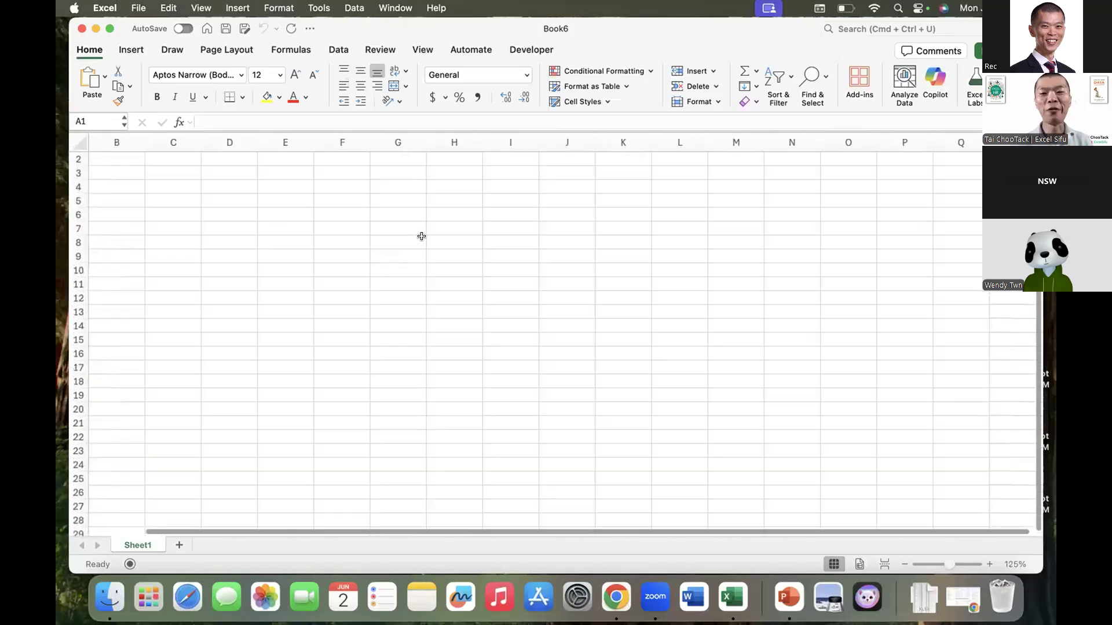
{"action": "scroll", "coordinate": [421, 236], "scroll_direction": "up", "scroll_amount": 5}
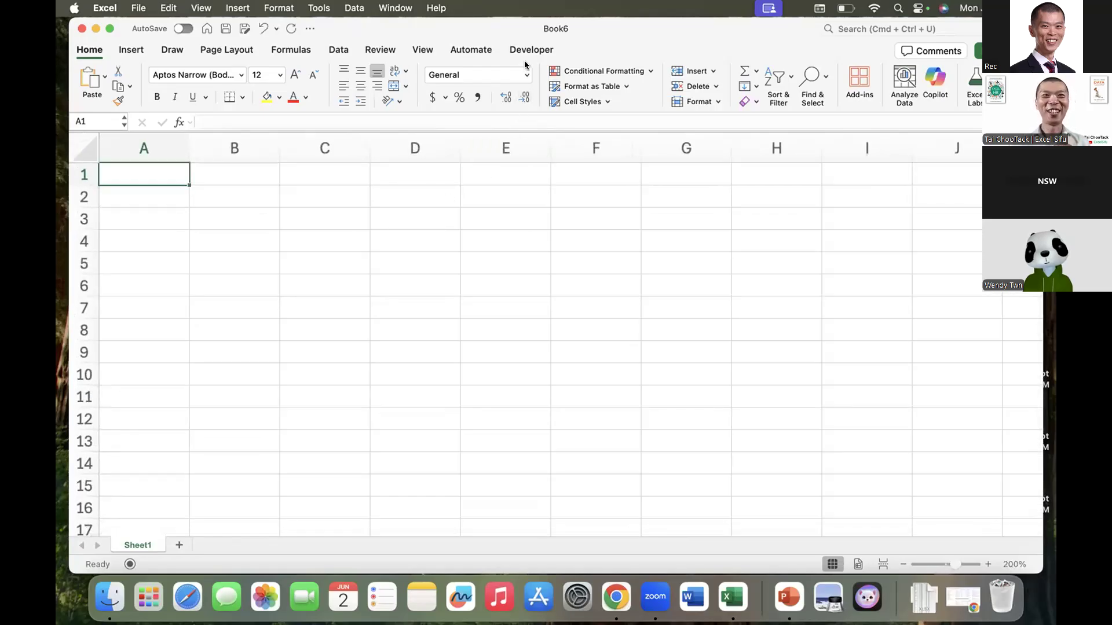
Start a Power Query import from an Excel workbook and choose Yearly Summary V1.xlsx in the Transpose and Remove Blanks folder as the source.
{"action": "left_click", "coordinate": [337, 51]}
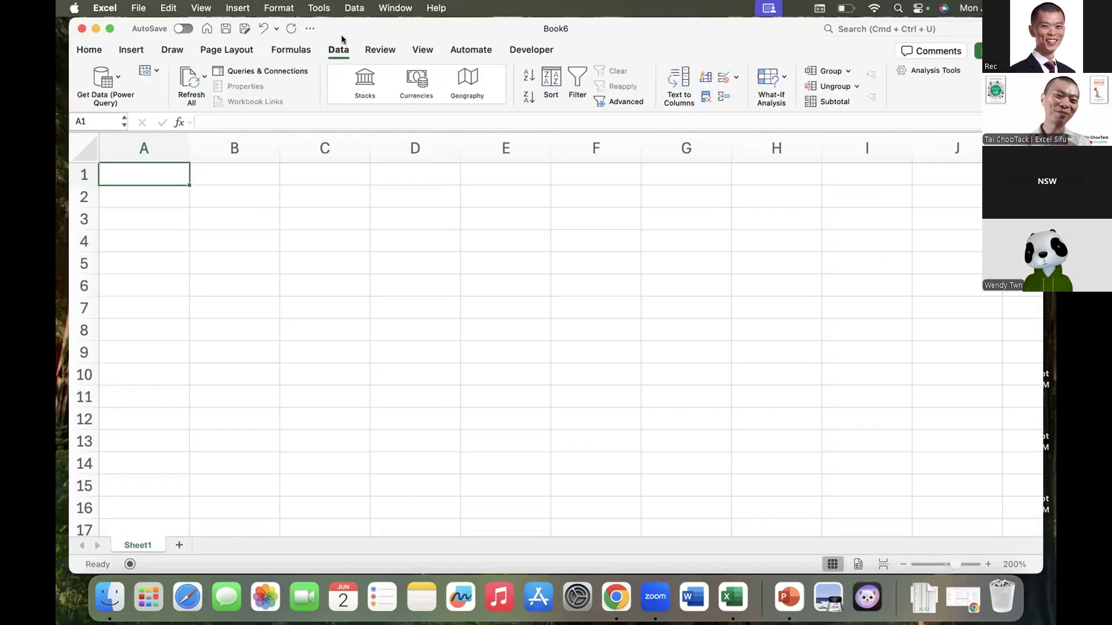
{"action": "left_click", "coordinate": [99, 79]}
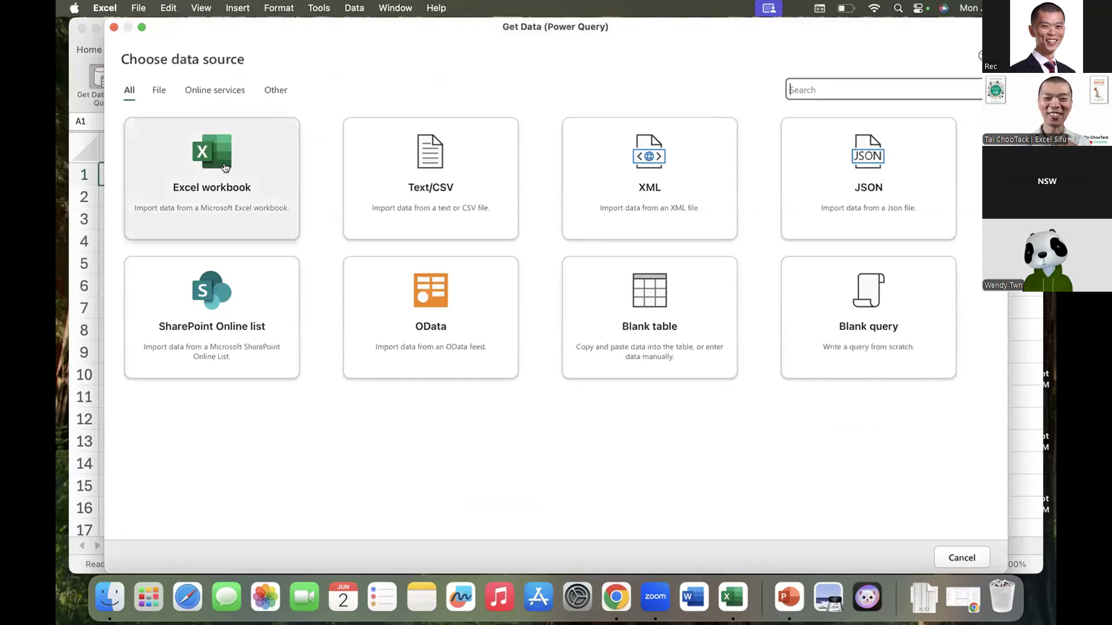
{"action": "left_click", "coordinate": [225, 167]}
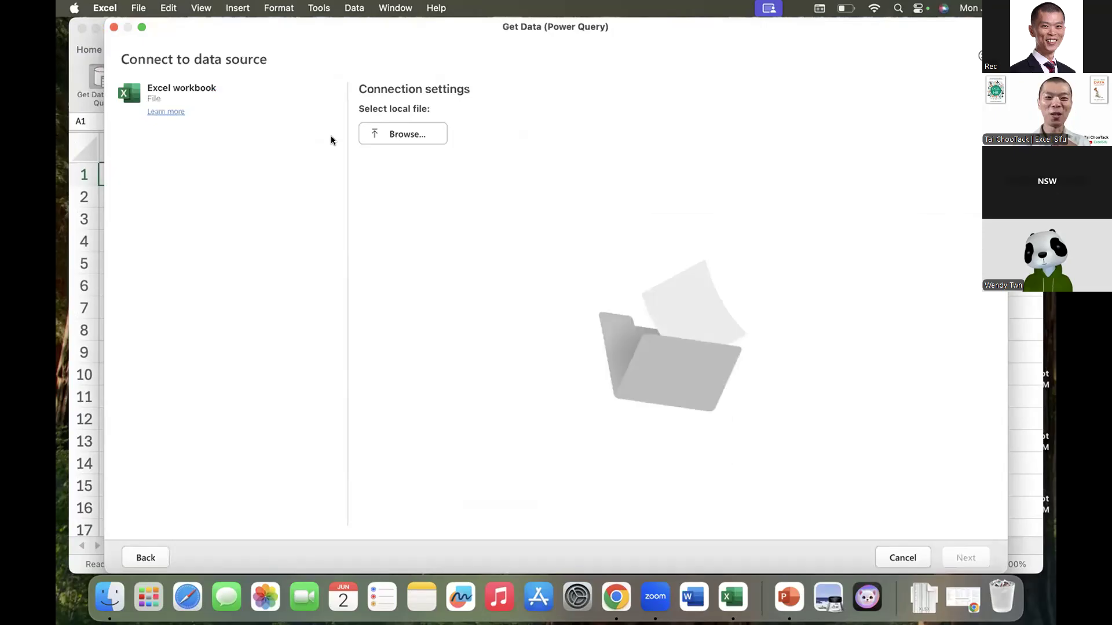
{"action": "left_click", "coordinate": [388, 136]}
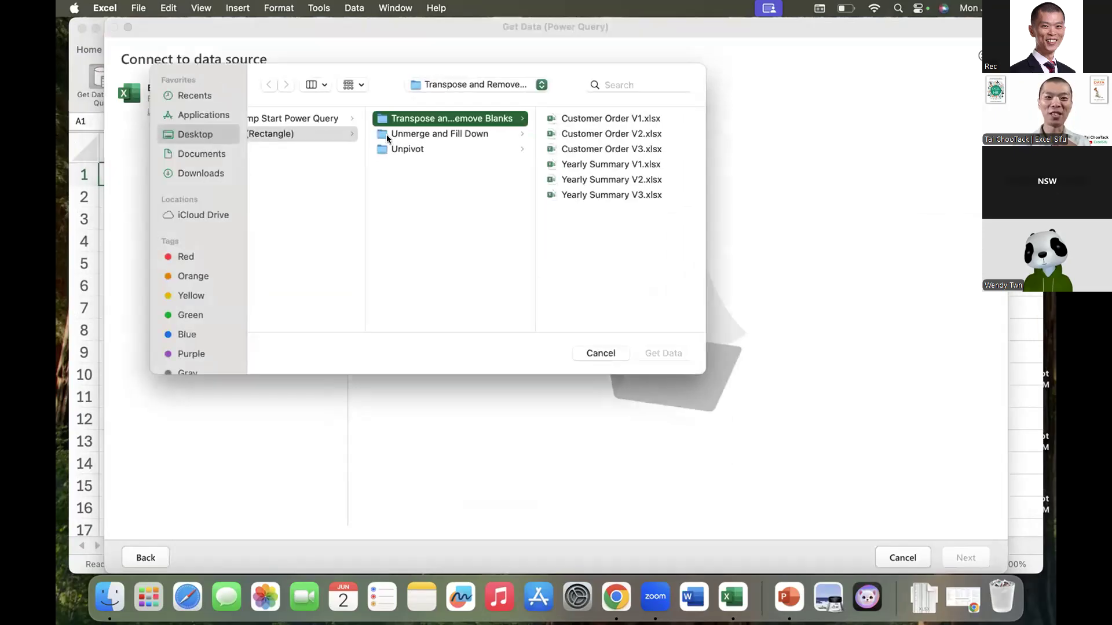
{"action": "left_click", "coordinate": [572, 164]}
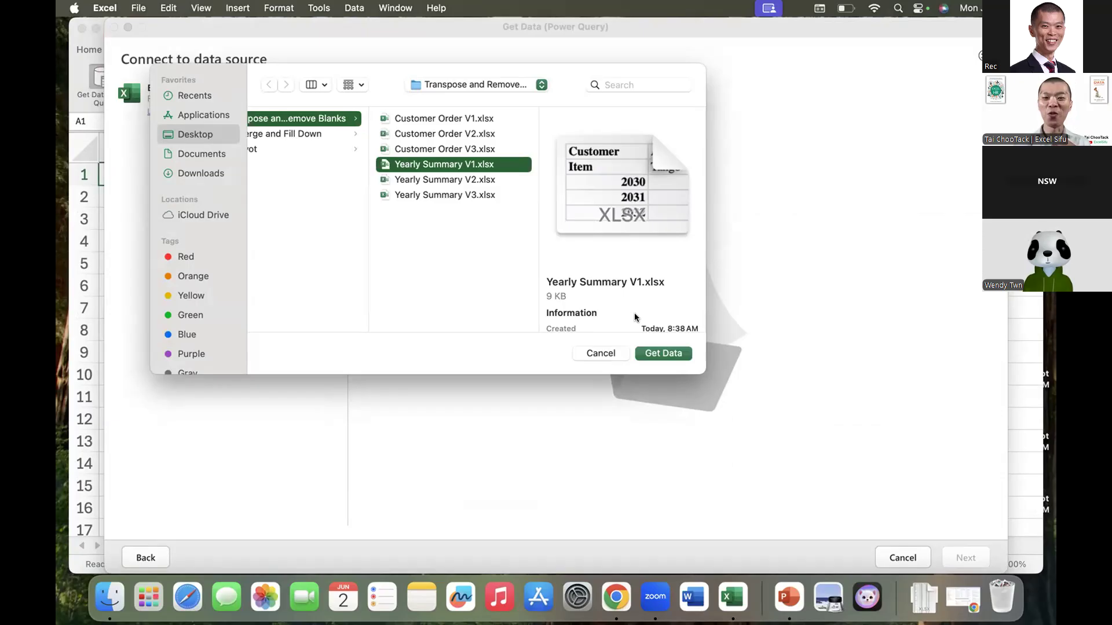
{"action": "left_click", "coordinate": [655, 355]}
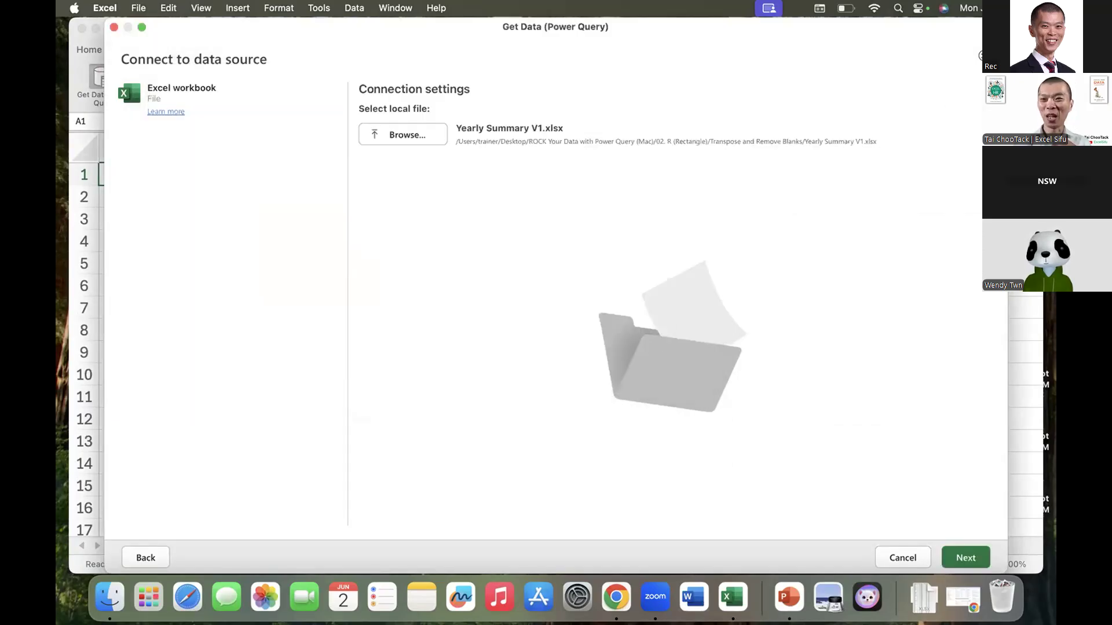
Connect to the chosen file, select the Yearly Summary sheet and open it for transformation in the Power Query Editor.
{"action": "left_click_drag", "start_coordinate": [763, 136], "coordinate": [745, 49]}
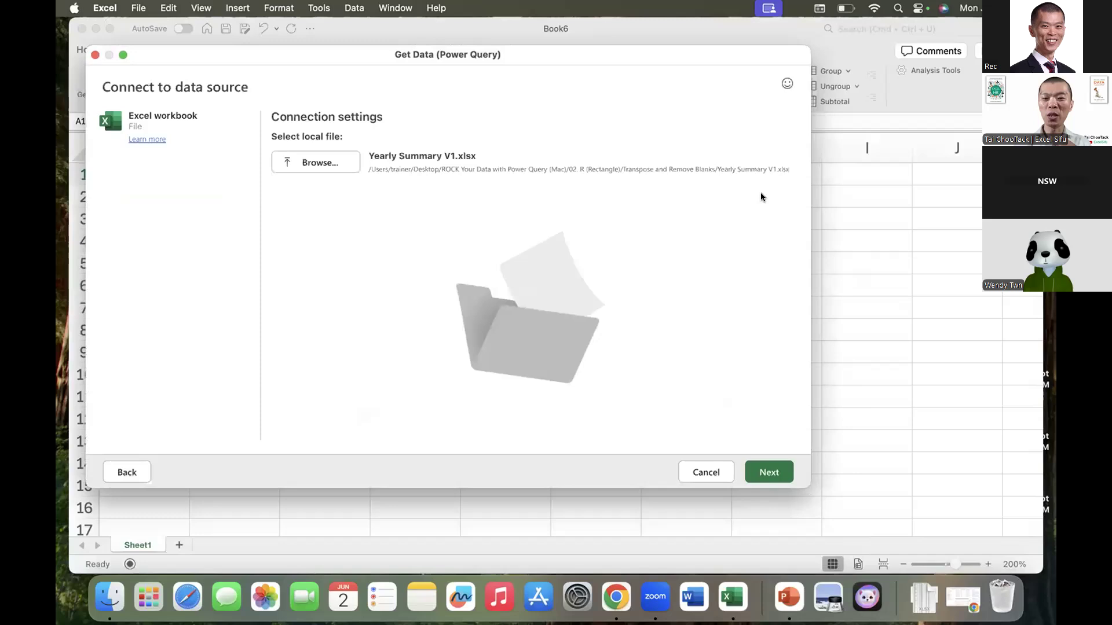
{"action": "left_click", "coordinate": [769, 472]}
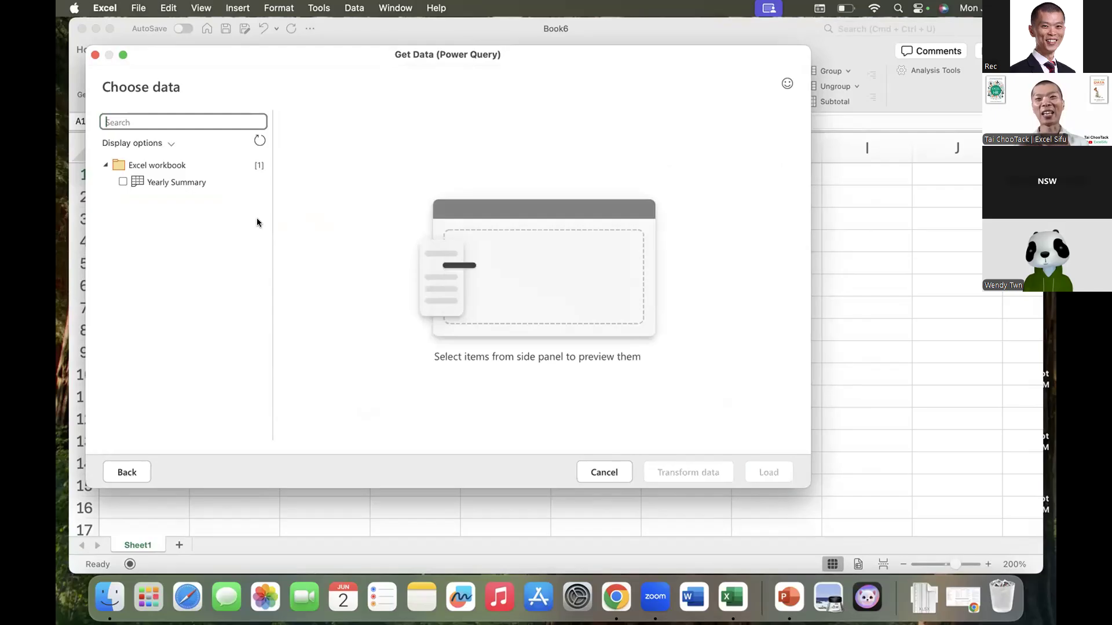
{"action": "left_click", "coordinate": [121, 182]}
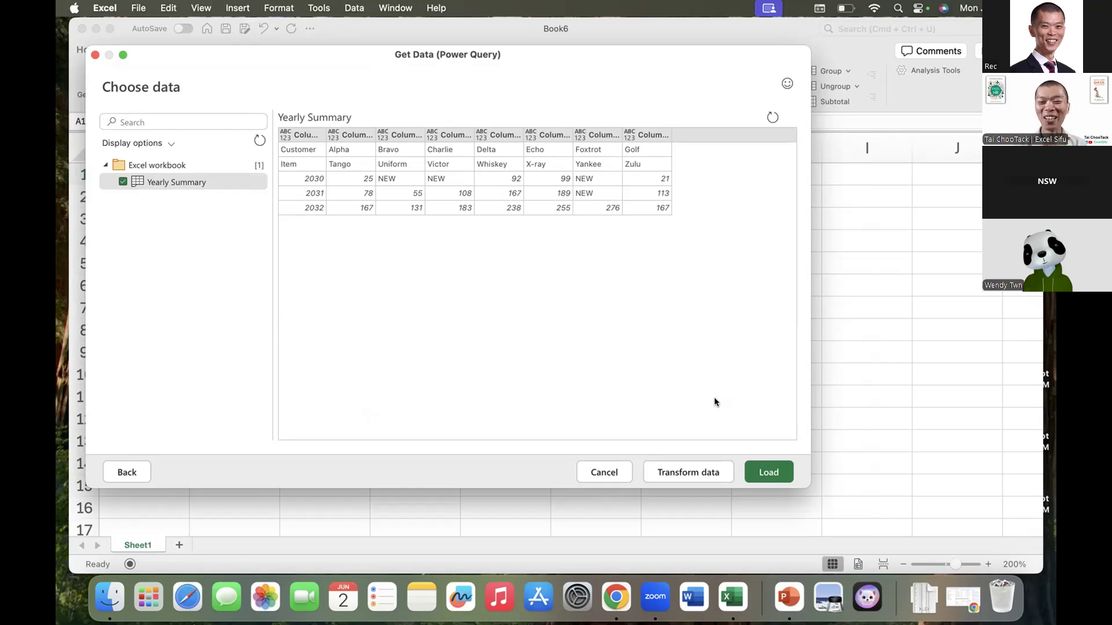
{"action": "left_click", "coordinate": [675, 472]}
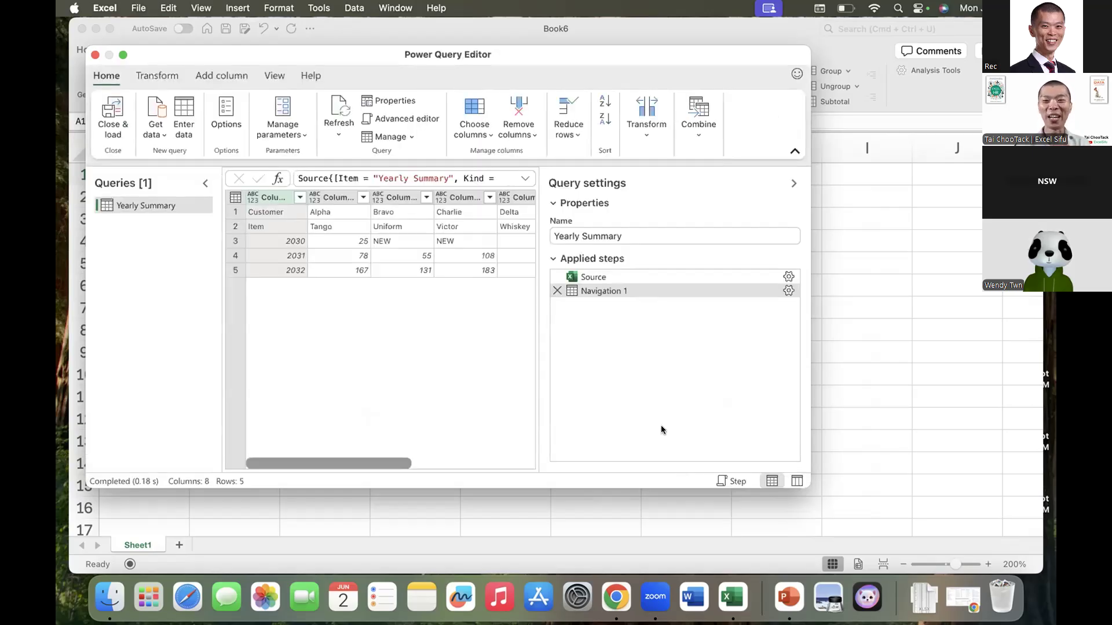
Enlarge the Power Query Editor and its data preview, and transpose the Yearly Summary table.
{"action": "left_click_drag", "start_coordinate": [533, 219], "coordinate": [637, 241]}
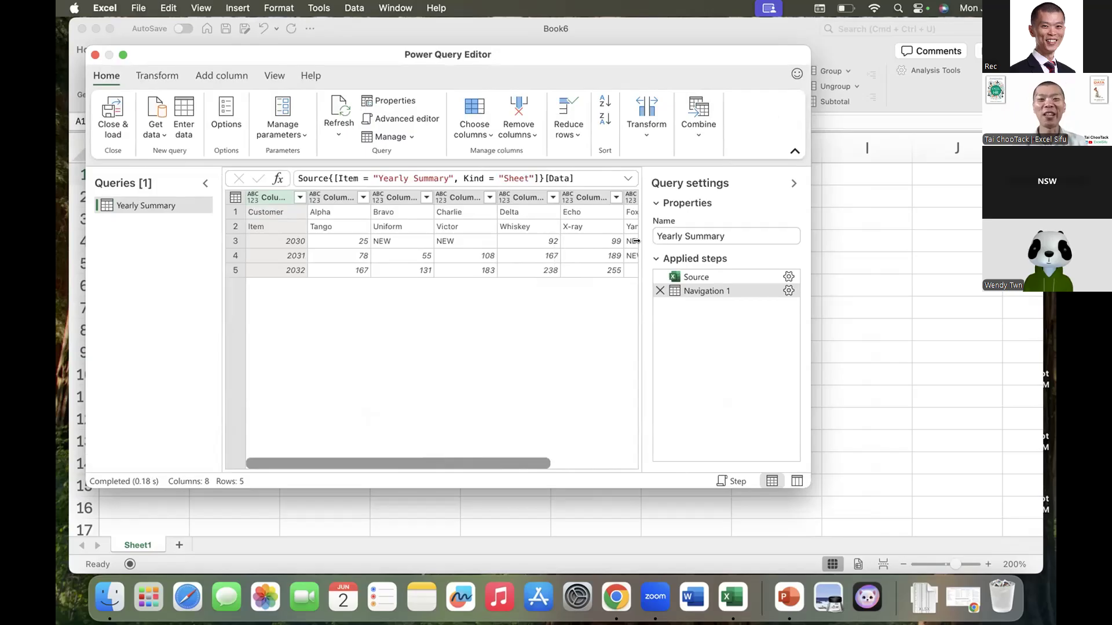
{"action": "left_click_drag", "start_coordinate": [589, 54], "coordinate": [593, 37]}
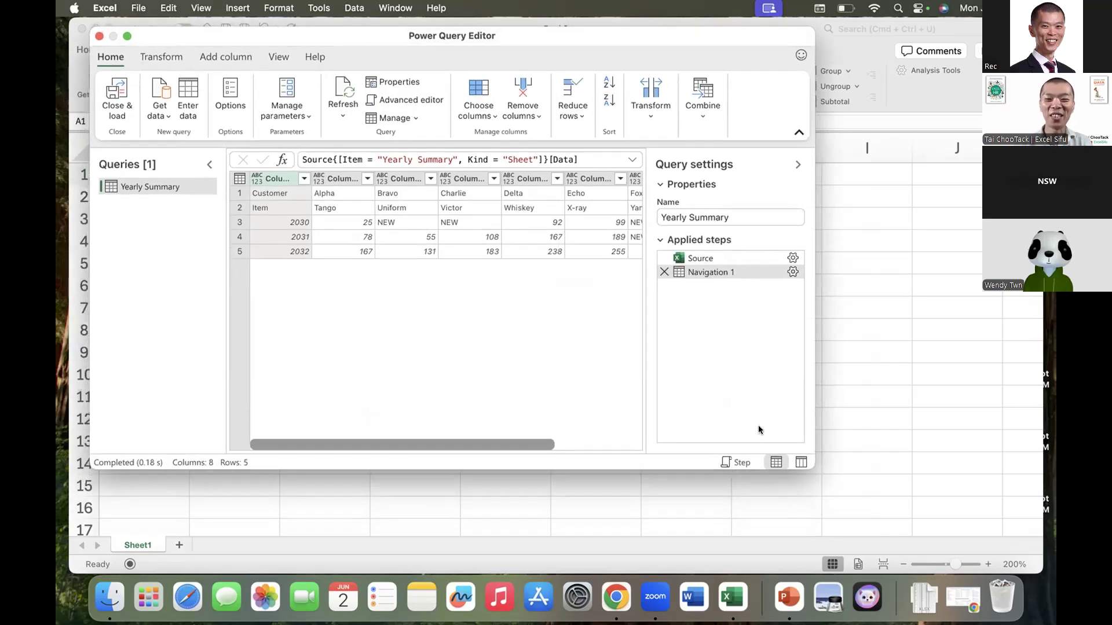
{"action": "left_click_drag", "start_coordinate": [812, 466], "coordinate": [870, 503]}
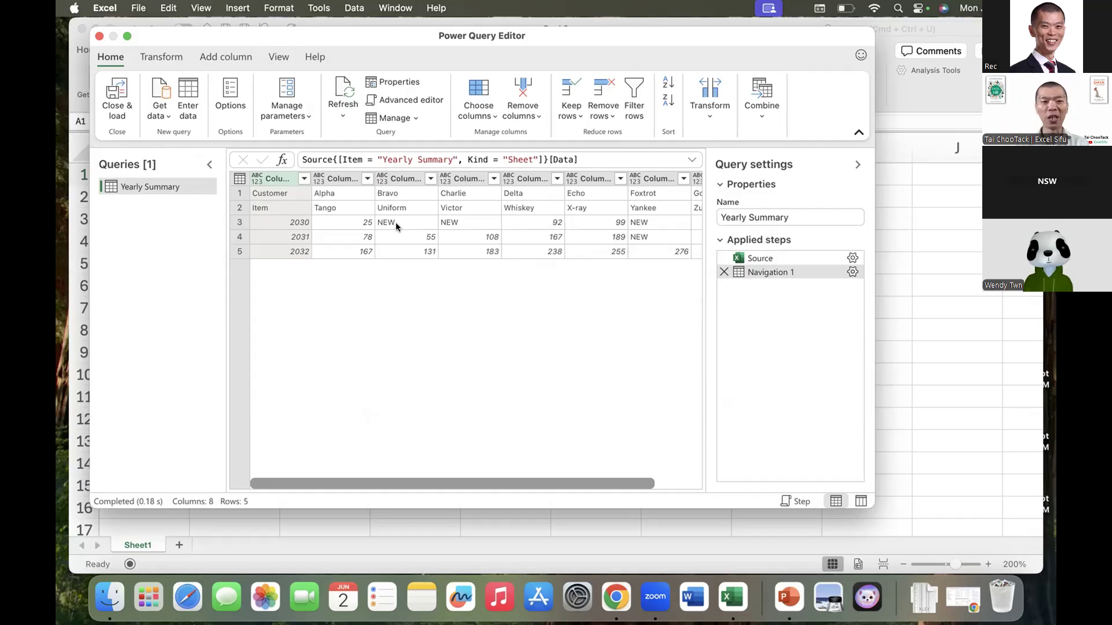
{"action": "left_click", "coordinate": [161, 56]}
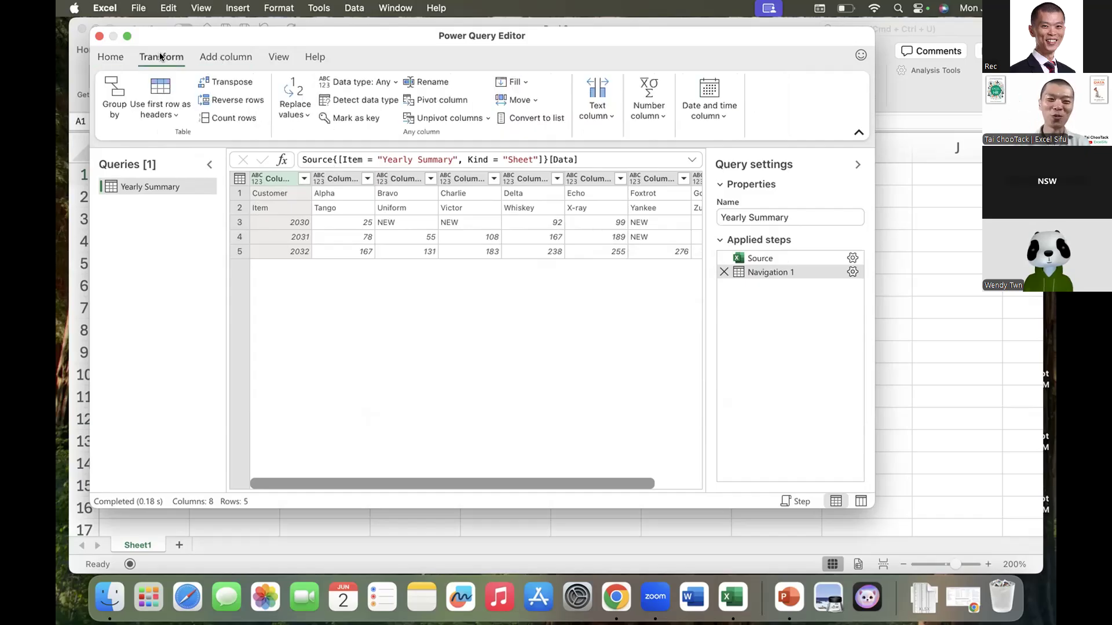
{"action": "left_click", "coordinate": [221, 83]}
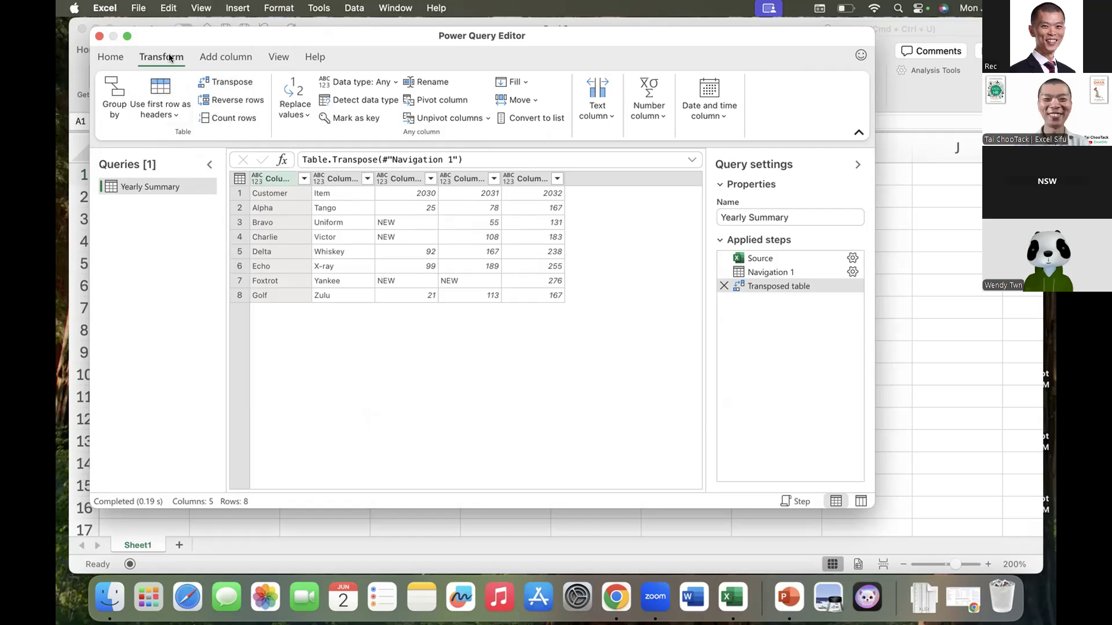
Promote the transposed table's first row to headers and delete the automatic Changed column type step.
{"action": "left_click", "coordinate": [161, 86]}
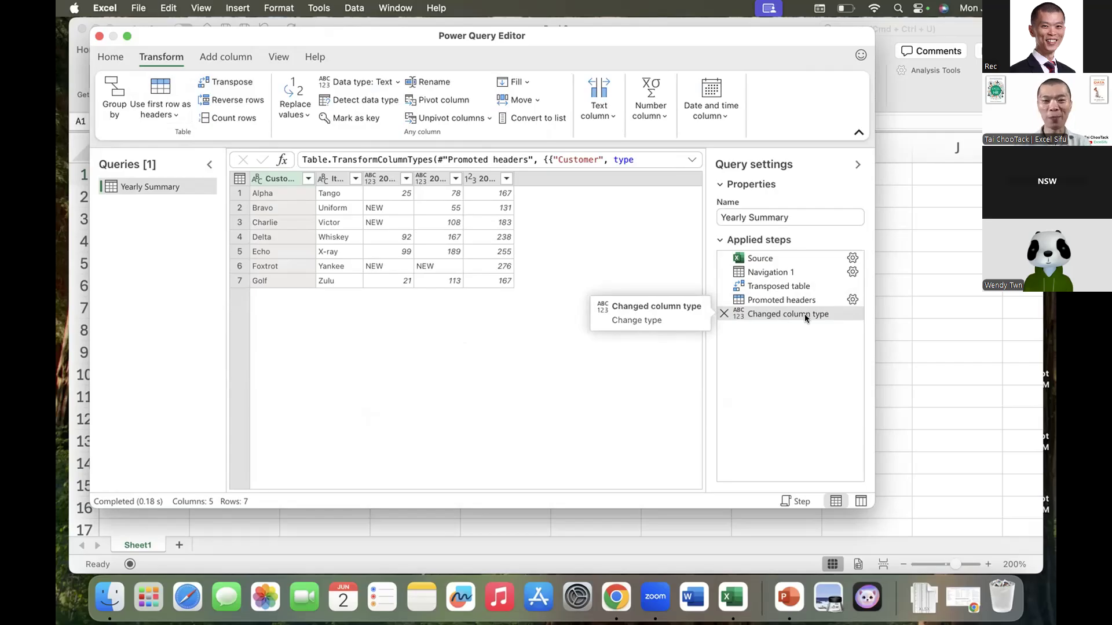
{"action": "left_click", "coordinate": [722, 314]}
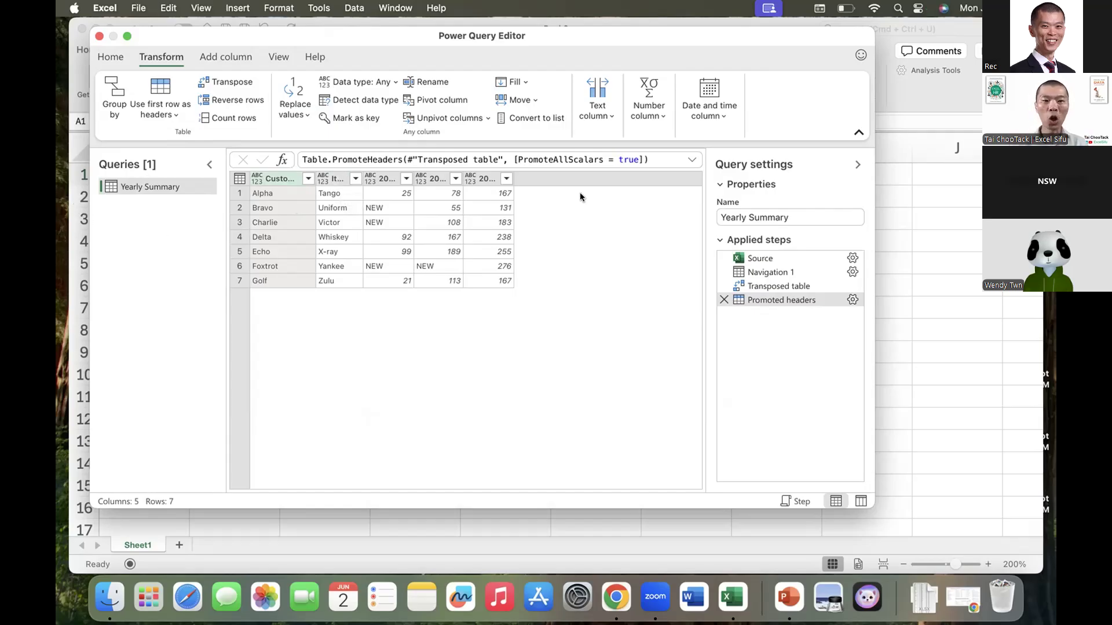
{"action": "mouse_move", "coordinate": [524, 171]}
{"action": "left_mouse_down"}
{"action": "mouse_move", "coordinate": [420, 164]}
{"action": "mouse_move", "coordinate": [415, 184]}
{"action": "left_mouse_up"}
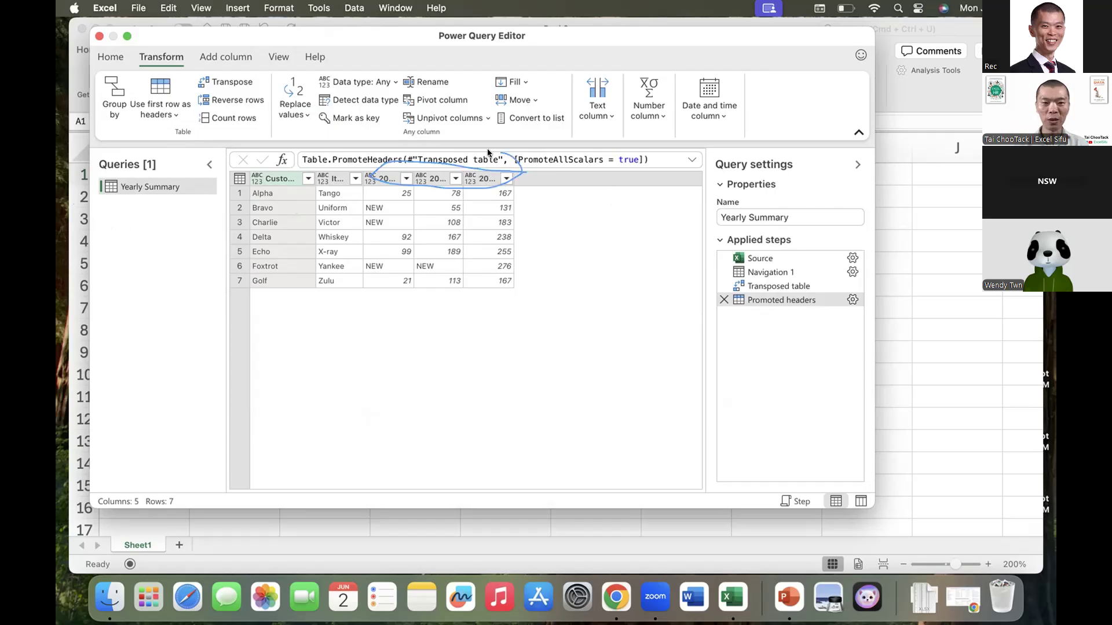
{"action": "mouse_move", "coordinate": [496, 199]}
{"action": "left_mouse_down"}
{"action": "mouse_move", "coordinate": [431, 297]}
{"action": "mouse_move", "coordinate": [437, 194]}
{"action": "left_mouse_up"}
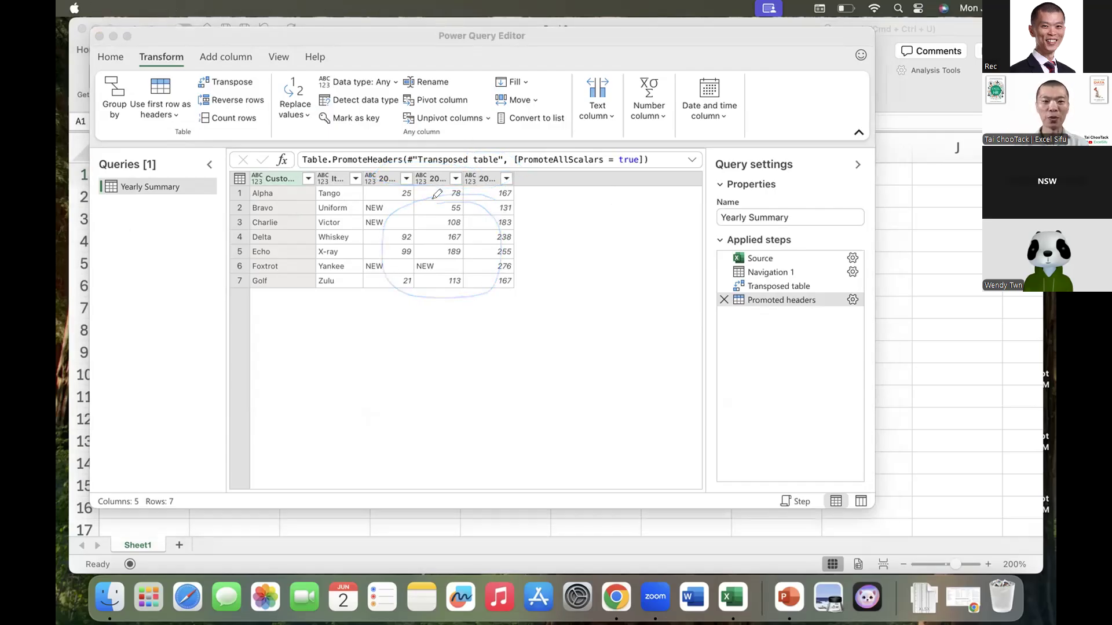
{"action": "mouse_move", "coordinate": [291, 280]}
{"action": "left_mouse_down"}
{"action": "mouse_move", "coordinate": [266, 180]}
{"action": "mouse_move", "coordinate": [288, 273]}
{"action": "left_mouse_up"}
{"action": "mouse_move", "coordinate": [311, 210]}
{"action": "left_mouse_down"}
{"action": "mouse_move", "coordinate": [344, 187]}
{"action": "mouse_move", "coordinate": [330, 216]}
{"action": "mouse_move", "coordinate": [331, 191]}
{"action": "mouse_move", "coordinate": [487, 175]}
{"action": "mouse_move", "coordinate": [401, 158]}
{"action": "left_mouse_up"}
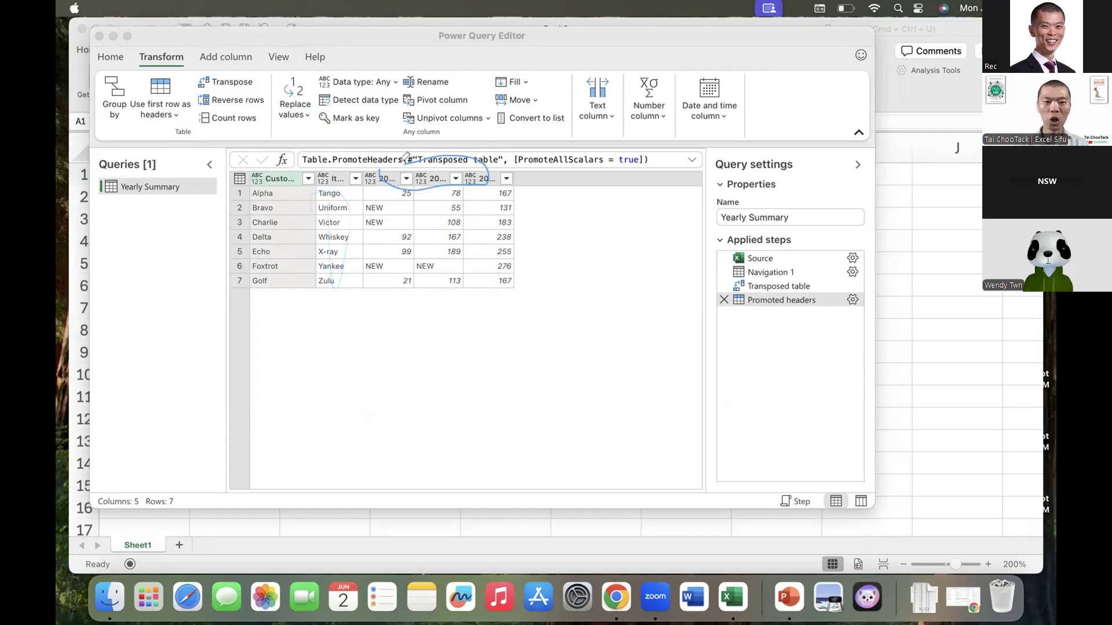
Unpivot all columns other than Customer and Item in the Yearly Summary query.
{"action": "mouse_move", "coordinate": [461, 196]}
{"action": "left_mouse_down"}
{"action": "mouse_move", "coordinate": [466, 272]}
{"action": "mouse_move", "coordinate": [461, 193]}
{"action": "left_mouse_up"}
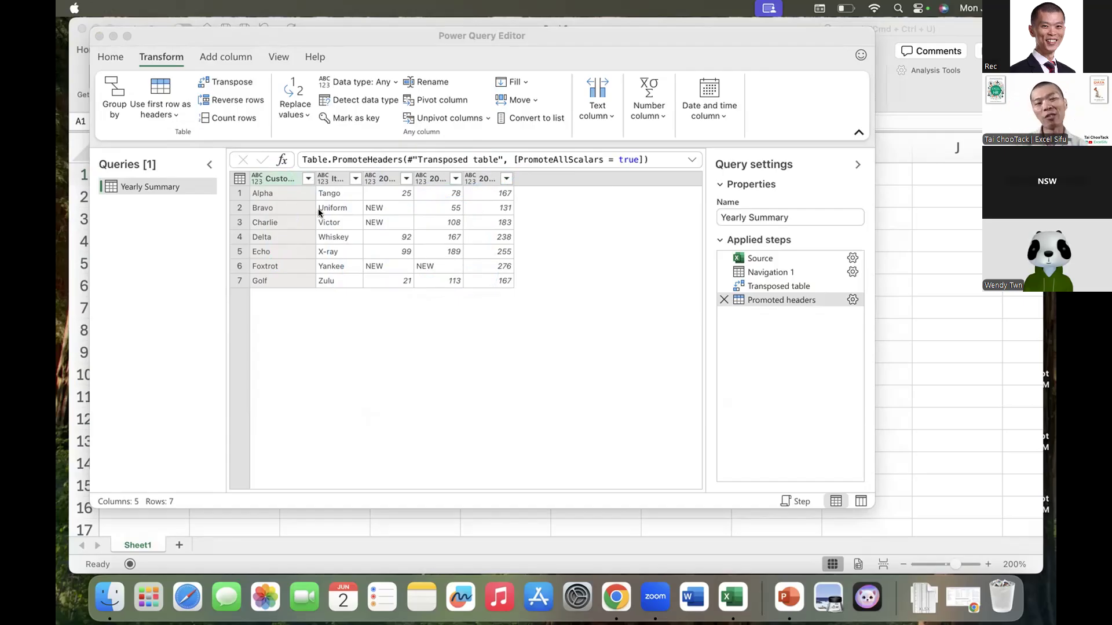
{"action": "left_click", "coordinate": [331, 179]}
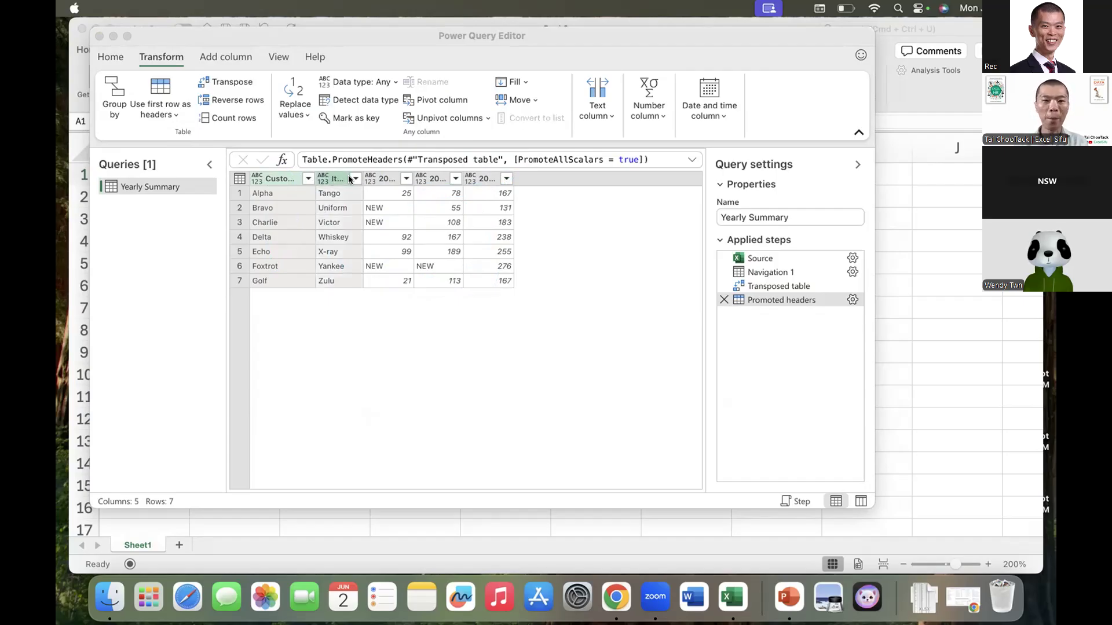
{"action": "right_click", "coordinate": [335, 180]}
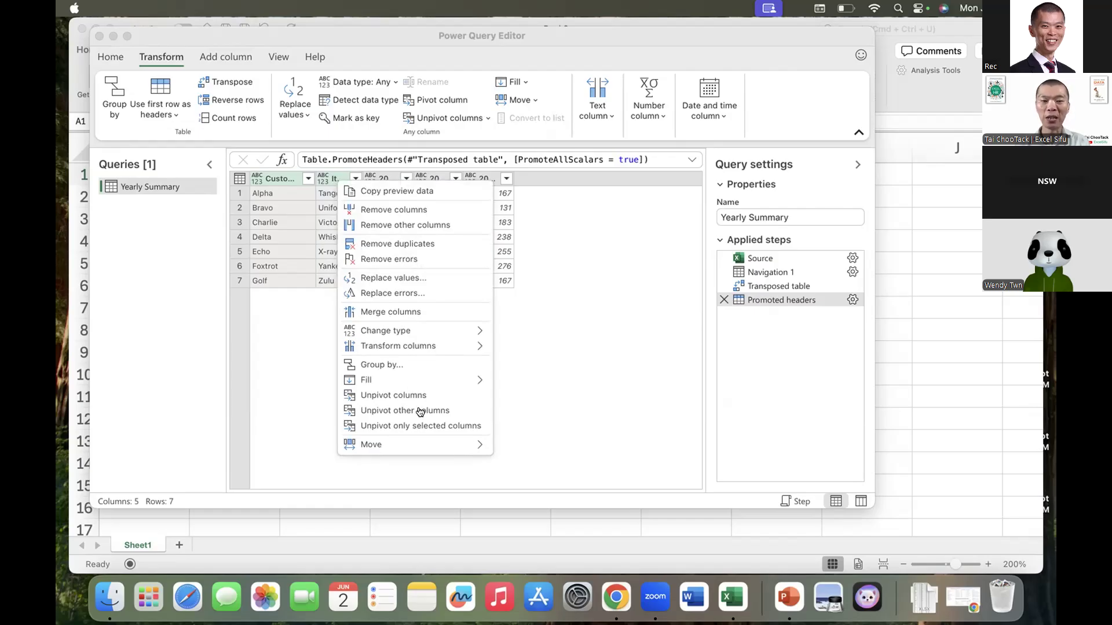
{"action": "left_click", "coordinate": [420, 412]}
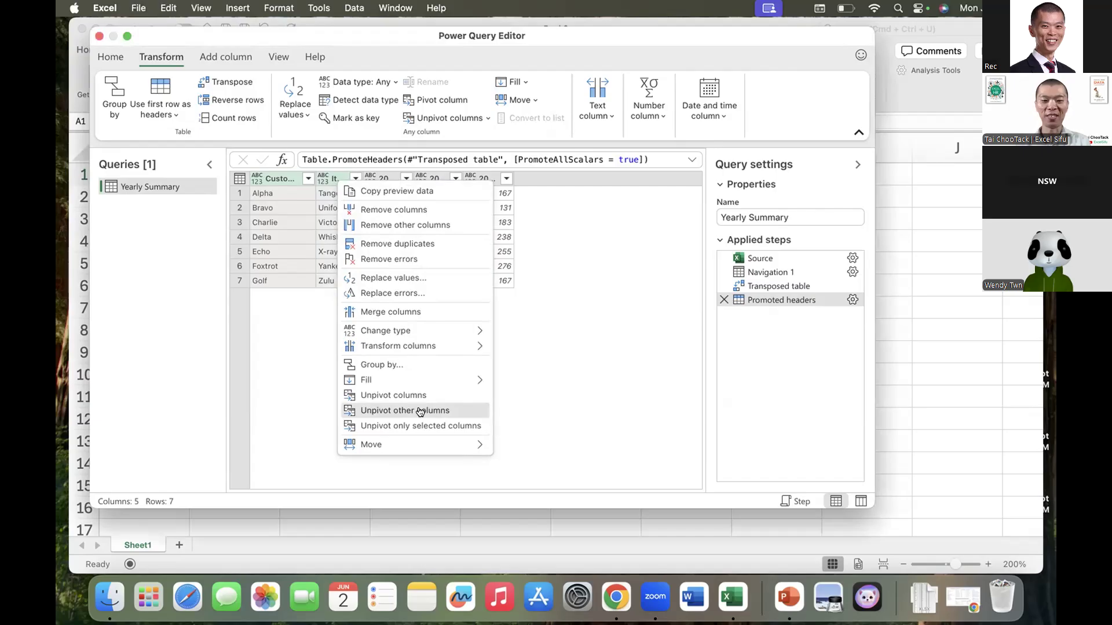
{"action": "left_click", "coordinate": [420, 411]}
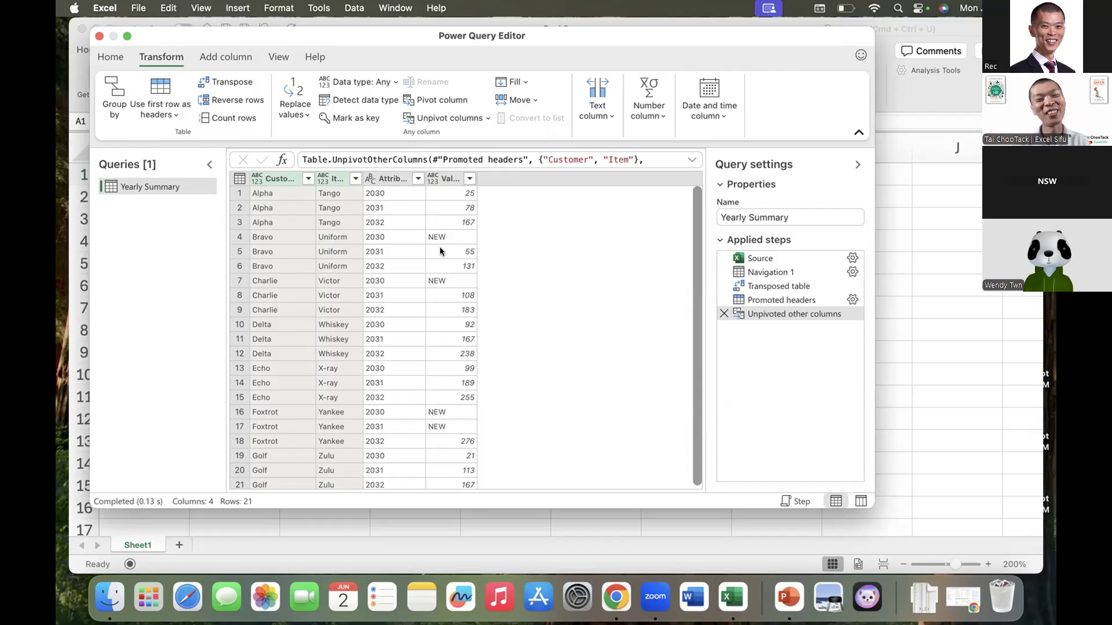
Close the Power Query Editor and load the unpivoted Yearly Summary query into the workbook.
{"action": "left_click", "coordinate": [110, 57]}
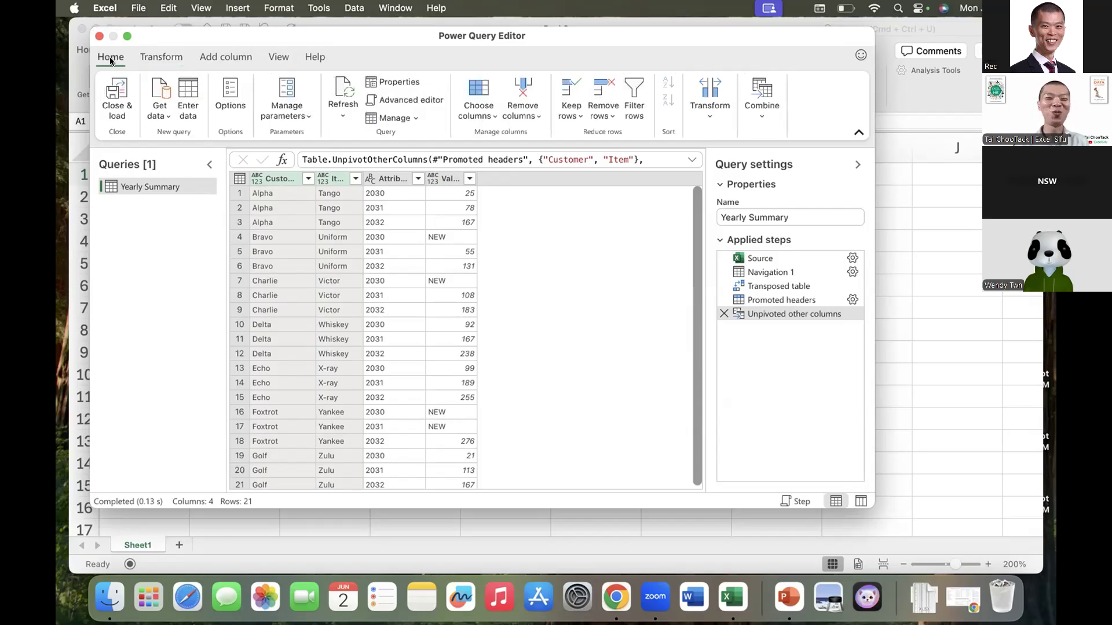
{"action": "left_click", "coordinate": [114, 94]}
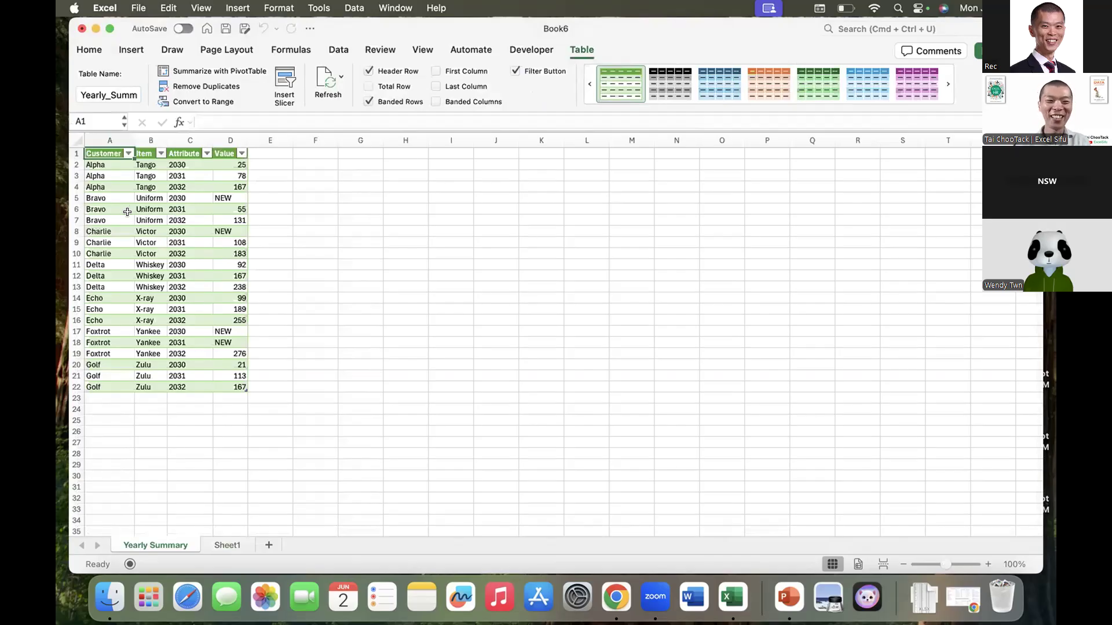
{"action": "scroll", "coordinate": [134, 209], "scroll_direction": "up", "scroll_amount": 5}
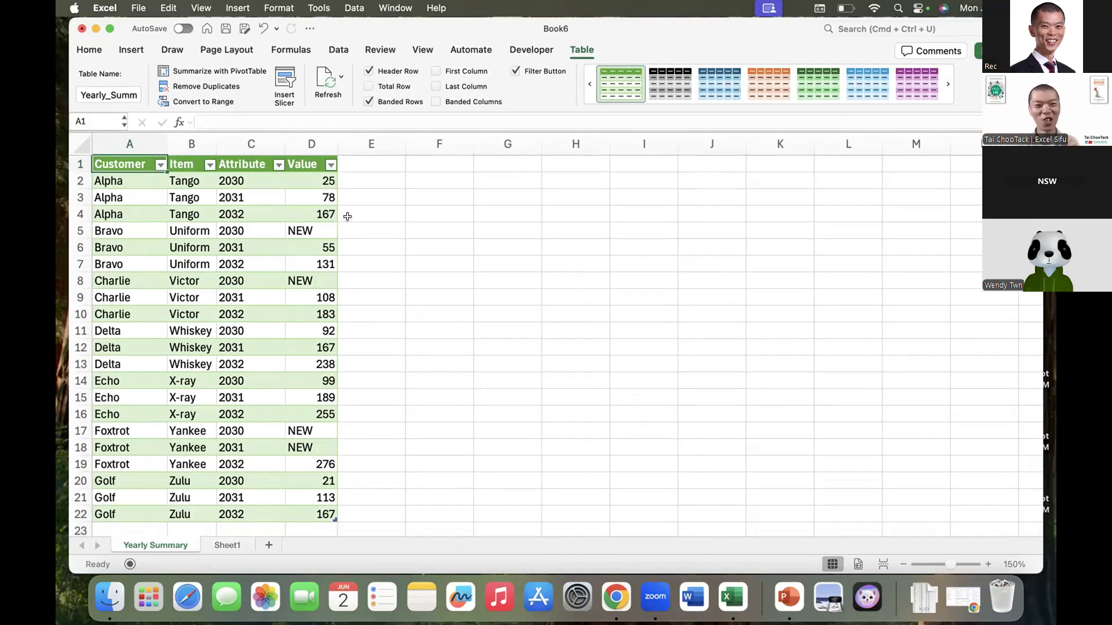
Enter the note "change the source", "from V1", "to V2" in cells F3 to F5 beside the loaded table.
{"action": "left_click", "coordinate": [443, 195]}
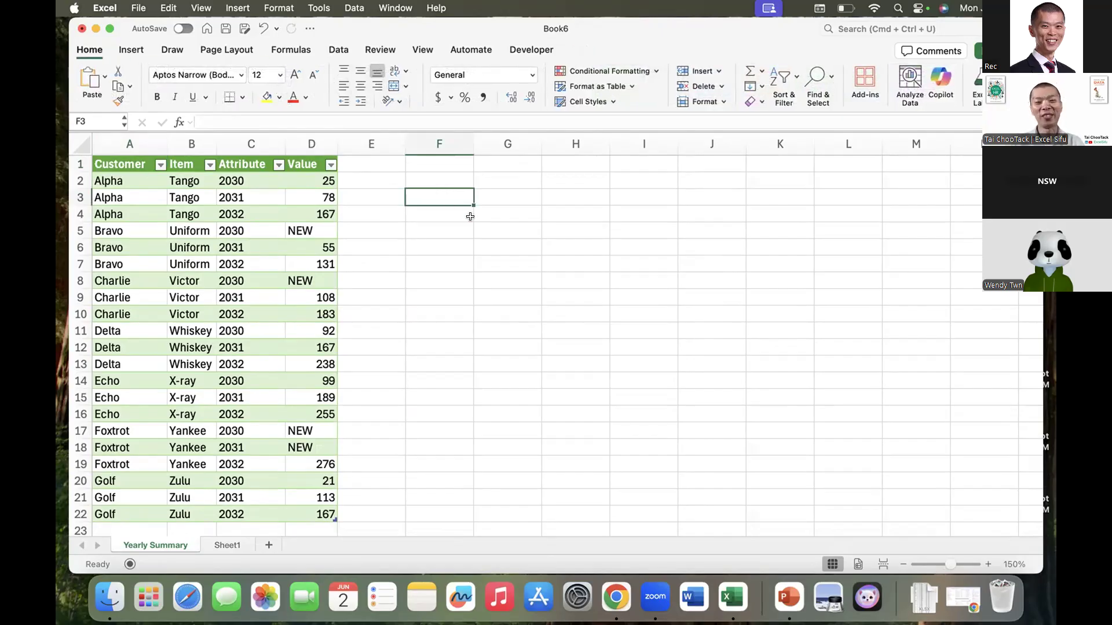
{"action": "type", "text": "change the source"}
{"action": "key", "text": "Return"}
{"action": "type", "text": "from V1"}
{"action": "key", "text": "Return"}
{"action": "type", "text": "to V2"}
{"action": "key", "text": "Return"}
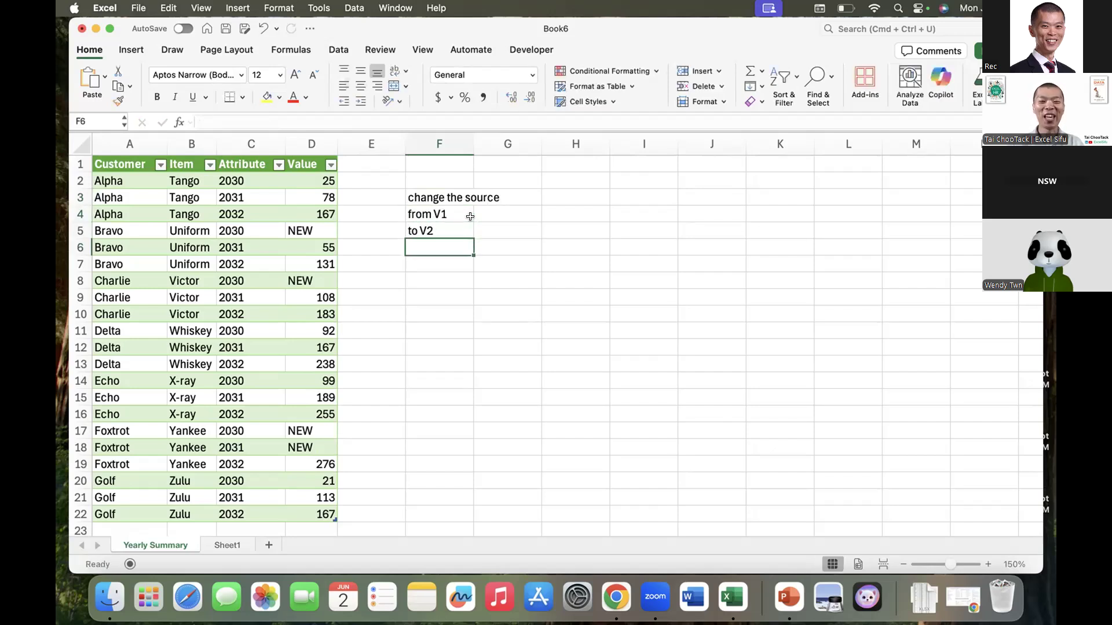
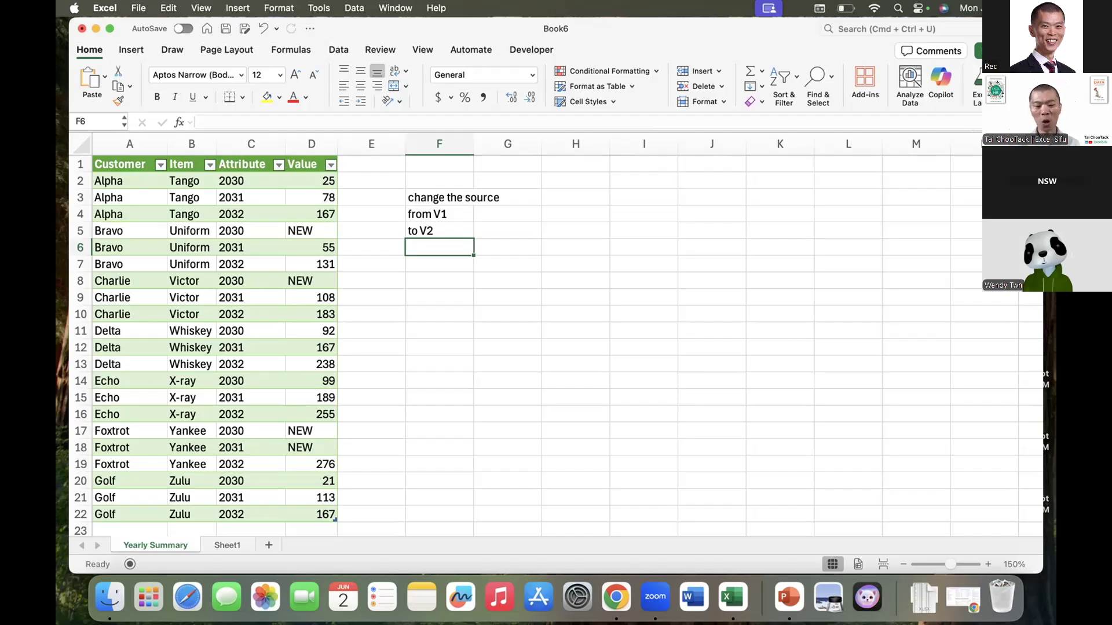
Reopen the Power Query Editor, change the Source step's file to Yearly Summary V2.xlsx, and narrow the editor window.
{"action": "key", "text": "alt+F12"}
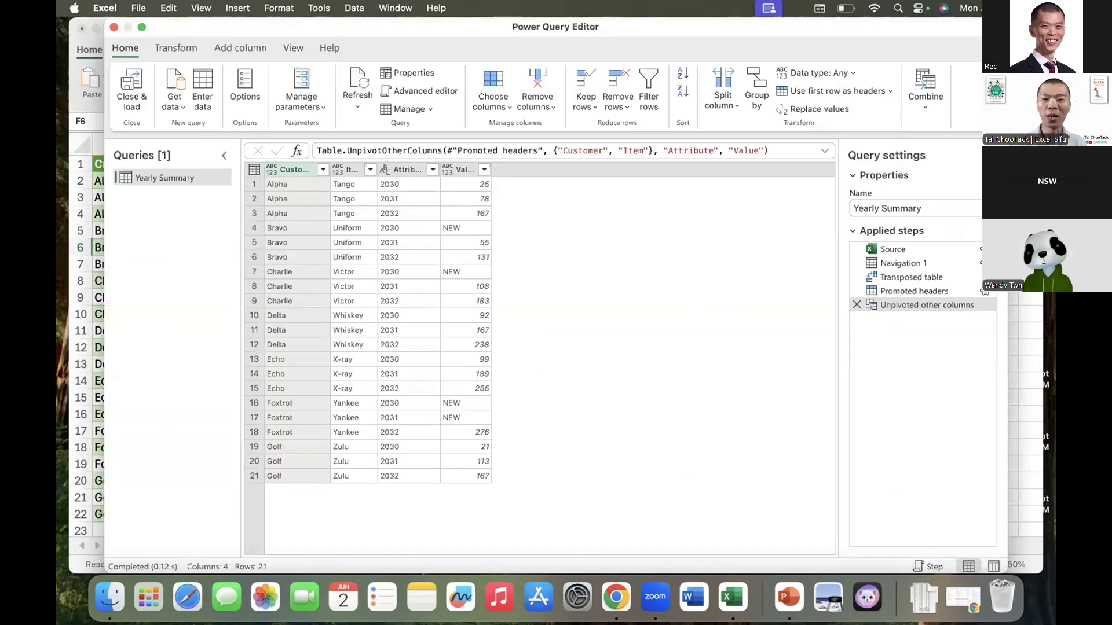
{"action": "double_click", "coordinate": [884, 252]}
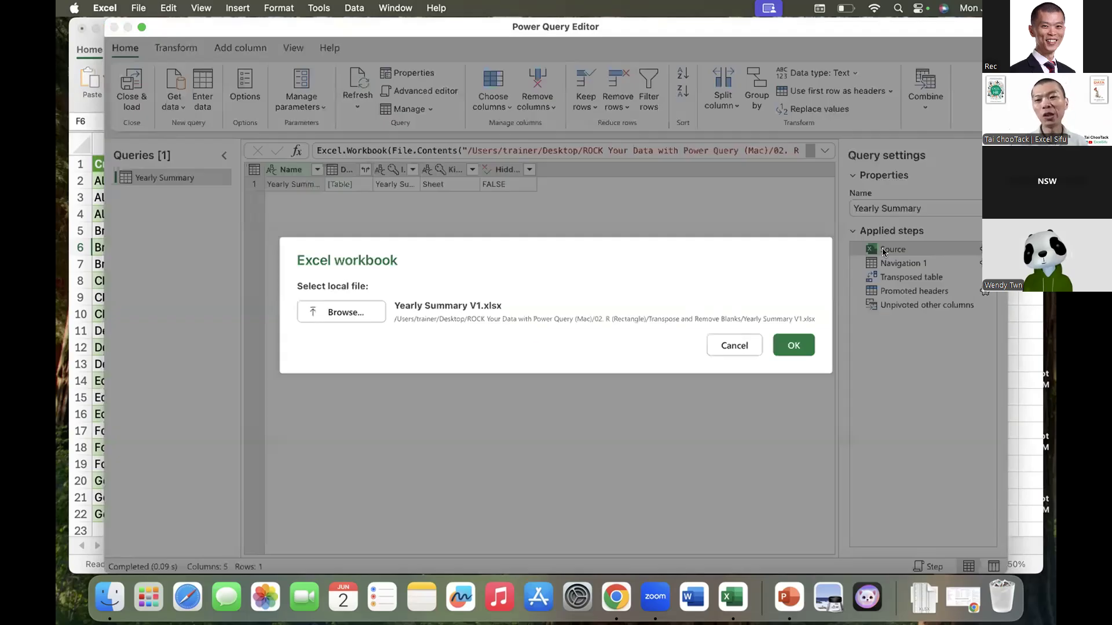
{"action": "left_click", "coordinate": [367, 313]}
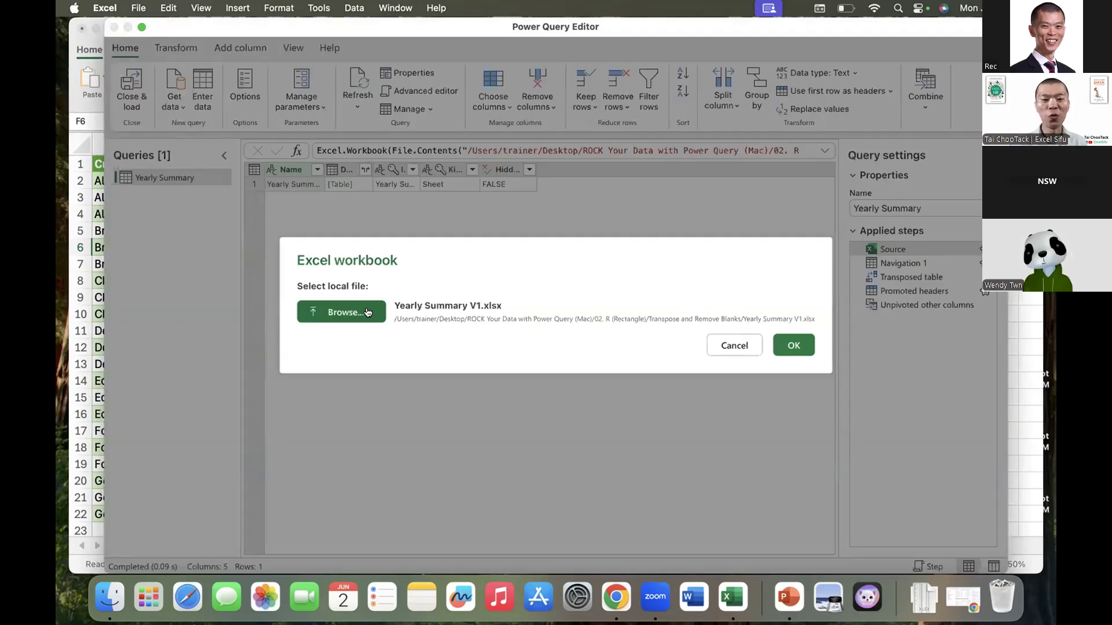
{"action": "double_click", "coordinate": [621, 180]}
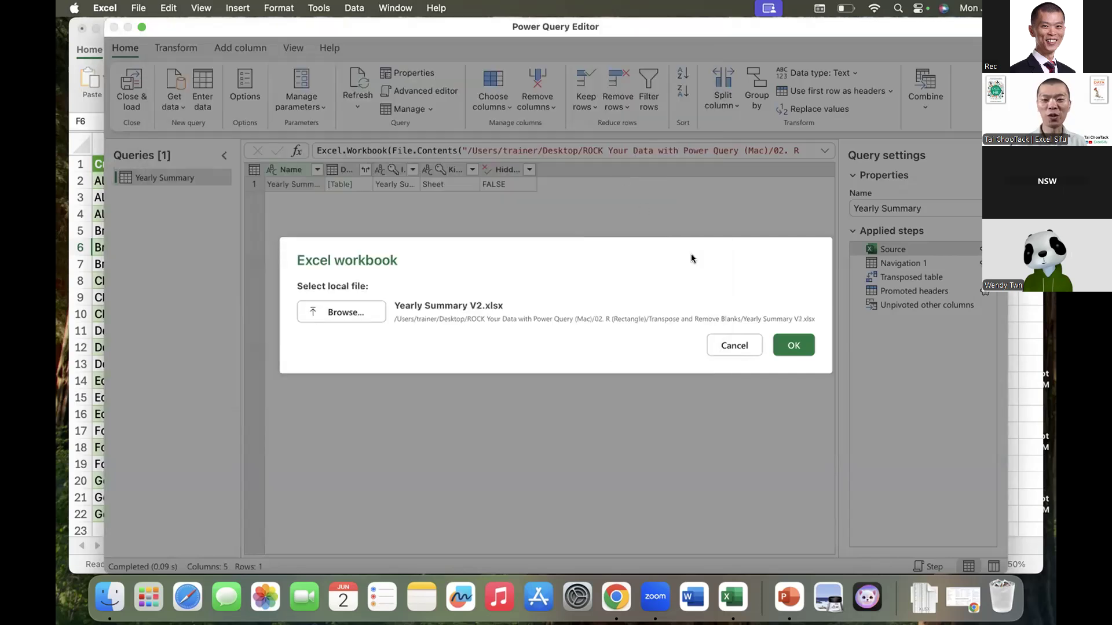
{"action": "left_click", "coordinate": [793, 345]}
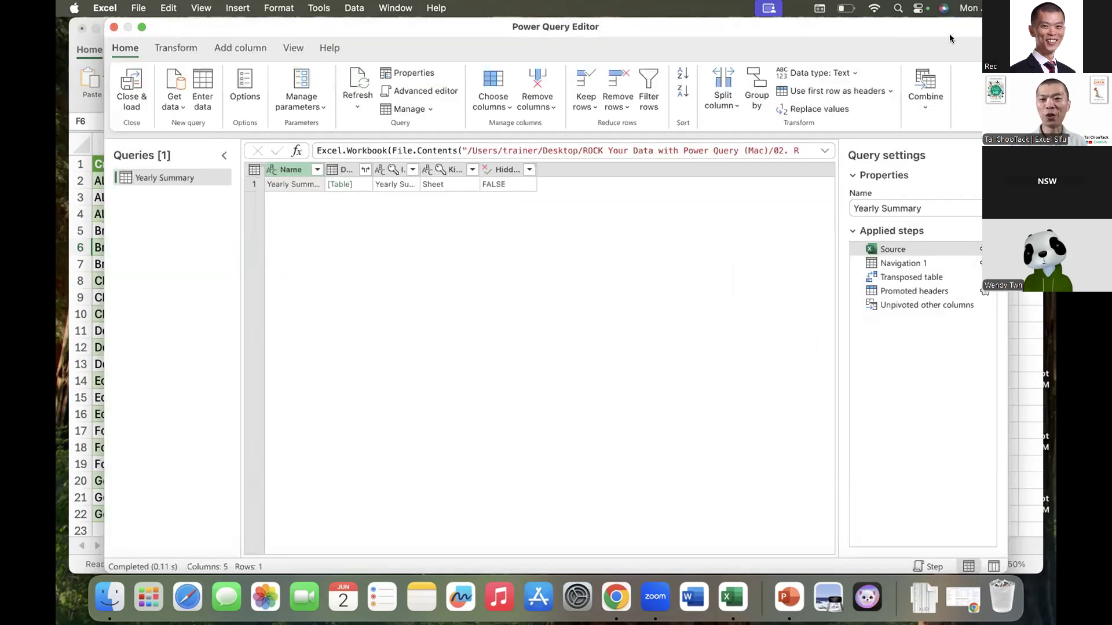
{"action": "left_click_drag", "start_coordinate": [1008, 39], "coordinate": [882, 48]}
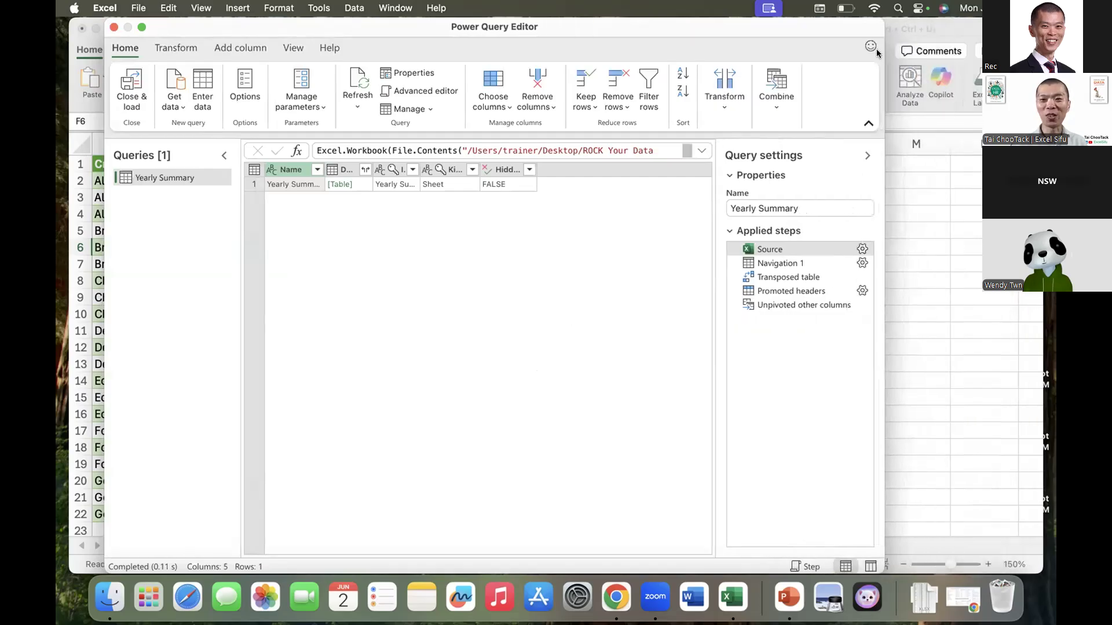
{"action": "left_click_drag", "start_coordinate": [771, 31], "coordinate": [747, 30]}
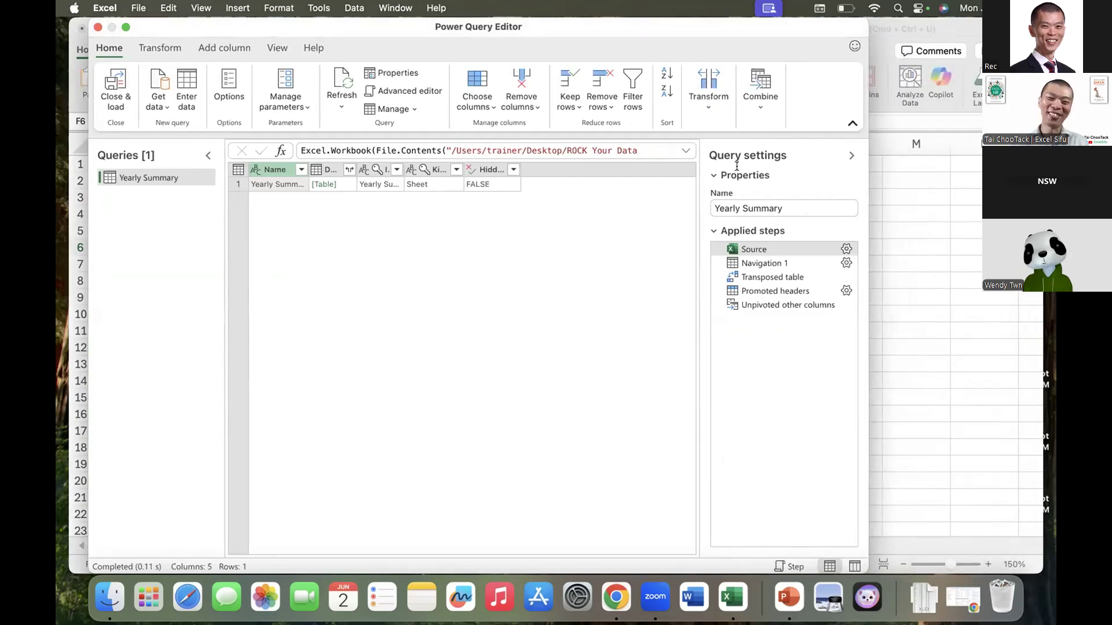
Insert a step that removes blank rows directly after Navigation 1 in the Yearly Summary query.
{"action": "mouse_move", "coordinate": [782, 253]}
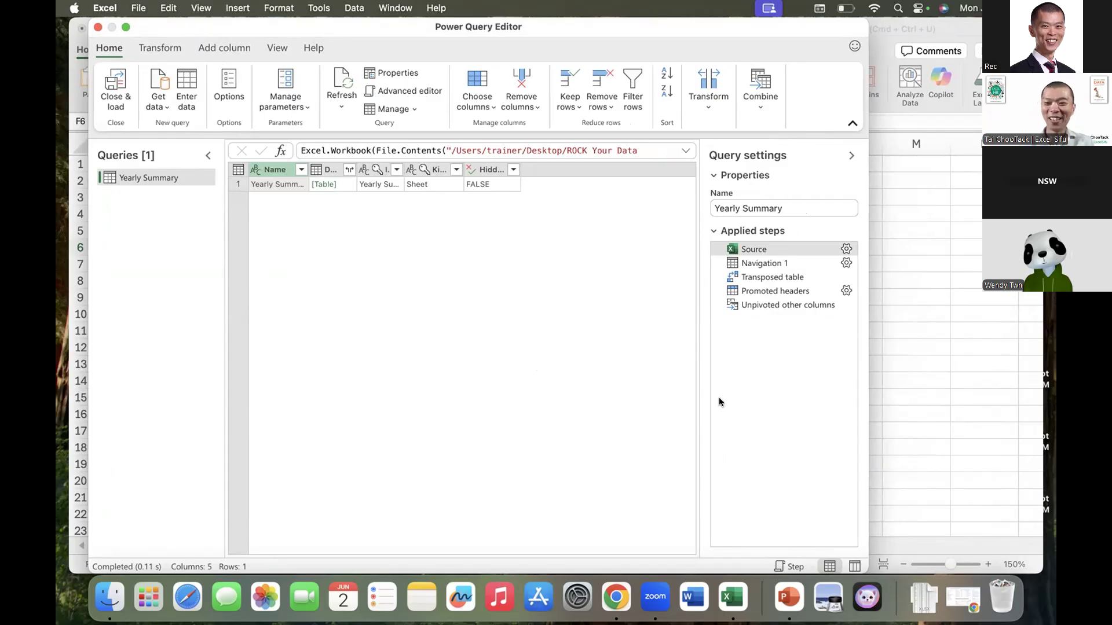
{"action": "left_click", "coordinate": [775, 264]}
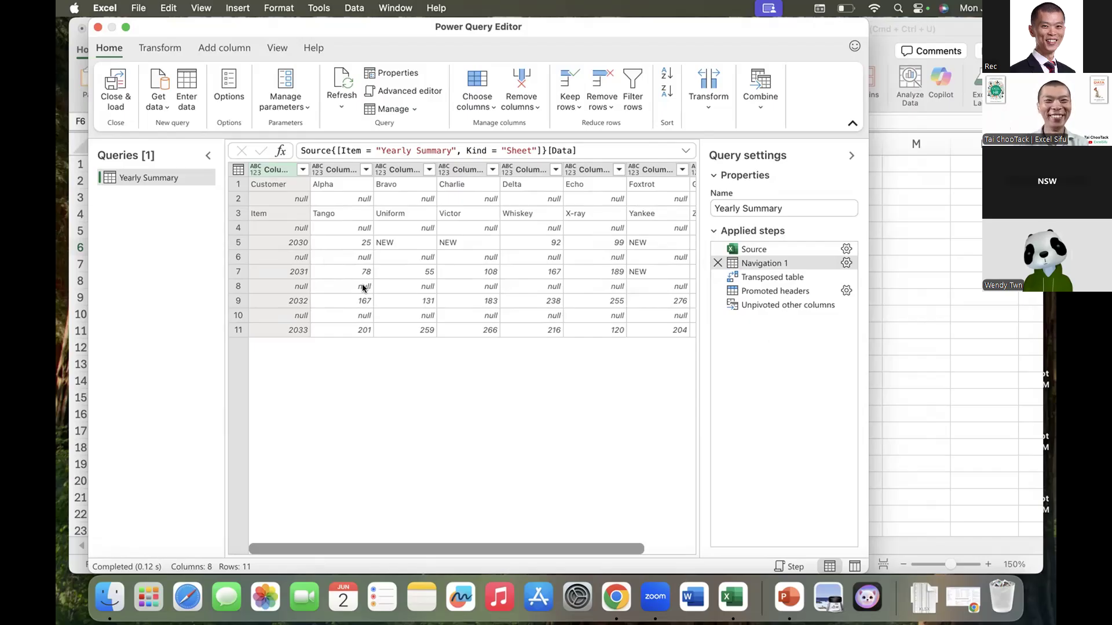
{"action": "left_click", "coordinate": [518, 108]}
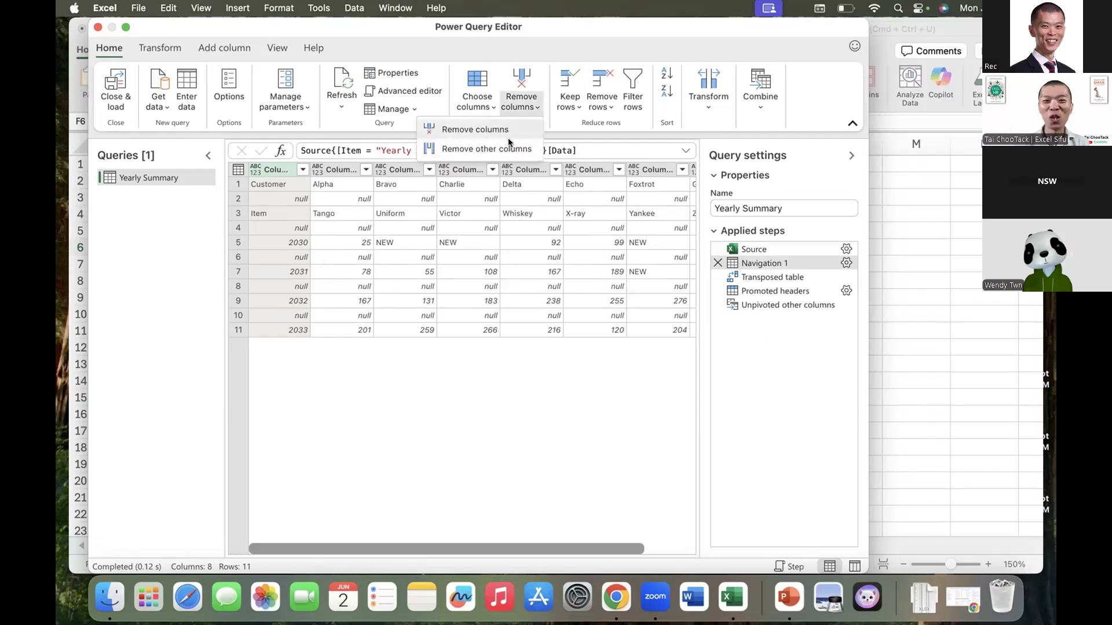
{"action": "left_click", "coordinate": [599, 107]}
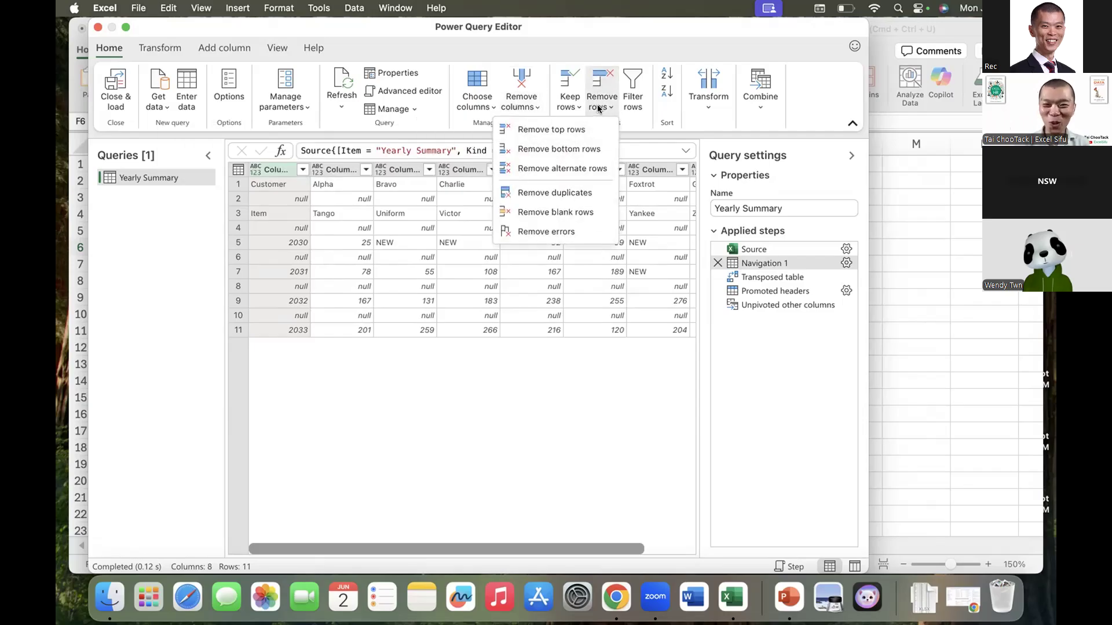
{"action": "left_click", "coordinate": [580, 213]}
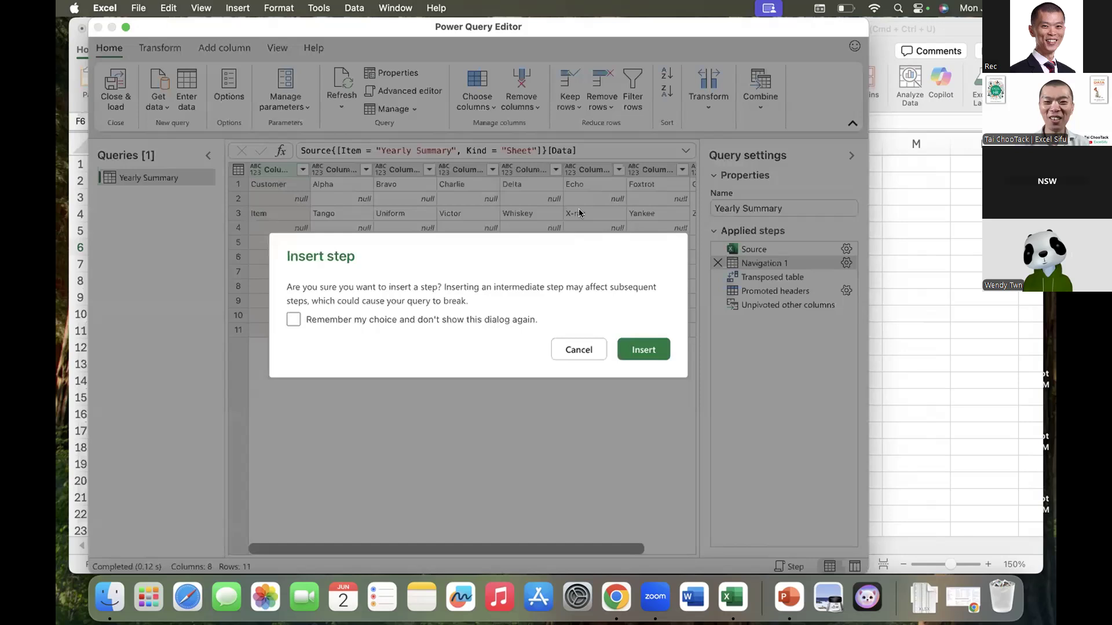
{"action": "left_click", "coordinate": [653, 351]}
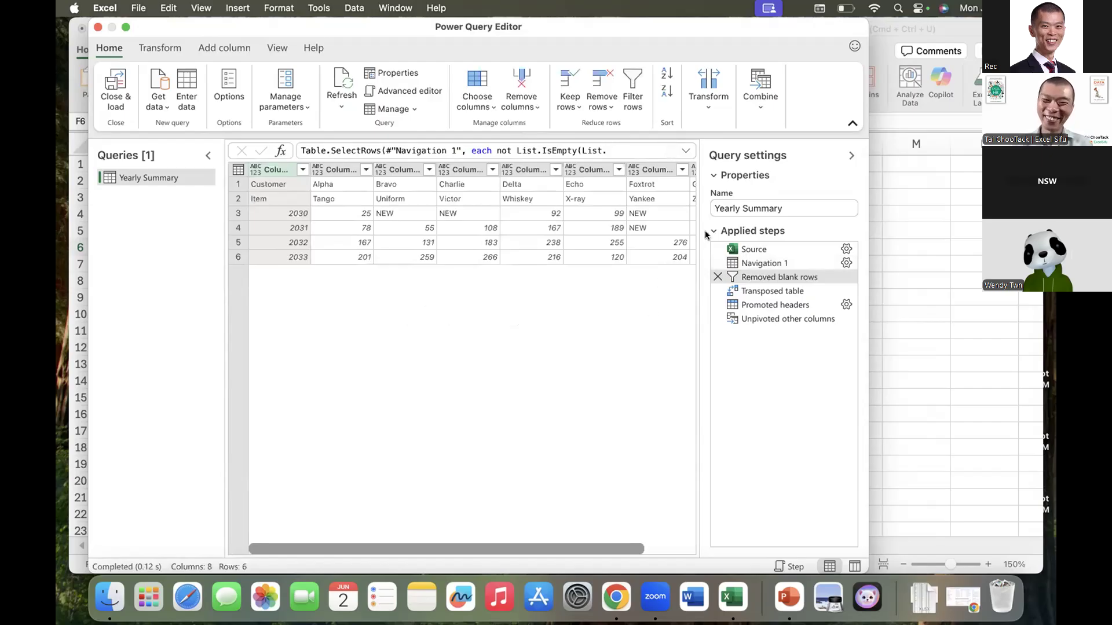
Check the Transposed table, Promoted headers and Unpivoted other columns steps, and load the updated query to the worksheet.
{"action": "left_click", "coordinate": [765, 291]}
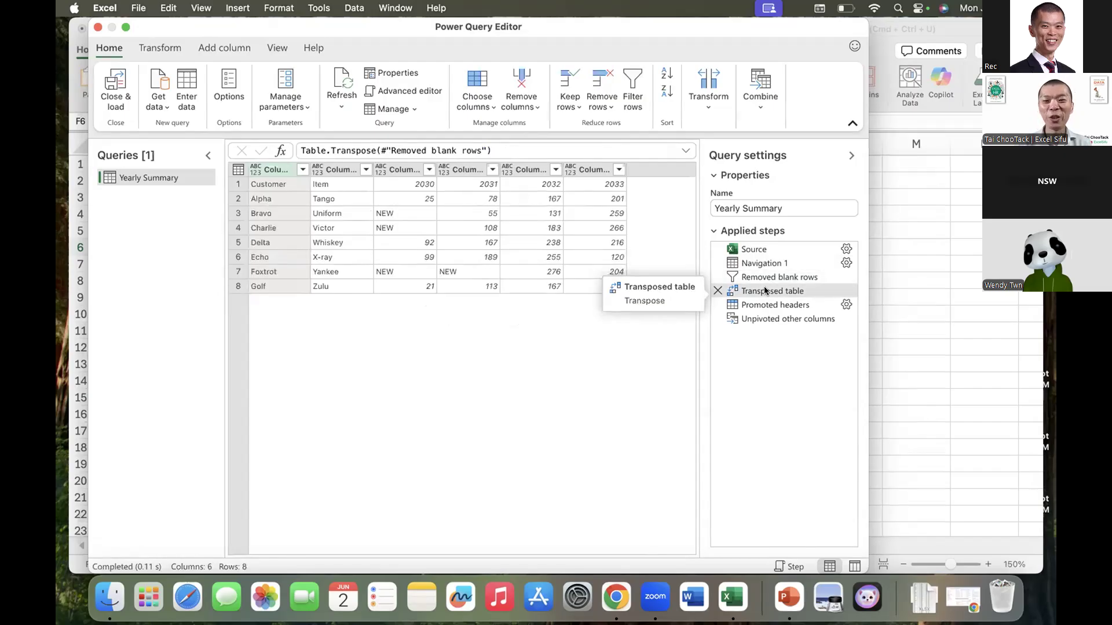
{"action": "left_click", "coordinate": [770, 305]}
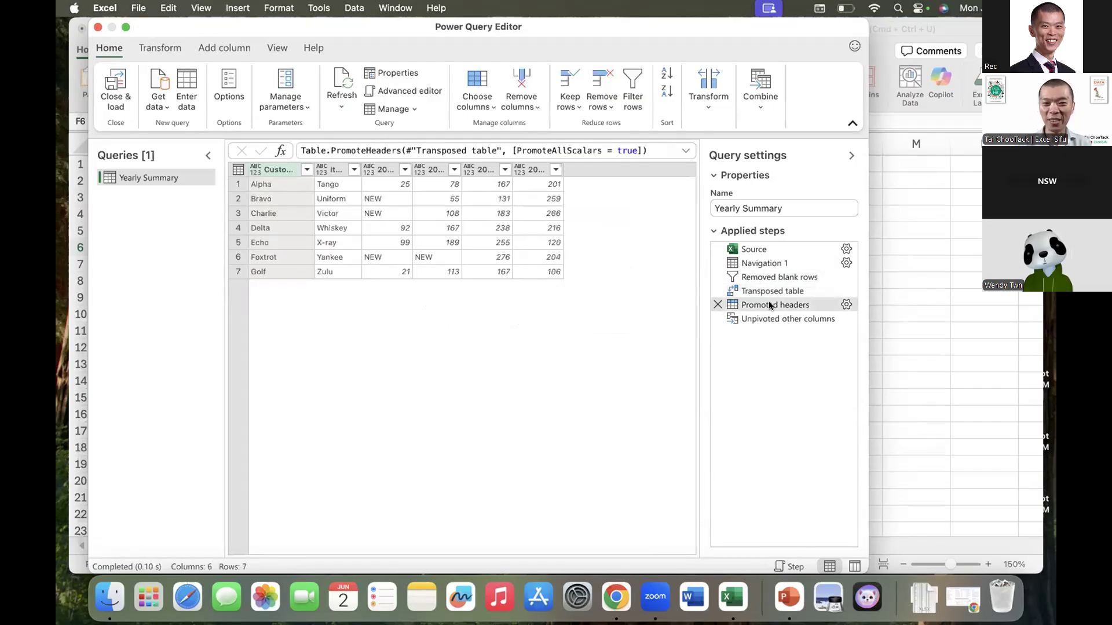
{"action": "left_click", "coordinate": [766, 320]}
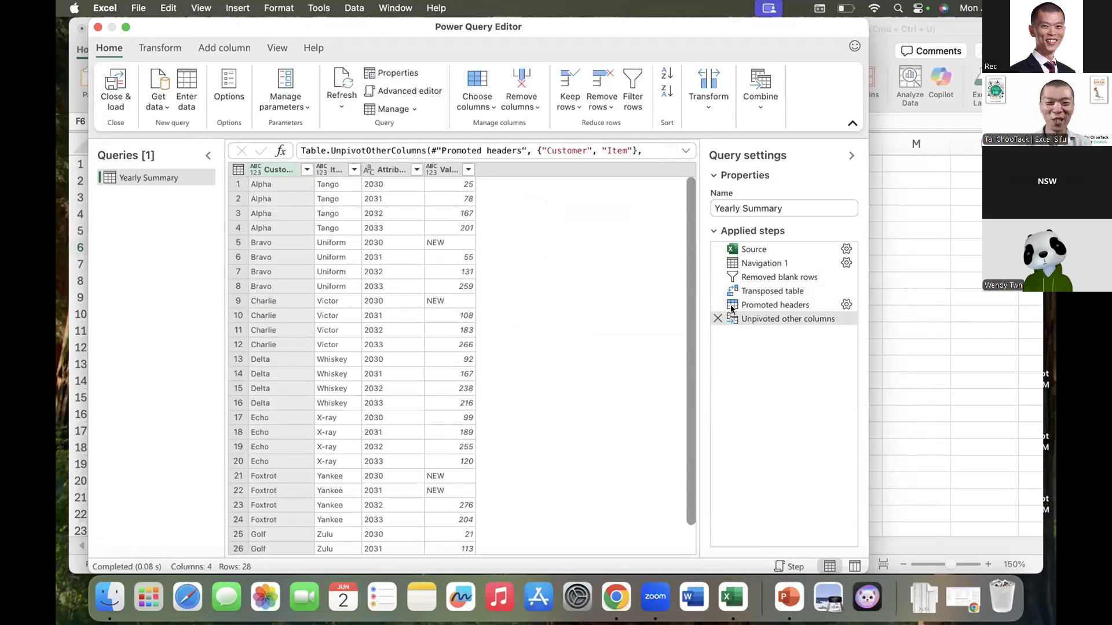
{"action": "left_click", "coordinate": [113, 85]}
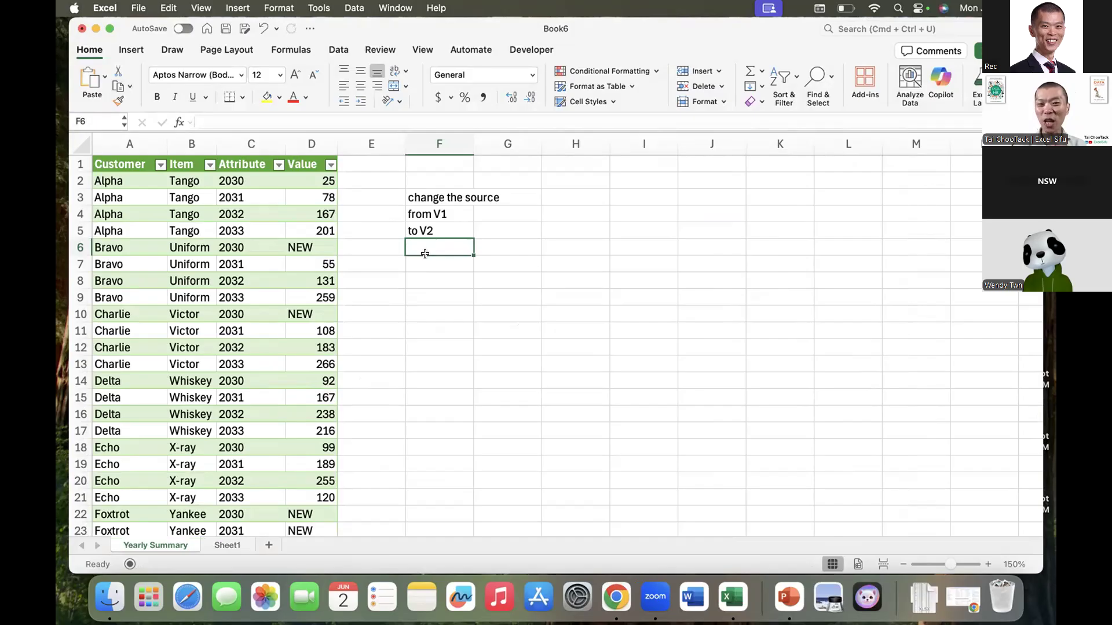
Update the note beside the table to read "from V2" in F4 and "to V3" in F5.
{"action": "double_click", "coordinate": [450, 212]}
{"action": "key", "text": "BackSpace"}
{"action": "type", "text": "2"}
{"action": "key", "text": "Return"}
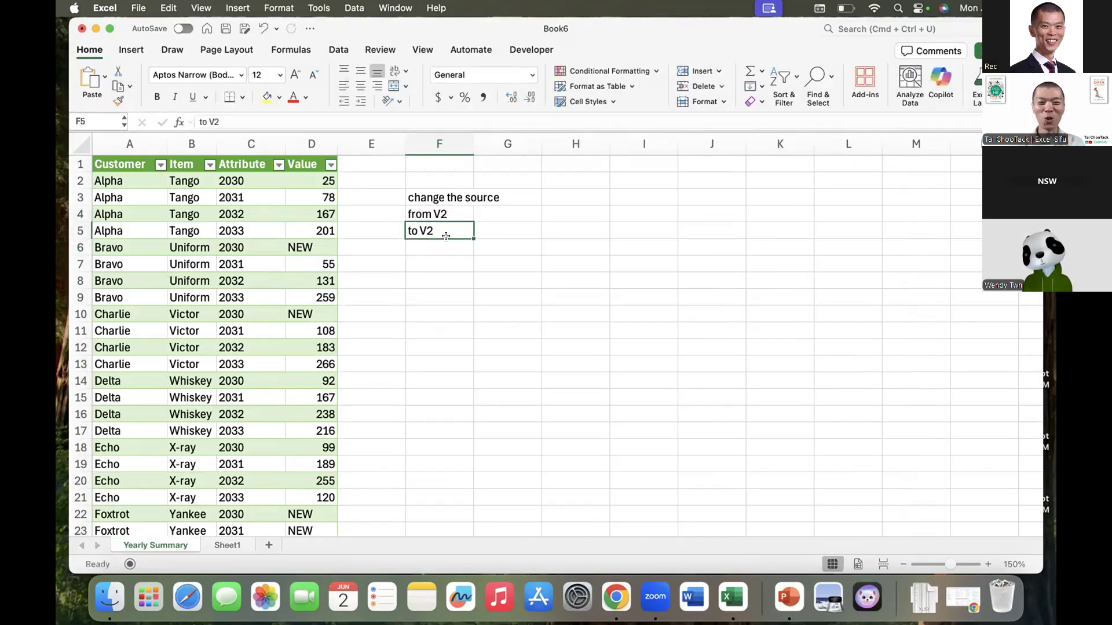
{"action": "double_click", "coordinate": [447, 231]}
{"action": "key", "text": "BackSpace"}
{"action": "type", "text": "3"}
{"action": "key", "text": "Return"}
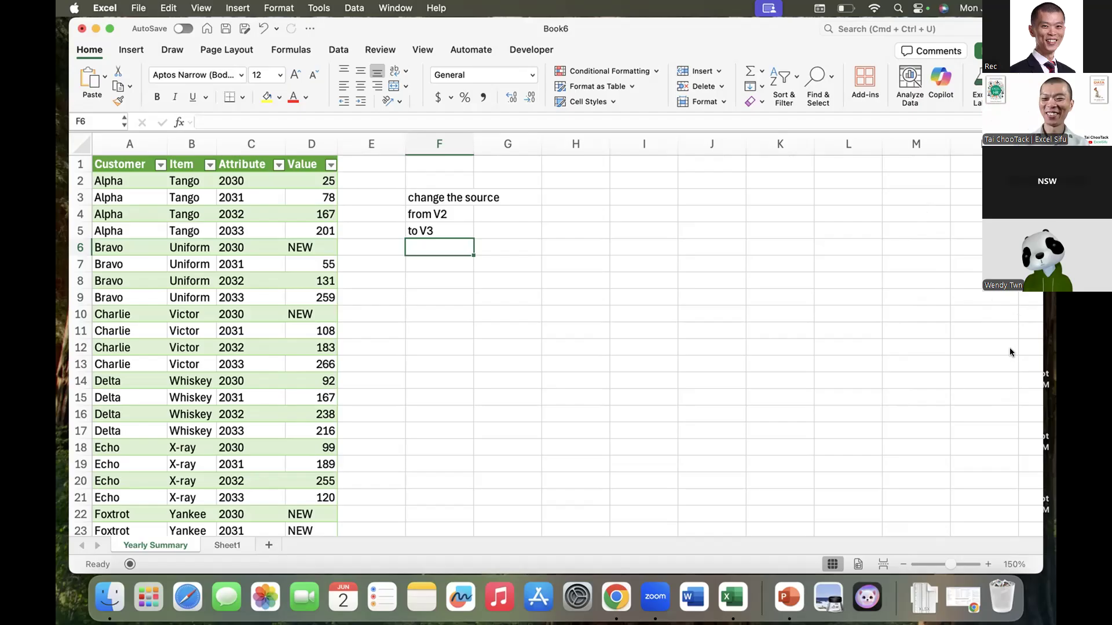
{"action": "key", "text": "ctrl+Up"}
{"action": "key", "text": "ctrl+Up"}
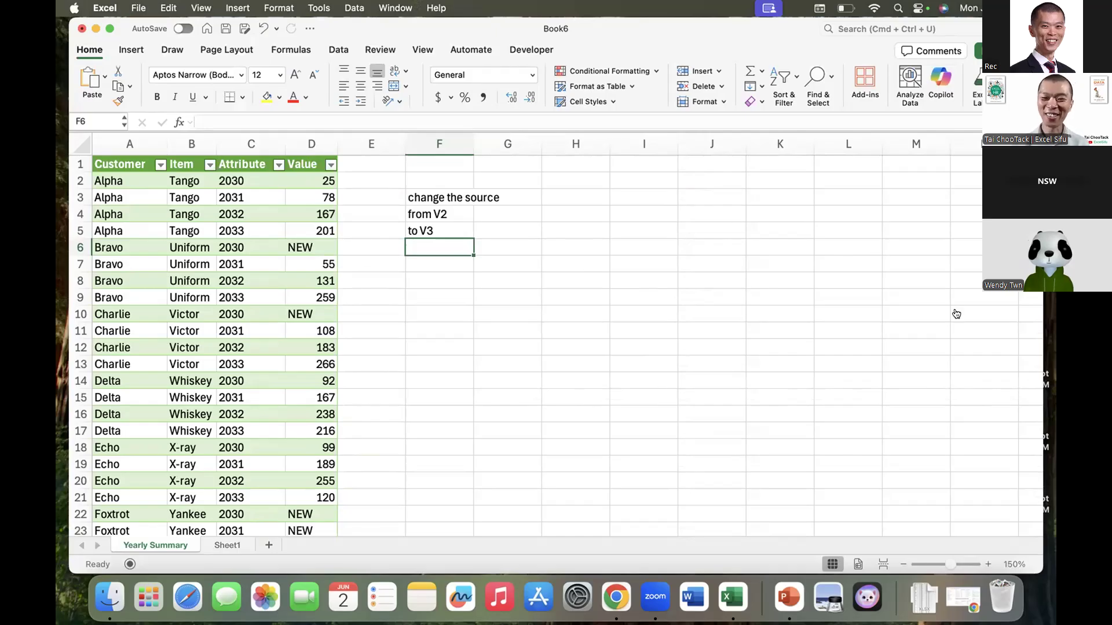
{"action": "left_click", "coordinate": [550, 290]}
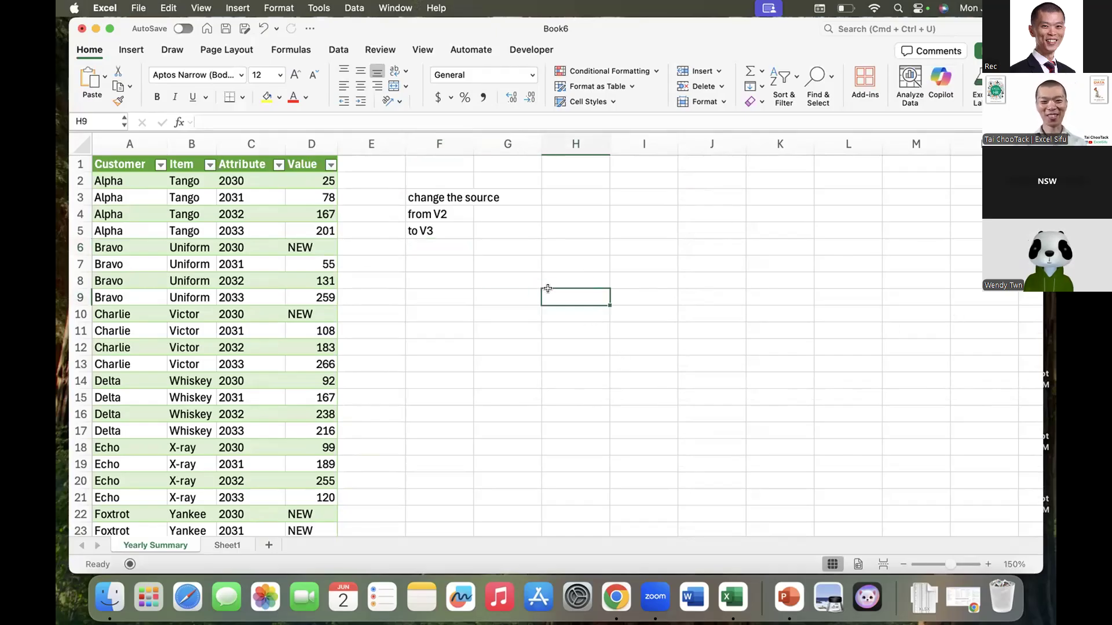
Reopen the Power Query Editor for the Yearly Summary table and change the Source step's file to Yearly Summary V3.xlsx.
{"action": "left_click", "coordinate": [290, 244]}
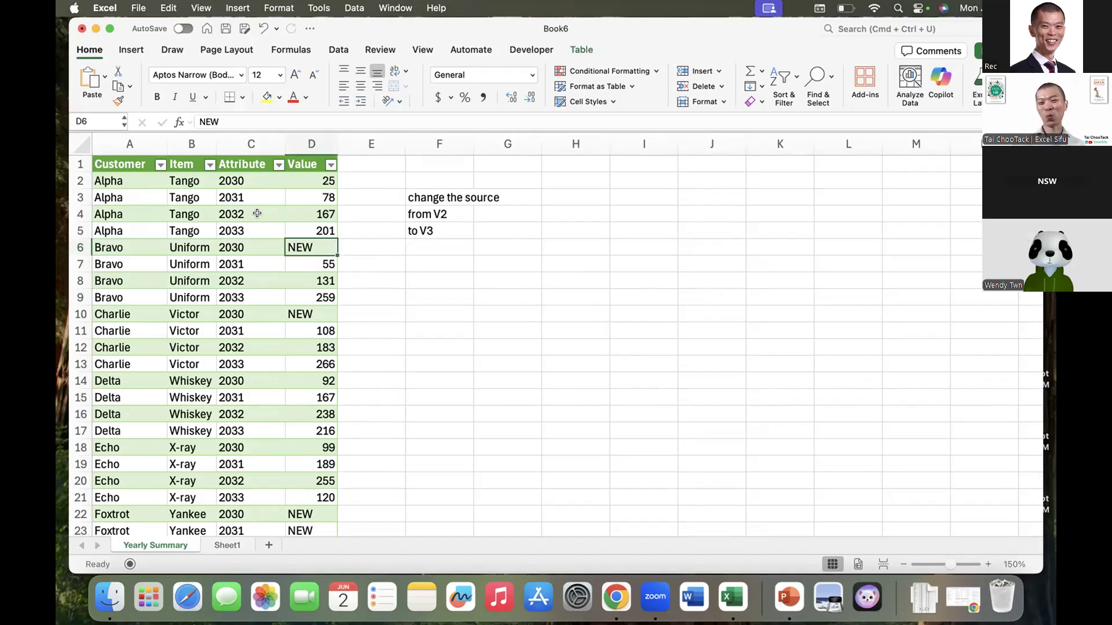
{"action": "key", "text": "alt+F12"}
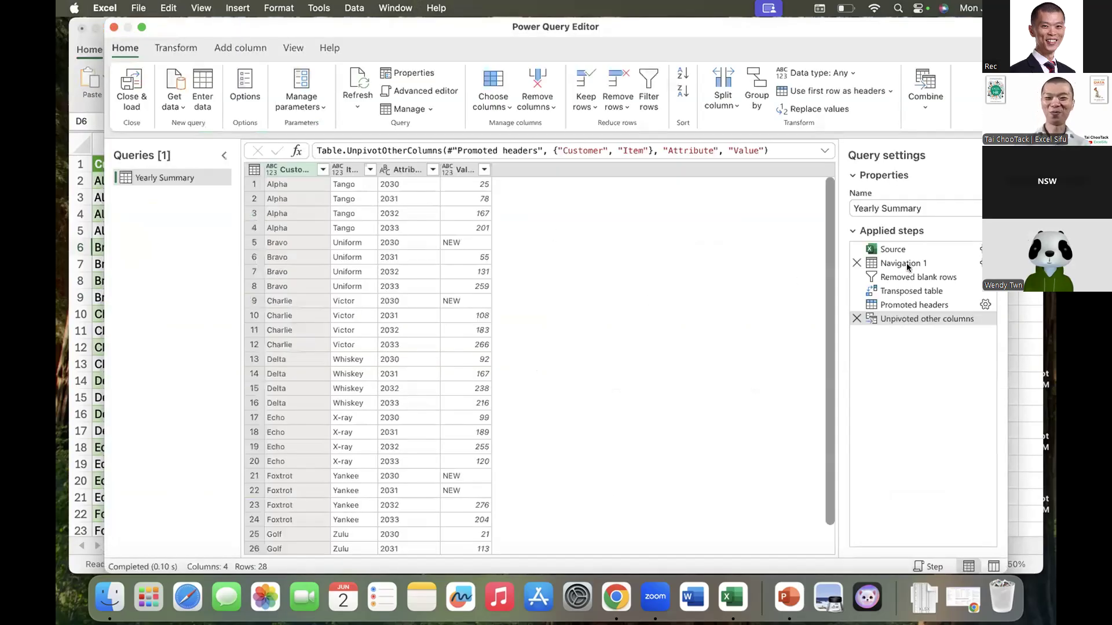
{"action": "double_click", "coordinate": [894, 252]}
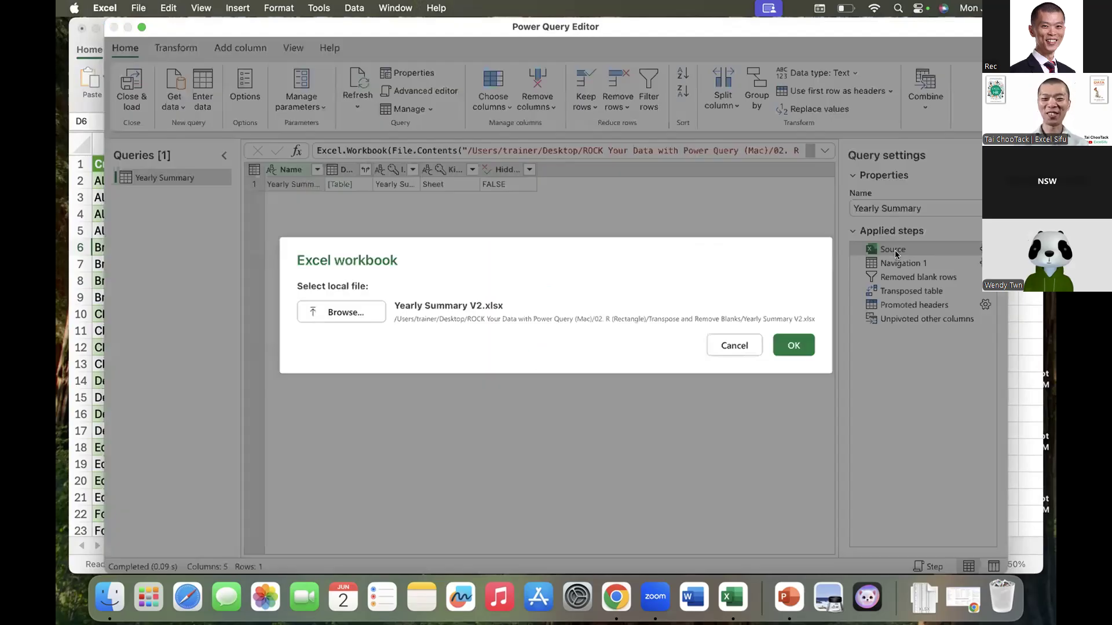
{"action": "left_click", "coordinate": [335, 311]}
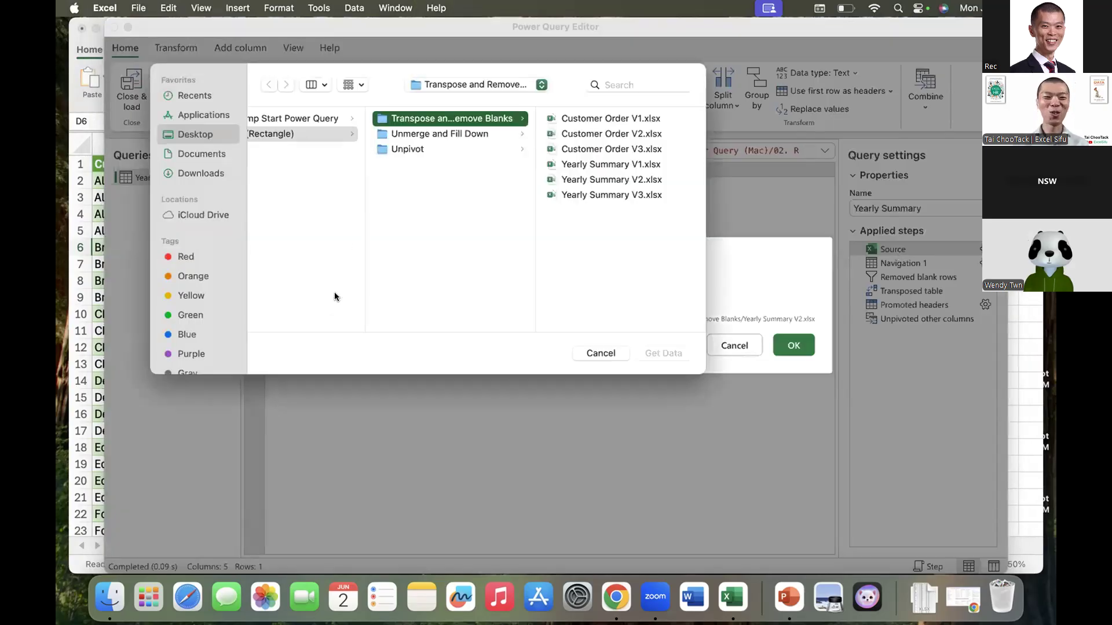
{"action": "double_click", "coordinate": [591, 196]}
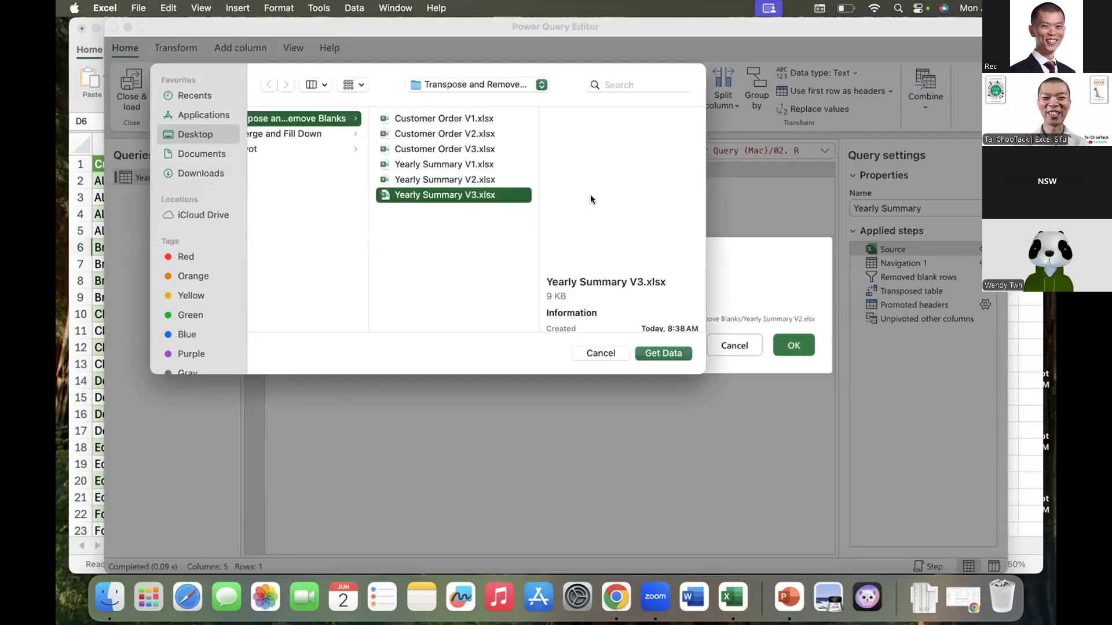
{"action": "left_click", "coordinate": [789, 342]}
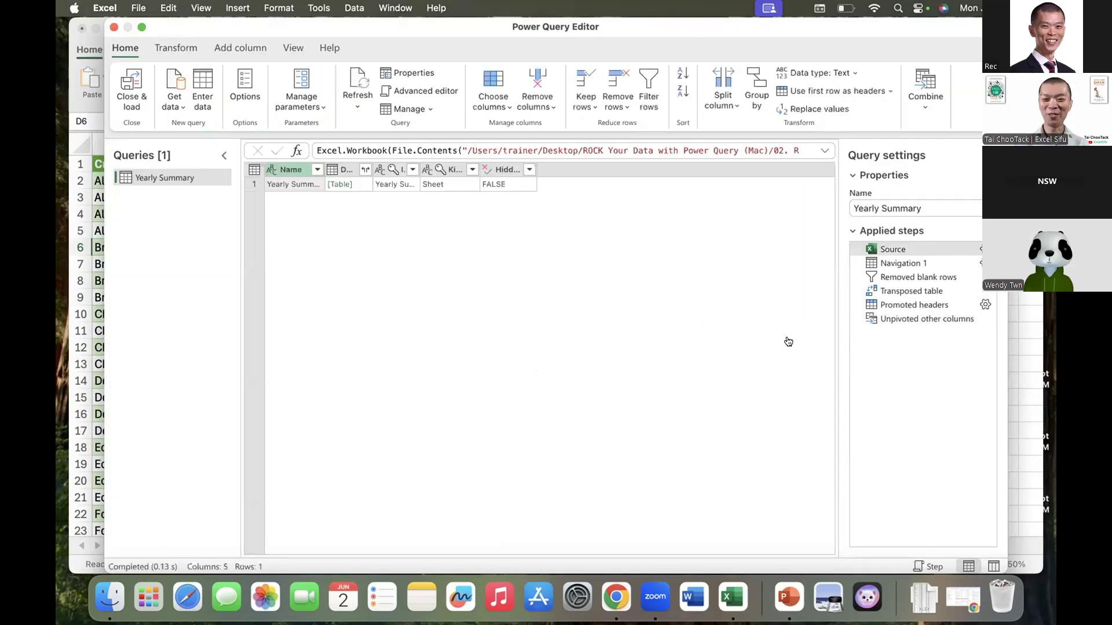
Insert a filter step directly after Transposed table that removes the rows with null in the first column.
{"action": "left_click", "coordinate": [893, 264]}
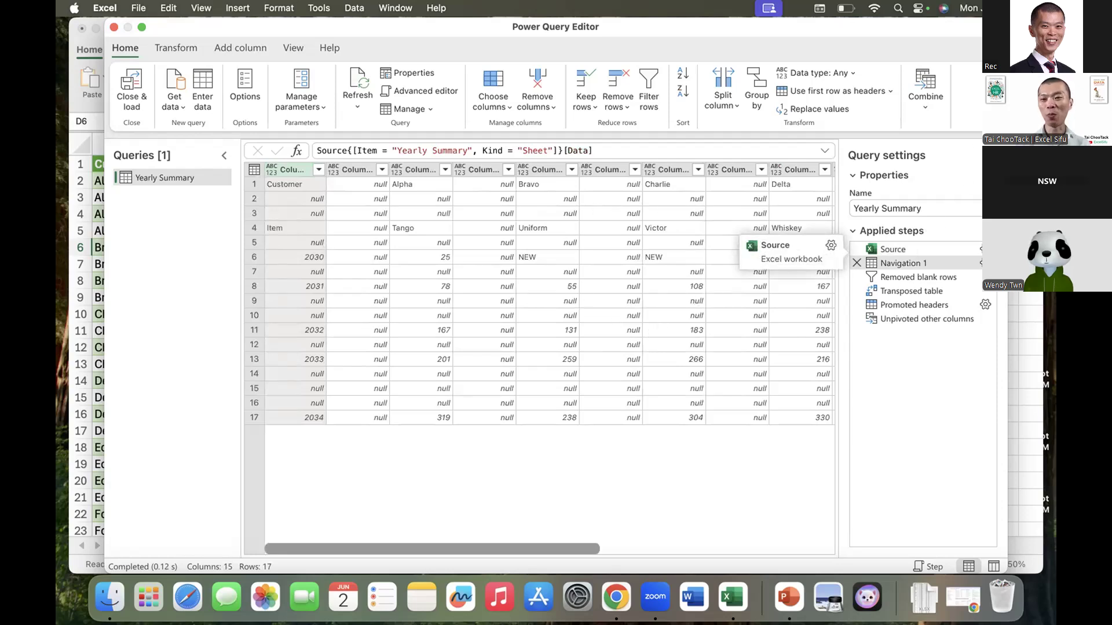
{"action": "left_click", "coordinate": [905, 277]}
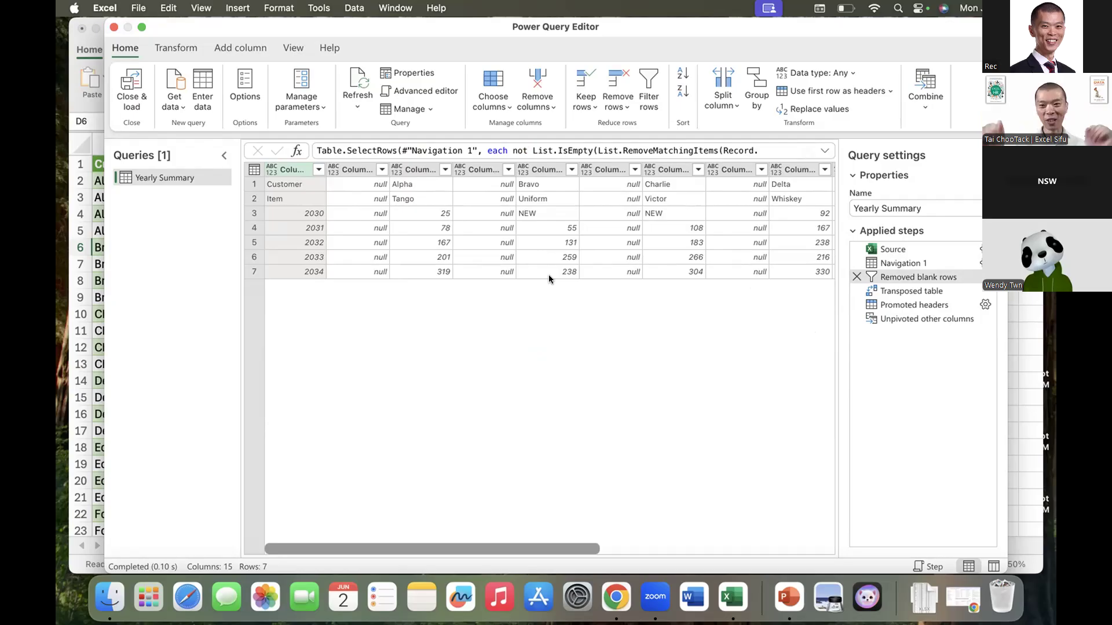
{"action": "left_click", "coordinate": [887, 292]}
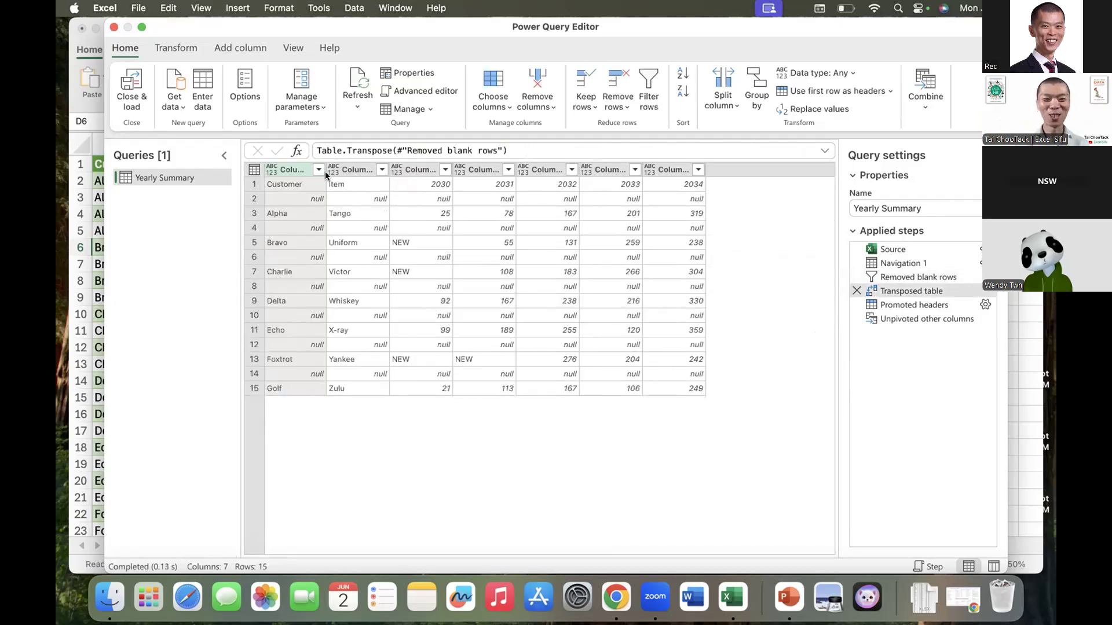
{"action": "left_click", "coordinate": [319, 170]}
{"action": "left_click", "coordinate": [345, 301]}
{"action": "left_click", "coordinate": [534, 439]}
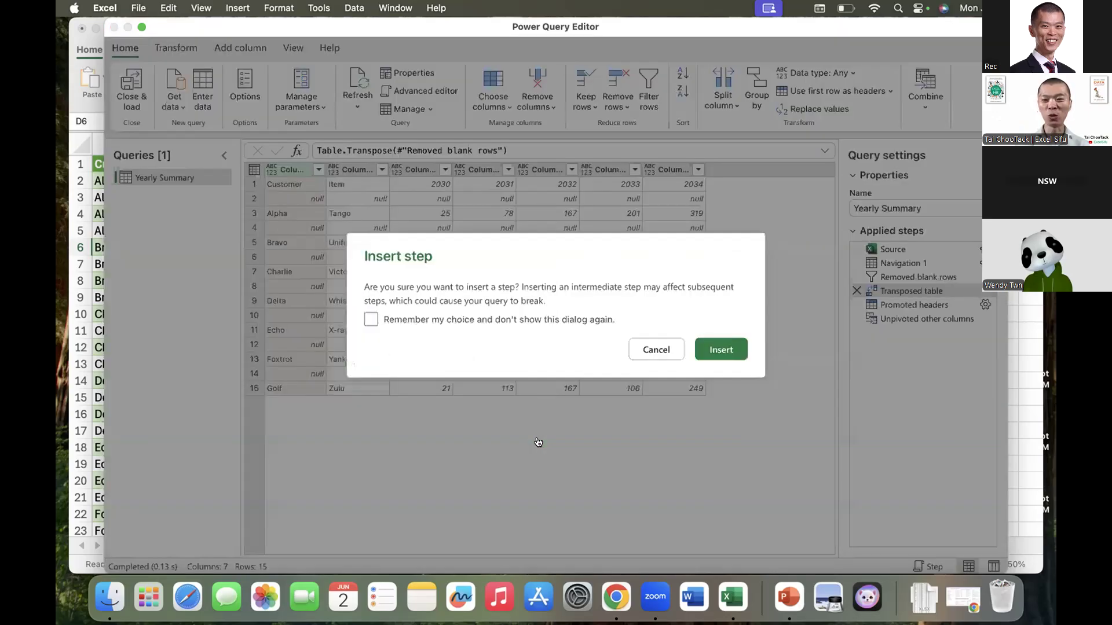
{"action": "left_click", "coordinate": [716, 355]}
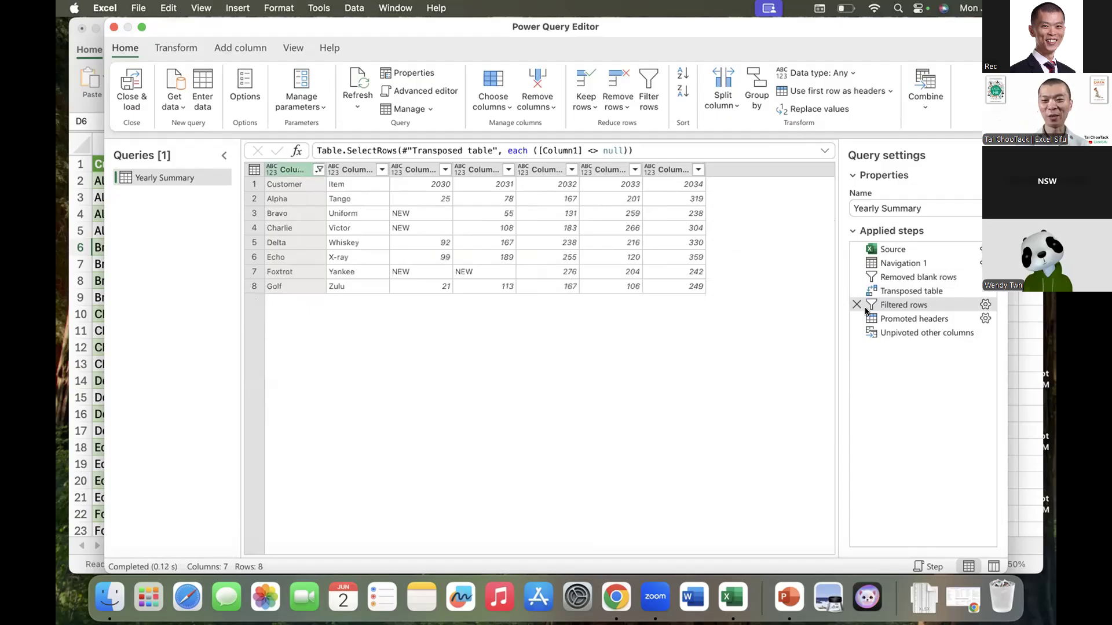
Check the Promoted headers and Unpivoted other columns steps, and load the updated query to the worksheet.
{"action": "left_click", "coordinate": [910, 319]}
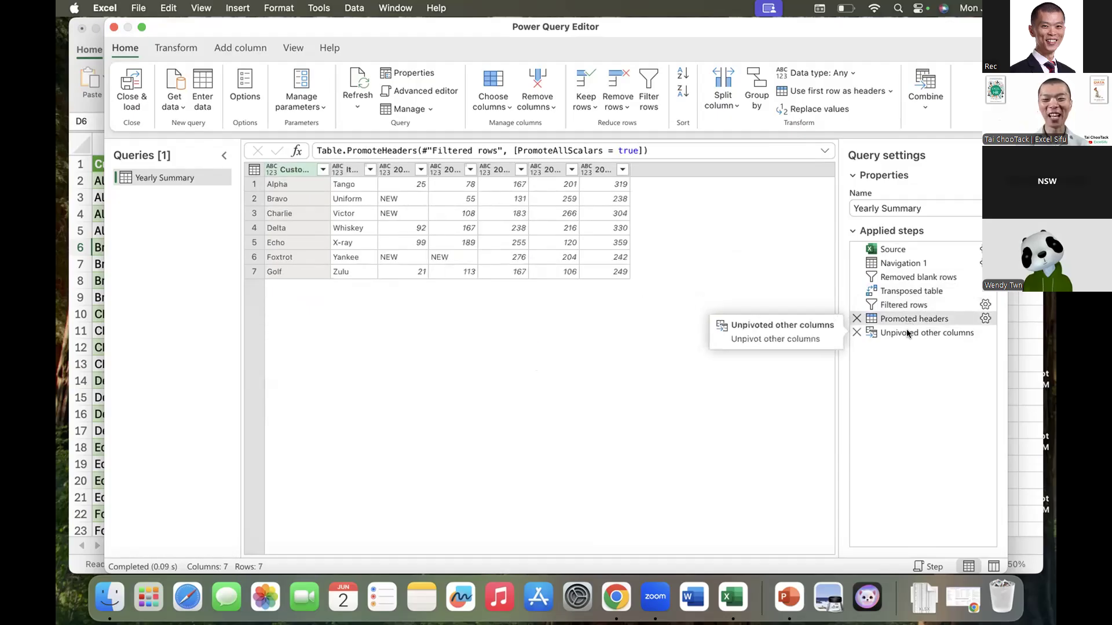
{"action": "left_click", "coordinate": [907, 333]}
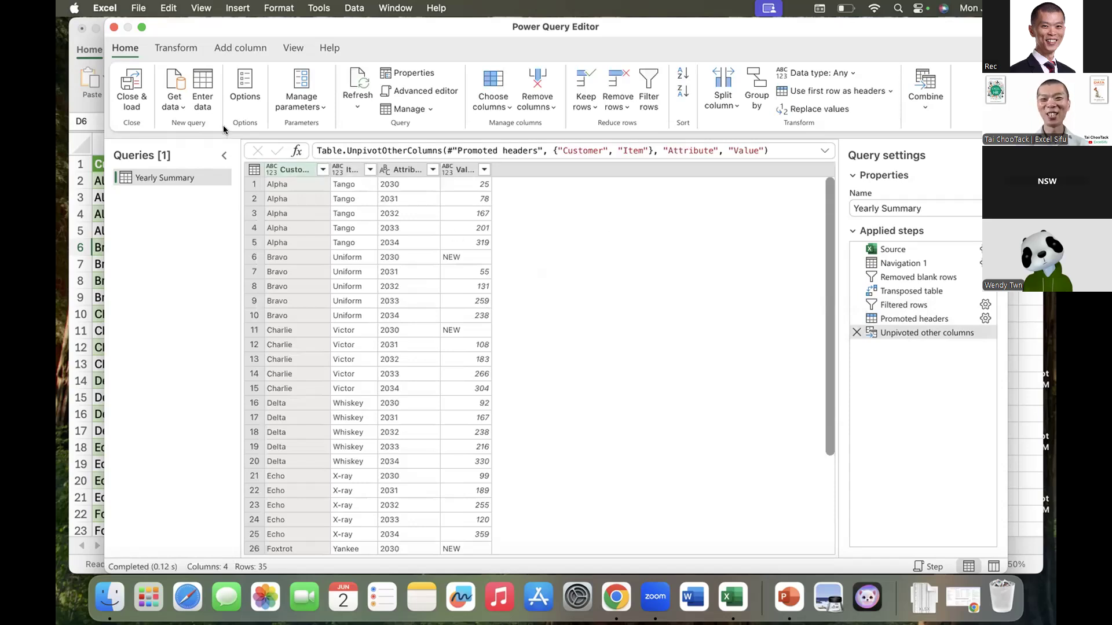
{"action": "left_click", "coordinate": [133, 81]}
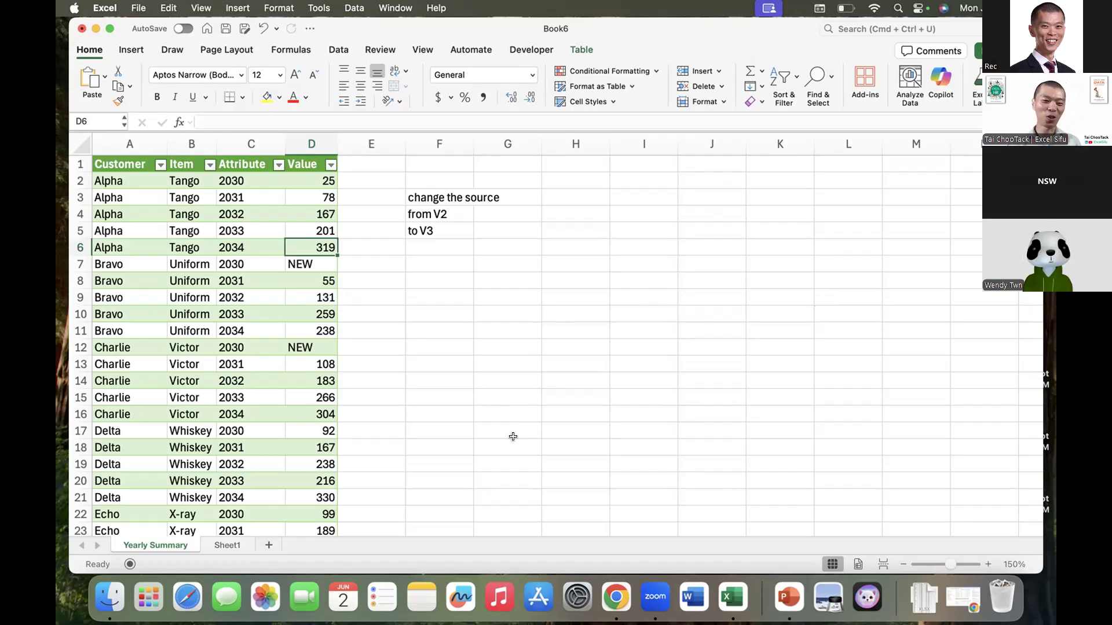
Switch to Finder, look over the 01. Jump Start Power Query and 02. R (Rectangle) course folders, and return to the workbook.
{"action": "key", "text": "super+Tab"}
{"action": "key", "text": "super+Tab"}
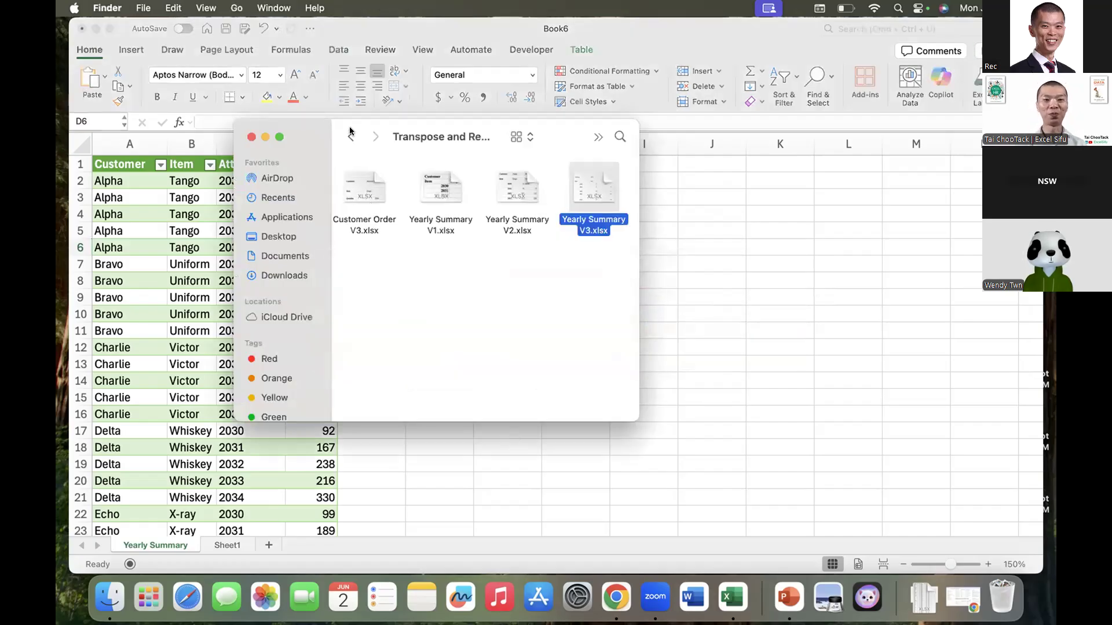
{"action": "left_click", "coordinate": [350, 136]}
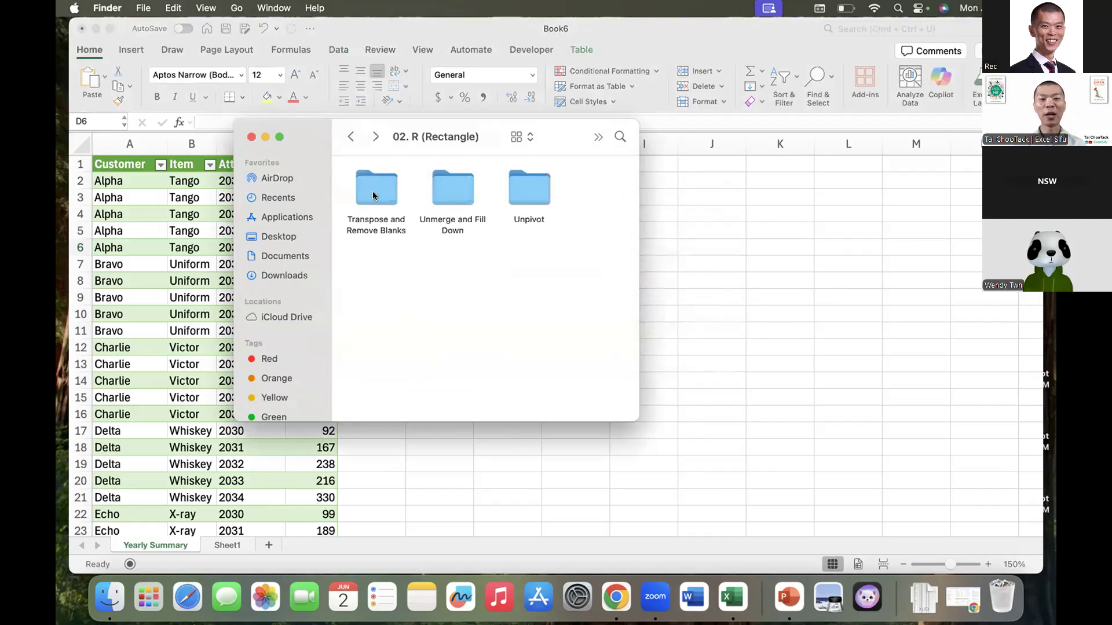
{"action": "left_click", "coordinate": [350, 137]}
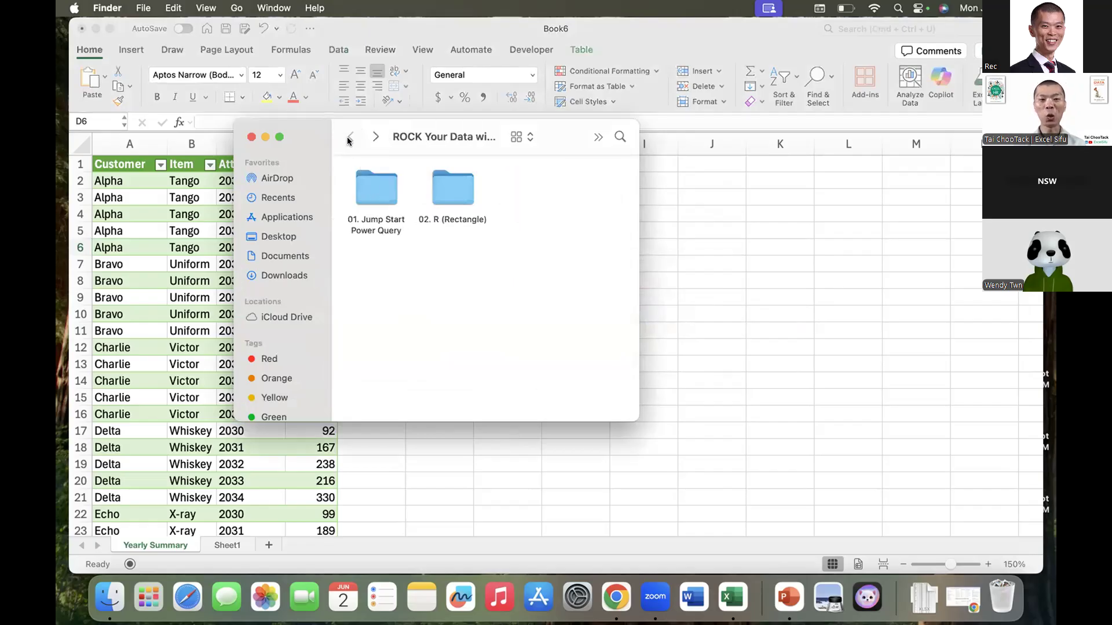
{"action": "left_click", "coordinate": [374, 189]}
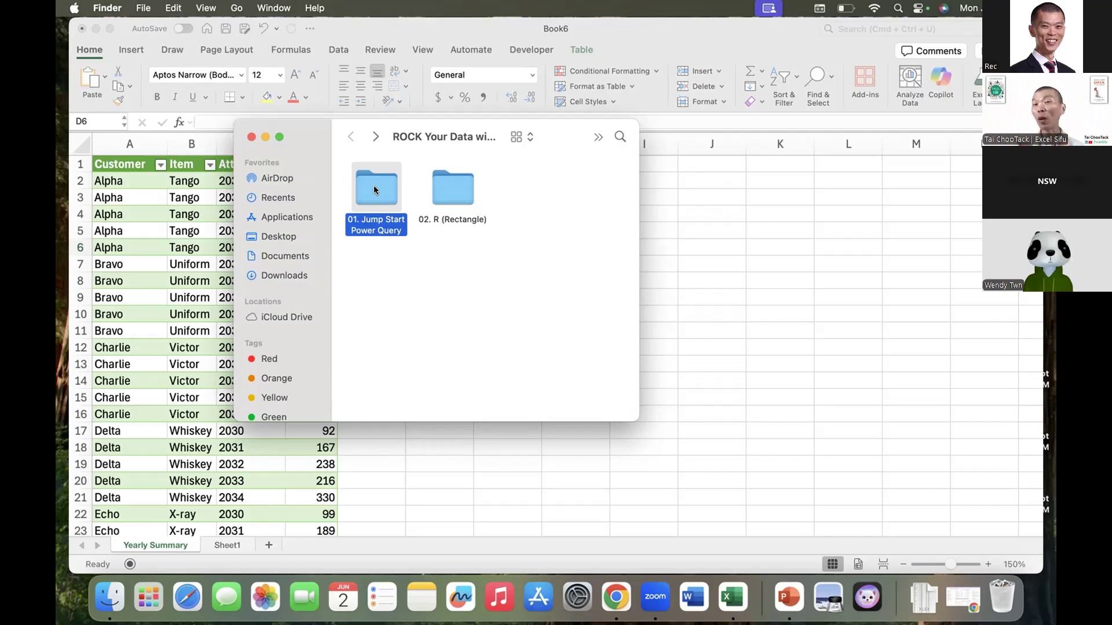
{"action": "left_click", "coordinate": [443, 179]}
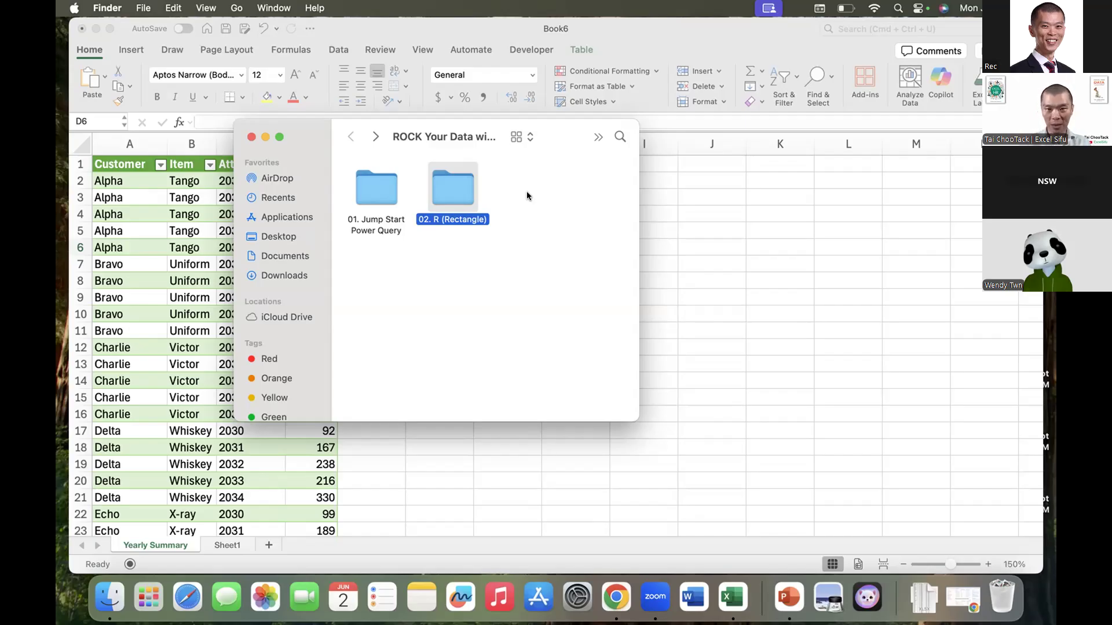
{"action": "left_click", "coordinate": [646, 39]}
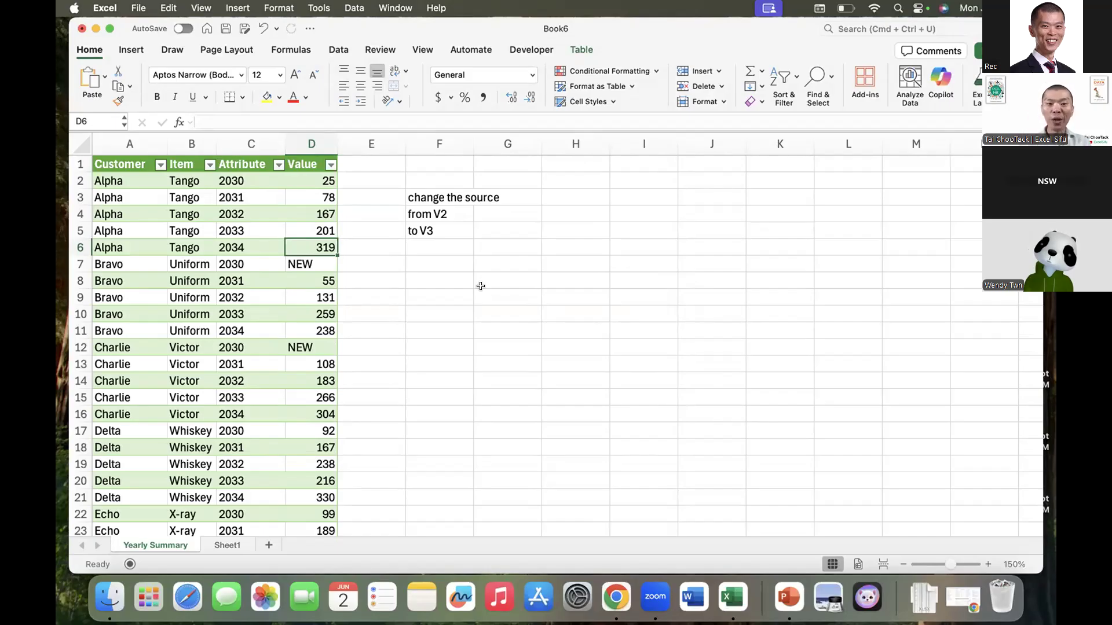
Clear the source-change note from column F of the Yearly Summary sheet.
{"action": "left_click_drag", "start_coordinate": [294, 187], "coordinate": [159, 325]}
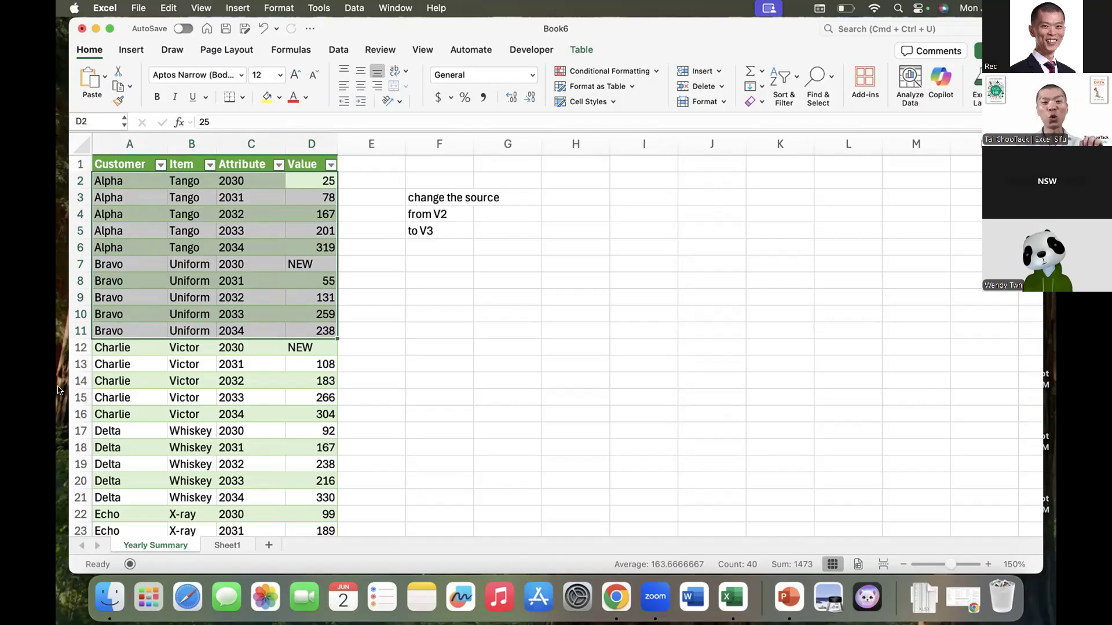
{"action": "left_click", "coordinate": [183, 275]}
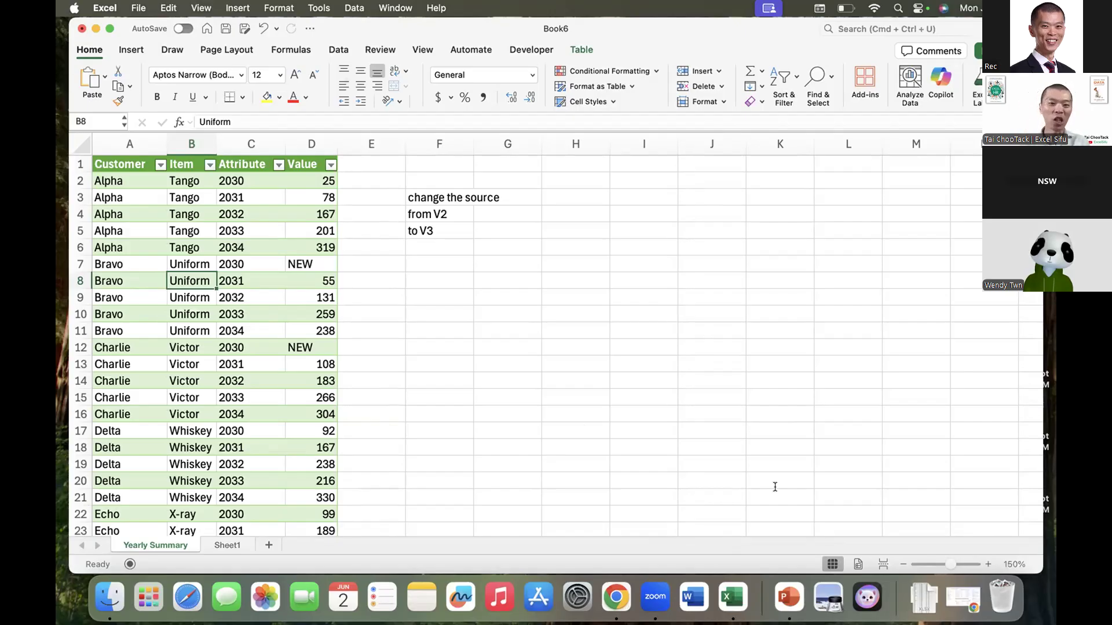
{"action": "left_click", "coordinate": [442, 144]}
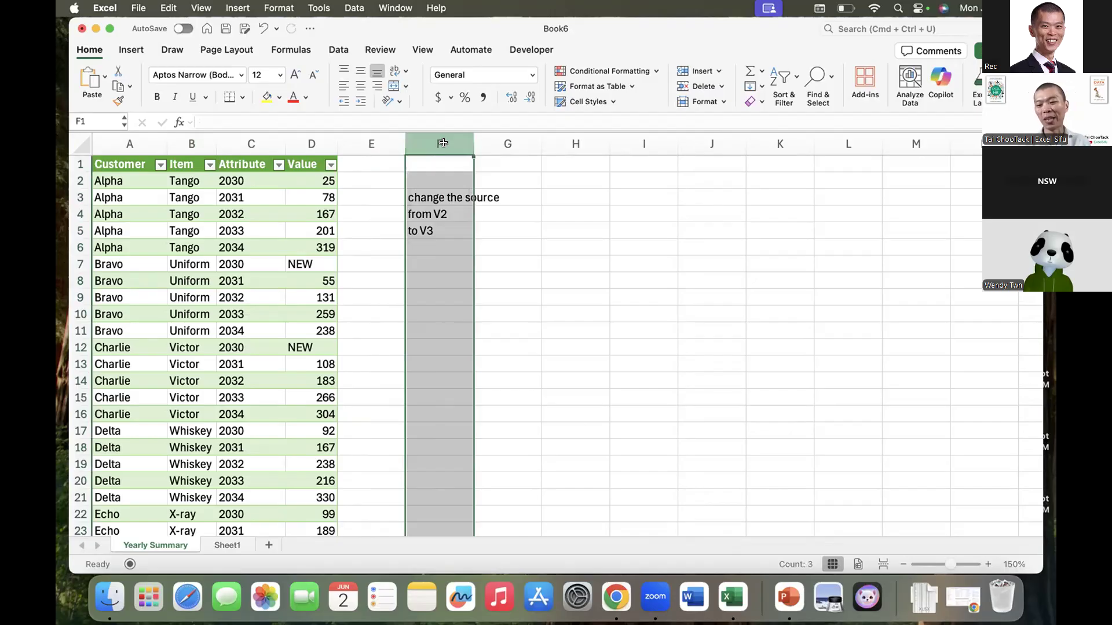
{"action": "key", "text": "BackSpace"}
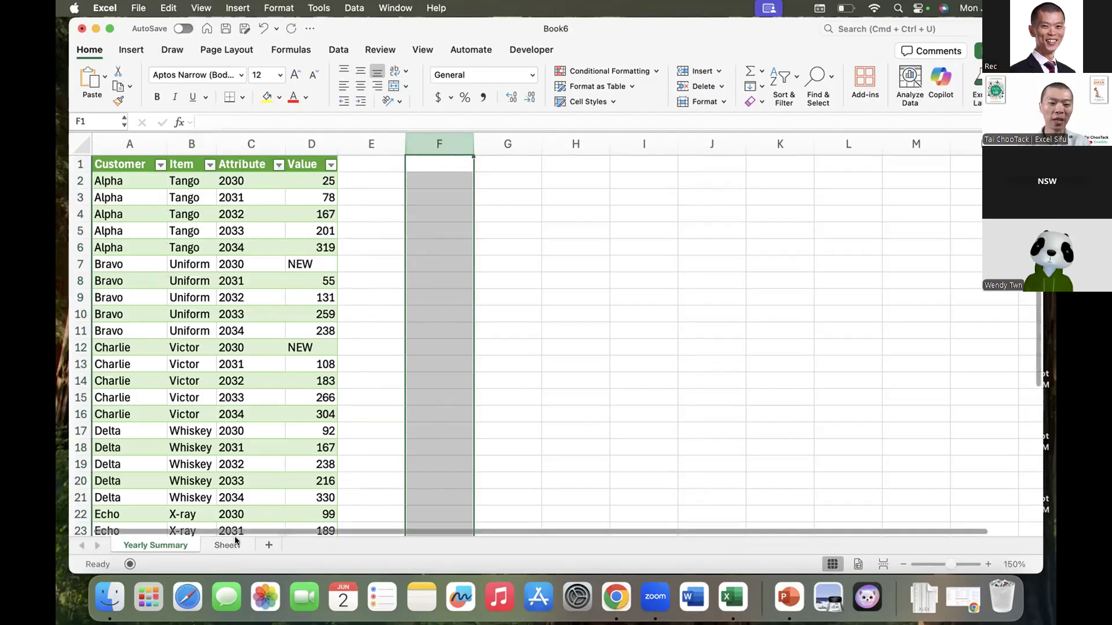
Enter the headings "keep one", "remove one", "remove two" and "remove three" in A1:D1 of Sheet1.
{"action": "left_click", "coordinate": [227, 544]}
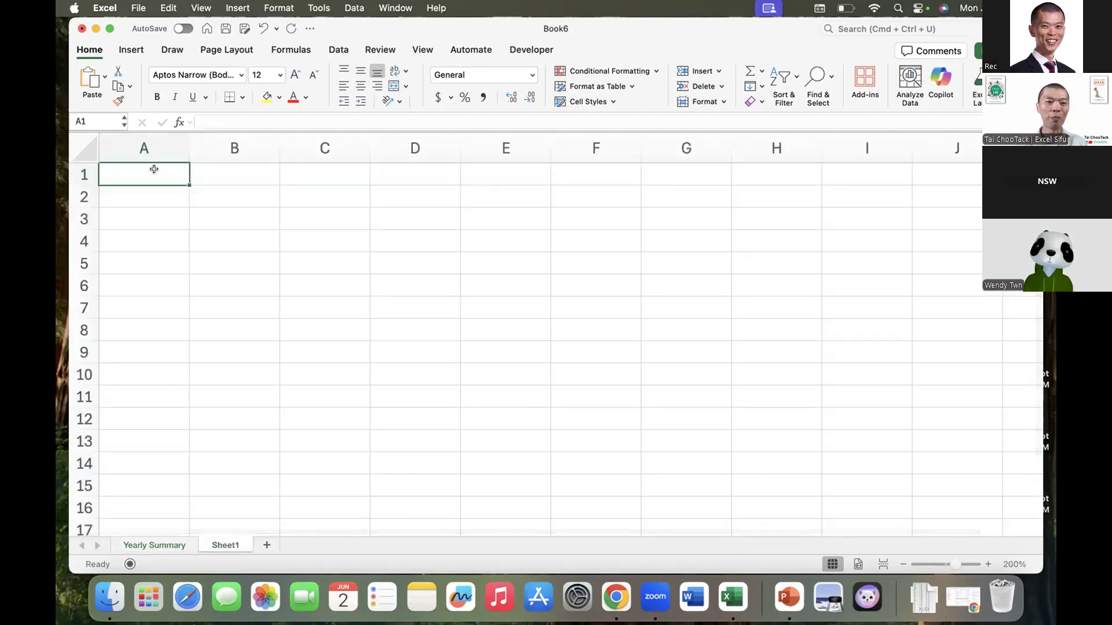
{"action": "type", "text": "keep one"}
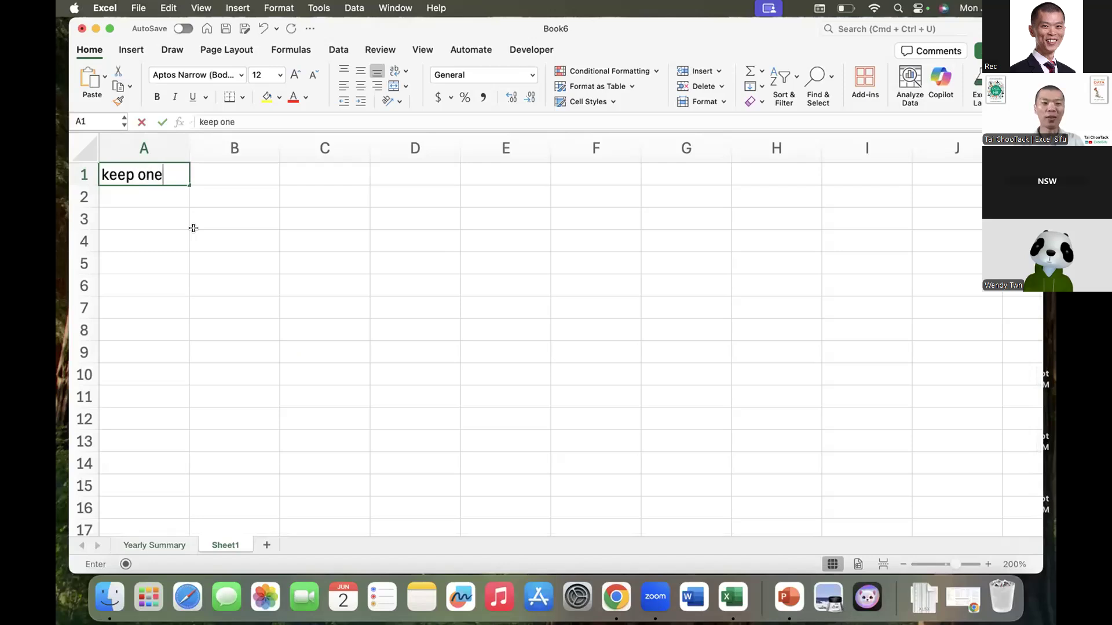
{"action": "key", "text": "Tab"}
{"action": "type", "text": "remove one"}
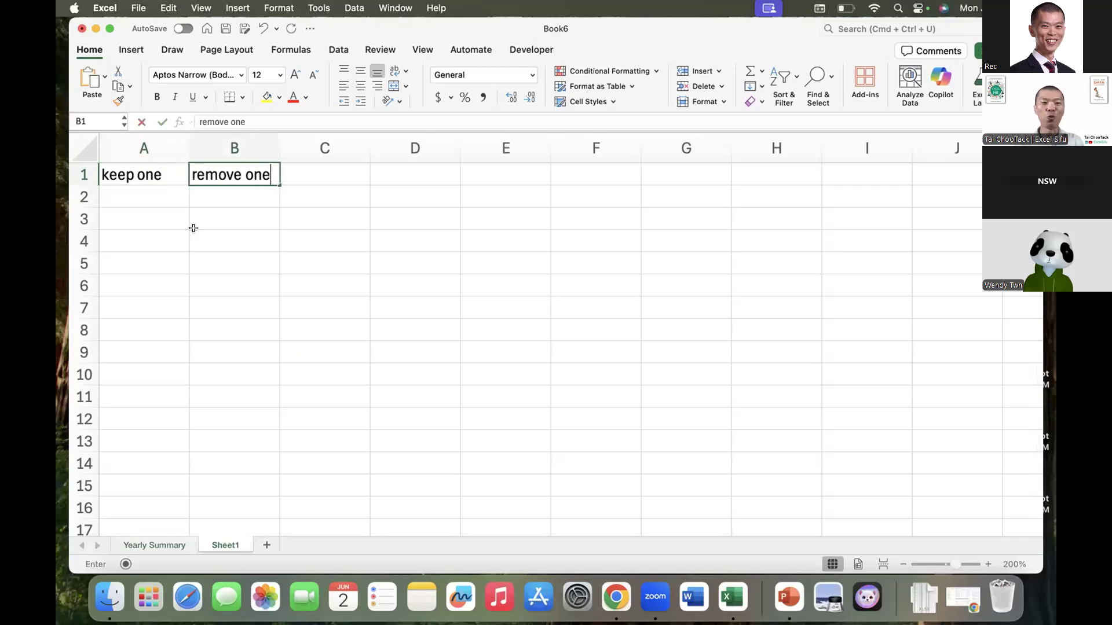
{"action": "key", "text": "Tab"}
{"action": "type", "text": "remove two"}
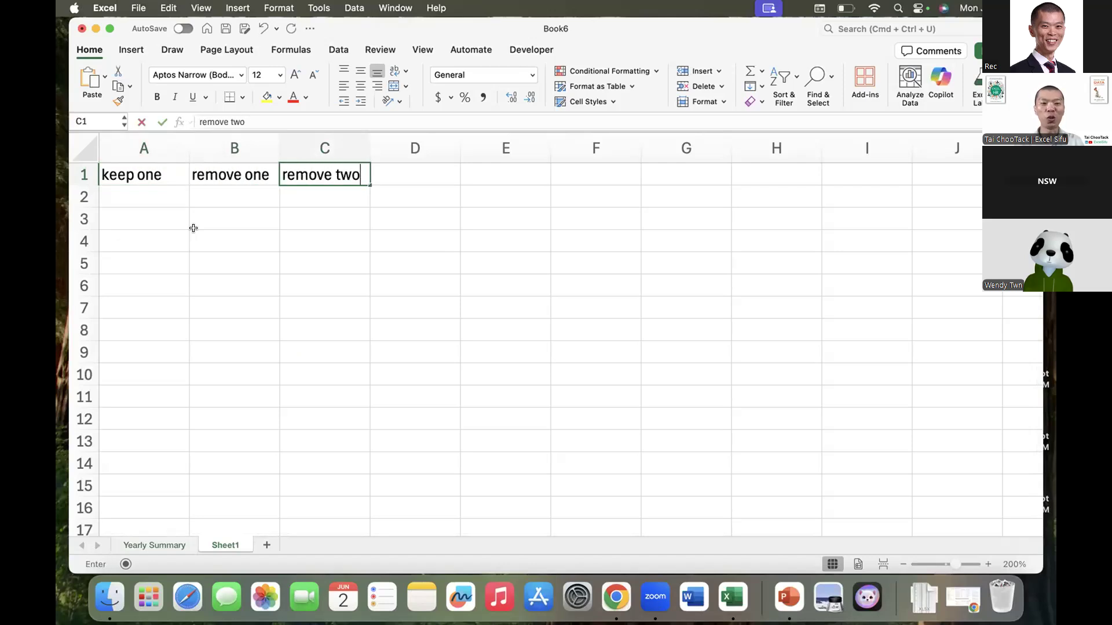
{"action": "key", "text": "Tab"}
{"action": "type", "text": "remove three"}
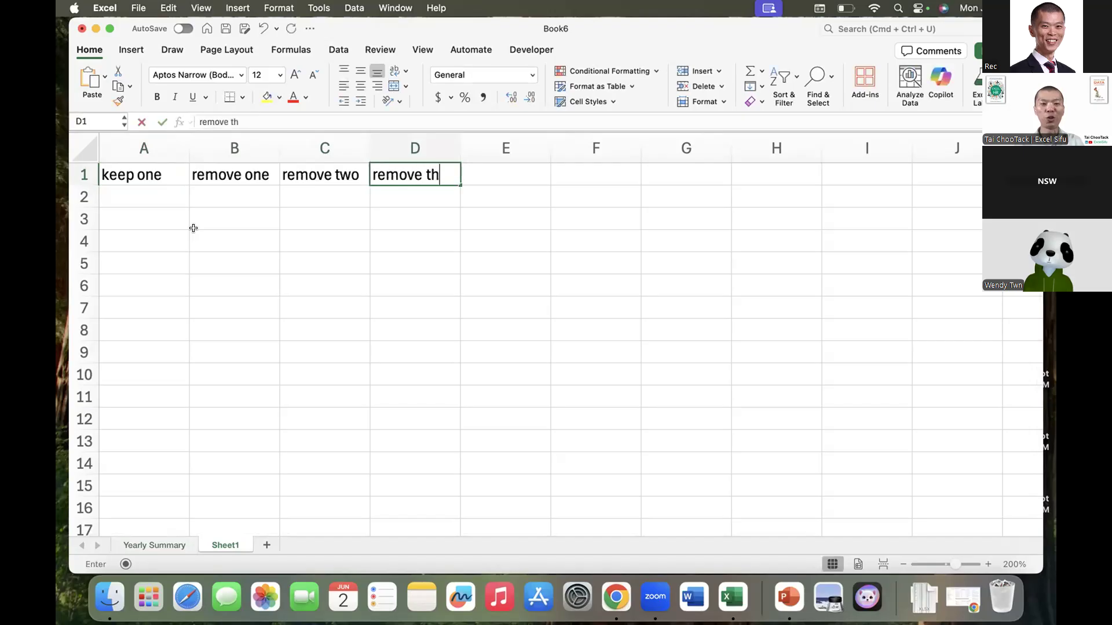
{"action": "key", "text": "Return"}
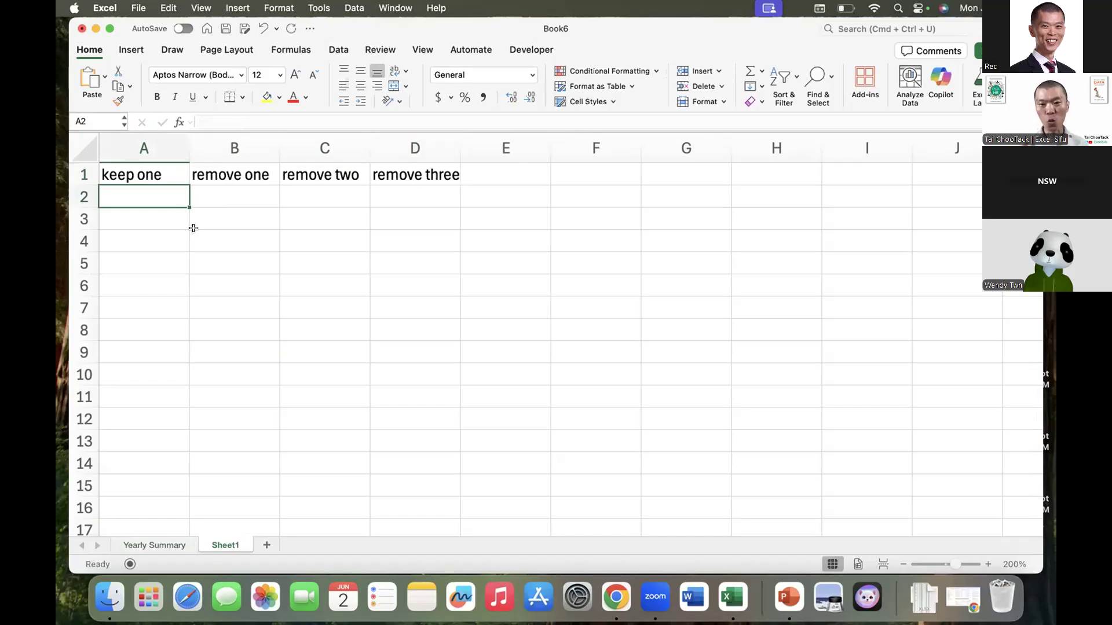
Enter the note 1. select "keep one" and choose "remove other columns" in cell A5 of Sheet1.
{"action": "left_click", "coordinate": [157, 140]}
{"action": "left_click", "coordinate": [157, 261]}
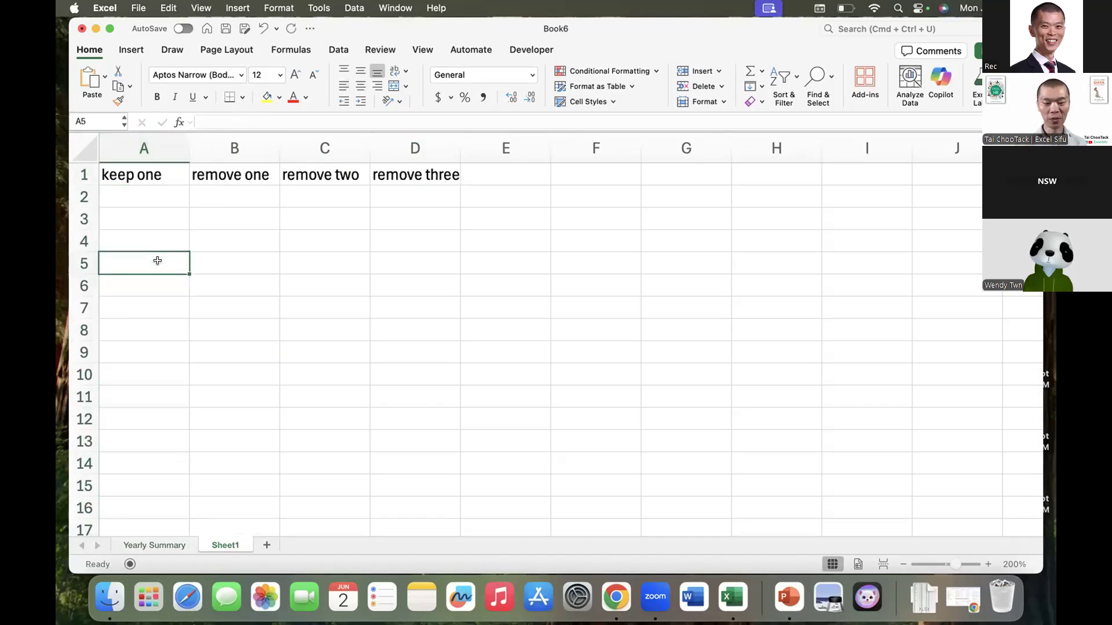
{"action": "type", "text": "1."}
{"action": "type", "text": "select \""}
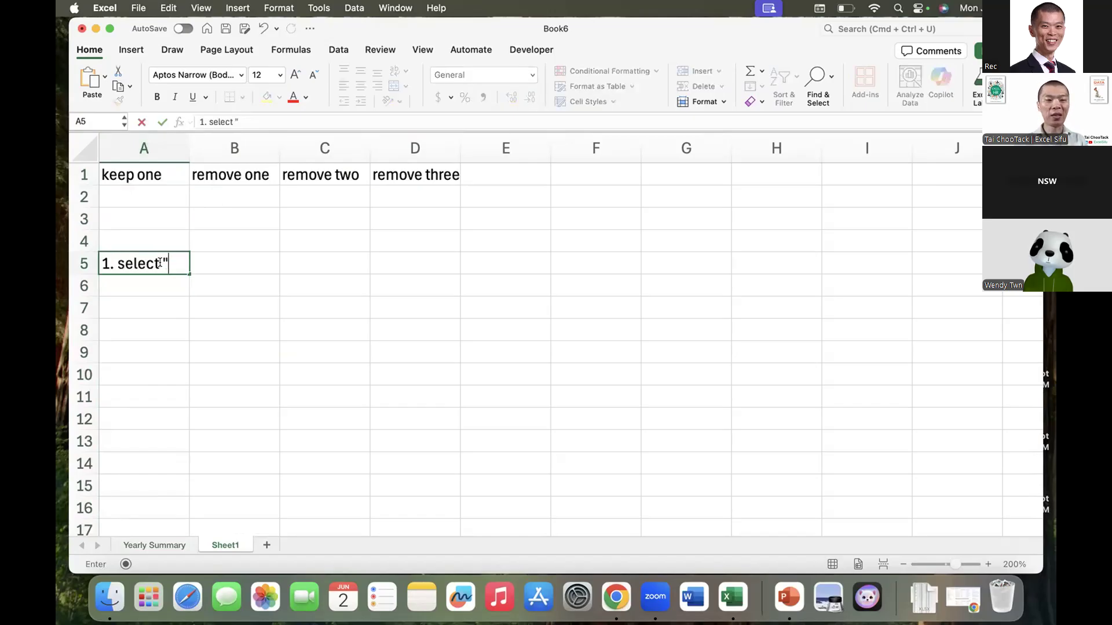
{"action": "type", "text": "keep one\" and"}
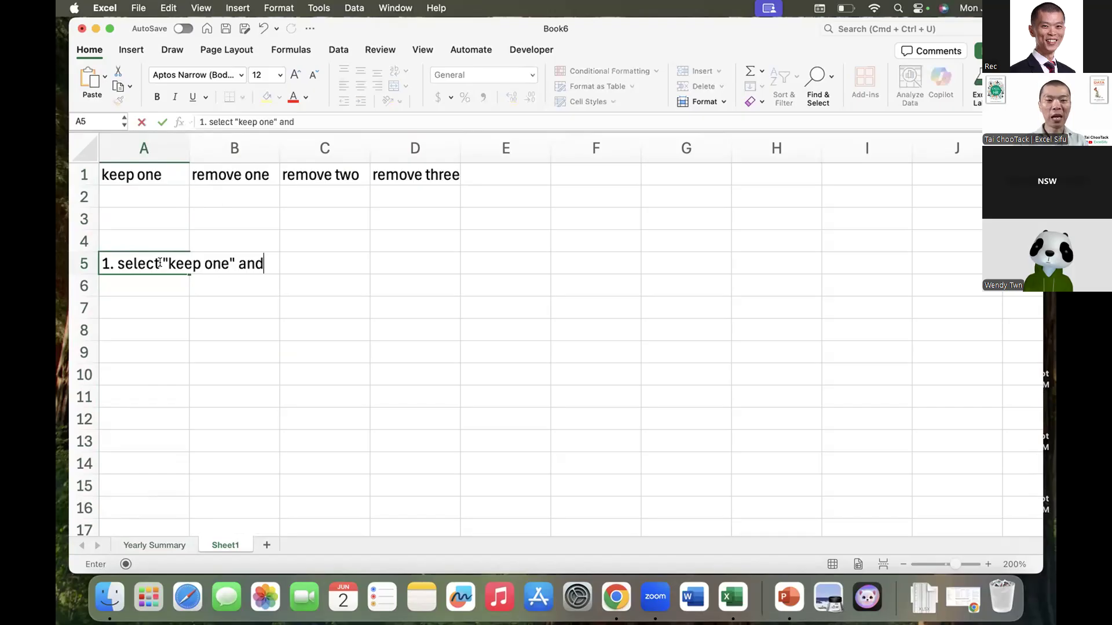
{"action": "type", "text": " choose \"rem"}
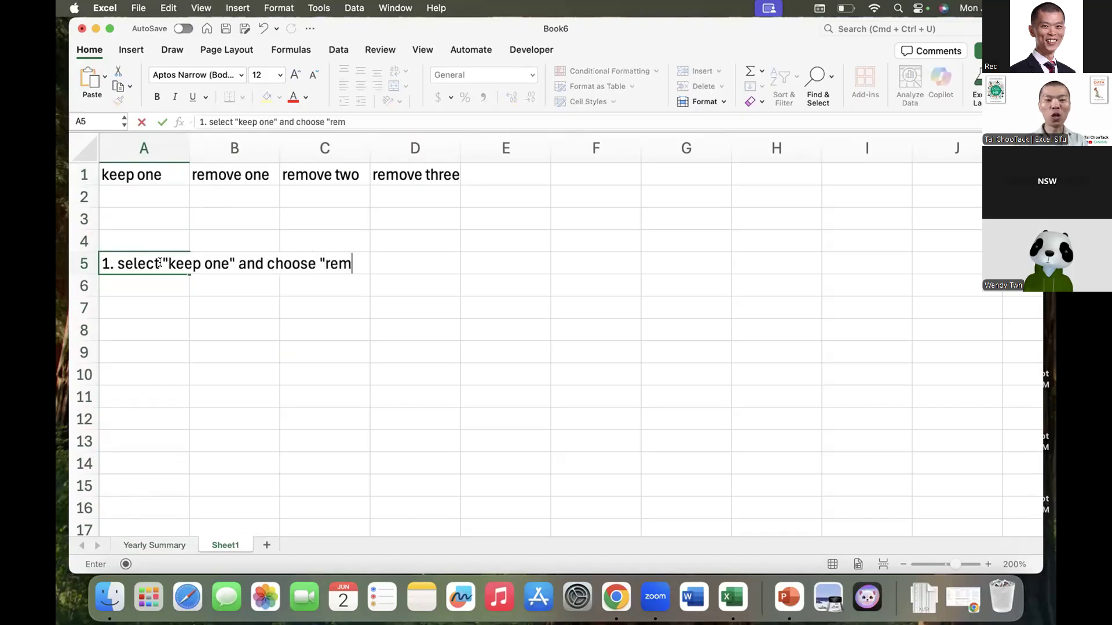
{"action": "type", "text": "ove other columns\""}
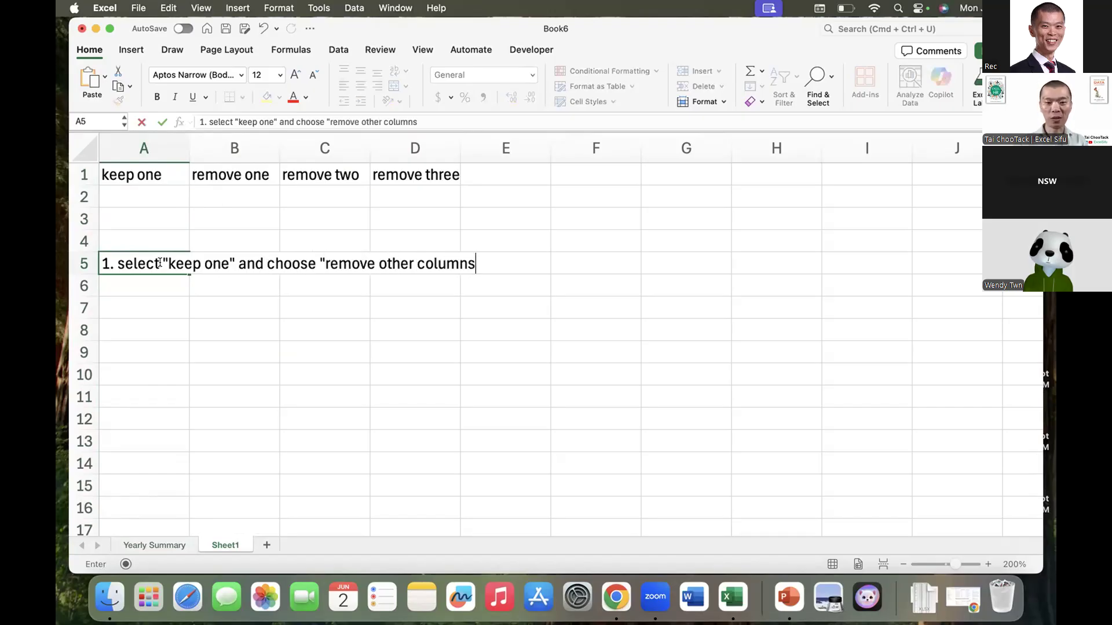
{"action": "key", "text": "Return"}
{"action": "key", "text": "Return"}
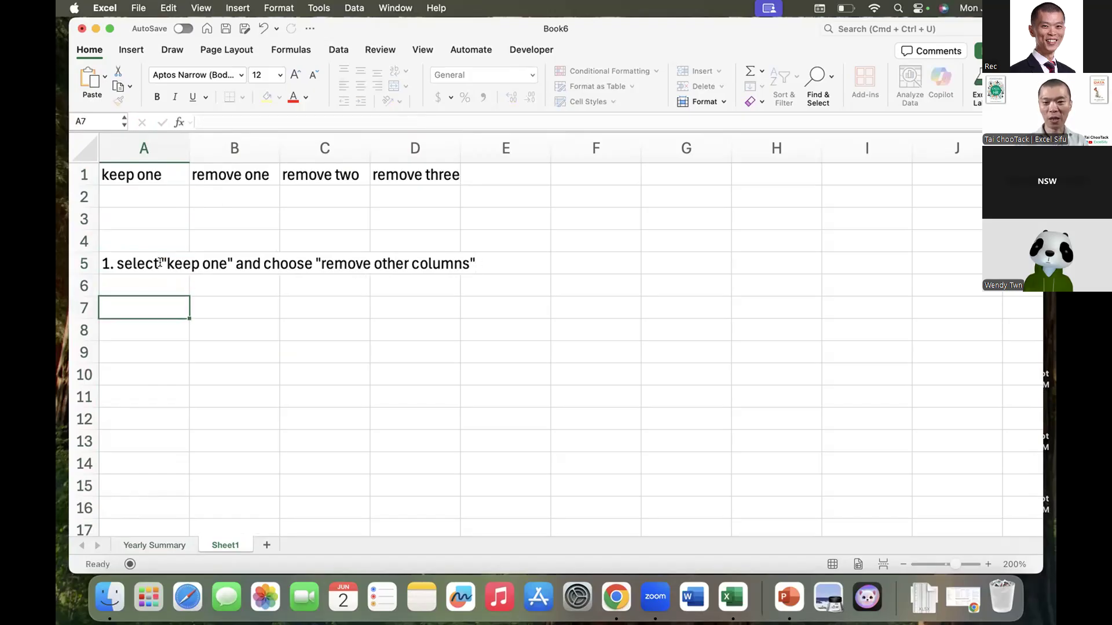
Enter the second option, "2. remove one - three - remove them", in cell A8.
{"action": "key", "text": "Return"}
{"action": "type", "text": "2. see"}
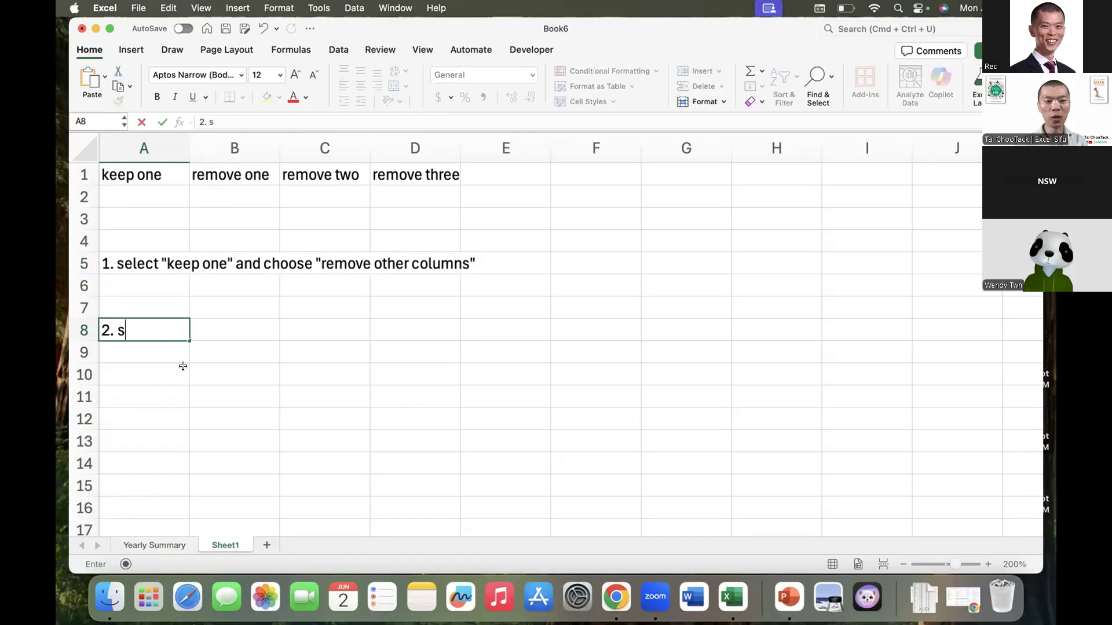
{"action": "key", "text": "BackSpace"}
{"action": "key", "text": "BackSpace"}
{"action": "key", "text": "BackSpace"}
{"action": "type", "text": "remove \""}
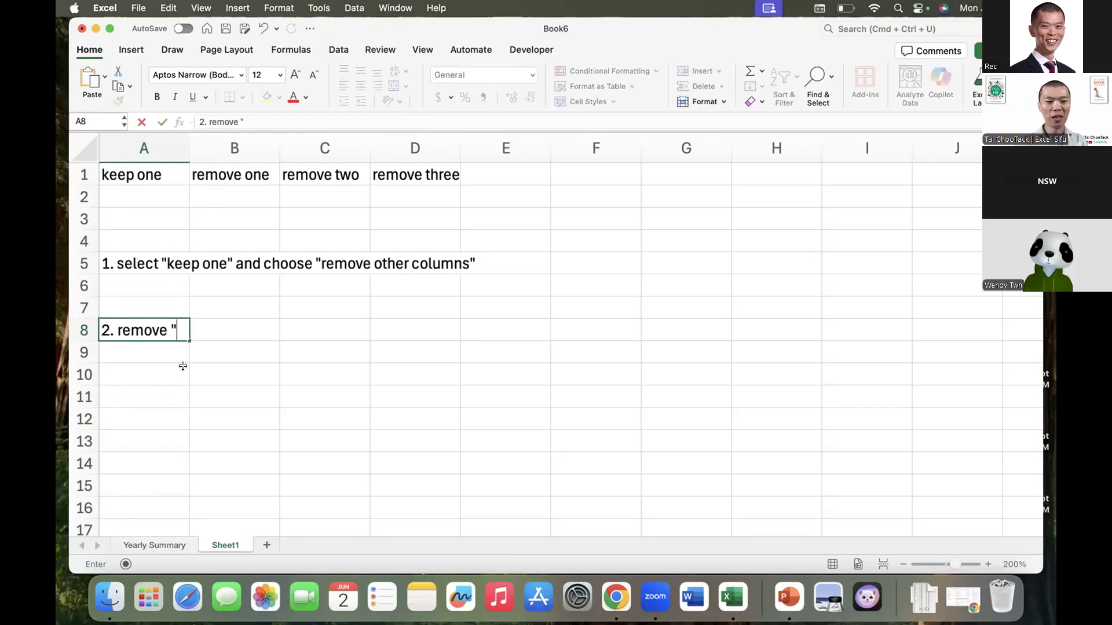
{"action": "key", "text": "BackSpace"}
{"action": "type", "text": "one - thrre"}
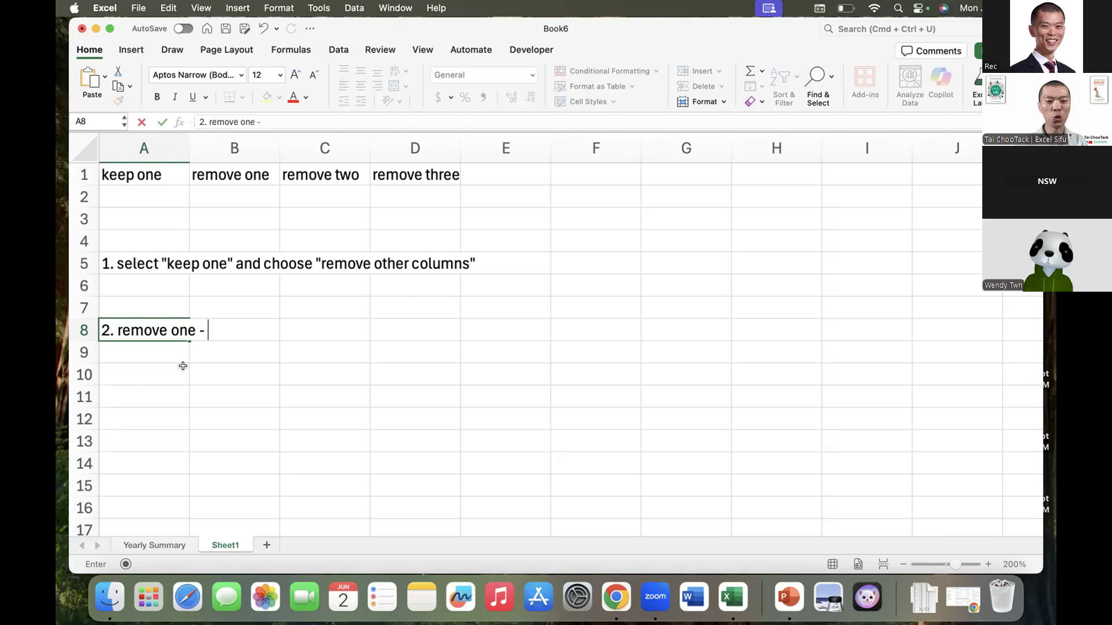
{"action": "key", "text": "BackSpace"}
{"action": "key", "text": "BackSpace"}
{"action": "type", "text": "ee - remove them"}
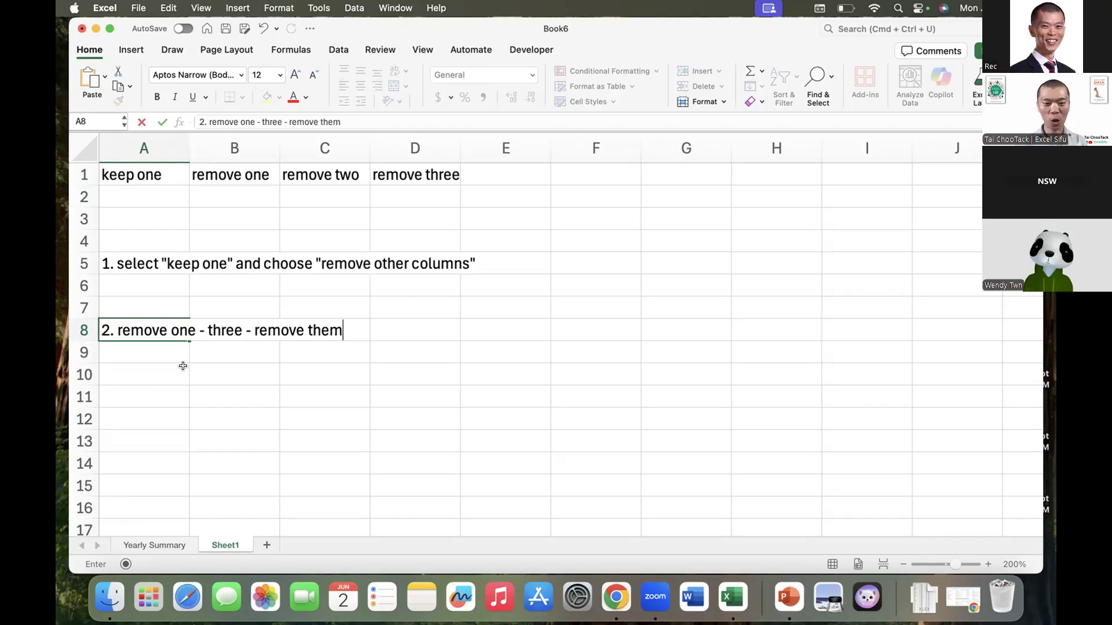
{"action": "key", "text": "Return"}
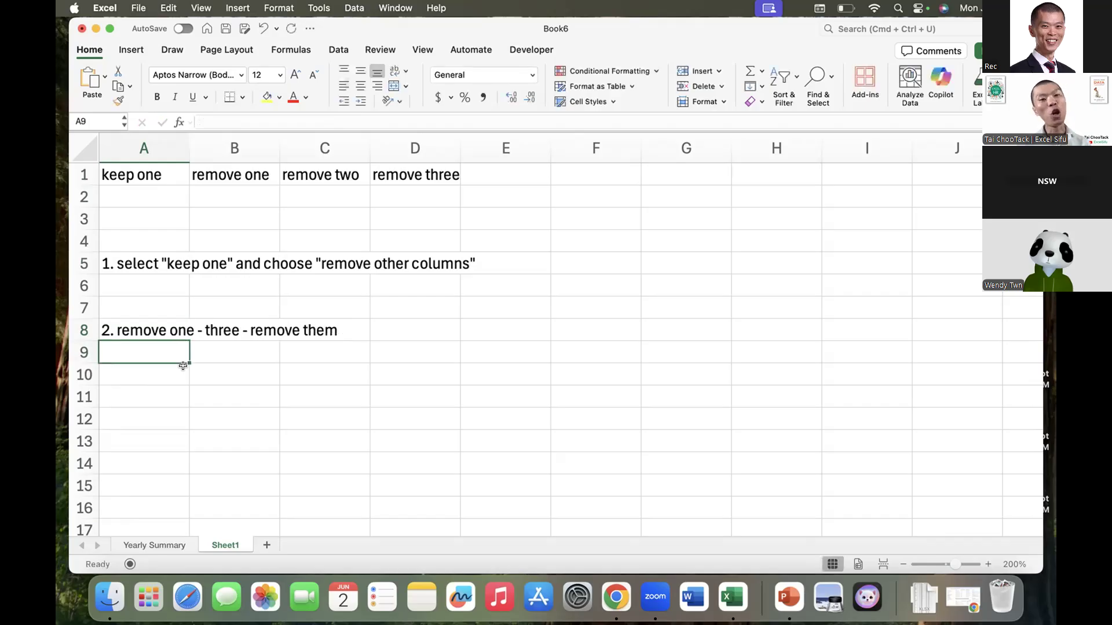
Add the heading "remove four" in cell E1, beside "remove three".
{"action": "left_click", "coordinate": [133, 258]}
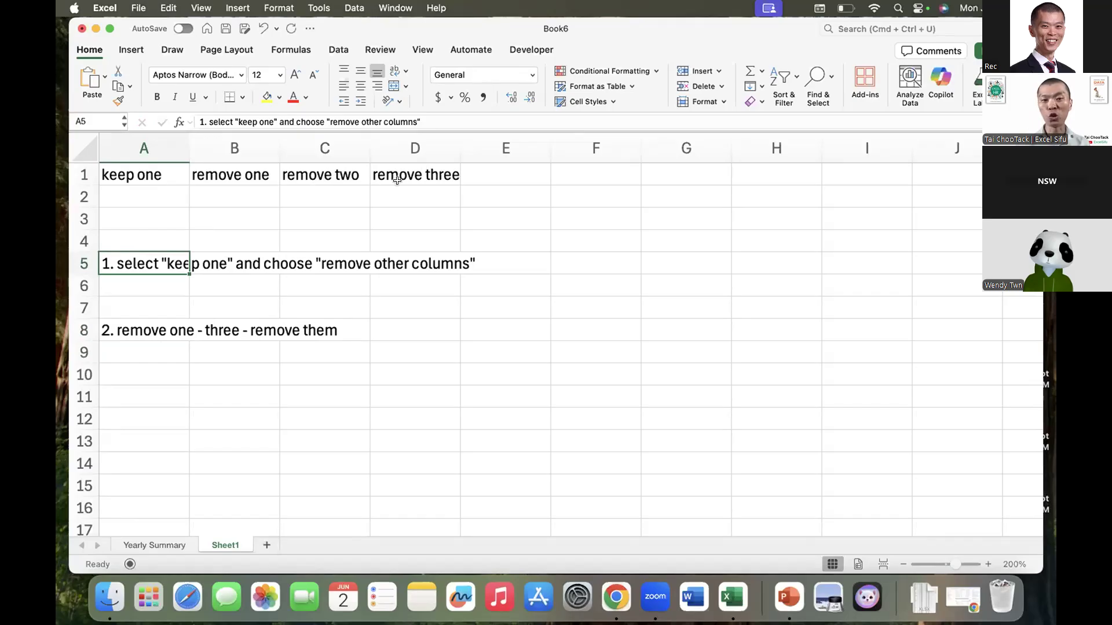
{"action": "left_click", "coordinate": [470, 176]}
{"action": "type", "text": "re"}
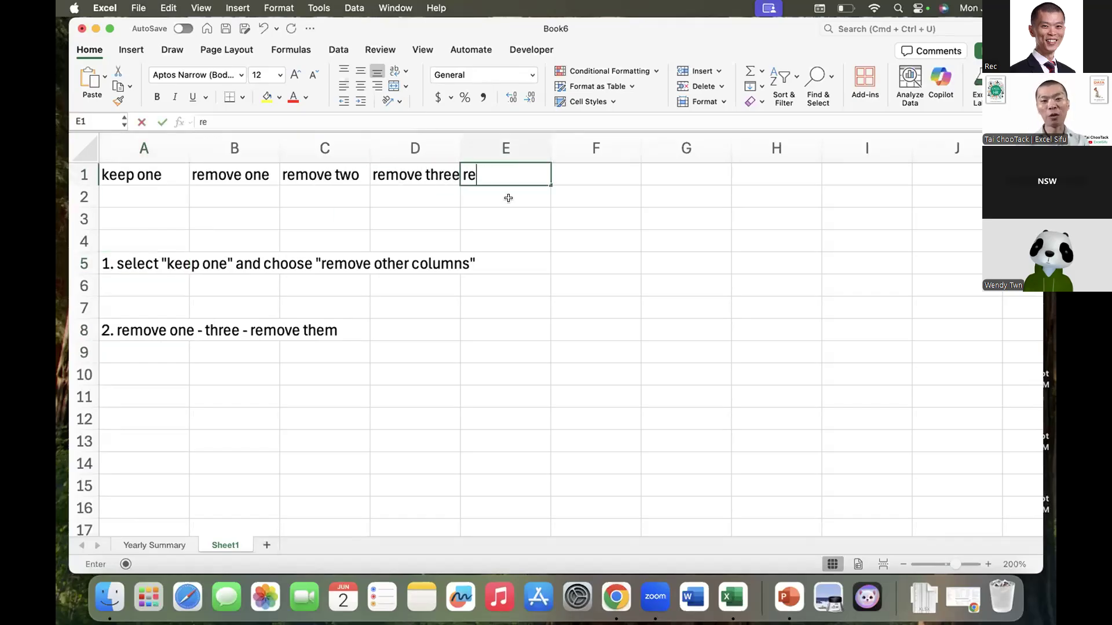
{"action": "type", "text": "move four"}
{"action": "key", "text": "Return"}
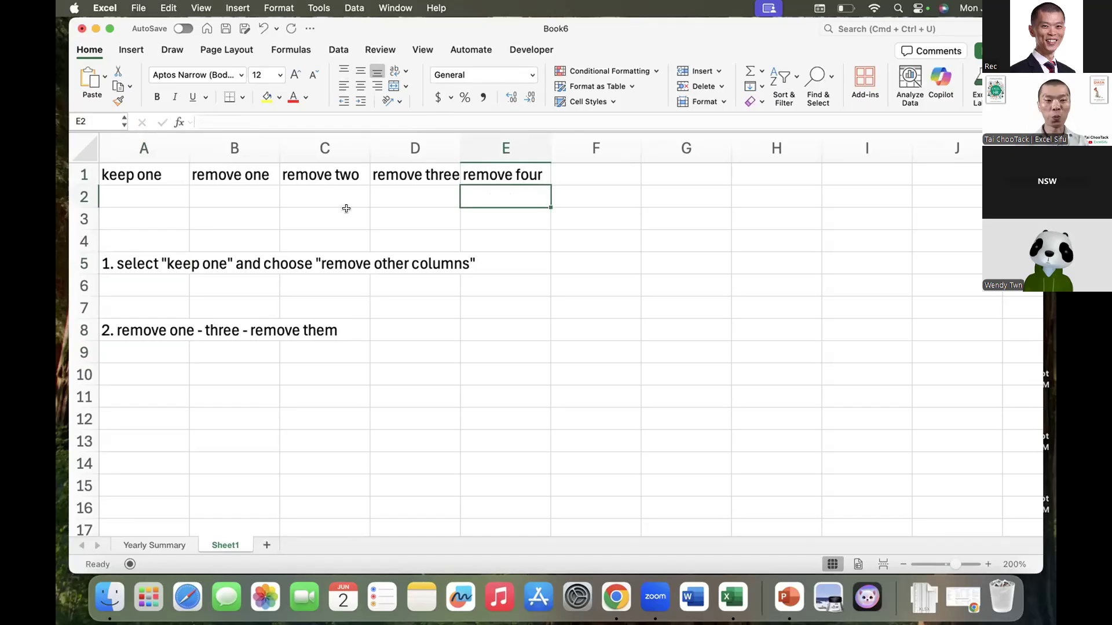
Compare the two column-removal notes in A5 and A8 with the added column E and the headings in B1:D1.
{"action": "left_click", "coordinate": [108, 261]}
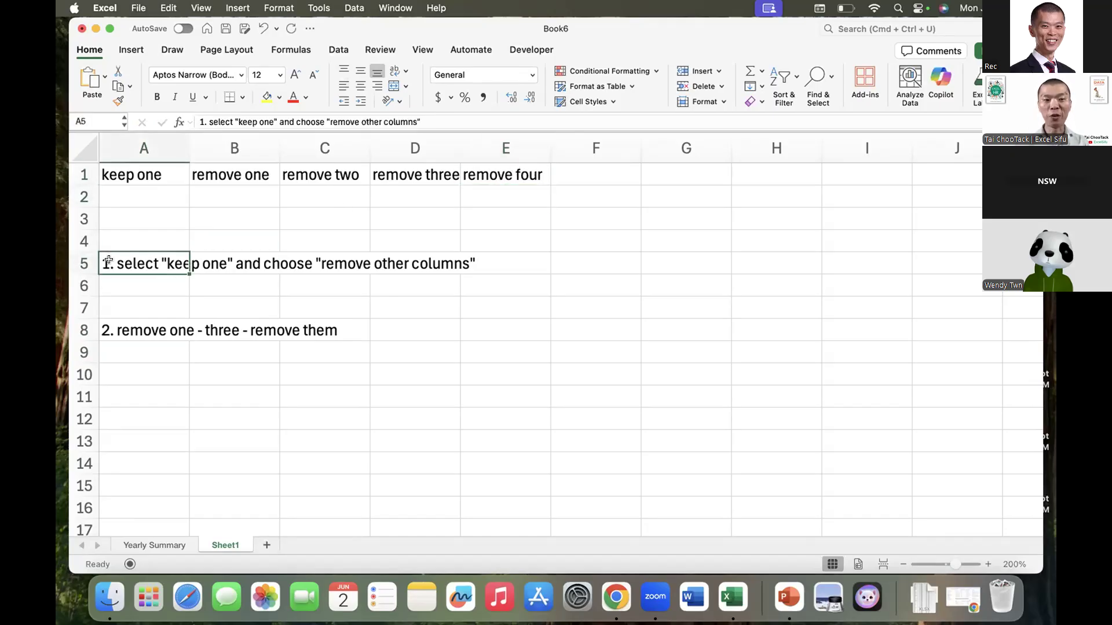
{"action": "left_click", "coordinate": [513, 146]}
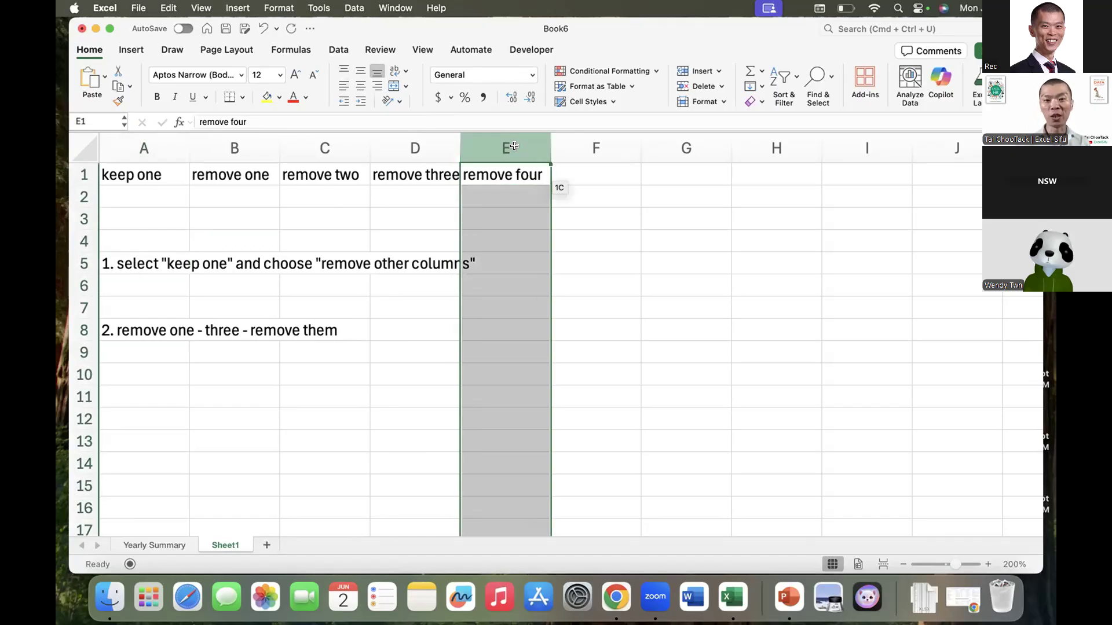
{"action": "left_click", "coordinate": [137, 327]}
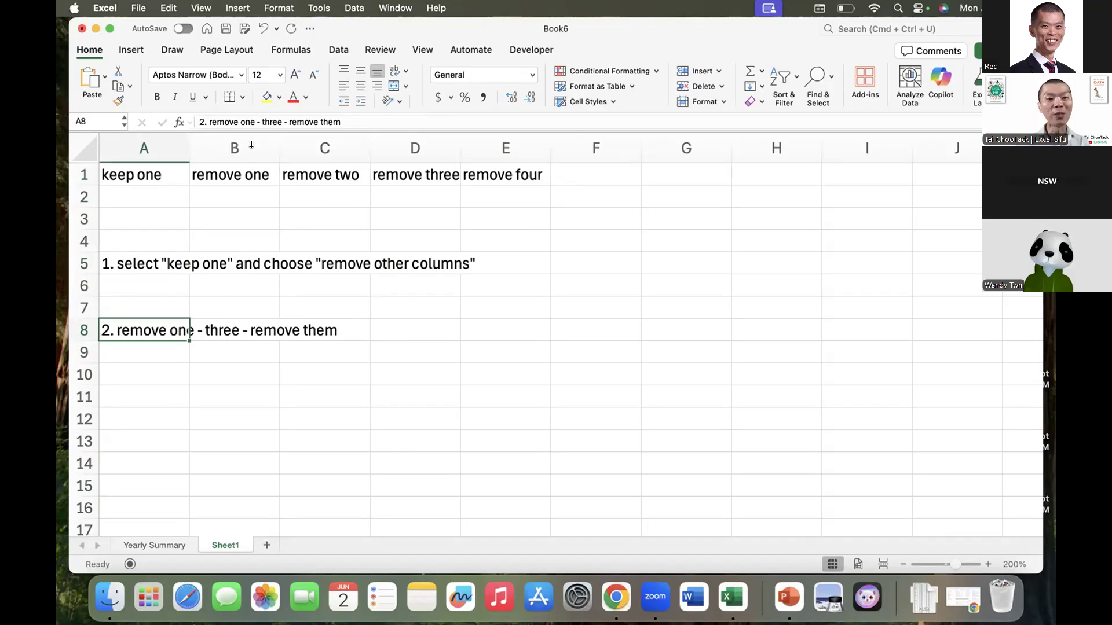
{"action": "left_click_drag", "start_coordinate": [196, 174], "coordinate": [424, 171]}
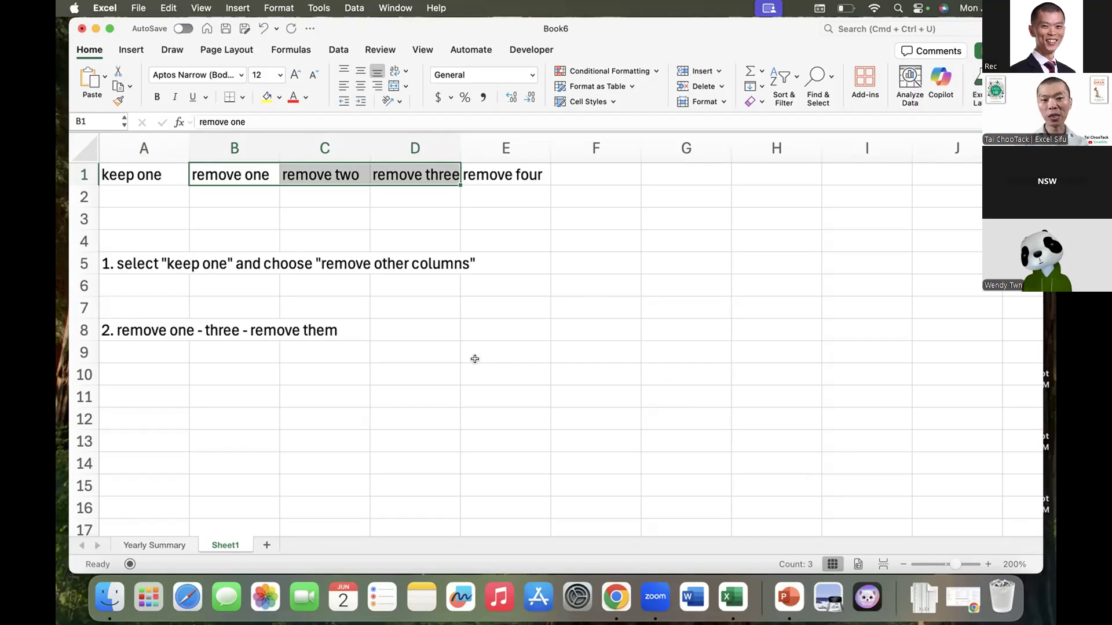
Create a PivotTable on a new worksheet from the Yearly_Summary table.
{"action": "left_click", "coordinate": [168, 545]}
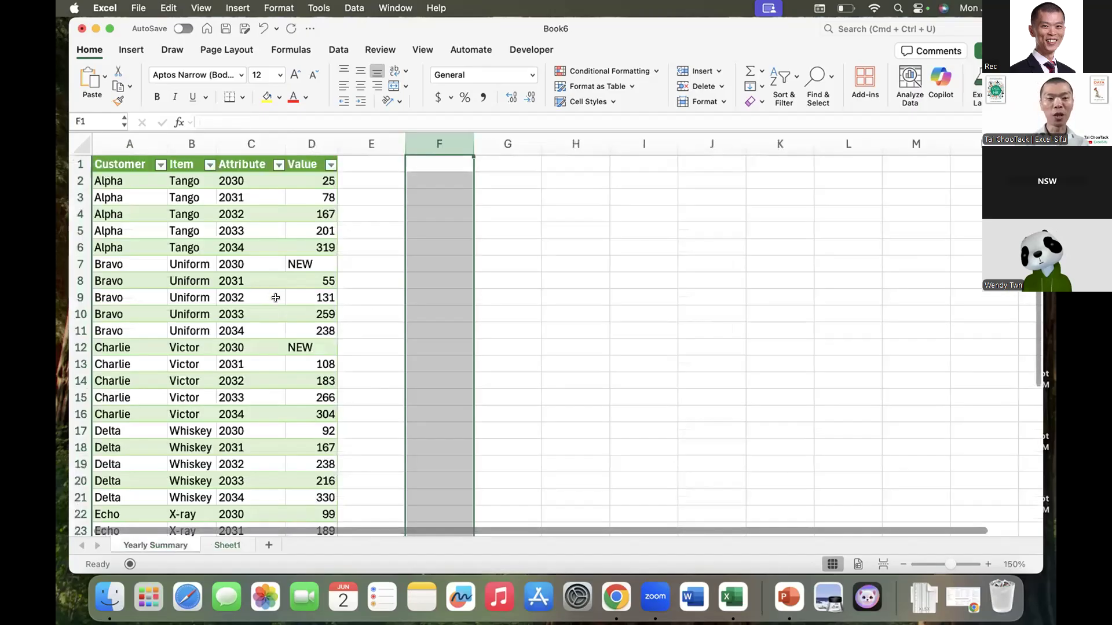
{"action": "left_click_drag", "start_coordinate": [242, 180], "coordinate": [248, 277]}
{"action": "left_click", "coordinate": [237, 216]}
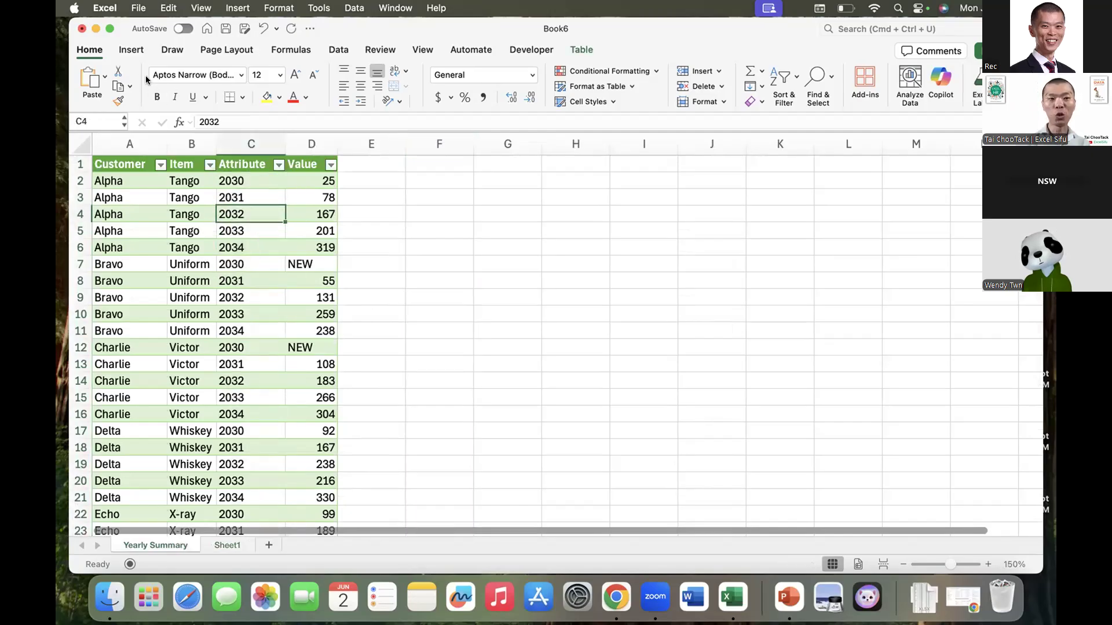
{"action": "left_click", "coordinate": [131, 51]}
{"action": "left_click", "coordinate": [93, 79]}
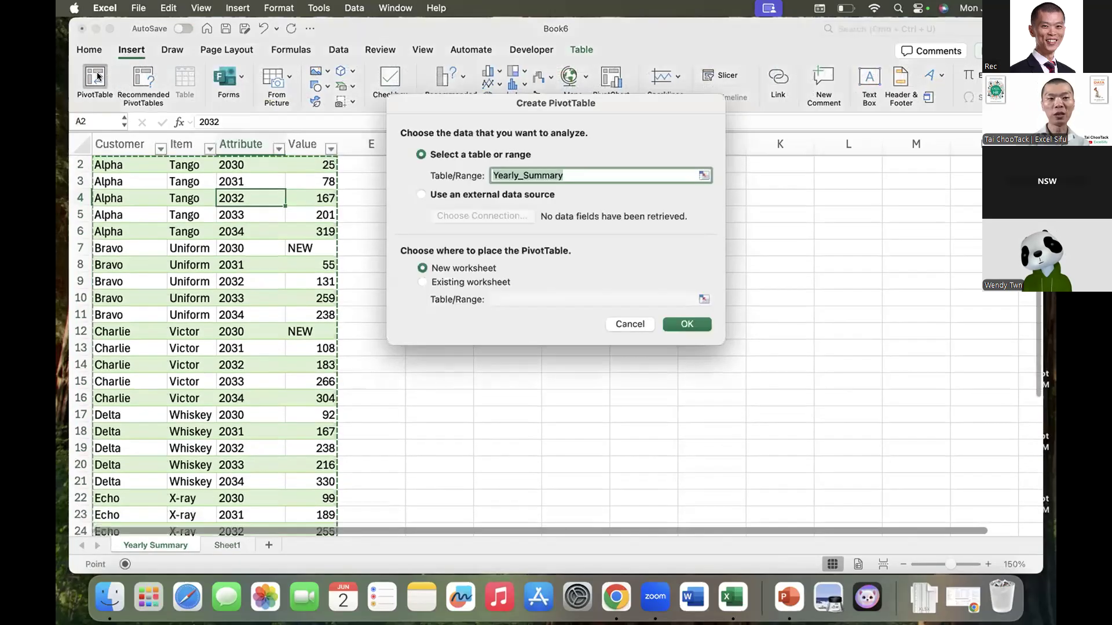
{"action": "key", "text": "Return"}
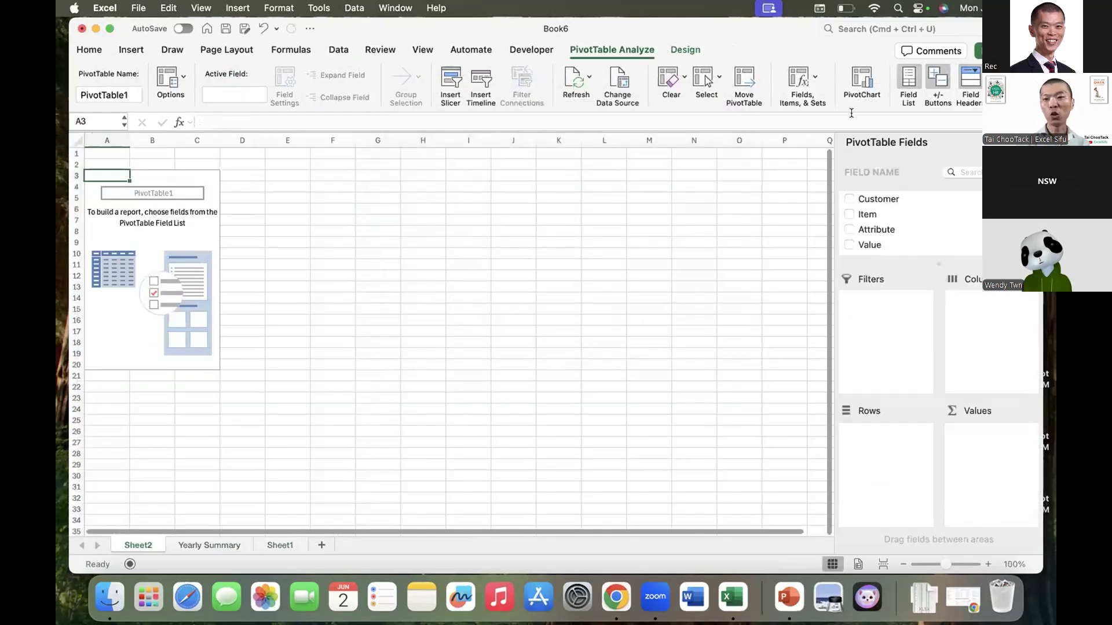
Lay out the PivotTable with Attribute as columns, Value as values and Customer as rows.
{"action": "left_click_drag", "start_coordinate": [877, 229], "coordinate": [942, 359]}
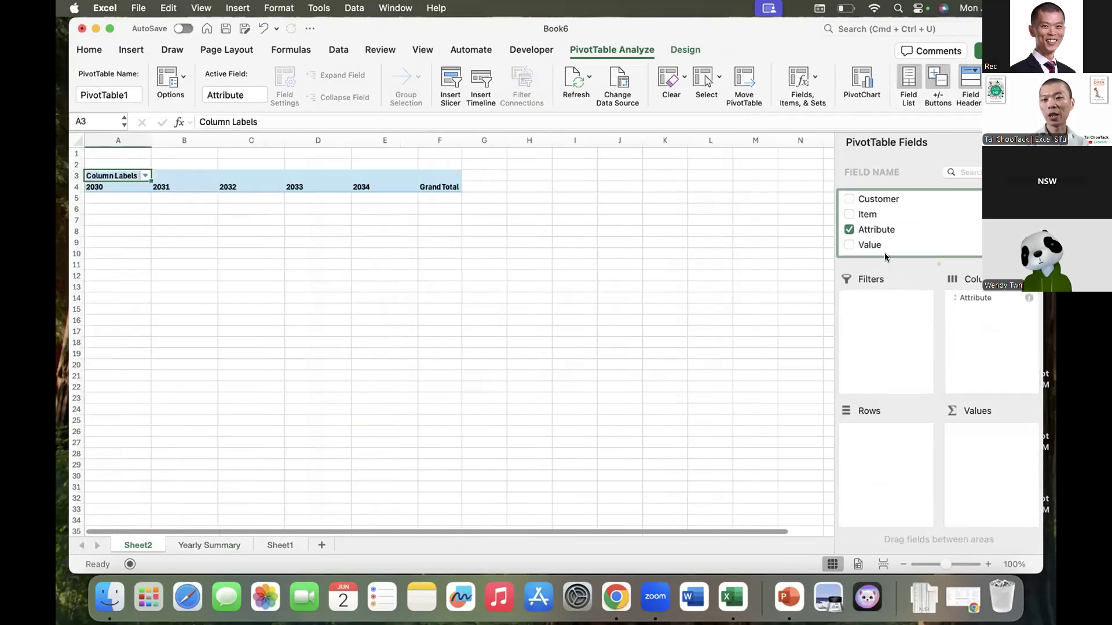
{"action": "left_click_drag", "start_coordinate": [887, 250], "coordinate": [985, 440]}
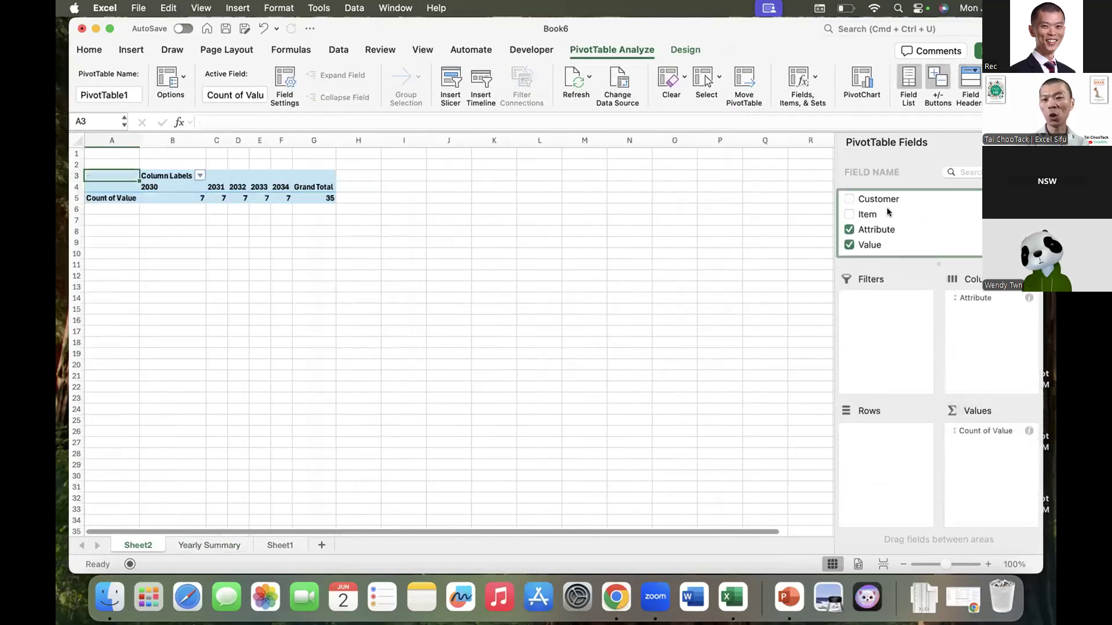
{"action": "left_click_drag", "start_coordinate": [884, 203], "coordinate": [884, 447]}
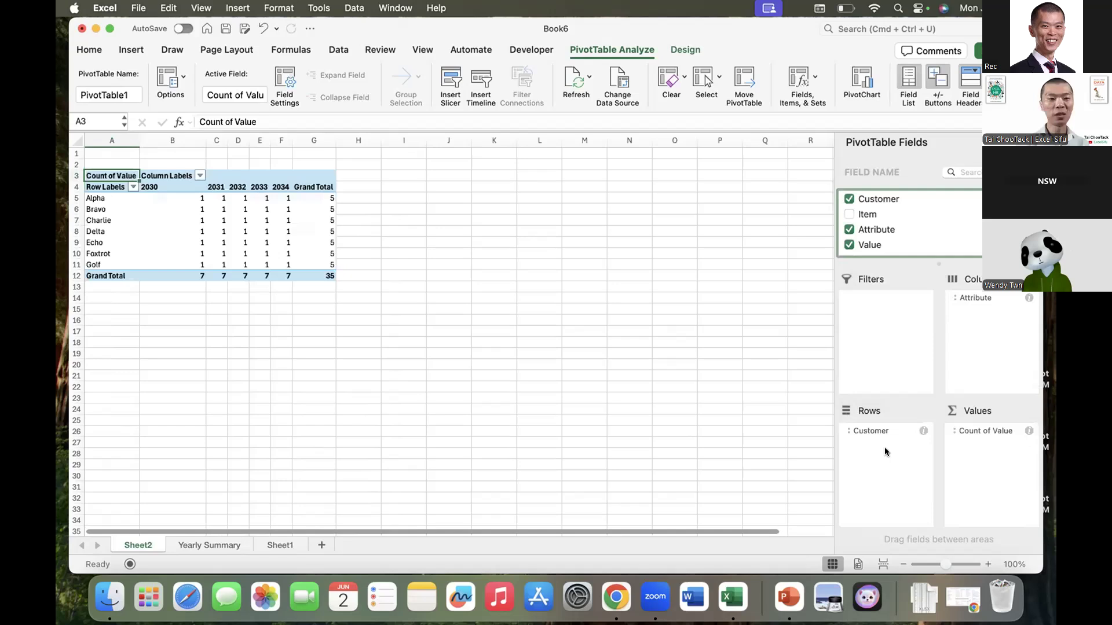
Summarize the PivotTable's Value field by Sum instead of Count.
{"action": "right_click", "coordinate": [174, 211]}
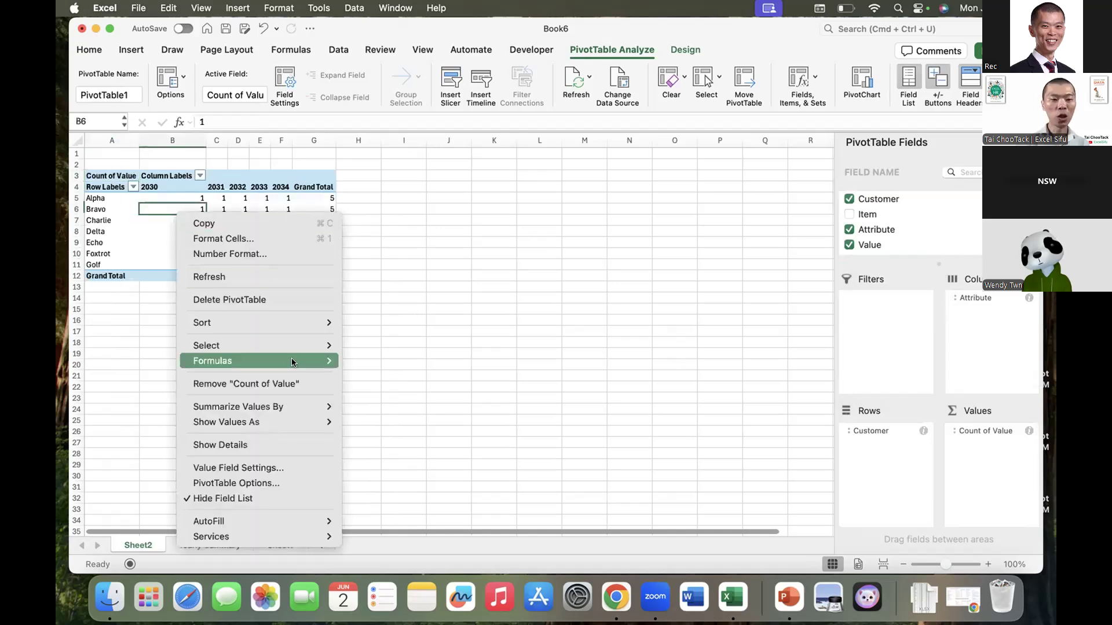
{"action": "mouse_move", "coordinate": [287, 354]}
{"action": "mouse_move", "coordinate": [284, 407]}
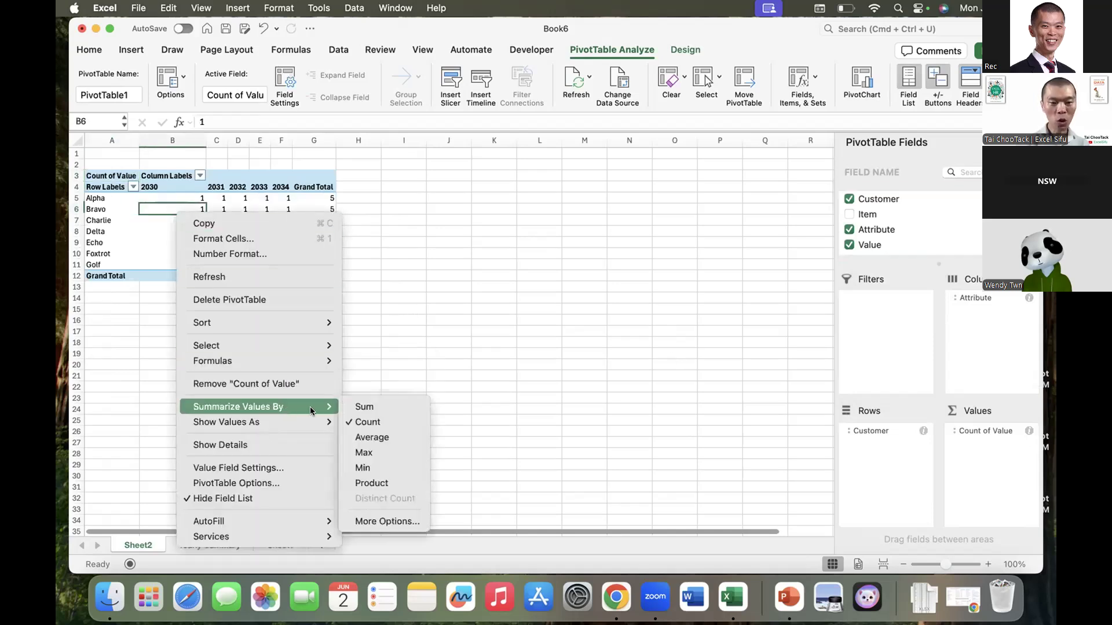
{"action": "left_click", "coordinate": [391, 408]}
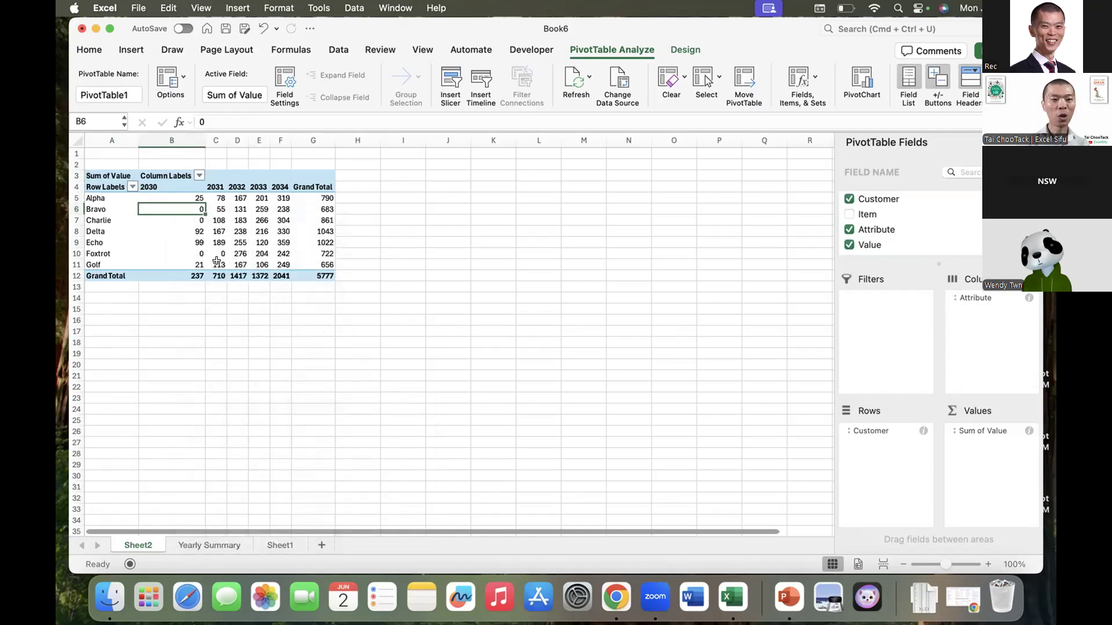
{"action": "scroll", "coordinate": [216, 260], "scroll_direction": "up", "scroll_amount": 3}
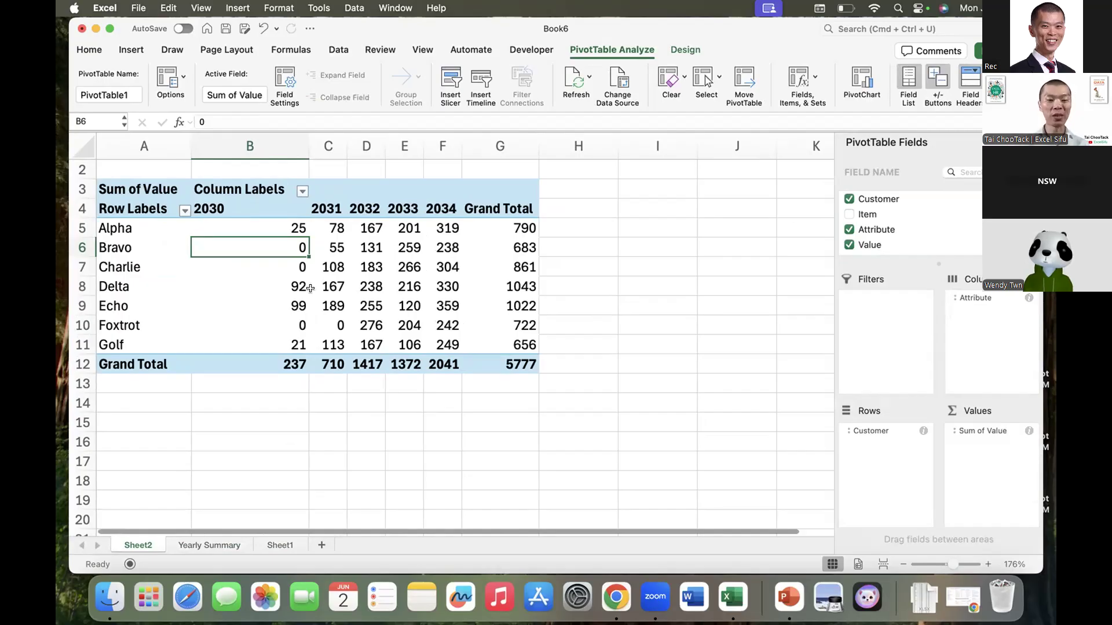
Compare the unpivoted Yearly Summary table with the PivotTable's year columns 2030 to 2034 on Sheet2.
{"action": "left_click", "coordinate": [226, 544]}
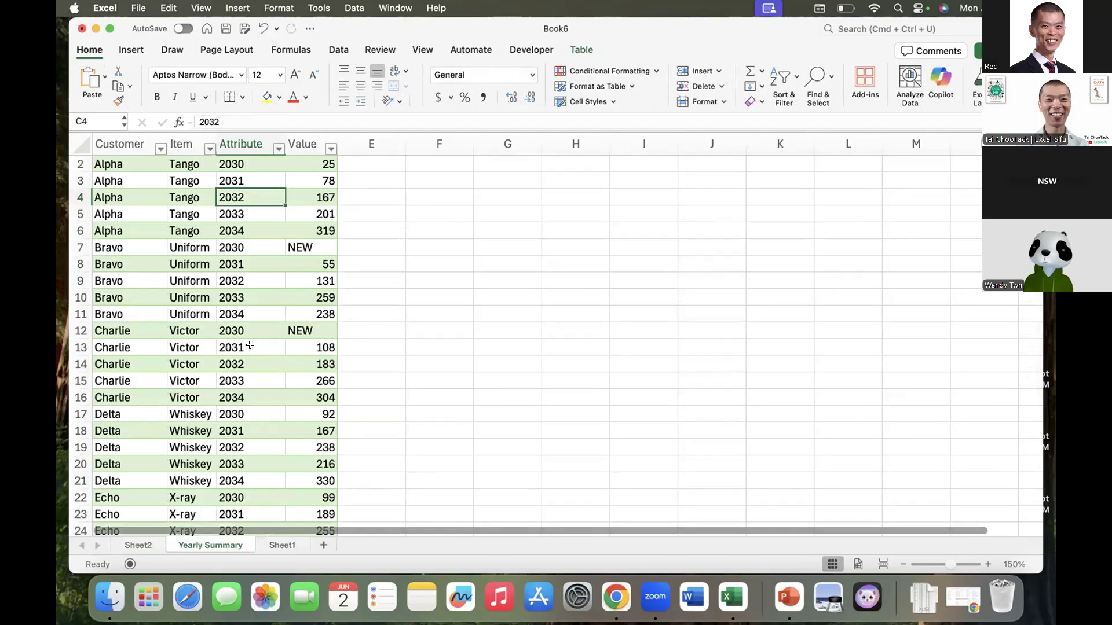
{"action": "scroll", "coordinate": [251, 345], "scroll_direction": "up", "scroll_amount": 1}
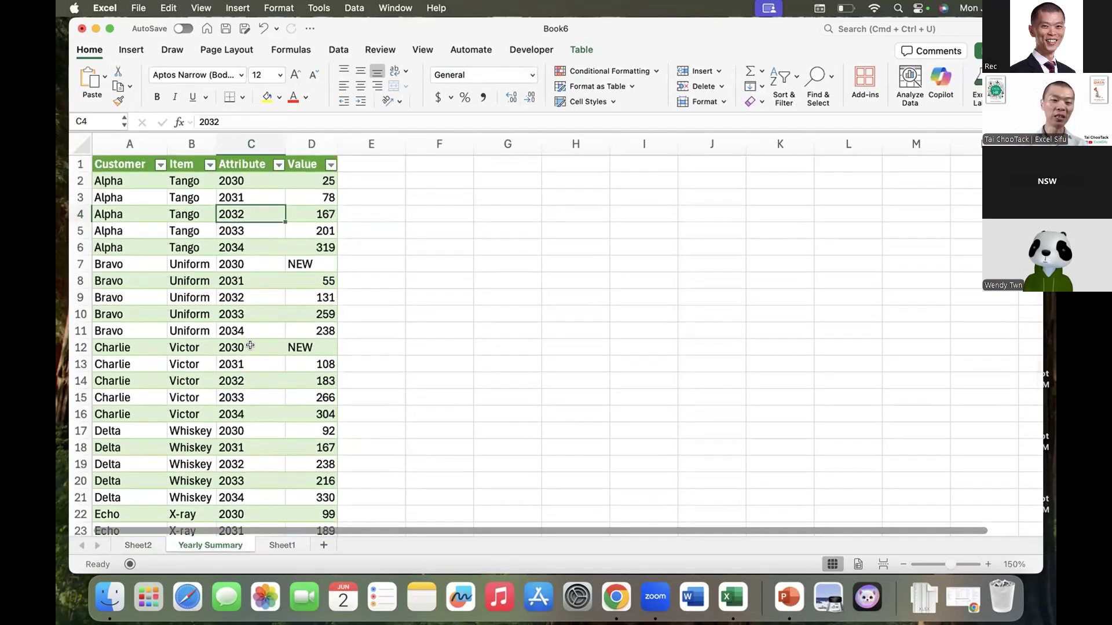
{"action": "left_click", "coordinate": [137, 544]}
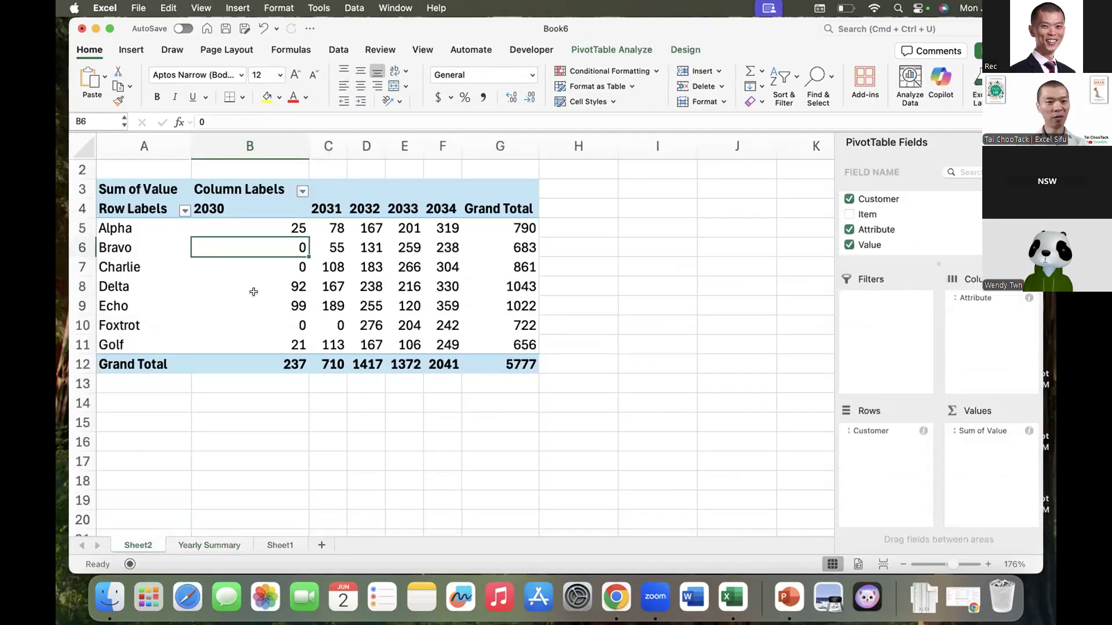
{"action": "left_click_drag", "start_coordinate": [233, 202], "coordinate": [434, 203]}
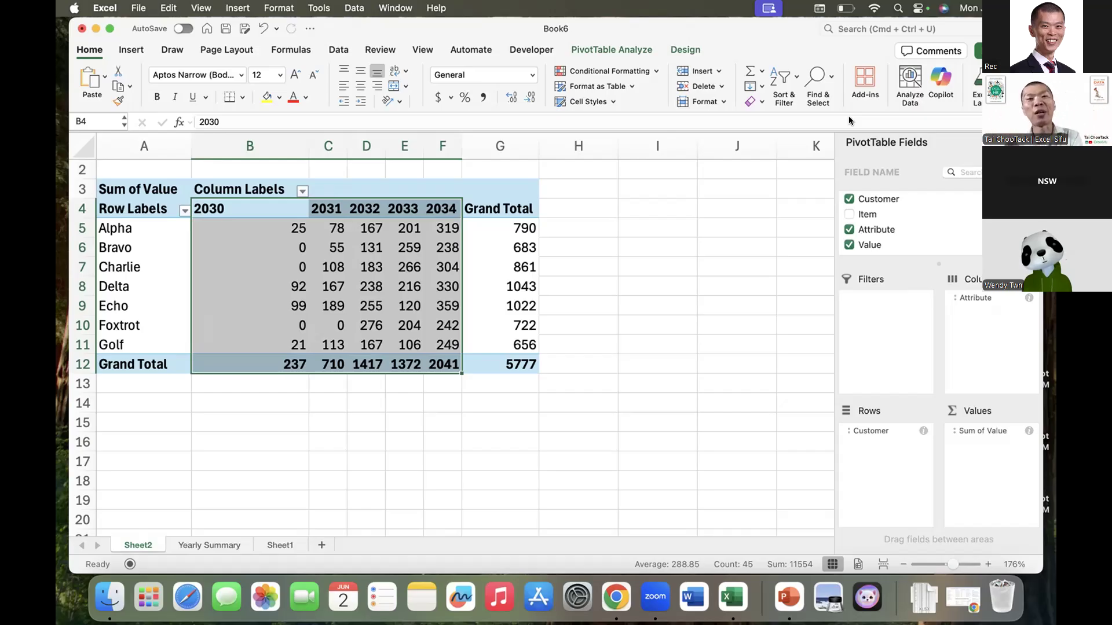
{"action": "left_click", "coordinate": [379, 265]}
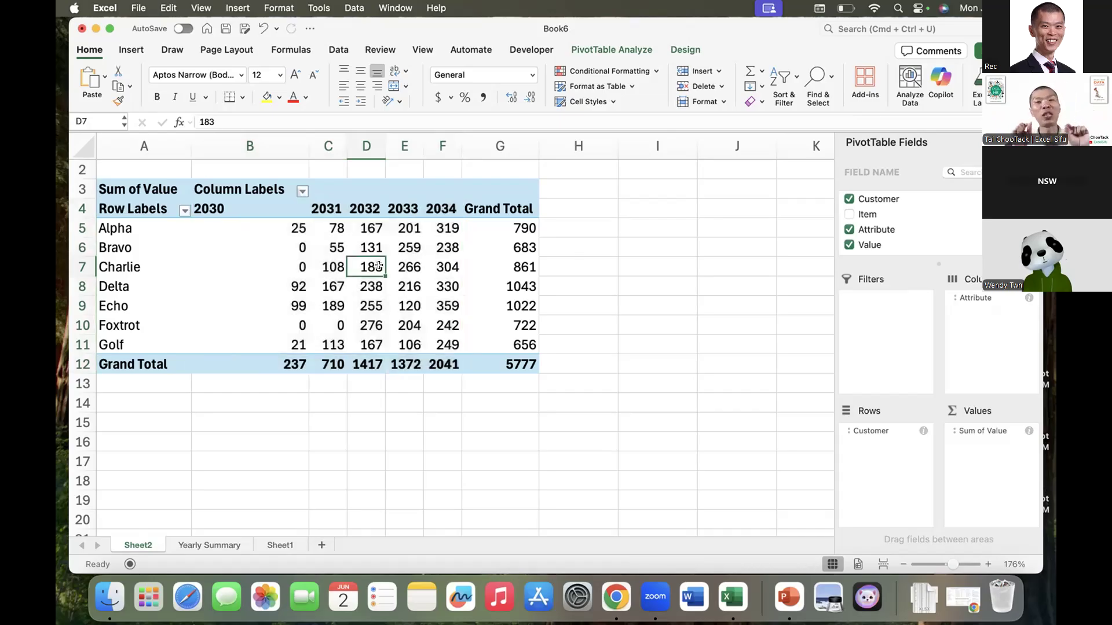